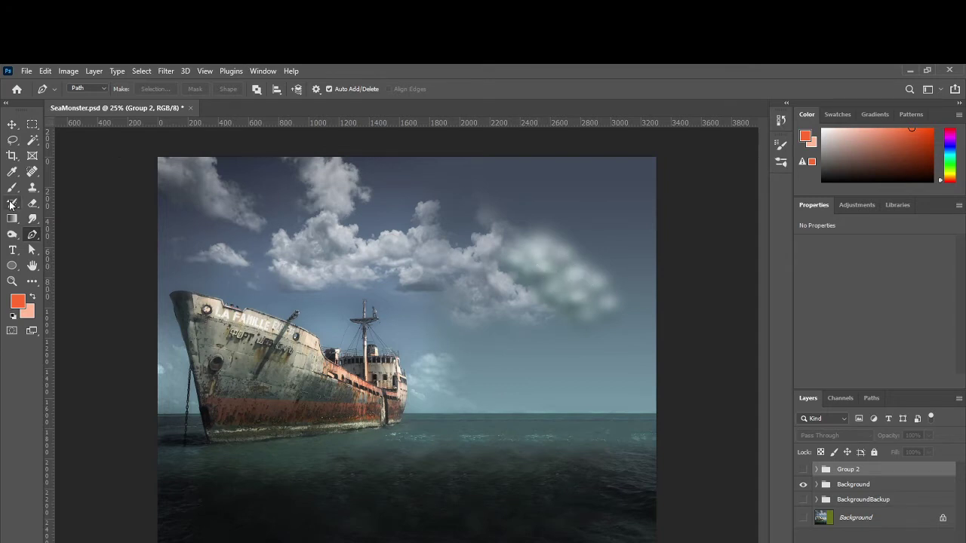
Step: Set the Brush tool to the General Brushes Soft Round preset, 800 px with 0% hardness
{"action": "key", "text": "b"}
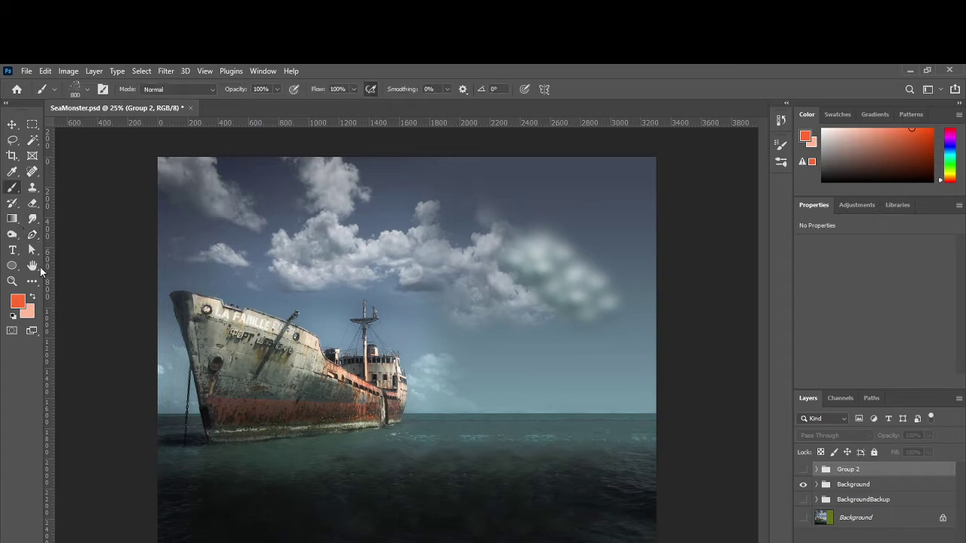
{"action": "left_click", "coordinate": [83, 90]}
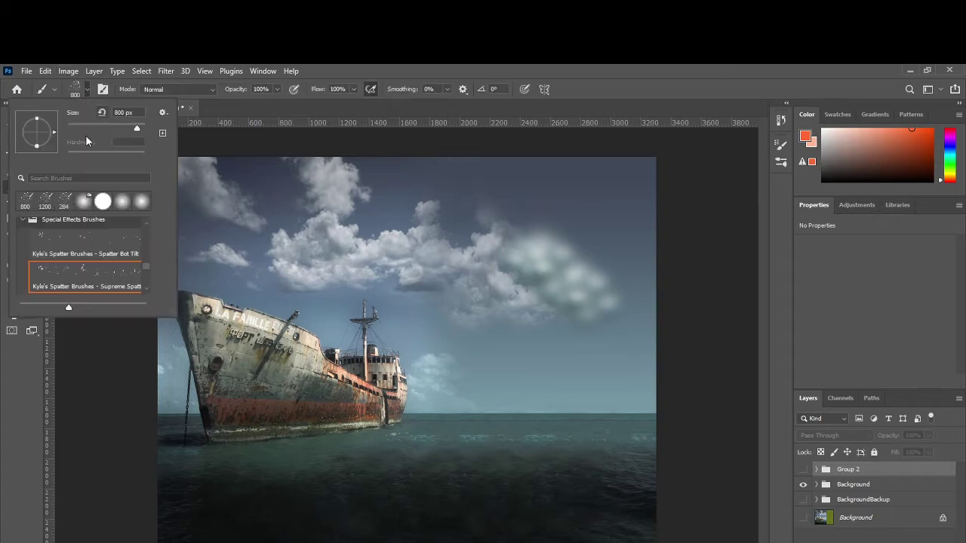
{"action": "scroll", "coordinate": [84, 227], "scroll_direction": "up", "scroll_amount": 10}
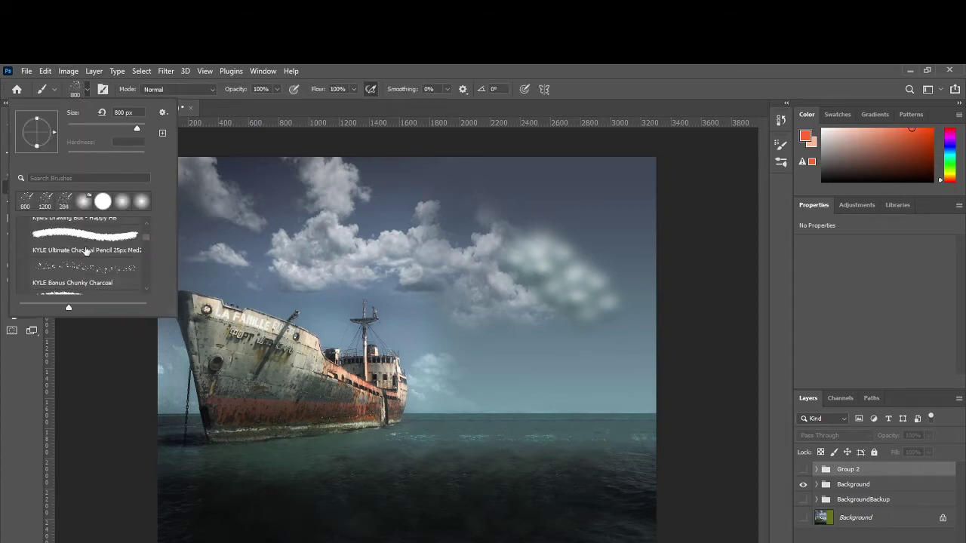
{"action": "left_click", "coordinate": [23, 226]}
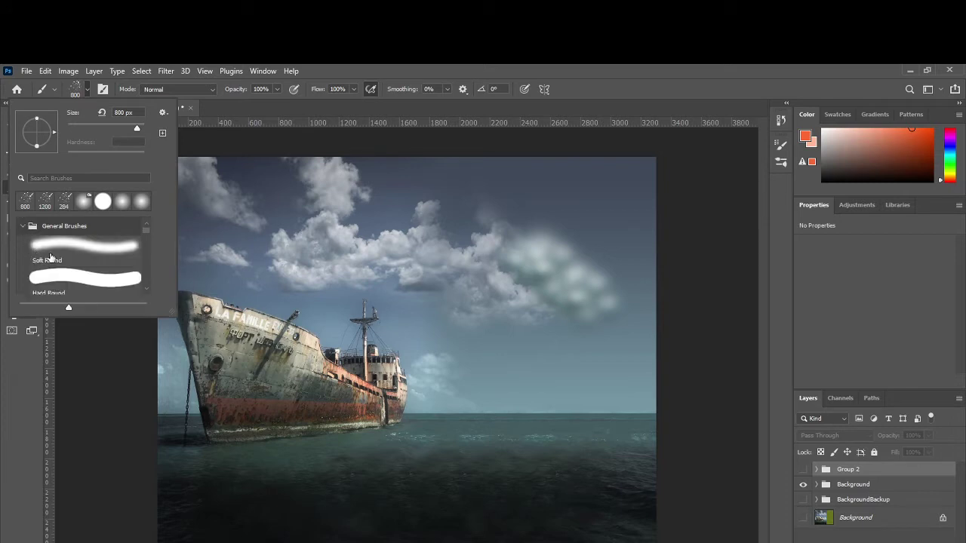
{"action": "left_click", "coordinate": [51, 259]}
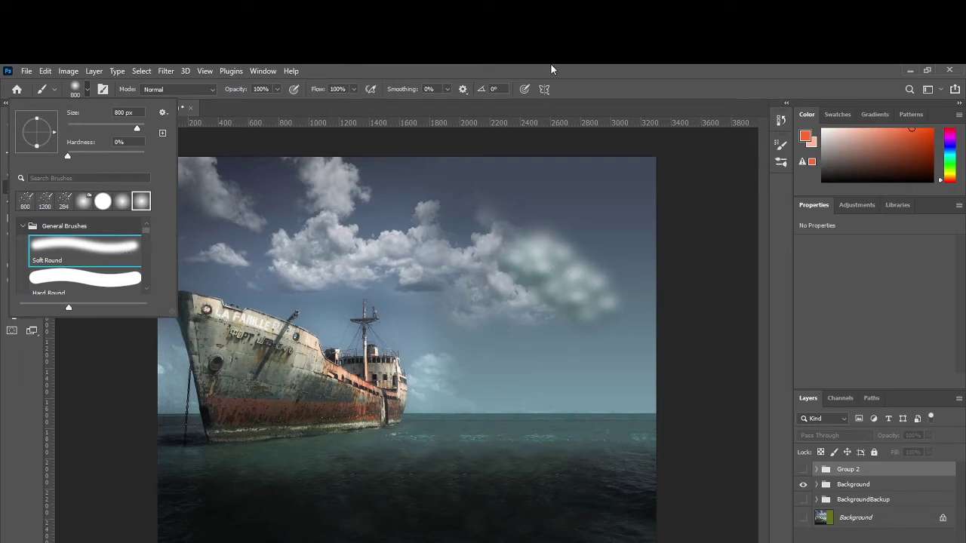
{"action": "key", "text": "Return"}
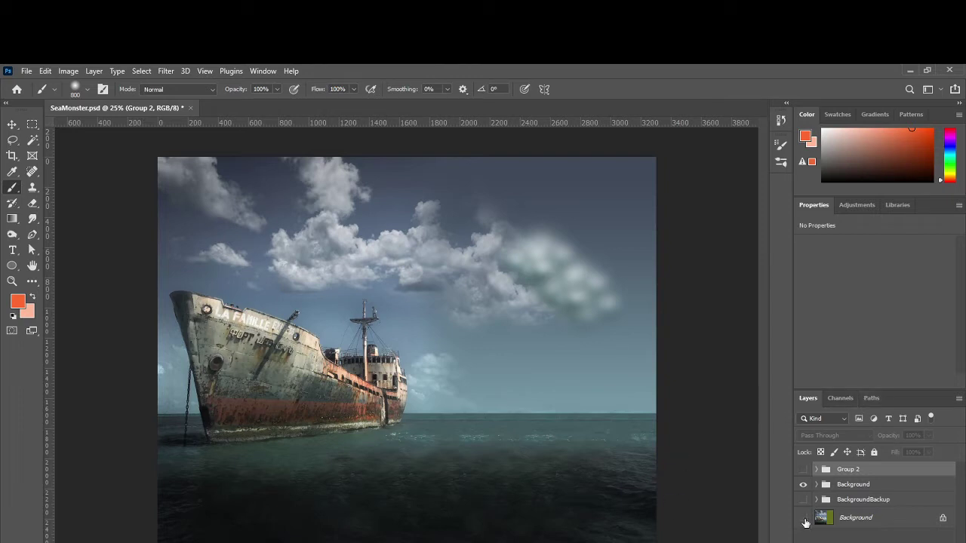
Step: In File Explorer, browse to CellStuff > Class and move the window to the screen's right side
{"action": "key", "text": "alt+Tab"}
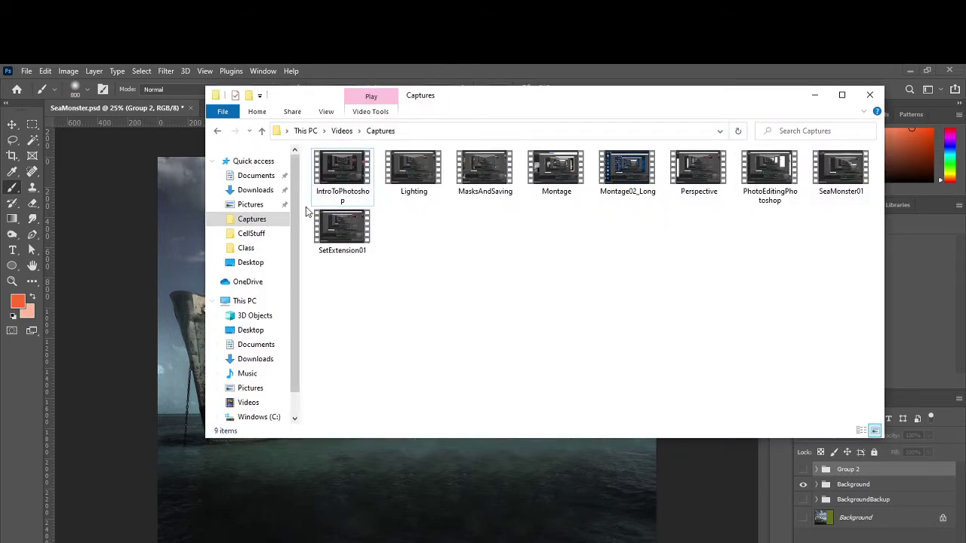
{"action": "left_click", "coordinate": [255, 235]}
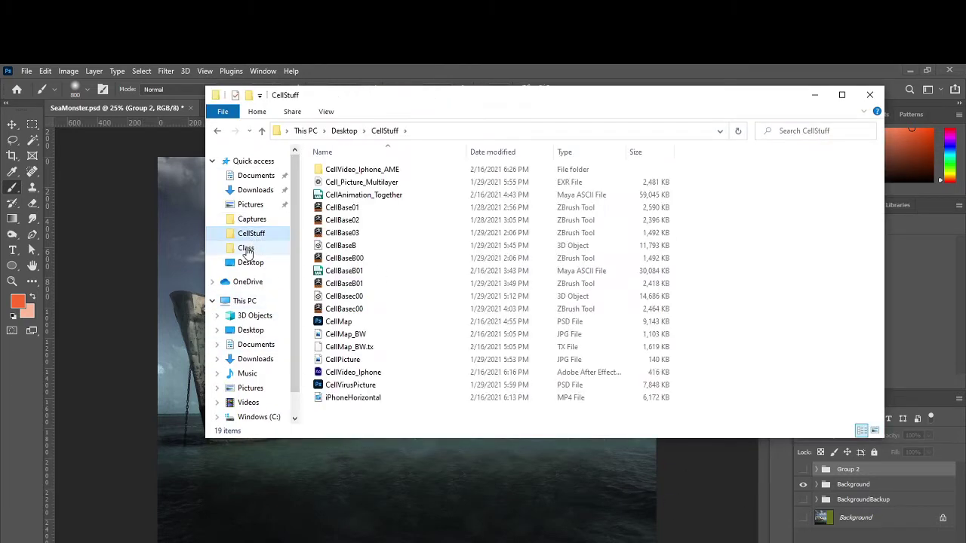
{"action": "left_click", "coordinate": [245, 248]}
{"action": "left_click_drag", "start_coordinate": [361, 106], "coordinate": [872, 154]}
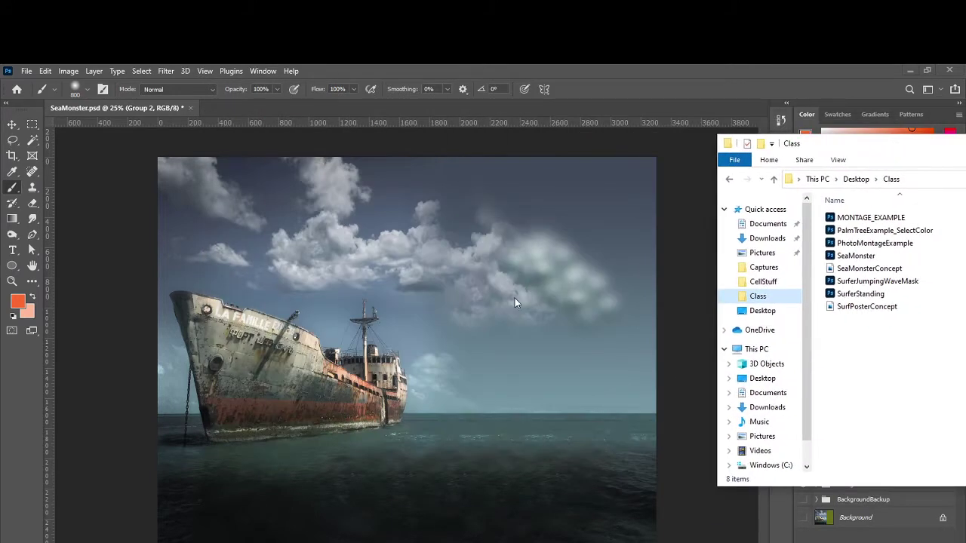
{"action": "left_click_drag", "start_coordinate": [862, 150], "coordinate": [802, 142]}
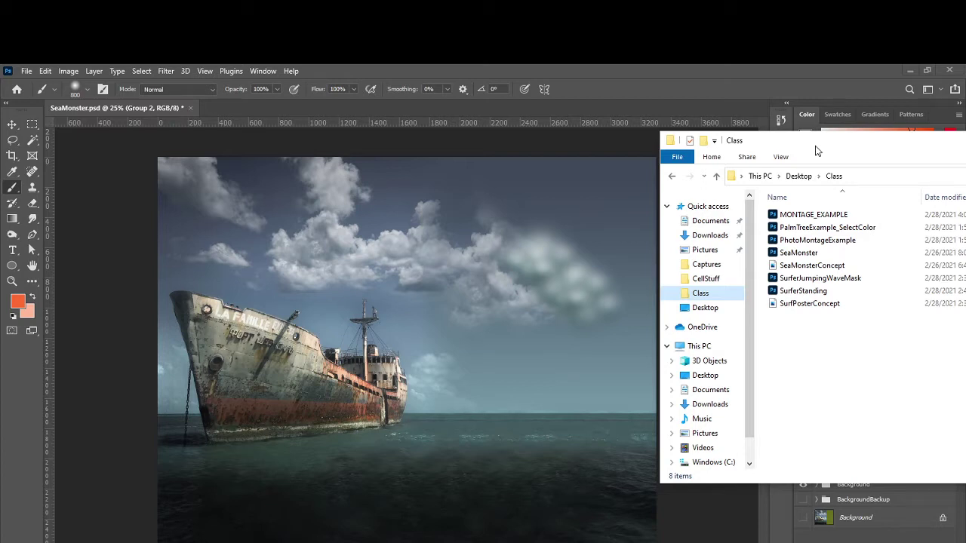
{"action": "left_click_drag", "start_coordinate": [889, 146], "coordinate": [815, 124]}
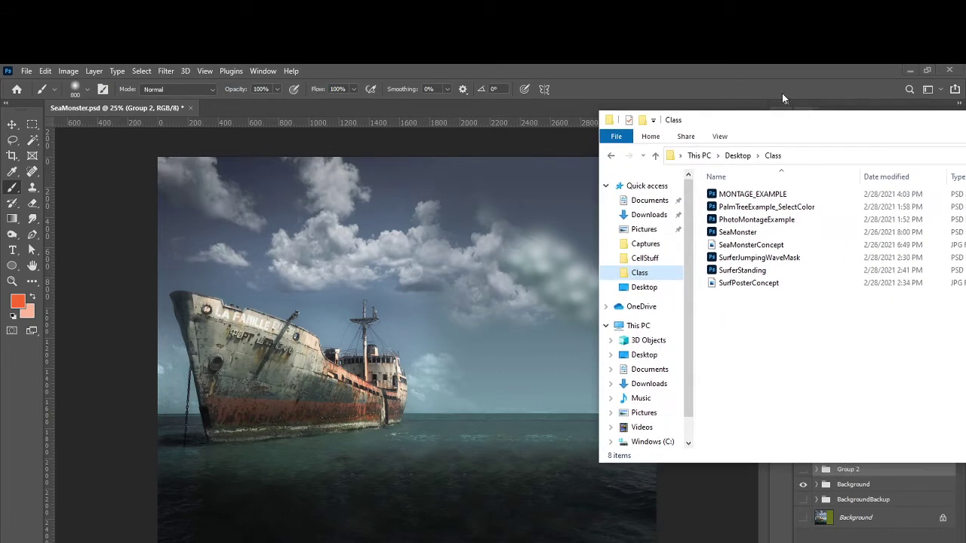
Step: Open Downloads and select the pexels-elianne-dipp-4751278 and pexels-daniel-torobekov-5244261 photos
{"action": "left_click", "coordinate": [649, 215]}
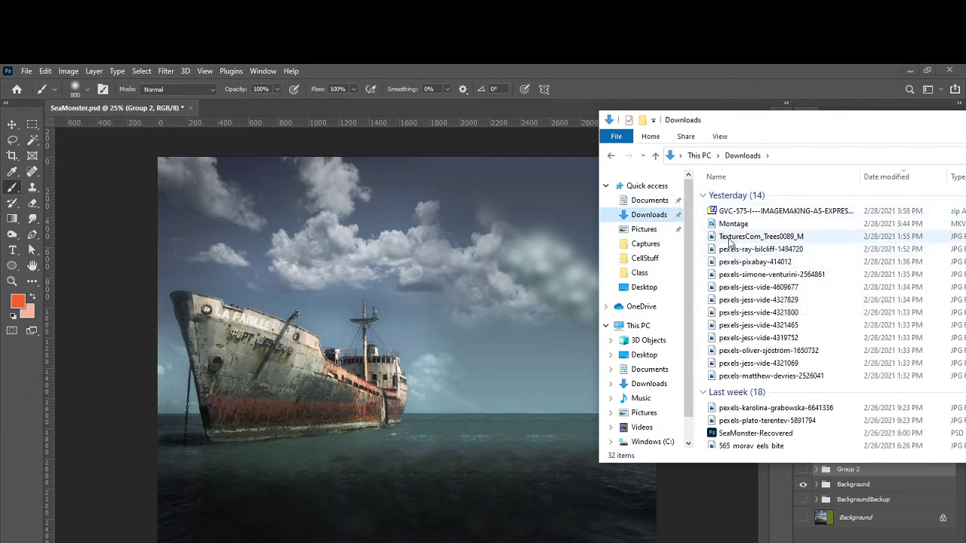
{"action": "scroll", "coordinate": [770, 317], "scroll_direction": "down", "scroll_amount": 2}
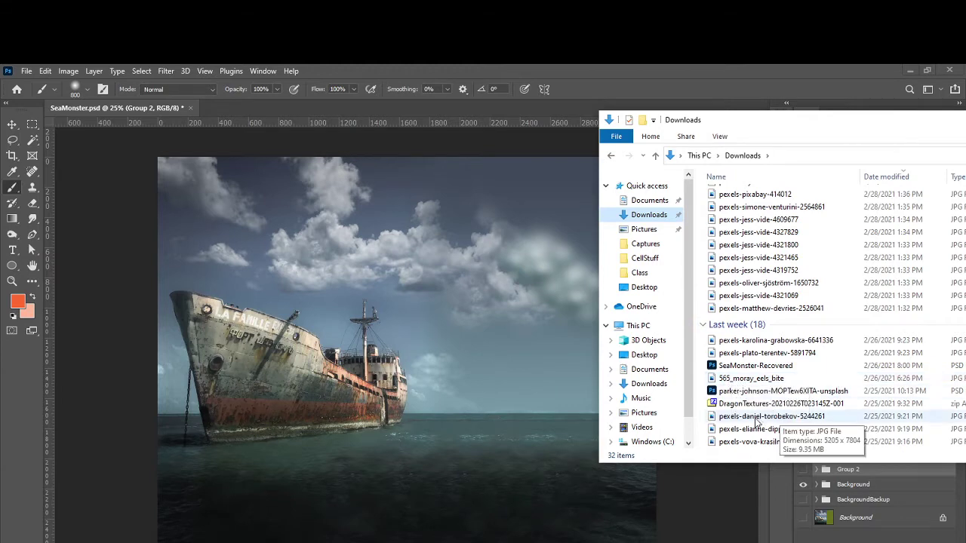
{"action": "left_click", "coordinate": [751, 429]}
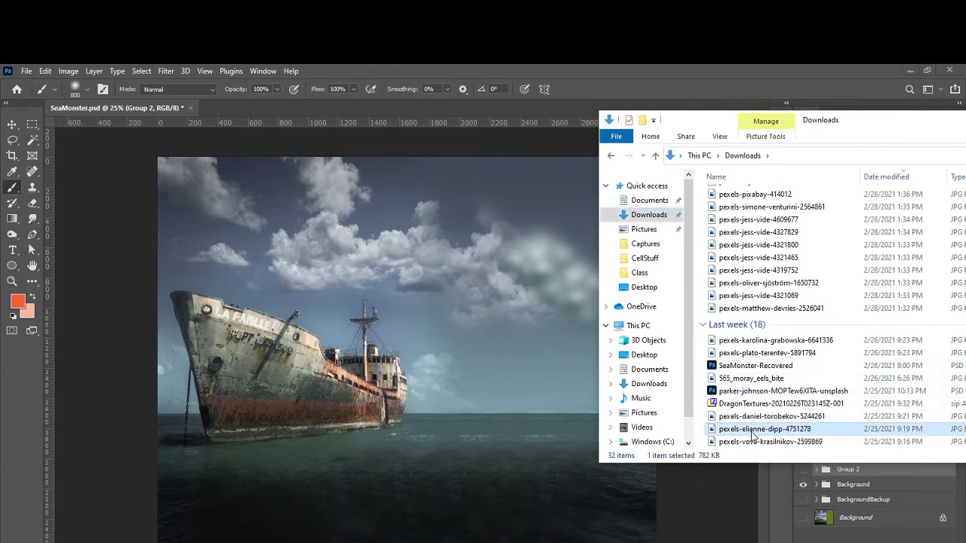
{"action": "scroll", "coordinate": [777, 428], "scroll_direction": "down", "scroll_amount": 2}
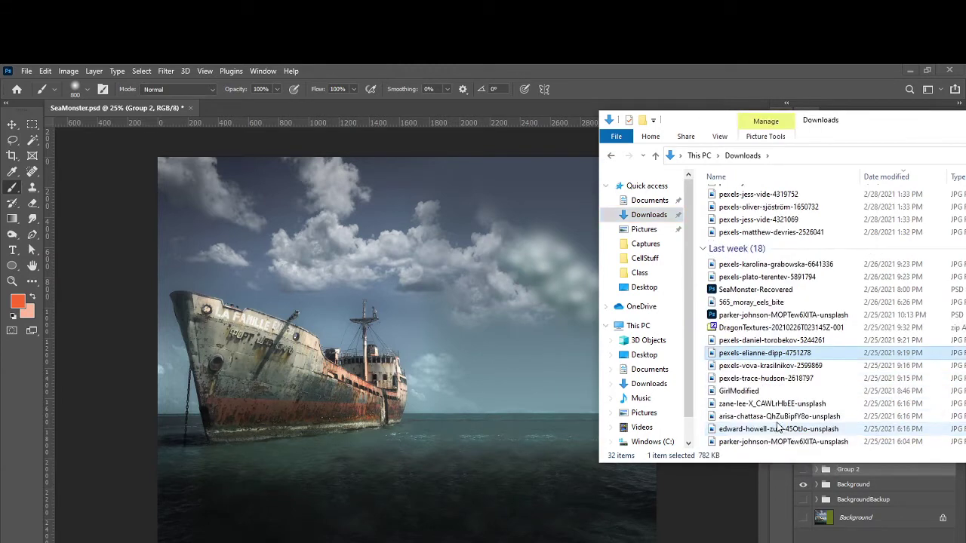
{"action": "left_click", "coordinate": [743, 341]}
{"action": "double_click", "coordinate": [734, 344]}
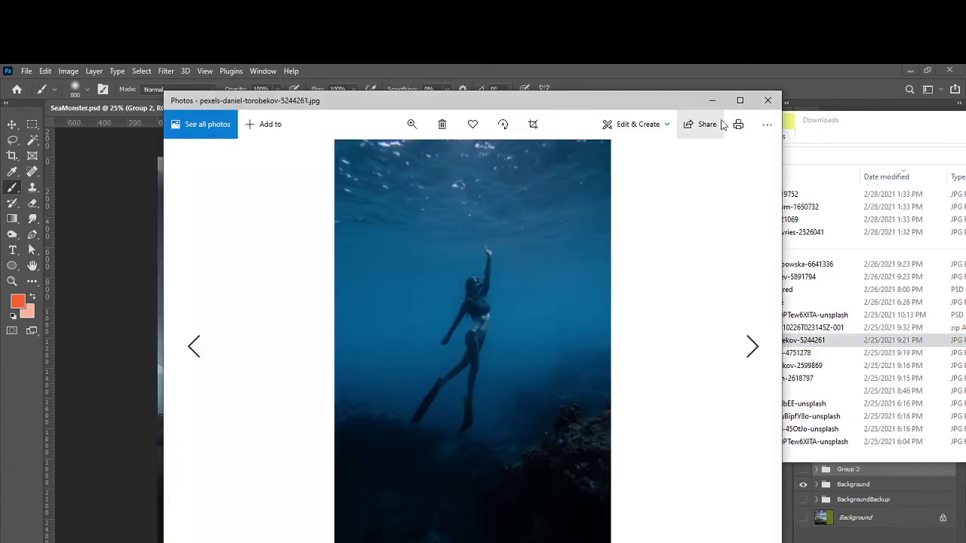
{"action": "left_click", "coordinate": [765, 359]}
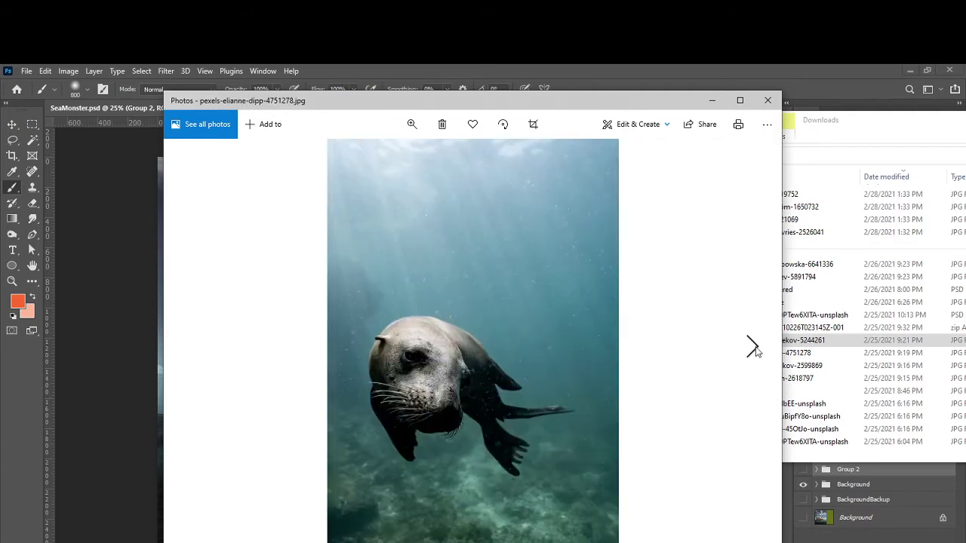
{"action": "left_click", "coordinate": [757, 353]}
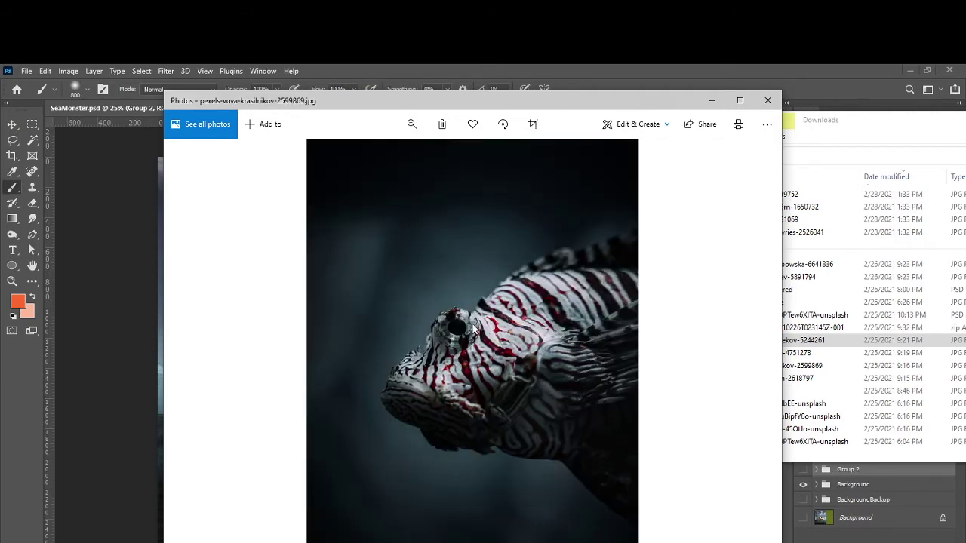
{"action": "left_click", "coordinate": [768, 100]}
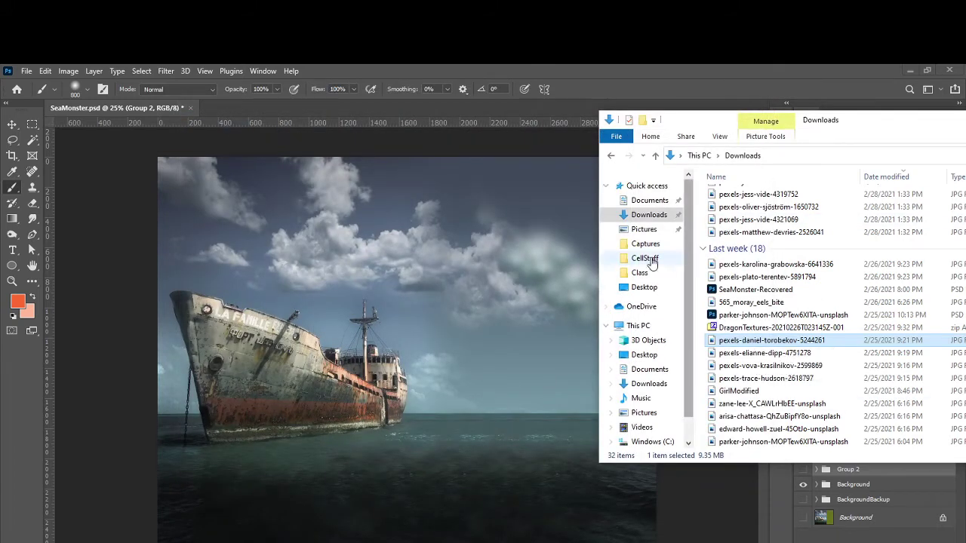
Step: Drag pexels-vova-krasilnikov-2599869.jpg onto Photoshop as a new document beside SeaMonster.psd
{"action": "left_click", "coordinate": [743, 366]}
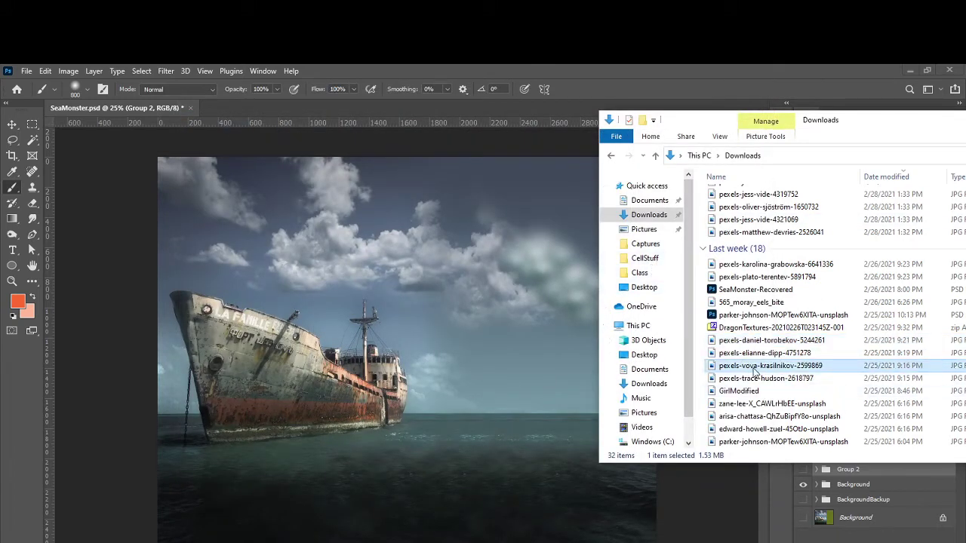
{"action": "left_click_drag", "start_coordinate": [755, 370], "coordinate": [342, 110]}
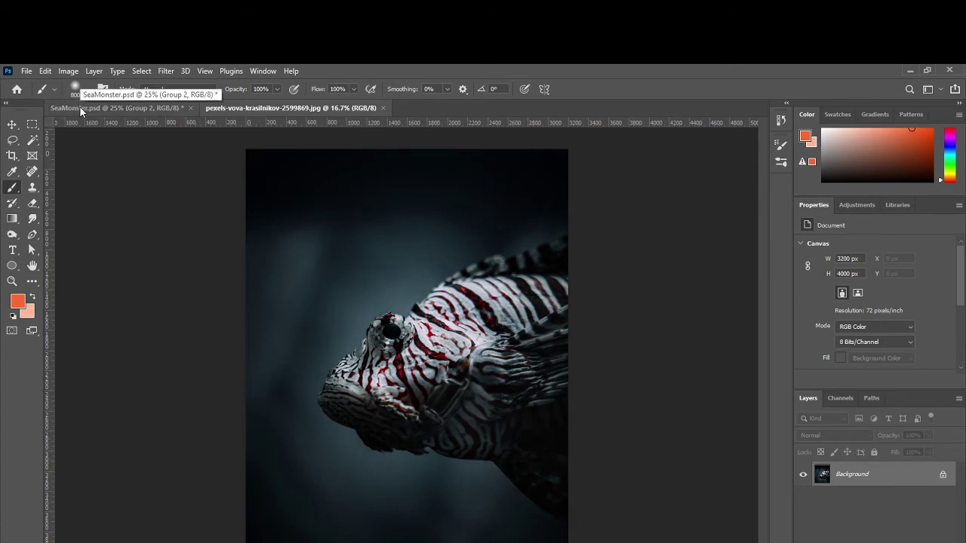
{"action": "left_click", "coordinate": [80, 107]}
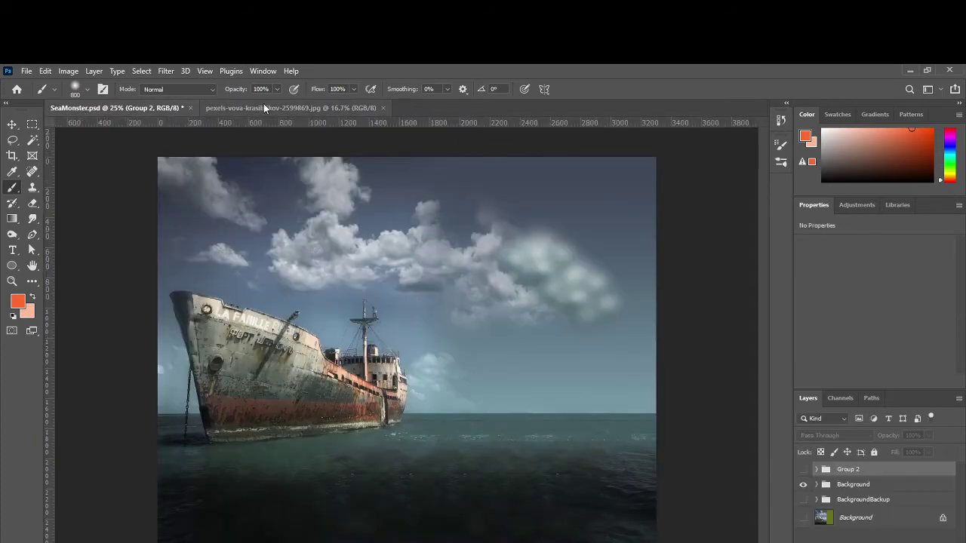
{"action": "left_click", "coordinate": [264, 111]}
{"action": "left_click", "coordinate": [110, 115]}
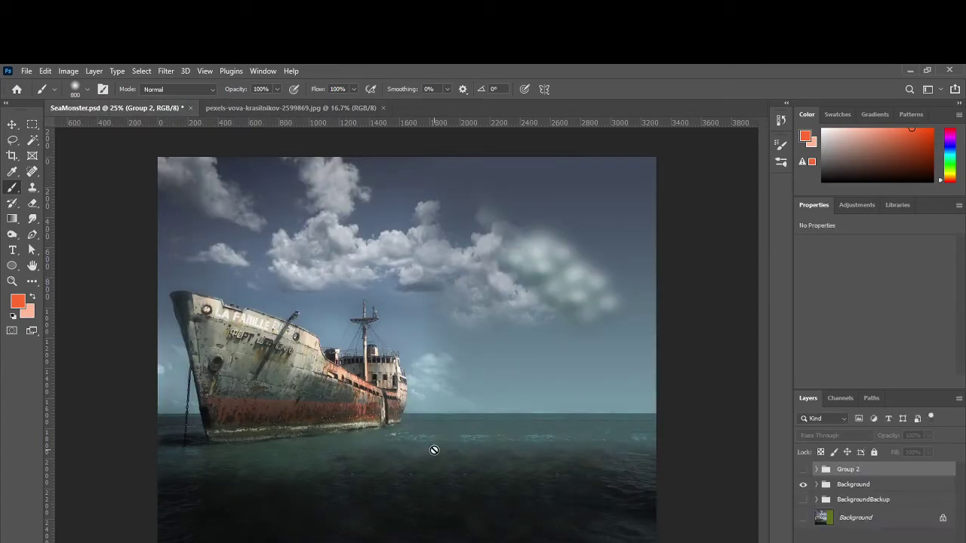
{"action": "key", "text": "alt+Tab"}
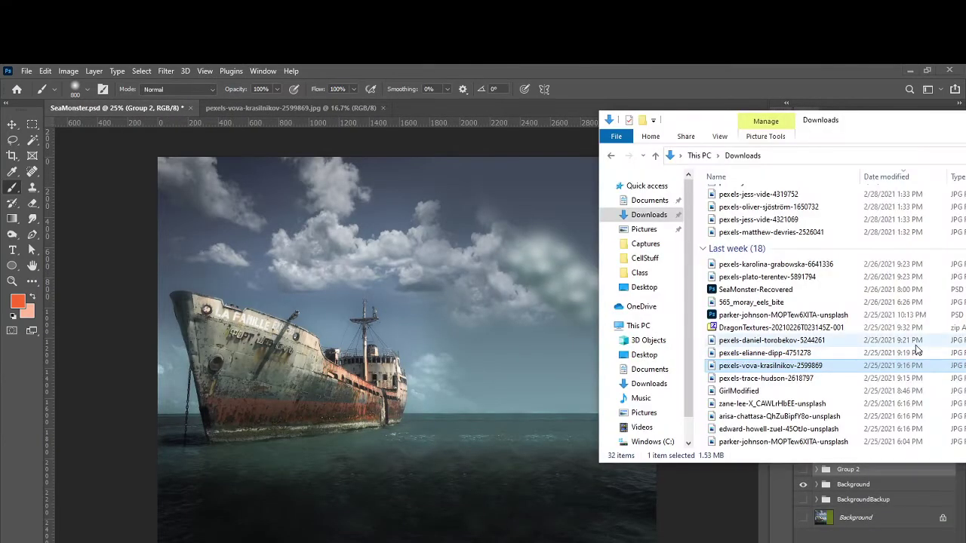
Step: Open SeaMonsterConcept.jpg from the Captures > Class folder in Photos
{"action": "left_click", "coordinate": [645, 244]}
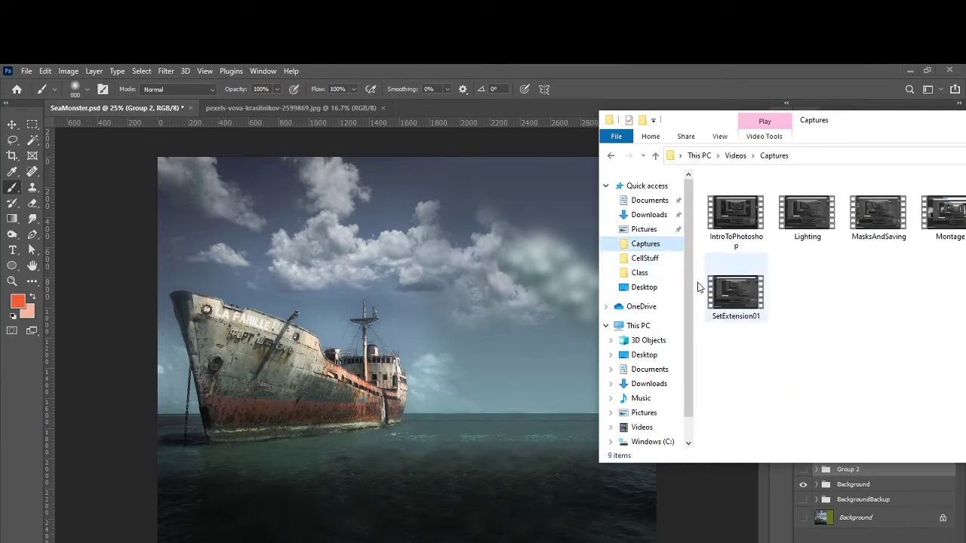
{"action": "left_click", "coordinate": [639, 272]}
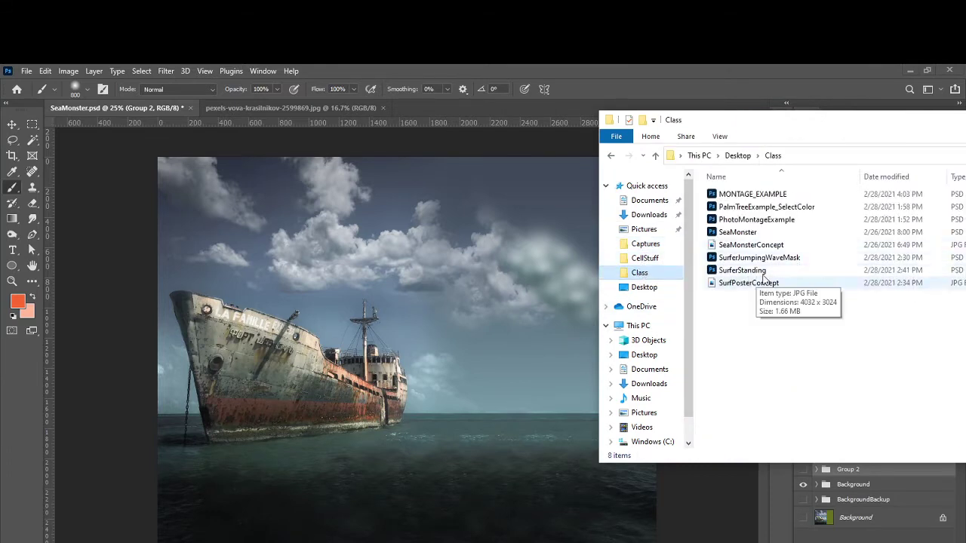
{"action": "double_click", "coordinate": [760, 247]}
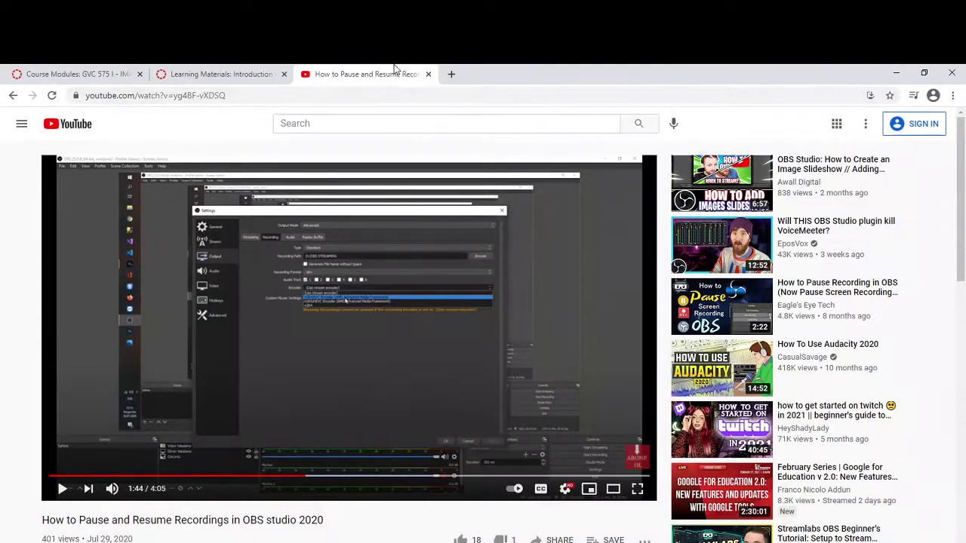
Step: In a new Chrome tab, search Google Images for 'angler fish' and browse the results
{"action": "left_click", "coordinate": [451, 74]}
{"action": "left_click", "coordinate": [452, 93]}
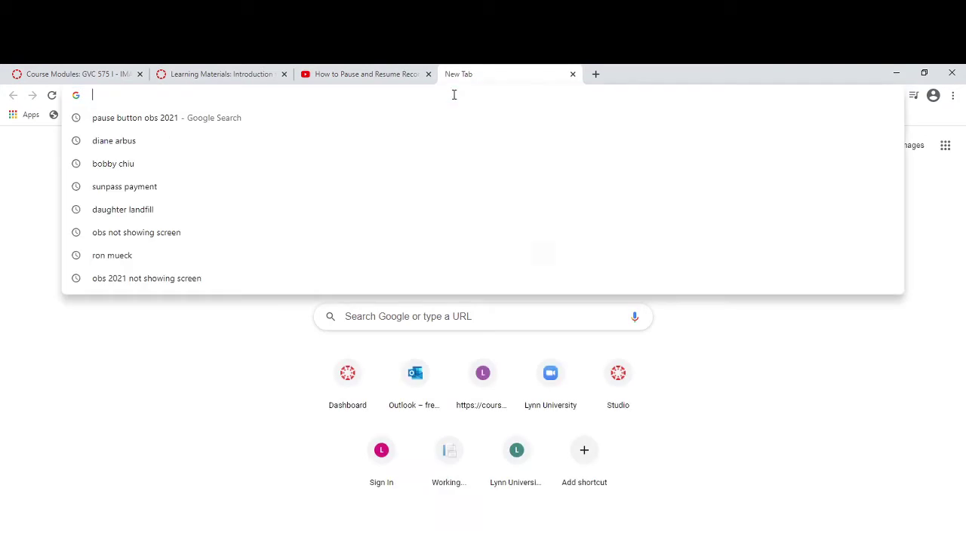
{"action": "type", "text": "angl"}
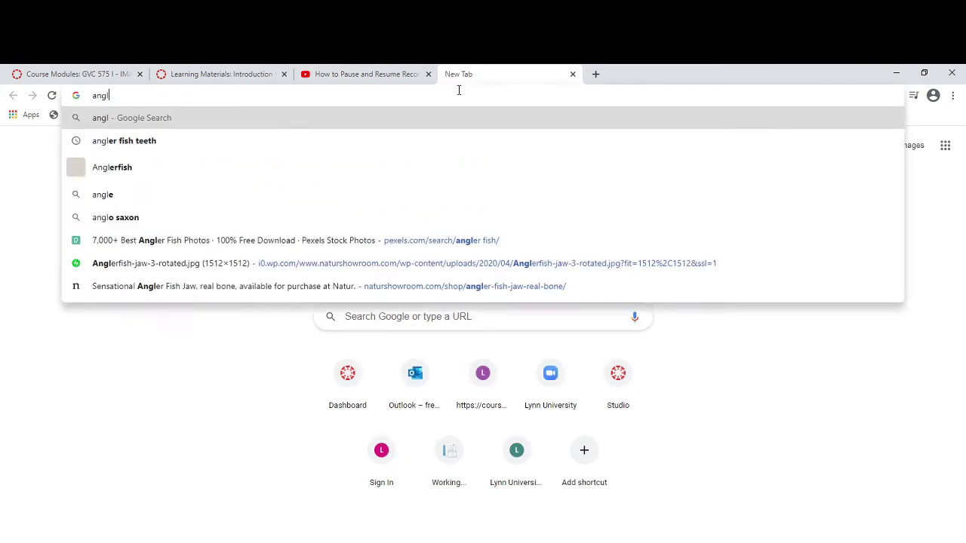
{"action": "type", "text": "er si"}
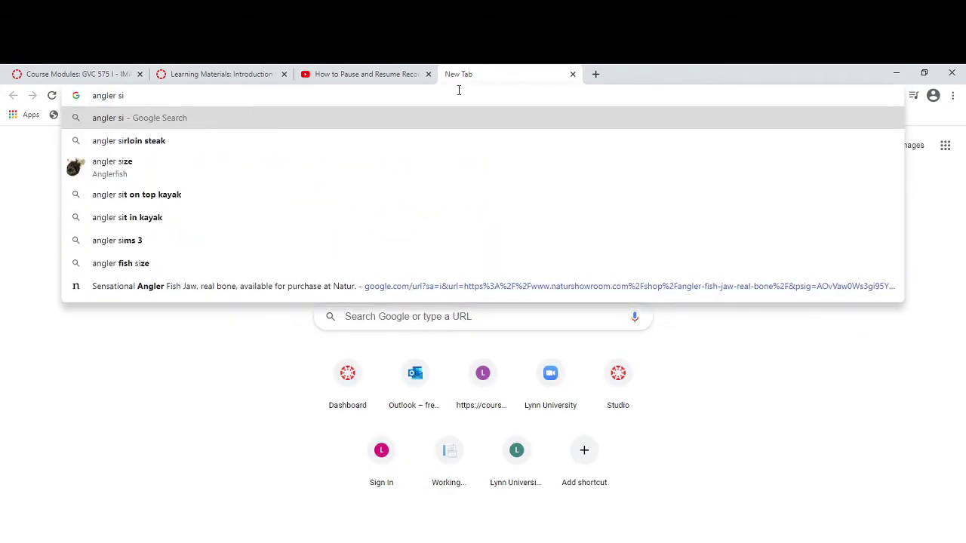
{"action": "key", "text": "BackSpace"}
{"action": "key", "text": "BackSpace"}
{"action": "type", "text": "fi"}
{"action": "key", "text": "Return"}
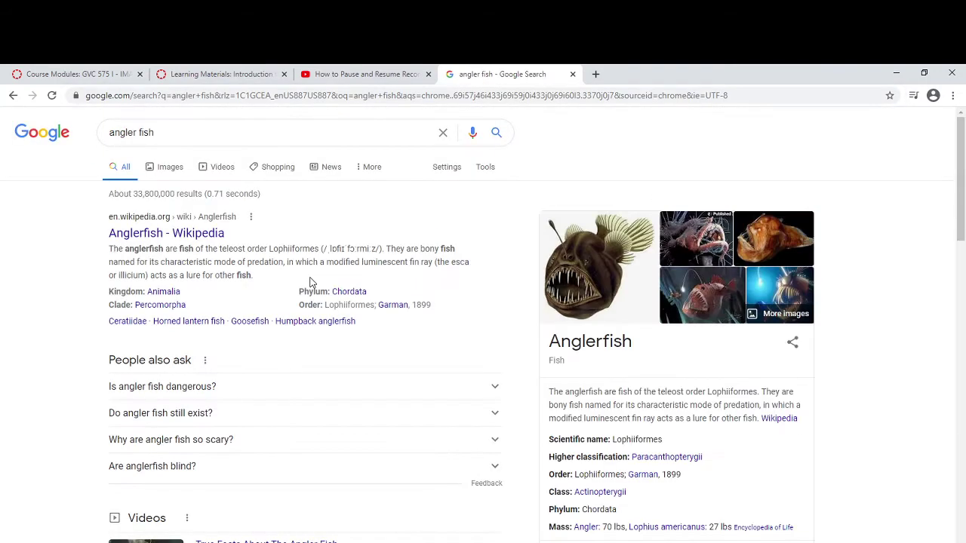
{"action": "left_click", "coordinate": [170, 169]}
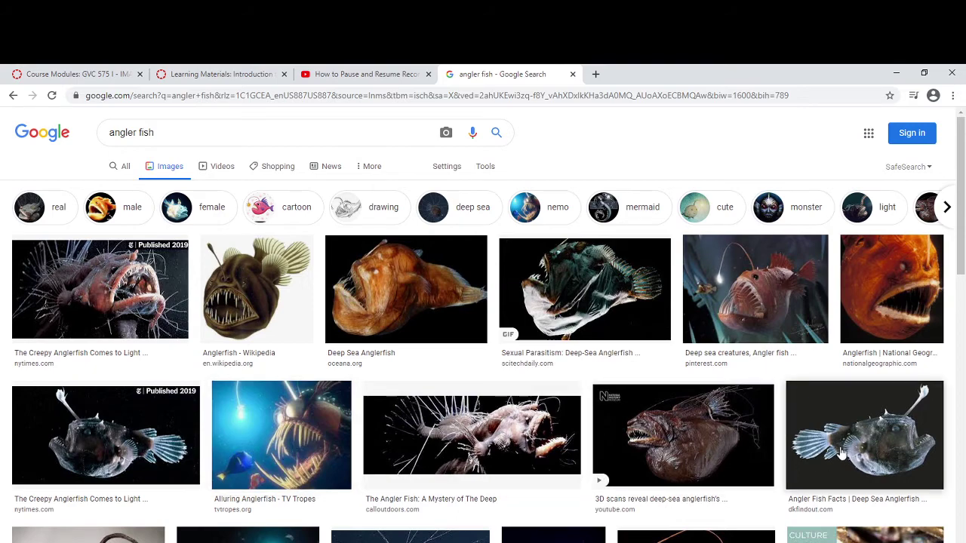
{"action": "scroll", "coordinate": [836, 456], "scroll_direction": "down", "scroll_amount": 1}
{"action": "scroll", "coordinate": [829, 458], "scroll_direction": "up", "scroll_amount": 1}
{"action": "scroll", "coordinate": [825, 460], "scroll_direction": "down", "scroll_amount": 2}
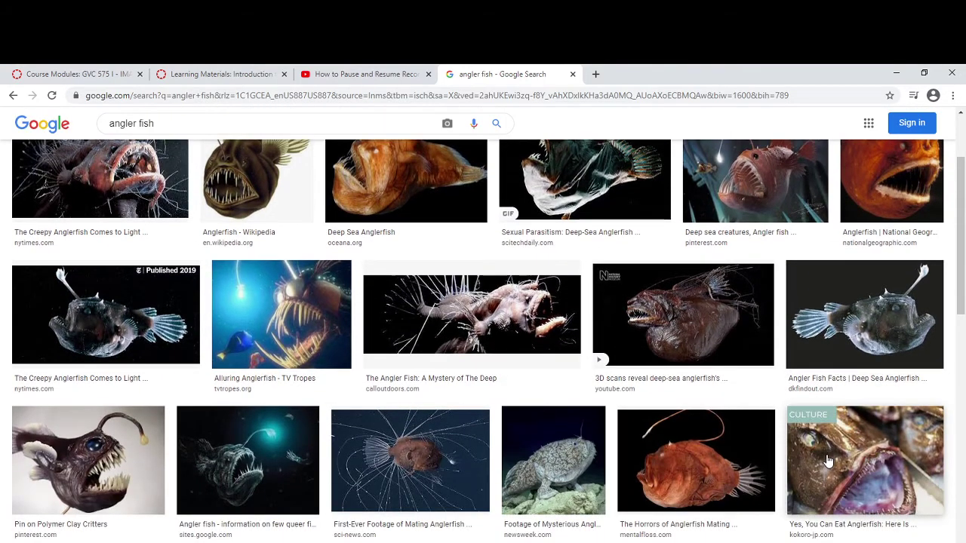
{"action": "scroll", "coordinate": [825, 461], "scroll_direction": "up", "scroll_amount": 2}
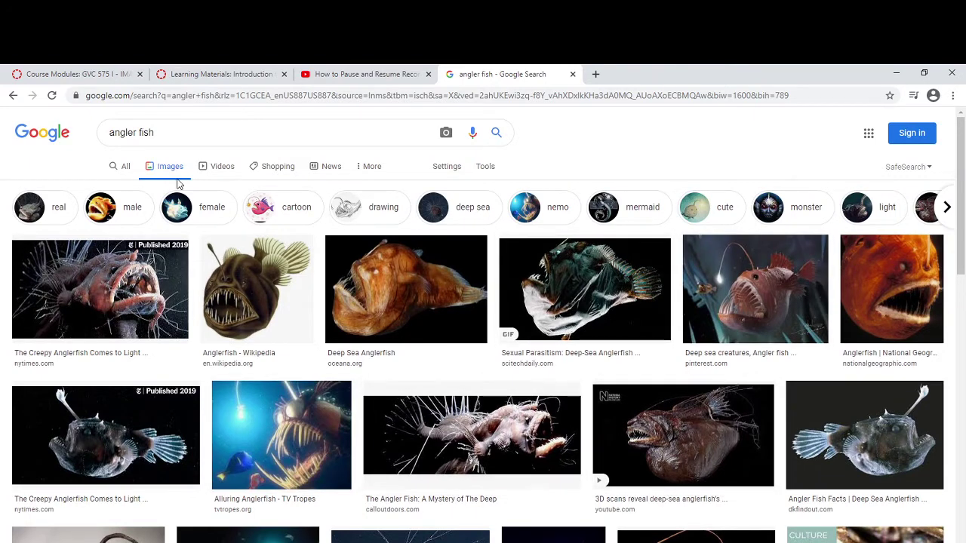
Step: Search images for 'moray eel' and preview the Last Grasp - bioGraphic eel photo
{"action": "triple_click", "coordinate": [161, 129]}
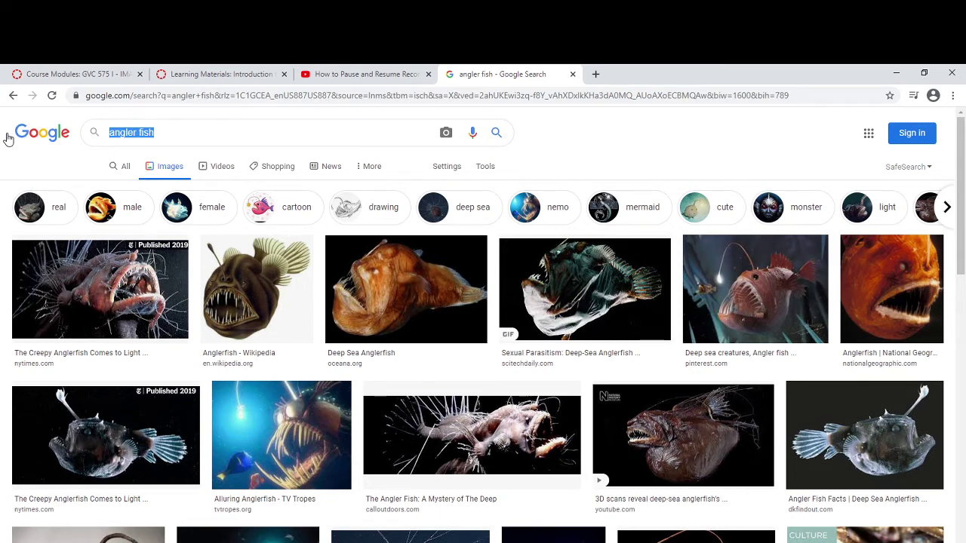
{"action": "key", "text": "BackSpace"}
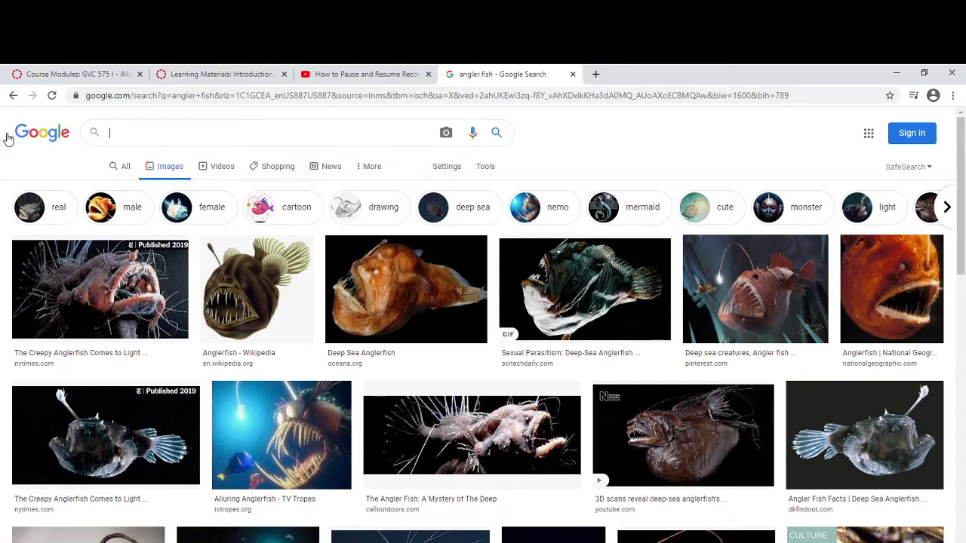
{"action": "type", "text": "moray e"}
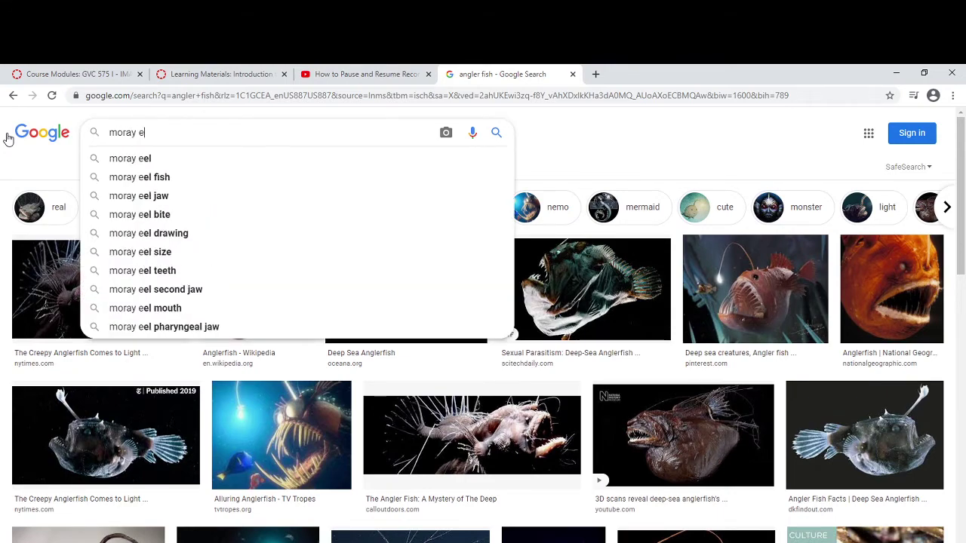
{"action": "type", "text": "el"}
{"action": "key", "text": "Return"}
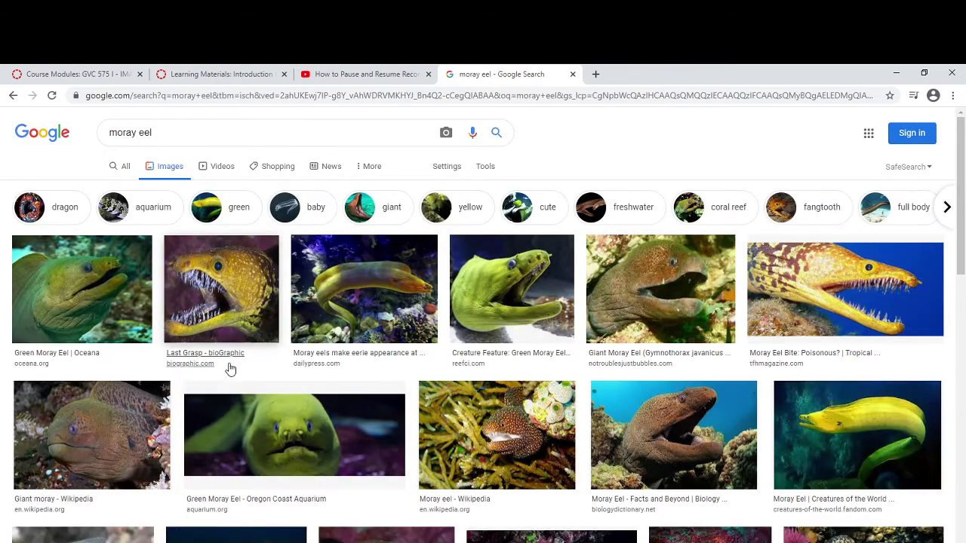
{"action": "left_click", "coordinate": [234, 298]}
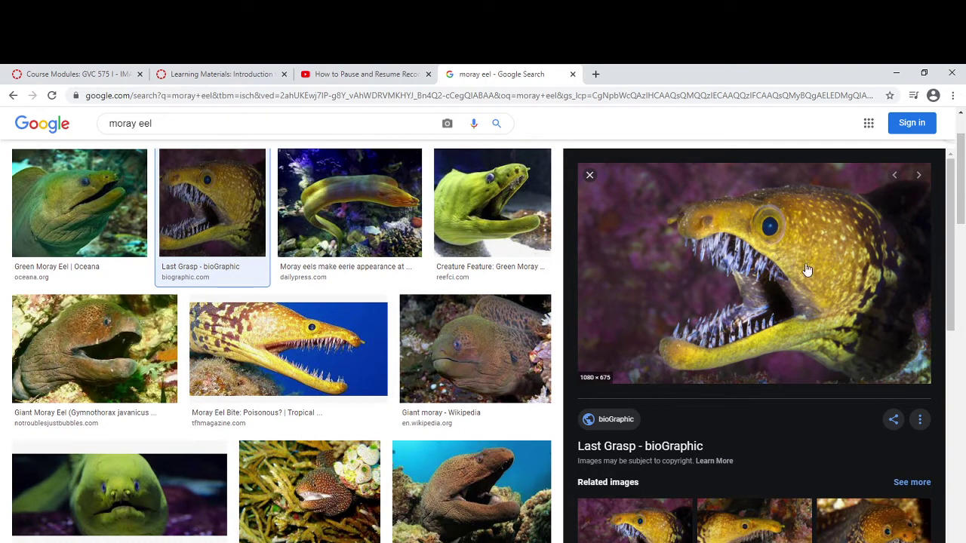
Step: Minimize Chrome and the Photos sketch viewer, then show the lionfish document in Photoshop
{"action": "left_click", "coordinate": [898, 78]}
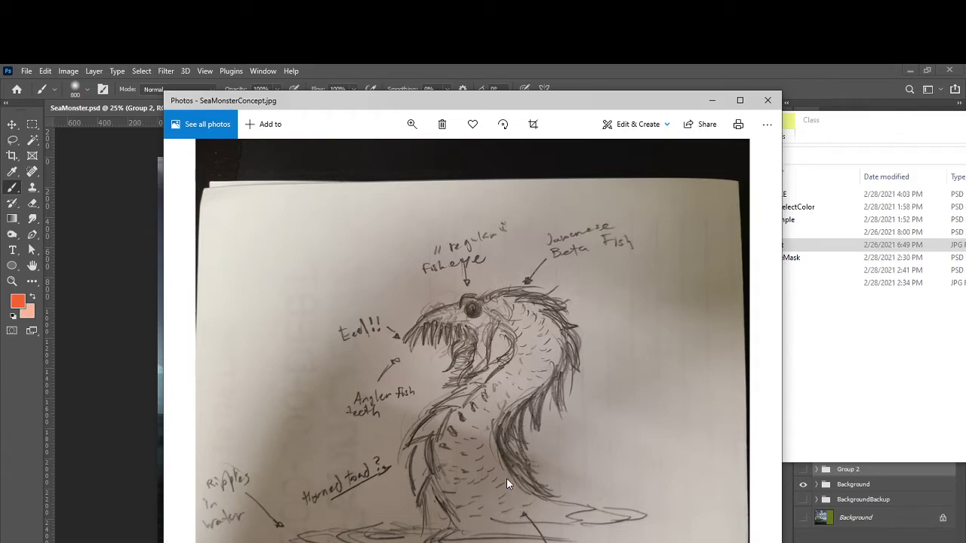
{"action": "left_click", "coordinate": [712, 104]}
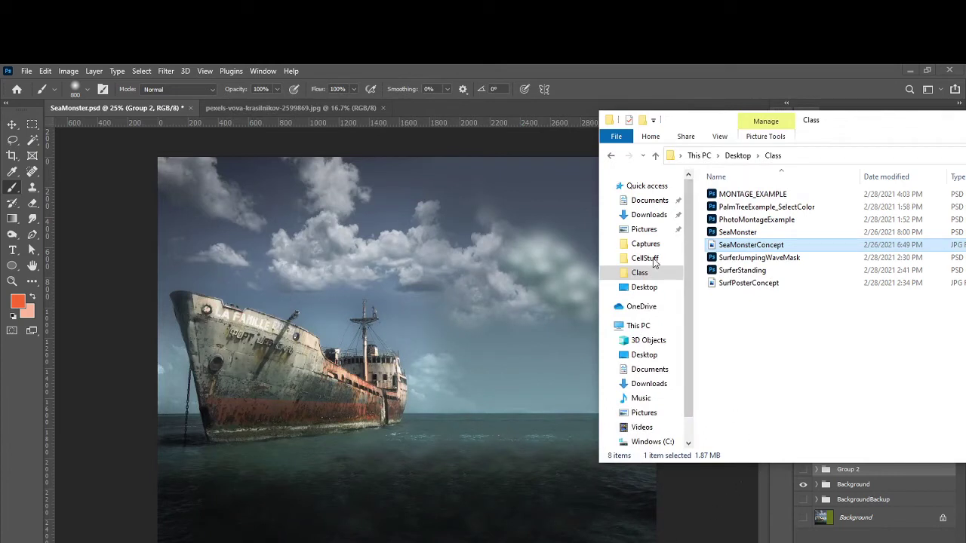
{"action": "left_click", "coordinate": [281, 109]}
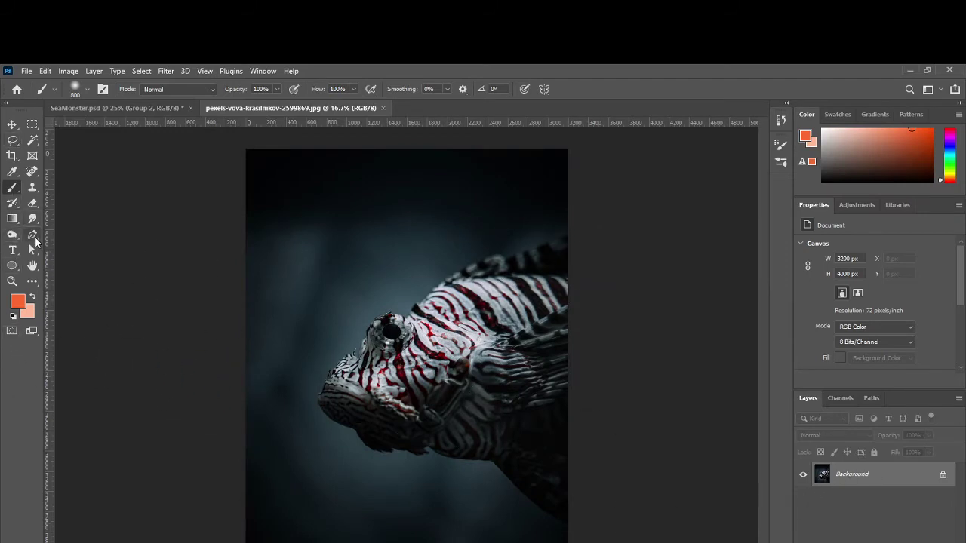
{"action": "left_click", "coordinate": [13, 140]}
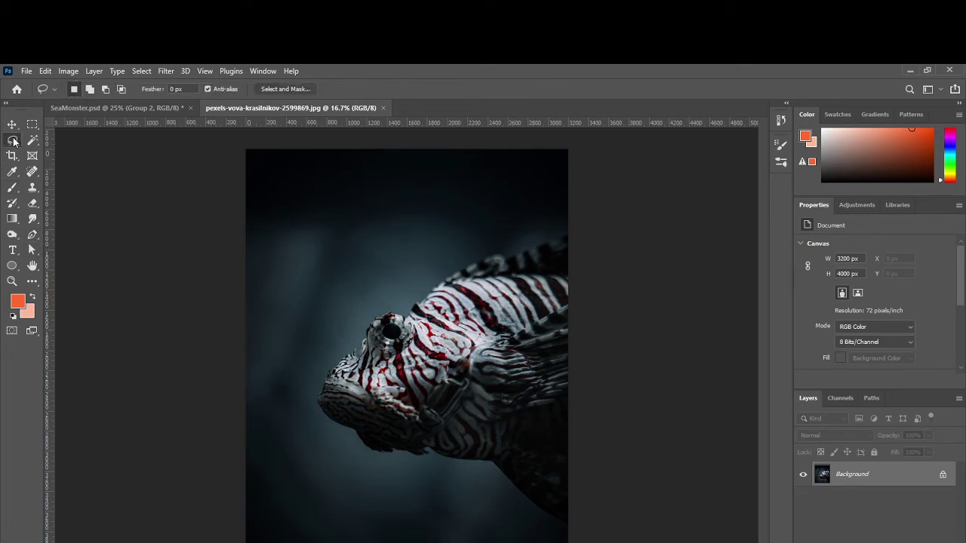
{"action": "left_click", "coordinate": [12, 141]}
{"action": "left_click", "coordinate": [60, 140]}
{"action": "mouse_move", "coordinate": [576, 276]}
{"action": "left_mouse_down"}
{"action": "mouse_move", "coordinate": [447, 283]}
{"action": "mouse_move", "coordinate": [415, 319]}
{"action": "mouse_move", "coordinate": [378, 319]}
{"action": "mouse_move", "coordinate": [316, 386]}
{"action": "mouse_move", "coordinate": [318, 403]}
{"action": "mouse_move", "coordinate": [383, 447]}
{"action": "mouse_move", "coordinate": [415, 444]}
{"action": "mouse_move", "coordinate": [502, 468]}
{"action": "mouse_move", "coordinate": [570, 516]}
{"action": "mouse_move", "coordinate": [588, 462]}
{"action": "mouse_move", "coordinate": [588, 260]}
{"action": "left_mouse_up"}
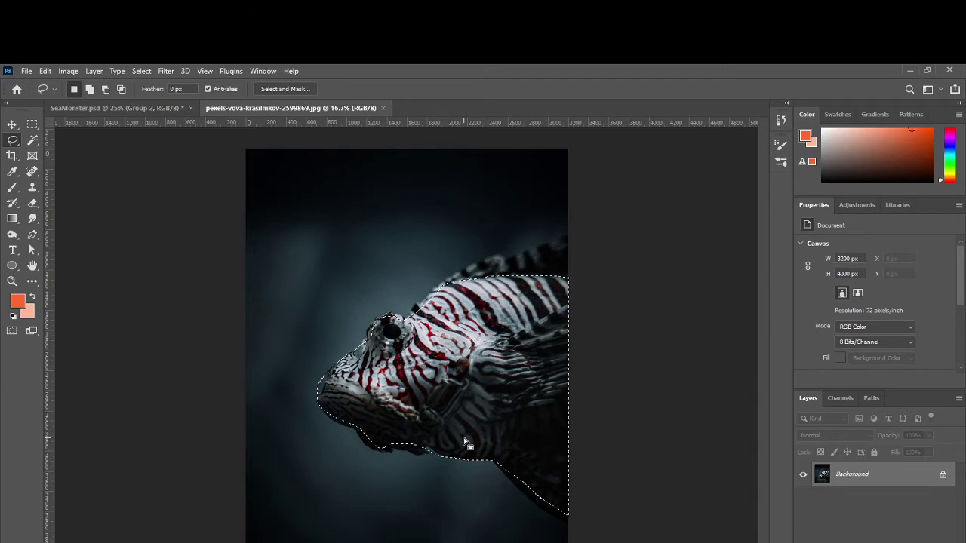
{"action": "key", "text": "shift"}
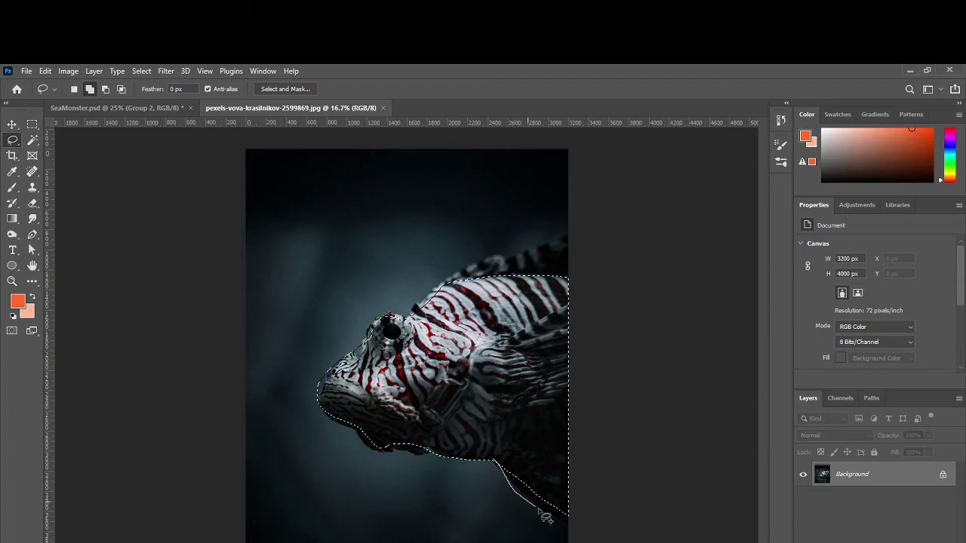
{"action": "mouse_move", "coordinate": [544, 517]}
{"action": "left_mouse_down"}
{"action": "mouse_move", "coordinate": [565, 526]}
{"action": "mouse_move", "coordinate": [595, 523]}
{"action": "left_mouse_up"}
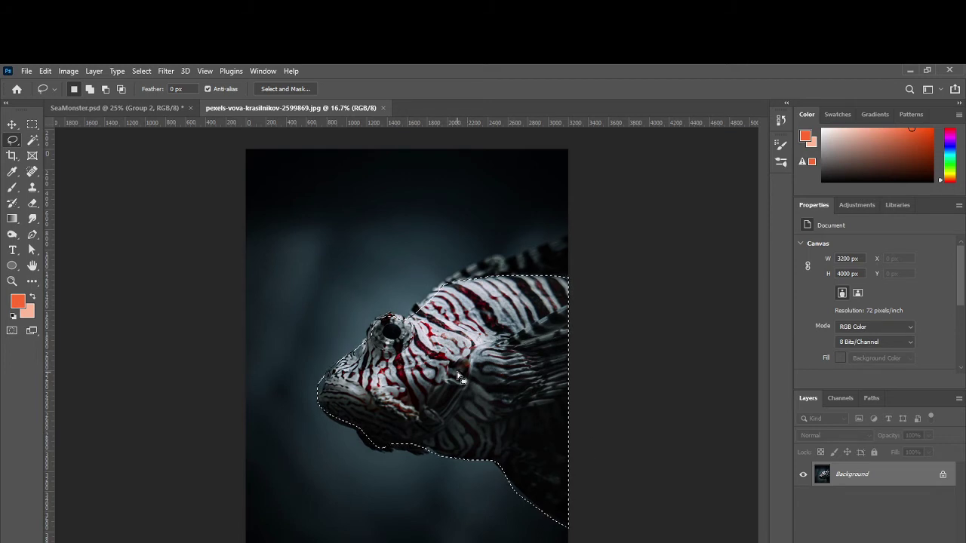
{"action": "key", "text": "ctrl+d"}
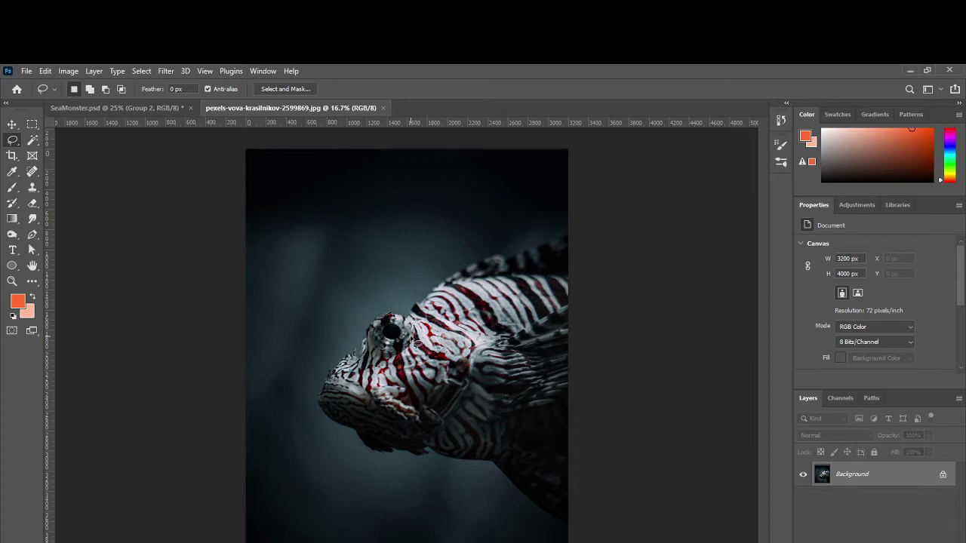
{"action": "key", "text": "super"}
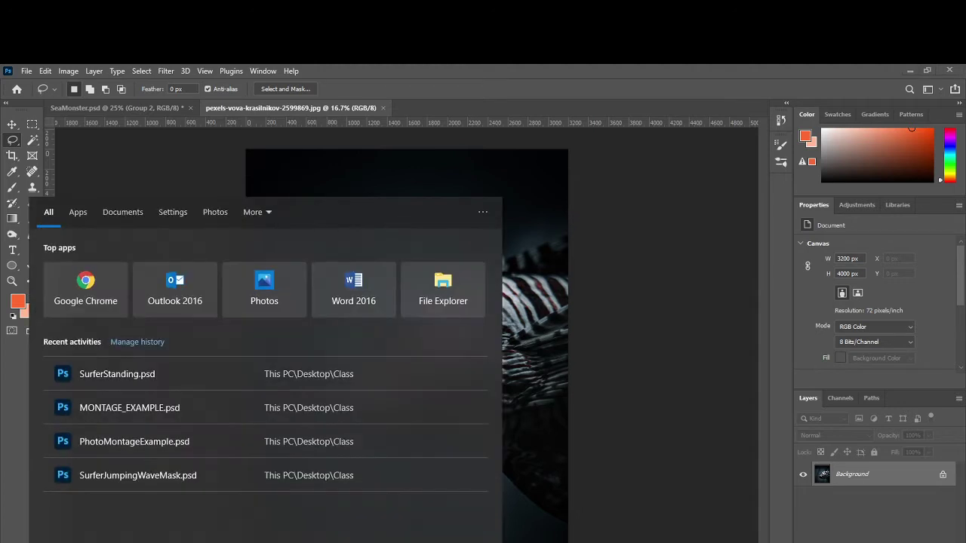
{"action": "type", "text": "wacom"}
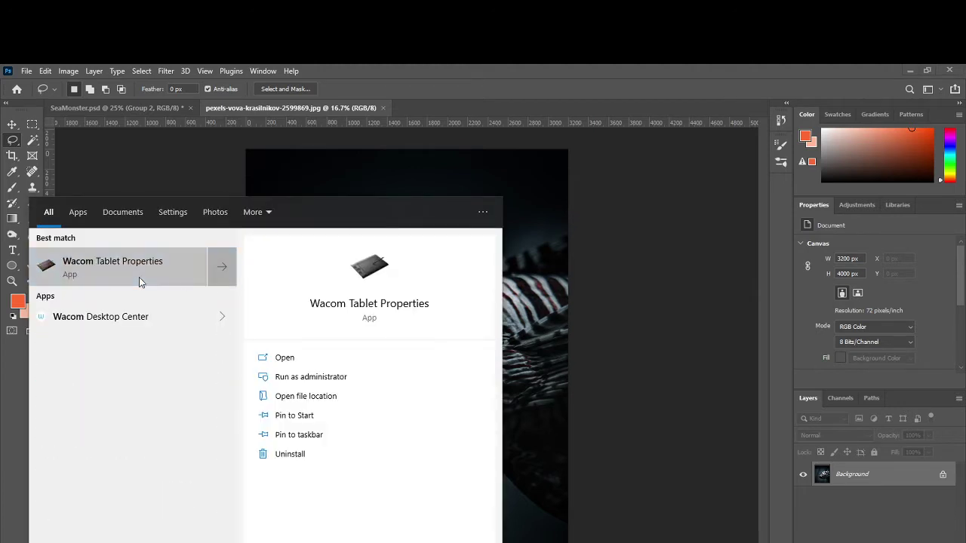
{"action": "left_click", "coordinate": [139, 277]}
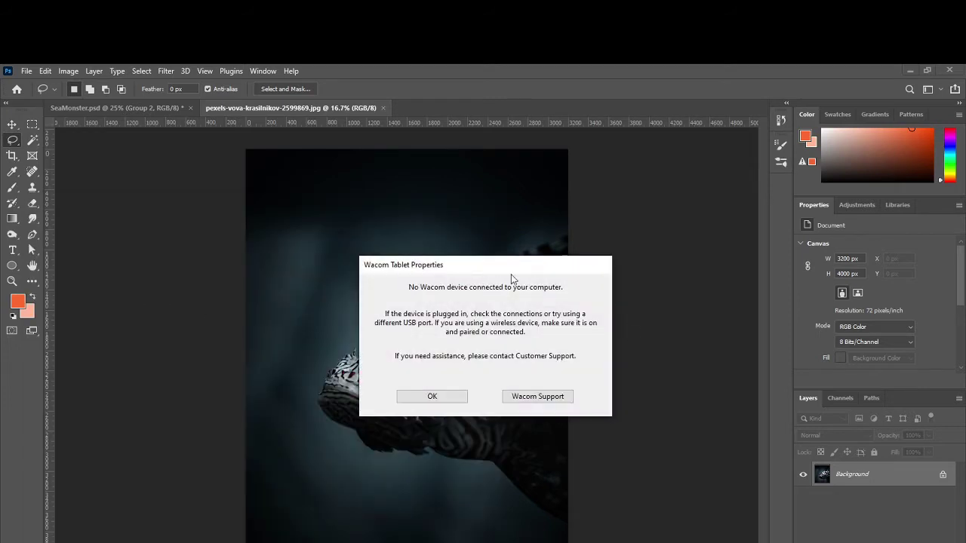
{"action": "left_click", "coordinate": [446, 401]}
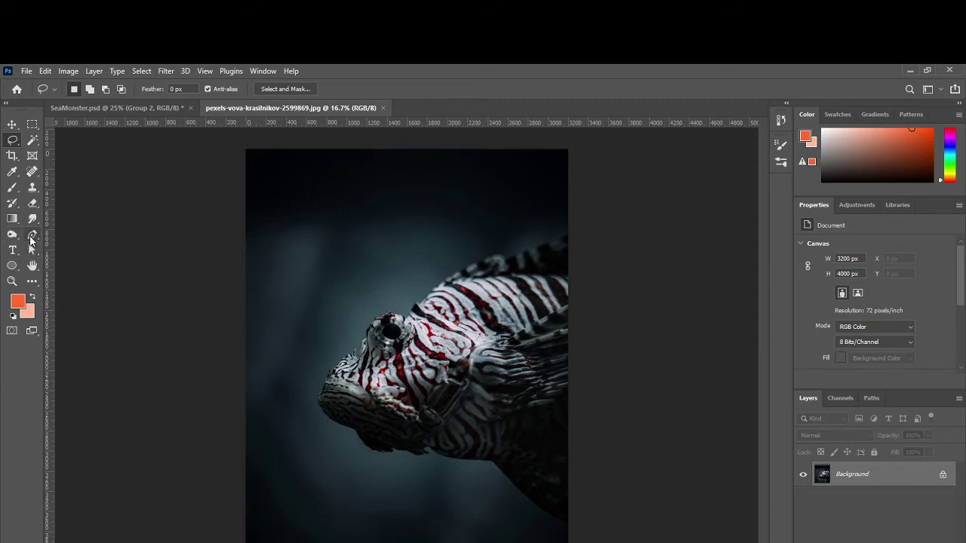
Step: With the Pen tool, trace a path along the lionfish's upper outline, zooming to 500% near the eye
{"action": "left_click", "coordinate": [32, 237]}
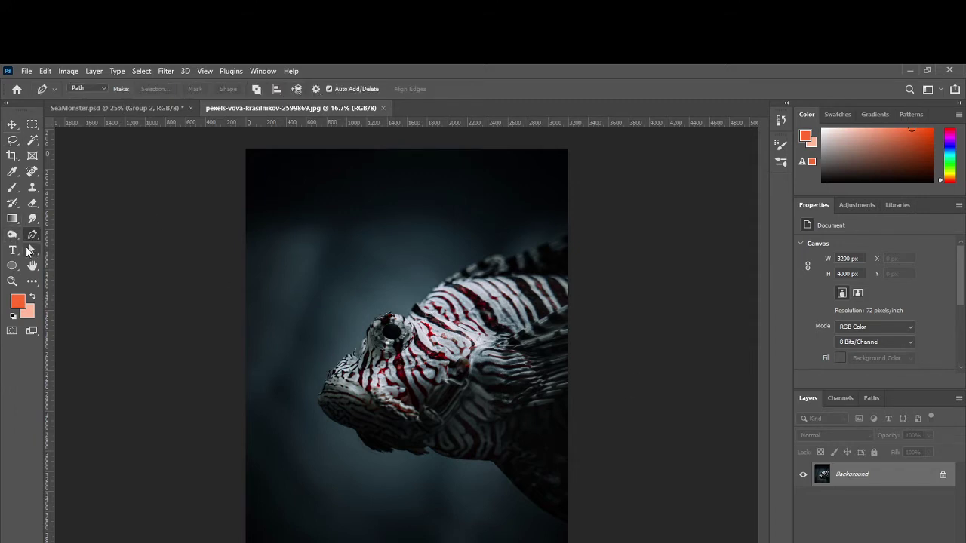
{"action": "left_click", "coordinate": [568, 277]}
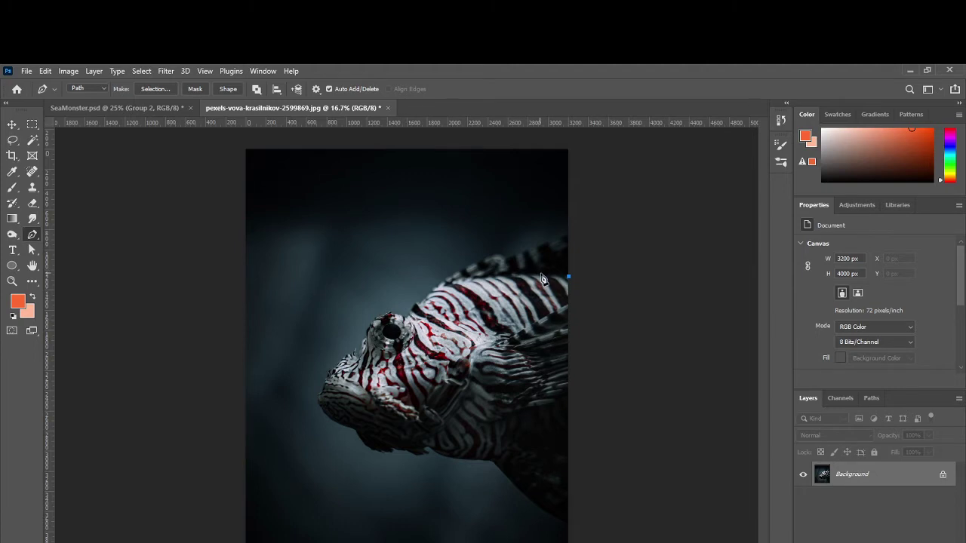
{"action": "mouse_move", "coordinate": [539, 281]}
{"action": "left_mouse_down"}
{"action": "mouse_move", "coordinate": [468, 280]}
{"action": "mouse_move", "coordinate": [434, 292]}
{"action": "mouse_move", "coordinate": [412, 320]}
{"action": "mouse_move", "coordinate": [374, 328]}
{"action": "mouse_move", "coordinate": [373, 351]}
{"action": "mouse_move", "coordinate": [336, 369]}
{"action": "mouse_move", "coordinate": [319, 397]}
{"action": "mouse_move", "coordinate": [334, 419]}
{"action": "mouse_move", "coordinate": [380, 443]}
{"action": "mouse_move", "coordinate": [514, 484]}
{"action": "left_mouse_up"}
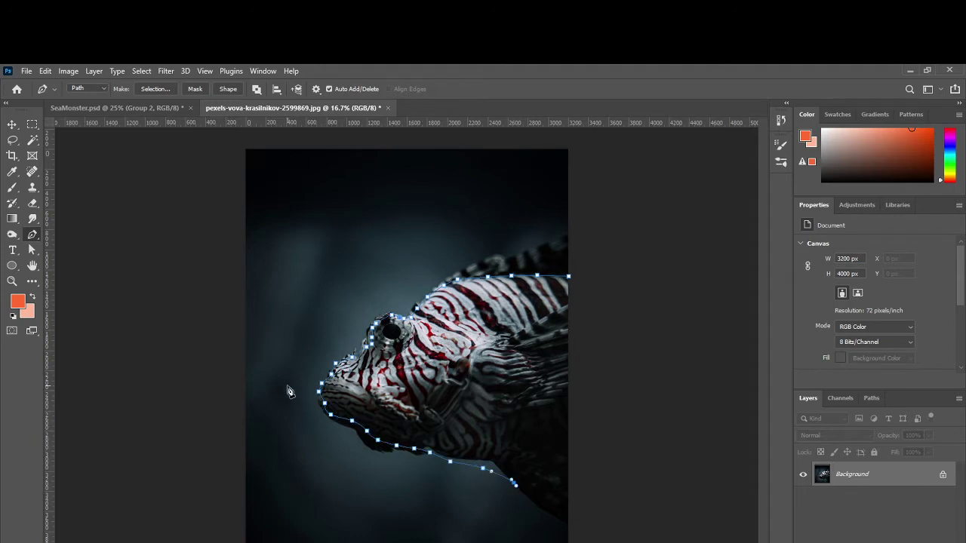
{"action": "key", "text": "ctrl+plus"}
{"action": "key", "text": "ctrl+plus"}
{"action": "key", "text": "ctrl+plus"}
{"action": "key", "text": "ctrl+plus"}
{"action": "key", "text": "ctrl+plus"}
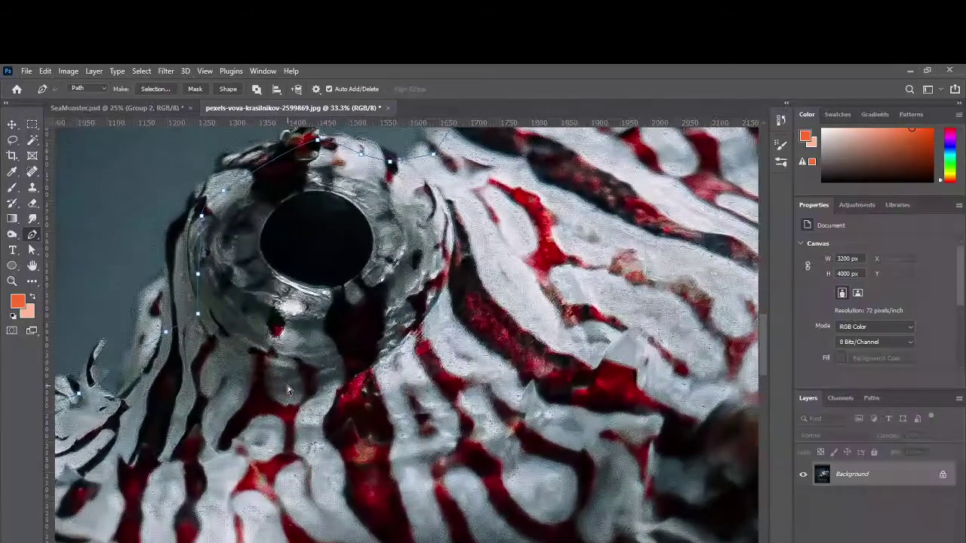
{"action": "left_click_drag", "start_coordinate": [287, 390], "coordinate": [329, 509]}
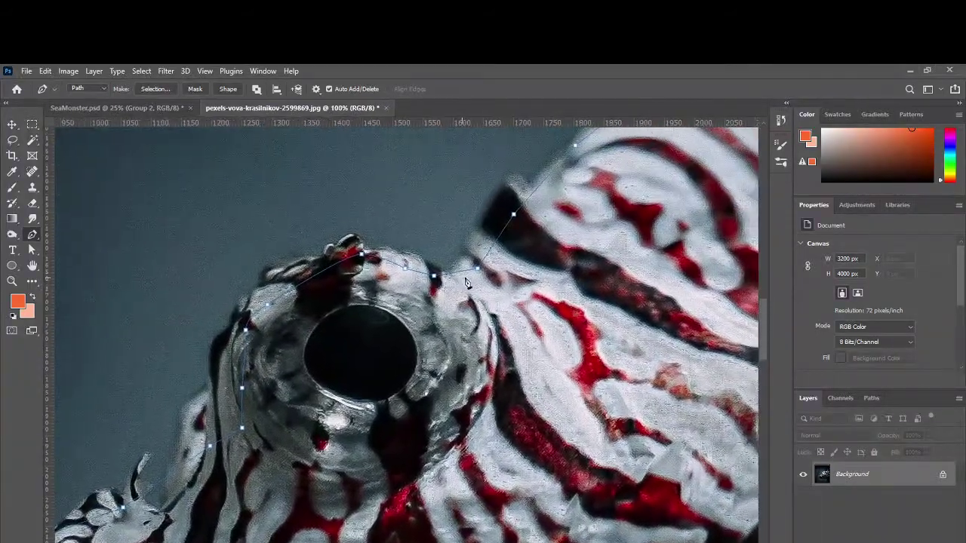
{"action": "left_click_drag", "start_coordinate": [465, 276], "coordinate": [449, 304]}
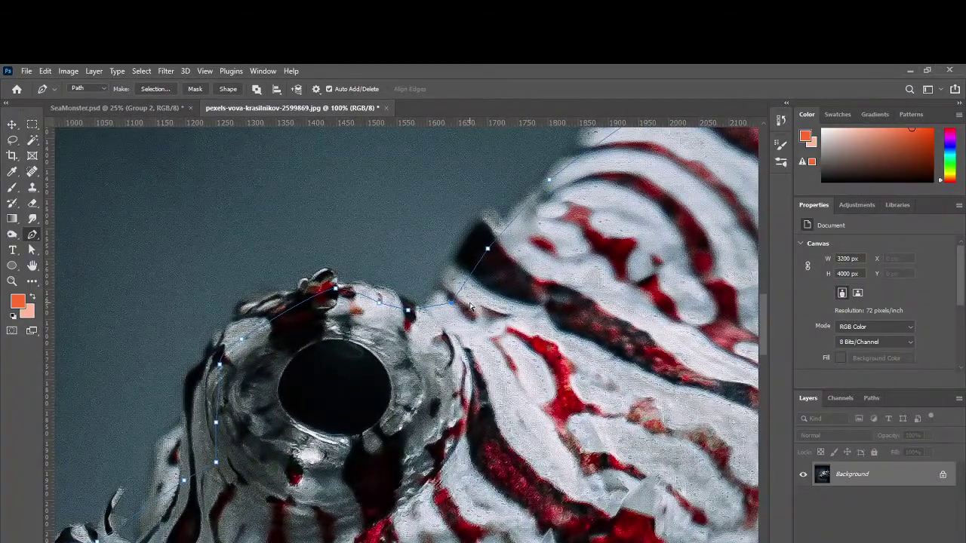
{"action": "key", "text": "ctrl+plus"}
{"action": "key", "text": "ctrl+plus"}
{"action": "key", "text": "ctrl+plus"}
{"action": "key", "text": "ctrl+plus"}
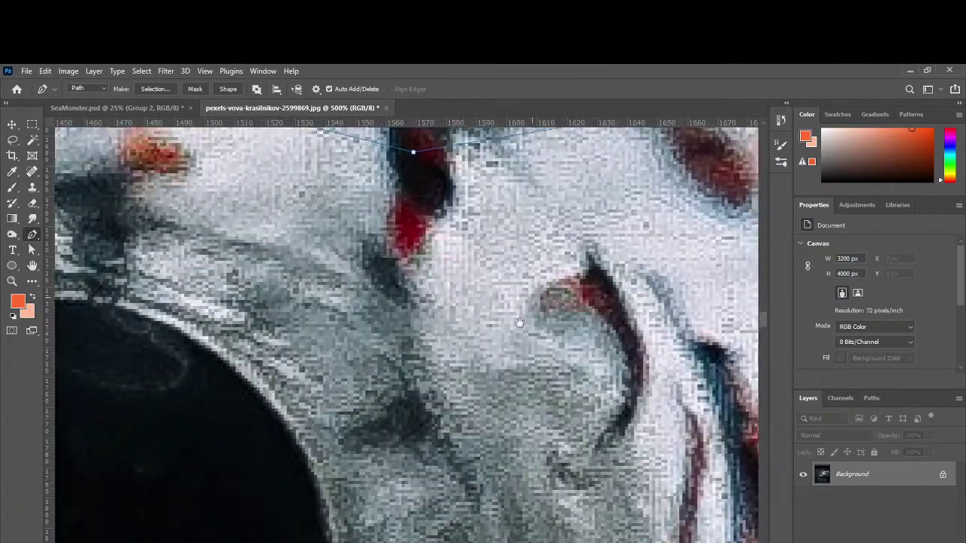
{"action": "scroll", "coordinate": [519, 322], "scroll_direction": "up", "scroll_amount": 5}
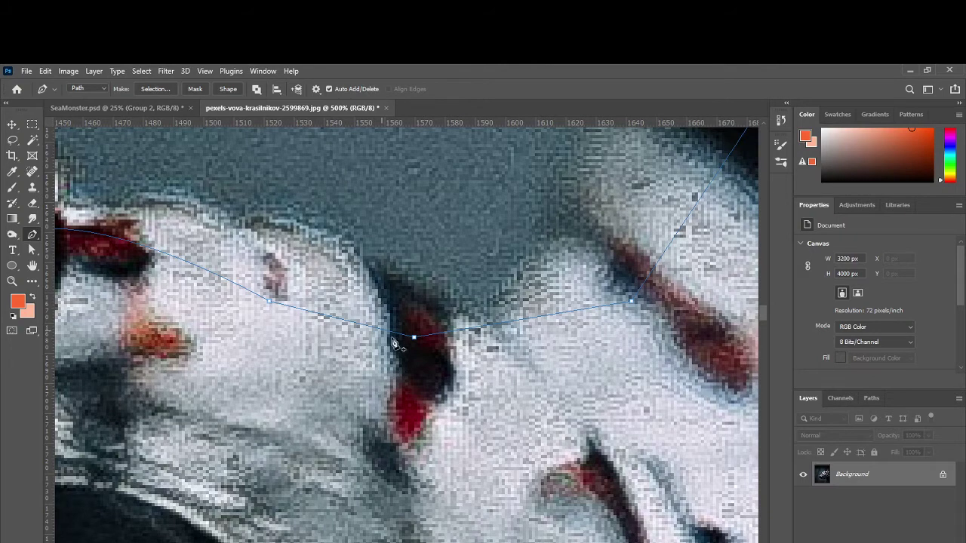
{"action": "left_click_drag", "start_coordinate": [415, 339], "coordinate": [316, 346]}
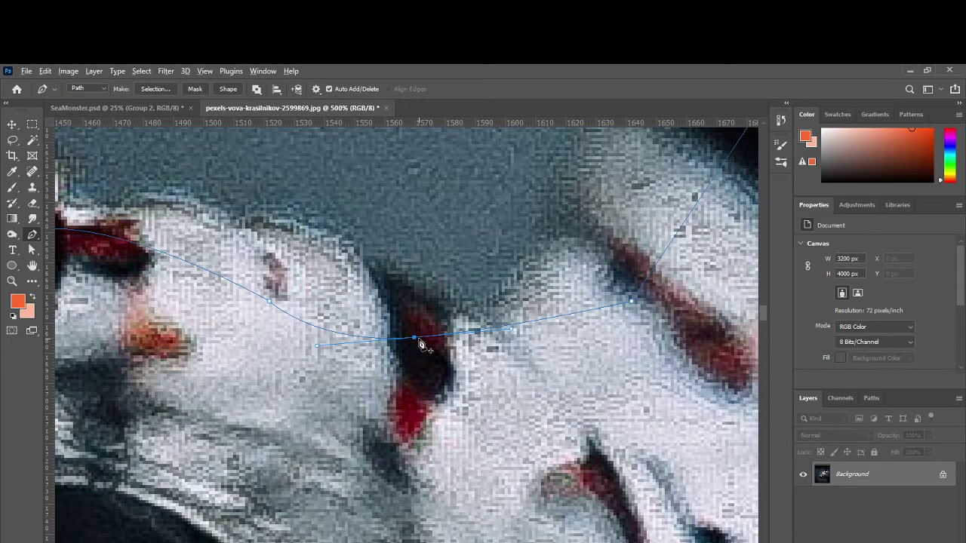
Step: Zoom back out and discard the work path with Escape
{"action": "scroll", "coordinate": [420, 344], "scroll_direction": "up", "scroll_amount": 3}
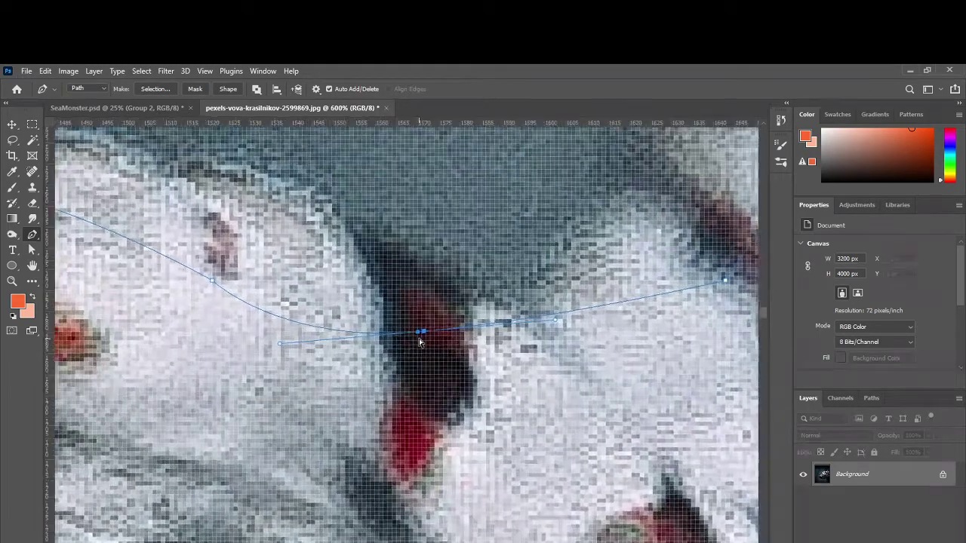
{"action": "scroll", "coordinate": [420, 344], "scroll_direction": "up", "scroll_amount": 3}
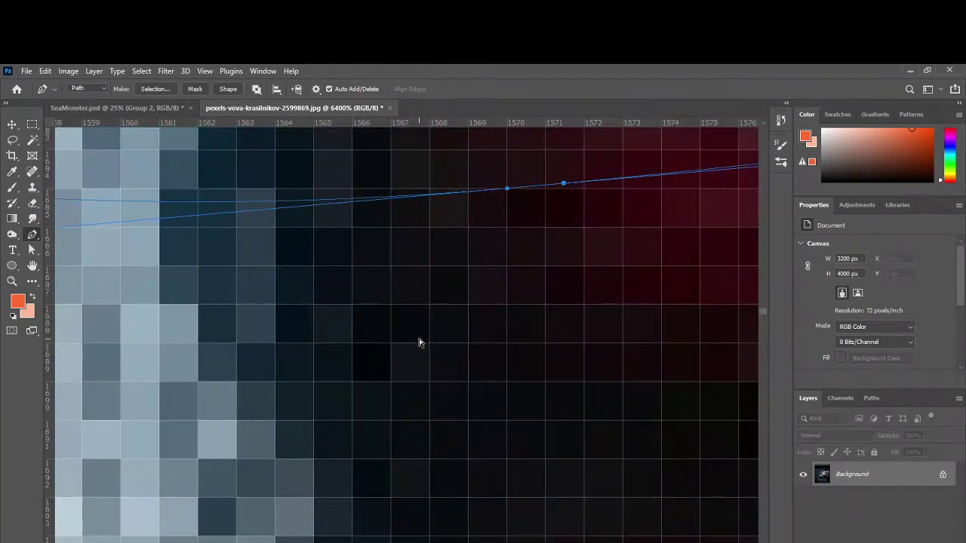
{"action": "scroll", "coordinate": [420, 343], "scroll_direction": "down", "scroll_amount": 6}
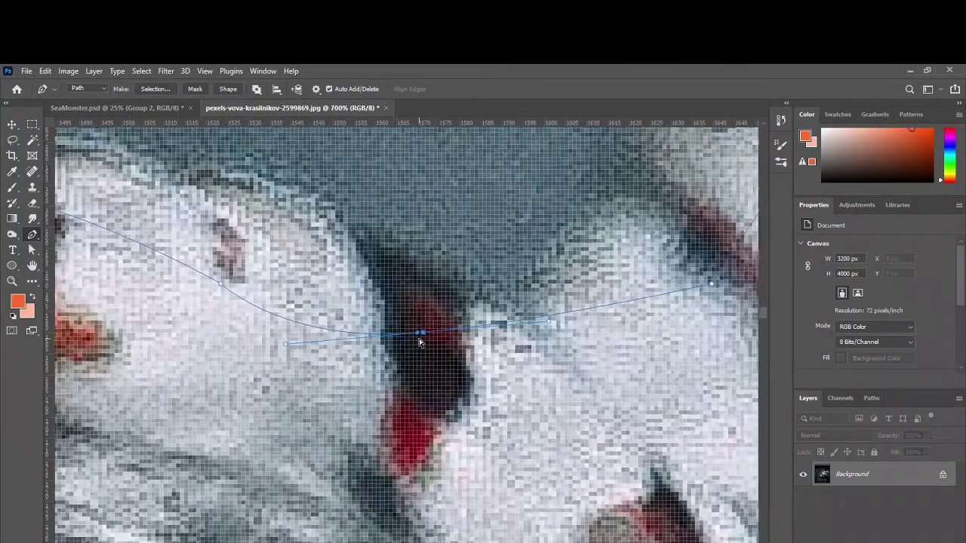
{"action": "scroll", "coordinate": [420, 343], "scroll_direction": "down", "scroll_amount": 7}
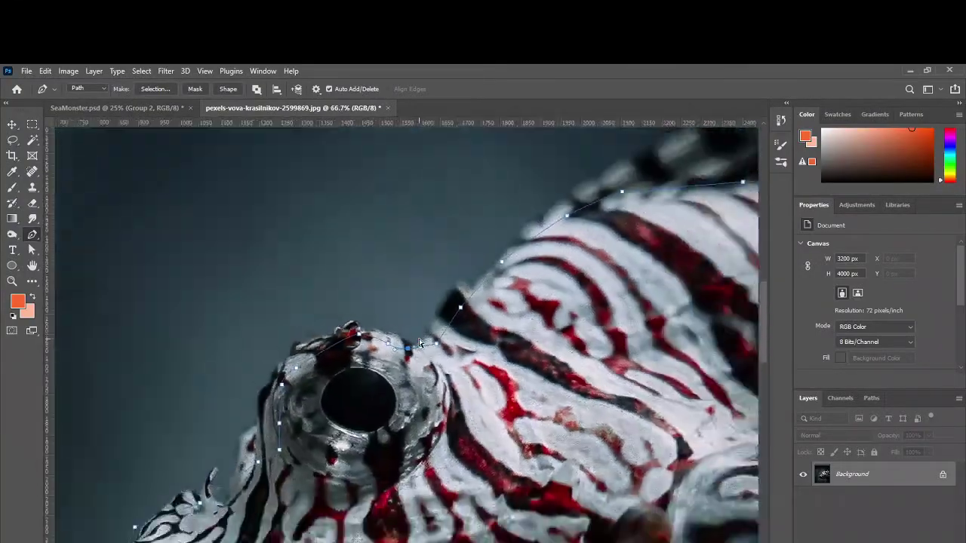
{"action": "scroll", "coordinate": [420, 343], "scroll_direction": "down", "scroll_amount": 1}
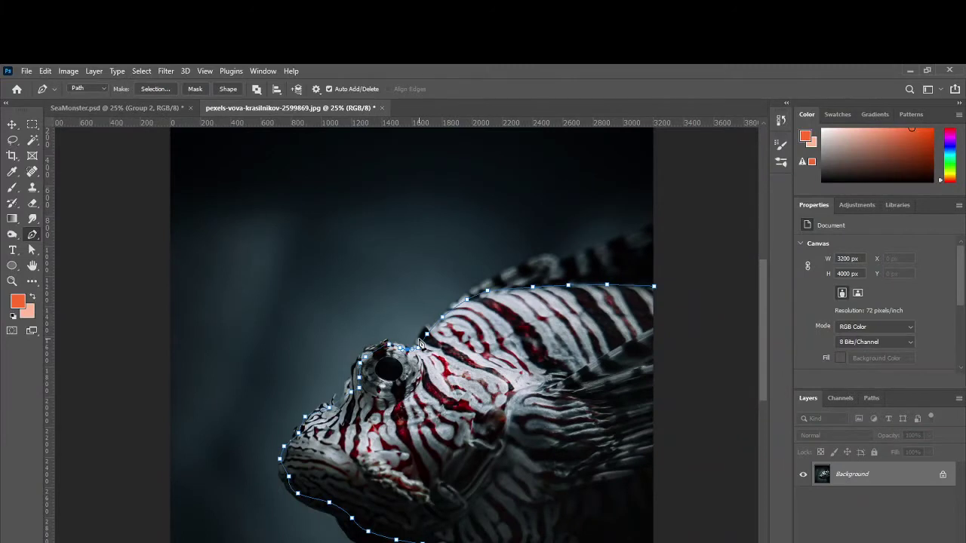
{"action": "key", "text": "Escape"}
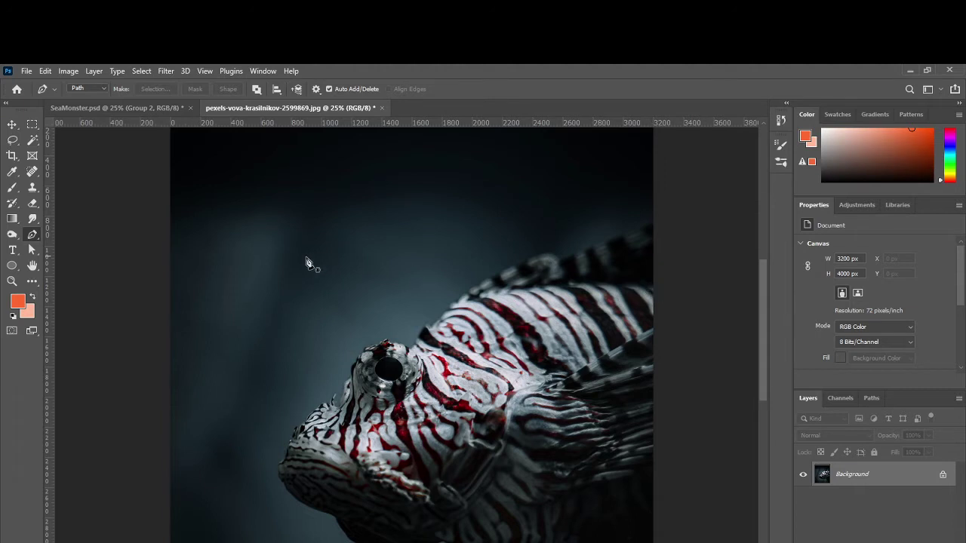
Step: Start a new Pen path at the right edge with a curved anchor along the fish's back
{"action": "left_click", "coordinate": [654, 286]}
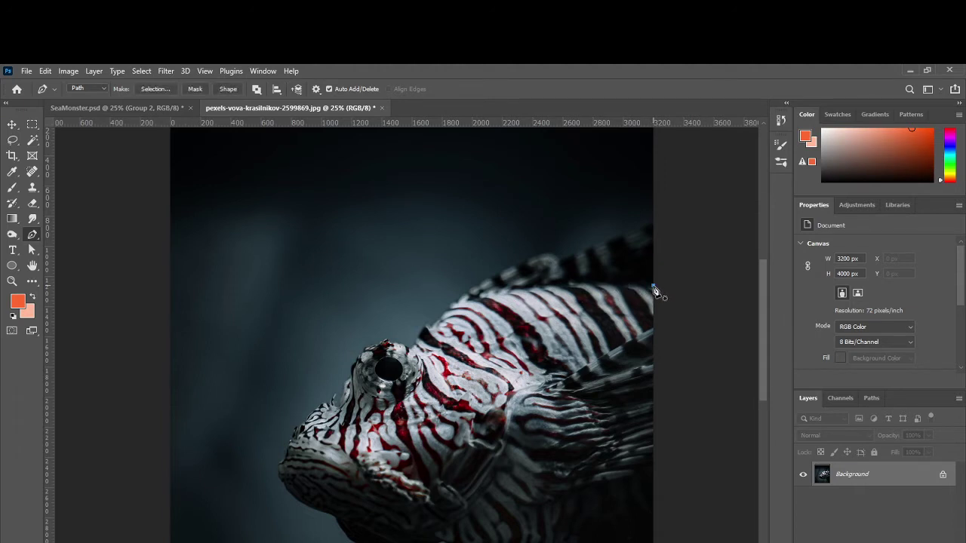
{"action": "left_click", "coordinate": [468, 297]}
{"action": "left_click_drag", "start_coordinate": [468, 301], "coordinate": [429, 318]}
{"action": "left_click", "coordinate": [467, 298]}
{"action": "key", "text": "ctrl+plus"}
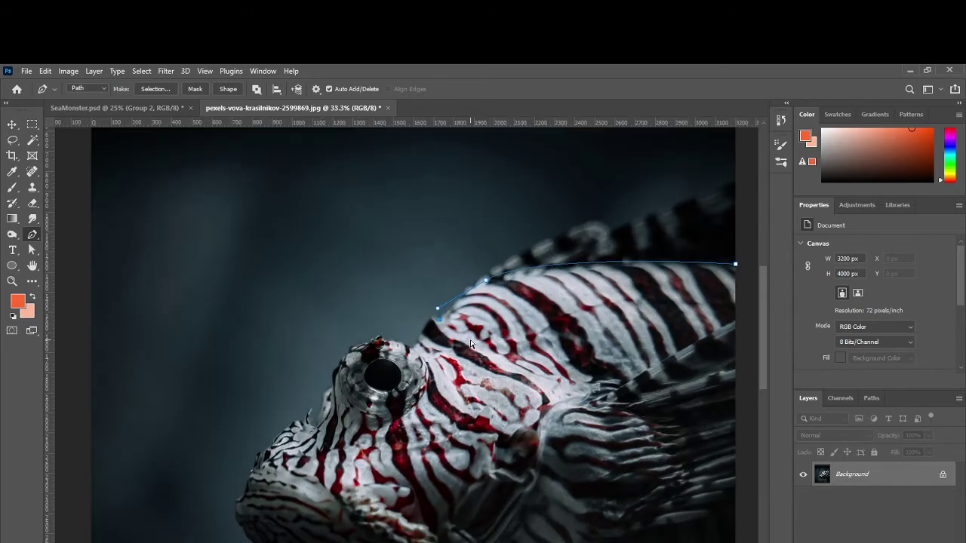
Step: Refine the back anchors and place curved anchors down the edge of the lionfish's head
{"action": "key", "text": "ctrl+plus"}
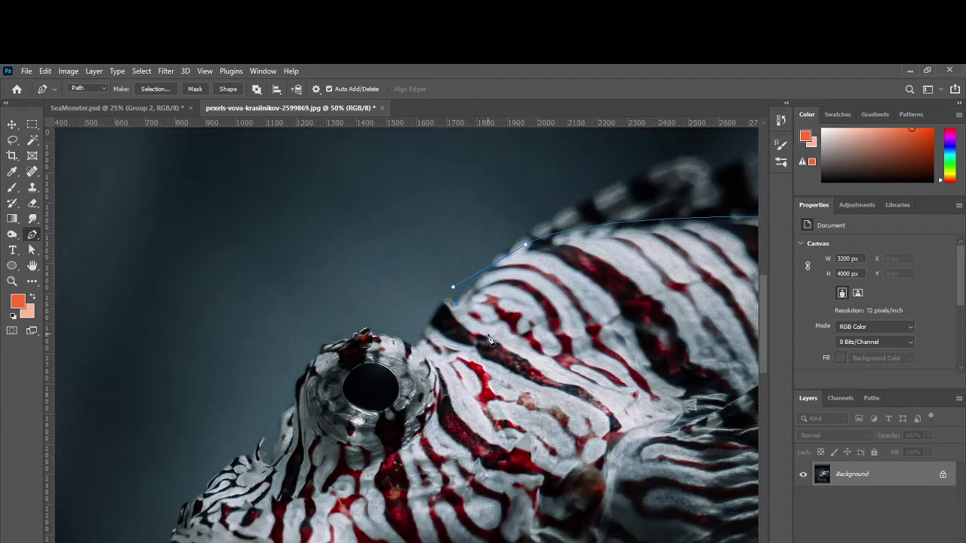
{"action": "left_click", "coordinate": [453, 288]}
{"action": "left_click_drag", "start_coordinate": [476, 271], "coordinate": [480, 265]}
{"action": "left_click", "coordinate": [526, 245]}
{"action": "left_click", "coordinate": [455, 303]}
{"action": "left_click_drag", "start_coordinate": [412, 347], "coordinate": [410, 360]}
{"action": "left_click_drag", "start_coordinate": [357, 336], "coordinate": [321, 351]}
{"action": "left_click_drag", "start_coordinate": [300, 394], "coordinate": [369, 303]}
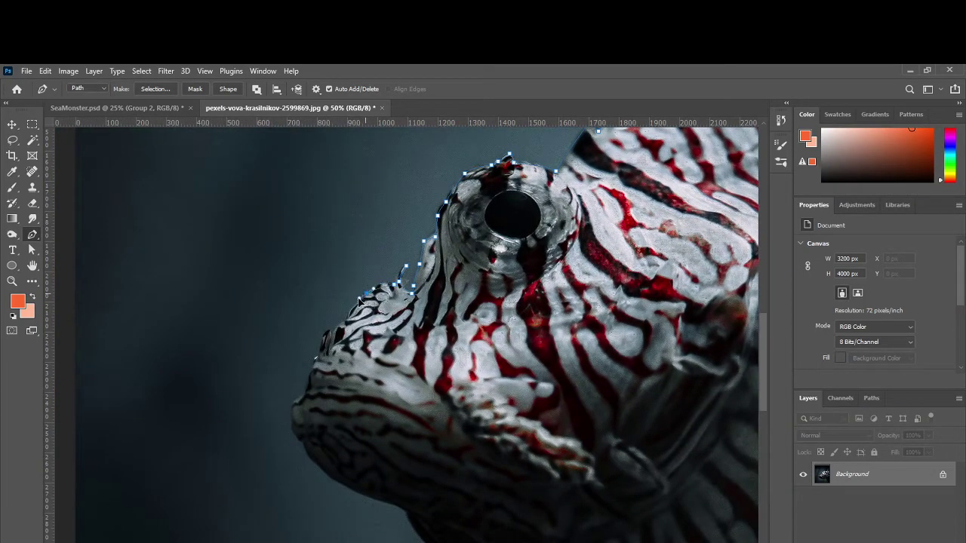
Step: Trace the outline down the head edge and around the bottom of the chin
{"action": "left_click", "coordinate": [341, 320]}
{"action": "left_click", "coordinate": [332, 332]}
{"action": "left_click", "coordinate": [319, 345]}
{"action": "left_click", "coordinate": [310, 375]}
{"action": "left_click", "coordinate": [303, 393]}
{"action": "left_click", "coordinate": [290, 406]}
{"action": "left_click", "coordinate": [294, 434]}
{"action": "left_click", "coordinate": [305, 452]}
{"action": "left_click", "coordinate": [323, 472]}
{"action": "left_click", "coordinate": [334, 480]}
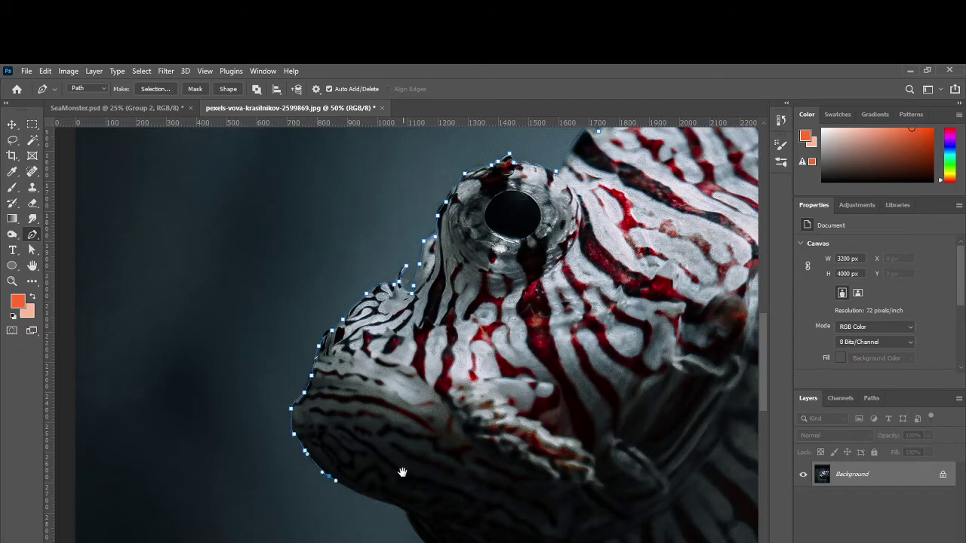
Step: Continue the outline along the fish's underside with clicked and curved anchors
{"action": "left_click_drag", "start_coordinate": [402, 473], "coordinate": [320, 327]}
{"action": "left_click", "coordinate": [322, 360]}
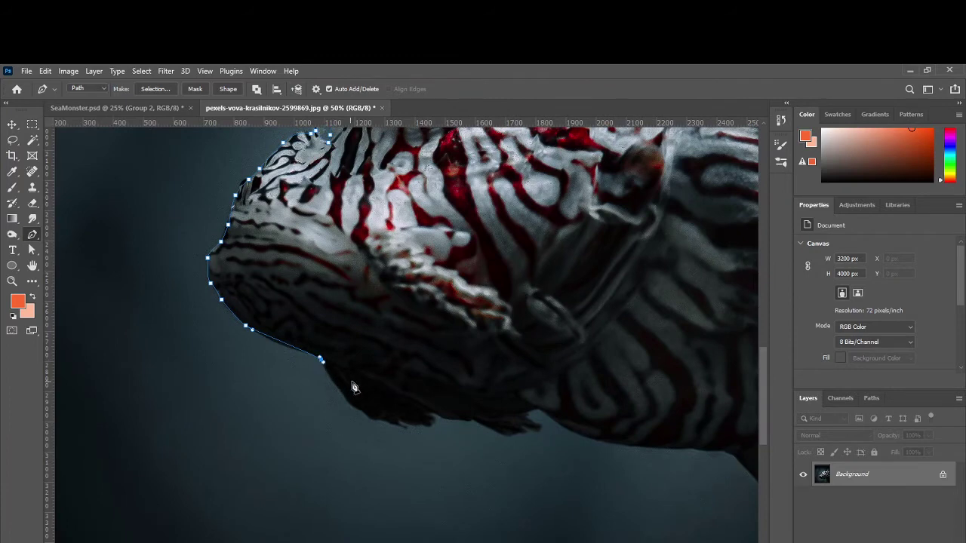
{"action": "left_click", "coordinate": [413, 407]}
{"action": "left_click", "coordinate": [443, 417]}
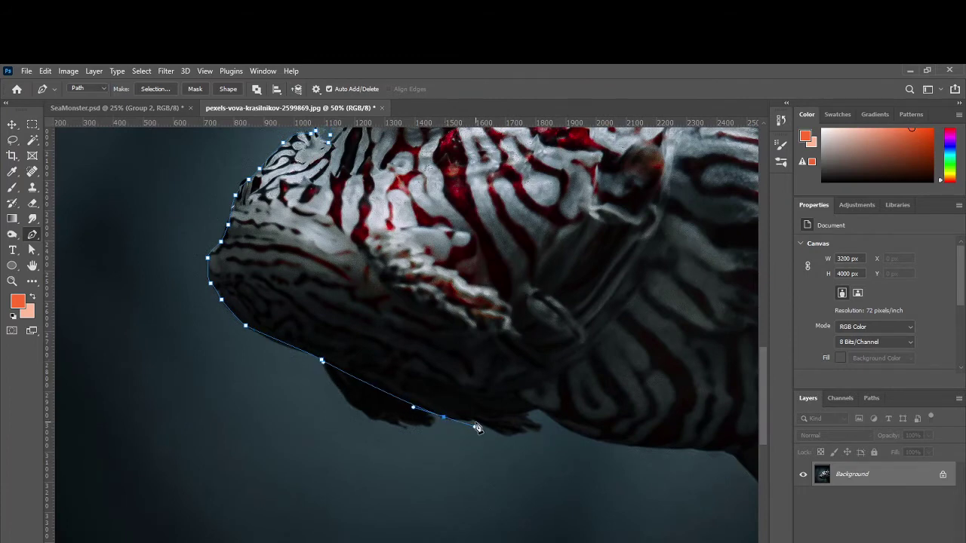
{"action": "left_click", "coordinate": [477, 419]}
{"action": "left_click", "coordinate": [538, 407]}
{"action": "left_click_drag", "start_coordinate": [544, 411], "coordinate": [549, 421]}
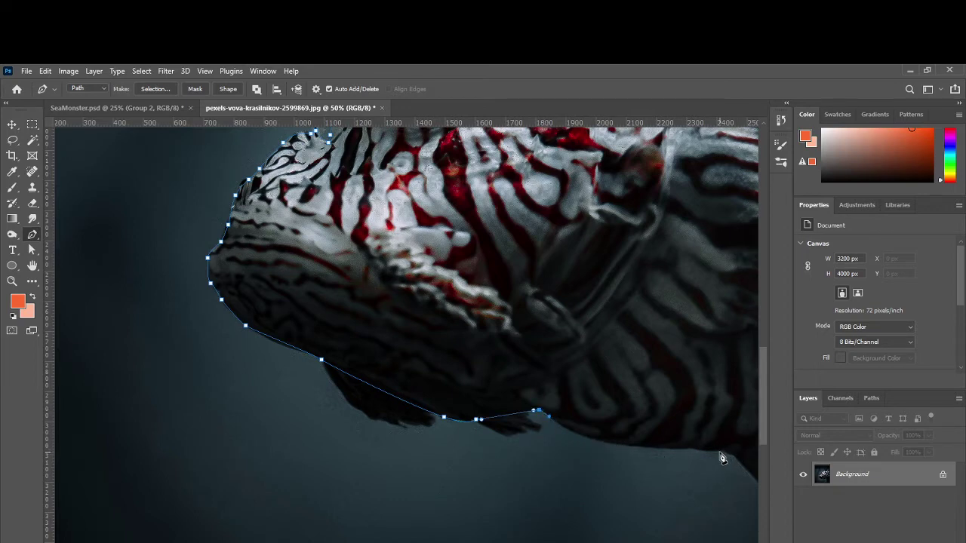
{"action": "left_click_drag", "start_coordinate": [719, 452], "coordinate": [362, 309]}
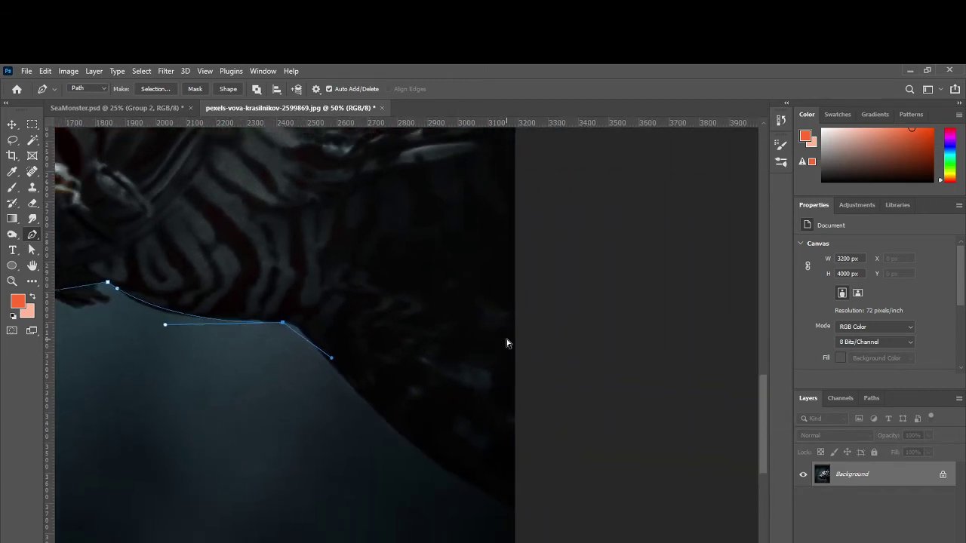
Step: Add the final curved anchors near the right edge and close the path at its first anchor
{"action": "key", "text": "ctrl+minus"}
{"action": "key", "text": "ctrl+minus"}
{"action": "key", "text": "ctrl+minus"}
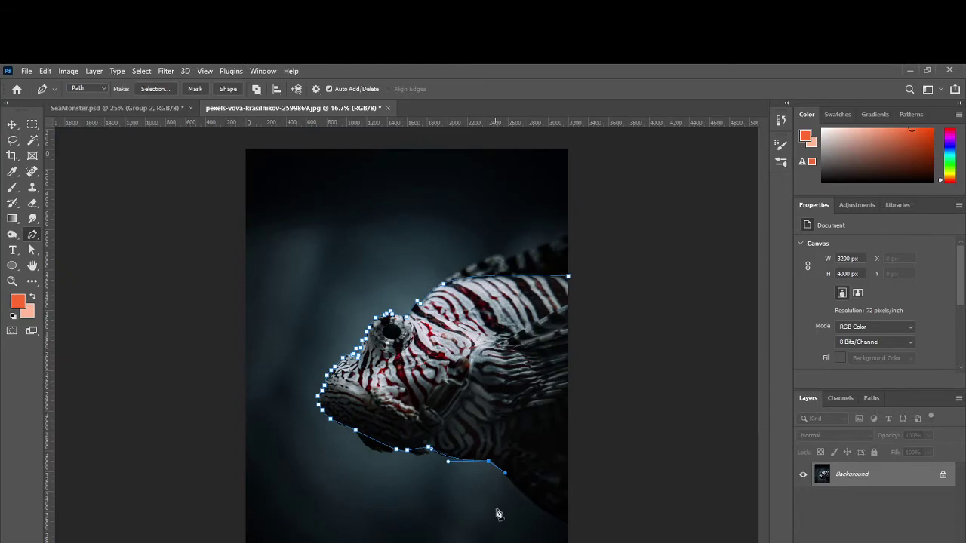
{"action": "left_click_drag", "start_coordinate": [504, 473], "coordinate": [528, 460]}
{"action": "left_click_drag", "start_coordinate": [579, 467], "coordinate": [598, 473]}
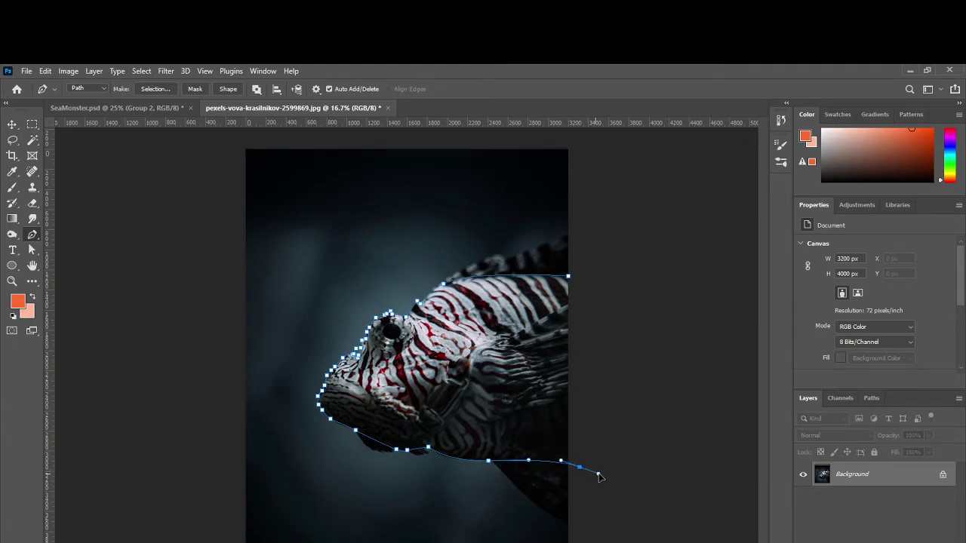
{"action": "left_click", "coordinate": [569, 277]}
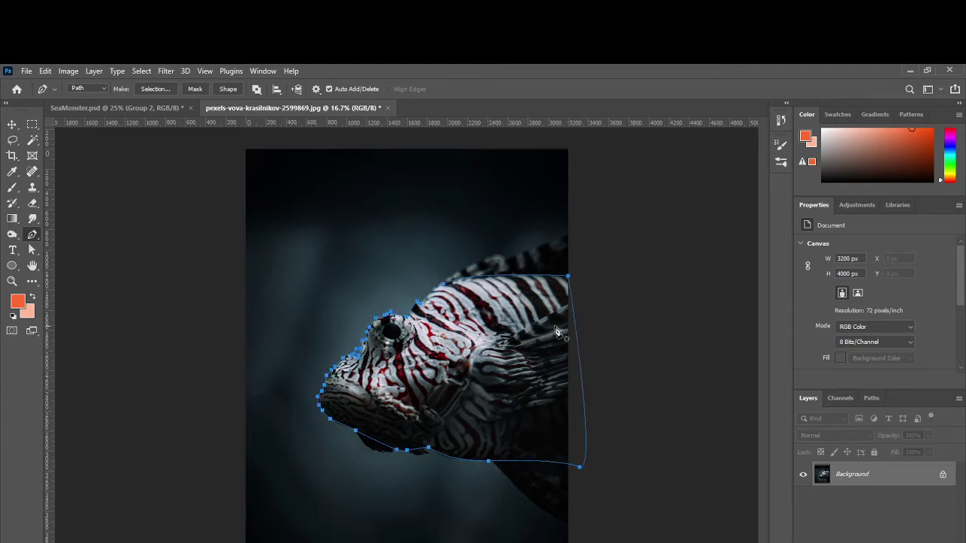
Step: Convert the path to a selection with Make Selection at 0 feather radius
{"action": "right_click", "coordinate": [468, 349]}
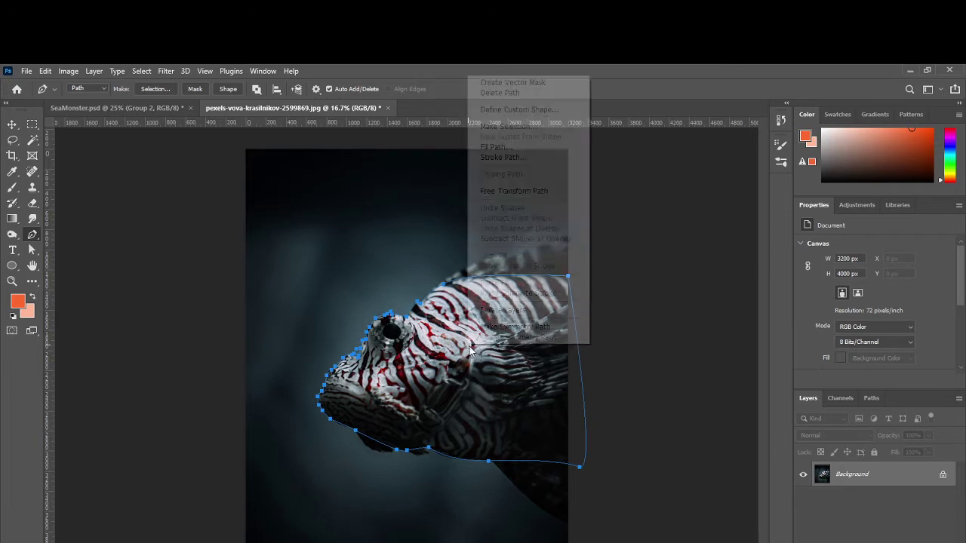
{"action": "left_click", "coordinate": [501, 126]}
{"action": "left_click", "coordinate": [699, 204]}
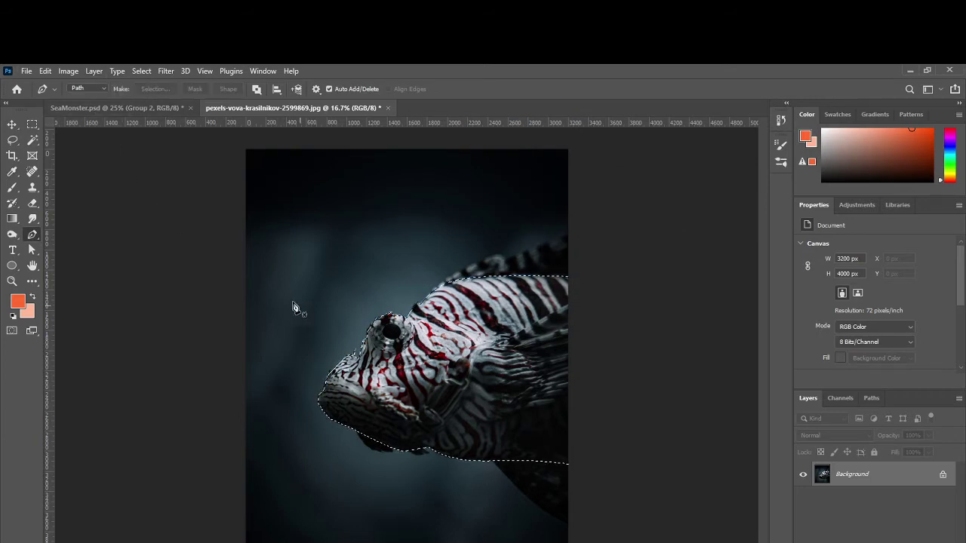
{"action": "left_click", "coordinate": [131, 112]}
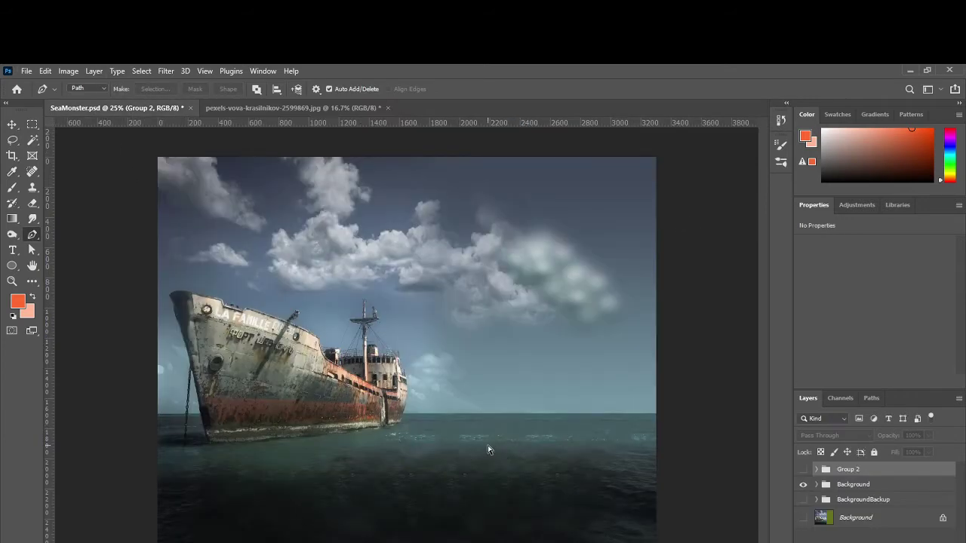
Step: Paste the cut-out lionfish head into SeaMonster.psd as Layer 8, ready to transform
{"action": "key", "text": "ctrl+v"}
{"action": "key", "text": "c"}
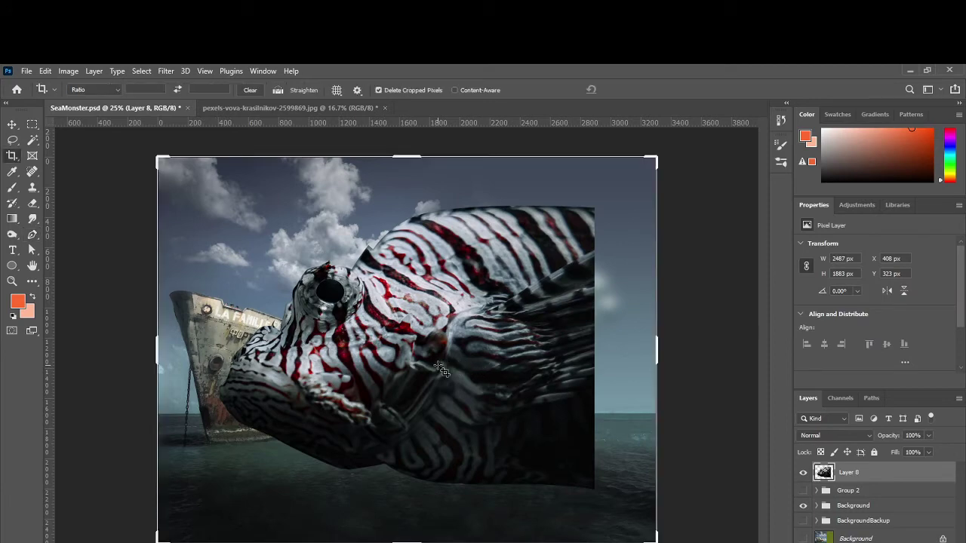
{"action": "left_click", "coordinate": [12, 124]}
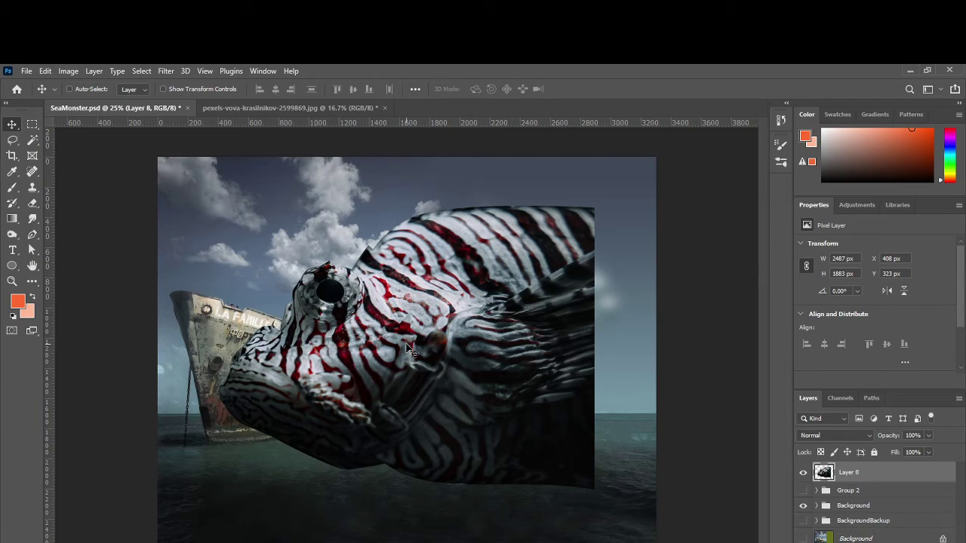
{"action": "key", "text": "ctrl"}
{"action": "key", "text": "ctrl+t"}
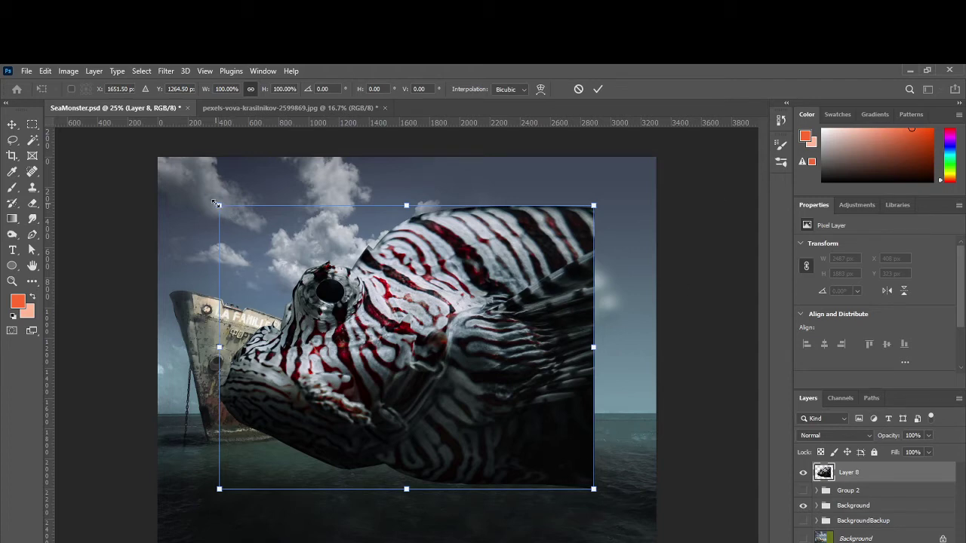
Step: Scale the lionfish head down to 1070×810 px and place it beside the ship
{"action": "left_click_drag", "start_coordinate": [217, 204], "coordinate": [435, 367]}
{"action": "left_click_drag", "start_coordinate": [544, 458], "coordinate": [450, 360]}
{"action": "key", "text": "Return"}
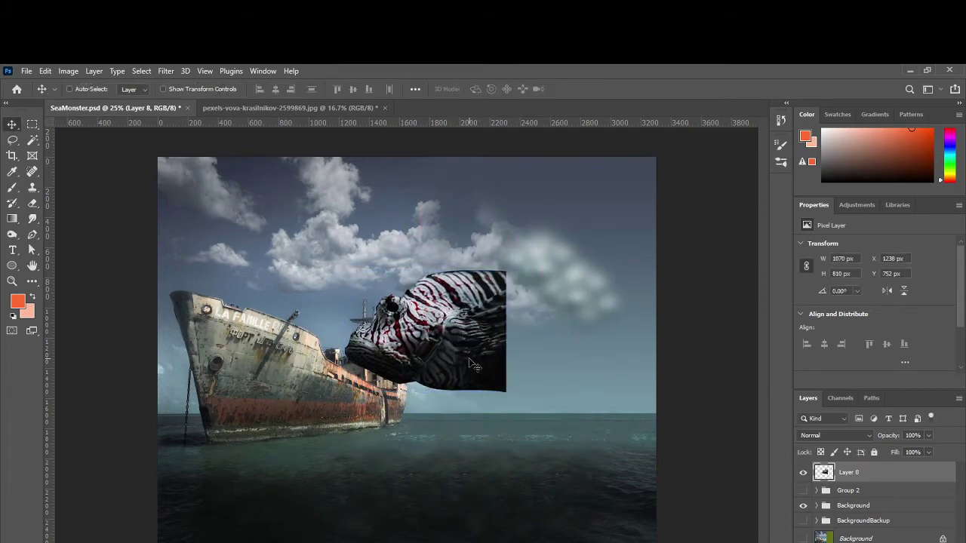
Step: Rename the layer HEad, duplicate it, and move HEad copy to its right
{"action": "double_click", "coordinate": [849, 473]}
{"action": "type", "text": "HEad"}
{"action": "key", "text": "Return"}
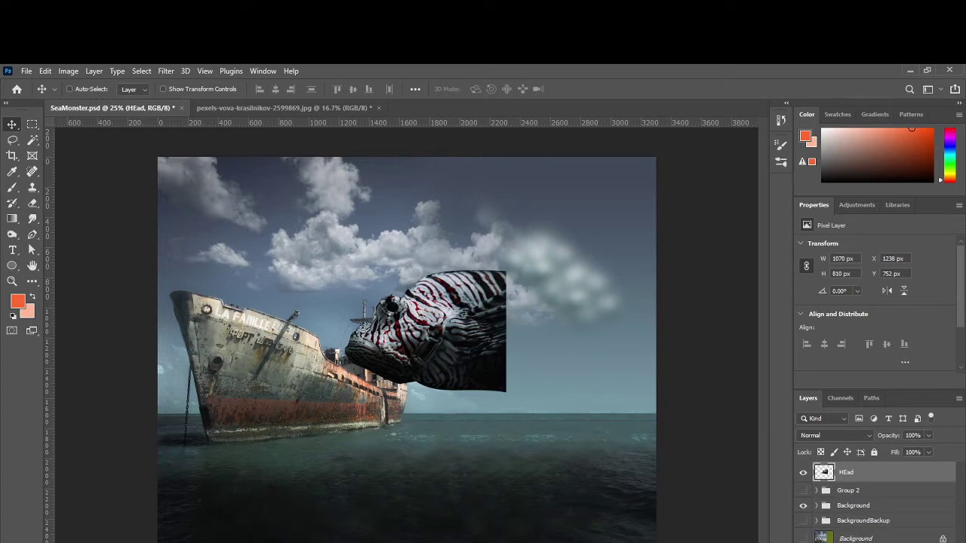
{"action": "key", "text": "ctrl+j"}
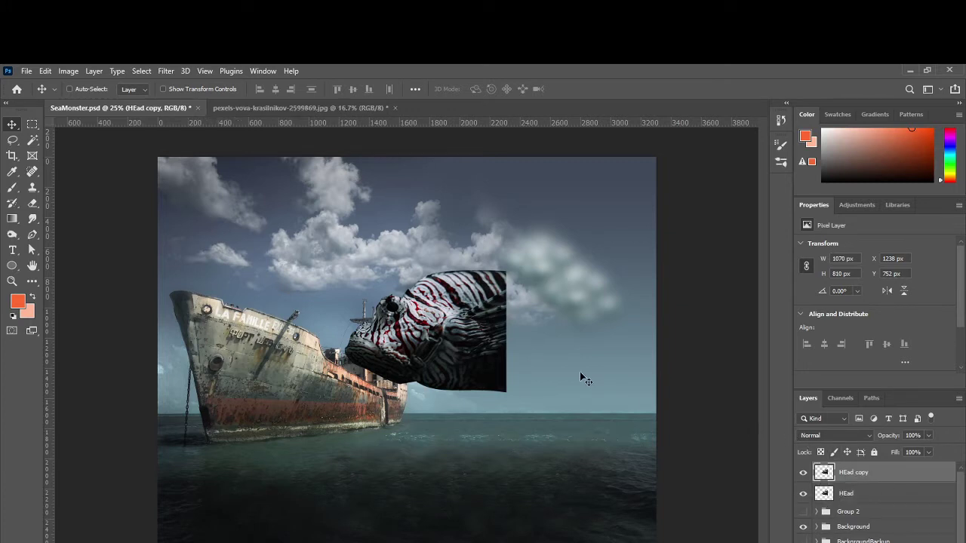
{"action": "left_click_drag", "start_coordinate": [430, 324], "coordinate": [566, 318]}
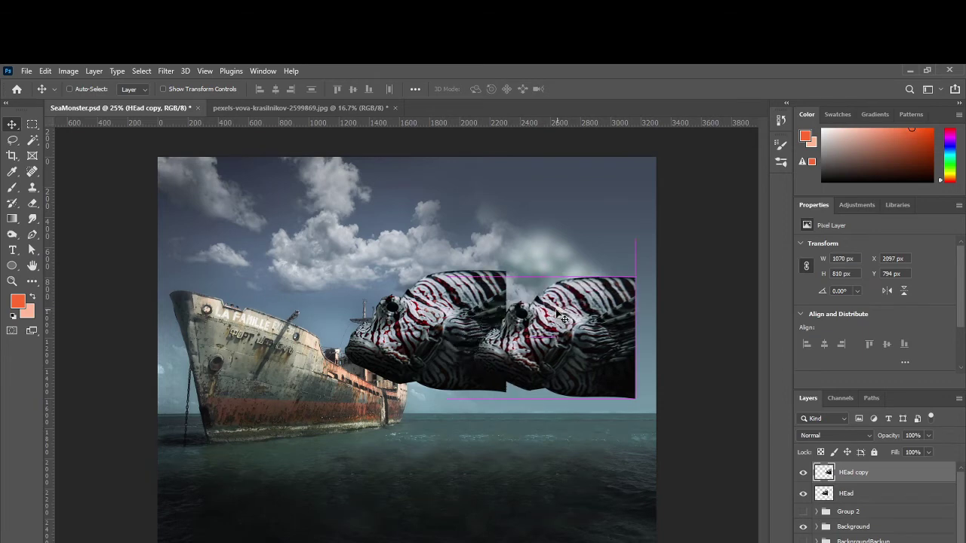
Step: Draw a closed curved Pen path over HEad copy's left side and make it a selection
{"action": "key", "text": "p"}
{"action": "left_click", "coordinate": [526, 285]}
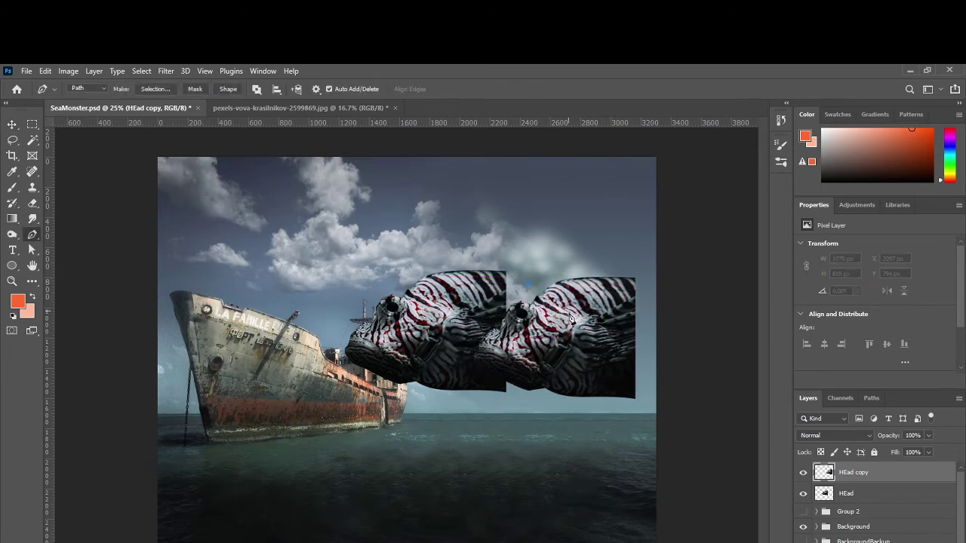
{"action": "left_click_drag", "start_coordinate": [560, 378], "coordinate": [517, 418]}
{"action": "left_click", "coordinate": [471, 404]}
{"action": "left_click", "coordinate": [465, 321]}
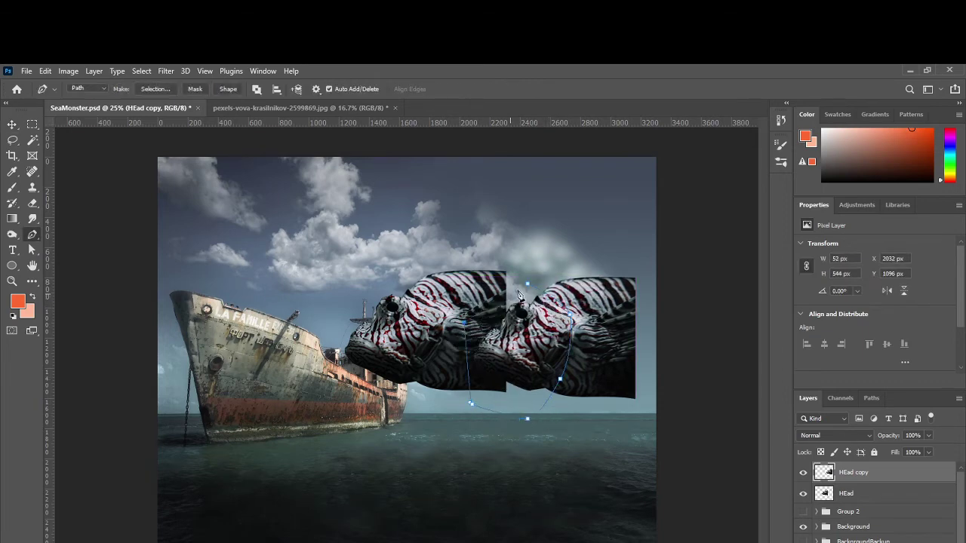
{"action": "left_click", "coordinate": [526, 284]}
{"action": "right_click", "coordinate": [530, 302]}
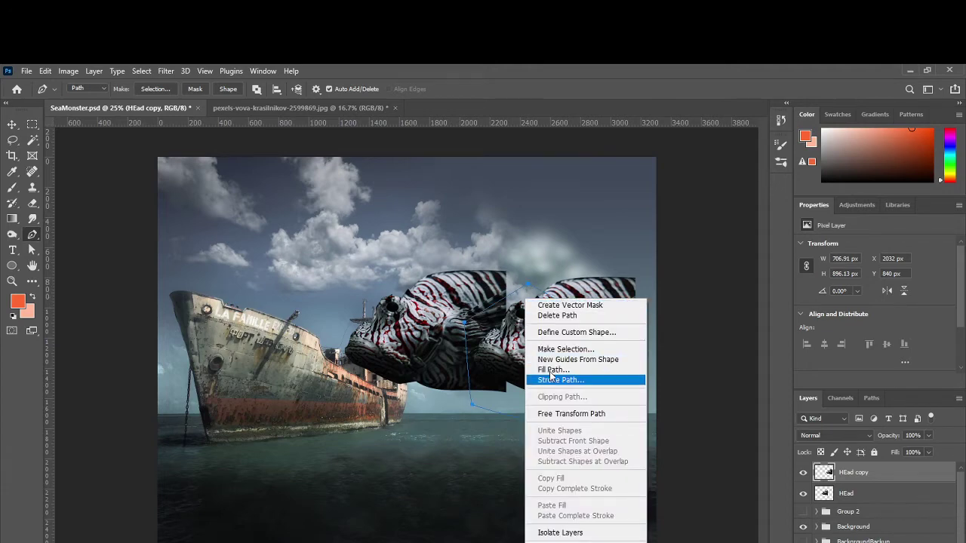
{"action": "left_click", "coordinate": [562, 349]}
{"action": "key", "text": "Return"}
Step: Delete the selected chunk, deselect, and slide the trimmed piece left onto the head's back
{"action": "key", "text": "Delete"}
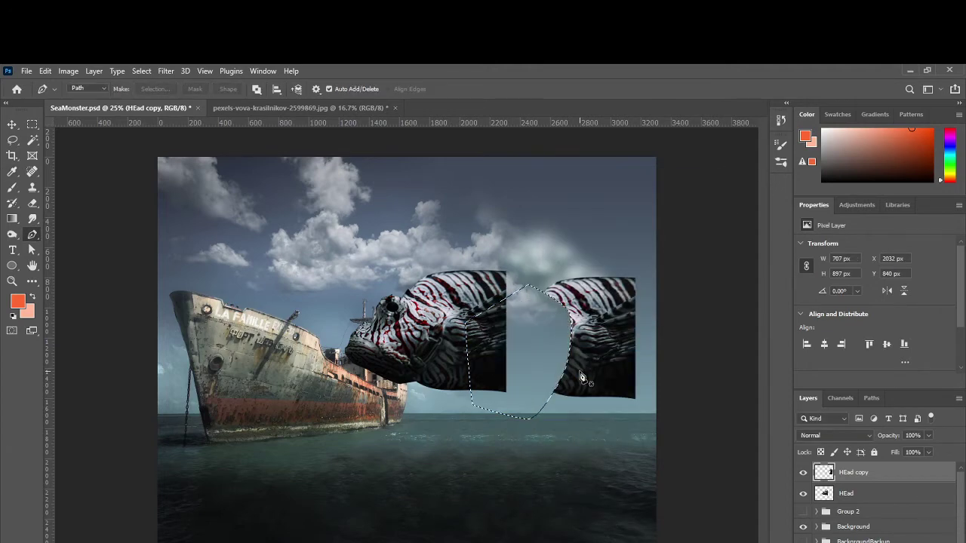
{"action": "key", "text": "ctrl+d"}
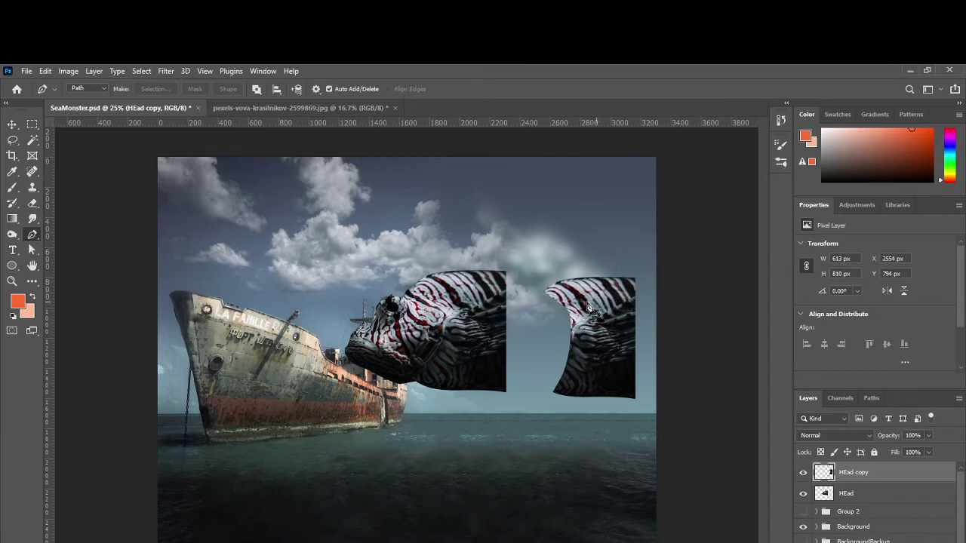
{"action": "key", "text": "v"}
{"action": "left_click_drag", "start_coordinate": [612, 351], "coordinate": [544, 355]}
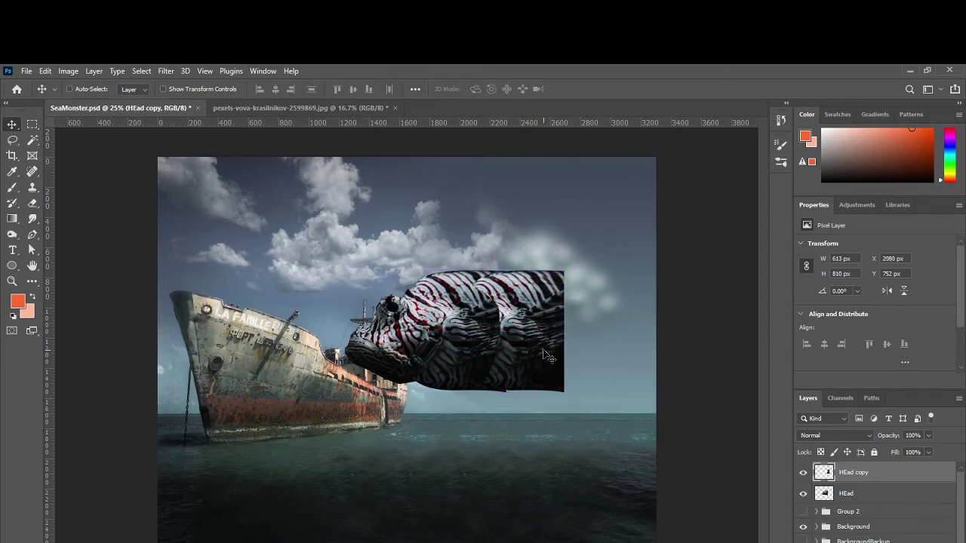
Step: Warp the HEad copy body section, bending its stripes to meet the lionfish head
{"action": "key", "text": "ctrl+t"}
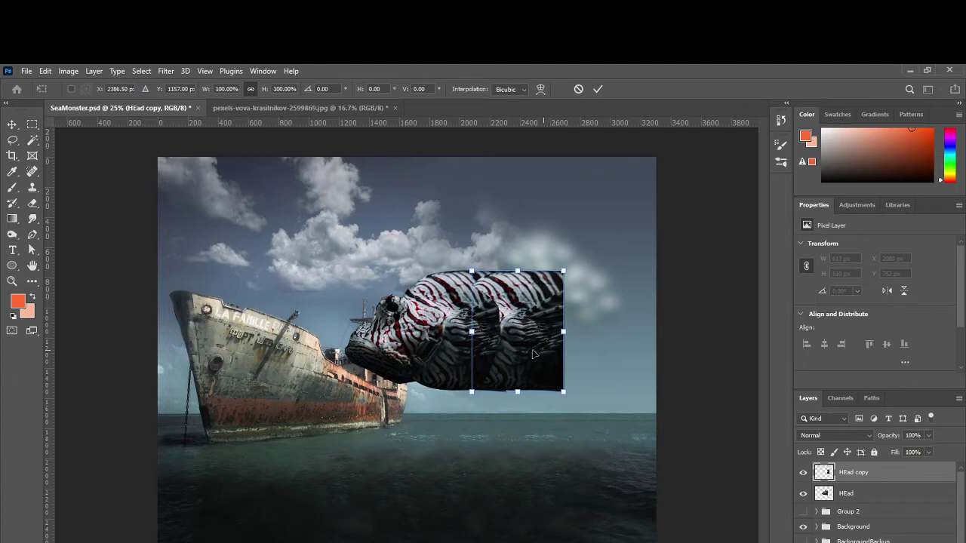
{"action": "mouse_move", "coordinate": [565, 270]}
{"action": "left_mouse_down"}
{"action": "mouse_move", "coordinate": [586, 248]}
{"action": "mouse_move", "coordinate": [560, 274]}
{"action": "left_mouse_up"}
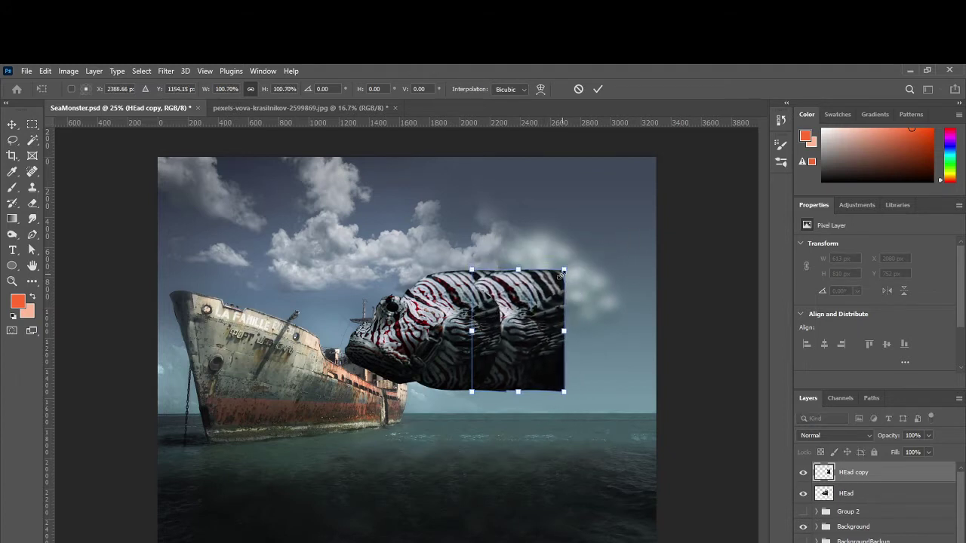
{"action": "key", "text": "ctrl+z"}
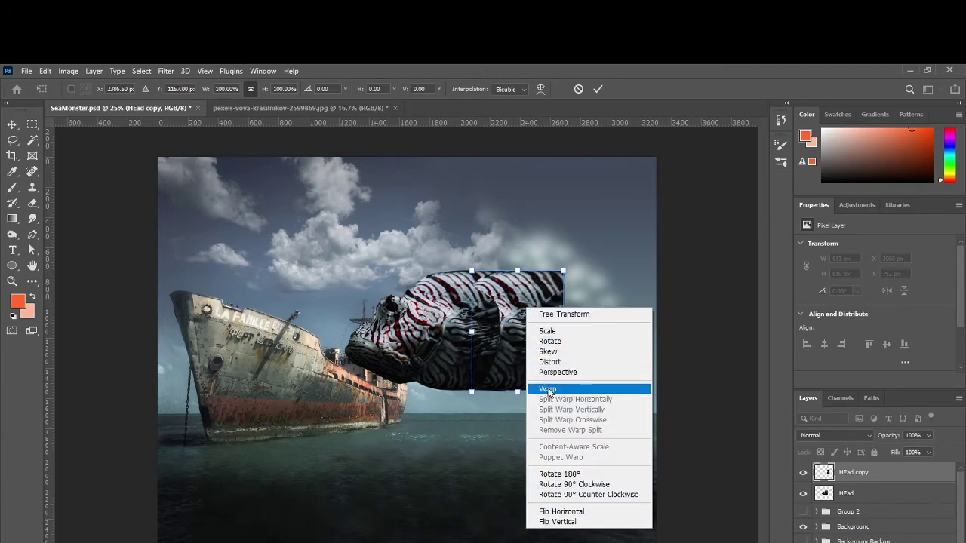
{"action": "left_click", "coordinate": [549, 390]}
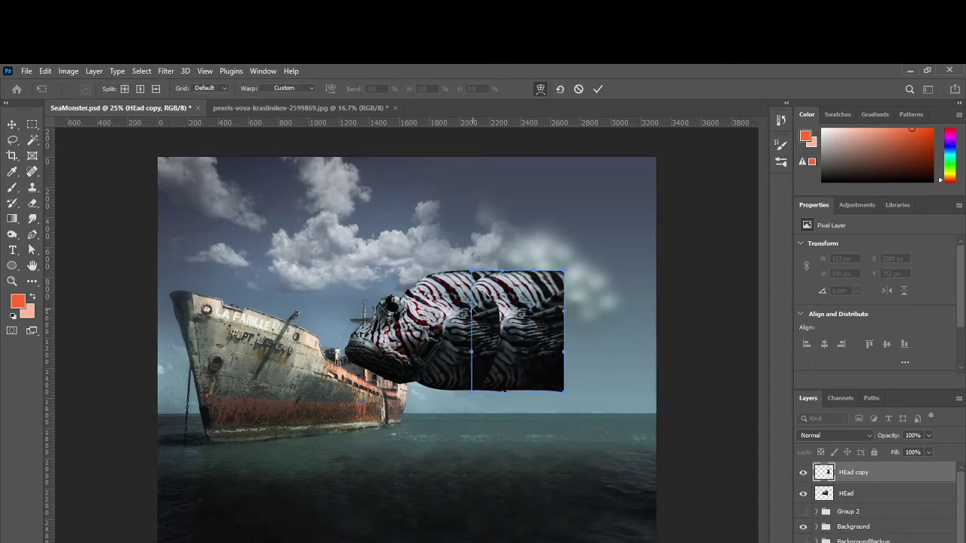
{"action": "left_click_drag", "start_coordinate": [472, 310], "coordinate": [510, 346]}
{"action": "left_click_drag", "start_coordinate": [506, 312], "coordinate": [500, 282]}
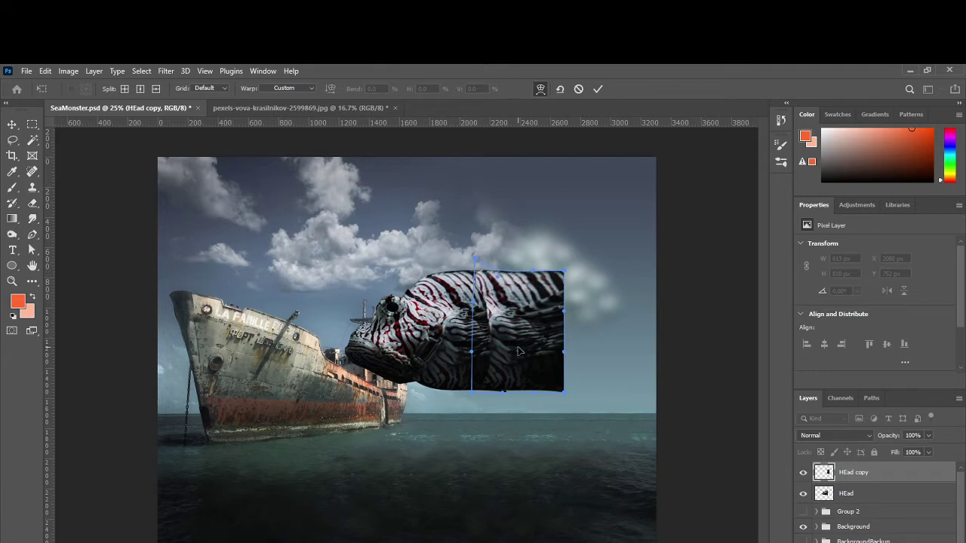
{"action": "left_click_drag", "start_coordinate": [518, 350], "coordinate": [544, 360]}
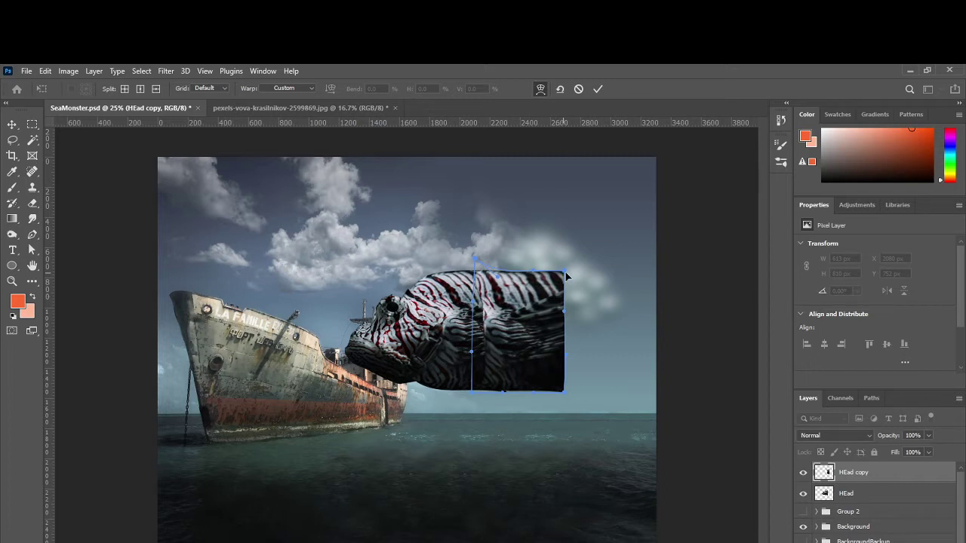
{"action": "left_click_drag", "start_coordinate": [566, 276], "coordinate": [569, 273]}
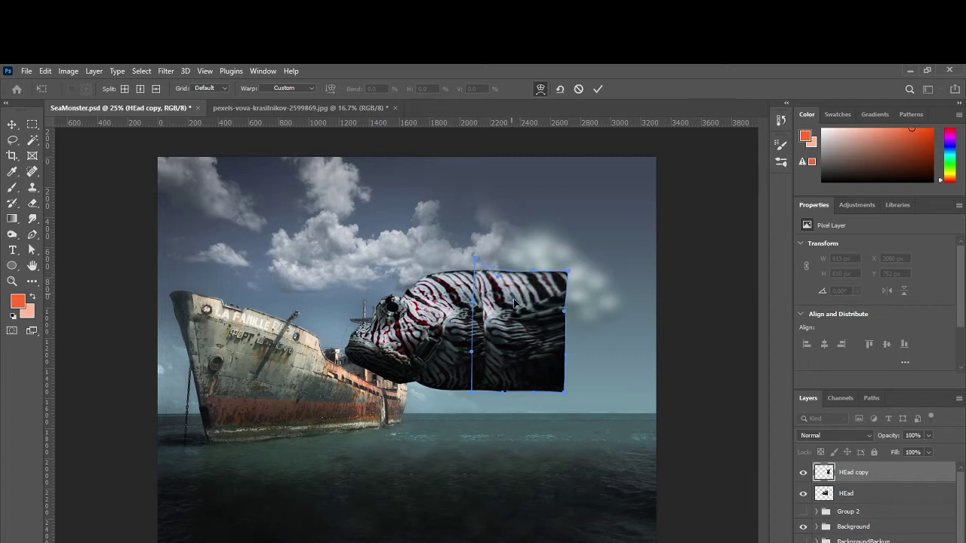
{"action": "left_click_drag", "start_coordinate": [512, 366], "coordinate": [489, 345]}
{"action": "left_click_drag", "start_coordinate": [490, 304], "coordinate": [492, 280]}
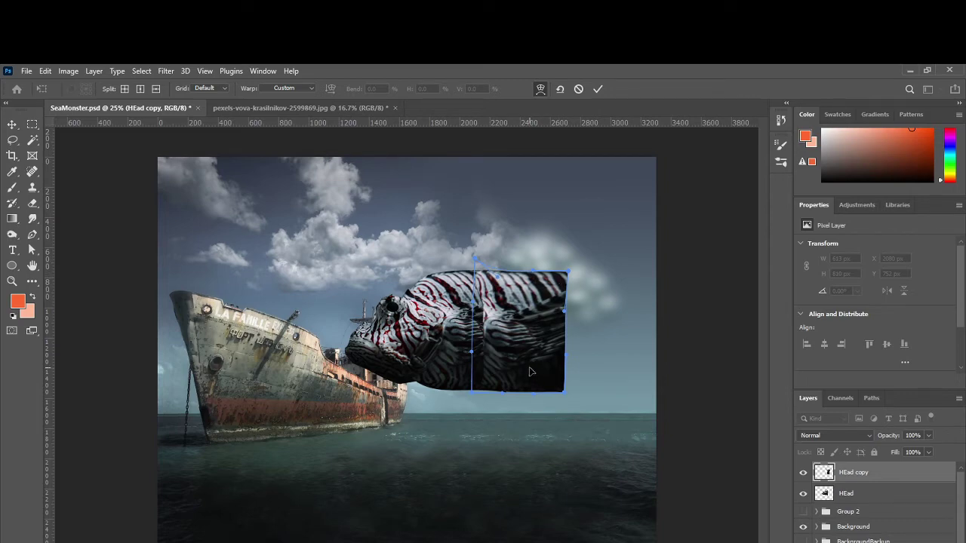
{"action": "key", "text": "Return"}
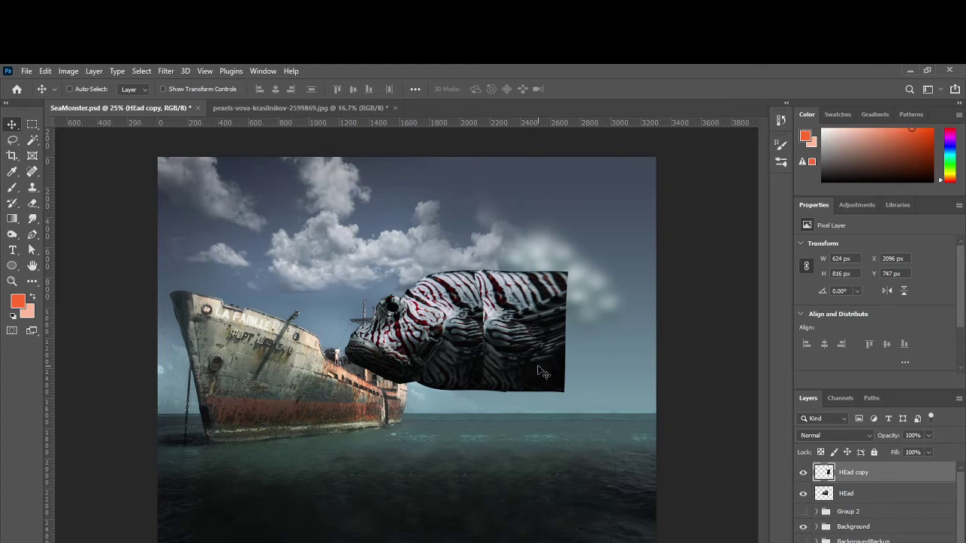
Step: Lasso a patch of fish stripes from HEad copy onto new Layer 8 and move it lower
{"action": "left_click_drag", "start_coordinate": [535, 361], "coordinate": [539, 335]}
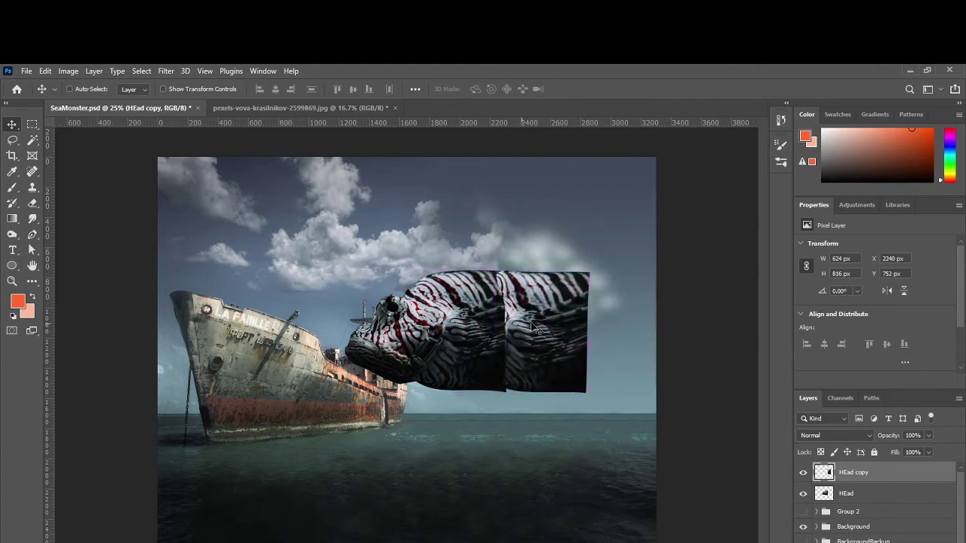
{"action": "key", "text": "l"}
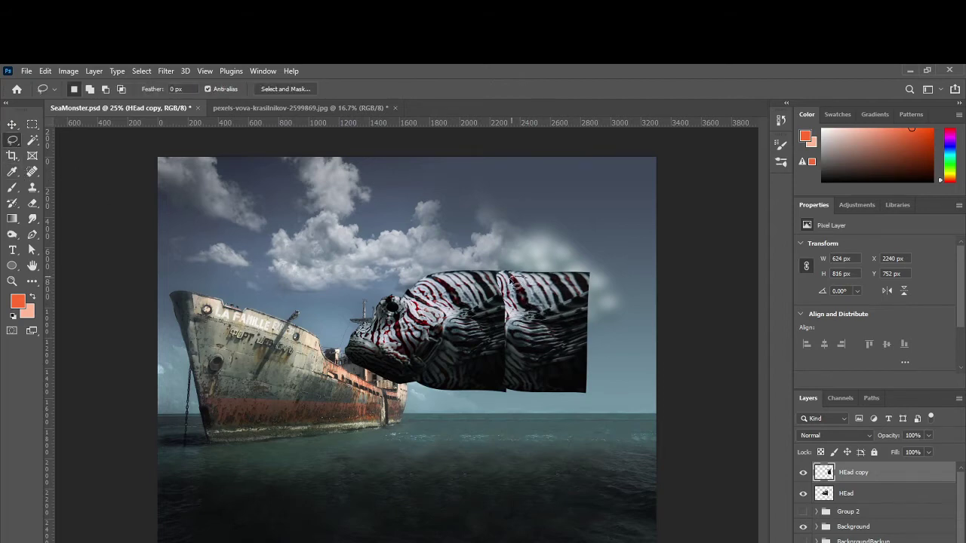
{"action": "mouse_move", "coordinate": [511, 281]}
{"action": "left_mouse_down"}
{"action": "mouse_move", "coordinate": [538, 318]}
{"action": "mouse_move", "coordinate": [584, 292]}
{"action": "mouse_move", "coordinate": [554, 275]}
{"action": "mouse_move", "coordinate": [510, 282]}
{"action": "mouse_move", "coordinate": [543, 344]}
{"action": "mouse_move", "coordinate": [607, 320]}
{"action": "mouse_move", "coordinate": [593, 286]}
{"action": "left_mouse_up"}
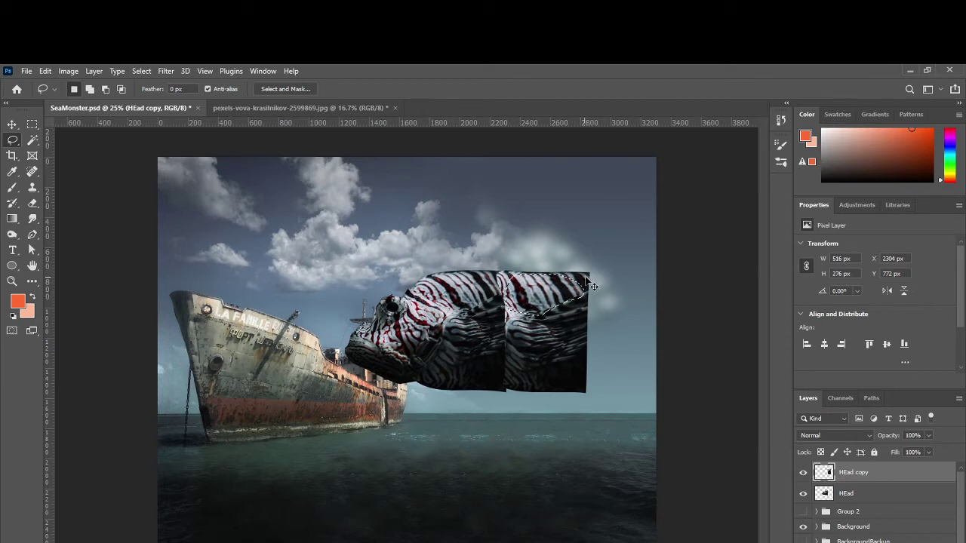
{"action": "key", "text": "ctrl+j"}
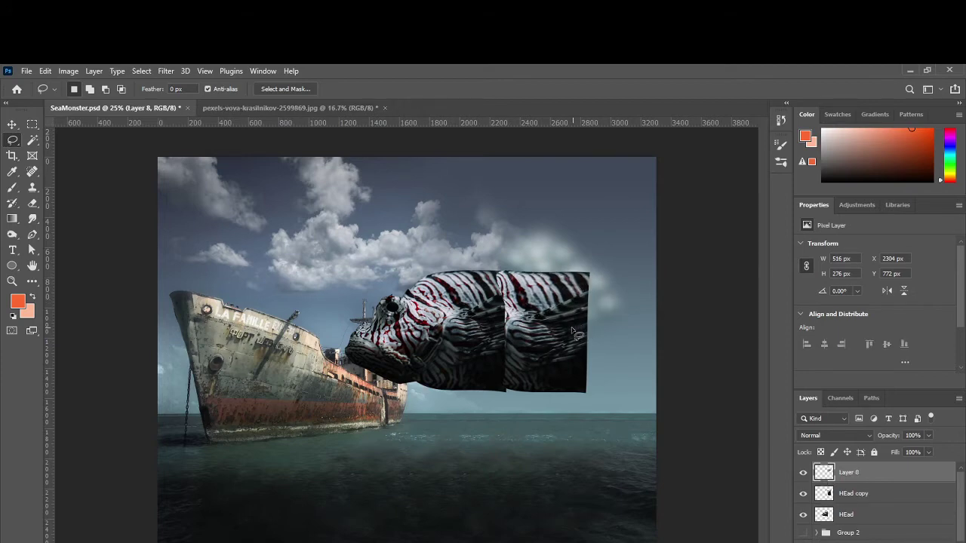
{"action": "key", "text": "v"}
{"action": "left_click_drag", "start_coordinate": [572, 330], "coordinate": [603, 317]}
Step: Rotate the Layer 8 stripe patch about 25° clockwise and nudge it into place
{"action": "key", "text": "ctrl+t"}
{"action": "left_click_drag", "start_coordinate": [546, 336], "coordinate": [547, 340]}
{"action": "left_click_drag", "start_coordinate": [605, 319], "coordinate": [606, 324]}
{"action": "left_click_drag", "start_coordinate": [545, 332], "coordinate": [539, 330]}
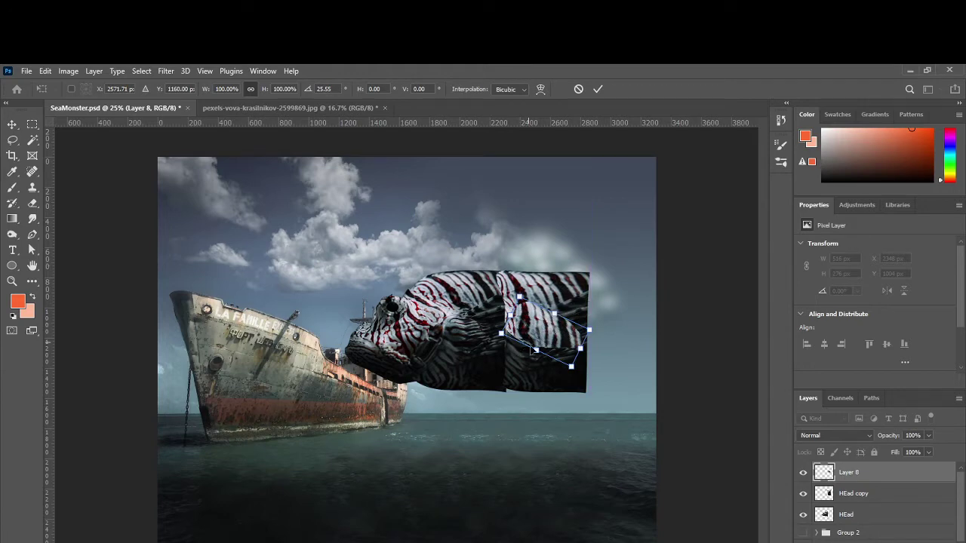
{"action": "key", "text": "Return"}
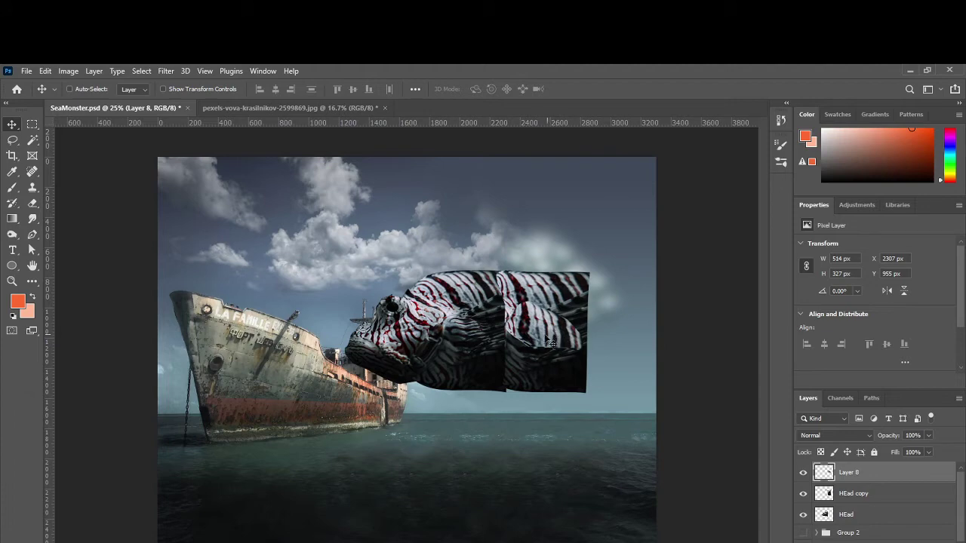
{"action": "key", "text": "ctrl"}
{"action": "key", "text": "ctrl+j"}
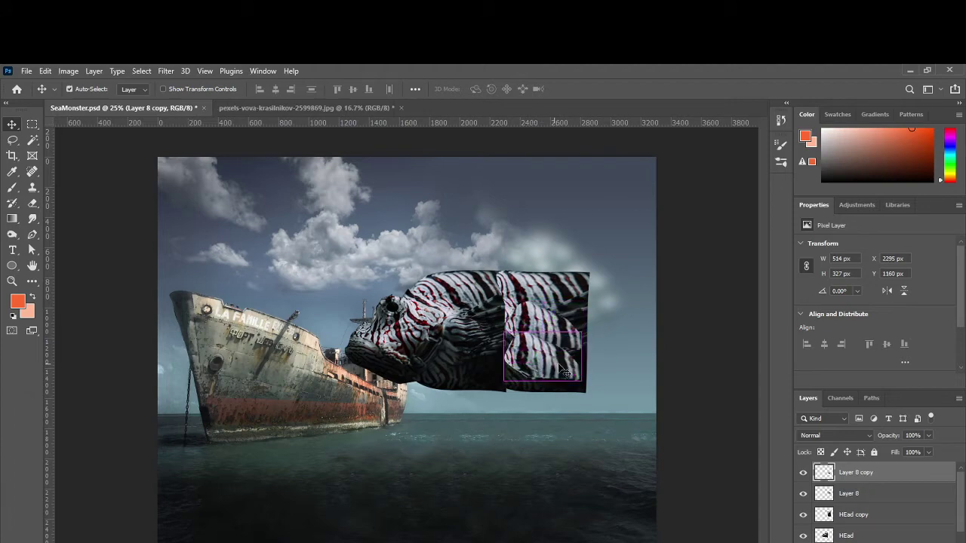
{"action": "key", "text": "ctrl+t"}
{"action": "right_click", "coordinate": [542, 360]}
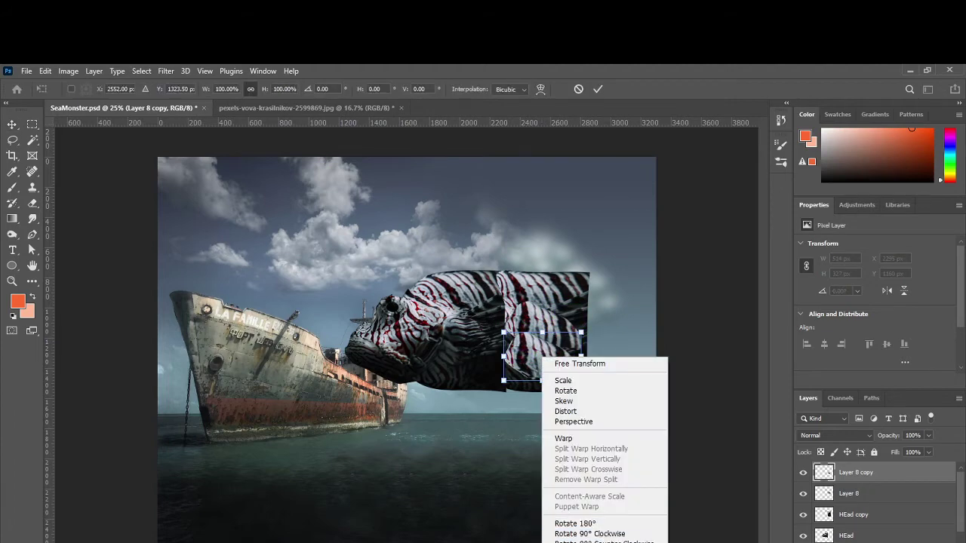
{"action": "left_click", "coordinate": [566, 540]}
{"action": "right_click", "coordinate": [538, 365]}
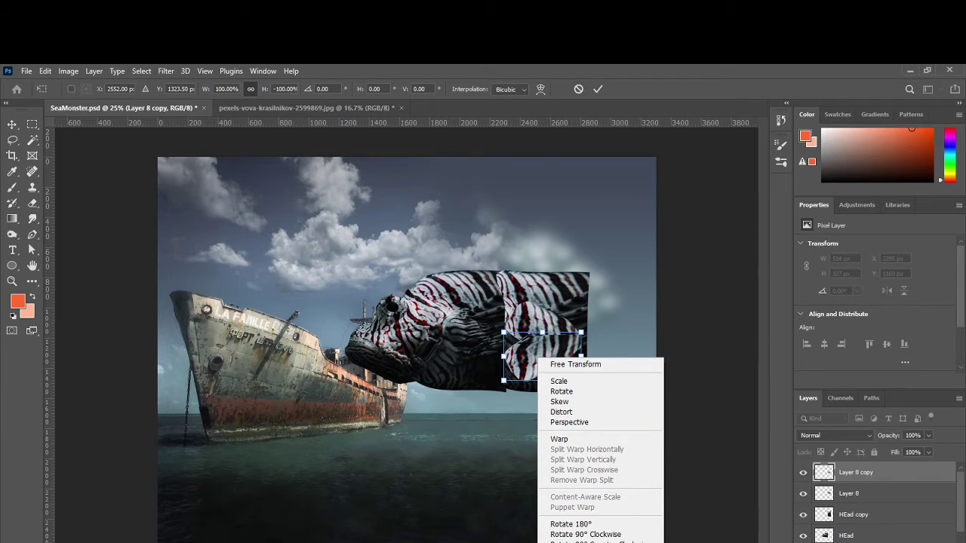
{"action": "left_click", "coordinate": [581, 542]}
{"action": "right_click", "coordinate": [532, 345]}
{"action": "left_click", "coordinate": [577, 542]}
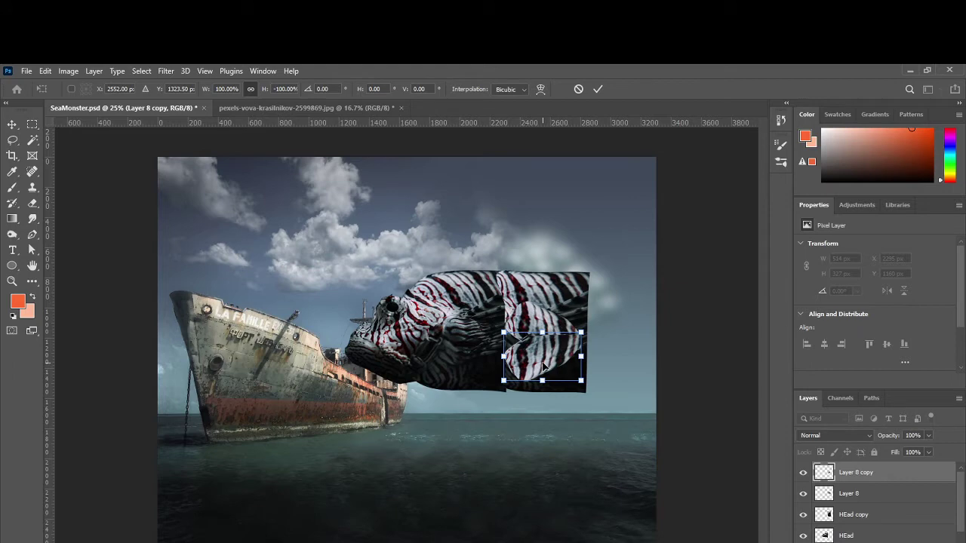
{"action": "left_click_drag", "start_coordinate": [591, 322], "coordinate": [596, 333]}
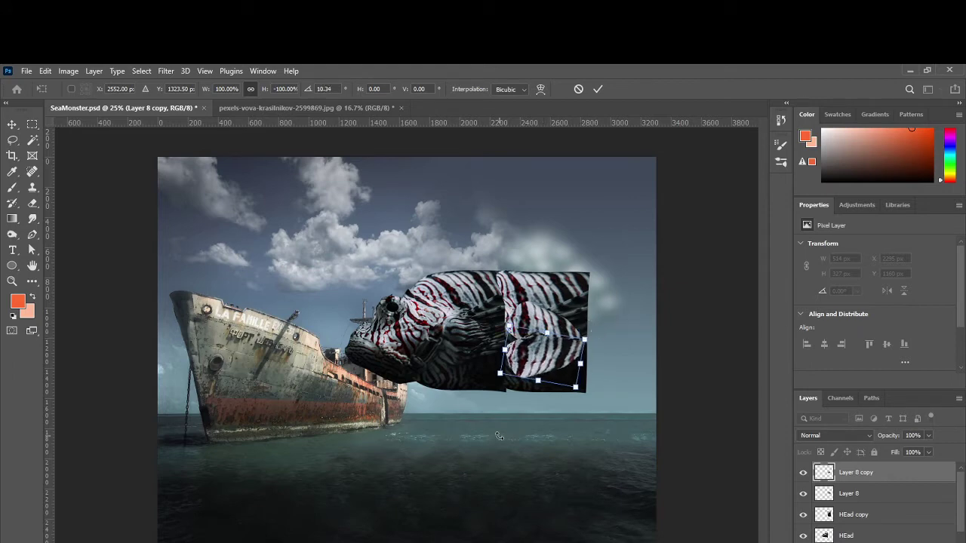
{"action": "key", "text": "Return"}
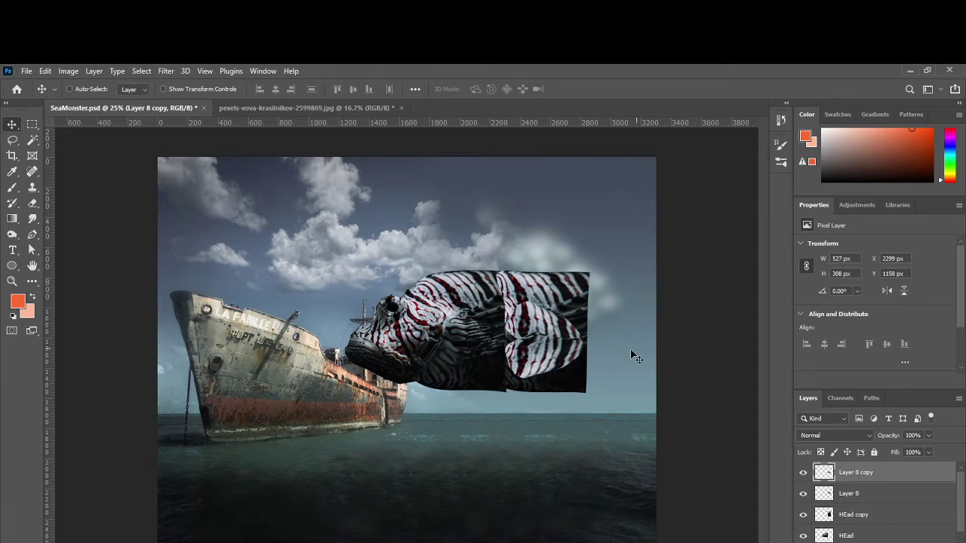
{"action": "left_click_drag", "start_coordinate": [542, 362], "coordinate": [544, 370]}
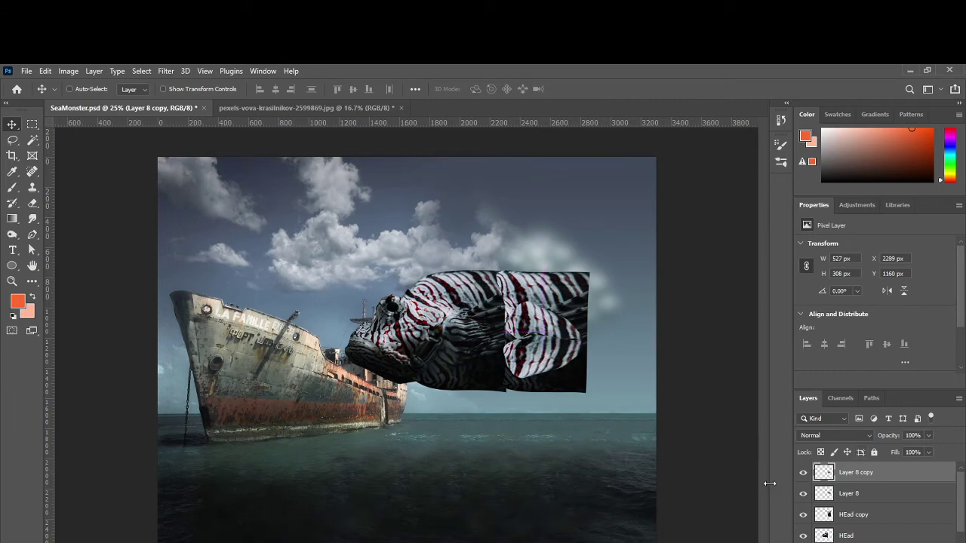
{"action": "key", "text": "Delete"}
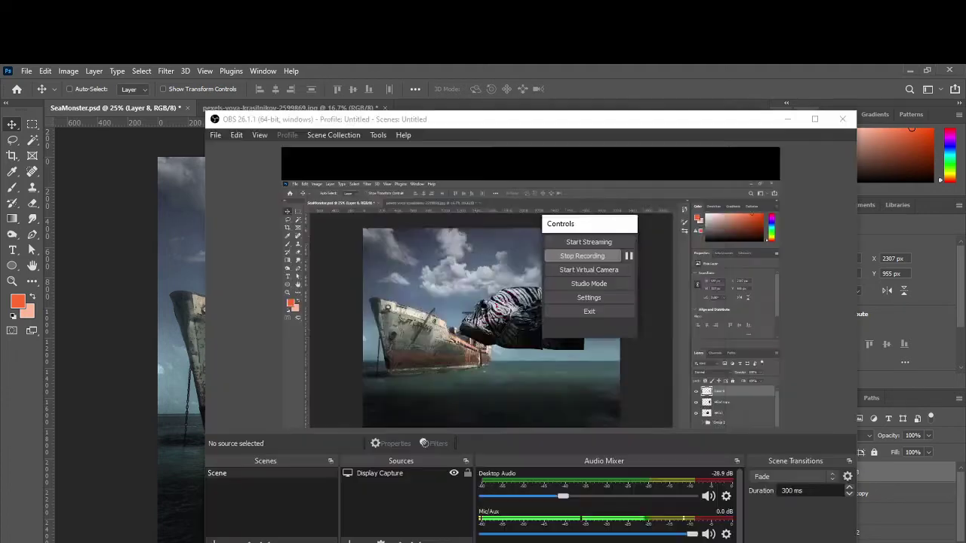
{"action": "key", "text": "alt+Tab"}
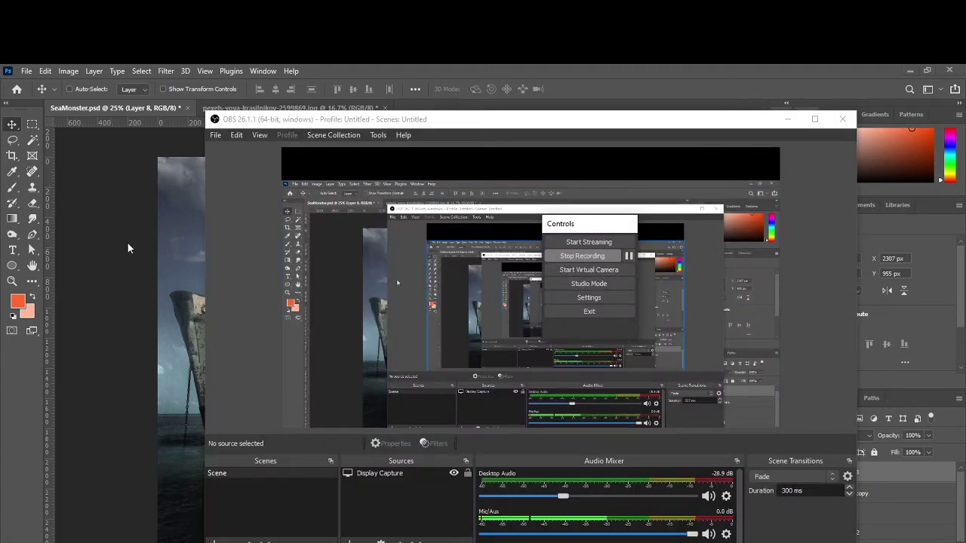
{"action": "left_click", "coordinate": [129, 284]}
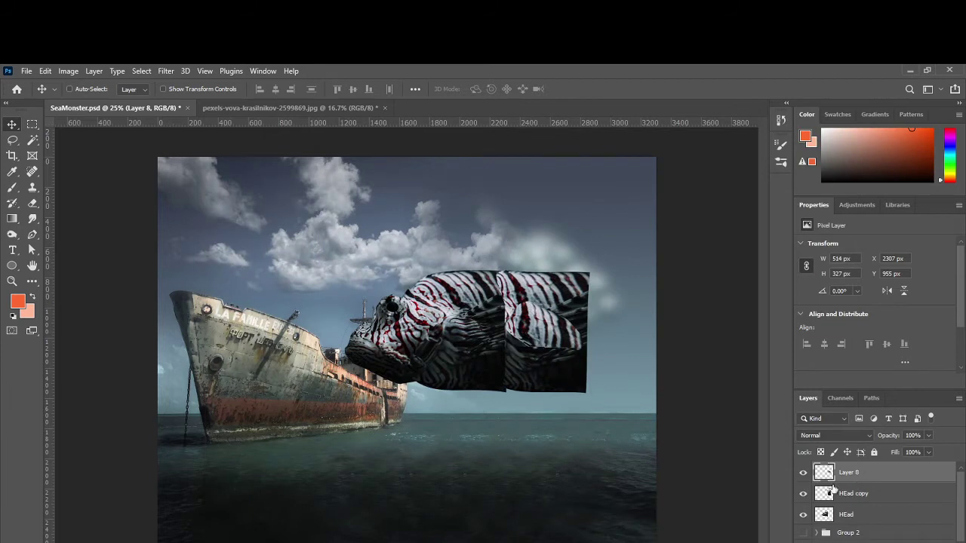
Step: Nudge the Layer 8 patch down, try merging HEad copy into it, then undo
{"action": "mouse_move", "coordinate": [532, 315]}
{"action": "left_mouse_down"}
{"action": "mouse_move", "coordinate": [534, 323]}
{"action": "mouse_move", "coordinate": [536, 309]}
{"action": "left_mouse_up"}
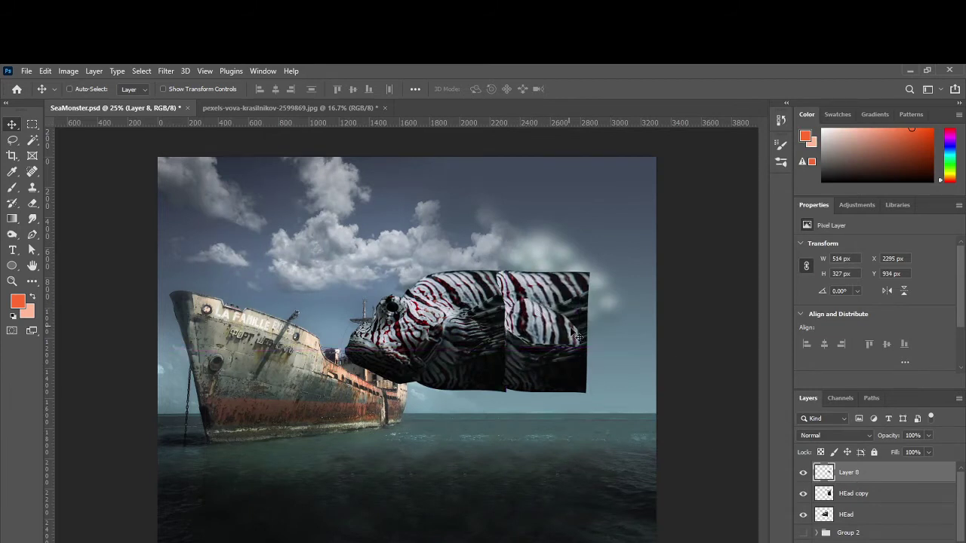
{"action": "left_click", "coordinate": [803, 472]}
{"action": "left_click", "coordinate": [803, 472]}
{"action": "left_click", "coordinate": [855, 493], "text": "shift"}
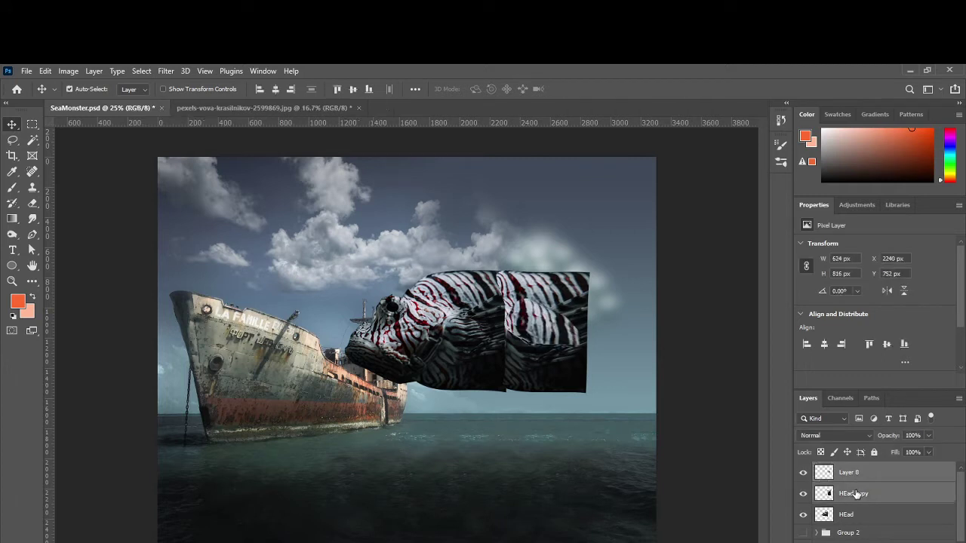
{"action": "key", "text": "ctrl+e"}
{"action": "key", "text": "ctrl+z"}
{"action": "key", "text": "ctrl+z"}
Step: Merge HEad copy into Layer 8 with Layer > Merge Layers and zoom to 50%
{"action": "left_click", "coordinate": [856, 496]}
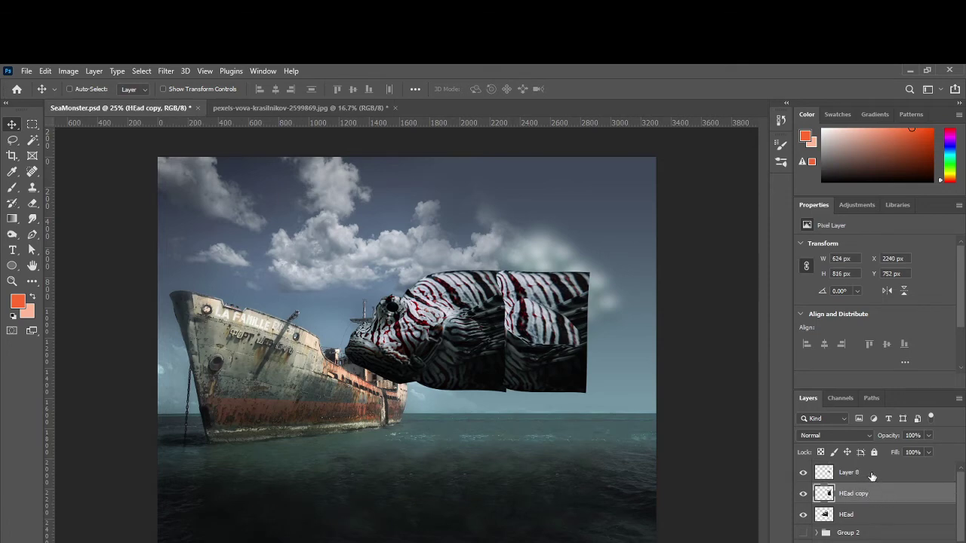
{"action": "left_click", "coordinate": [869, 476]}
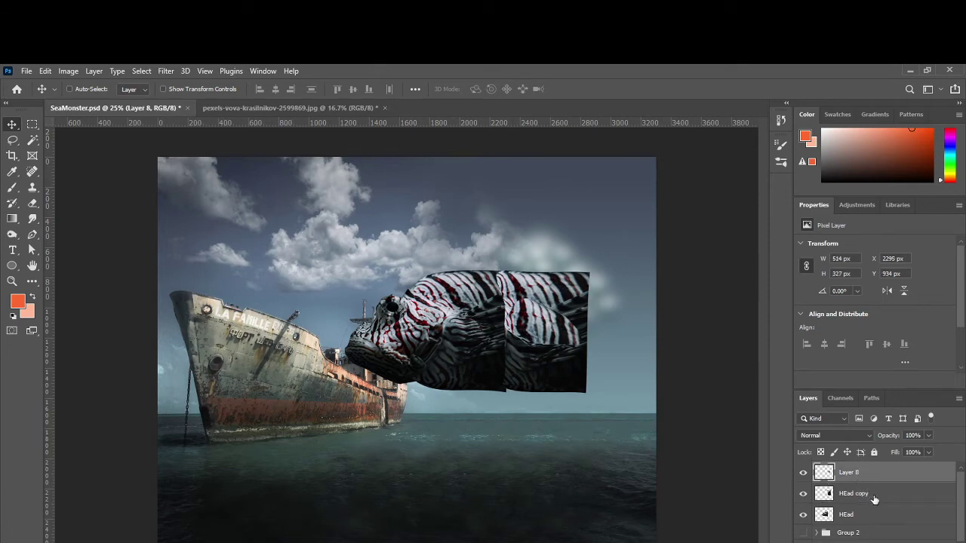
{"action": "left_click", "coordinate": [865, 498], "text": "shift"}
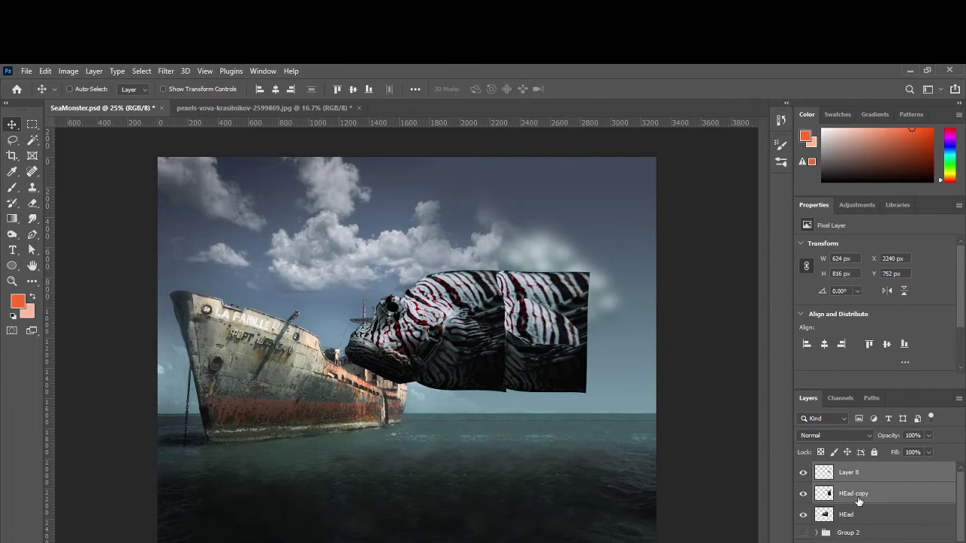
{"action": "left_click", "coordinate": [68, 71]}
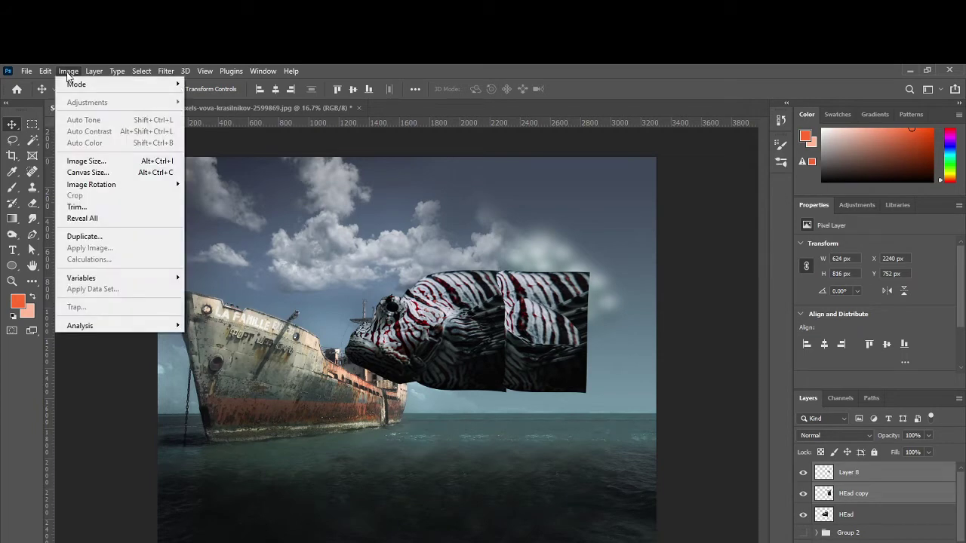
{"action": "mouse_move", "coordinate": [94, 73]}
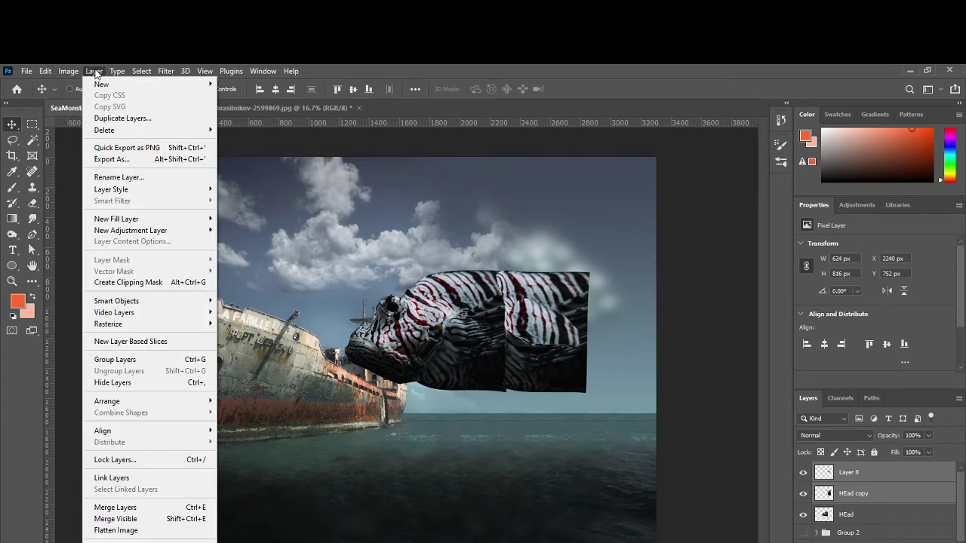
{"action": "left_click", "coordinate": [115, 507]}
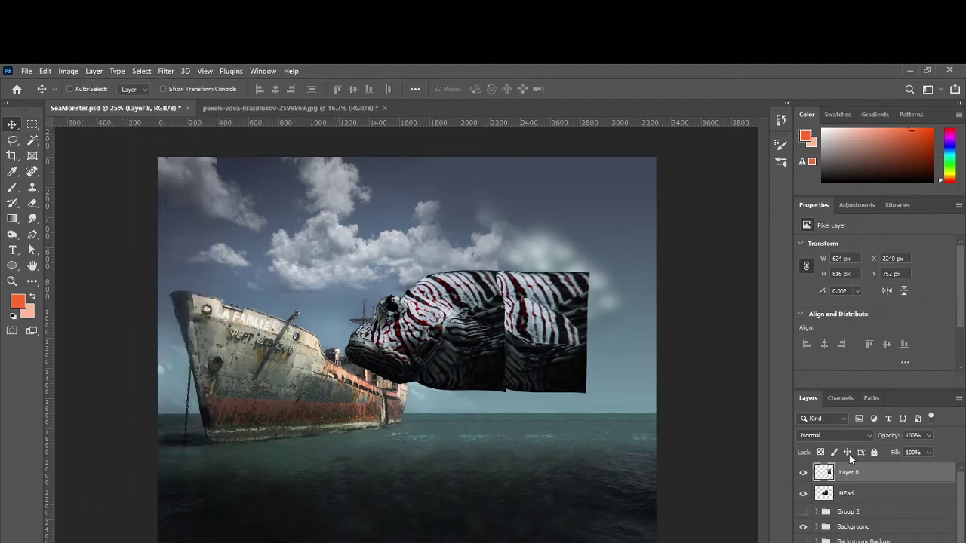
{"action": "left_click", "coordinate": [803, 474]}
{"action": "left_click", "coordinate": [803, 474]}
{"action": "key", "text": "ctrl+plus"}
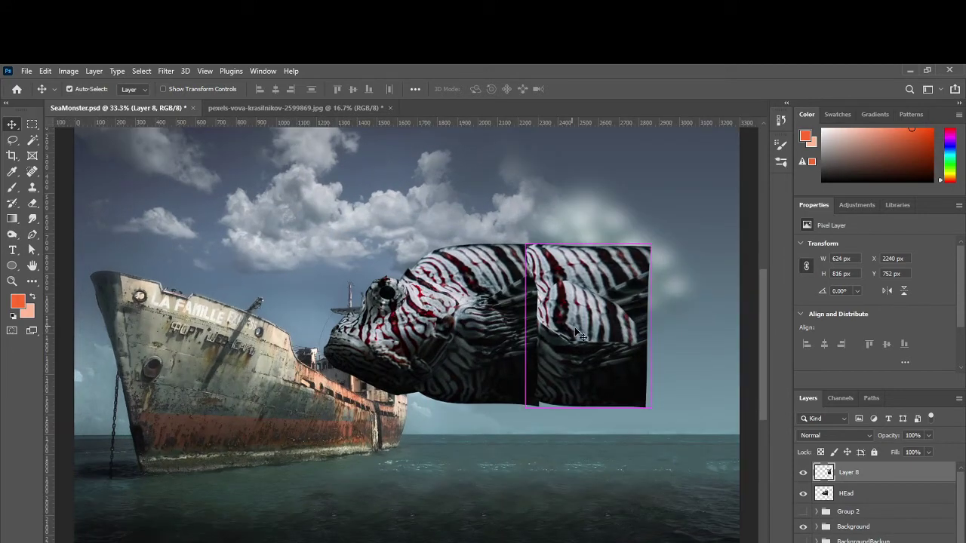
{"action": "key", "text": "ctrl+plus"}
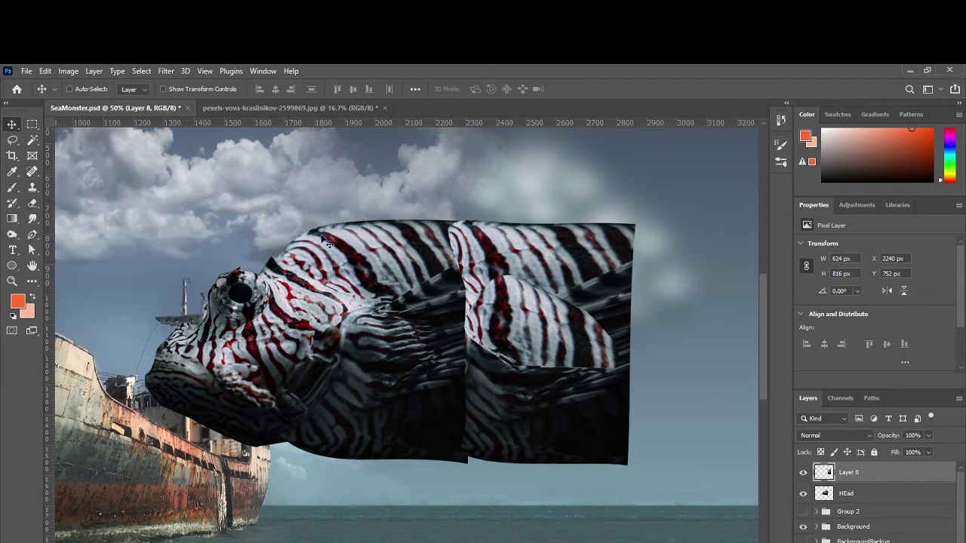
Step: Clone red-white stripes onto the fin lobe with the Clone Stamp tool
{"action": "left_click", "coordinate": [34, 187]}
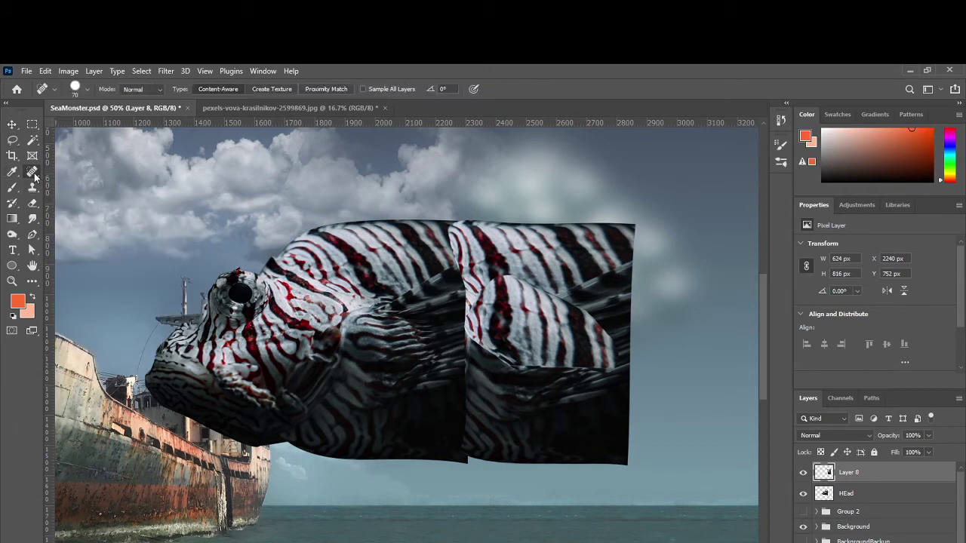
{"action": "left_click", "coordinate": [74, 87]}
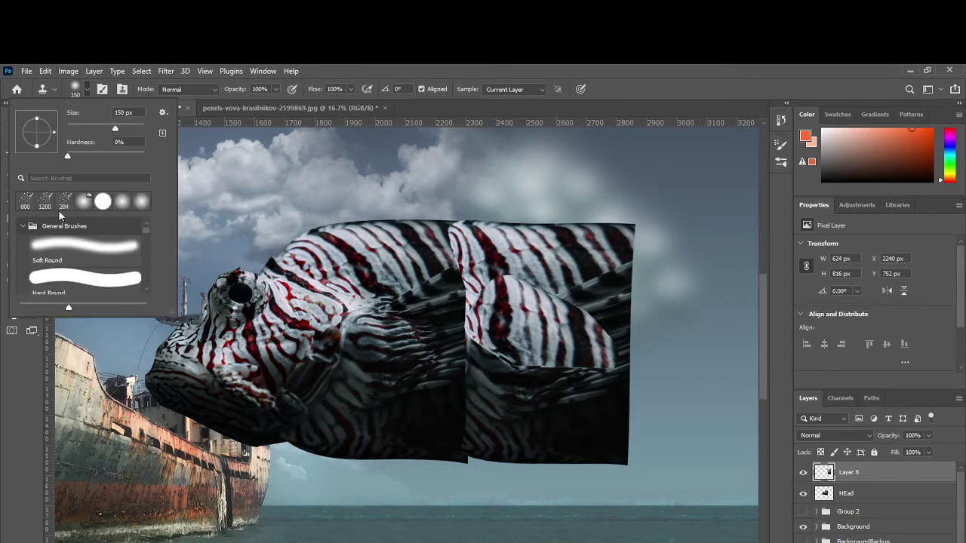
{"action": "left_click", "coordinate": [657, 87]}
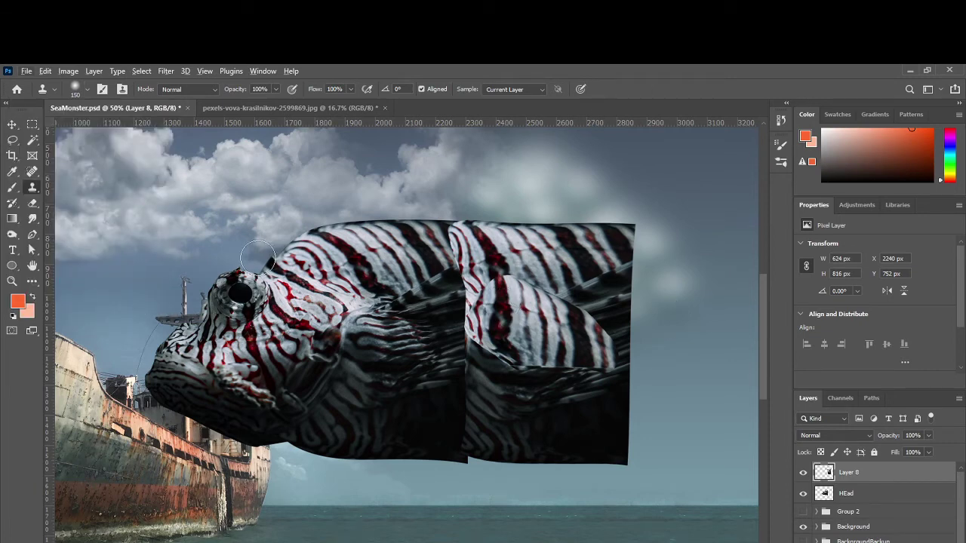
{"action": "left_click", "coordinate": [503, 301], "text": "alt"}
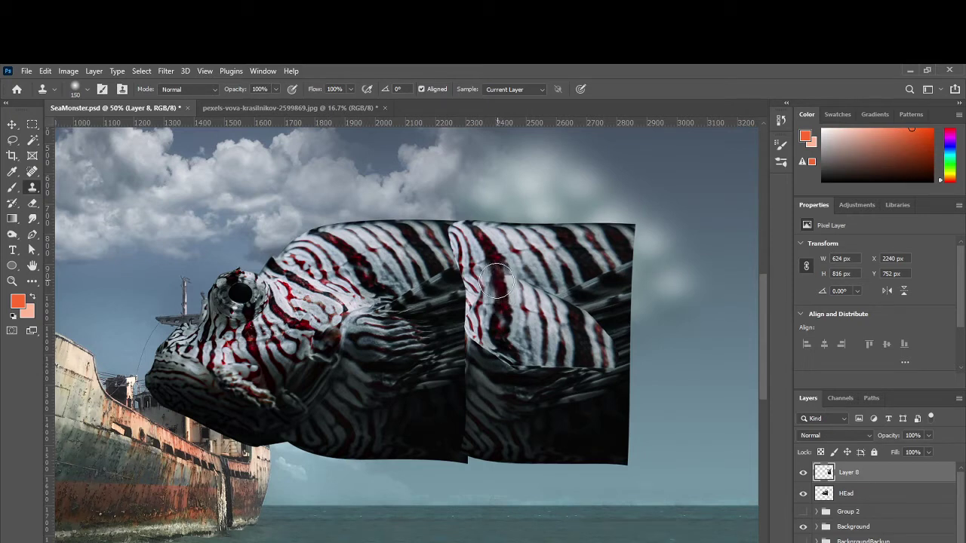
{"action": "left_click", "coordinate": [497, 283]}
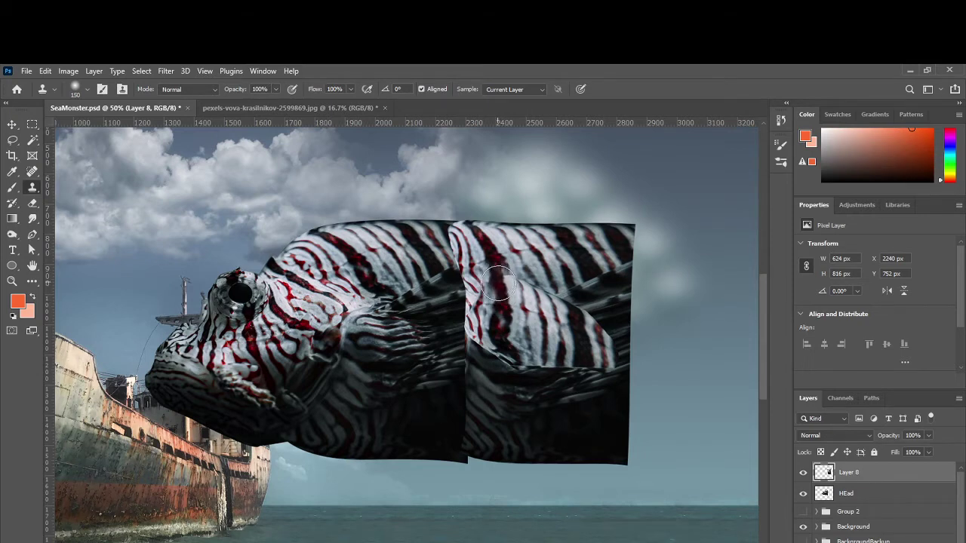
{"action": "left_click", "coordinate": [498, 283]}
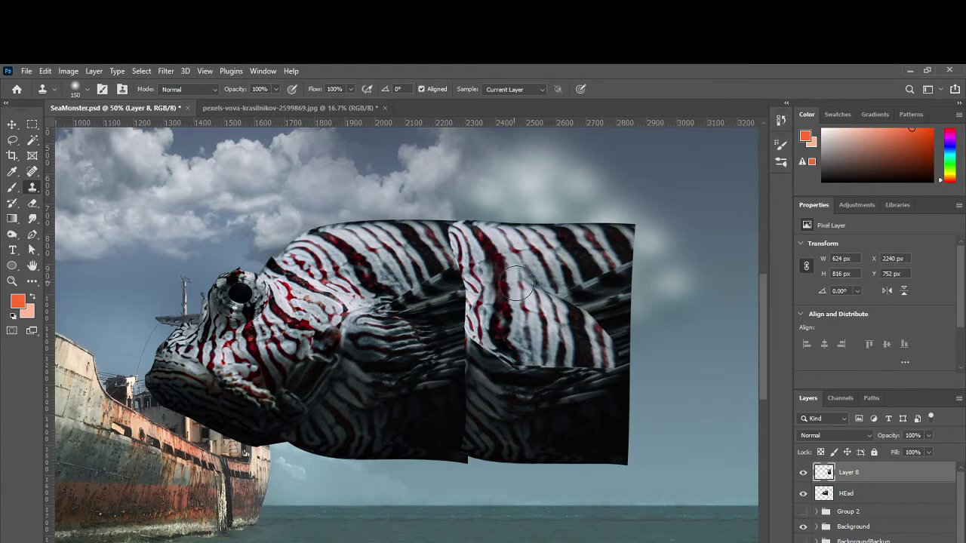
{"action": "mouse_move", "coordinate": [526, 283]}
{"action": "left_mouse_down"}
{"action": "mouse_move", "coordinate": [493, 262]}
{"action": "mouse_move", "coordinate": [469, 314]}
{"action": "mouse_move", "coordinate": [553, 372]}
{"action": "left_mouse_up"}
{"action": "left_click_drag", "start_coordinate": [487, 272], "coordinate": [498, 280]}
{"action": "left_click_drag", "start_coordinate": [488, 334], "coordinate": [453, 339]}
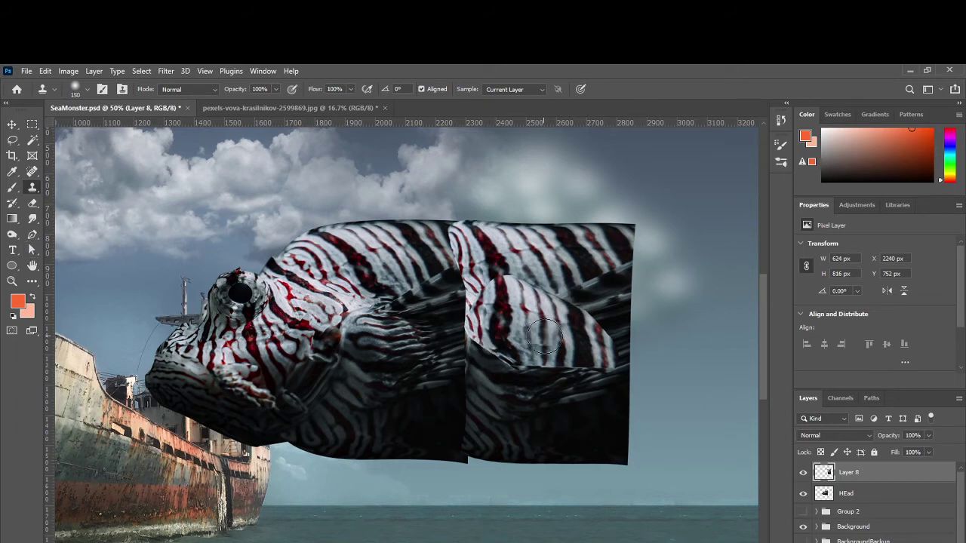
Step: Lasso part of the fin lobe and copy it onto a new Layer 9
{"action": "key", "text": "l"}
{"action": "mouse_move", "coordinate": [510, 297]}
{"action": "left_mouse_down"}
{"action": "mouse_move", "coordinate": [513, 331]}
{"action": "mouse_move", "coordinate": [494, 281]}
{"action": "mouse_move", "coordinate": [520, 301]}
{"action": "mouse_move", "coordinate": [502, 298]}
{"action": "left_mouse_up"}
{"action": "key", "text": "ctrl+j"}
Step: Enlarge the Layer 9 patch to 98×192 px and tilt it about 18° over the fin lobe
{"action": "key", "text": "v"}
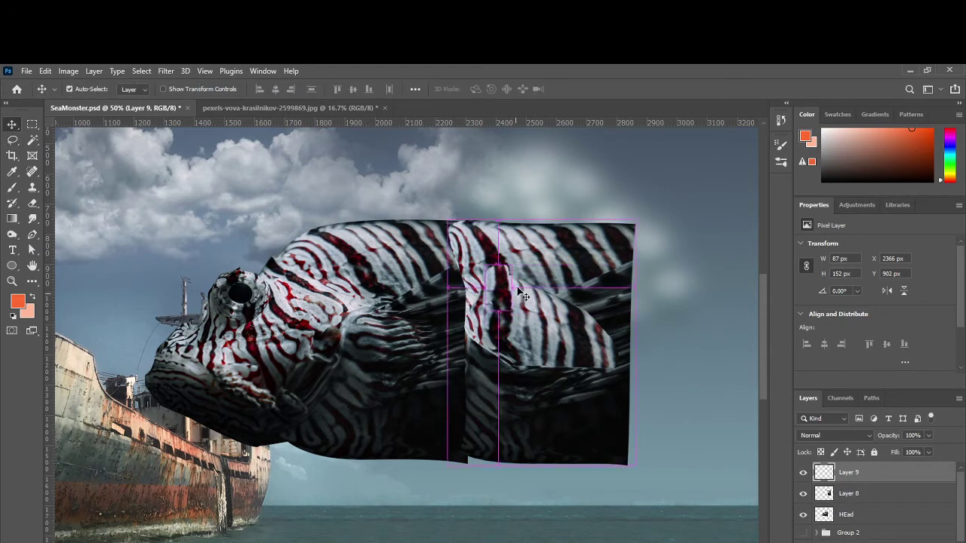
{"action": "key", "text": "ctrl+t"}
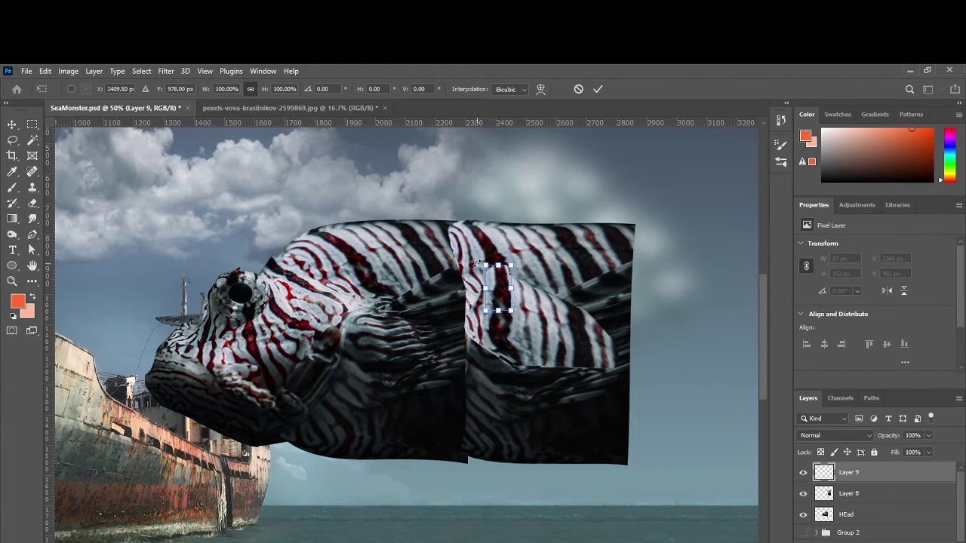
{"action": "left_click_drag", "start_coordinate": [487, 265], "coordinate": [483, 257]}
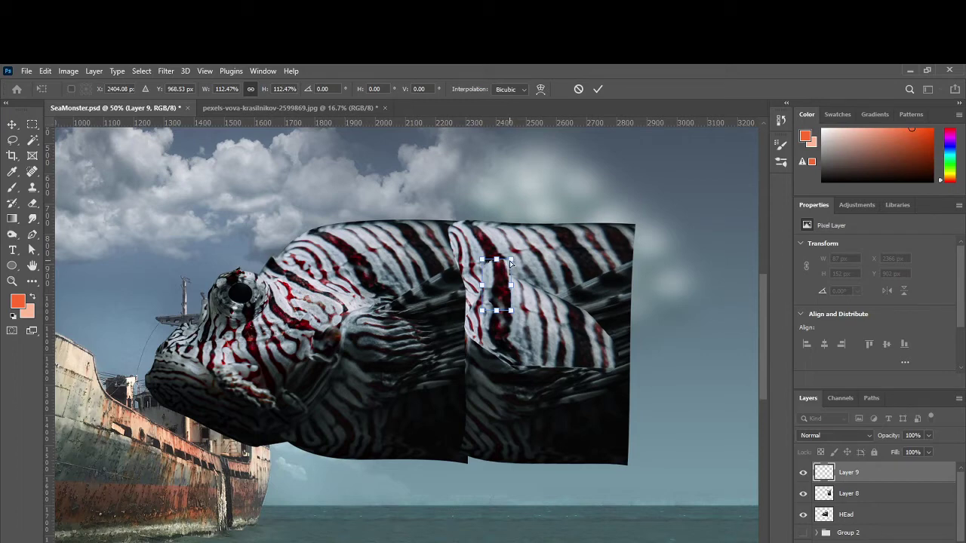
{"action": "mouse_move", "coordinate": [509, 261]}
{"action": "left_mouse_down"}
{"action": "mouse_move", "coordinate": [485, 264]}
{"action": "mouse_move", "coordinate": [493, 270]}
{"action": "mouse_move", "coordinate": [510, 250]}
{"action": "left_mouse_up"}
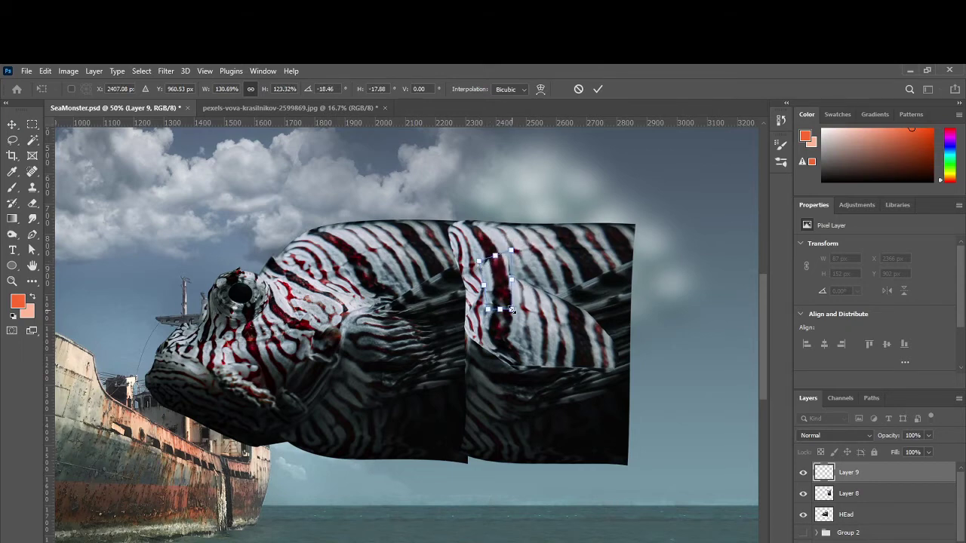
{"action": "left_click_drag", "start_coordinate": [512, 310], "coordinate": [512, 313]}
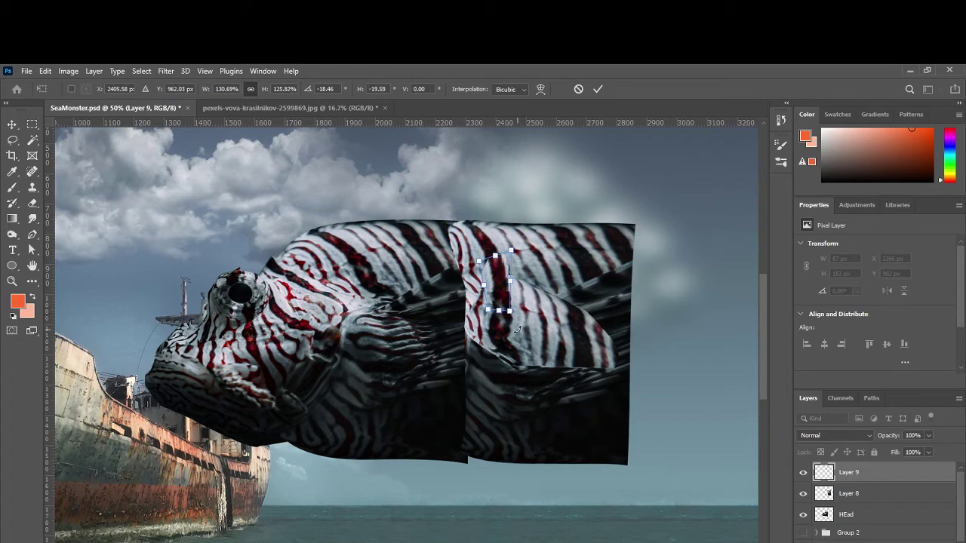
{"action": "key", "text": "Return"}
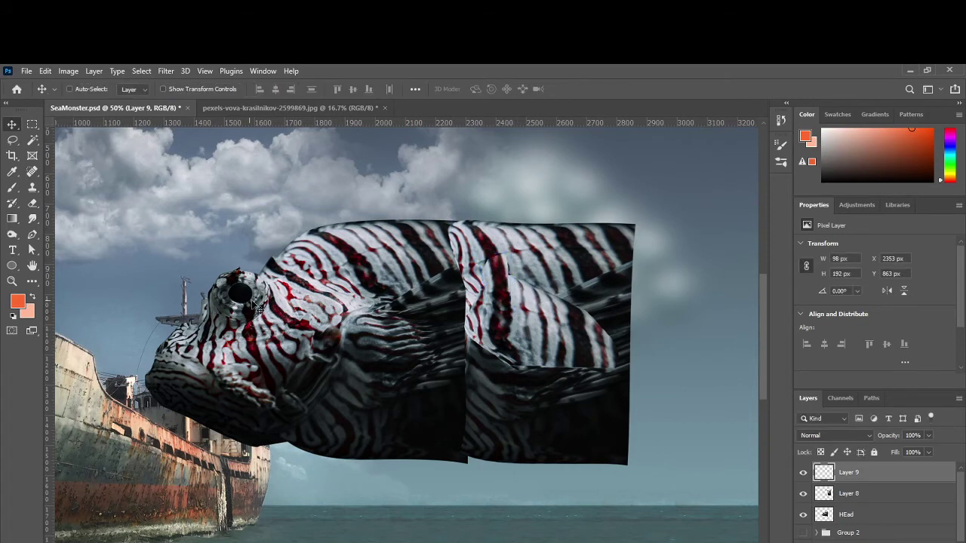
Step: Erase the Layer 9 patch edges along the fish seam with a smaller eraser
{"action": "key", "text": "e"}
{"action": "key", "text": "bracketleft"}
{"action": "key", "text": "bracketleft"}
{"action": "key", "text": "bracketleft"}
{"action": "key", "text": "bracketleft"}
{"action": "key", "text": "bracketleft"}
{"action": "key", "text": "bracketleft"}
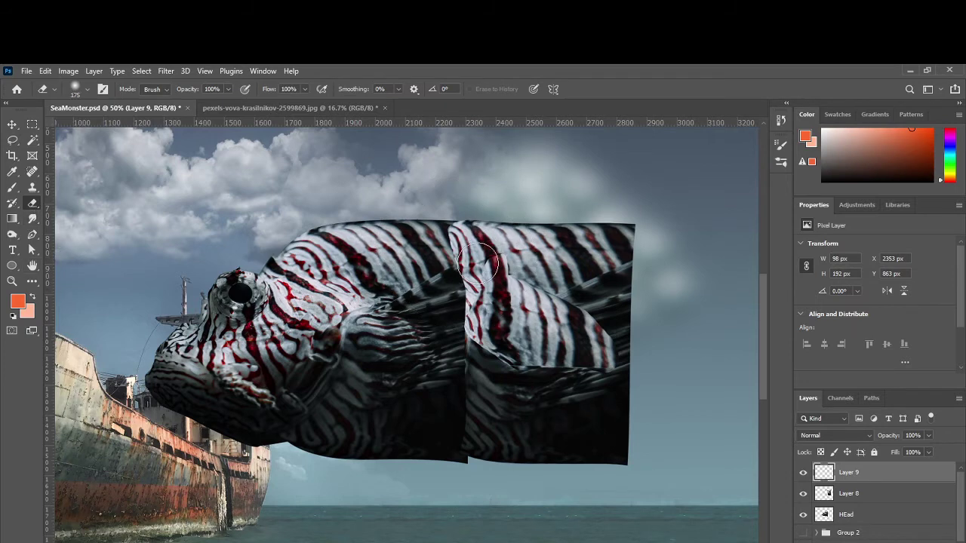
{"action": "mouse_move", "coordinate": [453, 256]}
{"action": "left_mouse_down"}
{"action": "mouse_move", "coordinate": [490, 255]}
{"action": "mouse_move", "coordinate": [494, 237]}
{"action": "mouse_move", "coordinate": [505, 257]}
{"action": "mouse_move", "coordinate": [478, 256]}
{"action": "mouse_move", "coordinate": [457, 280]}
{"action": "mouse_move", "coordinate": [547, 242]}
{"action": "mouse_move", "coordinate": [529, 272]}
{"action": "left_mouse_up"}
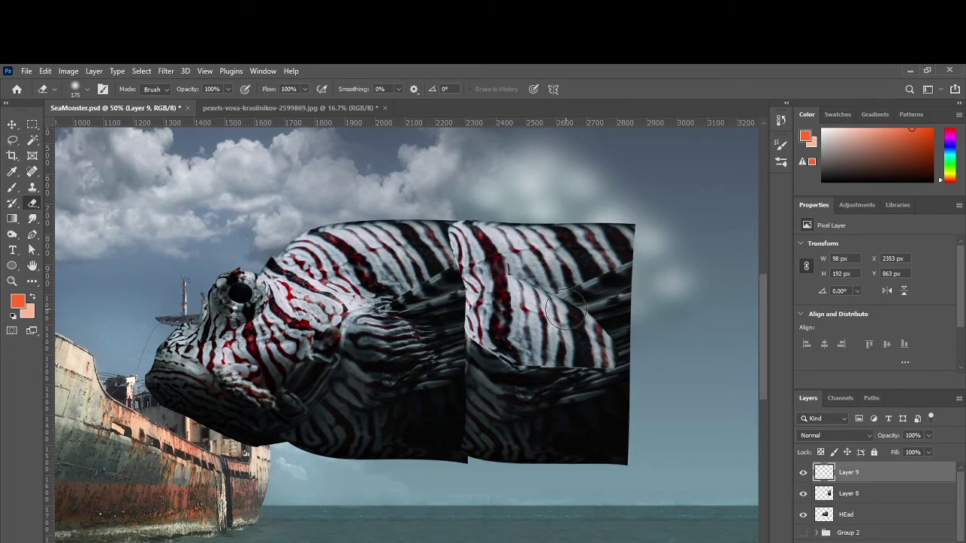
{"action": "key", "text": "bracketleft"}
{"action": "key", "text": "bracketleft"}
{"action": "key", "text": "bracketleft"}
{"action": "key", "text": "bracketleft"}
{"action": "key", "text": "bracketleft"}
{"action": "key", "text": "bracketleft"}
{"action": "mouse_move", "coordinate": [495, 271]}
{"action": "left_mouse_down"}
{"action": "mouse_move", "coordinate": [467, 279]}
{"action": "mouse_move", "coordinate": [482, 287]}
{"action": "mouse_move", "coordinate": [480, 265]}
{"action": "left_mouse_up"}
Step: Merge Layer 8 and Layer 9 into one 624×816 px fish piece
{"action": "left_click", "coordinate": [853, 497], "text": "ctrl"}
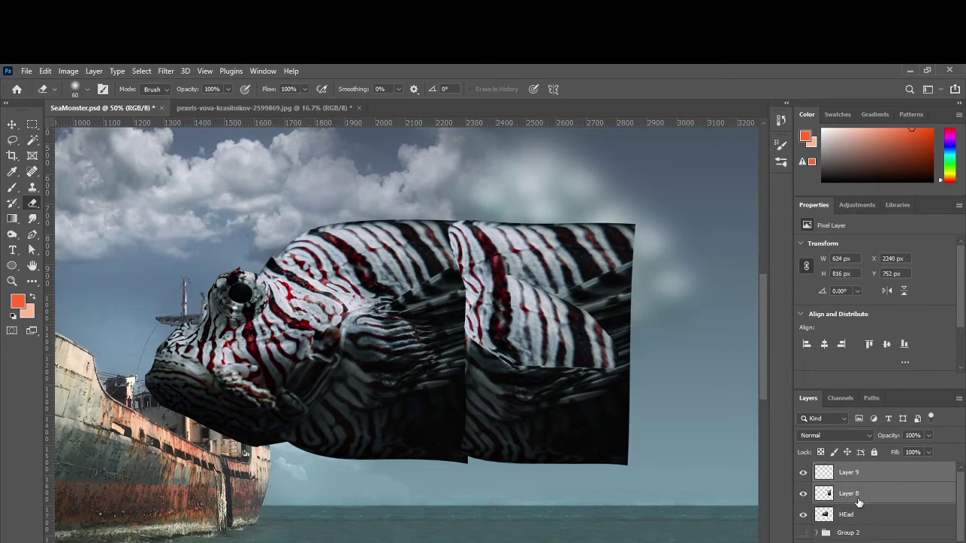
{"action": "key", "text": "ctrl+e"}
{"action": "left_click", "coordinate": [802, 474]}
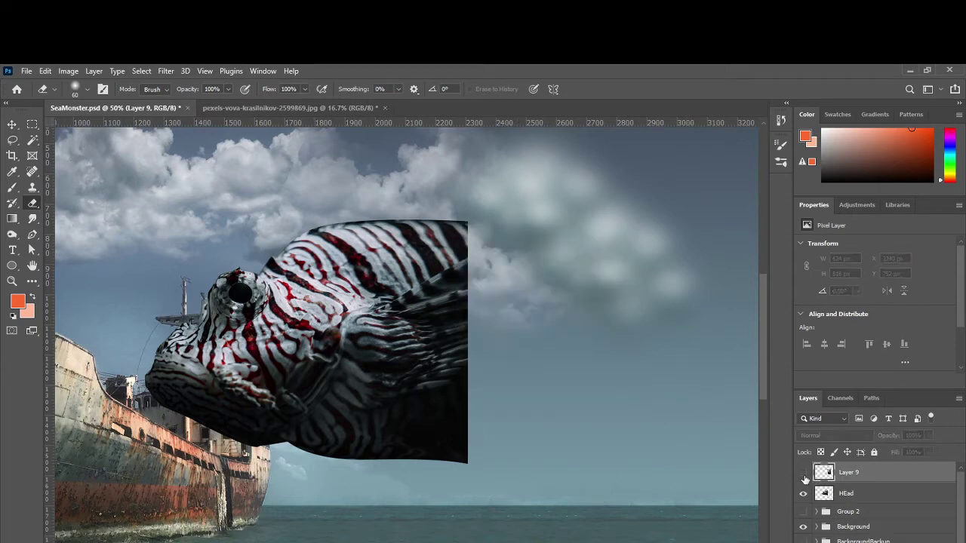
{"action": "left_click", "coordinate": [803, 473]}
{"action": "key", "text": "s"}
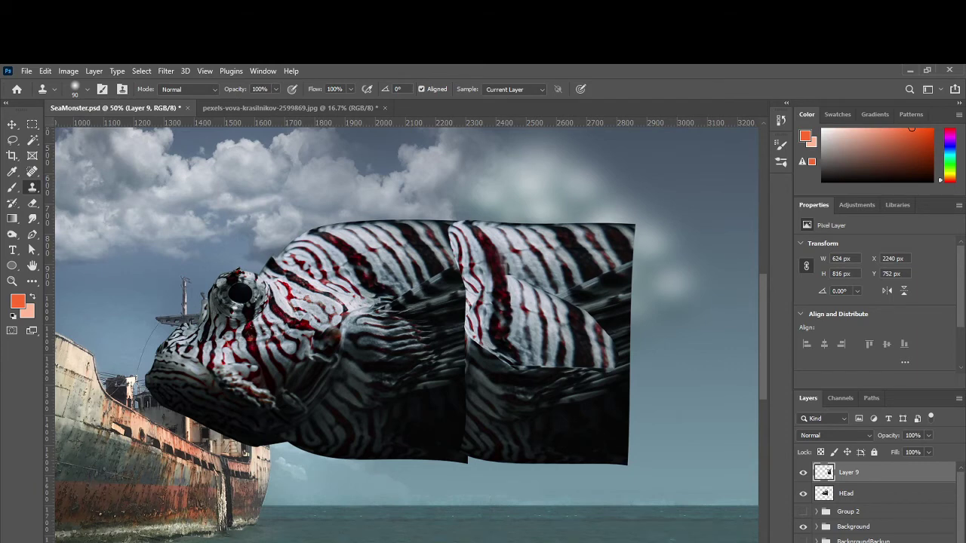
{"action": "left_click", "coordinate": [521, 513]}
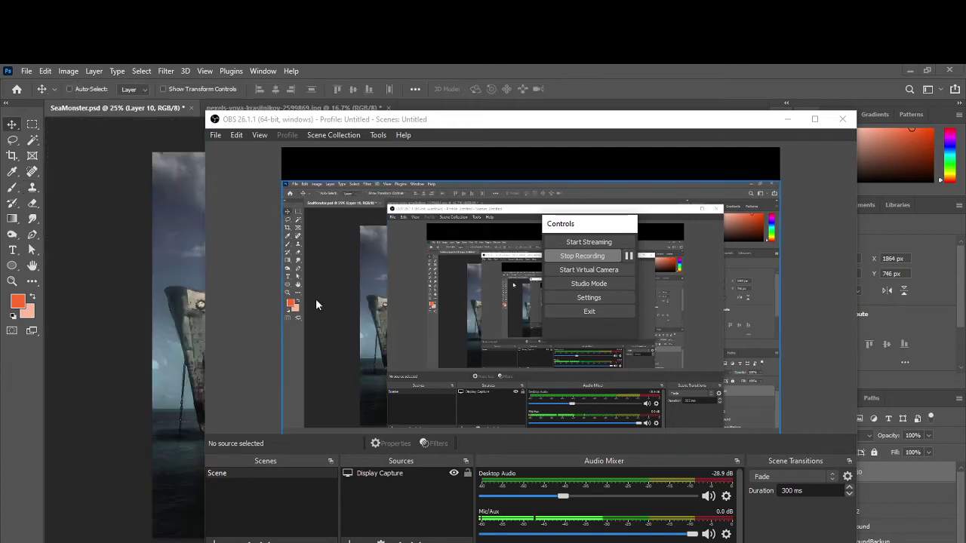
Step: Line up duplicates of the Layer 10 striped piece to extend the body rightward
{"action": "left_click", "coordinate": [179, 330]}
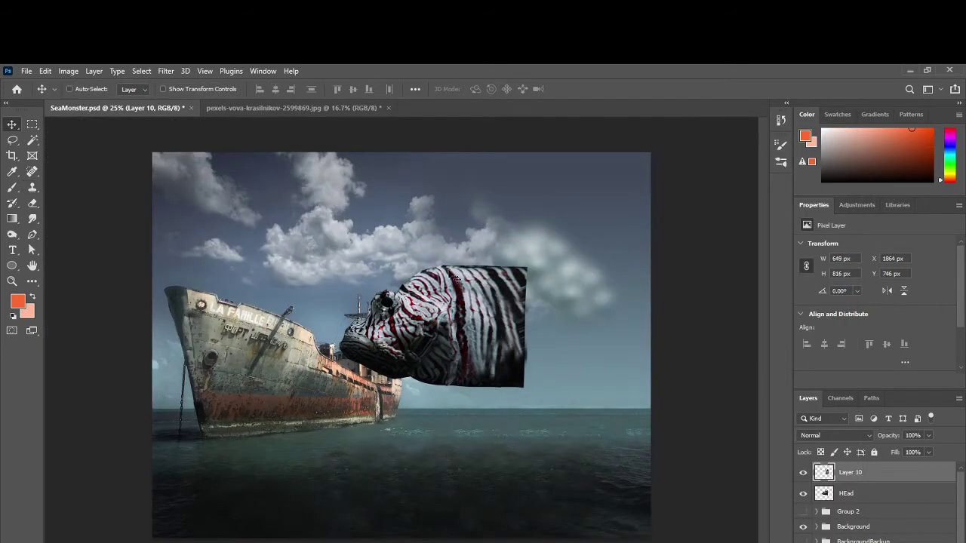
{"action": "left_click_drag", "start_coordinate": [456, 318], "coordinate": [490, 307]}
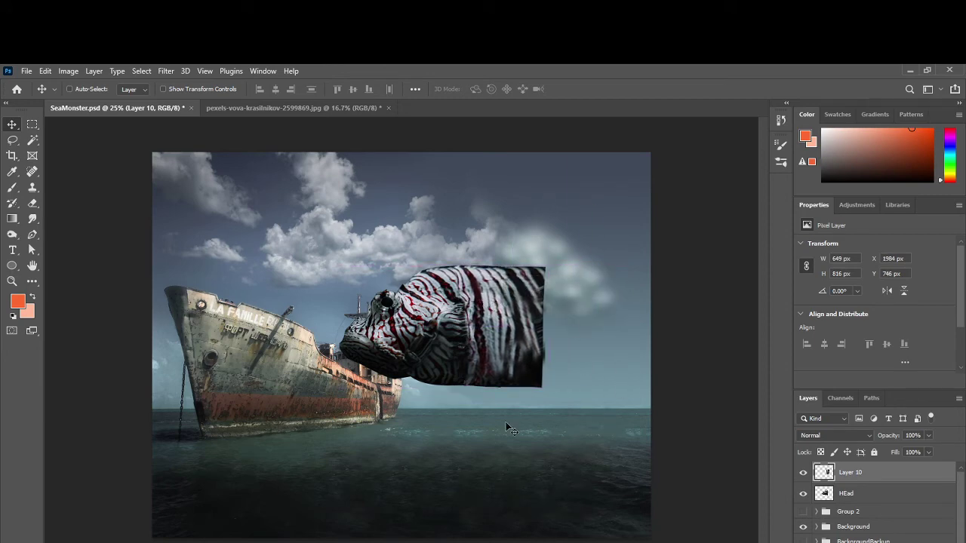
{"action": "left_click_drag", "start_coordinate": [518, 334], "coordinate": [468, 346]}
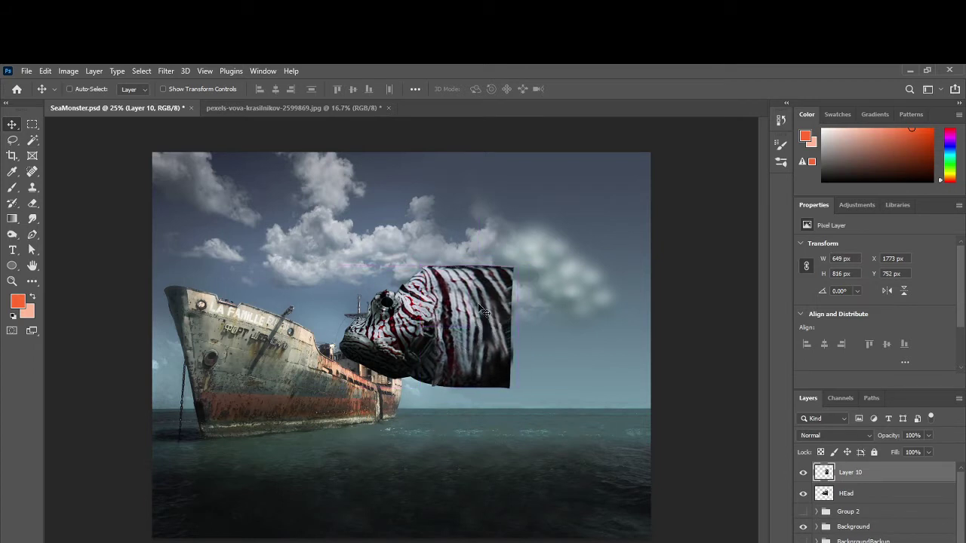
{"action": "left_click_drag", "start_coordinate": [479, 308], "coordinate": [630, 333]}
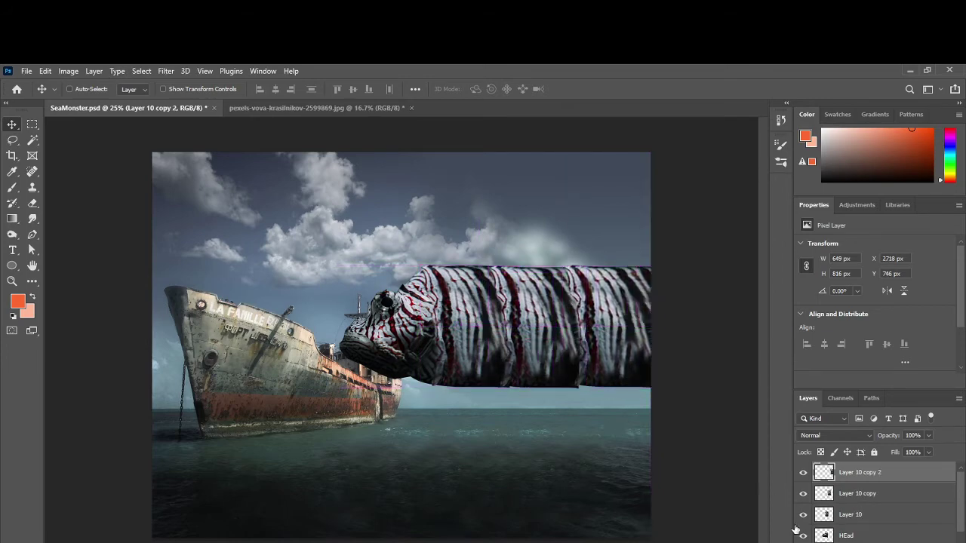
Step: Shift the head and all body pieces left over the ship's bow, then nudge Layer 10 copy 2 into line
{"action": "left_click", "coordinate": [889, 540], "text": "shift"}
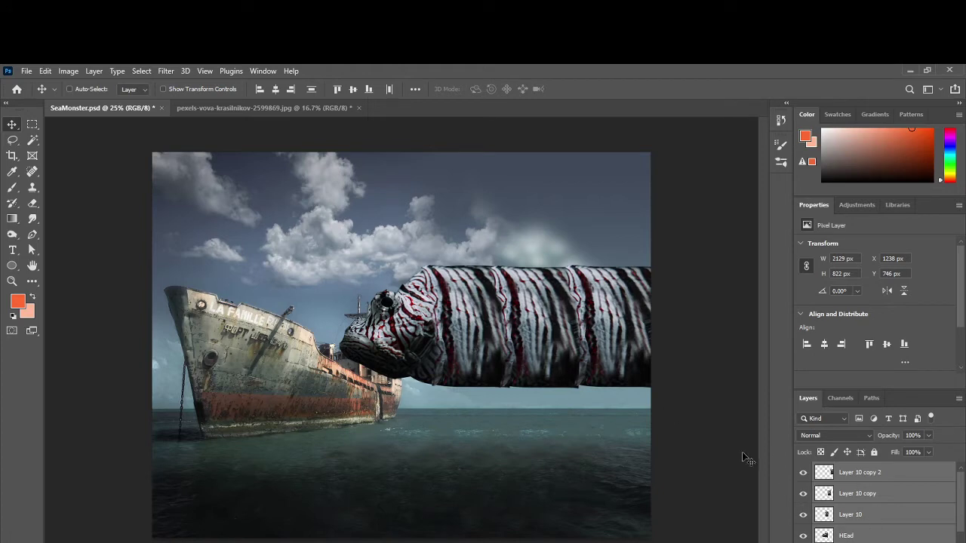
{"action": "left_click_drag", "start_coordinate": [464, 246], "coordinate": [310, 240]}
{"action": "left_click", "coordinate": [874, 474]}
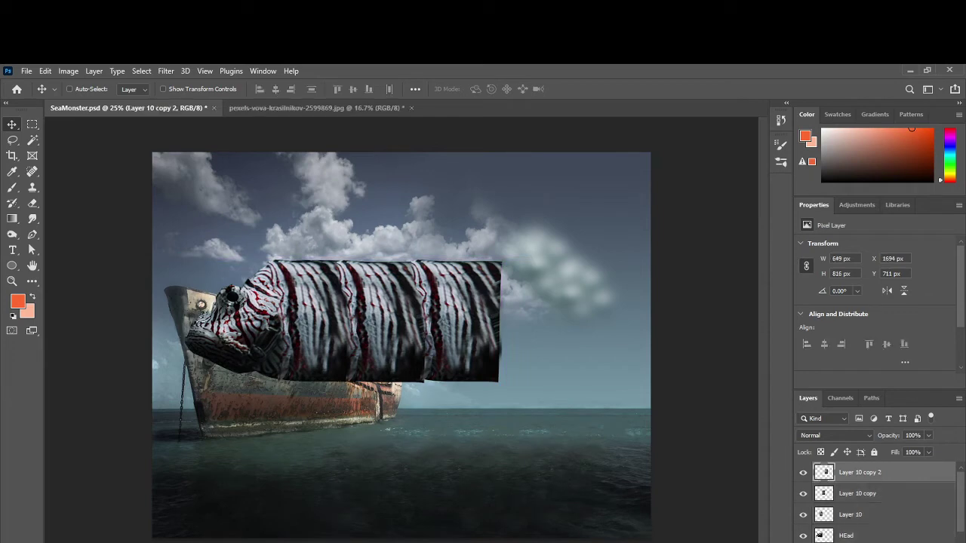
{"action": "mouse_move", "coordinate": [455, 329]}
{"action": "left_mouse_down"}
{"action": "mouse_move", "coordinate": [540, 330]}
{"action": "mouse_move", "coordinate": [462, 353]}
{"action": "mouse_move", "coordinate": [441, 338]}
{"action": "left_mouse_up"}
{"action": "right_click", "coordinate": [428, 355]}
{"action": "left_click", "coordinate": [455, 360]}
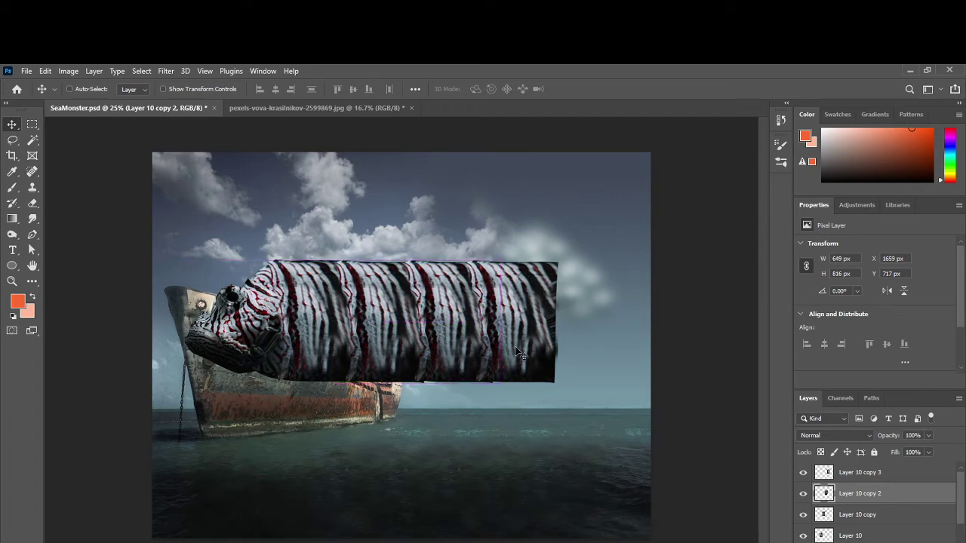
{"action": "key", "text": "Down"}
{"action": "key", "text": "Down"}
{"action": "key", "text": "Down"}
{"action": "key", "text": "Down"}
{"action": "key", "text": "Down"}
{"action": "key", "text": "Down"}
{"action": "key", "text": "Down"}
{"action": "key", "text": "Down"}
{"action": "key", "text": "Down"}
{"action": "key", "text": "Down"}
{"action": "key", "text": "Down"}
{"action": "key", "text": "Down"}
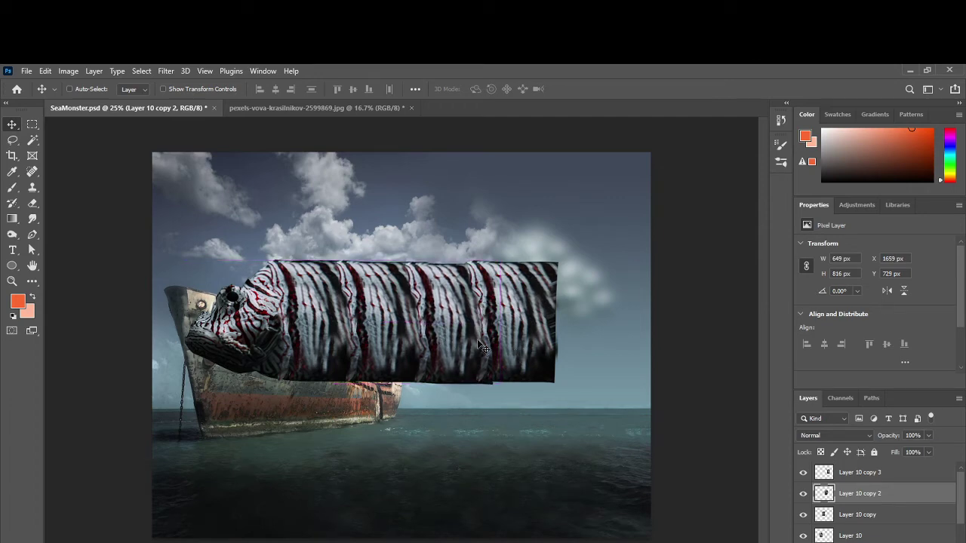
Step: Nudge Layer 10 copy 3 into place along the body and duplicate it as Layer 10 copy 4
{"action": "right_click", "coordinate": [519, 314]}
{"action": "left_click", "coordinate": [544, 315]}
{"action": "mouse_move", "coordinate": [545, 316]}
{"action": "left_mouse_down"}
{"action": "mouse_move", "coordinate": [541, 334]}
{"action": "mouse_move", "coordinate": [537, 327]}
{"action": "left_mouse_up"}
{"action": "key", "text": "Down"}
{"action": "key", "text": "Down"}
{"action": "key", "text": "Down"}
{"action": "key", "text": "Down"}
{"action": "key", "text": "Down"}
{"action": "key", "text": "Down"}
{"action": "key", "text": "Down"}
{"action": "key", "text": "Down"}
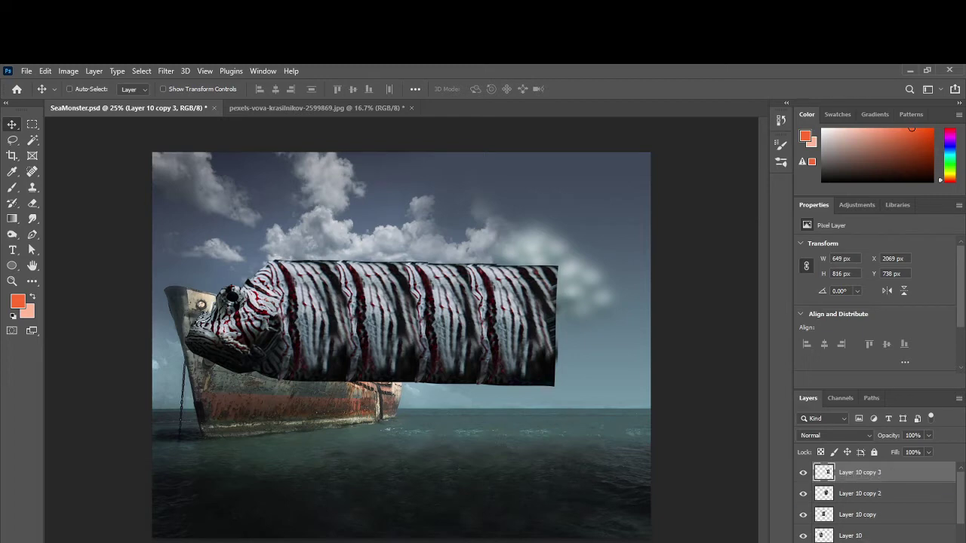
{"action": "key", "text": "ctrl+j"}
{"action": "left_click", "coordinate": [861, 495]}
{"action": "scroll", "coordinate": [864, 514], "scroll_direction": "down", "scroll_amount": 2}
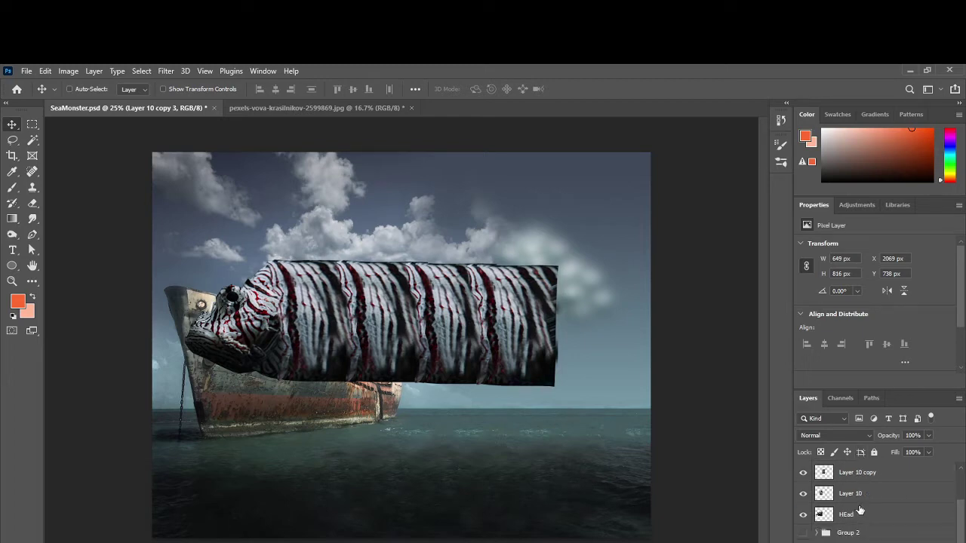
Step: Merge the head and body pieces into one layer and hide the spare Layer 10 copy 4
{"action": "left_click", "coordinate": [859, 513], "text": "shift"}
{"action": "key", "text": "ctrl+e"}
{"action": "left_click_drag", "start_coordinate": [471, 416], "coordinate": [397, 295]}
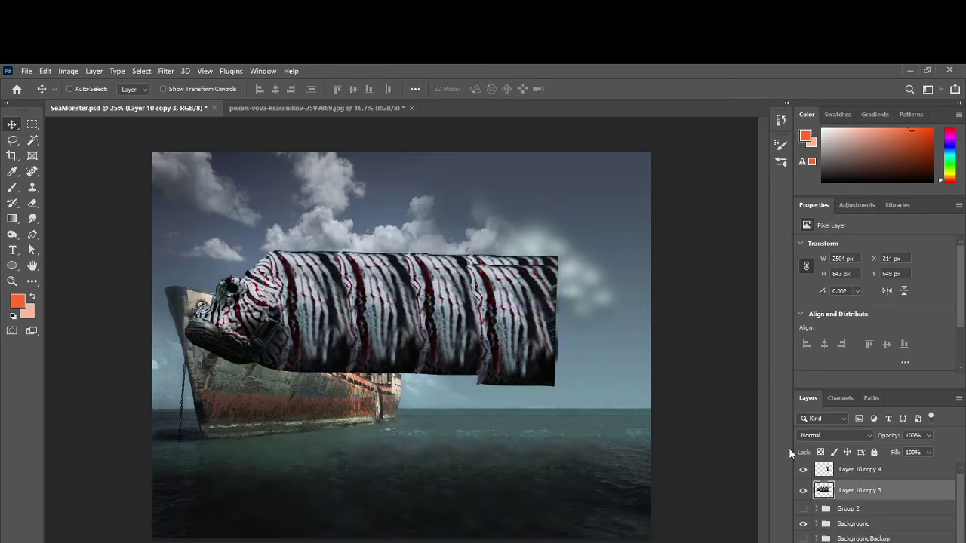
{"action": "key", "text": "ctrl+z"}
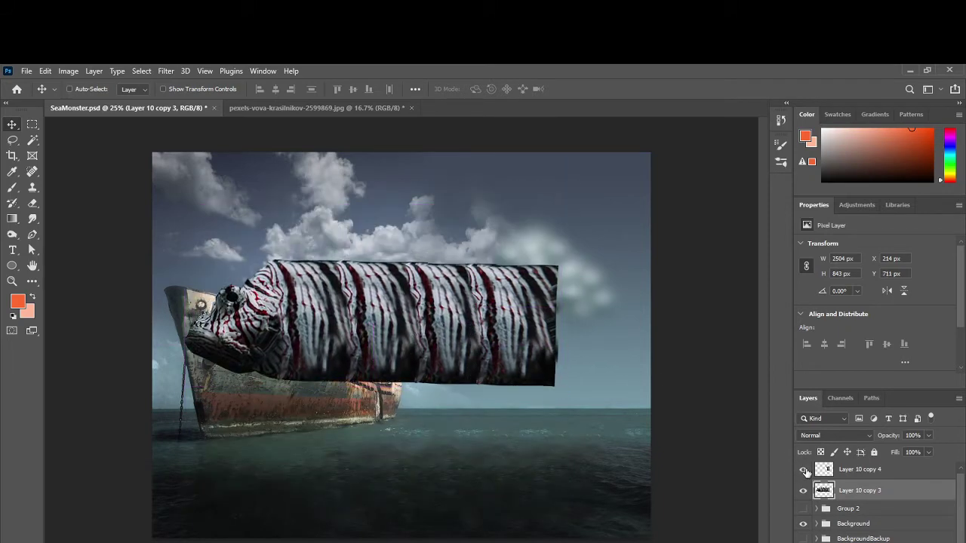
{"action": "left_click", "coordinate": [803, 470]}
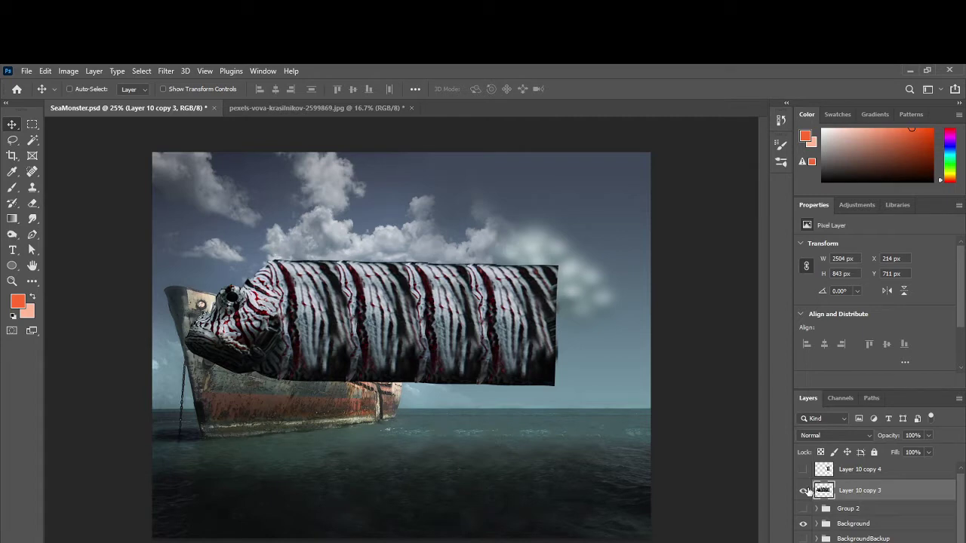
{"action": "left_click", "coordinate": [802, 490]}
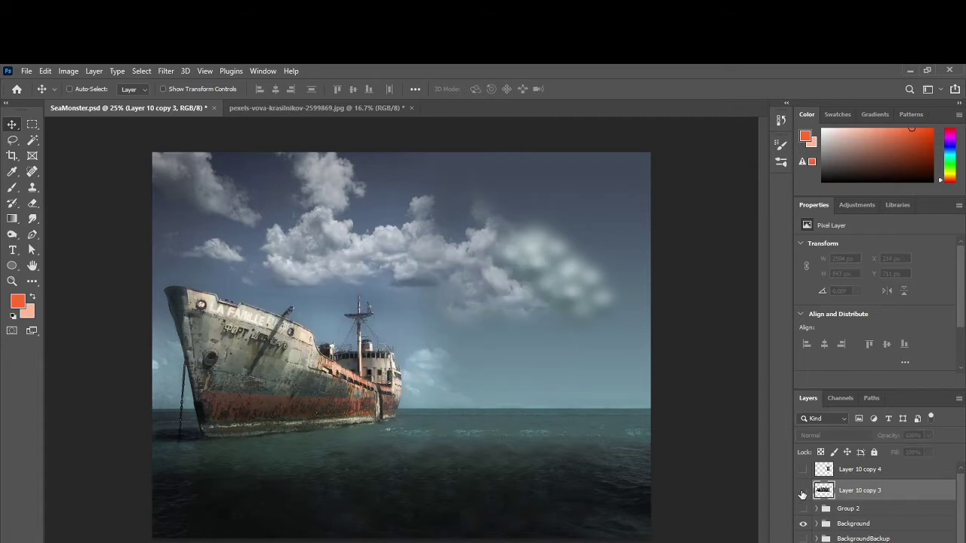
{"action": "left_click", "coordinate": [803, 491]}
Step: Rename the merged layer 'SeamonsterBody' and bring up the concept sketch for reference
{"action": "double_click", "coordinate": [859, 492]}
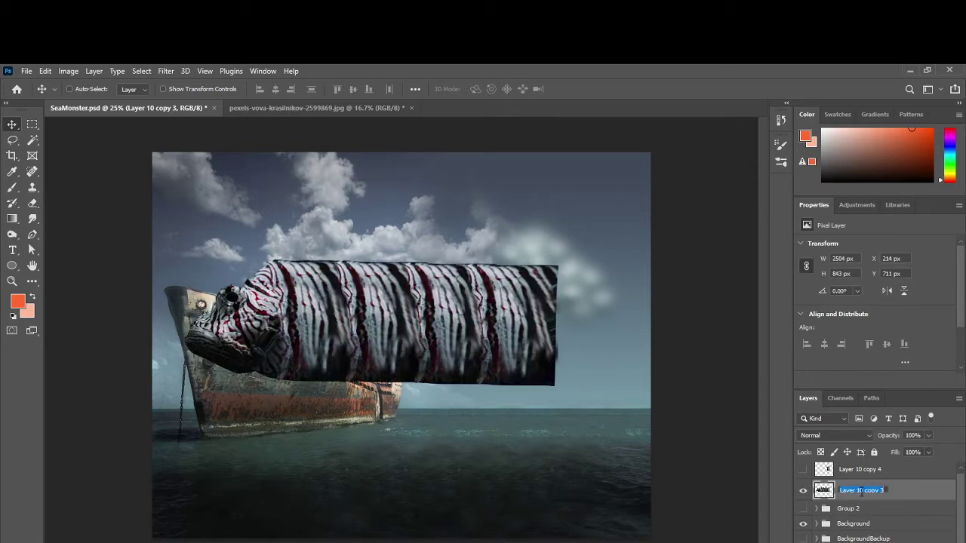
{"action": "type", "text": "SeamonsterBody"}
{"action": "key", "text": "Return"}
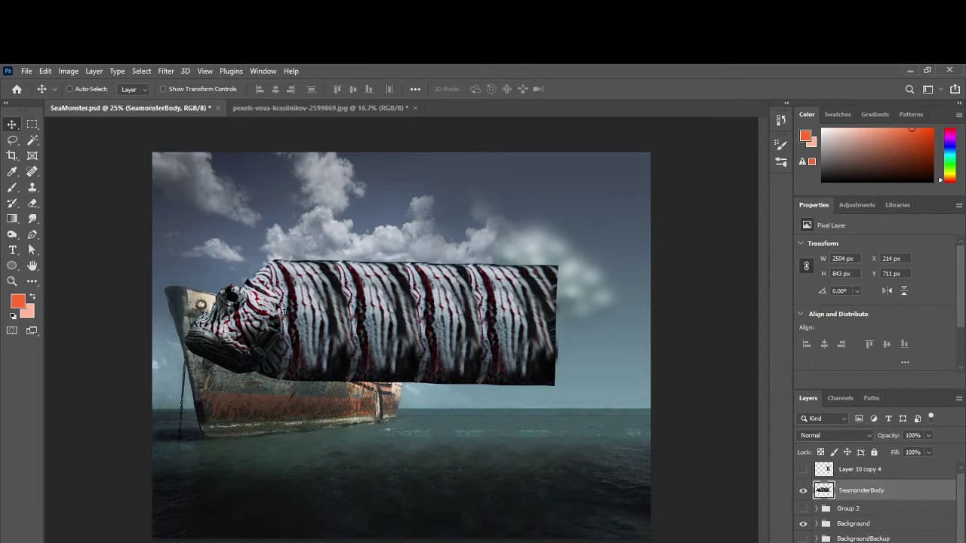
{"action": "key", "text": "alt+Tab"}
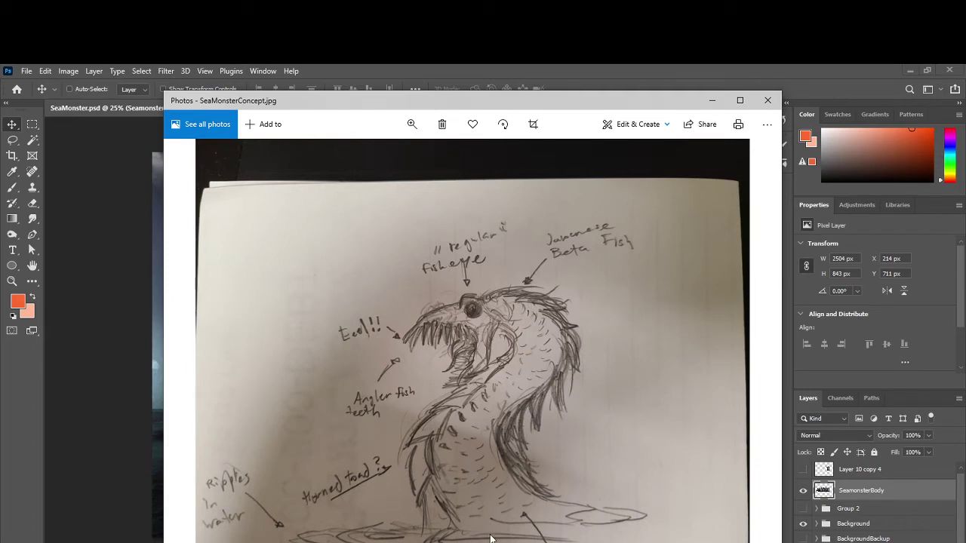
Step: Minimize the SeaMonsterConcept.jpg sketch in Photos to return to the Photoshop composite
{"action": "left_click", "coordinate": [711, 100]}
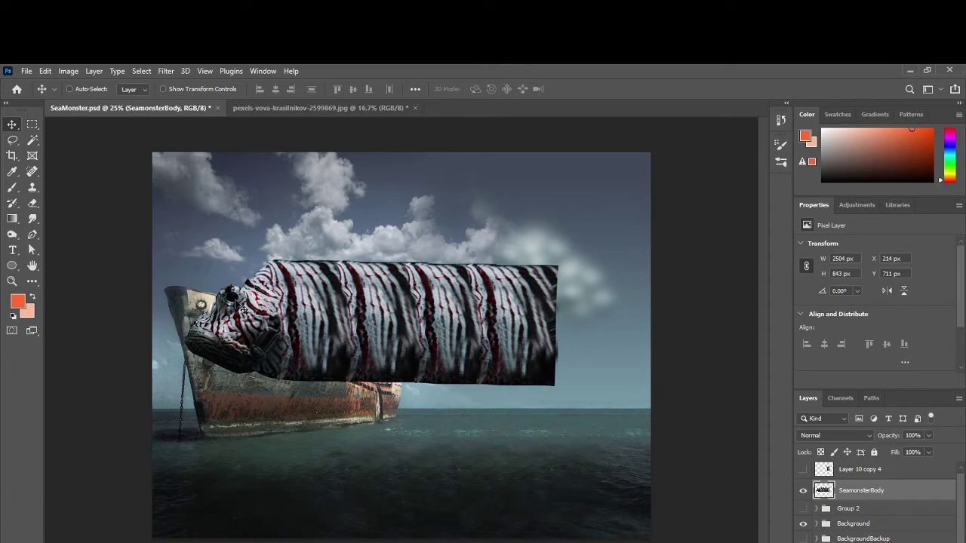
Step: Trace a Pen path over SeamonsterBody's top edge near the head and cut that strip away
{"action": "key", "text": "p"}
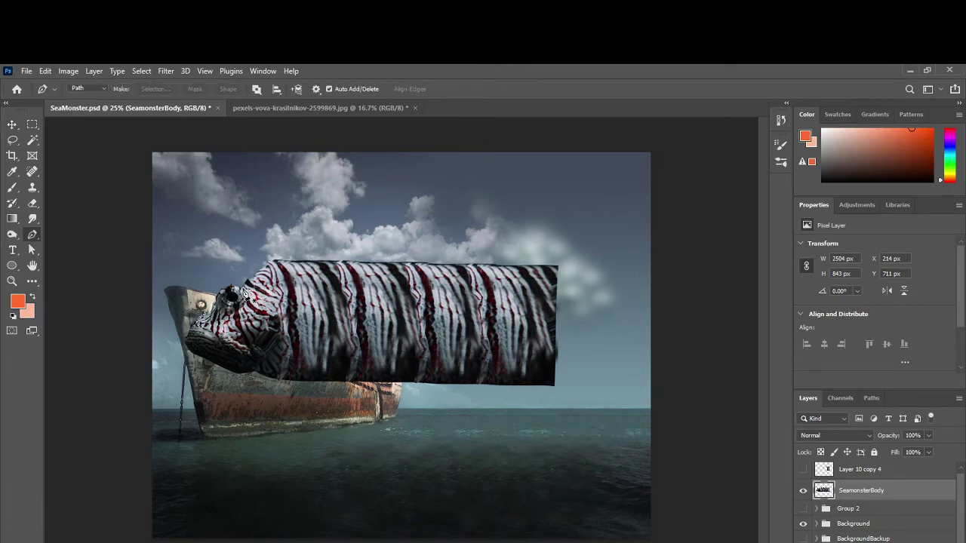
{"action": "left_click", "coordinate": [247, 291]}
{"action": "left_click", "coordinate": [309, 266]}
{"action": "left_click", "coordinate": [344, 263]}
{"action": "left_click", "coordinate": [376, 262]}
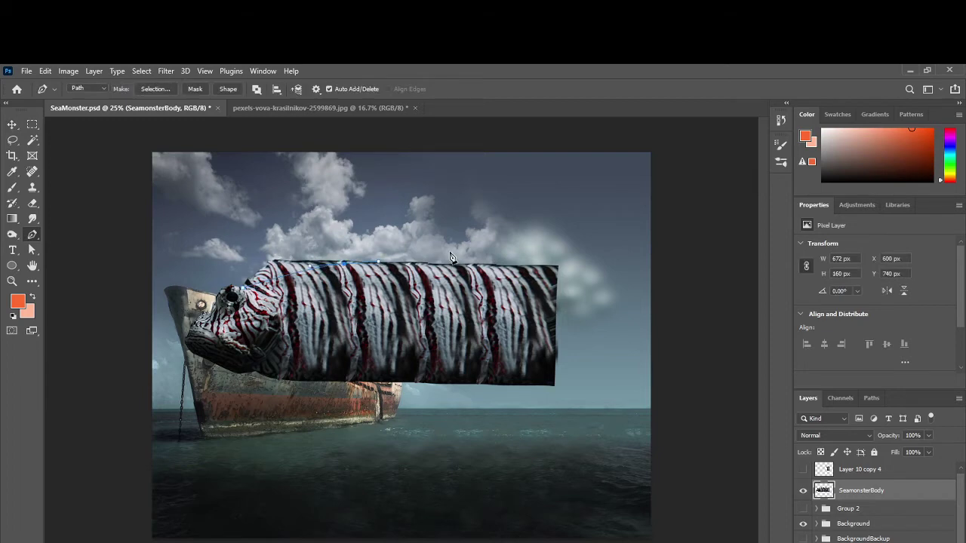
{"action": "left_click_drag", "start_coordinate": [450, 253], "coordinate": [356, 207]}
{"action": "left_click", "coordinate": [246, 291]}
{"action": "right_click", "coordinate": [324, 226]}
{"action": "left_click", "coordinate": [399, 282]}
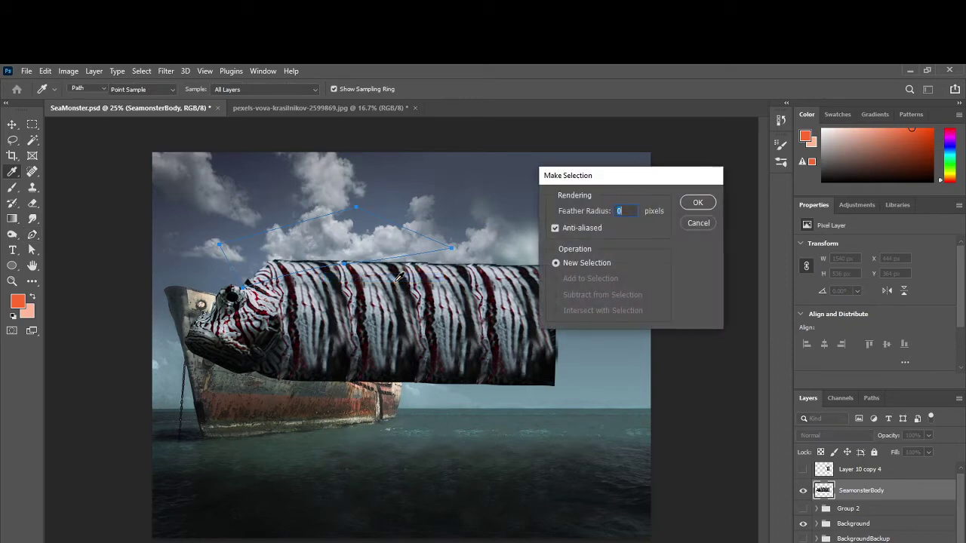
{"action": "key", "text": "Return"}
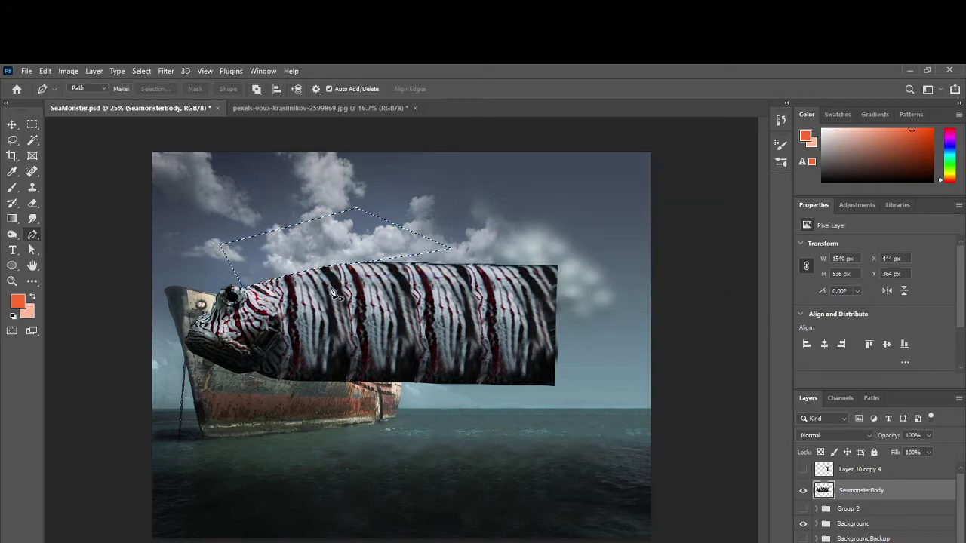
{"action": "key", "text": "ctrl+d"}
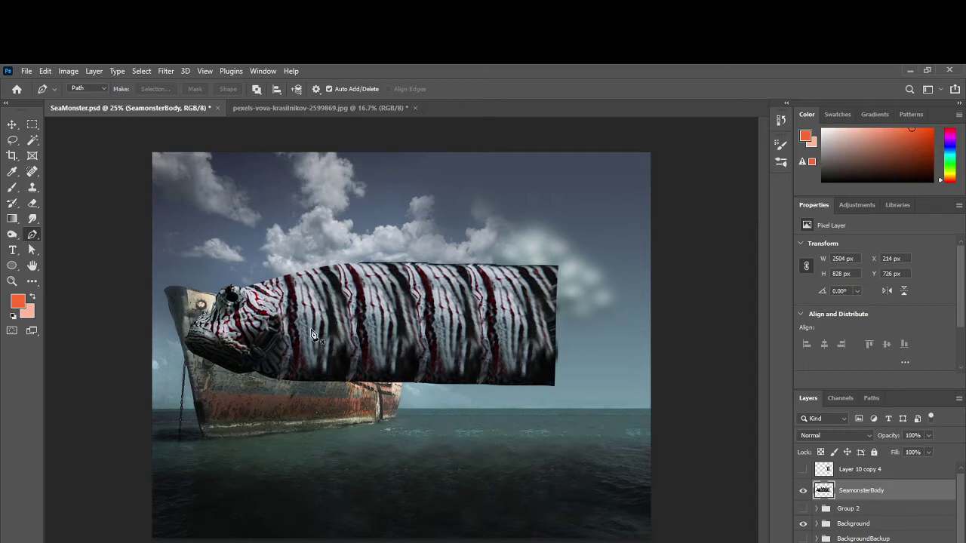
Step: Bend the SeamonsterBody stripes with a Free Transform warp and apply it
{"action": "key", "text": "ctrl+t"}
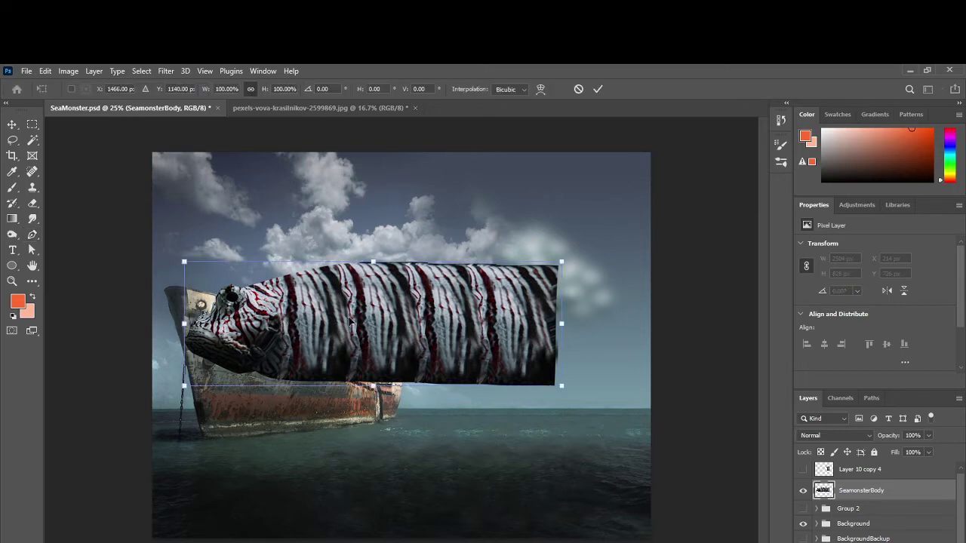
{"action": "right_click", "coordinate": [356, 305]}
{"action": "left_click", "coordinate": [388, 388]}
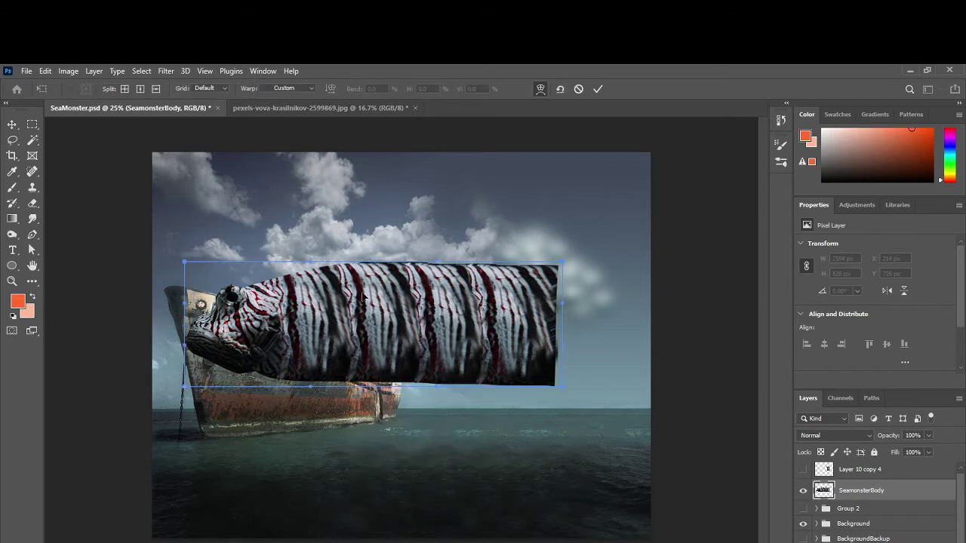
{"action": "left_click_drag", "start_coordinate": [362, 296], "coordinate": [420, 312]}
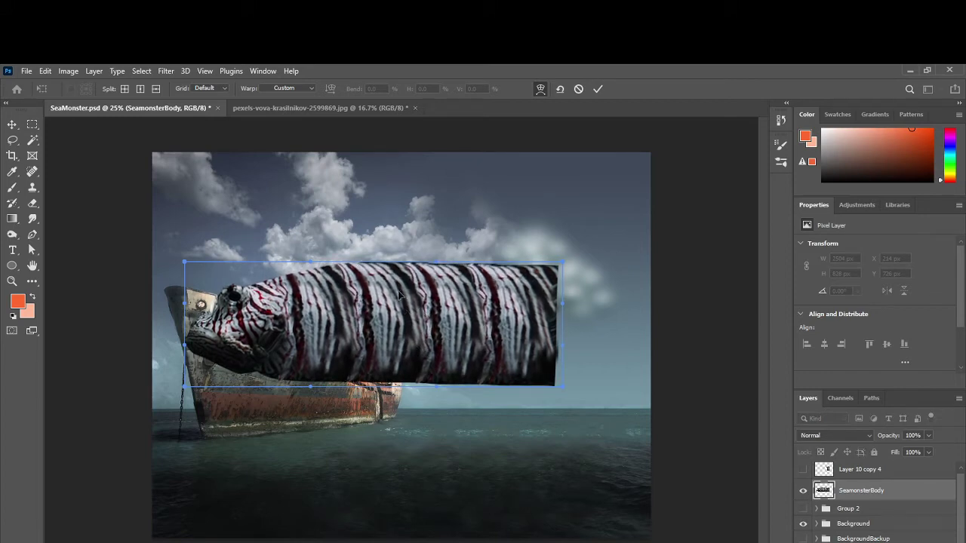
{"action": "left_click_drag", "start_coordinate": [339, 312], "coordinate": [427, 300]}
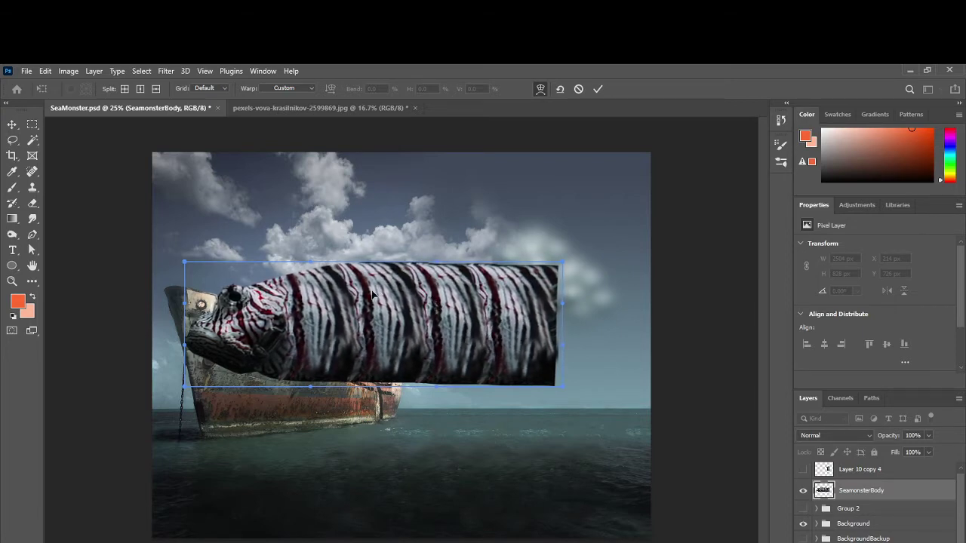
{"action": "key", "text": "Return"}
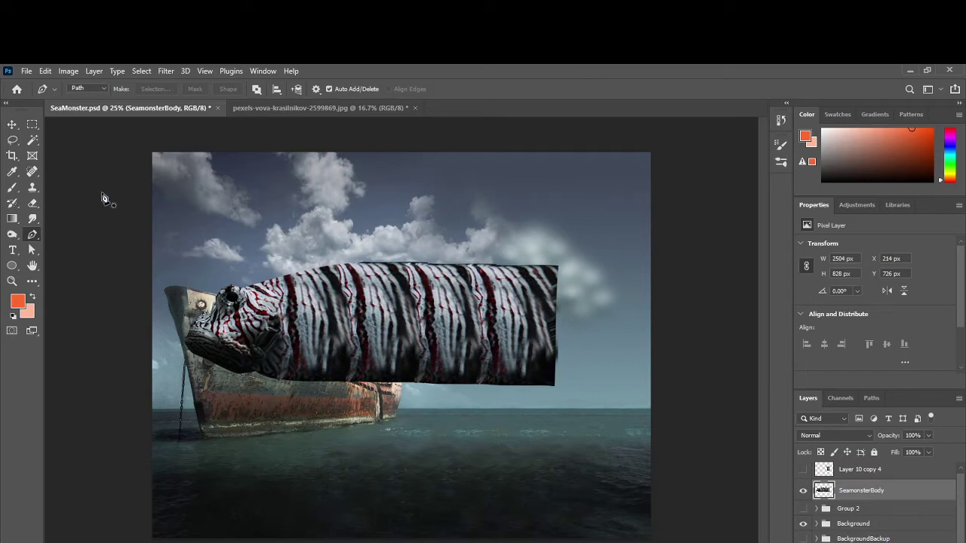
Step: Cancel the repeated free transform and start Edit > Puppet Warp on the SeamonsterBody layer
{"action": "left_click", "coordinate": [45, 70]}
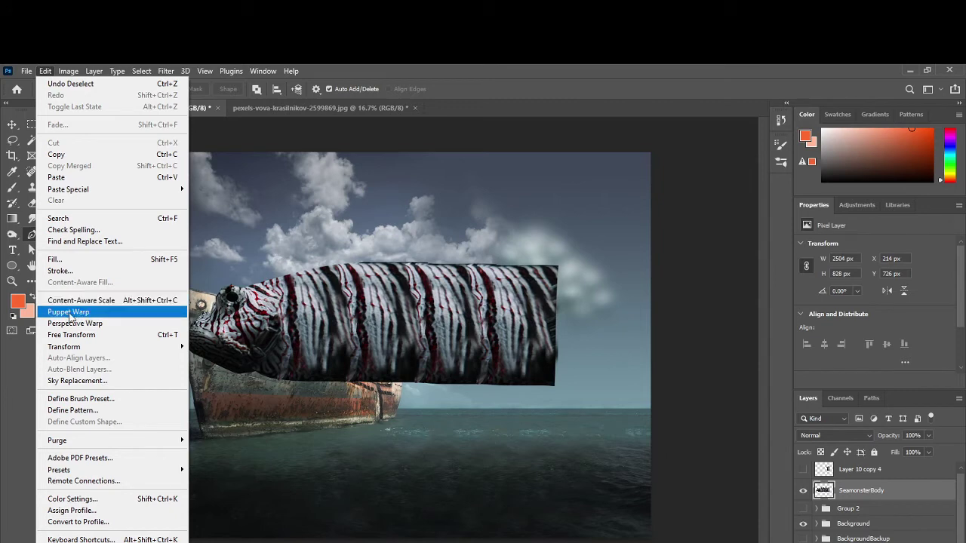
{"action": "left_click", "coordinate": [356, 284]}
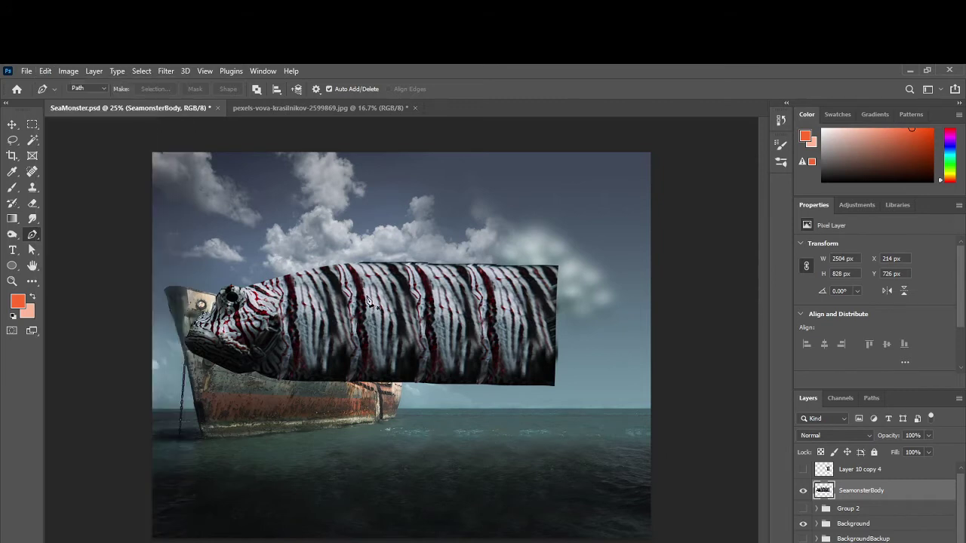
{"action": "key", "text": "ctrl+t"}
{"action": "right_click", "coordinate": [413, 293]}
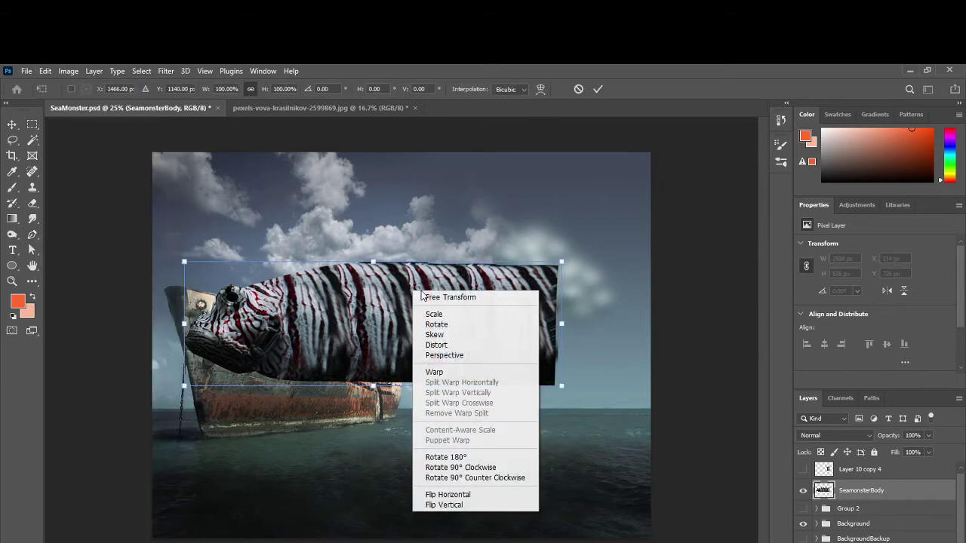
{"action": "left_click", "coordinate": [68, 71]}
{"action": "left_click", "coordinate": [45, 71]}
{"action": "left_click", "coordinate": [449, 169]}
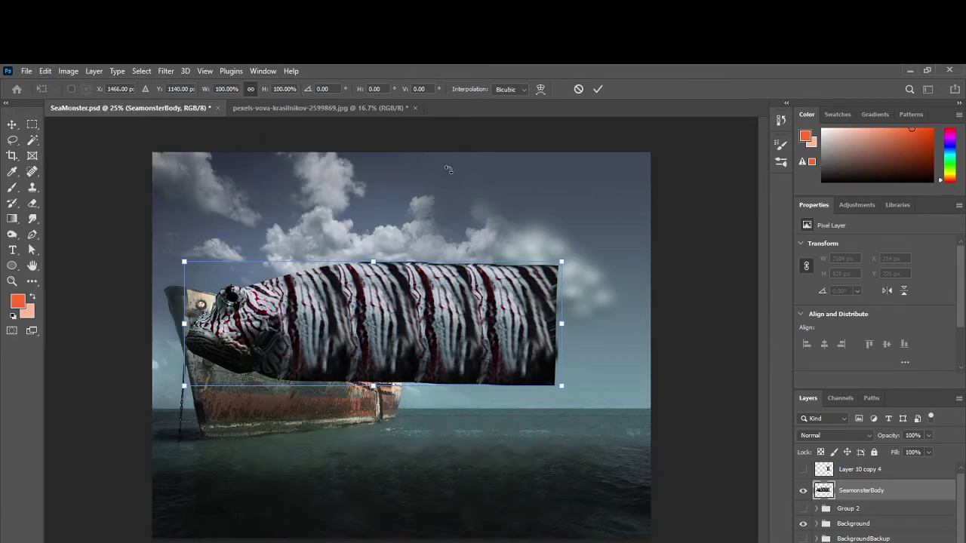
{"action": "key", "text": "Return"}
{"action": "key", "text": "p"}
{"action": "left_click", "coordinate": [46, 71]}
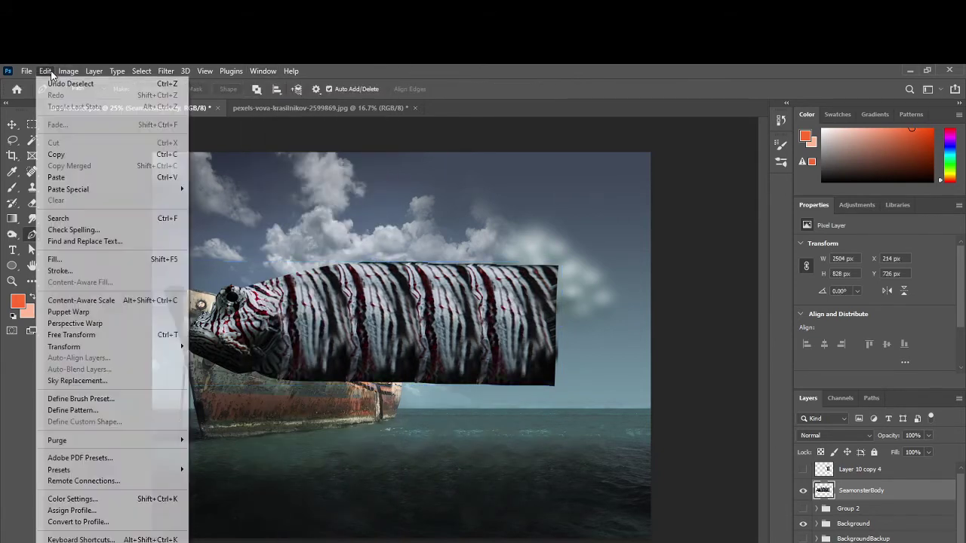
{"action": "left_click", "coordinate": [88, 312]}
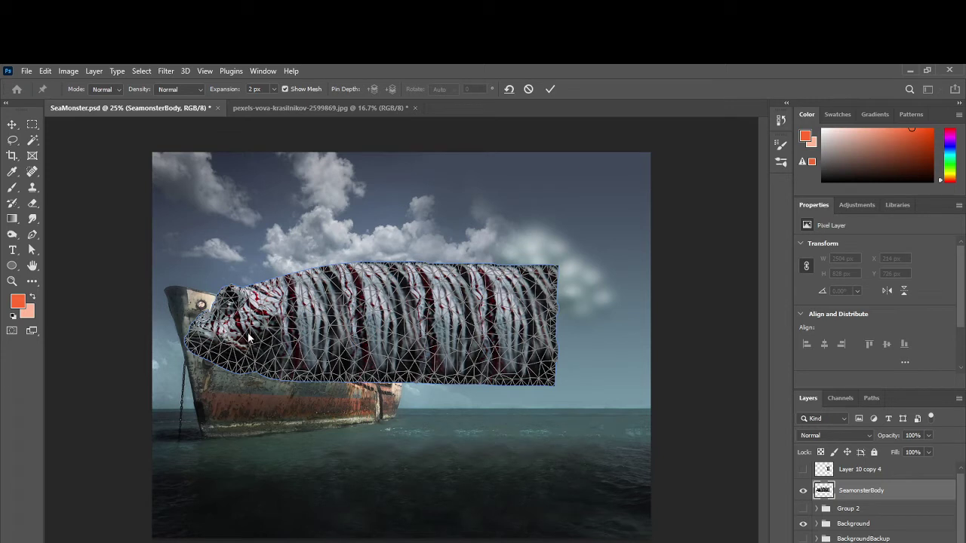
Step: Pin the body at four points, raising the head end and hooking the right end down into an arch
{"action": "left_click", "coordinate": [545, 322]}
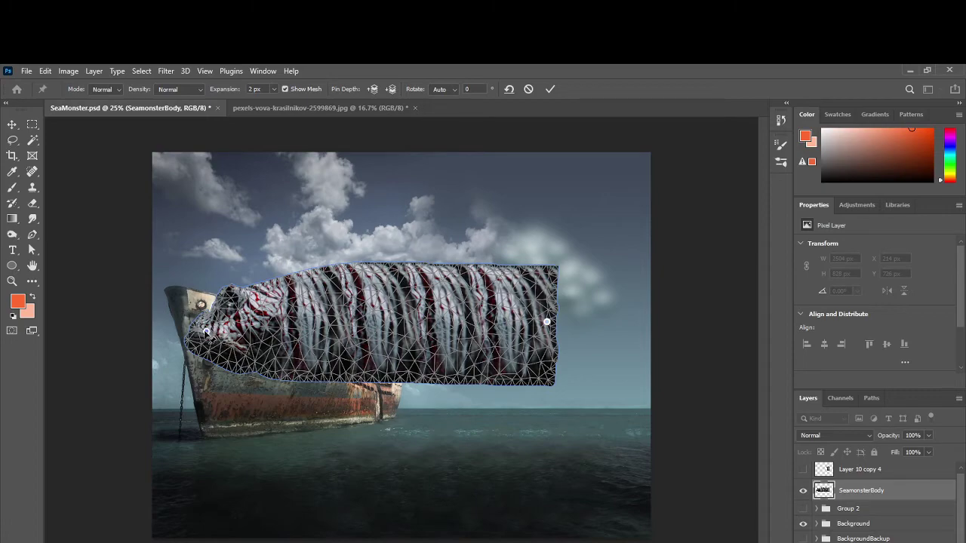
{"action": "left_click_drag", "start_coordinate": [206, 330], "coordinate": [299, 266]}
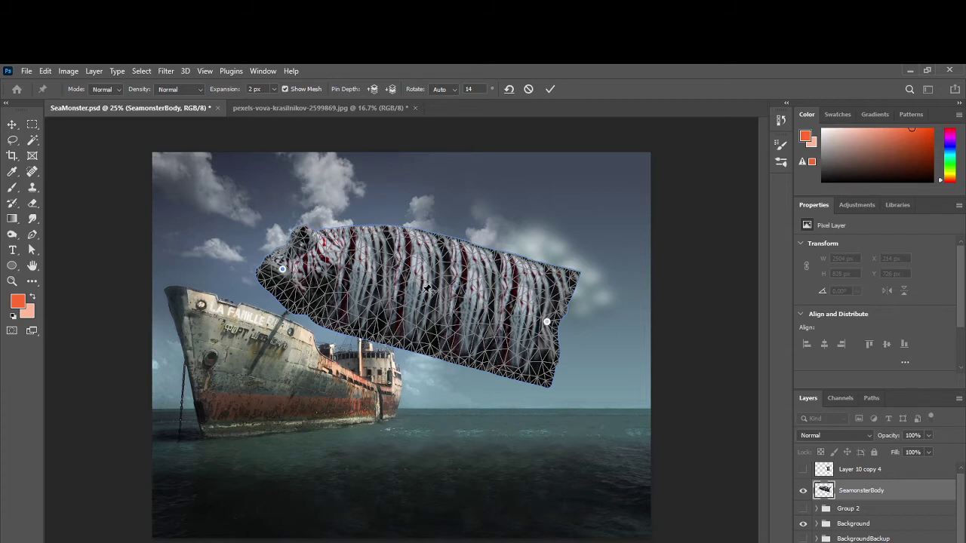
{"action": "left_click", "coordinate": [422, 293]}
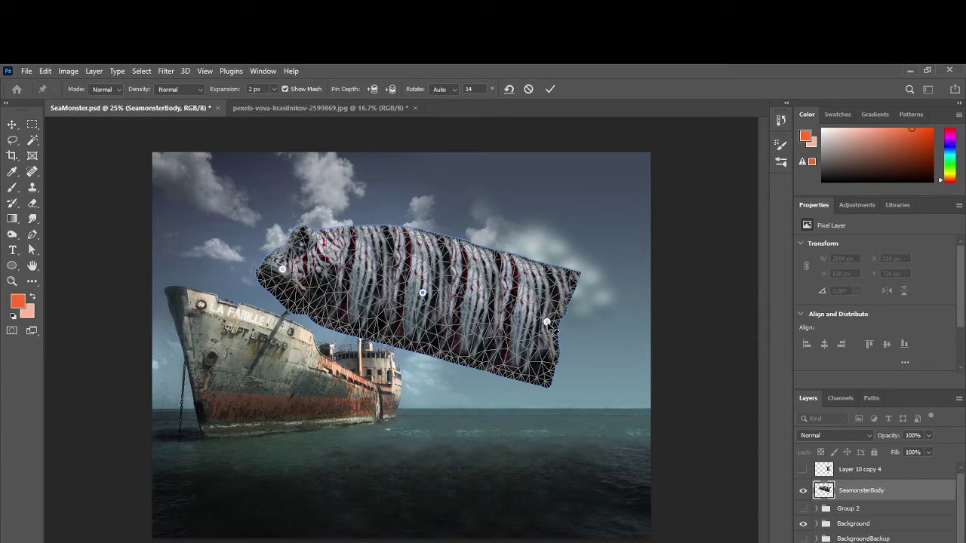
{"action": "left_click_drag", "start_coordinate": [547, 322], "coordinate": [436, 452]}
{"action": "left_click_drag", "start_coordinate": [442, 373], "coordinate": [453, 373]}
{"action": "left_click_drag", "start_coordinate": [422, 293], "coordinate": [440, 297]}
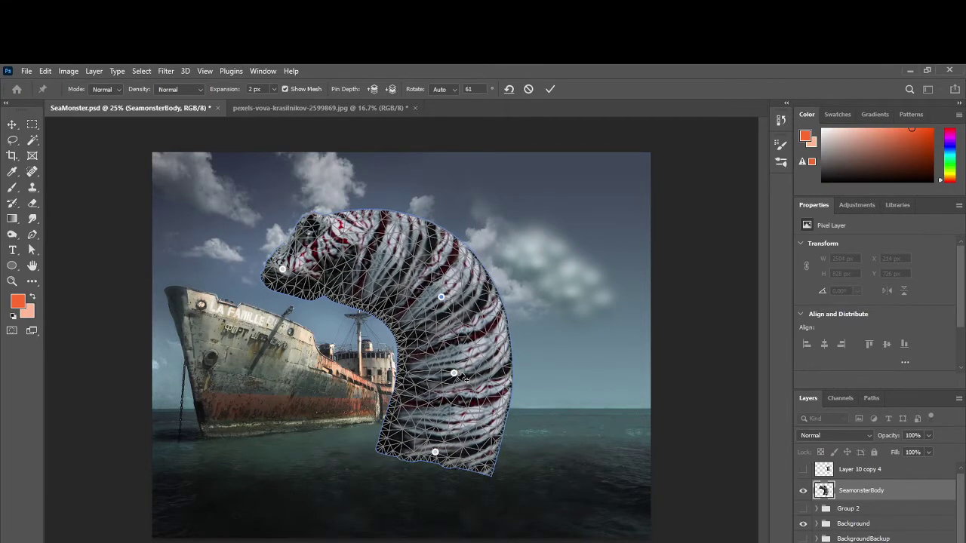
{"action": "left_click_drag", "start_coordinate": [453, 373], "coordinate": [422, 377]}
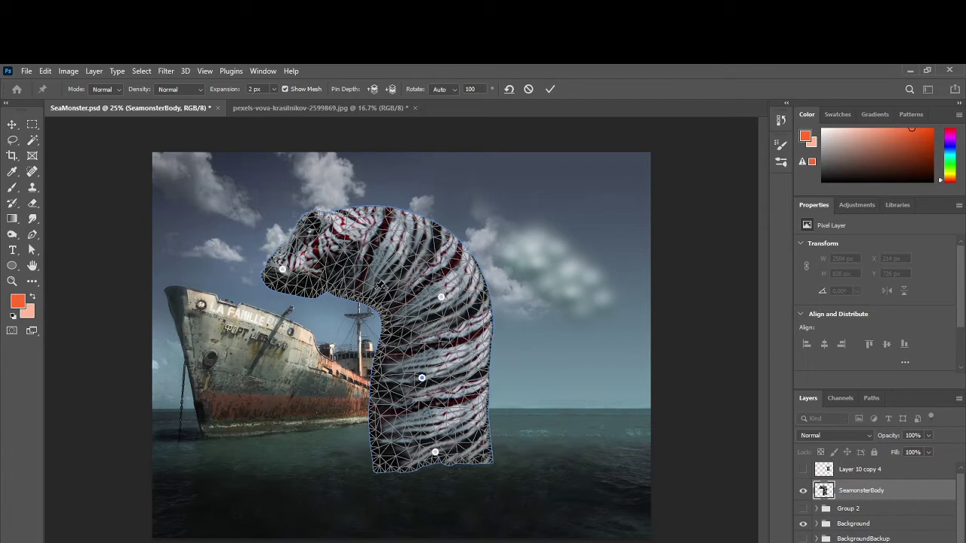
Step: Cancel the puppet warp, then skew the straight body, squash it to about 85% height, and shift it right
{"action": "key", "text": "Escape"}
{"action": "key", "text": "p"}
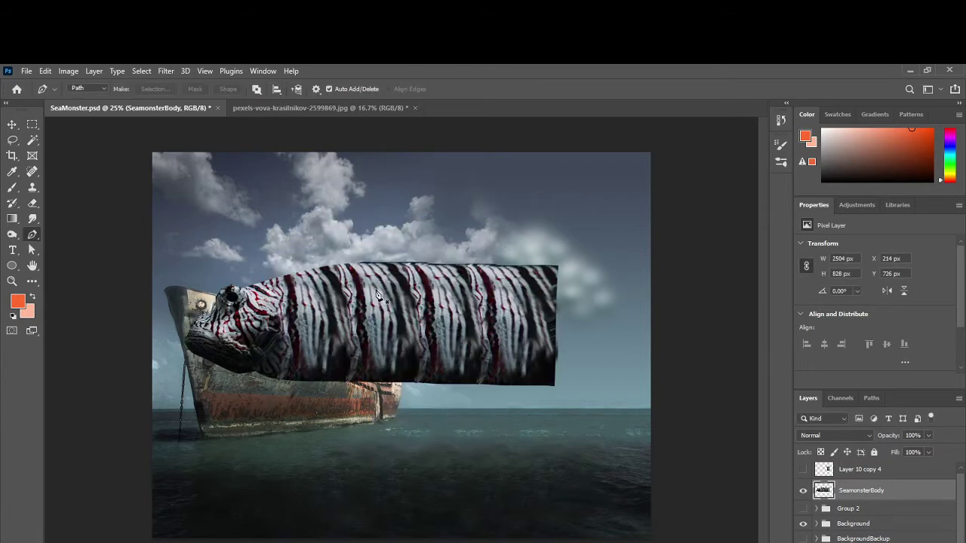
{"action": "key", "text": "ctrl+t"}
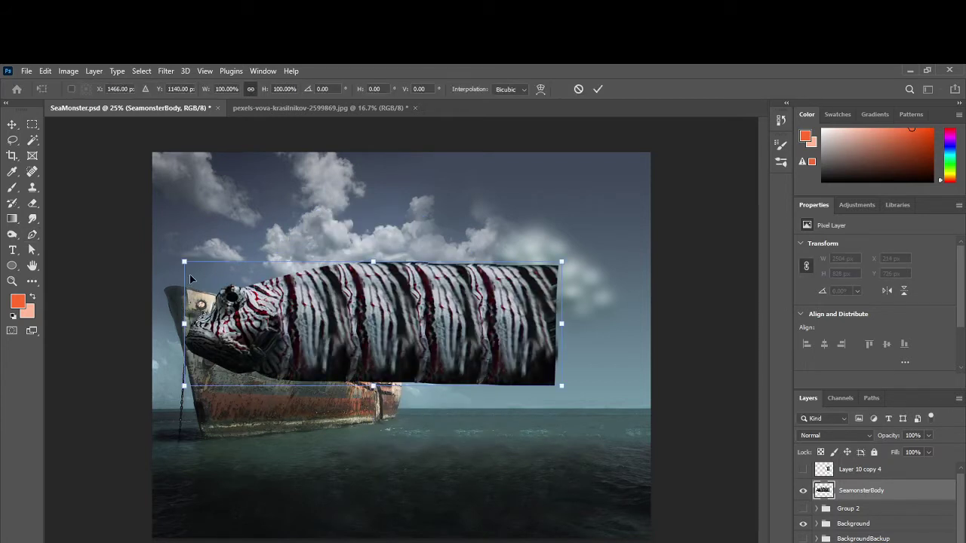
{"action": "left_click_drag", "start_coordinate": [185, 262], "coordinate": [185, 295]}
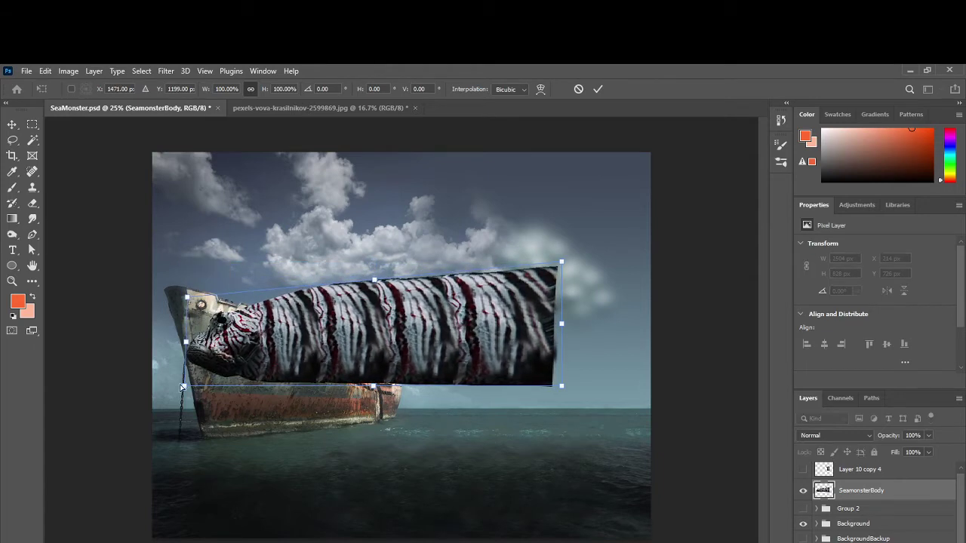
{"action": "left_click_drag", "start_coordinate": [181, 387], "coordinate": [184, 364]}
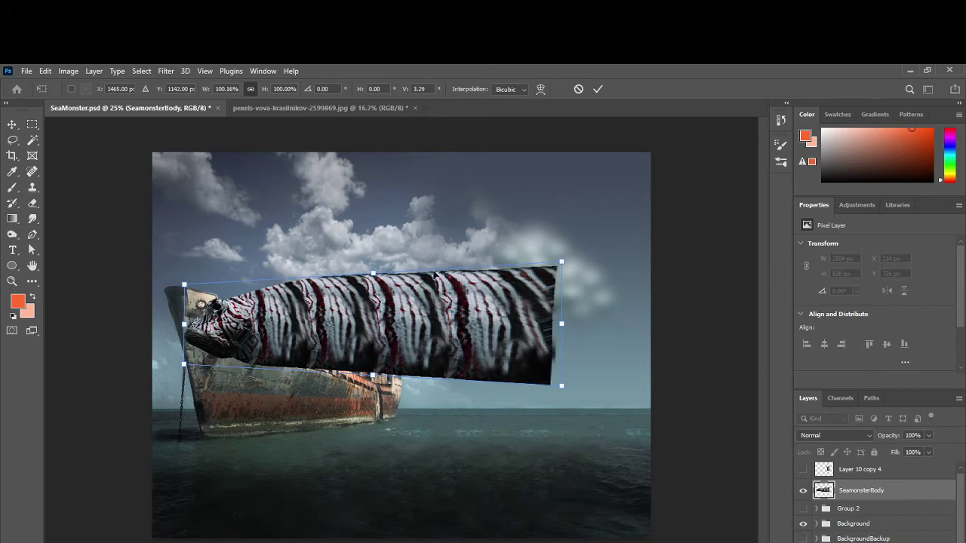
{"action": "left_click_drag", "start_coordinate": [374, 274], "coordinate": [378, 291]}
{"action": "left_click_drag", "start_coordinate": [414, 320], "coordinate": [426, 319]}
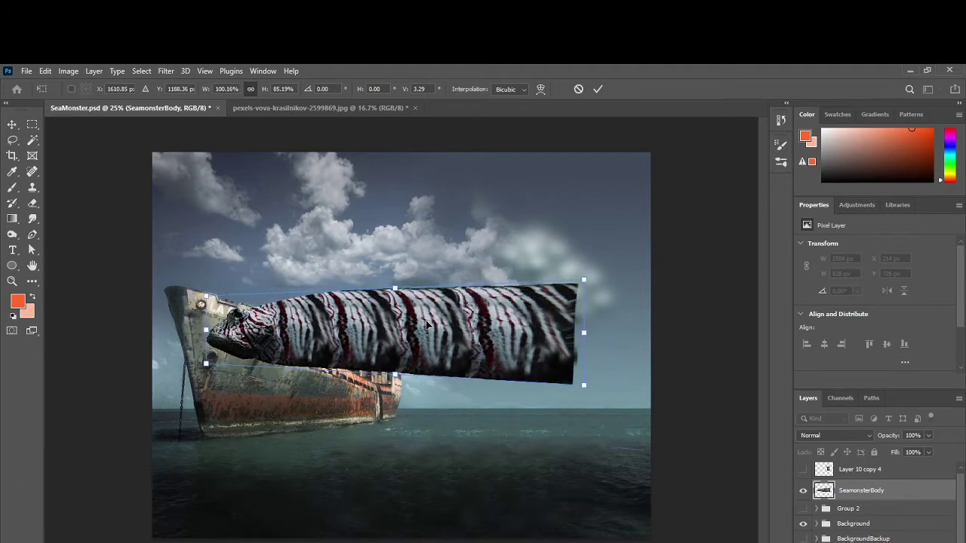
{"action": "key", "text": "Return"}
{"action": "key", "text": "p"}
{"action": "left_click", "coordinate": [45, 70]}
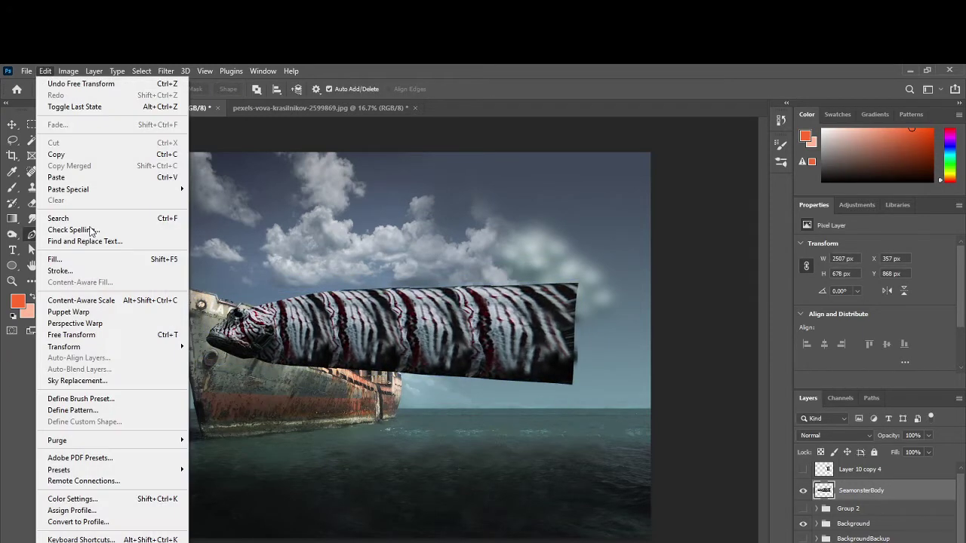
Step: Puppet-warp the body down onto the water, standing it upright and bending its top to the left
{"action": "left_click", "coordinate": [91, 310]}
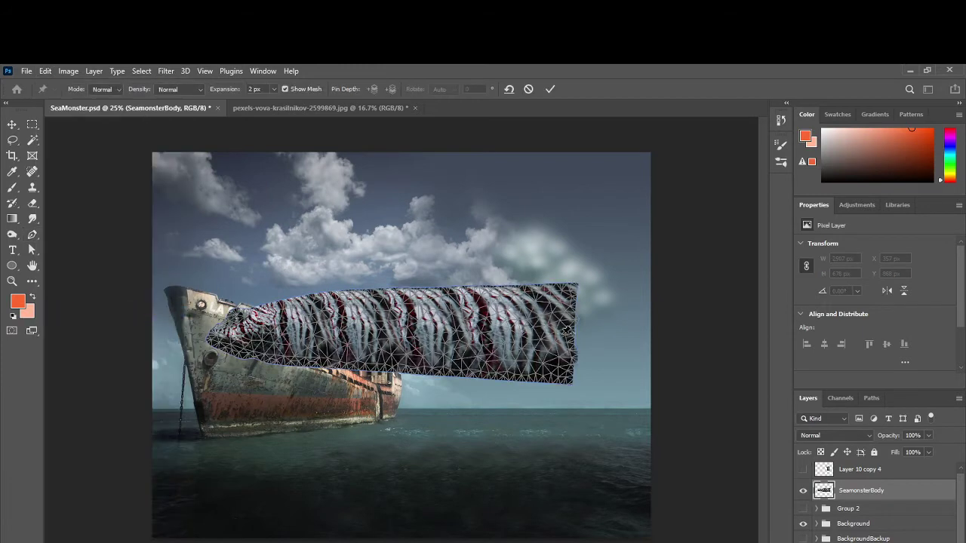
{"action": "left_click_drag", "start_coordinate": [577, 332], "coordinate": [572, 462]}
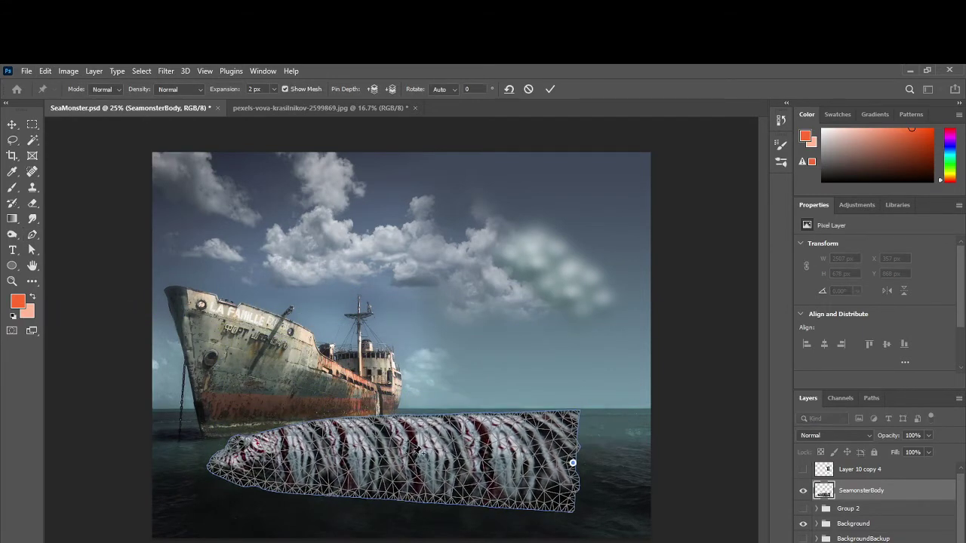
{"action": "left_click_drag", "start_coordinate": [405, 459], "coordinate": [607, 329]}
{"action": "left_click_drag", "start_coordinate": [572, 463], "coordinate": [513, 470]}
{"action": "left_click_drag", "start_coordinate": [607, 335], "coordinate": [587, 337]}
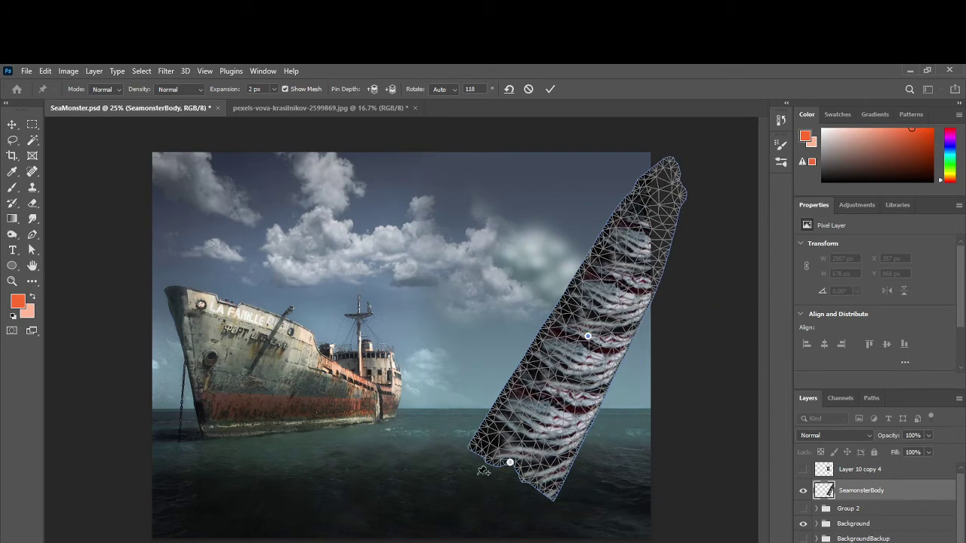
{"action": "left_click_drag", "start_coordinate": [511, 462], "coordinate": [504, 480]}
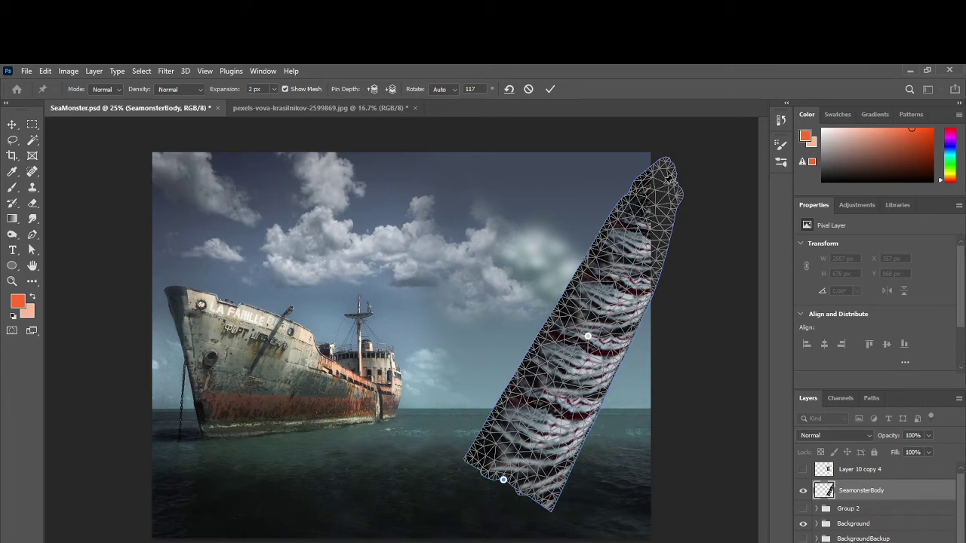
{"action": "left_click_drag", "start_coordinate": [665, 178], "coordinate": [393, 363]}
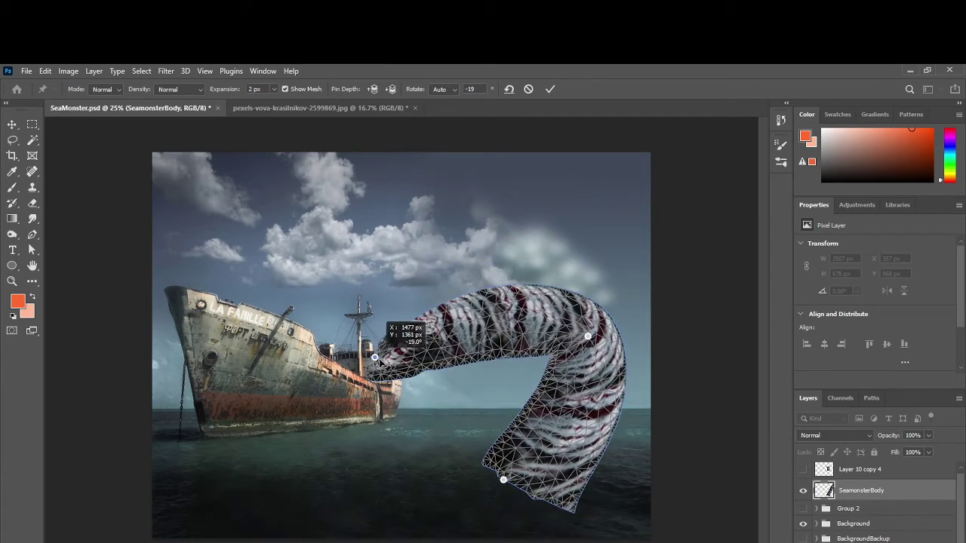
Step: Refine the neck, head and tail pins into an S-curve and apply the warp
{"action": "mouse_move", "coordinate": [486, 316]}
{"action": "left_mouse_down"}
{"action": "mouse_move", "coordinate": [500, 287]}
{"action": "mouse_move", "coordinate": [486, 260]}
{"action": "mouse_move", "coordinate": [475, 328]}
{"action": "mouse_move", "coordinate": [489, 367]}
{"action": "mouse_move", "coordinate": [513, 285]}
{"action": "mouse_move", "coordinate": [483, 333]}
{"action": "left_mouse_up"}
{"action": "left_click_drag", "start_coordinate": [588, 337], "coordinate": [574, 363]}
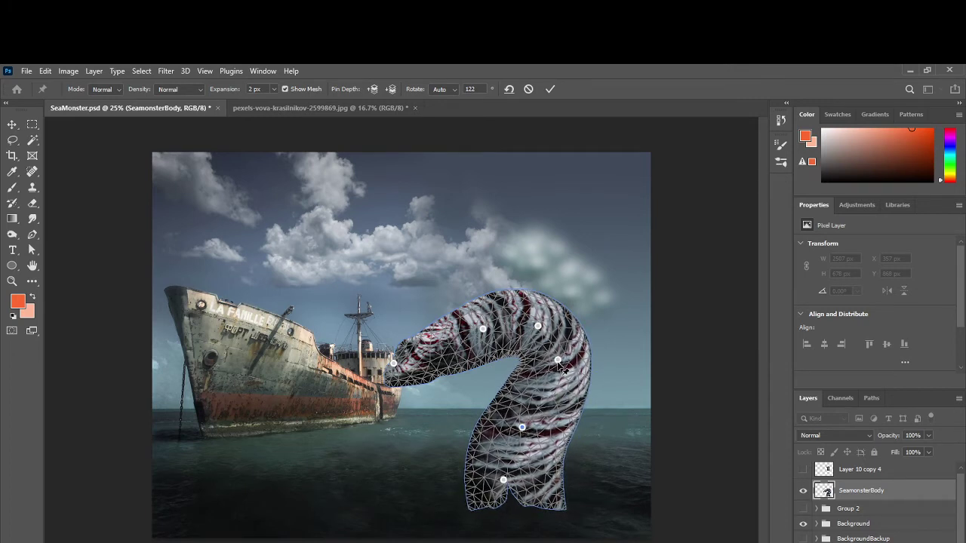
{"action": "left_click_drag", "start_coordinate": [564, 370], "coordinate": [541, 324]}
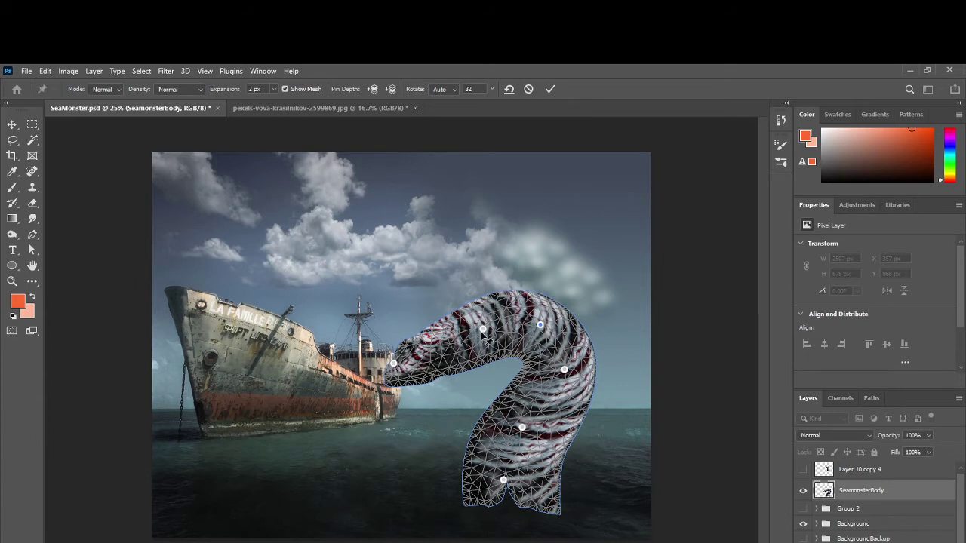
{"action": "left_click_drag", "start_coordinate": [487, 340], "coordinate": [387, 351]}
{"action": "left_click_drag", "start_coordinate": [503, 479], "coordinate": [465, 463]}
{"action": "left_click_drag", "start_coordinate": [416, 488], "coordinate": [492, 510]}
{"action": "left_click_drag", "start_coordinate": [464, 468], "coordinate": [474, 460]}
{"action": "left_click", "coordinate": [523, 428]}
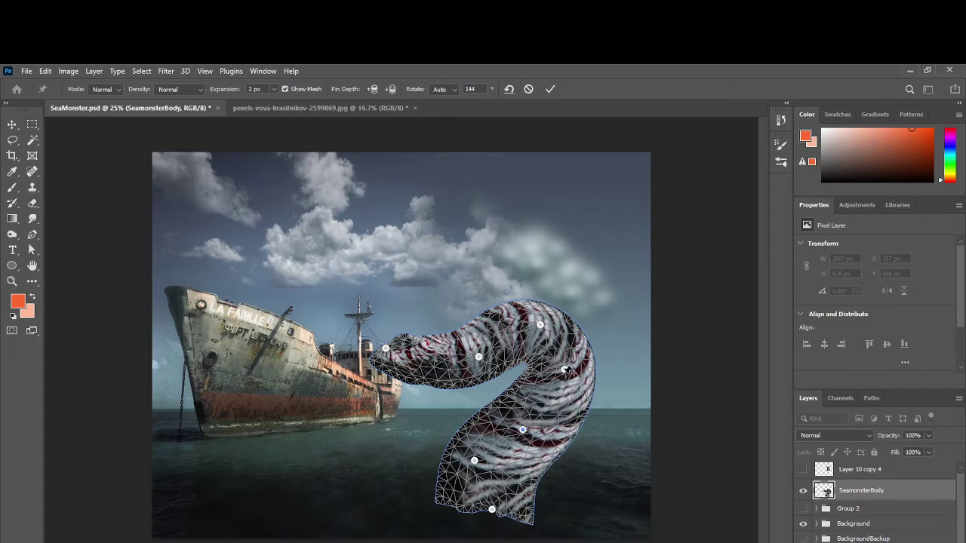
{"action": "key", "text": "Return"}
{"action": "key", "text": "p"}
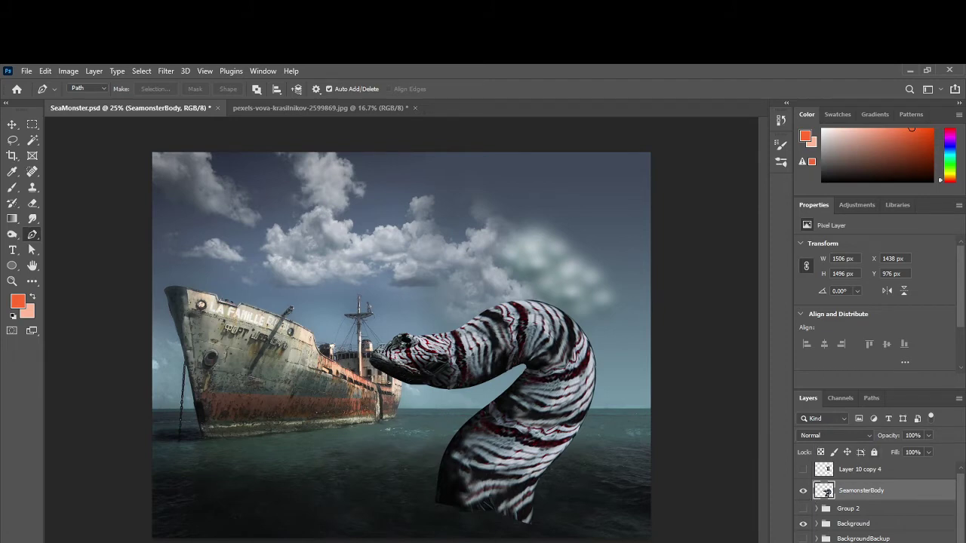
Step: Compare against the concept sketch, then move the warped SeamonsterBody layer left toward the ship
{"action": "key", "text": "alt+Tab"}
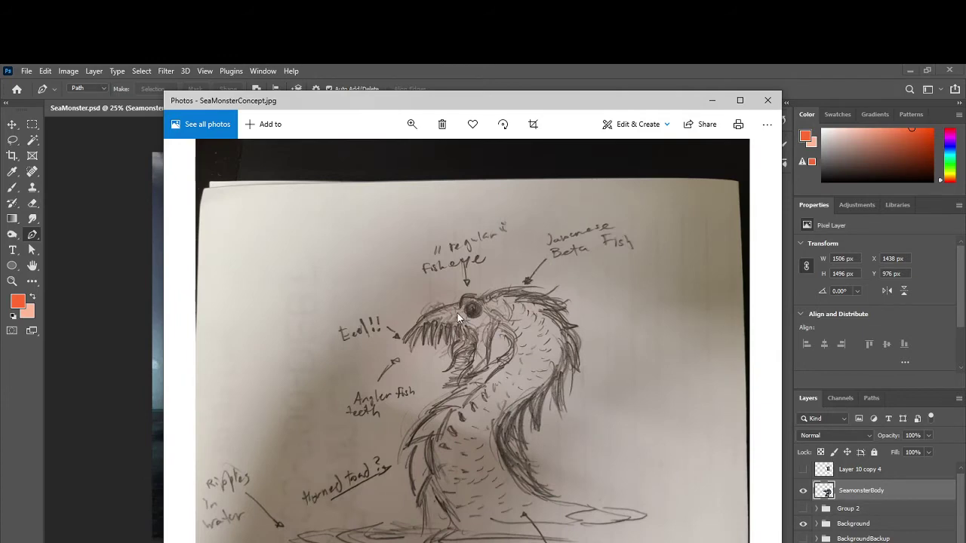
{"action": "left_click", "coordinate": [712, 100]}
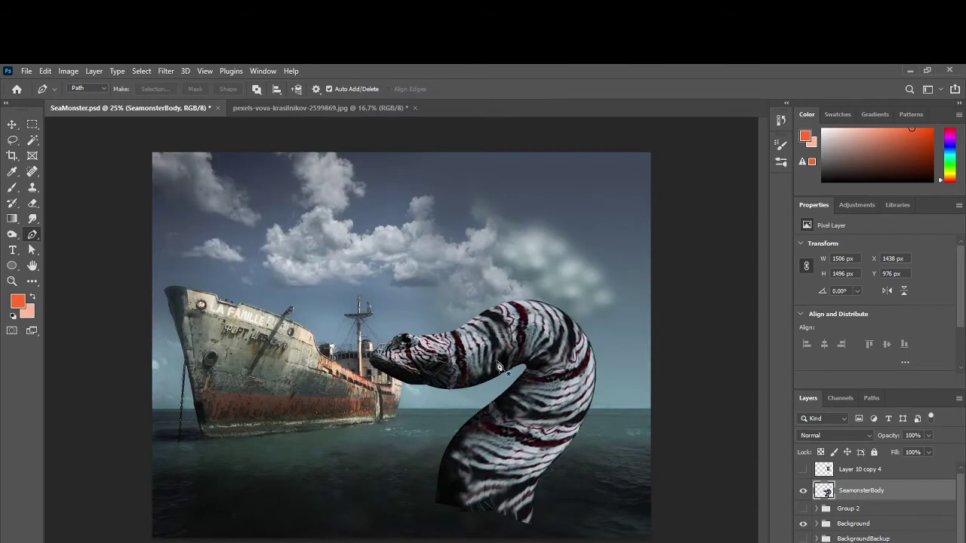
{"action": "left_click", "coordinate": [12, 124]}
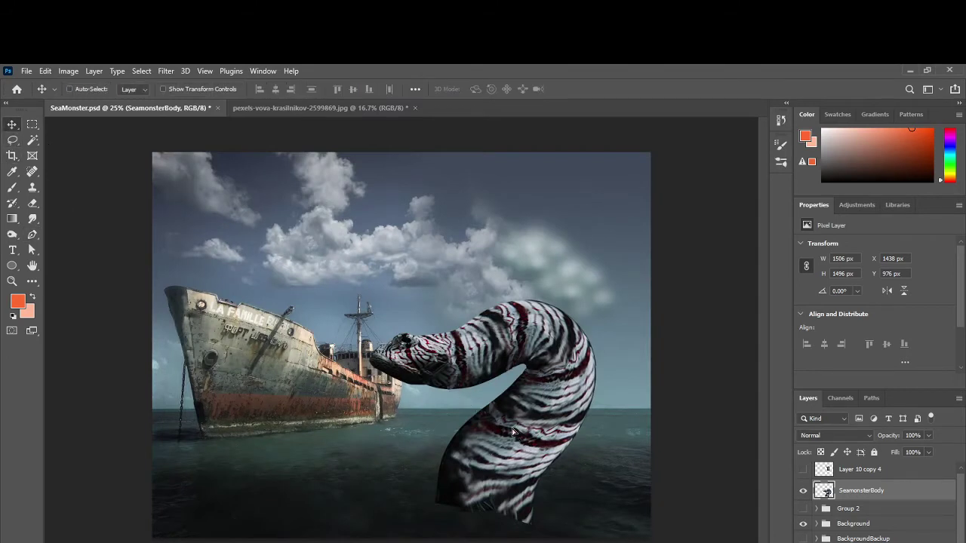
{"action": "left_click_drag", "start_coordinate": [512, 432], "coordinate": [487, 428]}
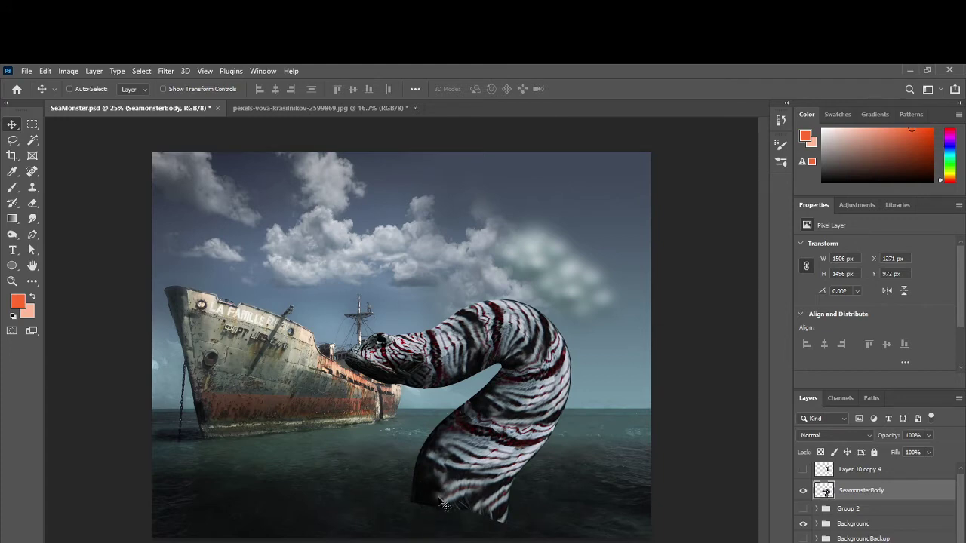
Step: Test-delete a strip of the serpent's base, undo it, and add a white mask to SeamonsterBody
{"action": "key", "text": "m"}
{"action": "left_click_drag", "start_coordinate": [551, 519], "coordinate": [205, 483]}
{"action": "key", "text": "Delete"}
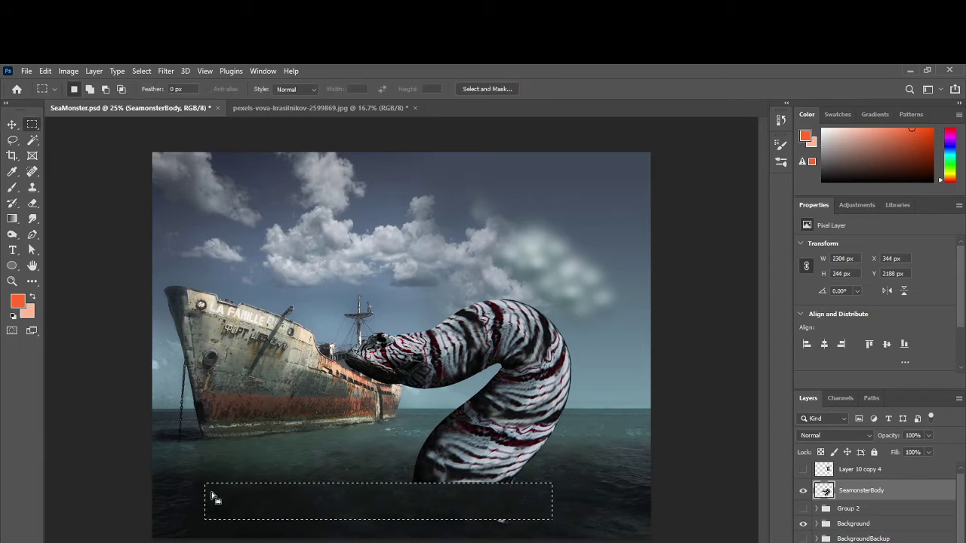
{"action": "key", "text": "ctrl+d"}
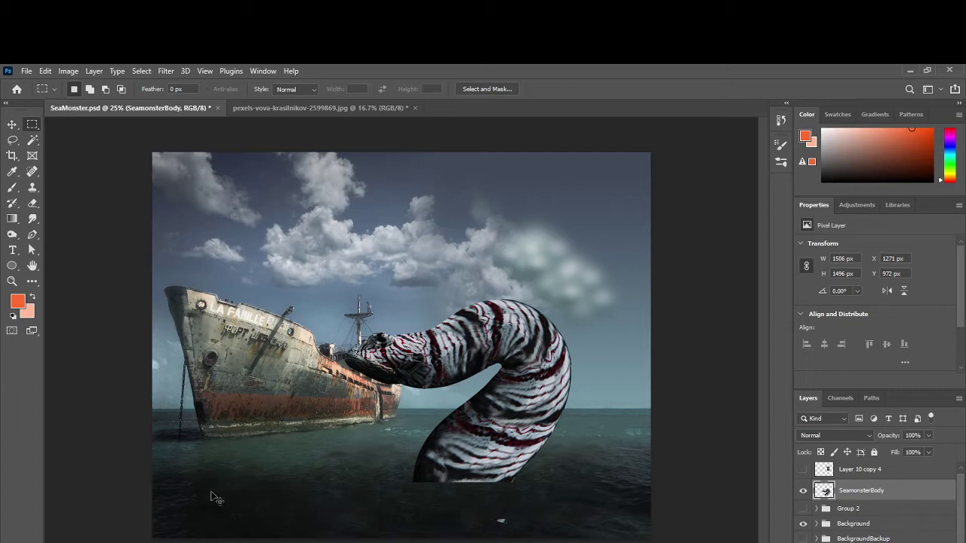
{"action": "key", "text": "ctrl+shift+d"}
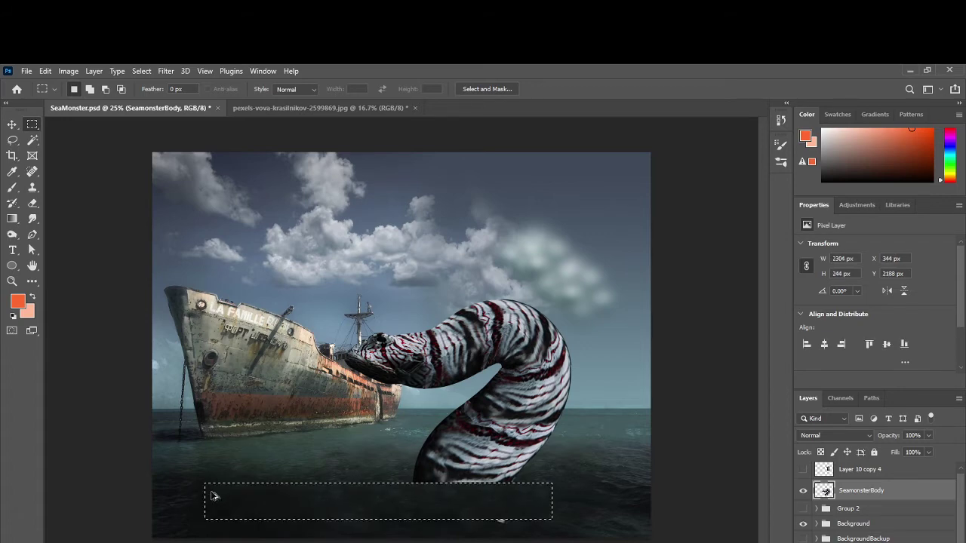
{"action": "key", "text": "ctrl+z"}
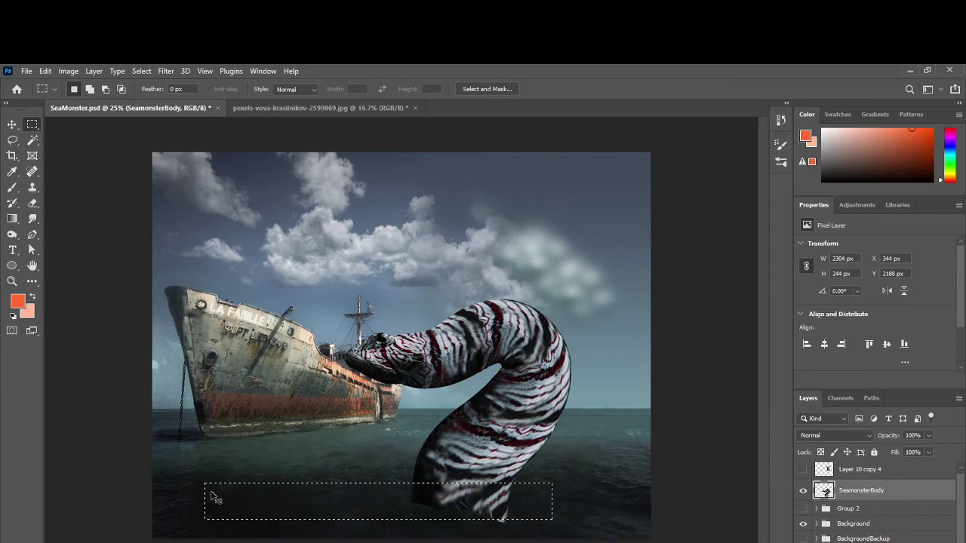
{"action": "key", "text": "ctrl+d"}
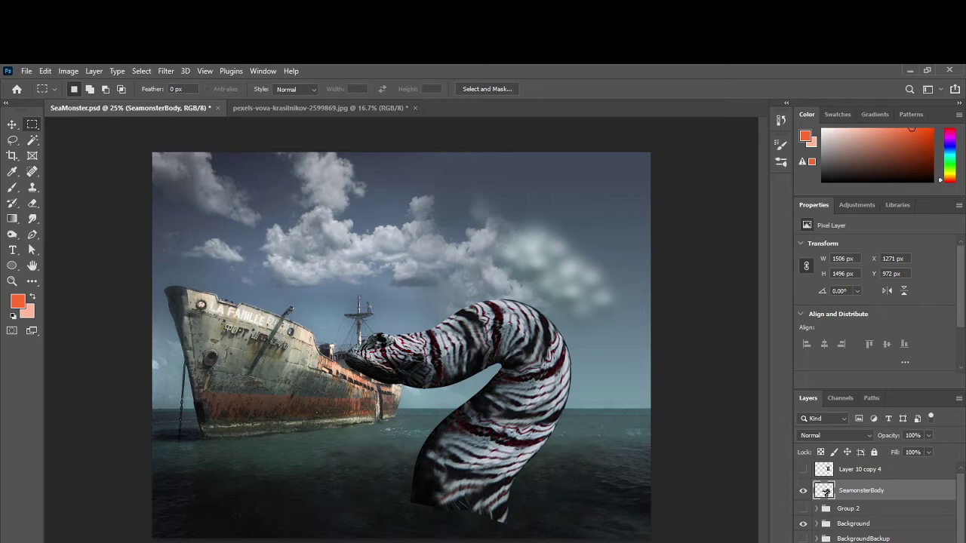
{"action": "key", "text": "ctrl+shift+m"}
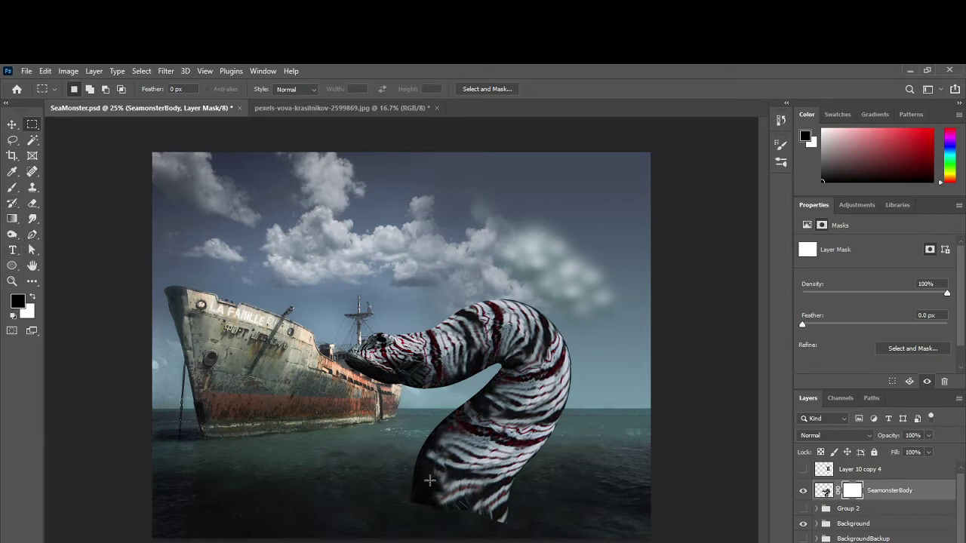
{"action": "left_click", "coordinate": [13, 187]}
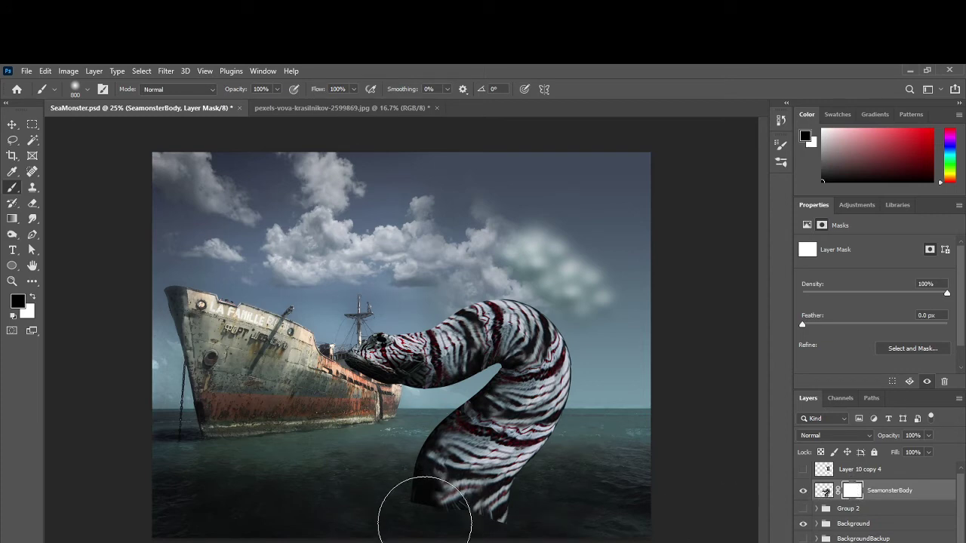
{"action": "key", "text": "p"}
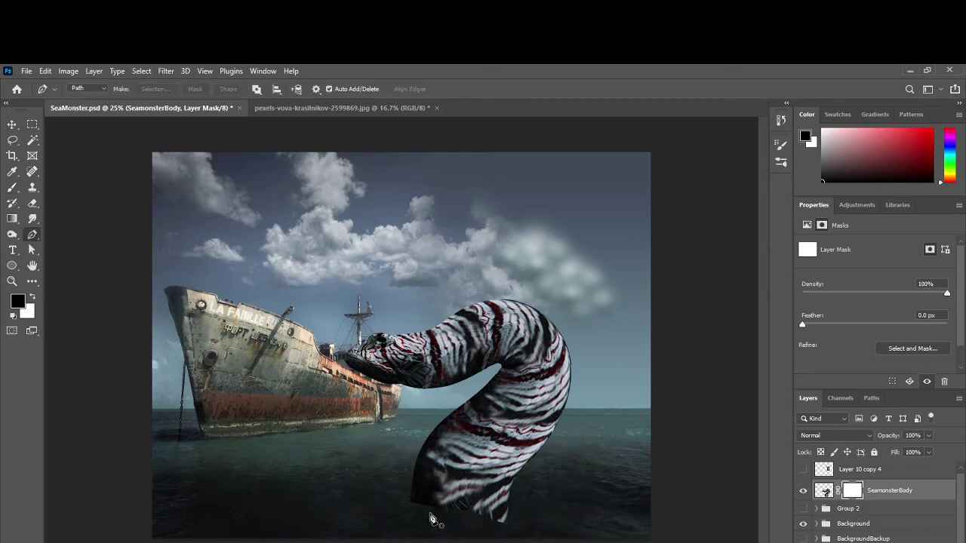
{"action": "key", "text": "b"}
{"action": "key", "text": "bracketleft"}
{"action": "key", "text": "bracketleft"}
{"action": "key", "text": "bracketleft"}
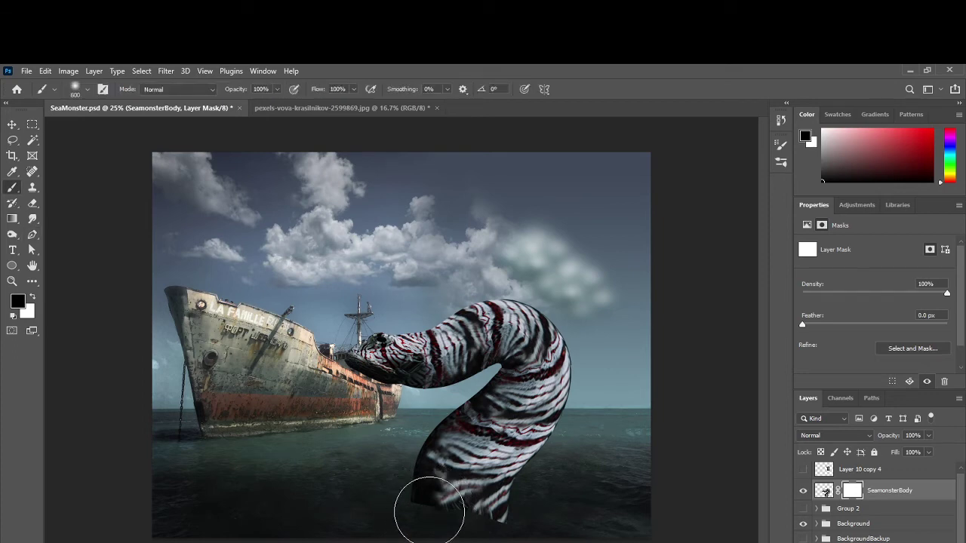
{"action": "mouse_move", "coordinate": [424, 505]}
{"action": "left_mouse_down"}
{"action": "mouse_move", "coordinate": [379, 472]}
{"action": "mouse_move", "coordinate": [410, 510]}
{"action": "left_mouse_up"}
{"action": "left_click_drag", "start_coordinate": [492, 518], "coordinate": [528, 517]}
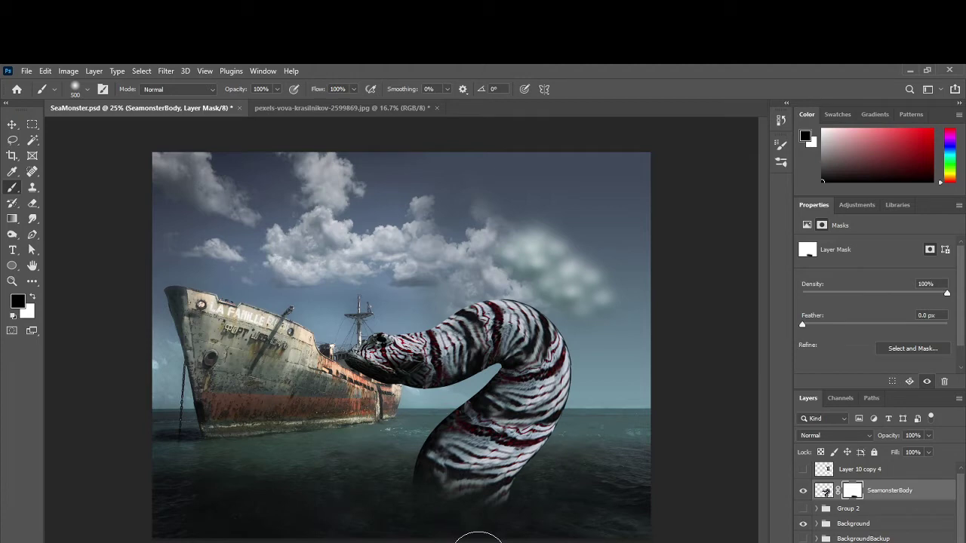
{"action": "key", "text": "ctrl+z"}
{"action": "key", "text": "ctrl+z"}
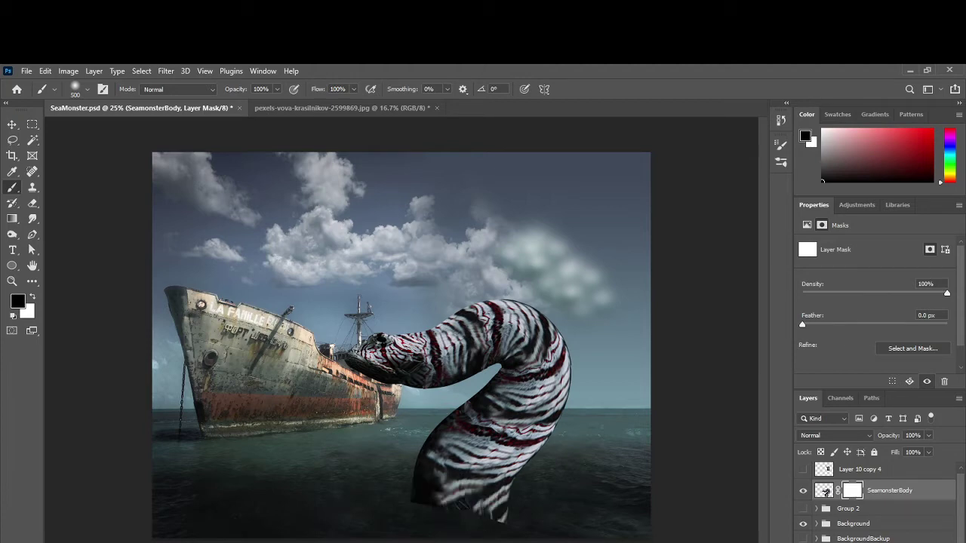
{"action": "key", "text": "ctrl+z"}
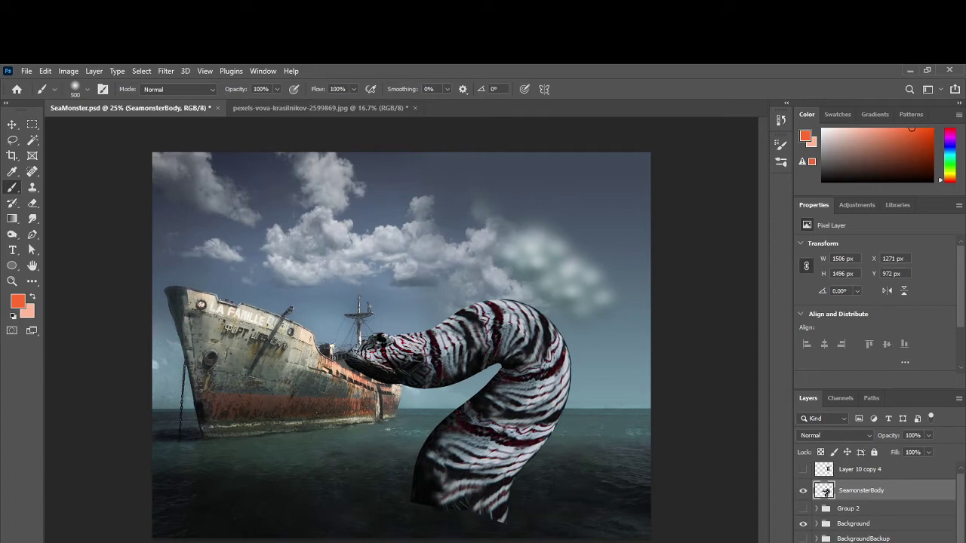
{"action": "key", "text": "ctrl+shift+z"}
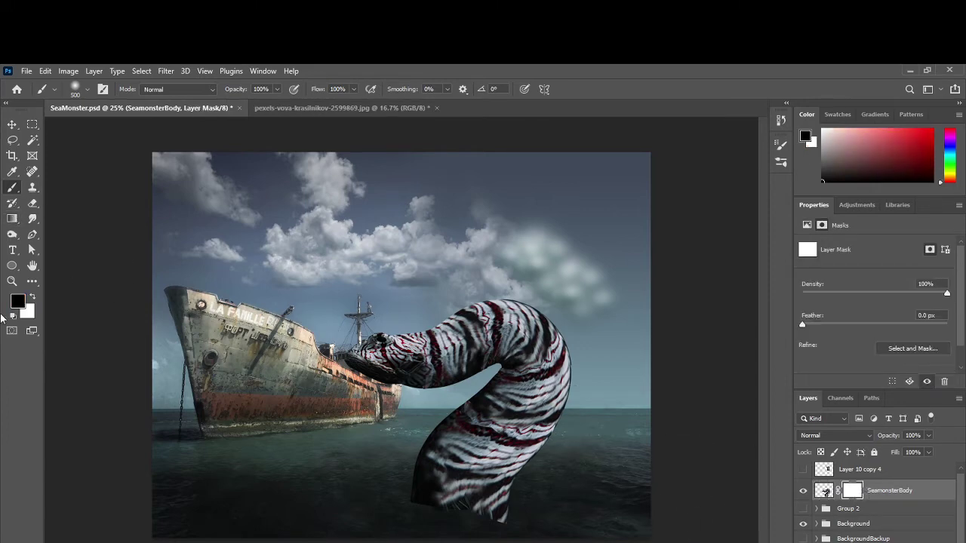
{"action": "left_click", "coordinate": [12, 218]}
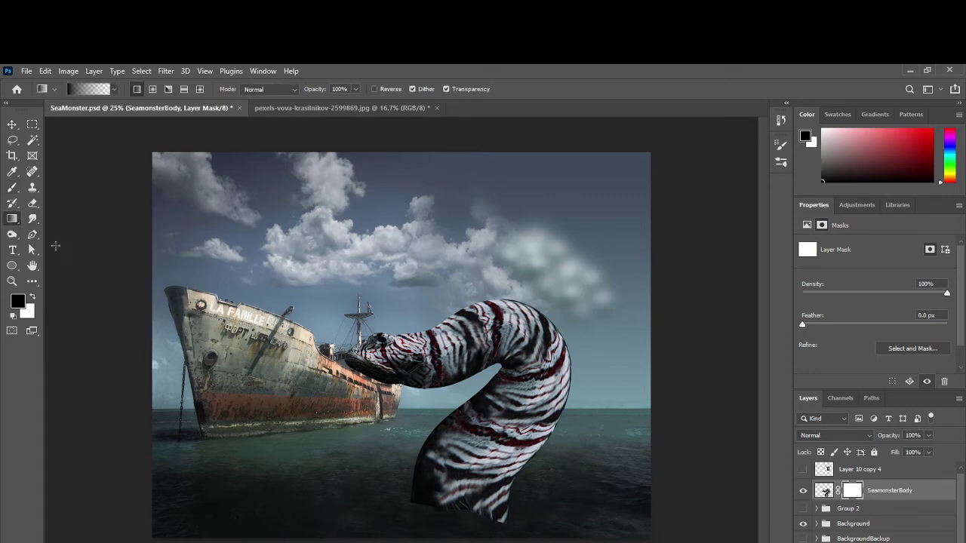
Step: Choose the Foreground to Transparent gradient preset from the Basics set
{"action": "left_click", "coordinate": [86, 89]}
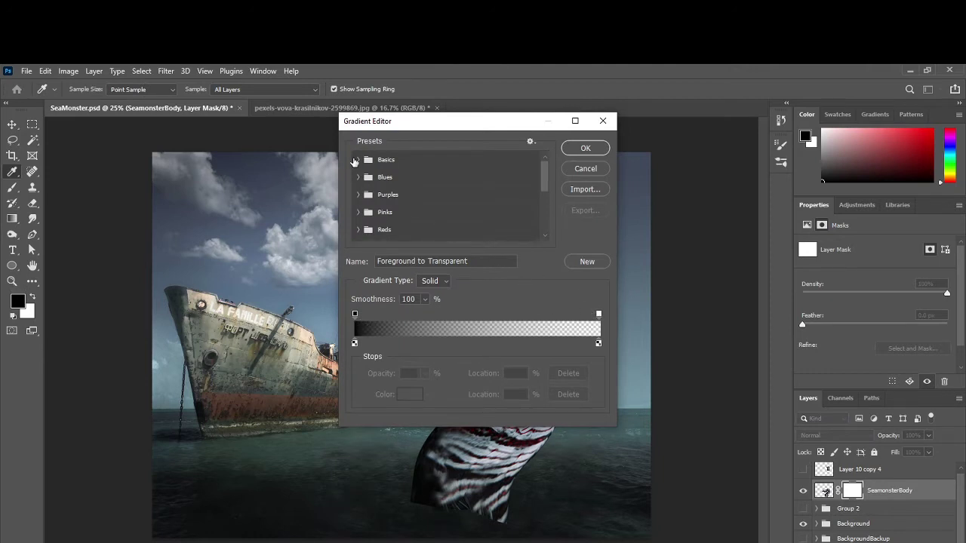
{"action": "left_click", "coordinate": [358, 160]}
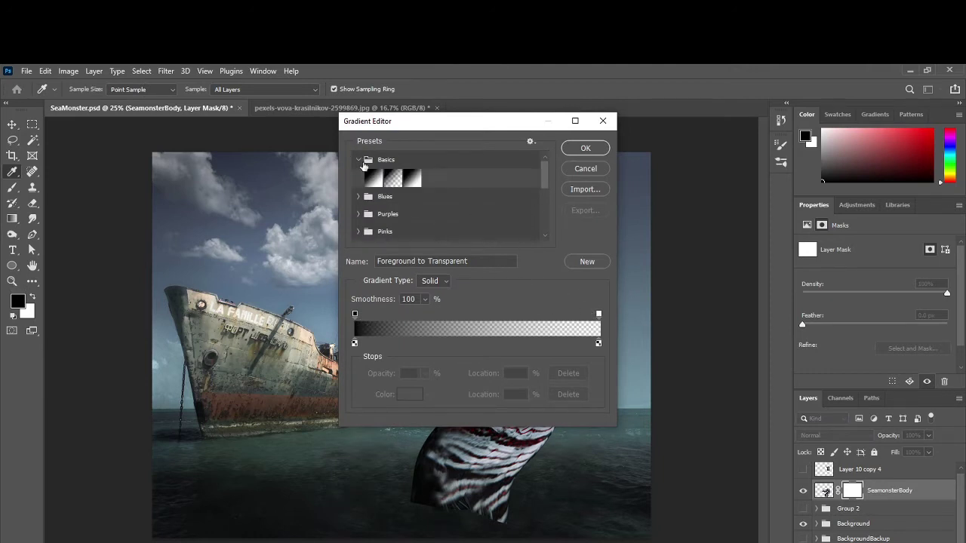
{"action": "left_click", "coordinate": [374, 177]}
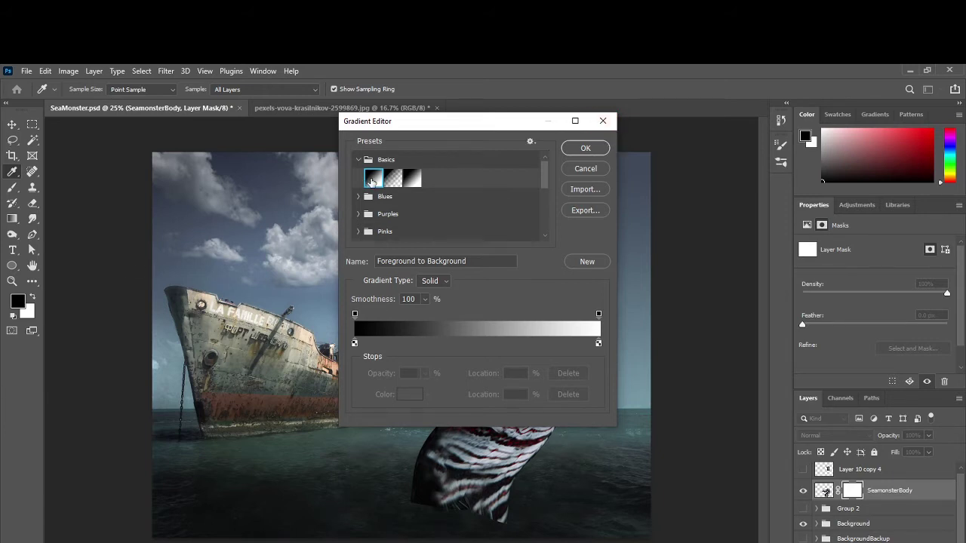
{"action": "left_click", "coordinate": [394, 178]}
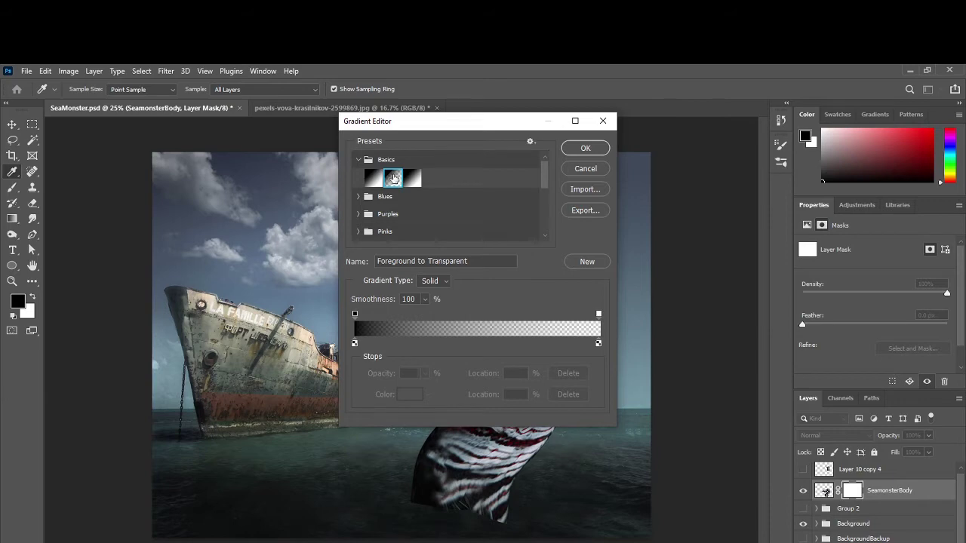
{"action": "left_click", "coordinate": [585, 148]}
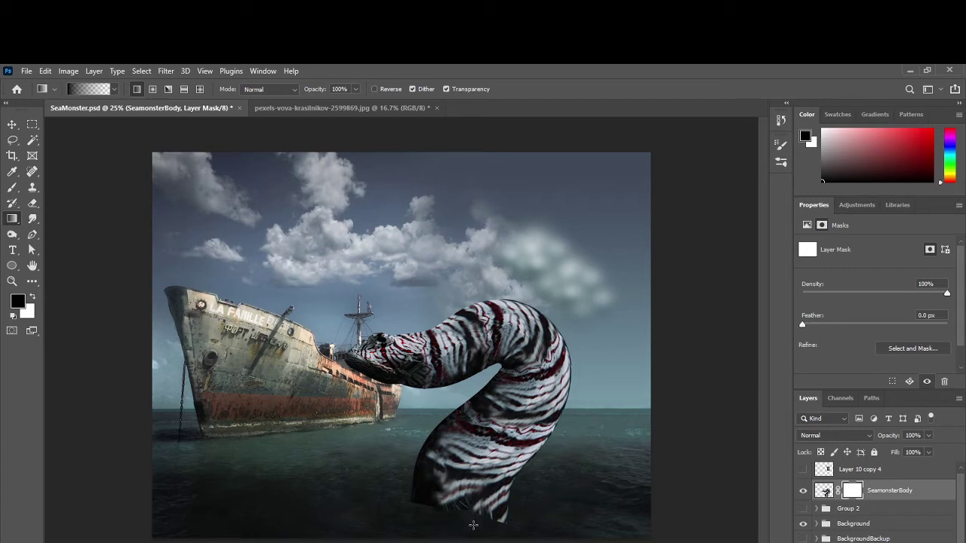
Step: Drag two gradients on the SeamonsterBody mask to fade the serpent's base into the water
{"action": "left_click_drag", "start_coordinate": [471, 522], "coordinate": [466, 476]}
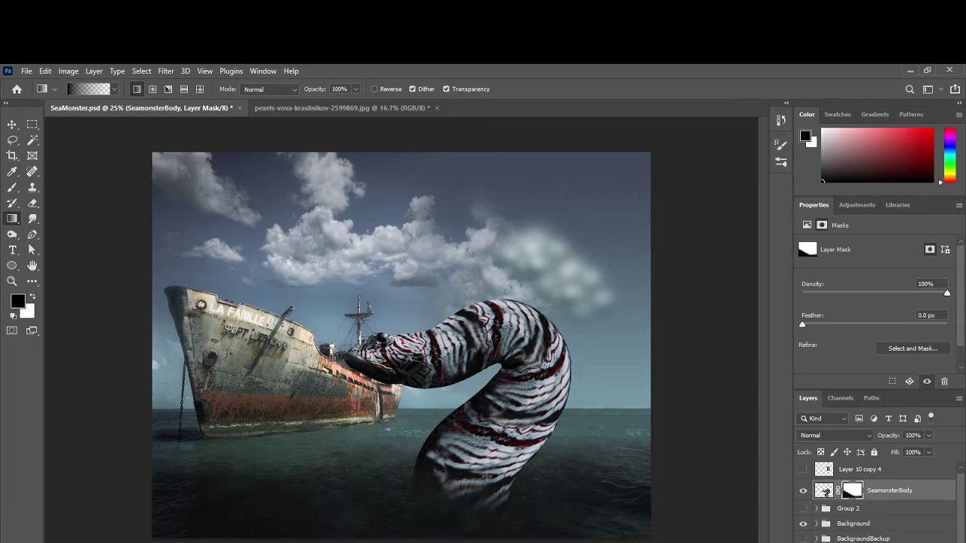
{"action": "left_click_drag", "start_coordinate": [486, 476], "coordinate": [458, 496]}
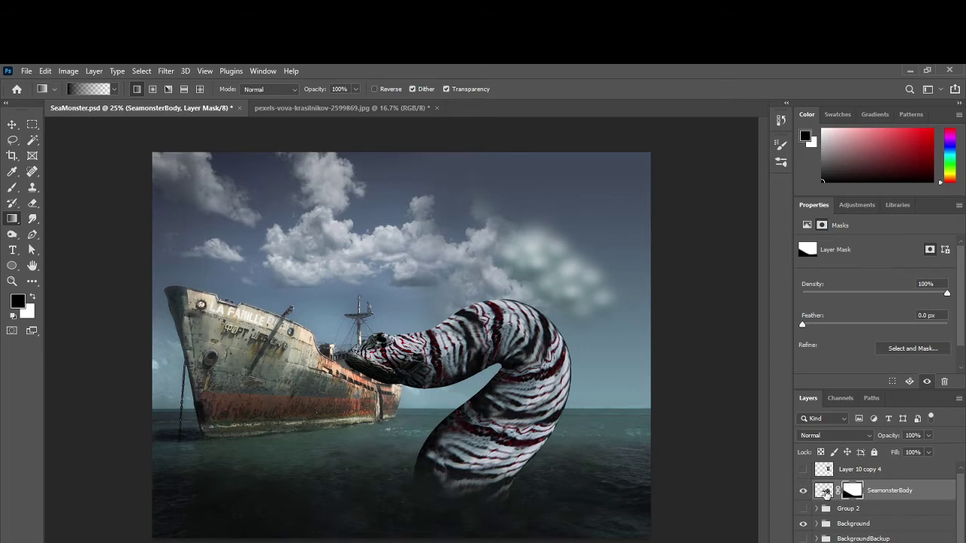
{"action": "left_click", "coordinate": [824, 491]}
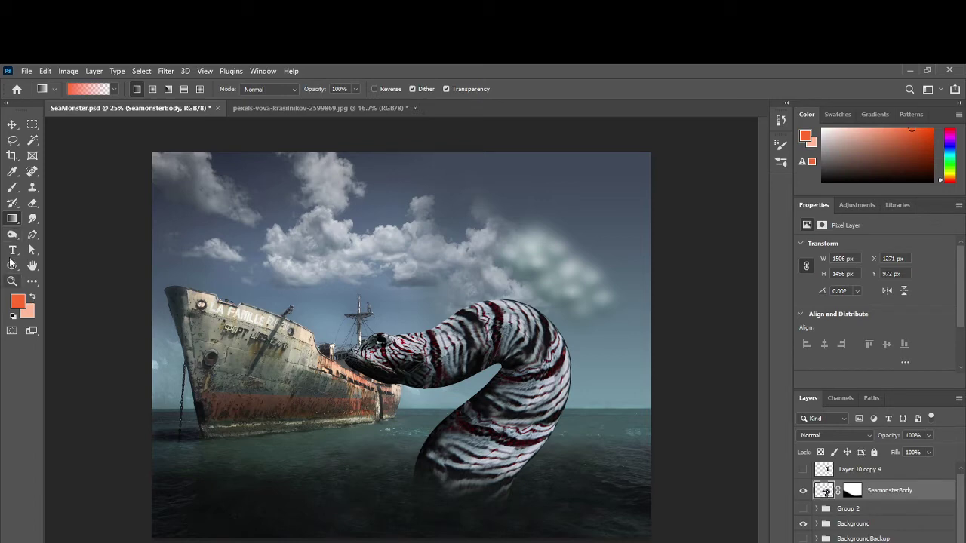
{"action": "left_click", "coordinate": [33, 234]}
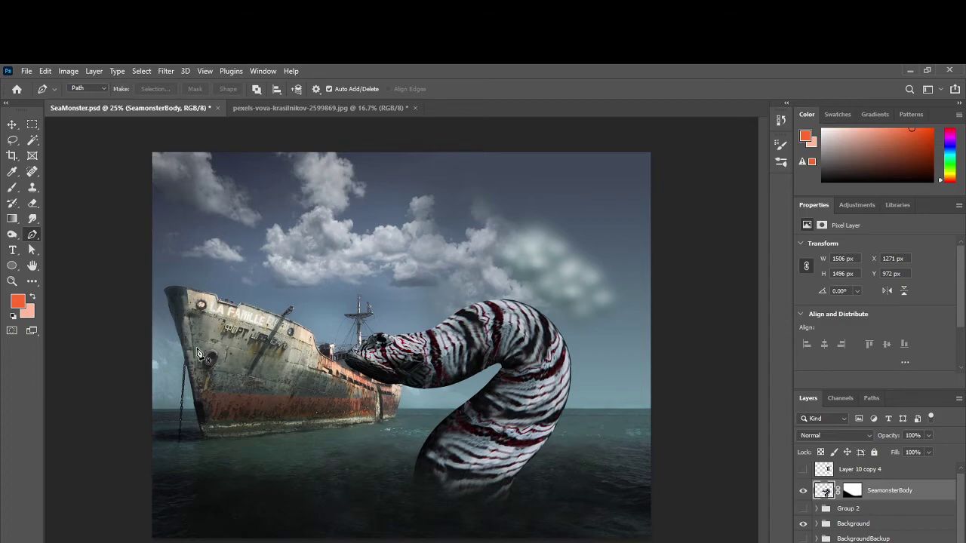
Step: At 100% zoom, trace a closed pen path around the serpent's lower jaw
{"action": "key", "text": "ctrl+plus"}
{"action": "key", "text": "ctrl+plus"}
{"action": "key", "text": "ctrl+plus"}
{"action": "key", "text": "ctrl+plus"}
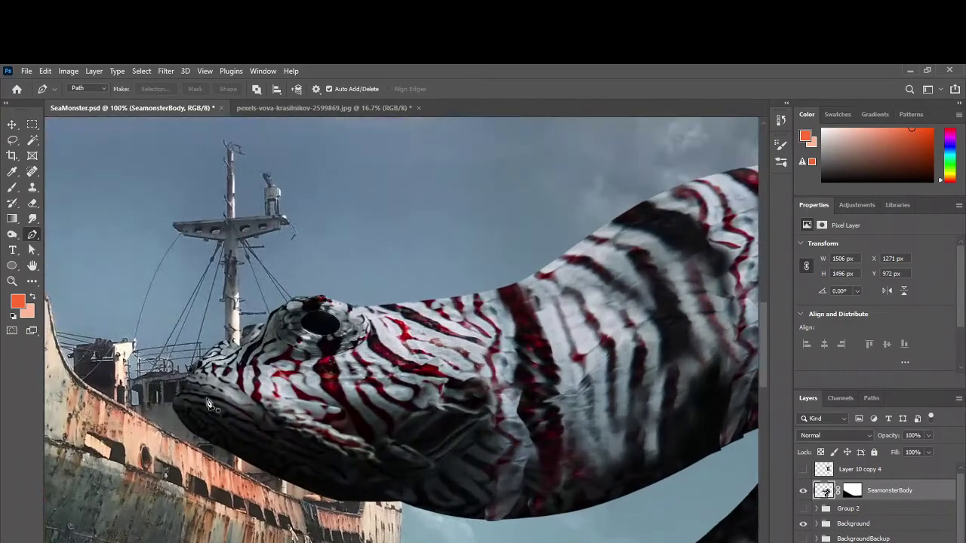
{"action": "left_click", "coordinate": [169, 416]}
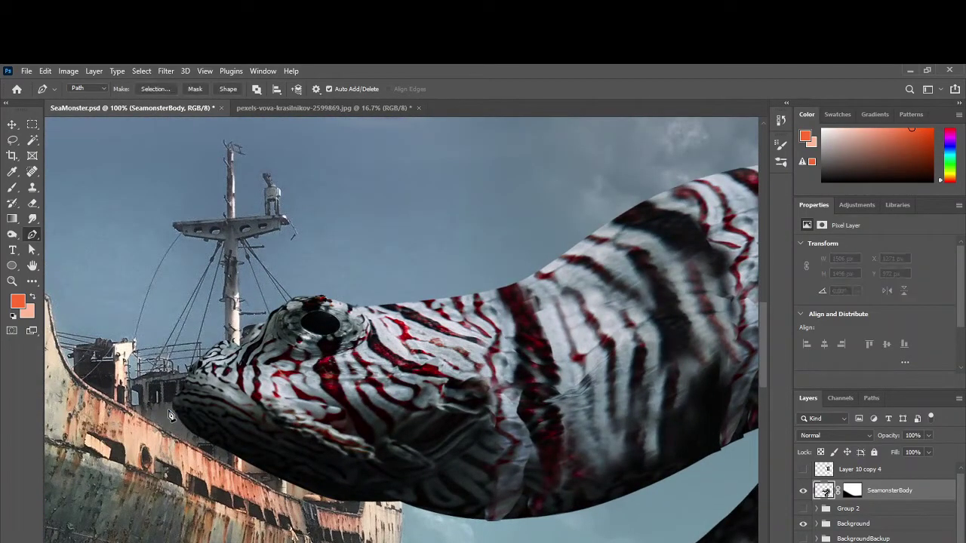
{"action": "left_click_drag", "start_coordinate": [180, 390], "coordinate": [193, 389]}
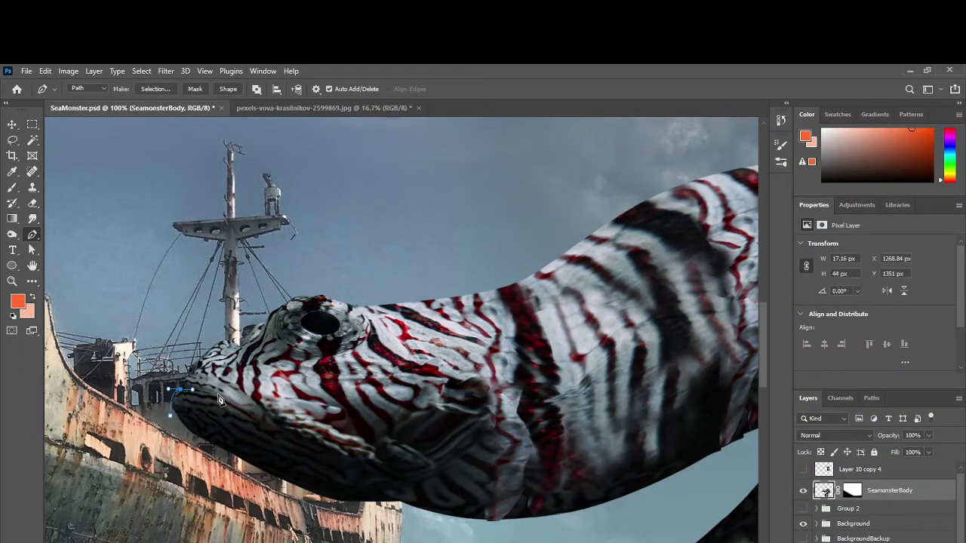
{"action": "left_click", "coordinate": [221, 396]}
{"action": "left_click_drag", "start_coordinate": [269, 431], "coordinate": [388, 466]}
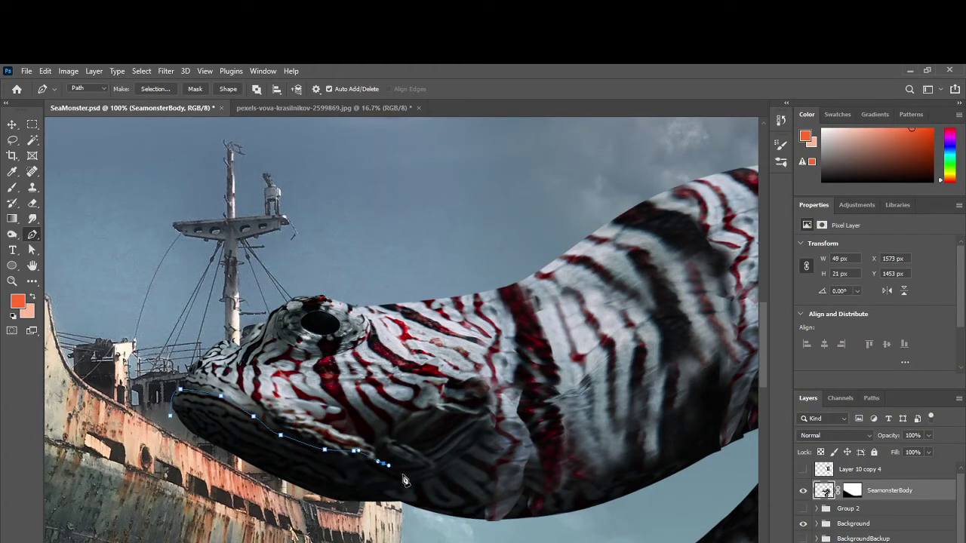
{"action": "left_click", "coordinate": [406, 477]}
{"action": "left_click", "coordinate": [387, 494]}
{"action": "left_click", "coordinate": [326, 503]}
{"action": "left_click", "coordinate": [246, 487]}
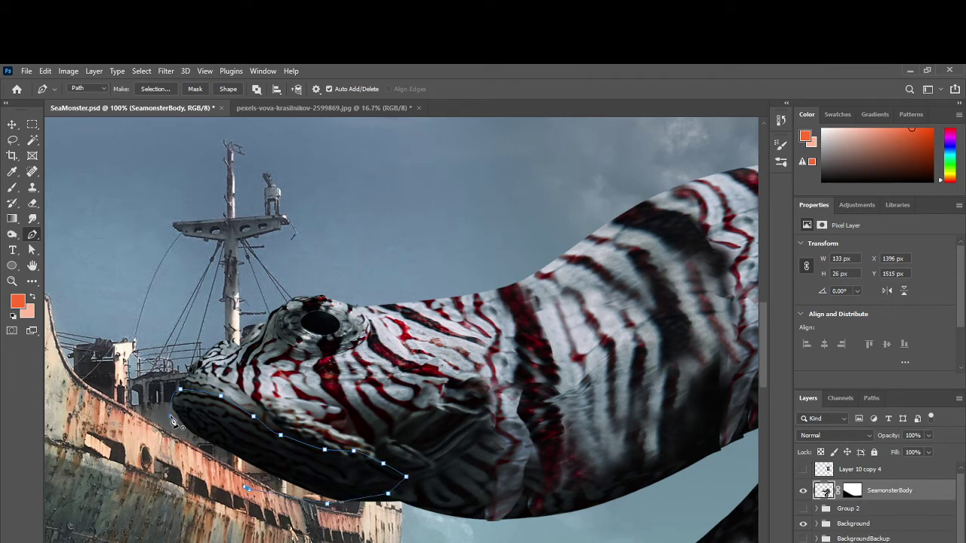
{"action": "left_click", "coordinate": [172, 418]}
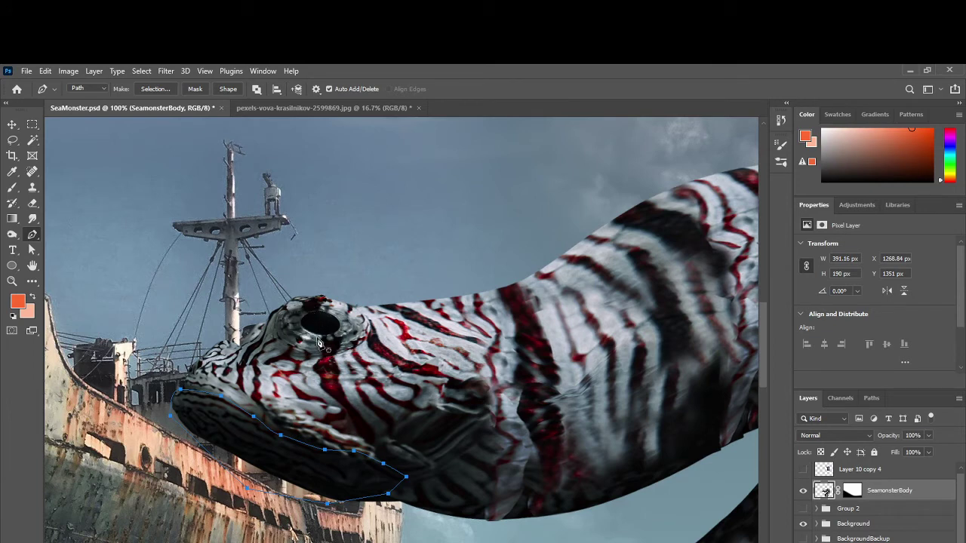
Step: Convert the jaw path to a selection with 0 px feather and target the SeamonsterBody mask
{"action": "right_click", "coordinate": [211, 436]}
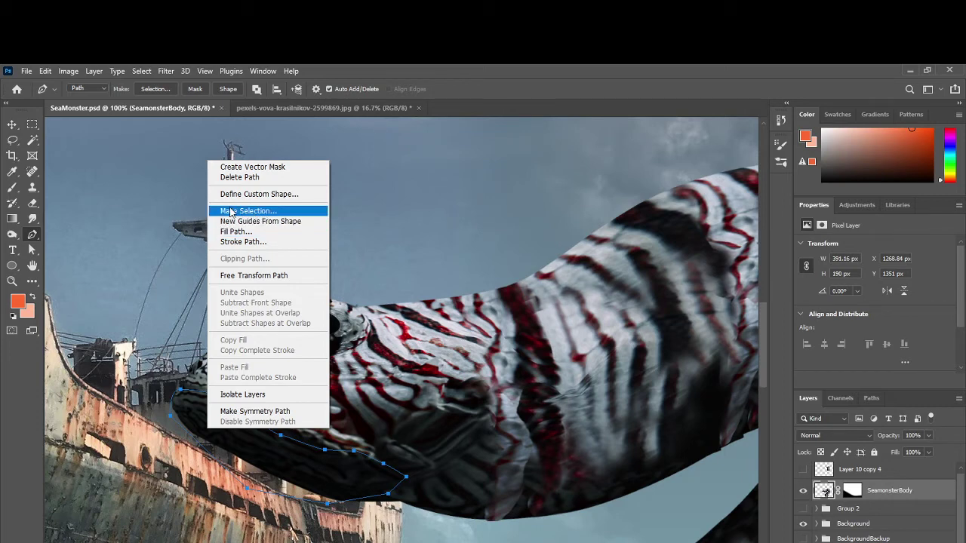
{"action": "left_click", "coordinate": [633, 70]}
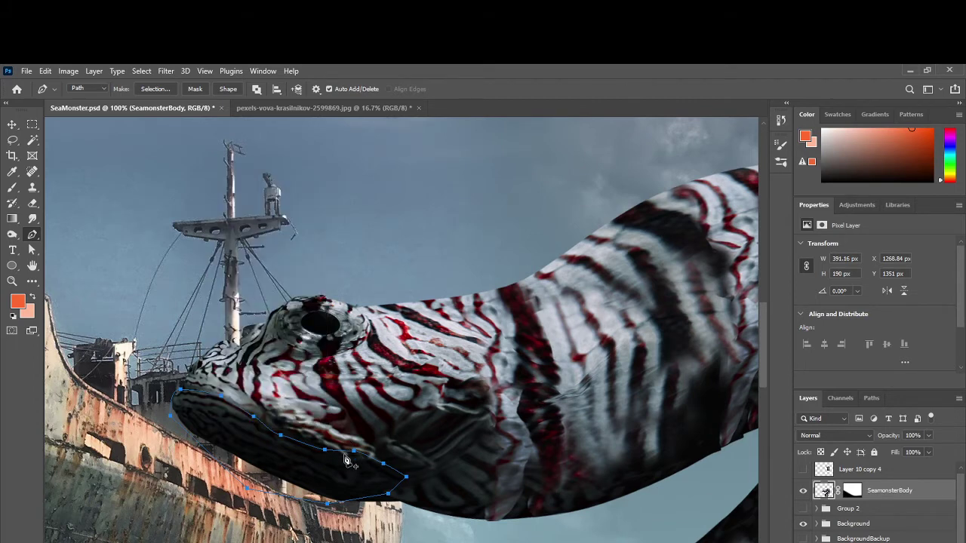
{"action": "right_click", "coordinate": [291, 464]}
{"action": "left_click", "coordinate": [317, 235]}
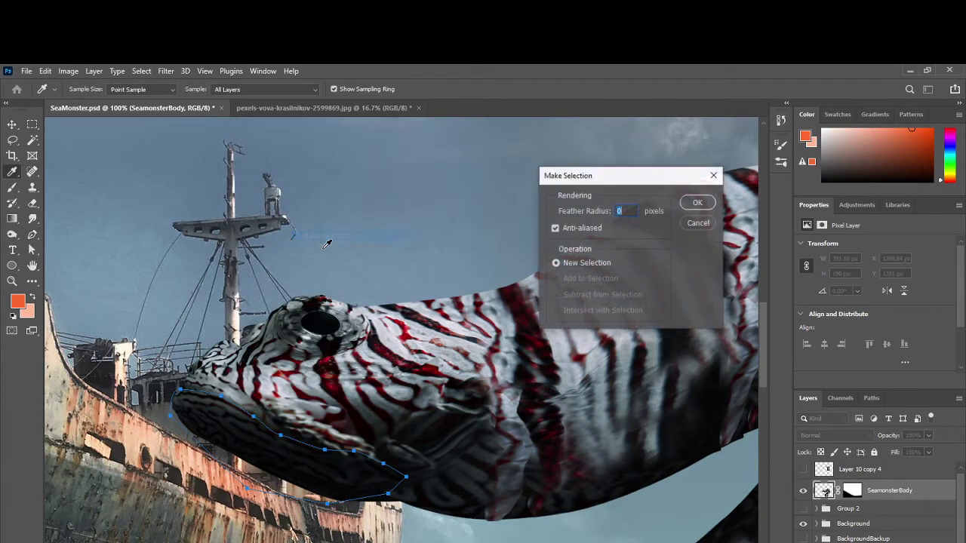
{"action": "left_click", "coordinate": [698, 203]}
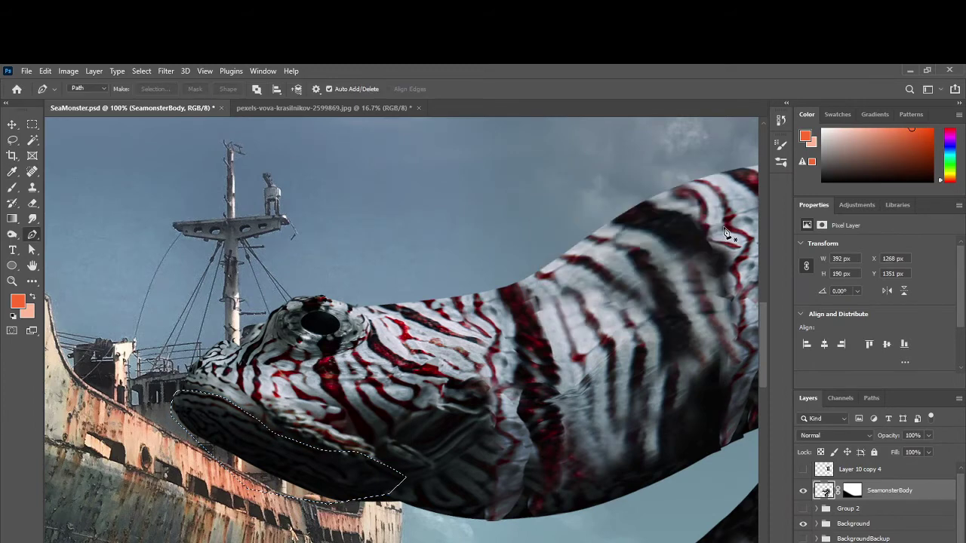
{"action": "left_click", "coordinate": [851, 492]}
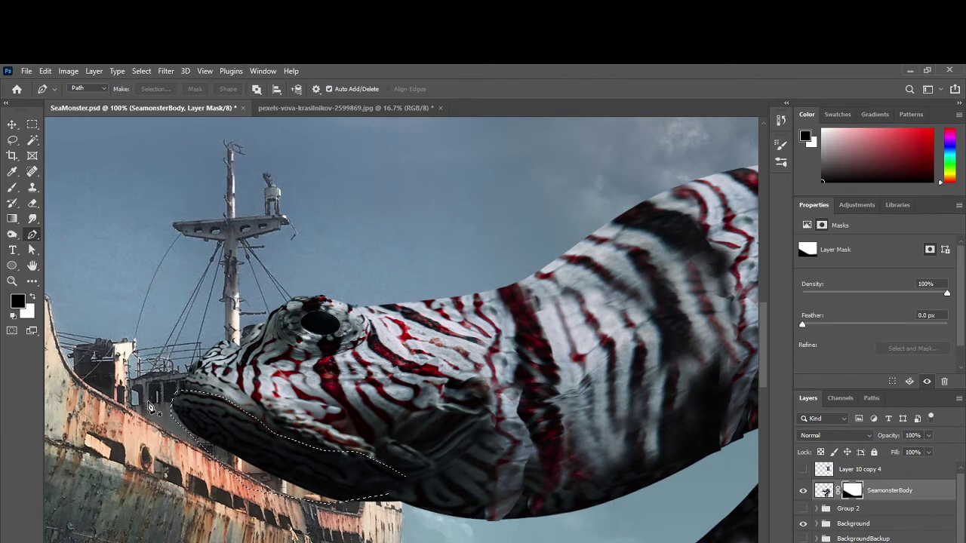
Step: Copy the selected jaw onto its own layer, Layer 8, and check it
{"action": "key", "text": "ctrl+j"}
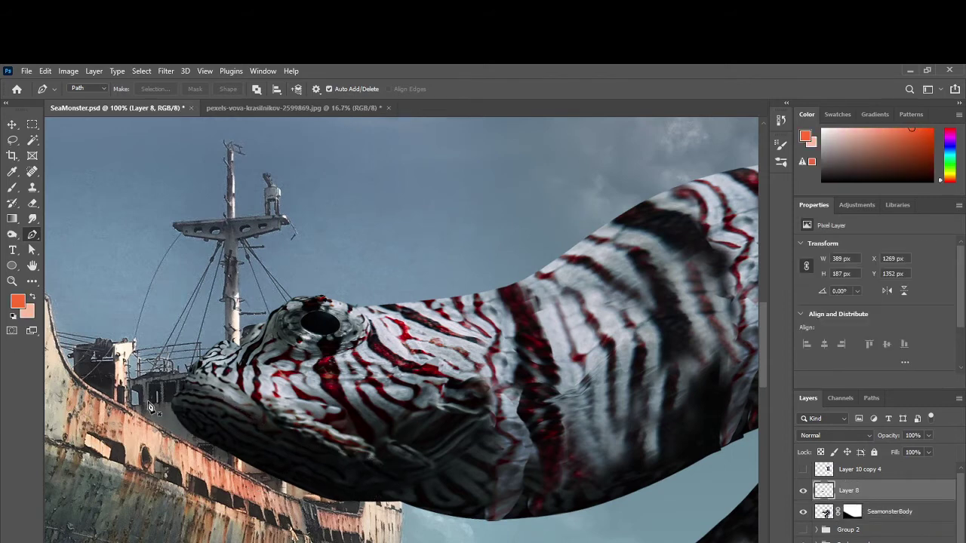
{"action": "left_click", "coordinate": [805, 512]}
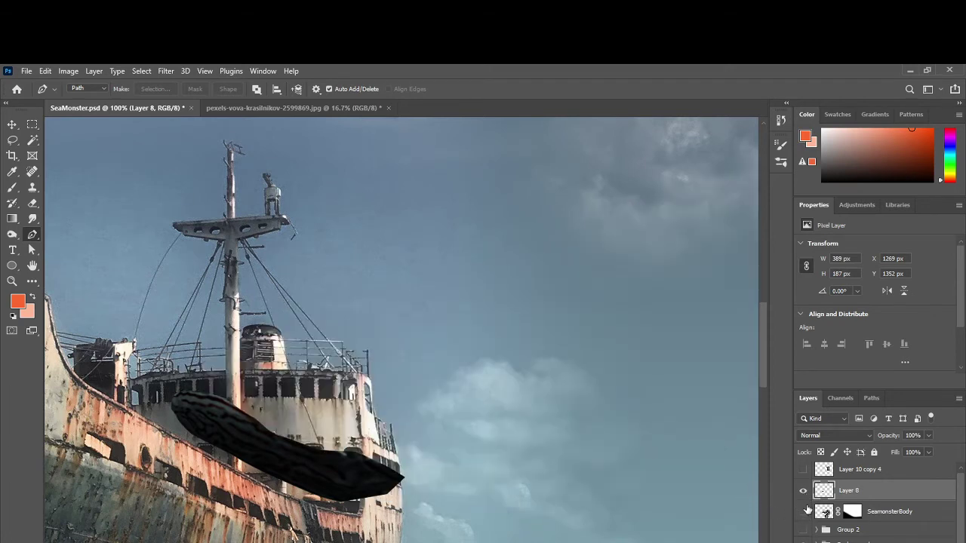
{"action": "left_click", "coordinate": [804, 513]}
Step: Reload the Work Path as a selection and apply it to the SeamonsterBody mask with Layer 8 hidden
{"action": "left_click", "coordinate": [871, 398]}
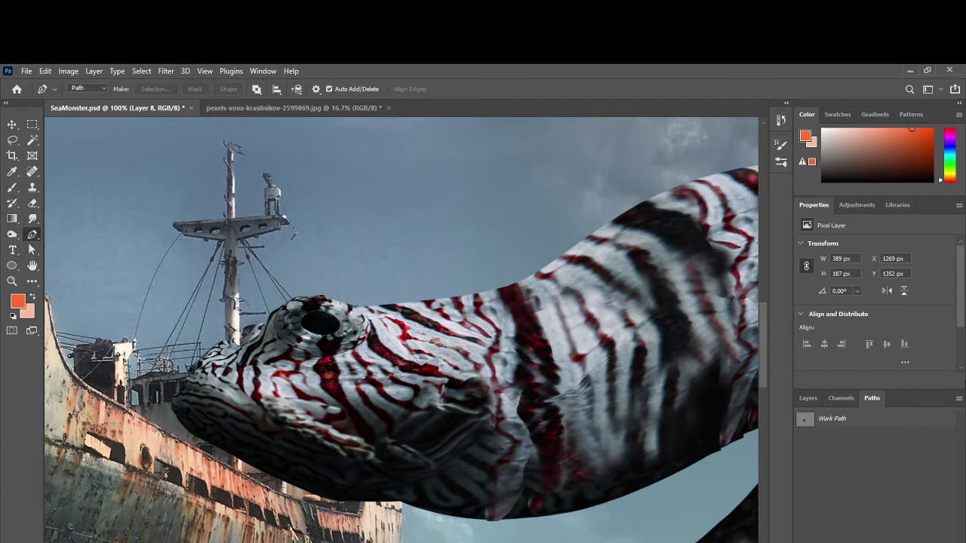
{"action": "left_click", "coordinate": [834, 424]}
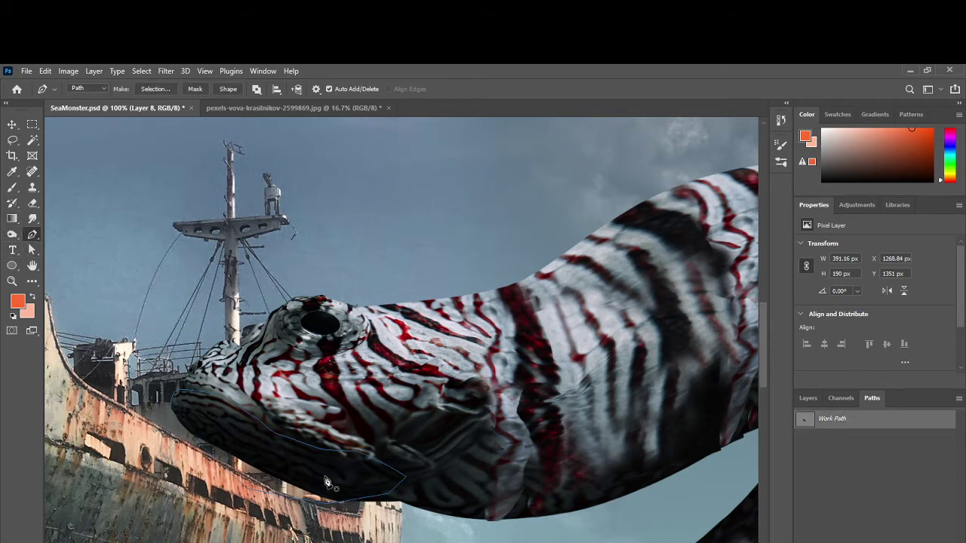
{"action": "right_click", "coordinate": [277, 453]}
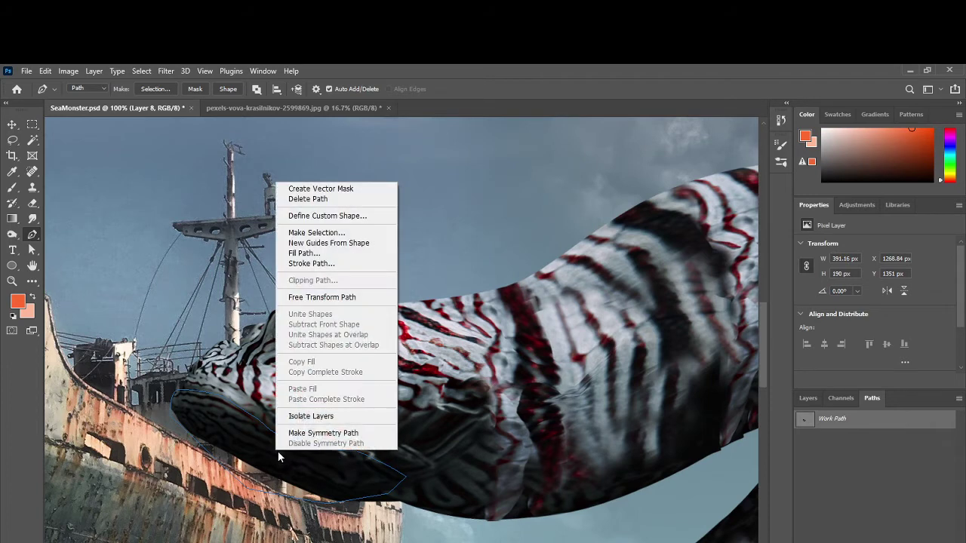
{"action": "left_click", "coordinate": [304, 234]}
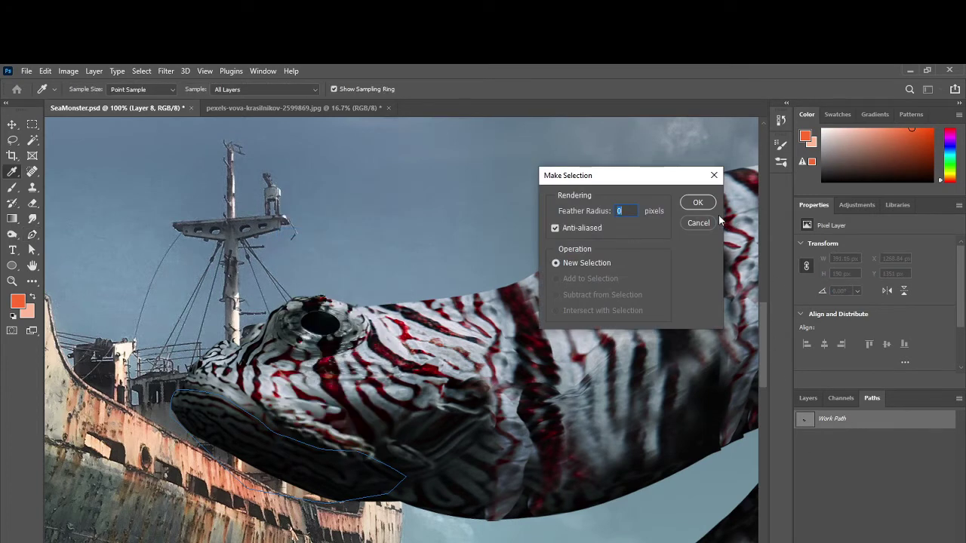
{"action": "left_click", "coordinate": [698, 203]}
{"action": "left_click", "coordinate": [807, 398]}
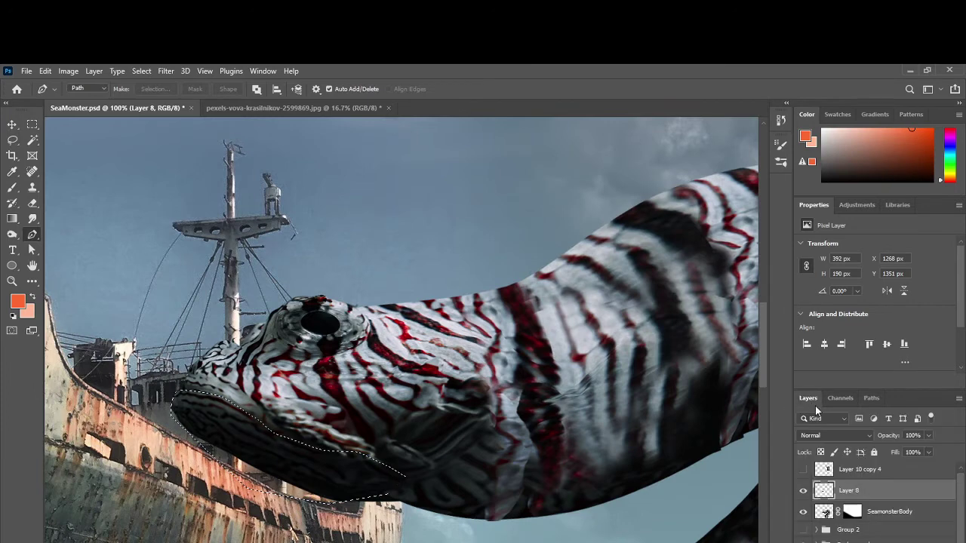
{"action": "left_click", "coordinate": [851, 512]}
{"action": "left_click", "coordinate": [803, 490]}
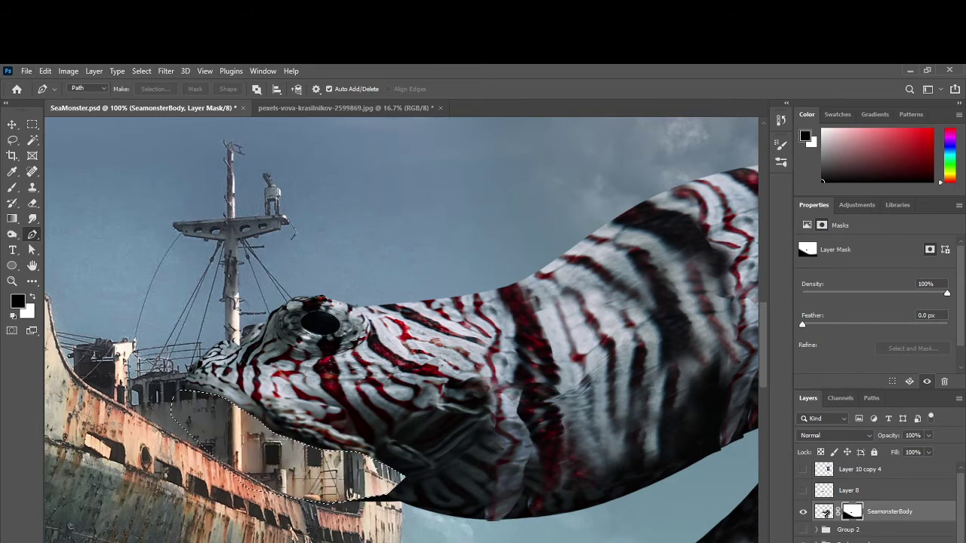
{"action": "key", "text": "ctrl+d"}
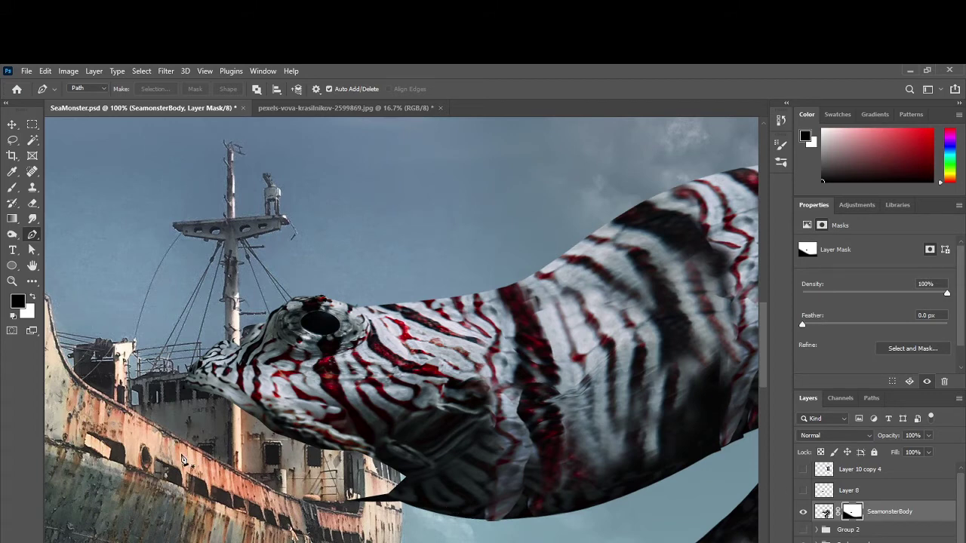
Step: Paint out the dark leftover edge below the head with a small brush on the mask
{"action": "key", "text": "b"}
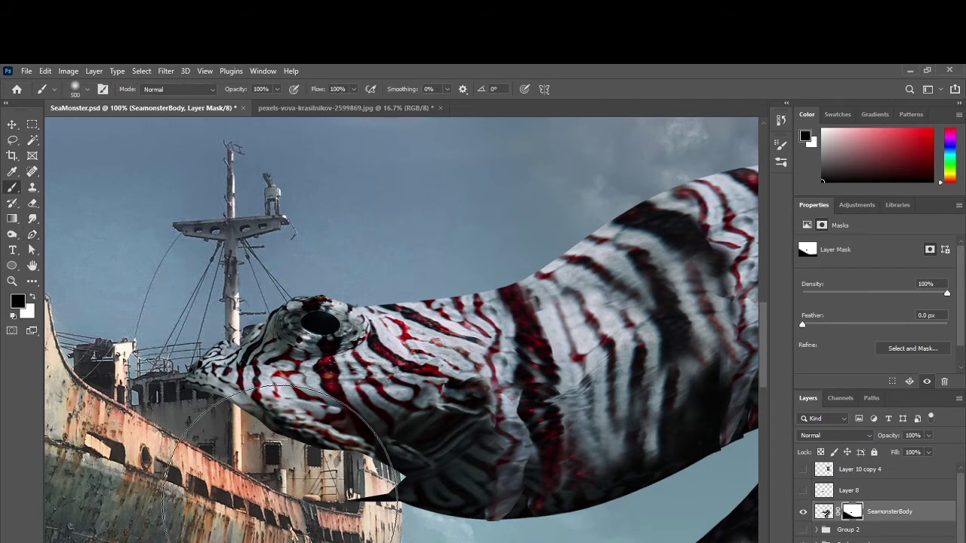
{"action": "key", "text": "bracketleft"}
{"action": "key", "text": "bracketleft"}
{"action": "key", "text": "bracketleft"}
{"action": "key", "text": "bracketleft"}
{"action": "key", "text": "bracketleft"}
{"action": "key", "text": "bracketleft"}
{"action": "key", "text": "bracketleft"}
{"action": "key", "text": "bracketleft"}
{"action": "key", "text": "bracketleft"}
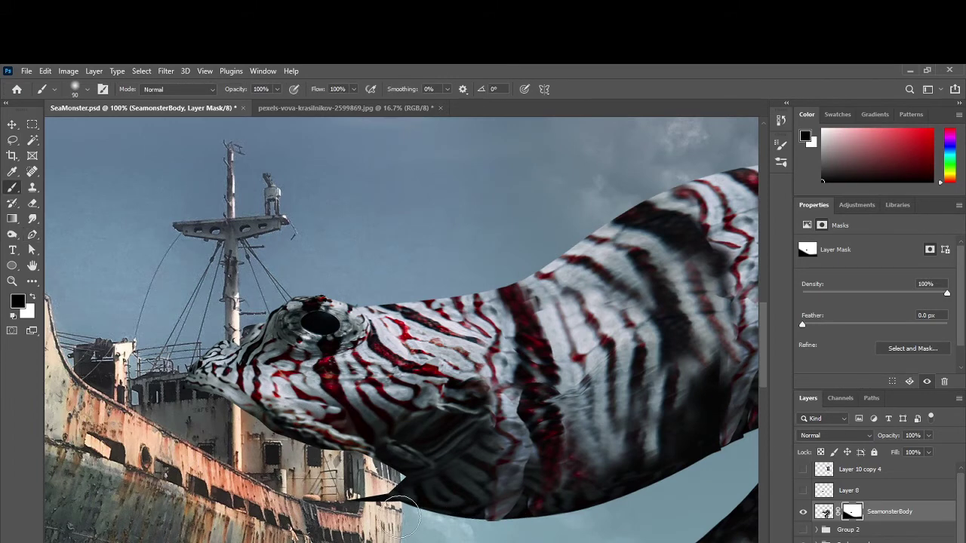
{"action": "key", "text": "bracketleft"}
{"action": "key", "text": "bracketleft"}
{"action": "key", "text": "bracketleft"}
{"action": "key", "text": "bracketleft"}
{"action": "key", "text": "bracketleft"}
{"action": "mouse_move", "coordinate": [332, 501]}
{"action": "left_mouse_down"}
{"action": "mouse_move", "coordinate": [392, 483]}
{"action": "mouse_move", "coordinate": [384, 504]}
{"action": "left_mouse_up"}
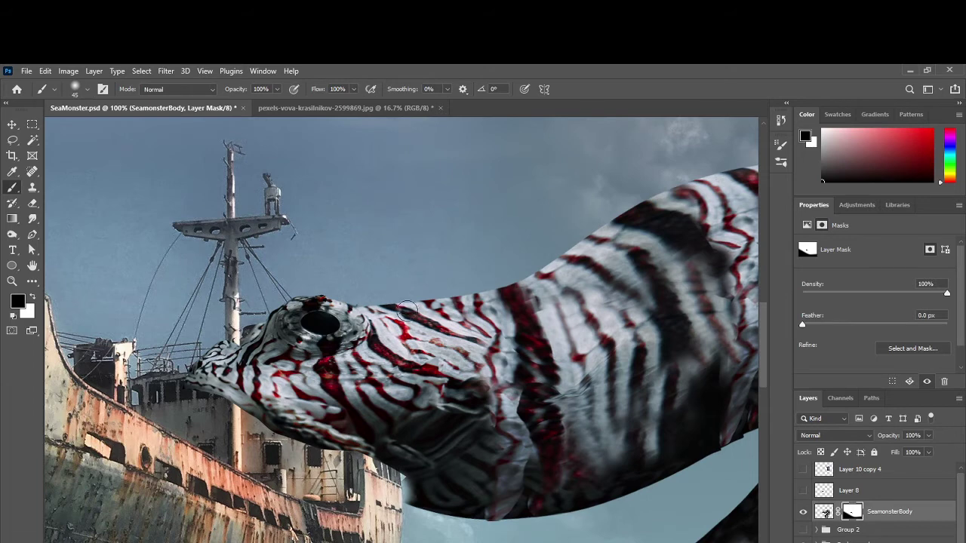
Step: Paint white on the body mask to restore the area under the head, then show Layer 8
{"action": "left_click", "coordinate": [879, 490]}
{"action": "left_click", "coordinate": [803, 490]}
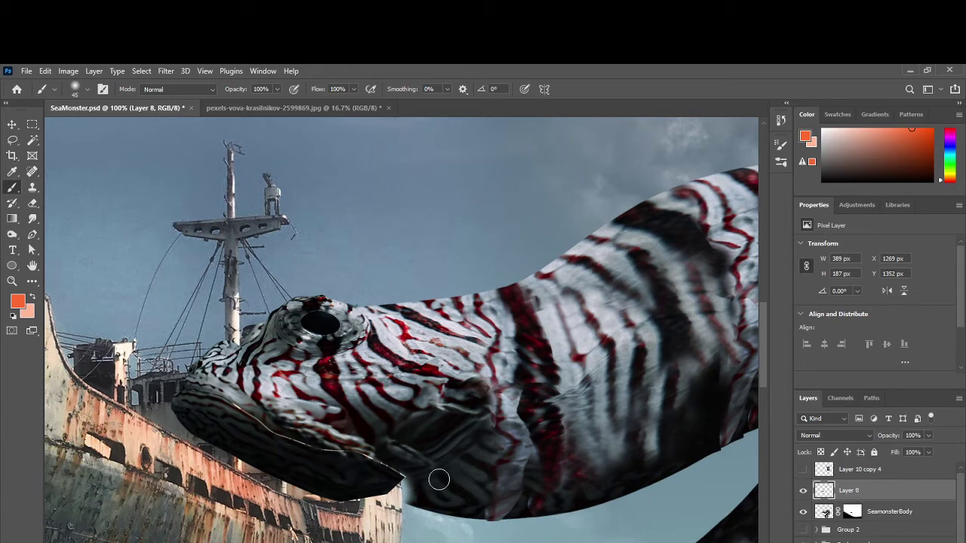
{"action": "left_click", "coordinate": [803, 491]}
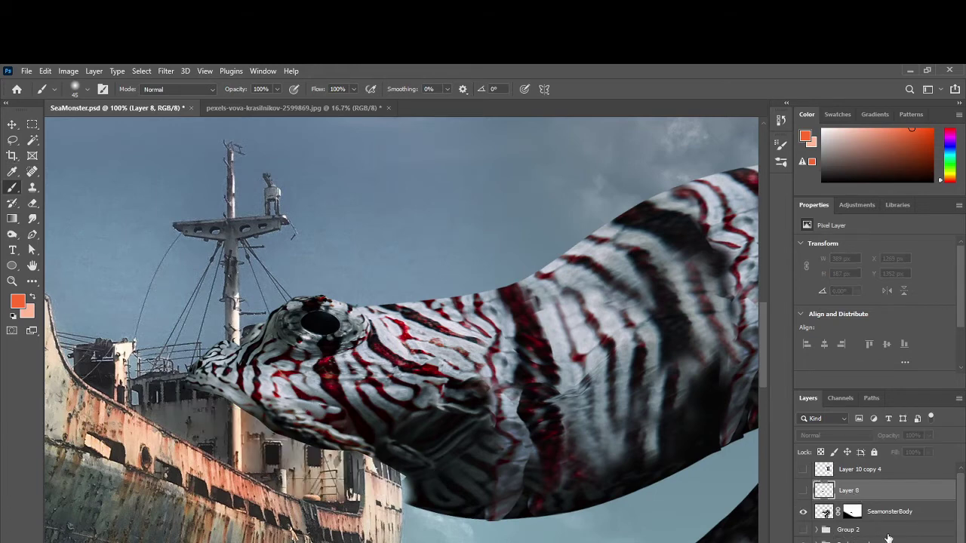
{"action": "left_click", "coordinate": [851, 513]}
{"action": "key", "text": "d"}
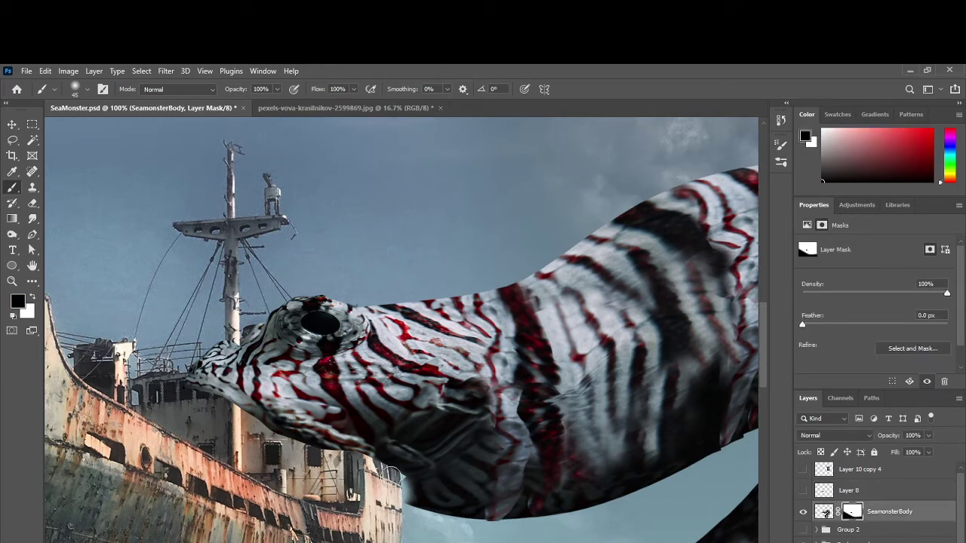
{"action": "left_click", "coordinate": [29, 297]}
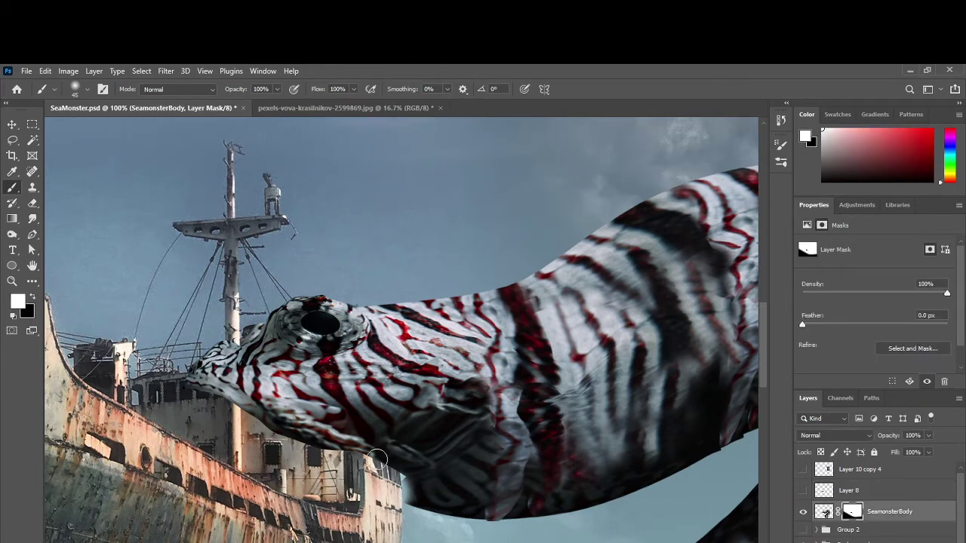
{"action": "mouse_move", "coordinate": [377, 460]}
{"action": "left_mouse_down"}
{"action": "mouse_move", "coordinate": [378, 486]}
{"action": "mouse_move", "coordinate": [388, 476]}
{"action": "mouse_move", "coordinate": [399, 482]}
{"action": "mouse_move", "coordinate": [358, 480]}
{"action": "mouse_move", "coordinate": [363, 464]}
{"action": "mouse_move", "coordinate": [347, 487]}
{"action": "mouse_move", "coordinate": [357, 475]}
{"action": "mouse_move", "coordinate": [346, 463]}
{"action": "mouse_move", "coordinate": [343, 477]}
{"action": "mouse_move", "coordinate": [352, 482]}
{"action": "mouse_move", "coordinate": [336, 446]}
{"action": "left_mouse_up"}
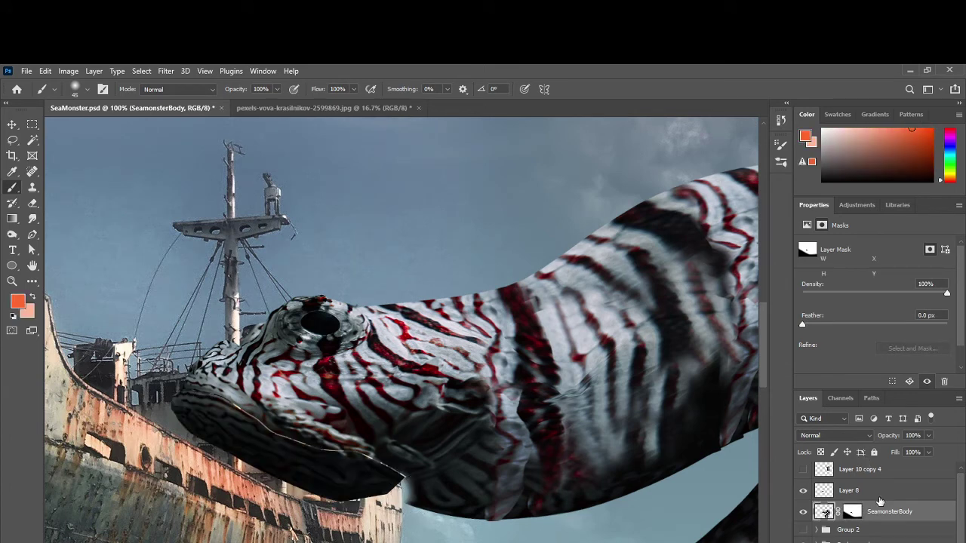
{"action": "left_click", "coordinate": [849, 490]}
{"action": "left_click", "coordinate": [12, 124]}
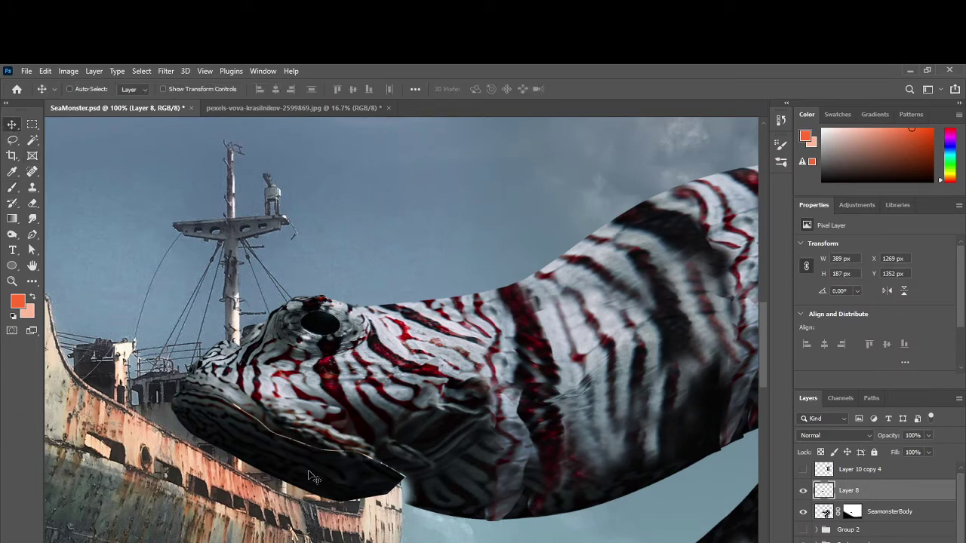
Step: Pivot the jaw on its hinge and swing it down about 54 degrees
{"action": "mouse_move", "coordinate": [314, 478]}
{"action": "left_mouse_down"}
{"action": "mouse_move", "coordinate": [167, 493]}
{"action": "mouse_move", "coordinate": [318, 489]}
{"action": "mouse_move", "coordinate": [296, 483]}
{"action": "mouse_move", "coordinate": [293, 496]}
{"action": "mouse_move", "coordinate": [324, 479]}
{"action": "left_mouse_up"}
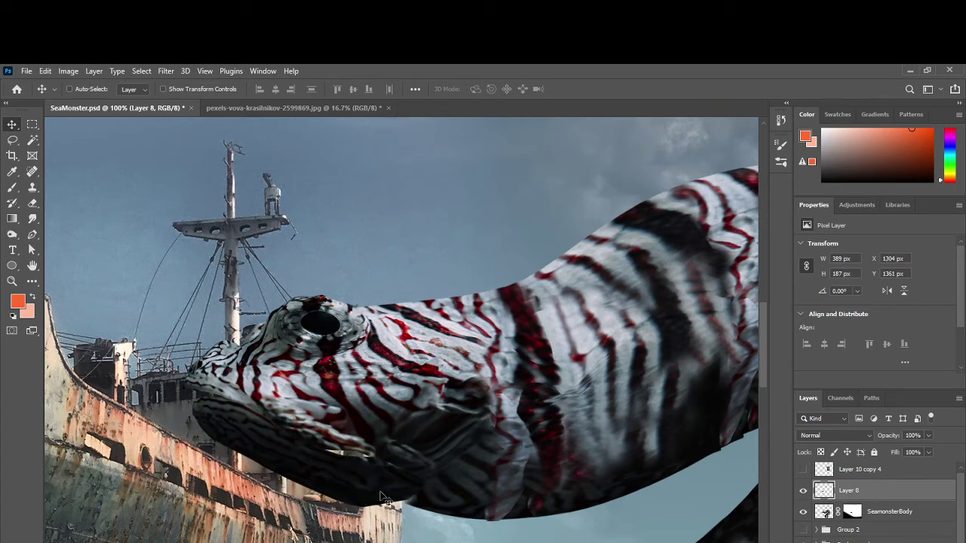
{"action": "key", "text": "ctrl"}
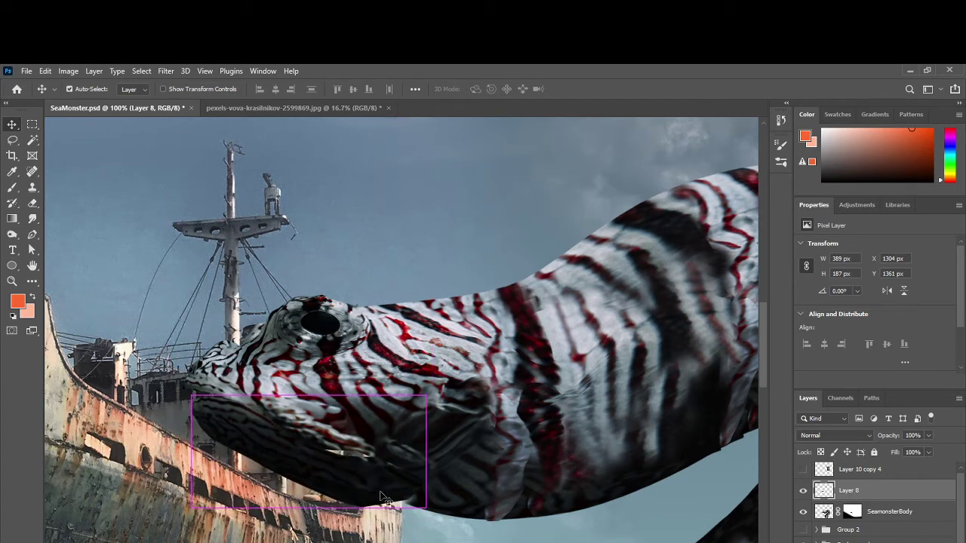
{"action": "key", "text": "ctrl+t"}
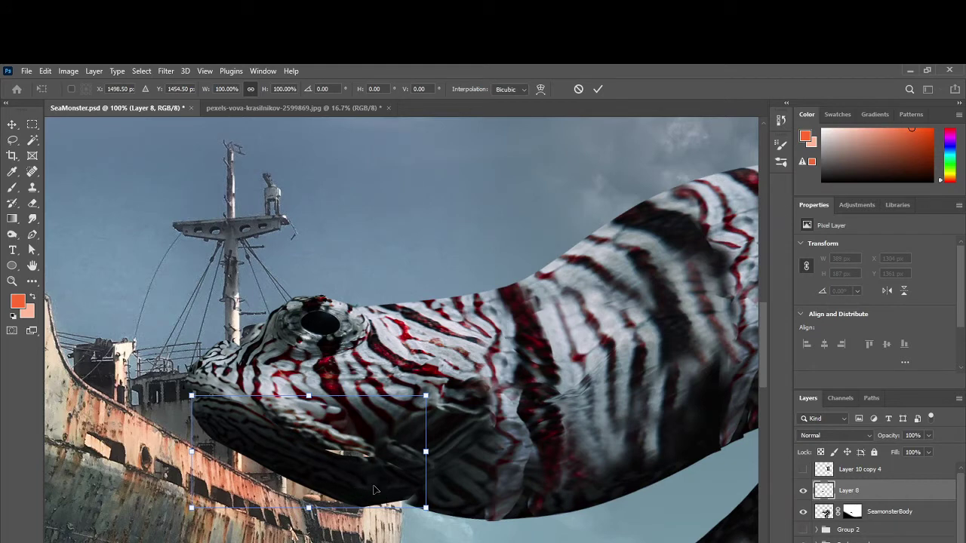
{"action": "left_click_drag", "start_coordinate": [442, 385], "coordinate": [332, 294]}
{"action": "key", "text": "ctrl+z"}
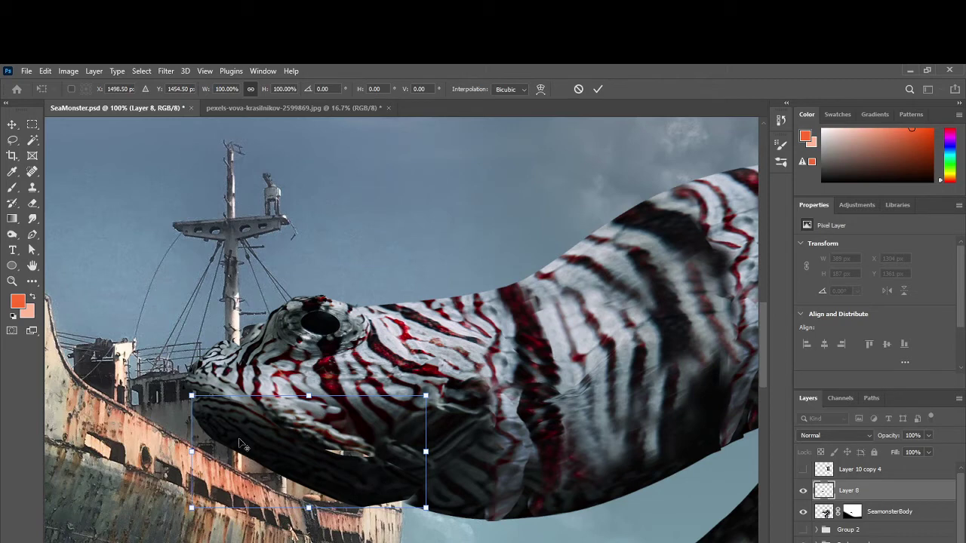
{"action": "mouse_move", "coordinate": [381, 485]}
{"action": "left_mouse_down"}
{"action": "mouse_move", "coordinate": [403, 483]}
{"action": "mouse_move", "coordinate": [395, 482]}
{"action": "left_mouse_up"}
{"action": "left_click_drag", "start_coordinate": [435, 380], "coordinate": [324, 361]}
{"action": "left_click_drag", "start_coordinate": [355, 482], "coordinate": [372, 448]}
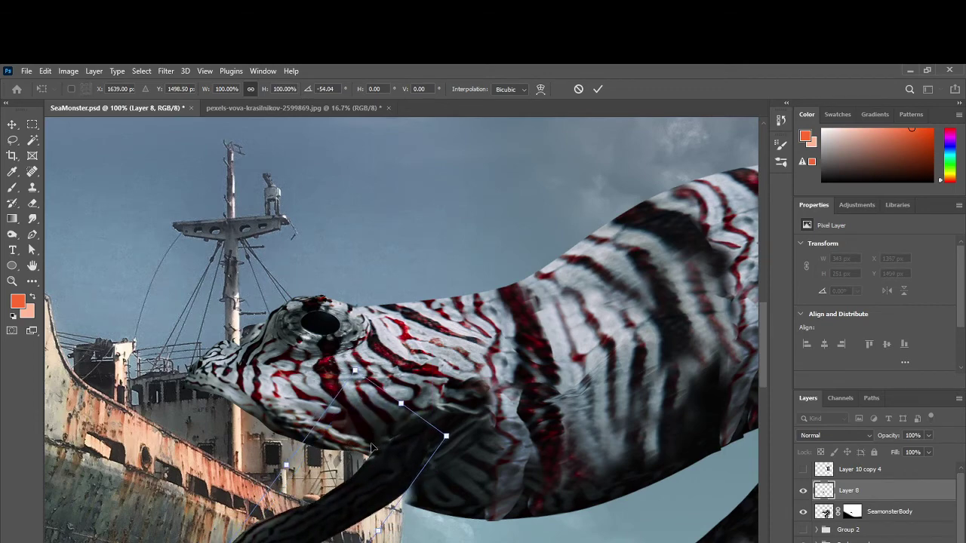
Step: Swing the jaw further down so the mouth hangs open, lift it to meet the head, and apply
{"action": "key", "text": "ctrl+0"}
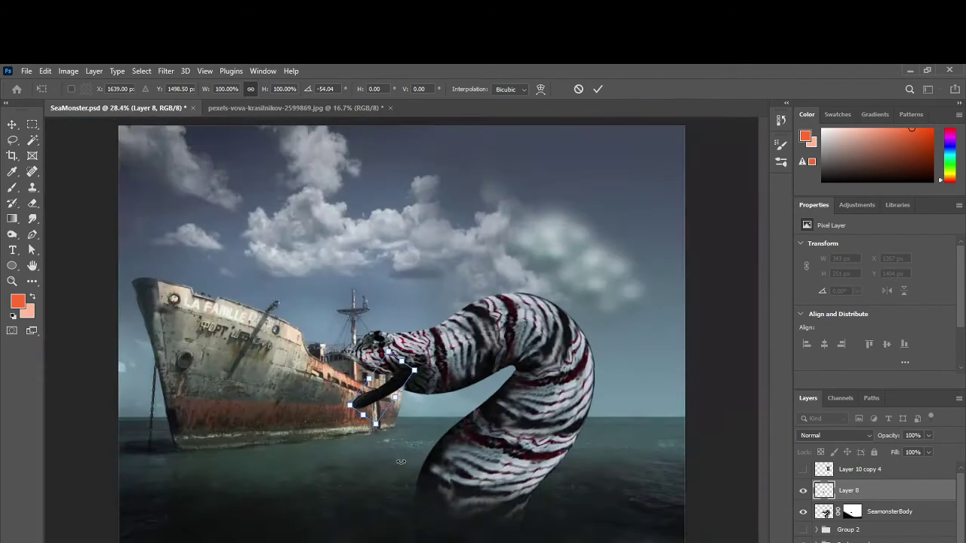
{"action": "key", "text": "ctrl+minus"}
{"action": "key", "text": "ctrl+plus"}
{"action": "key", "text": "ctrl+plus"}
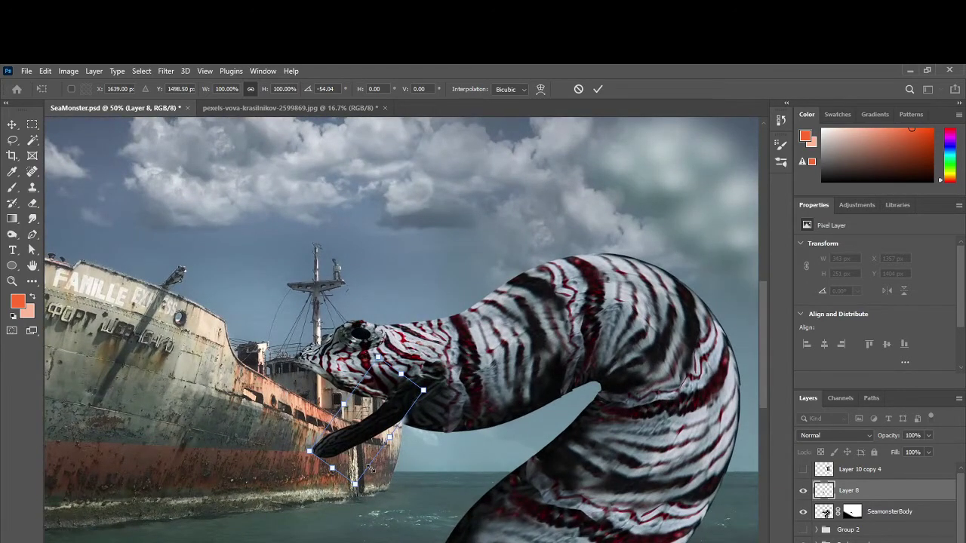
{"action": "left_click_drag", "start_coordinate": [370, 508], "coordinate": [470, 494]}
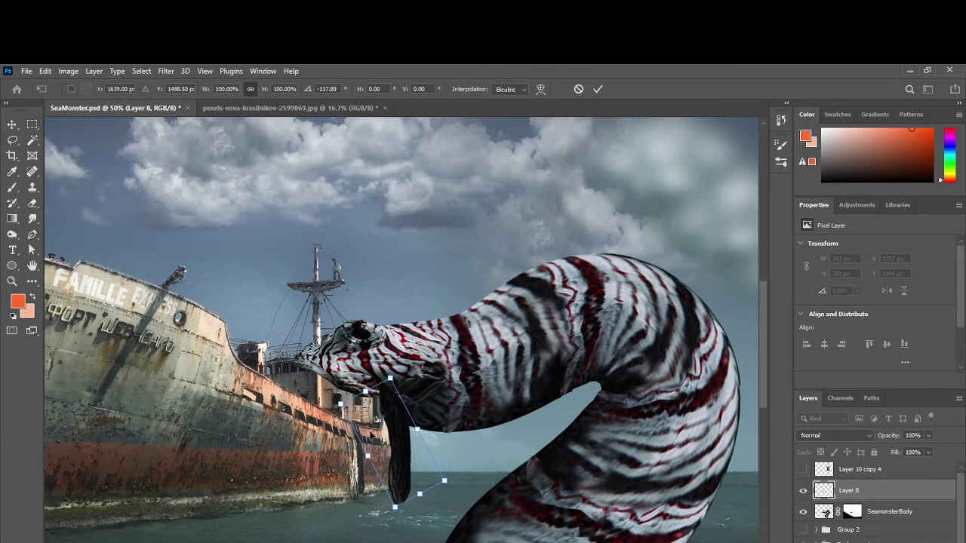
{"action": "left_click_drag", "start_coordinate": [397, 439], "coordinate": [392, 424]}
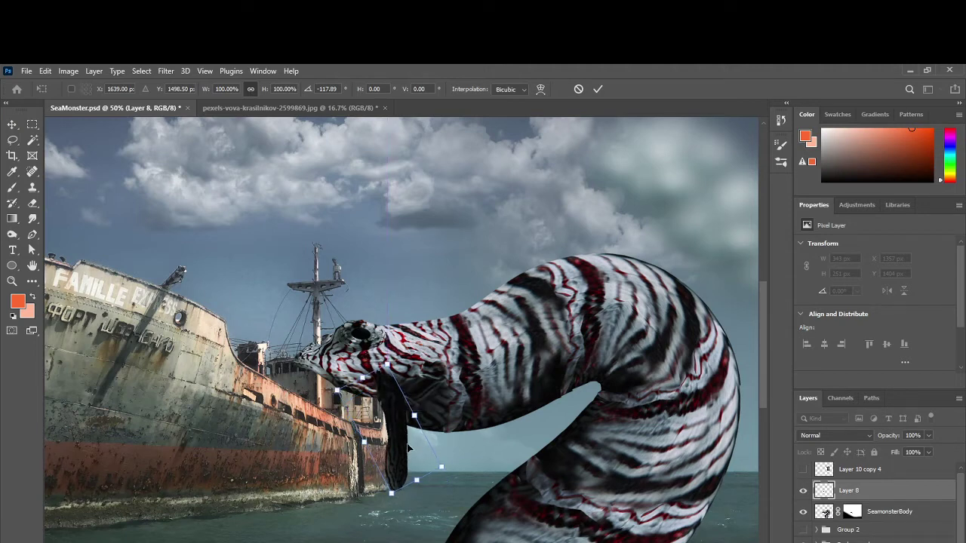
{"action": "key", "text": "Return"}
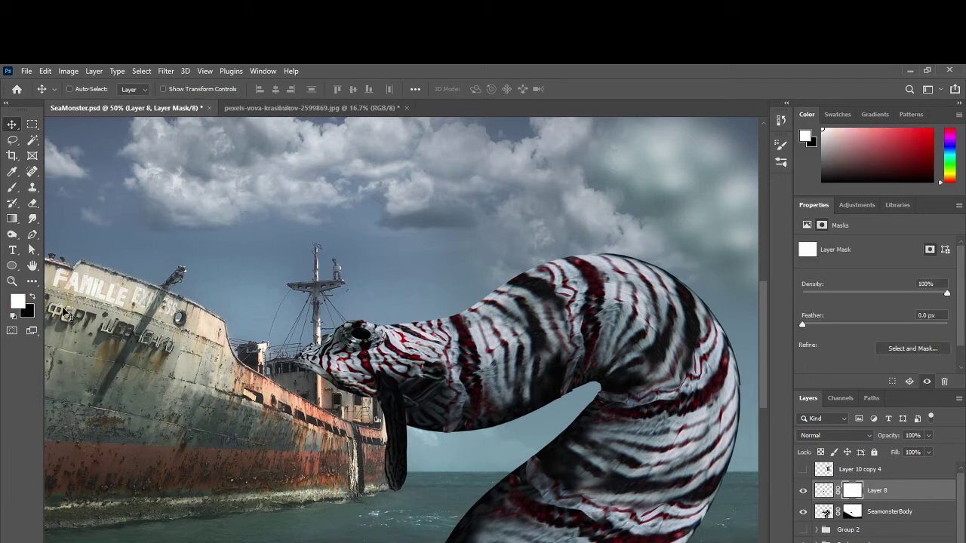
Step: Paint black with a 150 px brush on Layer 8's mask to hide the jaw top at the throat
{"action": "key", "text": "b"}
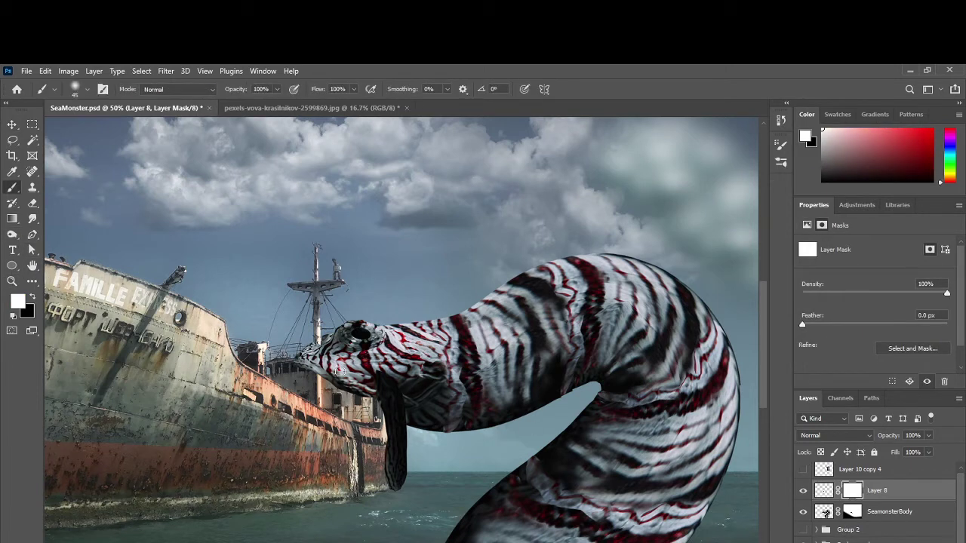
{"action": "key", "text": "bracketright"}
{"action": "key", "text": "bracketright"}
{"action": "key", "text": "bracketright"}
{"action": "key", "text": "bracketright"}
{"action": "key", "text": "bracketright"}
{"action": "key", "text": "bracketright"}
{"action": "key", "text": "bracketright"}
{"action": "key", "text": "bracketright"}
{"action": "left_click", "coordinate": [30, 301]}
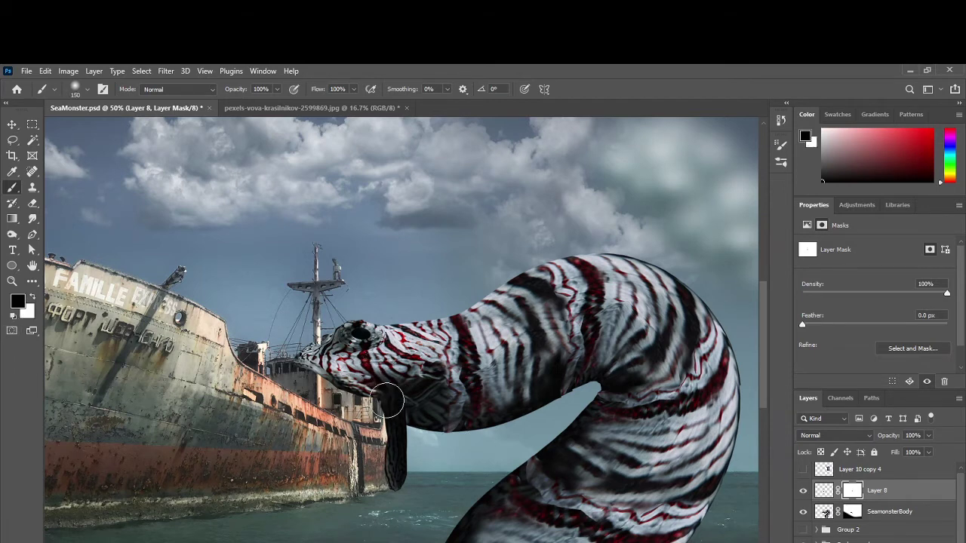
{"action": "mouse_move", "coordinate": [401, 429]}
{"action": "left_mouse_down"}
{"action": "mouse_move", "coordinate": [376, 371]}
{"action": "mouse_move", "coordinate": [369, 399]}
{"action": "mouse_move", "coordinate": [314, 344]}
{"action": "left_mouse_up"}
{"action": "left_click", "coordinate": [824, 492]}
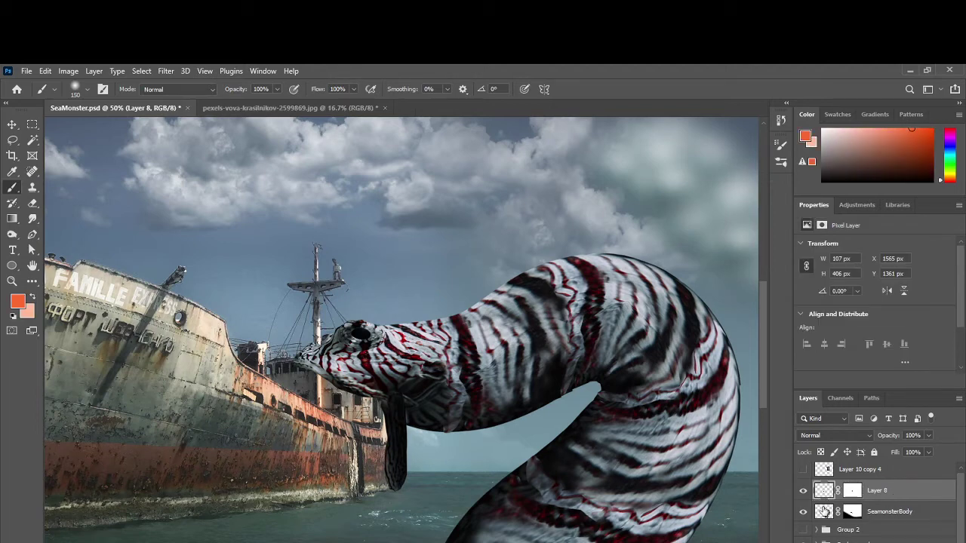
Step: Brighten Layer 8's jaw with a raised Curves point, then Alt-drag a duplicate just beside it
{"action": "left_click", "coordinate": [68, 71]}
{"action": "mouse_move", "coordinate": [87, 102]}
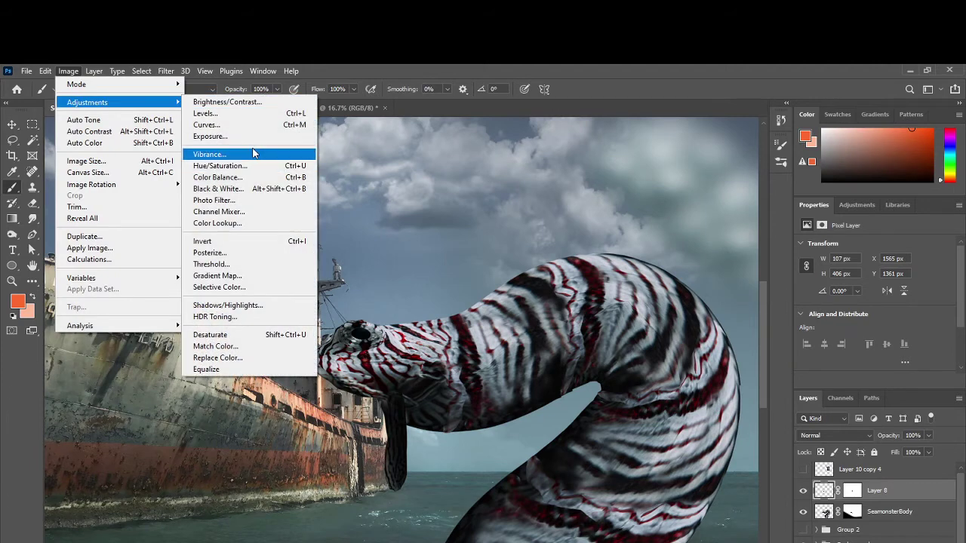
{"action": "left_click", "coordinate": [242, 125]}
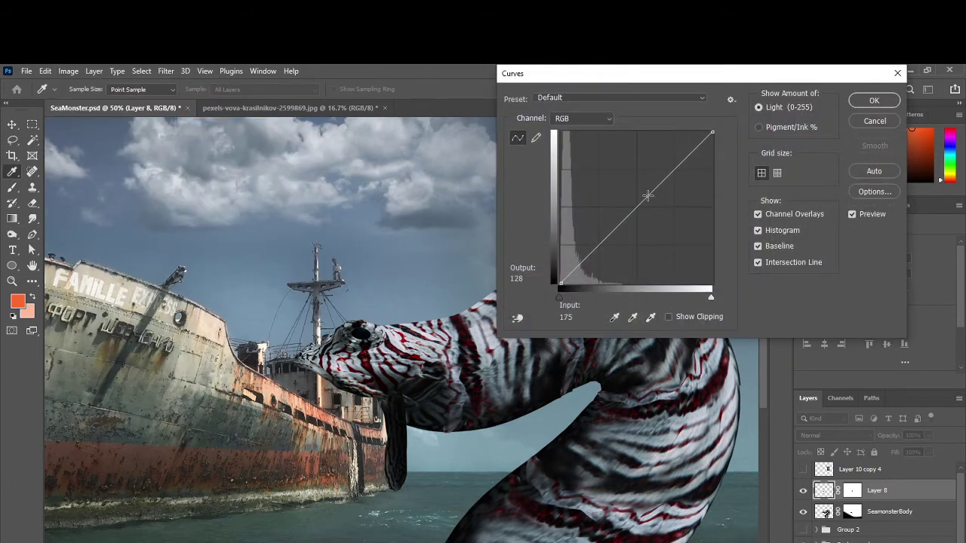
{"action": "left_click_drag", "start_coordinate": [646, 198], "coordinate": [641, 177]}
{"action": "left_click", "coordinate": [879, 102]}
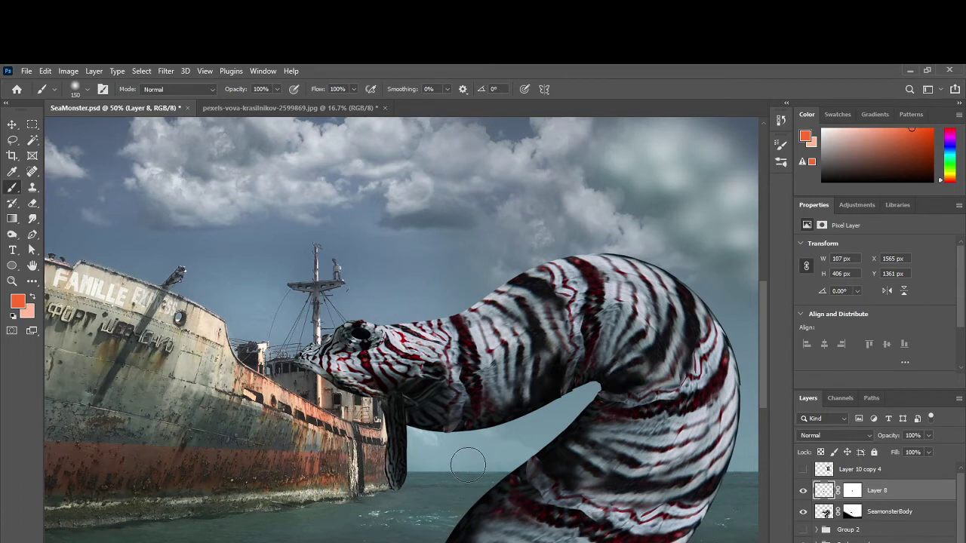
{"action": "left_click", "coordinate": [12, 125]}
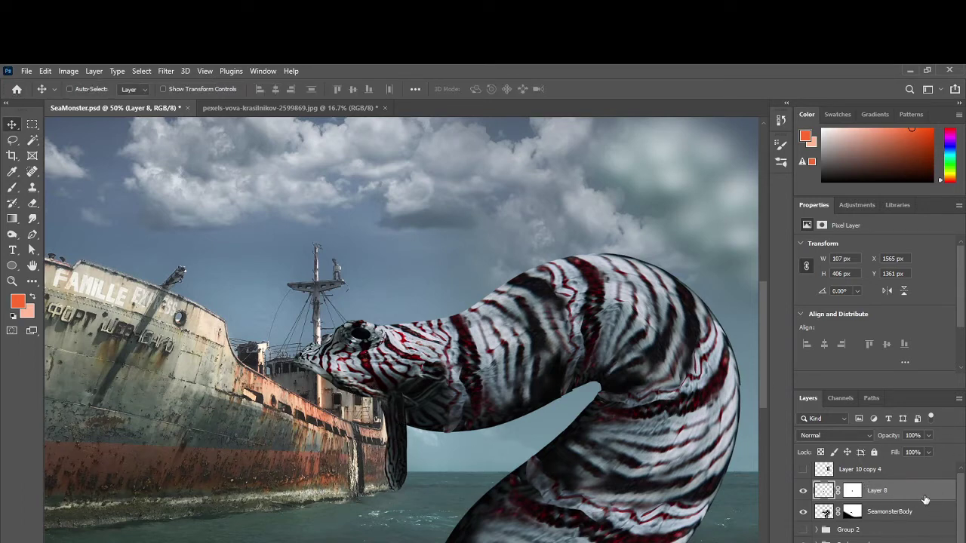
{"action": "left_click_drag", "start_coordinate": [391, 413], "coordinate": [386, 423]}
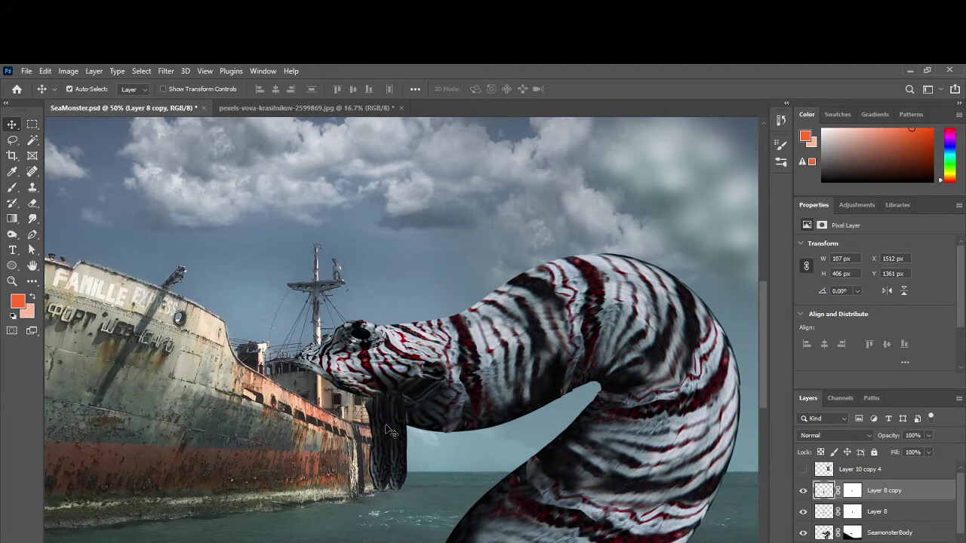
Step: Open the Hue/Saturation dialog with preview, then cancel it twice without changes
{"action": "key", "text": "ctrl+u"}
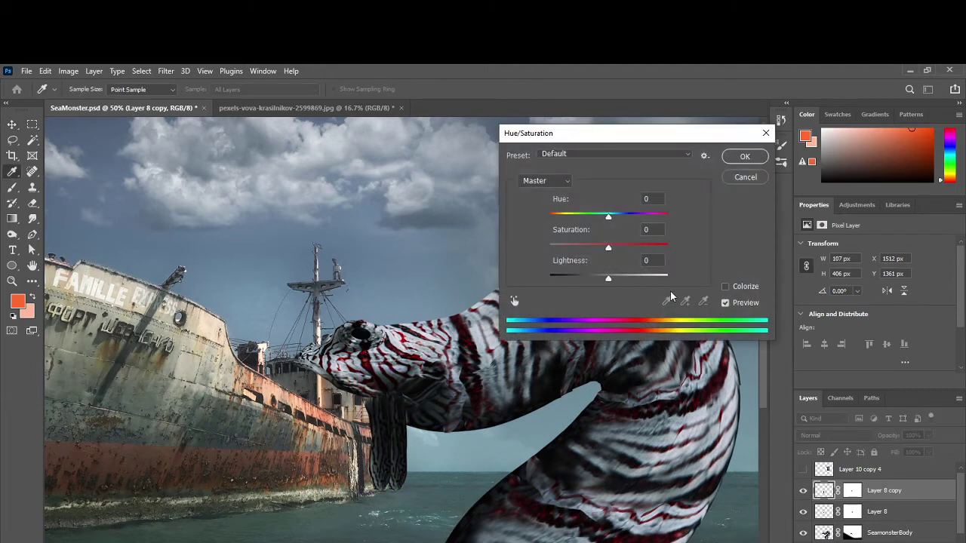
{"action": "left_click", "coordinate": [724, 303]}
{"action": "left_click", "coordinate": [744, 176]}
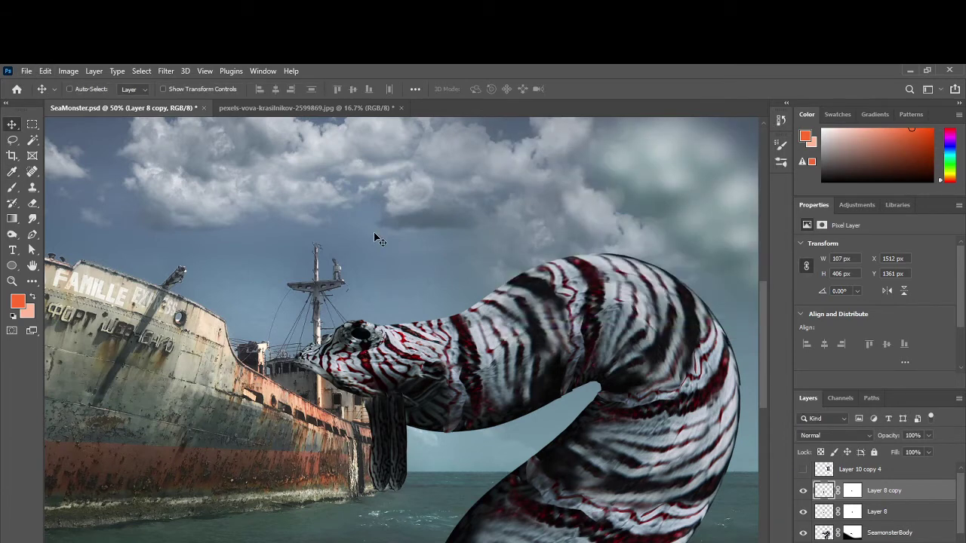
{"action": "key", "text": "ctrl+u"}
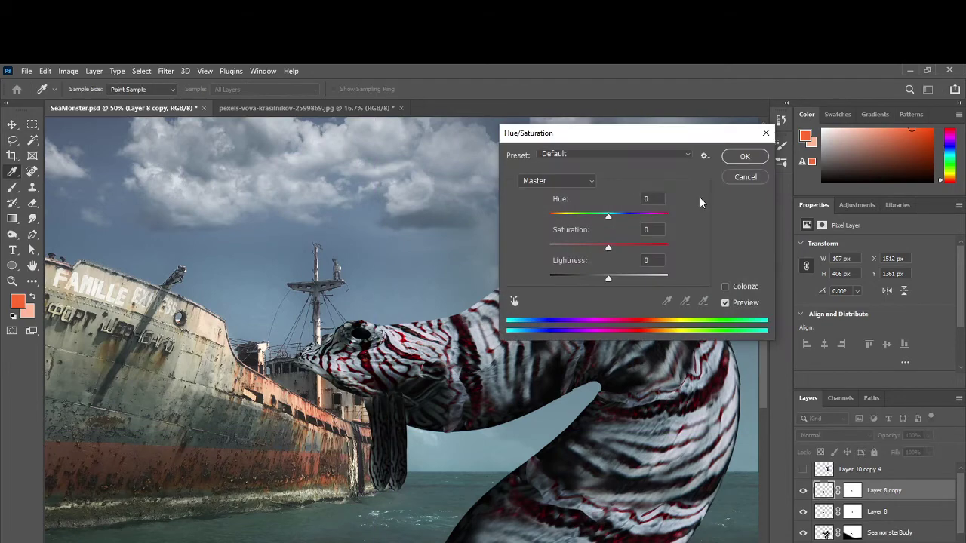
{"action": "left_click", "coordinate": [744, 177]}
Step: Colorize Layer 8 copy red with Hue 0, Saturation +61 and Lightness +6
{"action": "left_click", "coordinate": [94, 71]}
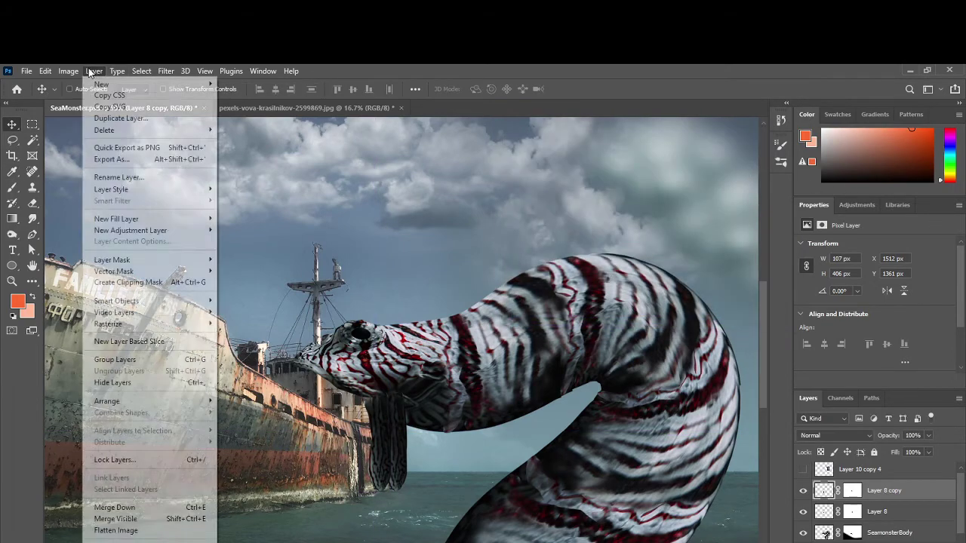
{"action": "mouse_move", "coordinate": [69, 71]}
{"action": "mouse_move", "coordinate": [78, 103]}
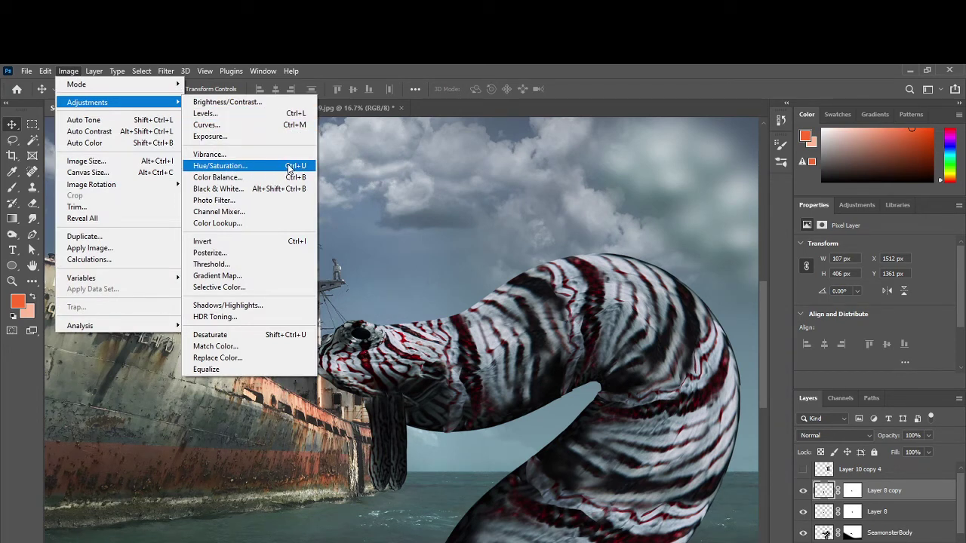
{"action": "left_click", "coordinate": [250, 166]}
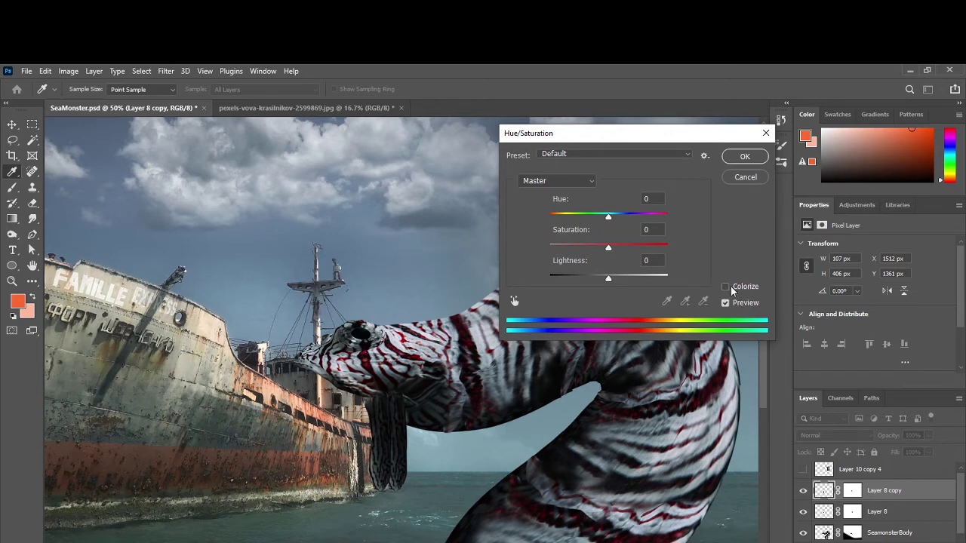
{"action": "left_click", "coordinate": [727, 286]}
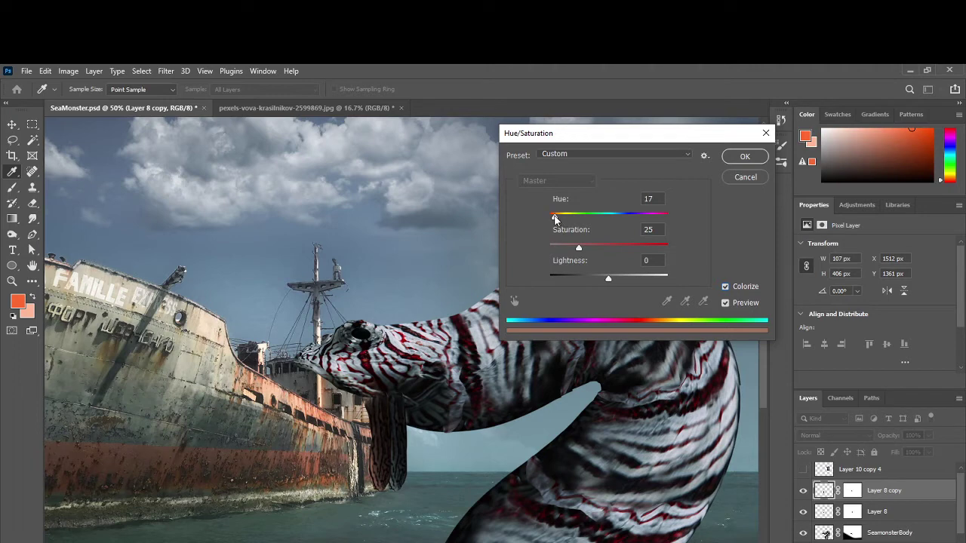
{"action": "left_click_drag", "start_coordinate": [554, 218], "coordinate": [560, 220]}
{"action": "mouse_move", "coordinate": [558, 220]}
{"action": "left_mouse_down"}
{"action": "mouse_move", "coordinate": [543, 216]}
{"action": "mouse_move", "coordinate": [596, 217]}
{"action": "mouse_move", "coordinate": [548, 225]}
{"action": "mouse_move", "coordinate": [559, 226]}
{"action": "mouse_move", "coordinate": [692, 225]}
{"action": "mouse_move", "coordinate": [550, 230]}
{"action": "mouse_move", "coordinate": [562, 223]}
{"action": "mouse_move", "coordinate": [542, 219]}
{"action": "left_mouse_up"}
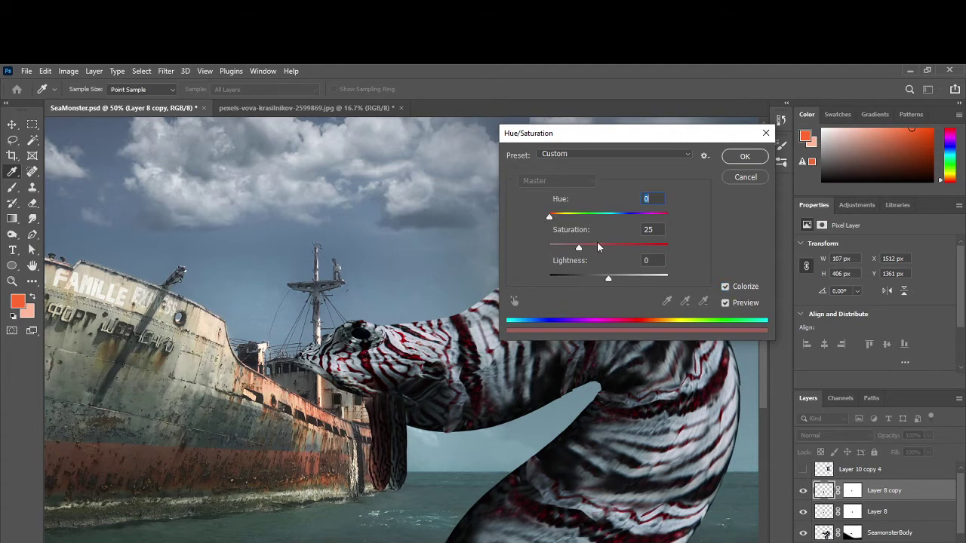
{"action": "left_click_drag", "start_coordinate": [584, 246], "coordinate": [624, 253]}
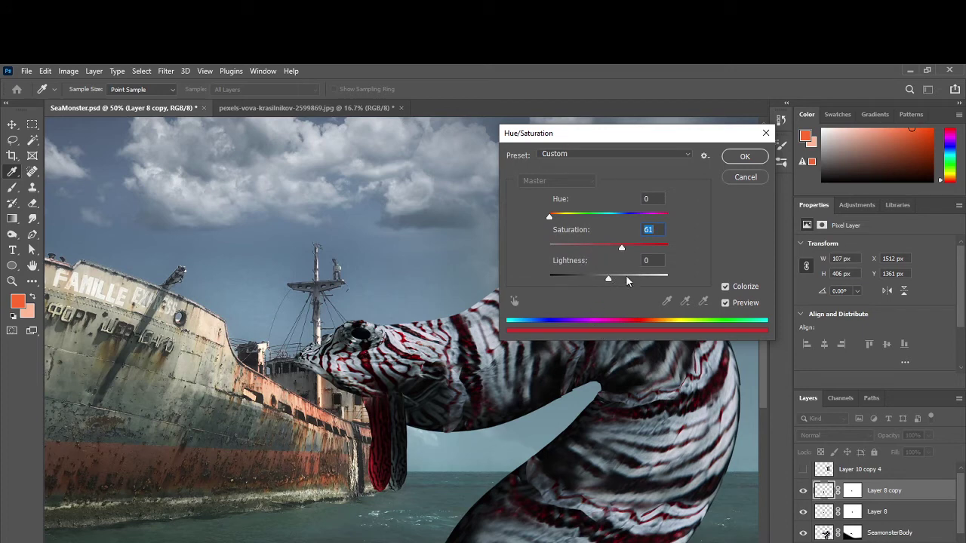
{"action": "left_click_drag", "start_coordinate": [626, 277], "coordinate": [612, 280]}
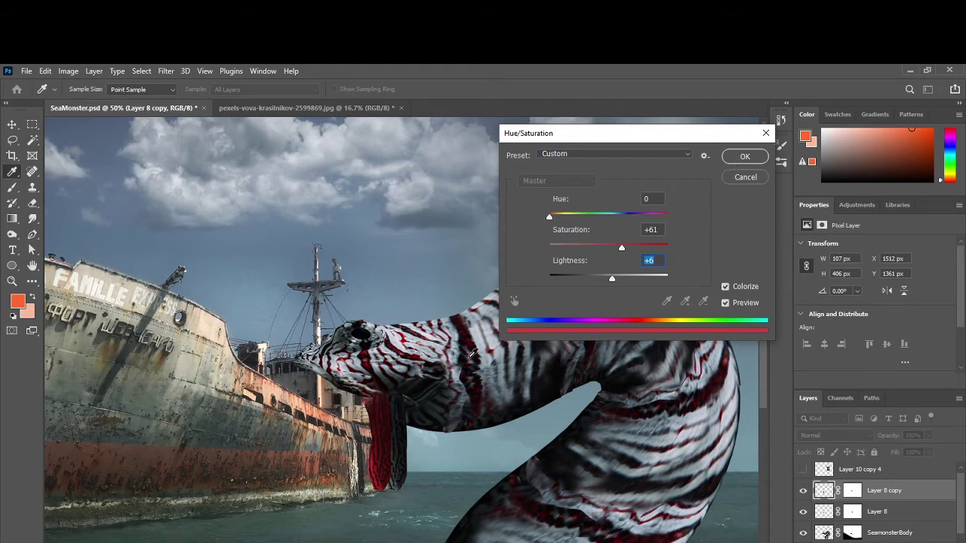
{"action": "left_click", "coordinate": [741, 155]}
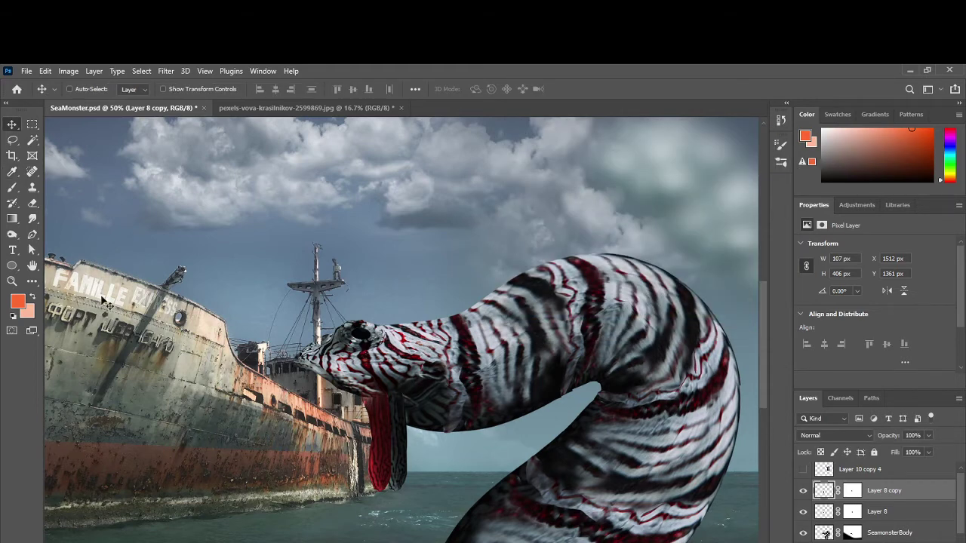
Step: Place Layer 8 copy beneath Layer 8 and nudge the red piece into the mouth
{"action": "key", "text": "v"}
{"action": "left_click_drag", "start_coordinate": [882, 494], "coordinate": [826, 518]}
{"action": "left_click_drag", "start_coordinate": [393, 436], "coordinate": [396, 457]}
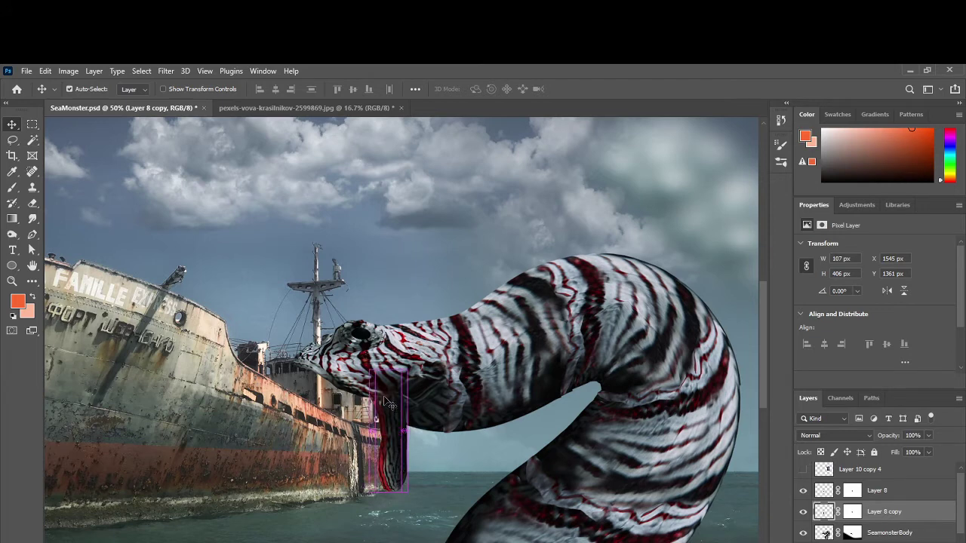
Step: Rotate, stretch and skew the red piece with free transform to follow the jaw
{"action": "key", "text": "ctrl+t"}
{"action": "left_click_drag", "start_coordinate": [361, 377], "coordinate": [354, 356]}
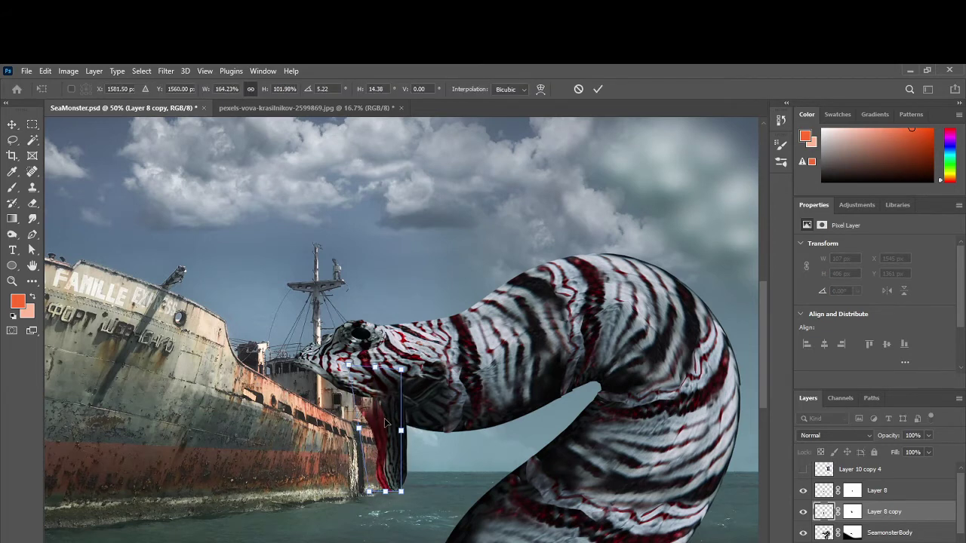
{"action": "left_click_drag", "start_coordinate": [385, 429], "coordinate": [386, 412]}
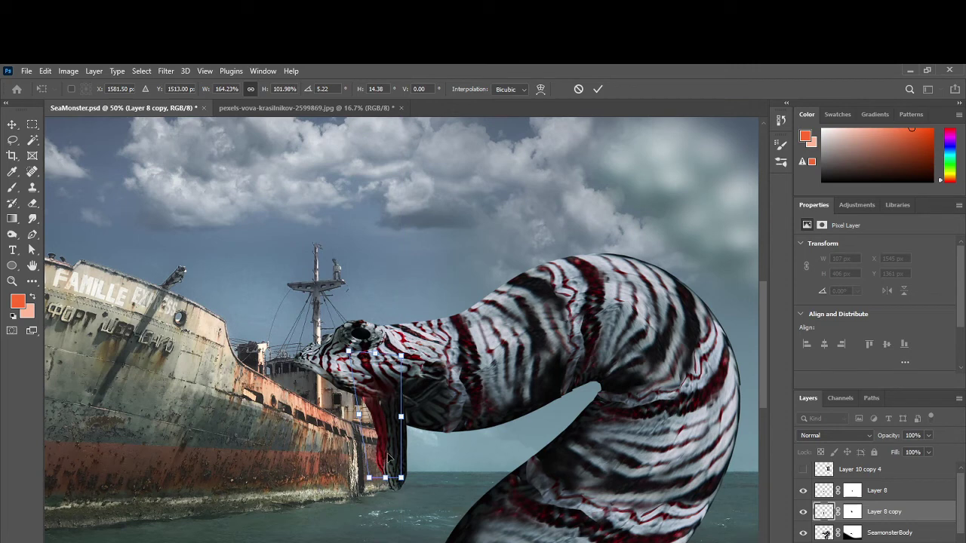
{"action": "left_click_drag", "start_coordinate": [375, 473], "coordinate": [383, 476]}
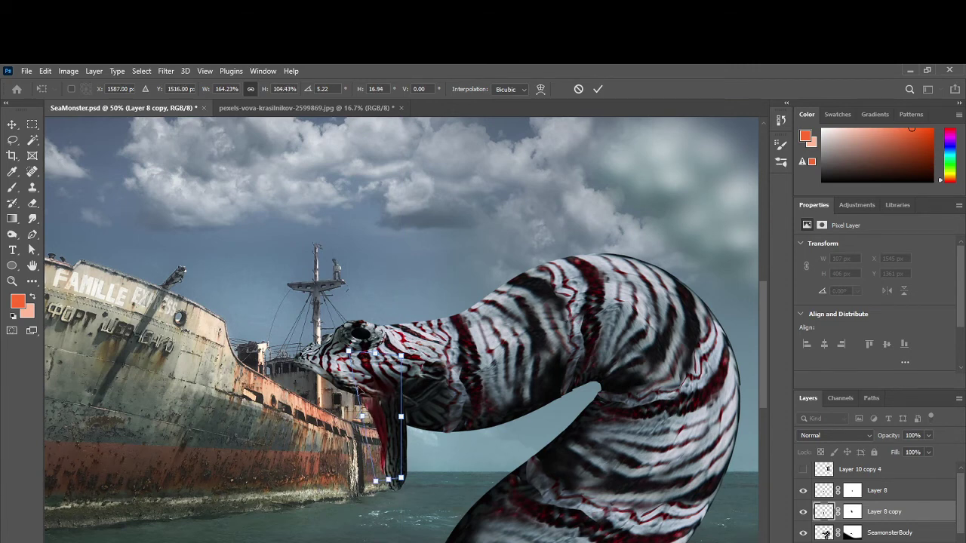
{"action": "left_click_drag", "start_coordinate": [349, 351], "coordinate": [344, 336]}
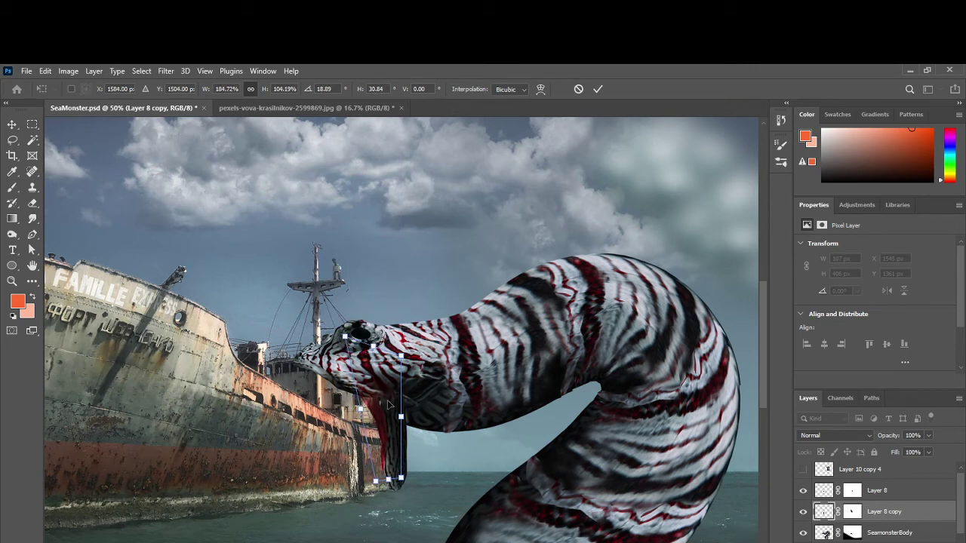
{"action": "key", "text": "Return"}
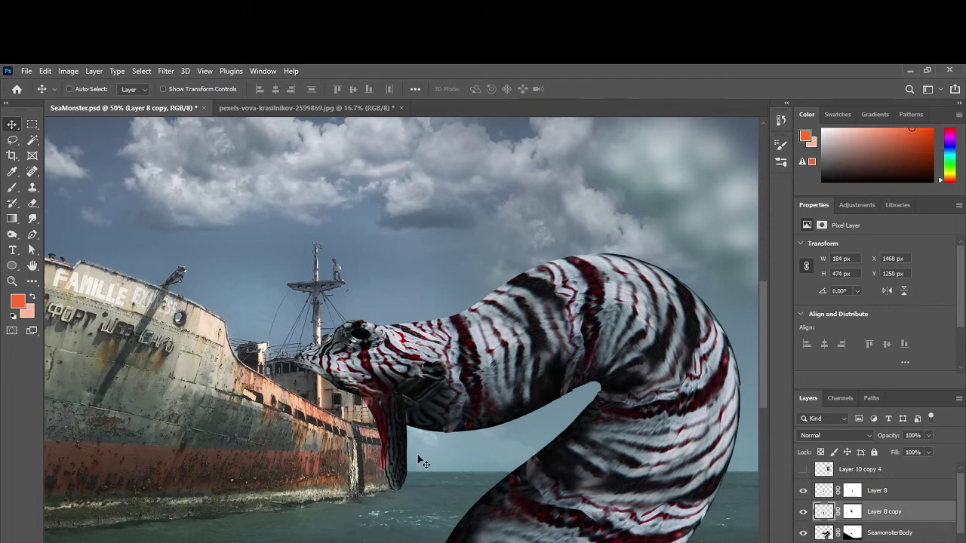
{"action": "key", "text": "ctrl+plus"}
{"action": "key", "text": "ctrl+plus"}
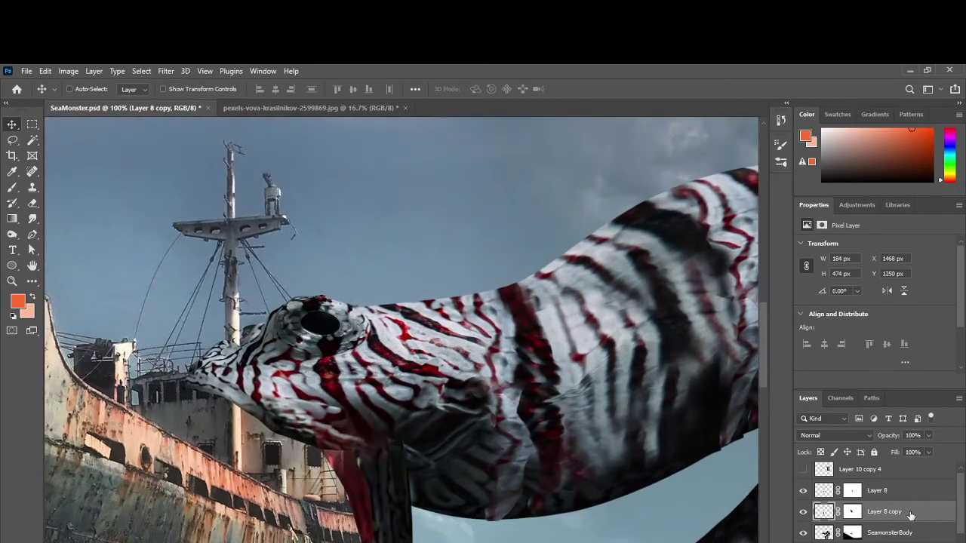
{"action": "left_click_drag", "start_coordinate": [381, 485], "coordinate": [332, 339]}
{"action": "key", "text": "ctrl+z"}
{"action": "scroll", "coordinate": [455, 509], "scroll_direction": "down", "scroll_amount": 5}
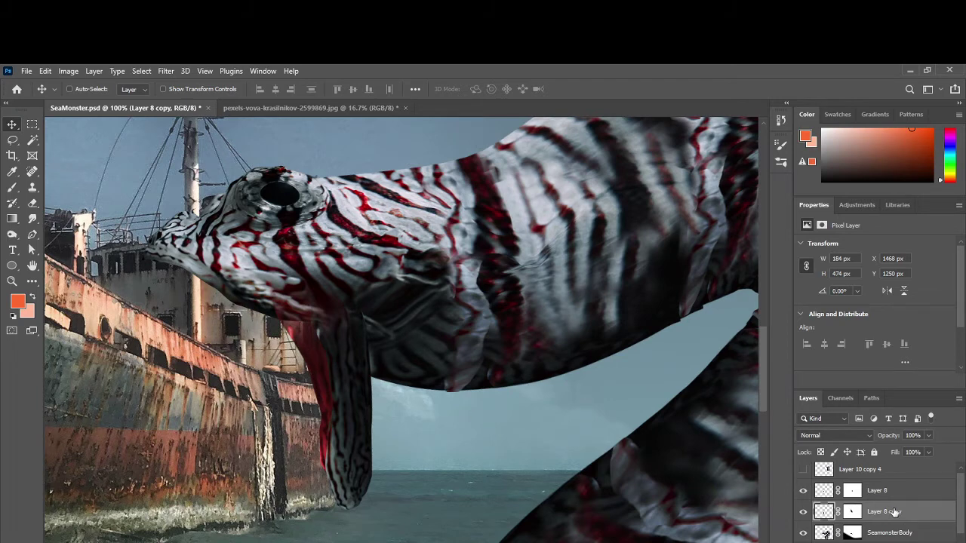
Step: Rename Layer 8 copy to MouthBackPartRed and add a new empty layer above it
{"action": "double_click", "coordinate": [877, 512]}
{"action": "type", "text": "M"}
{"action": "type", "text": "outhBackPartRed"}
{"action": "key", "text": "Return"}
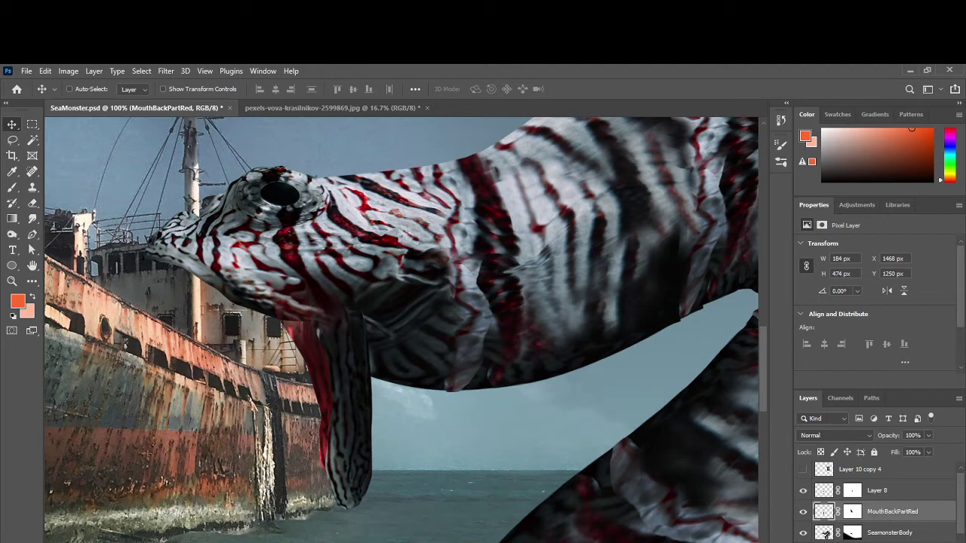
{"action": "key", "text": "ctrl+shift+alt+n"}
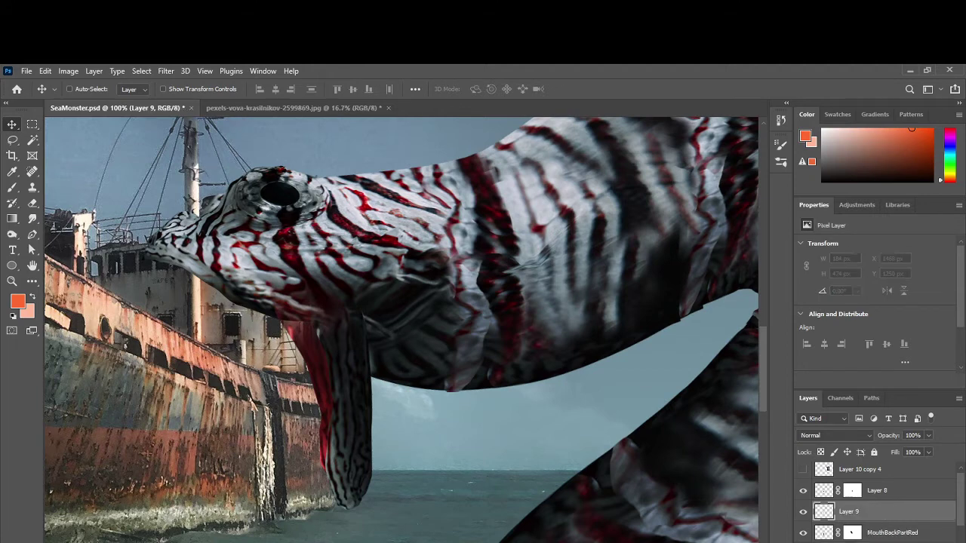
Step: Rename Layer 9 to InnerMouthShading
{"action": "double_click", "coordinate": [851, 513]}
{"action": "key", "text": "BackSpace"}
{"action": "type", "text": "InnerMouthShading"}
{"action": "key", "text": "Return"}
Step: Paint black shading with a 50 px brush along the inner edge of the lower jaw
{"action": "left_click", "coordinate": [13, 317]}
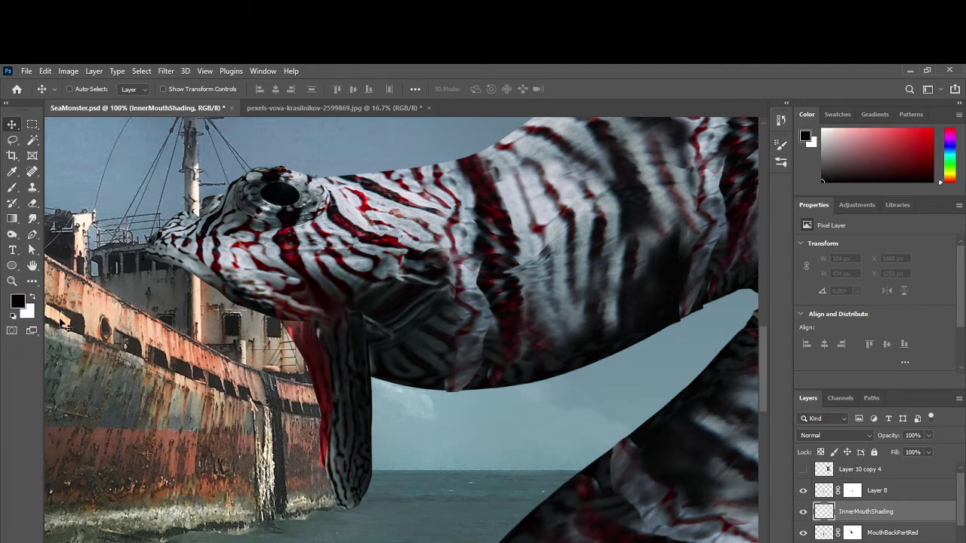
{"action": "key", "text": "b"}
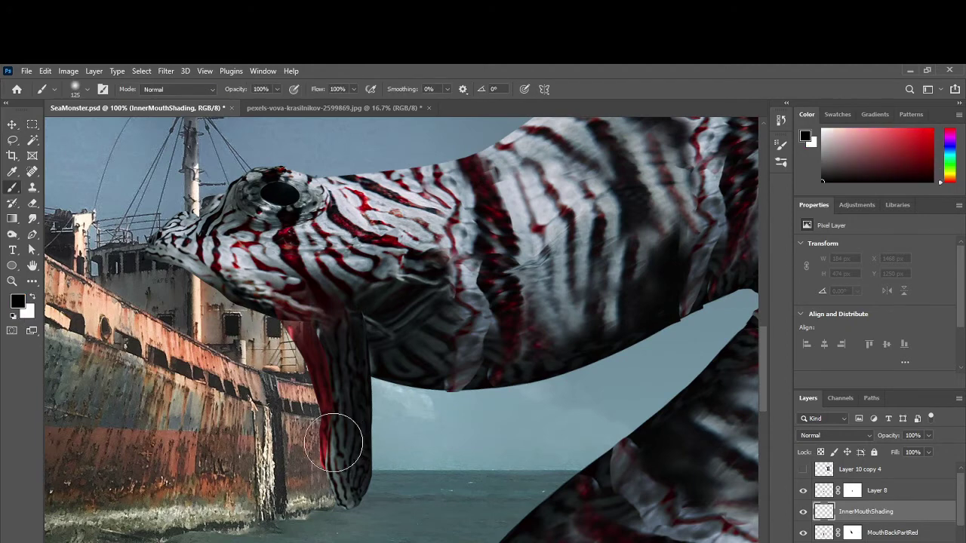
{"action": "key", "text": "bracketleft"}
{"action": "key", "text": "bracketleft"}
{"action": "key", "text": "bracketleft"}
{"action": "key", "text": "bracketleft"}
{"action": "key", "text": "bracketleft"}
{"action": "key", "text": "bracketleft"}
{"action": "key", "text": "bracketleft"}
{"action": "key", "text": "bracketleft"}
{"action": "key", "text": "bracketright"}
{"action": "mouse_move", "coordinate": [272, 324]}
{"action": "left_mouse_down"}
{"action": "mouse_move", "coordinate": [318, 410]}
{"action": "mouse_move", "coordinate": [319, 454]}
{"action": "mouse_move", "coordinate": [322, 332]}
{"action": "mouse_move", "coordinate": [303, 317]}
{"action": "mouse_move", "coordinate": [334, 352]}
{"action": "left_mouse_up"}
{"action": "left_click_drag", "start_coordinate": [351, 407], "coordinate": [343, 461]}
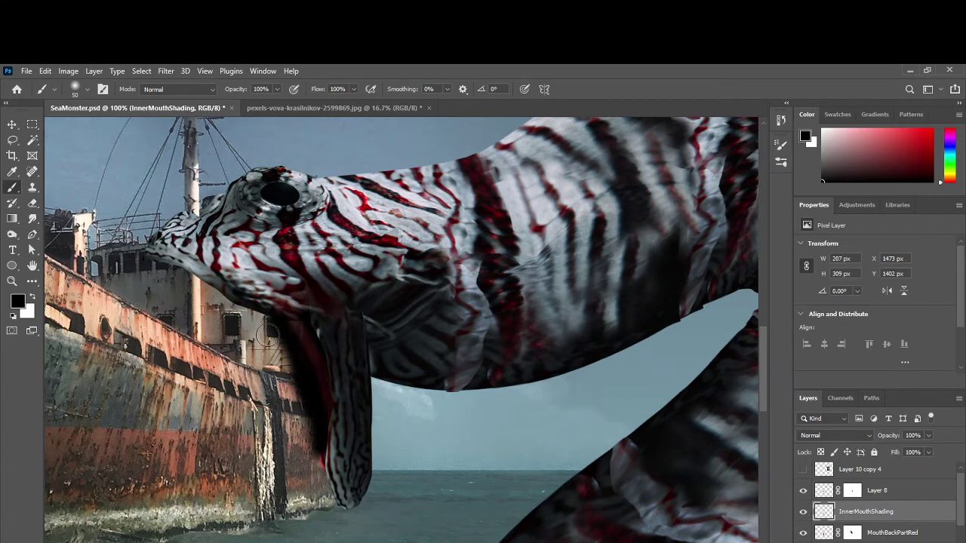
{"action": "left_click_drag", "start_coordinate": [288, 361], "coordinate": [315, 353]}
Step: Toggle InnerMouthShading's visibility to compare the shading, then keep that layer selected
{"action": "left_click", "coordinate": [803, 513]}
{"action": "left_click", "coordinate": [804, 514]}
{"action": "left_click", "coordinate": [803, 513]}
{"action": "left_click", "coordinate": [805, 516]}
{"action": "left_click", "coordinate": [895, 535]}
{"action": "left_click", "coordinate": [898, 516]}
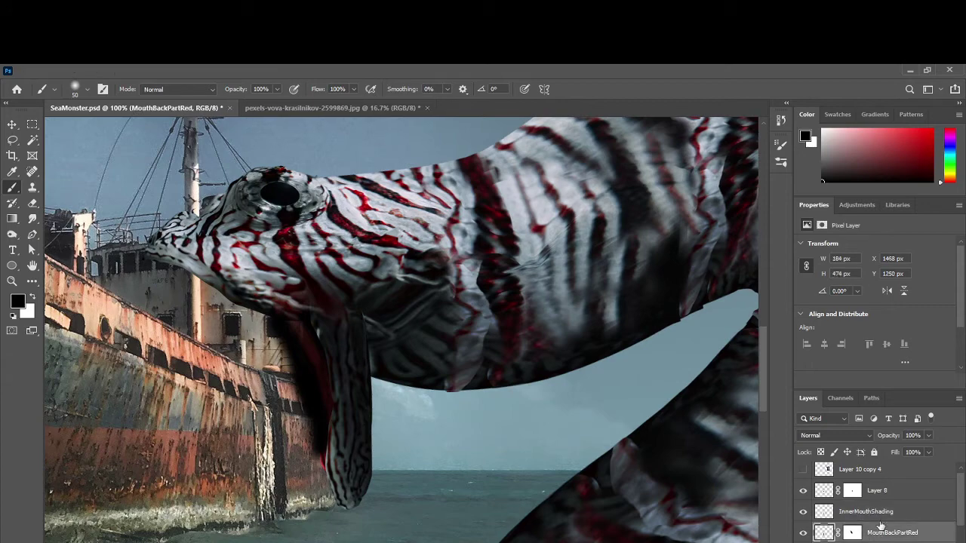
Step: Clip the InnerMouthShading layer to the MouthBackPartRed layer below it
{"action": "right_click", "coordinate": [886, 515]}
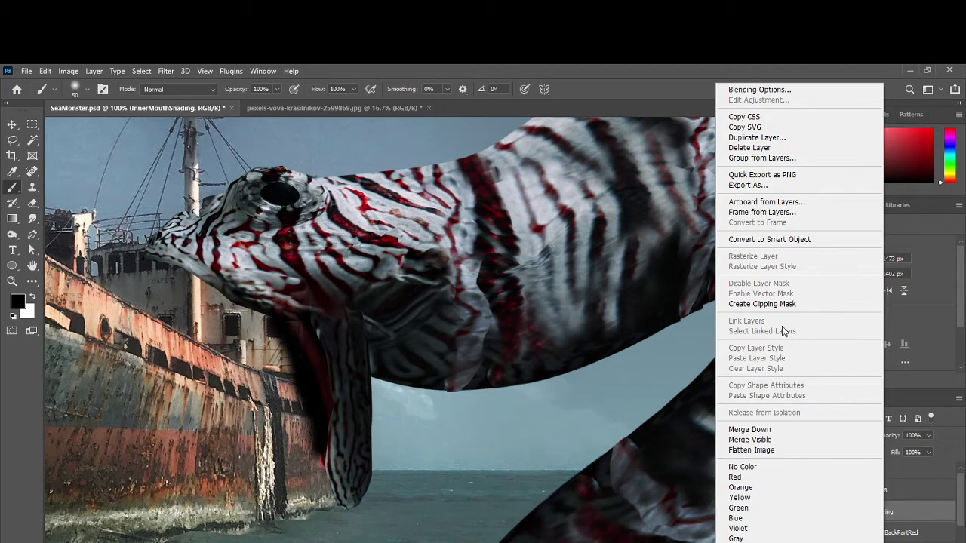
{"action": "left_click", "coordinate": [573, 64]}
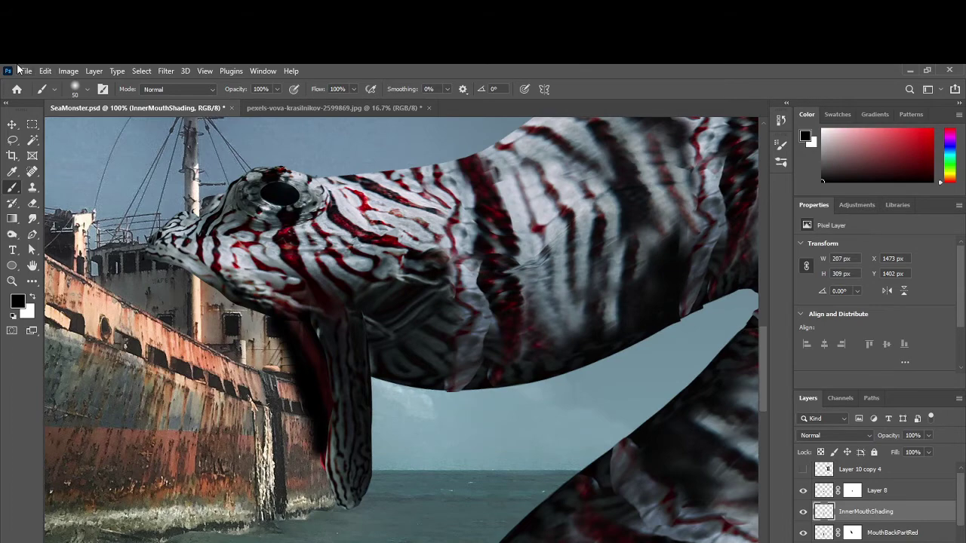
{"action": "left_click", "coordinate": [68, 71]}
{"action": "left_click", "coordinate": [69, 72]}
{"action": "left_click", "coordinate": [45, 71]}
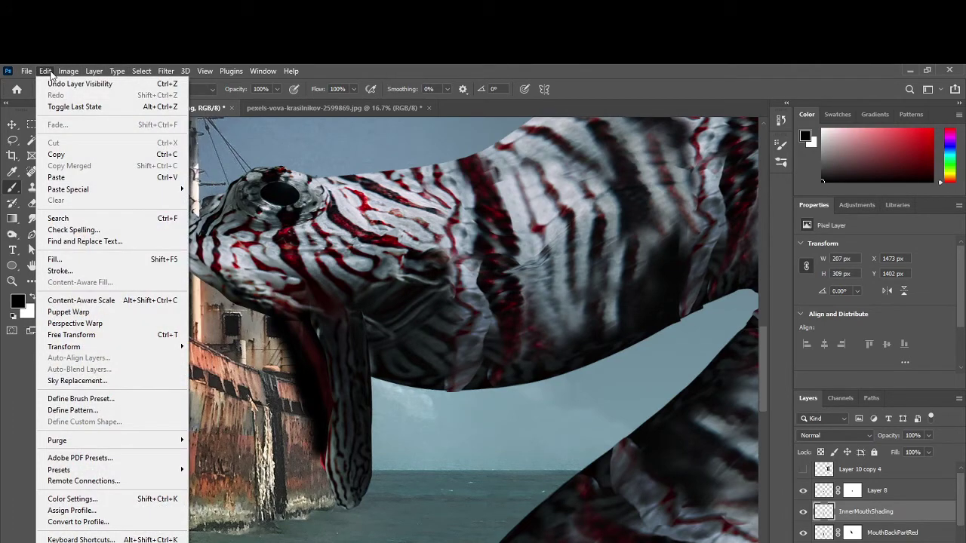
{"action": "mouse_move", "coordinate": [69, 73]}
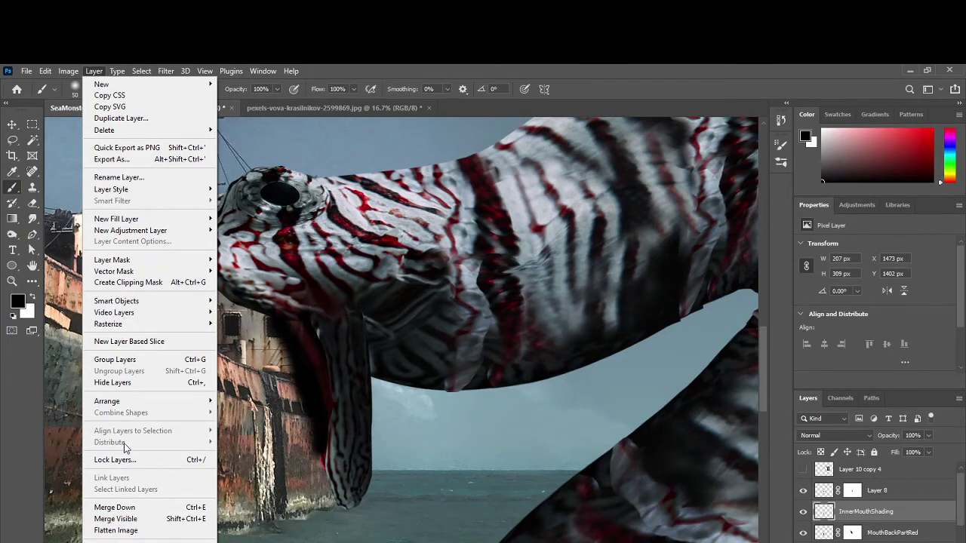
{"action": "left_click", "coordinate": [146, 283]}
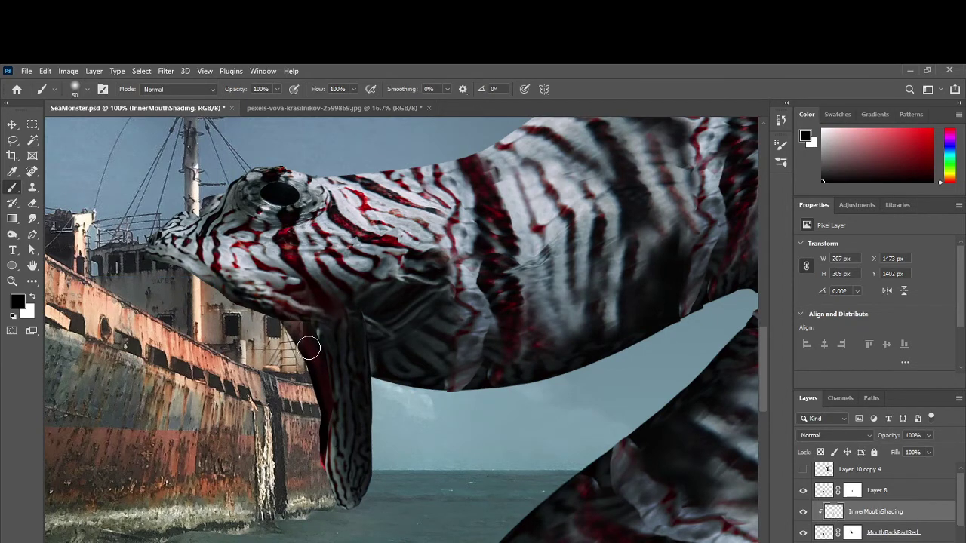
Step: Nudge the inner-mouth shading slightly sideways and lower its fill to 71%
{"action": "left_click", "coordinate": [12, 127]}
{"action": "left_click_drag", "start_coordinate": [318, 376], "coordinate": [299, 383]}
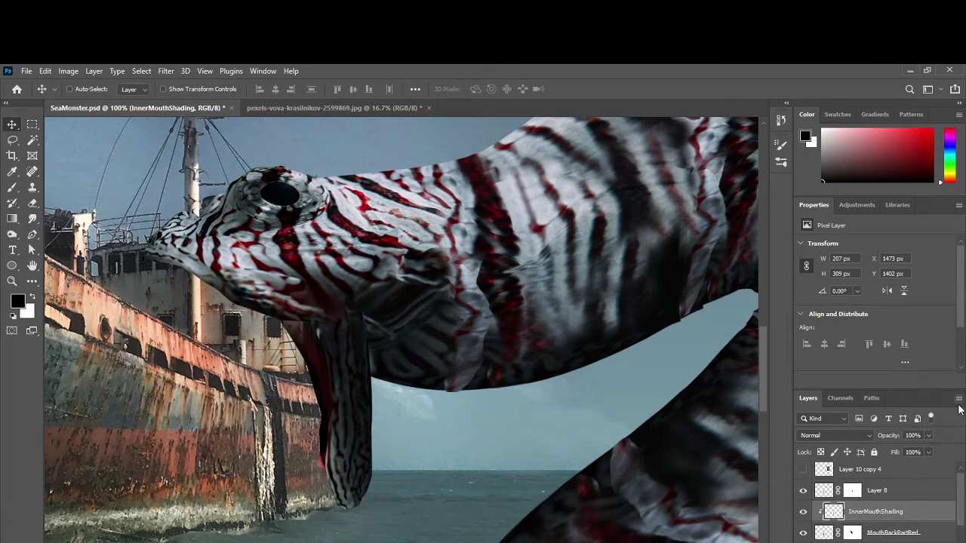
{"action": "left_click_drag", "start_coordinate": [927, 452], "coordinate": [898, 467]}
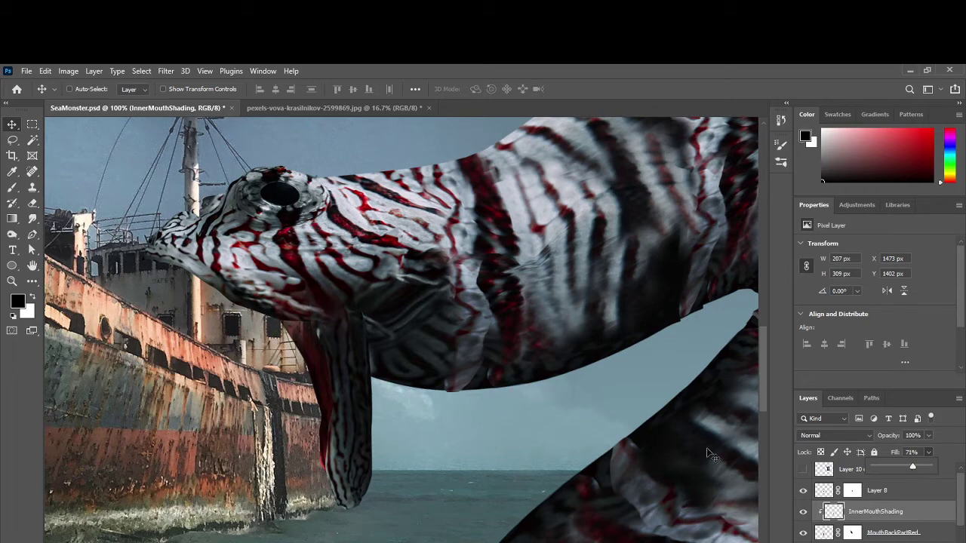
Step: Smudge the dark red inner-mouth shading down along the jaw with a 70 px Smudge brush
{"action": "left_click", "coordinate": [32, 218]}
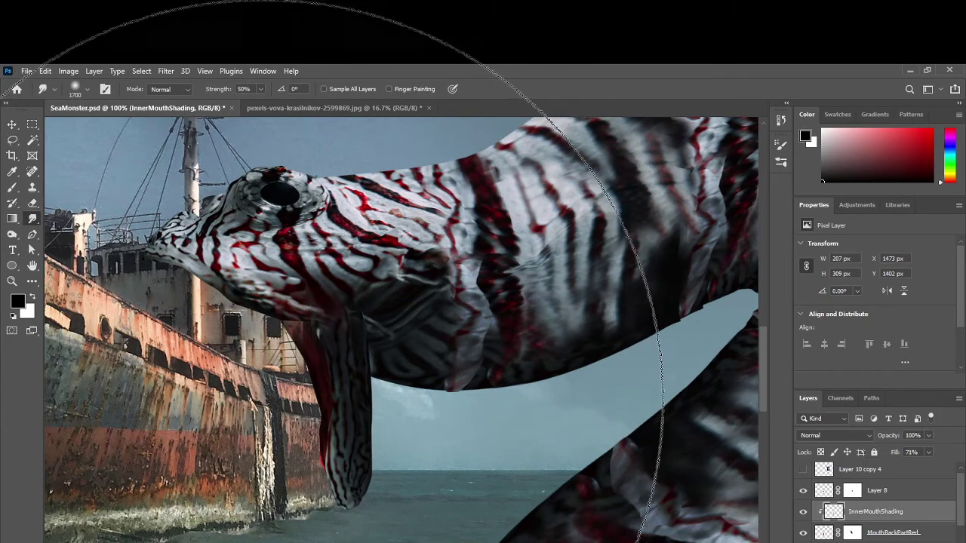
{"action": "key", "text": "bracketleft"}
{"action": "key", "text": "bracketleft"}
{"action": "key", "text": "bracketleft"}
{"action": "key", "text": "bracketleft"}
{"action": "key", "text": "bracketleft"}
{"action": "key", "text": "bracketleft"}
{"action": "key", "text": "bracketleft"}
{"action": "key", "text": "bracketleft"}
{"action": "key", "text": "bracketleft"}
{"action": "key", "text": "bracketleft"}
{"action": "key", "text": "bracketleft"}
{"action": "key", "text": "bracketleft"}
{"action": "key", "text": "bracketleft"}
{"action": "key", "text": "bracketleft"}
{"action": "key", "text": "bracketleft"}
{"action": "key", "text": "bracketleft"}
{"action": "key", "text": "bracketleft"}
{"action": "key", "text": "bracketleft"}
{"action": "key", "text": "bracketleft"}
{"action": "key", "text": "bracketleft"}
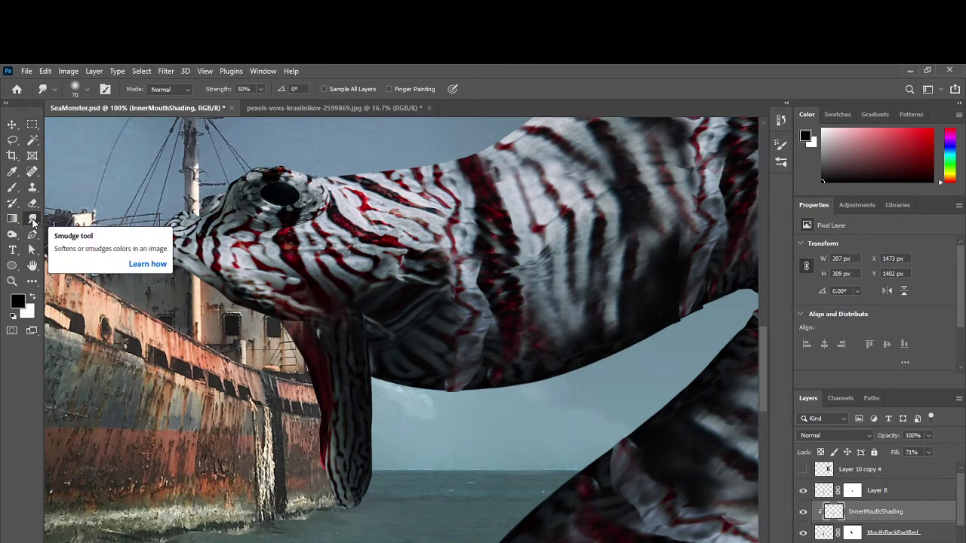
{"action": "mouse_move", "coordinate": [287, 329]}
{"action": "left_mouse_down"}
{"action": "mouse_move", "coordinate": [302, 334]}
{"action": "mouse_move", "coordinate": [286, 319]}
{"action": "mouse_move", "coordinate": [313, 355]}
{"action": "left_mouse_up"}
{"action": "left_click_drag", "start_coordinate": [323, 403], "coordinate": [329, 462]}
{"action": "mouse_move", "coordinate": [327, 399]}
{"action": "left_mouse_down"}
{"action": "mouse_move", "coordinate": [321, 351]}
{"action": "mouse_move", "coordinate": [291, 323]}
{"action": "mouse_move", "coordinate": [308, 334]}
{"action": "mouse_move", "coordinate": [329, 321]}
{"action": "mouse_move", "coordinate": [327, 370]}
{"action": "mouse_move", "coordinate": [300, 351]}
{"action": "left_mouse_up"}
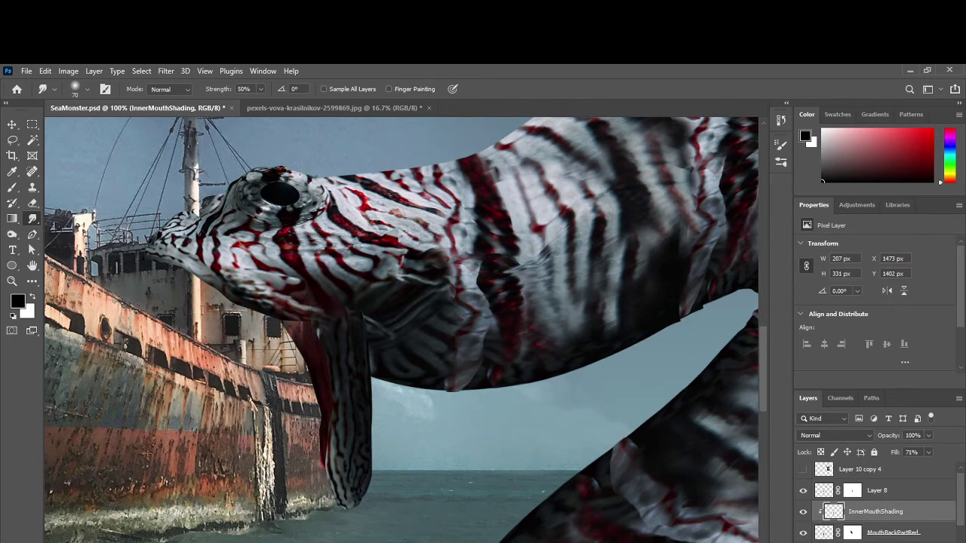
{"action": "key", "text": "alt+Tab"}
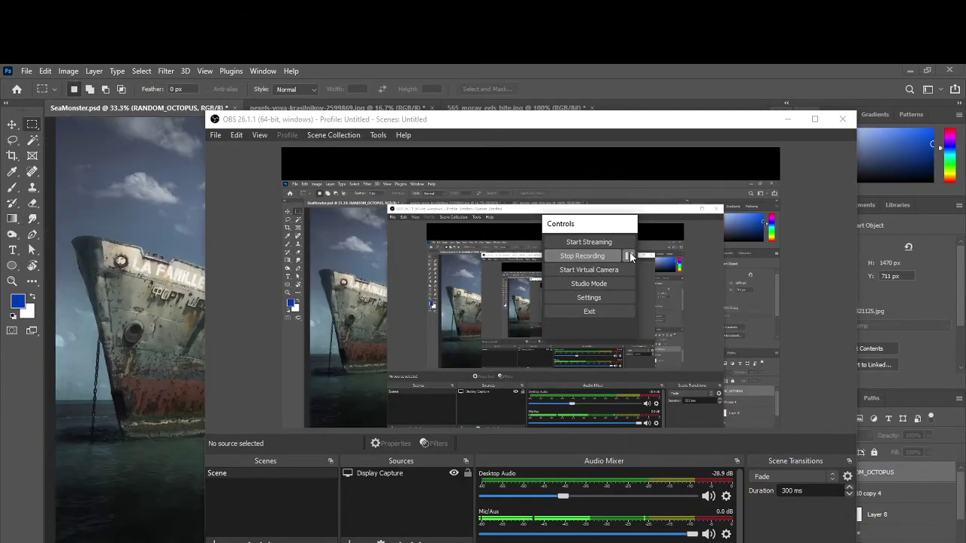
Step: Bring up the 565_moray_eels_bite.jpg document showing the yellow moray eel
{"action": "left_click", "coordinate": [147, 342]}
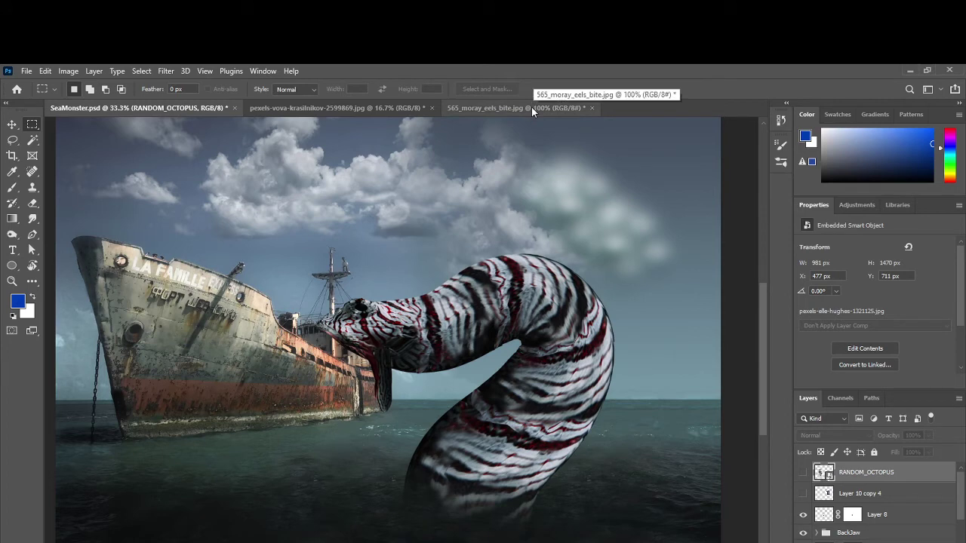
{"action": "left_click", "coordinate": [468, 109]}
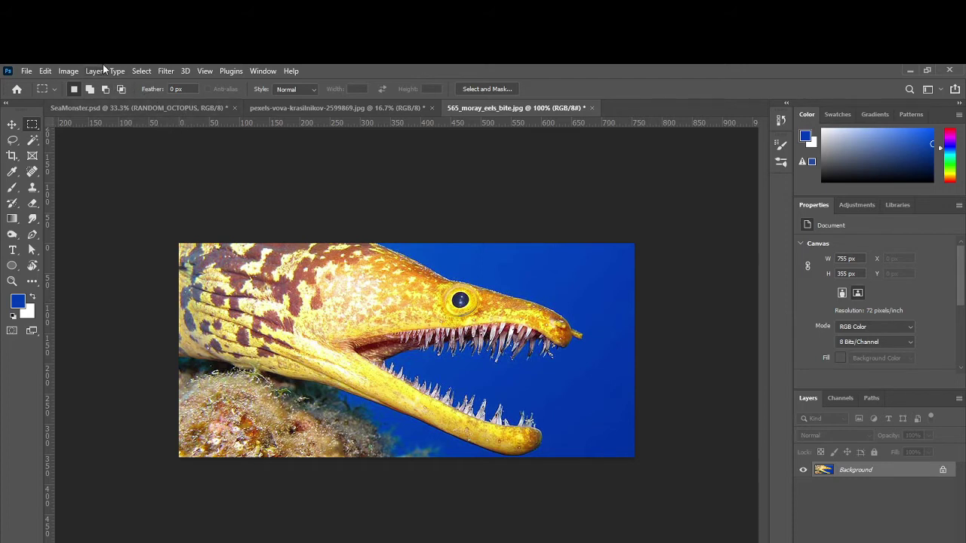
Step: Lasso the eel's open jaws onto their own Layer 1 and hide the Background photo
{"action": "left_click", "coordinate": [144, 72]}
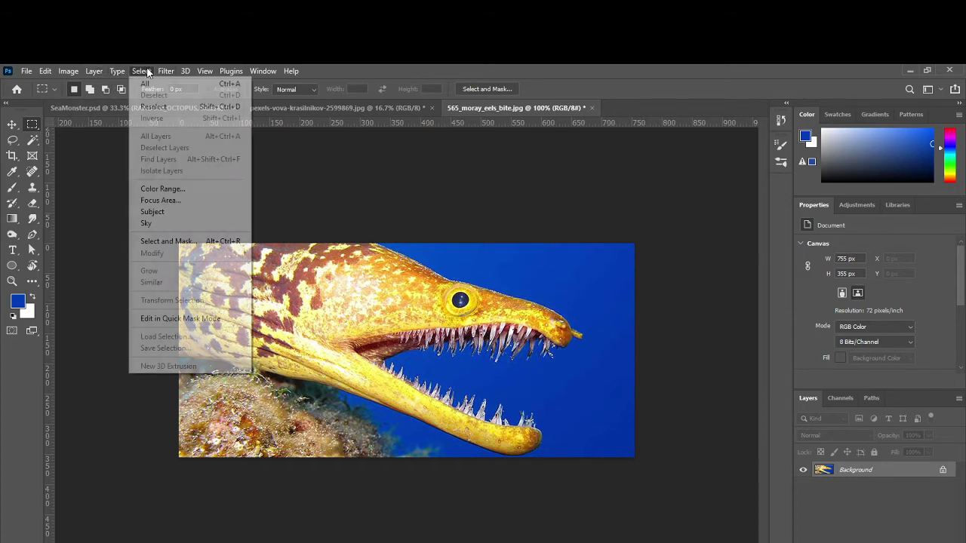
{"action": "left_click", "coordinate": [163, 190]}
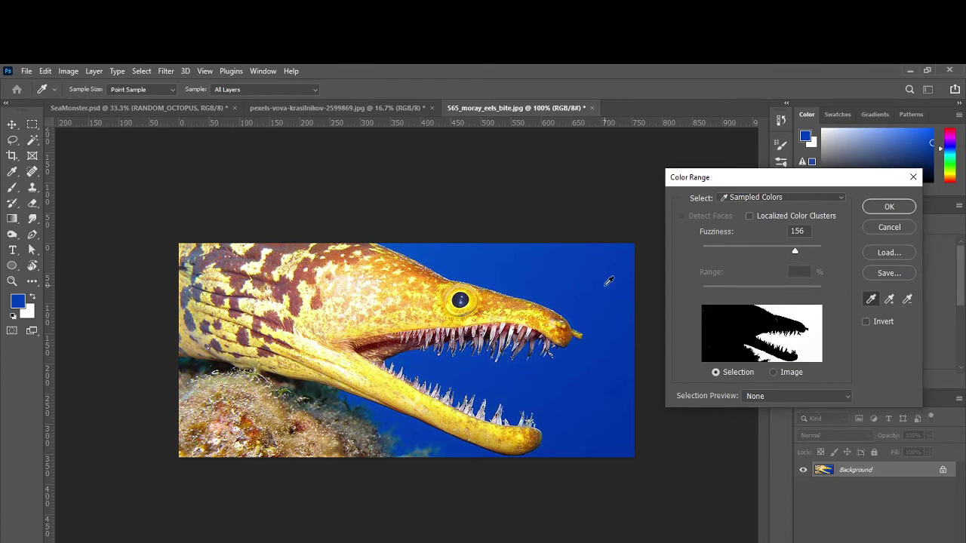
{"action": "left_click", "coordinate": [889, 206]}
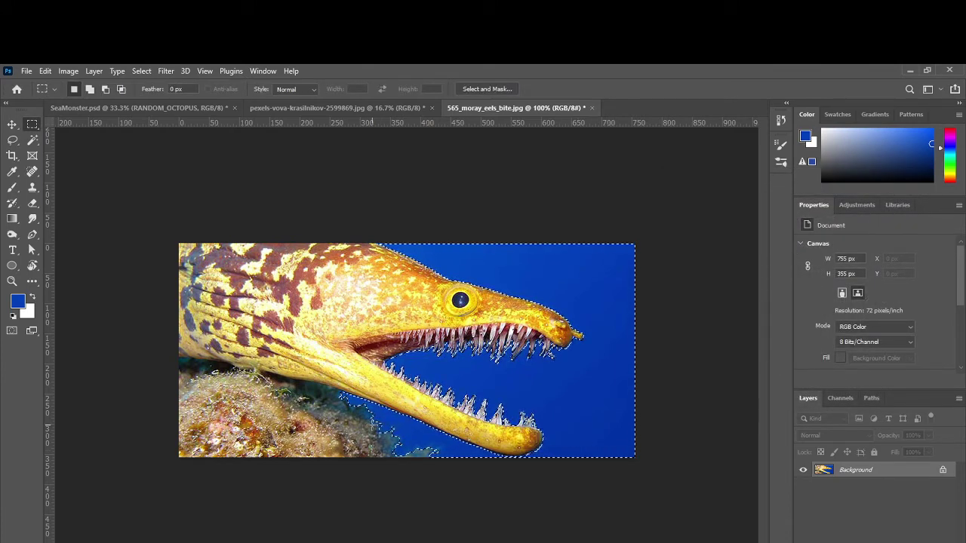
{"action": "key", "text": "ctrl+d"}
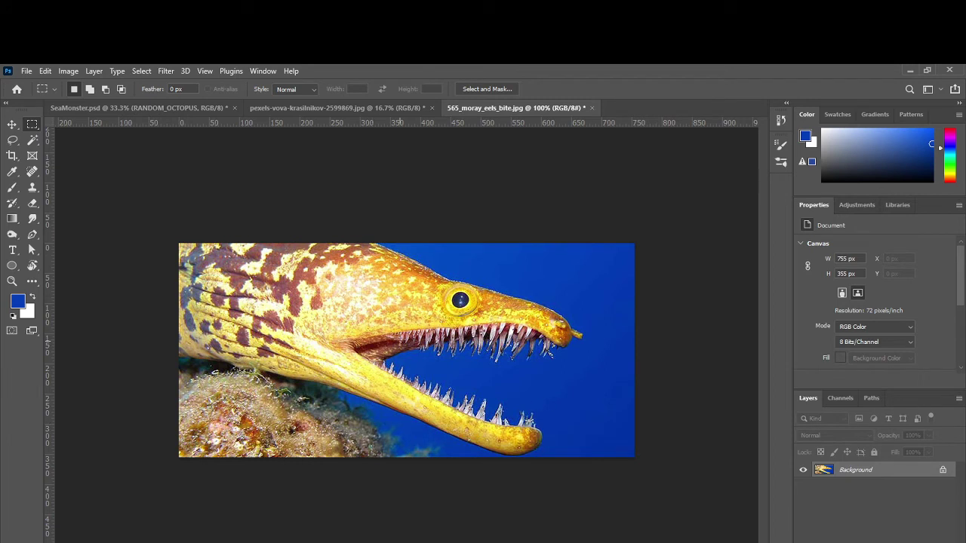
{"action": "key", "text": "l"}
{"action": "mouse_move", "coordinate": [569, 337]}
{"action": "left_mouse_down"}
{"action": "mouse_move", "coordinate": [521, 318]}
{"action": "mouse_move", "coordinate": [447, 314]}
{"action": "mouse_move", "coordinate": [344, 318]}
{"action": "mouse_move", "coordinate": [559, 318]}
{"action": "mouse_move", "coordinate": [567, 344]}
{"action": "mouse_move", "coordinate": [518, 319]}
{"action": "mouse_move", "coordinate": [402, 316]}
{"action": "mouse_move", "coordinate": [350, 318]}
{"action": "mouse_move", "coordinate": [326, 345]}
{"action": "mouse_move", "coordinate": [364, 389]}
{"action": "mouse_move", "coordinate": [504, 444]}
{"action": "mouse_move", "coordinate": [541, 440]}
{"action": "mouse_move", "coordinate": [557, 389]}
{"action": "mouse_move", "coordinate": [547, 350]}
{"action": "mouse_move", "coordinate": [570, 341]}
{"action": "left_mouse_up"}
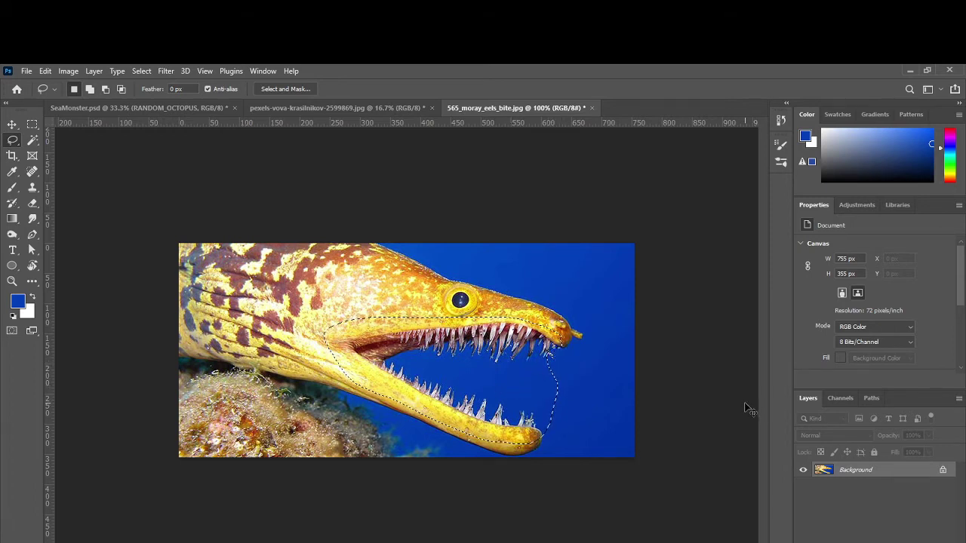
{"action": "key", "text": "ctrl+j"}
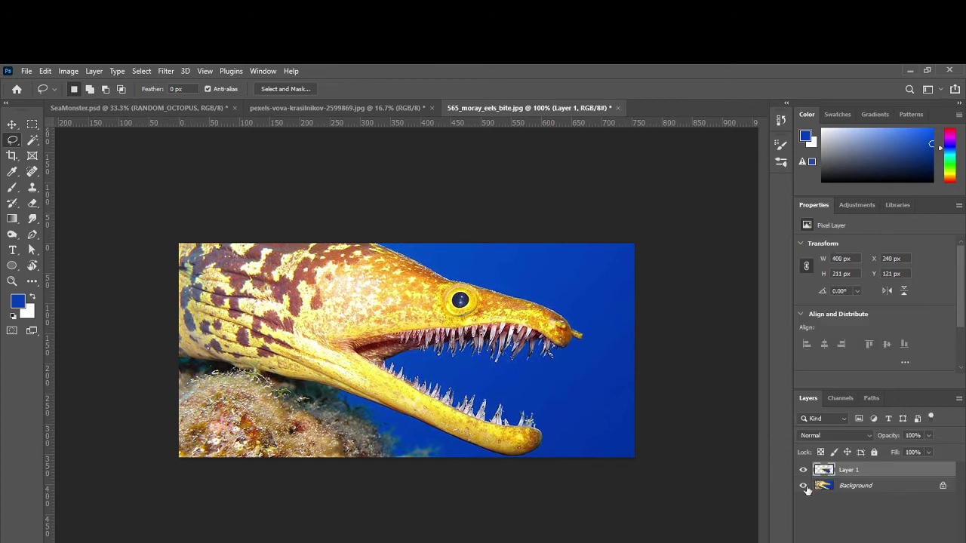
{"action": "left_click", "coordinate": [804, 486]}
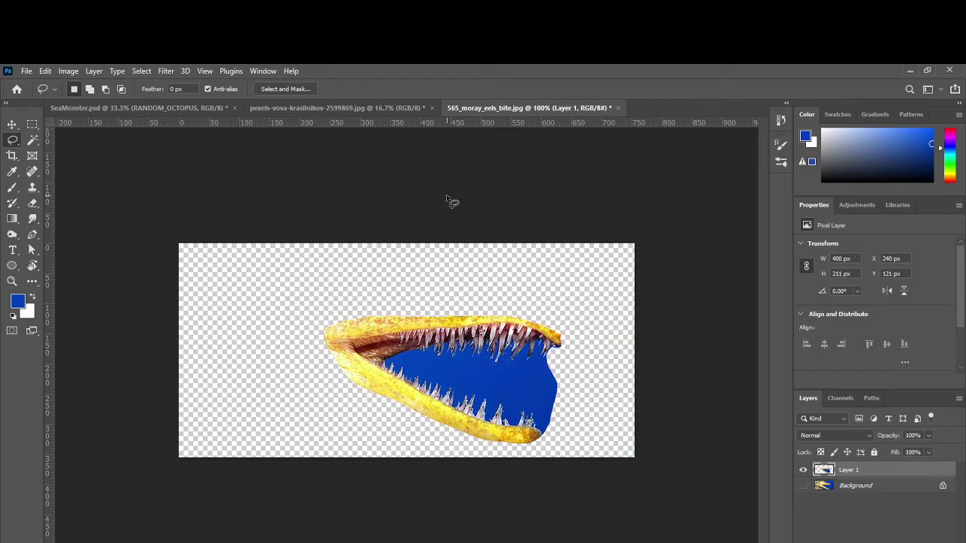
Step: Select the blue water inside the mouth with Color Range and delete it
{"action": "left_click", "coordinate": [139, 71]}
{"action": "left_click", "coordinate": [181, 190]}
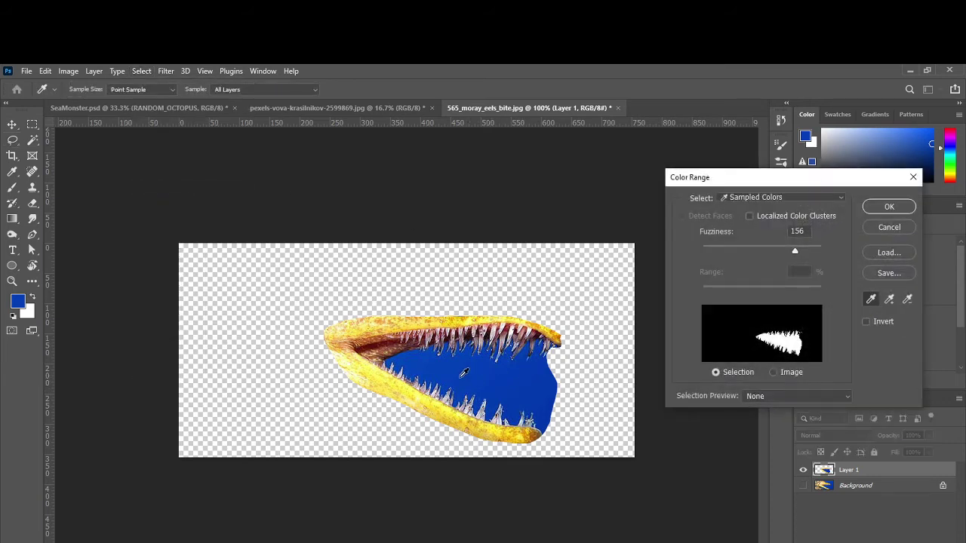
{"action": "left_click", "coordinate": [887, 207]}
{"action": "key", "text": "l"}
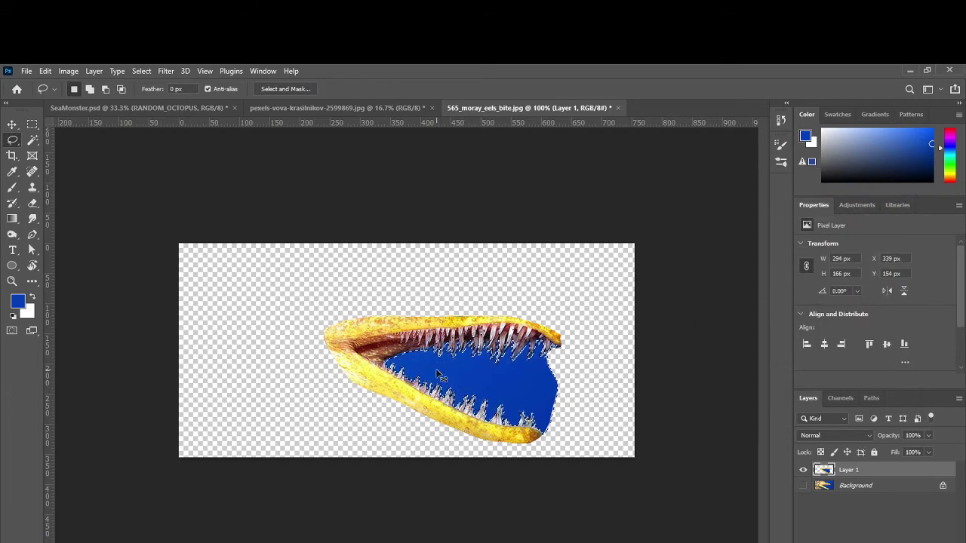
{"action": "key", "text": "ctrl+plus"}
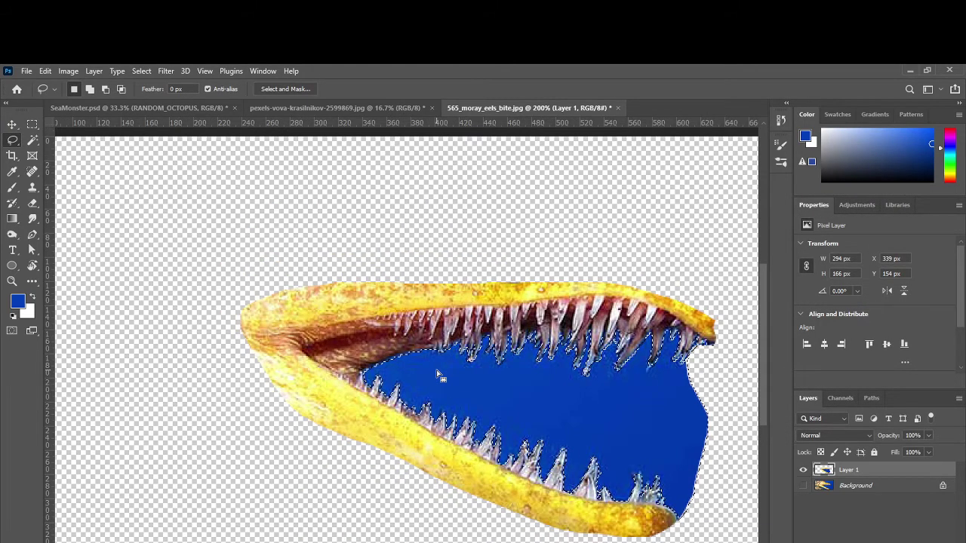
{"action": "key", "text": "Delete"}
{"action": "key", "text": "ctrl+d"}
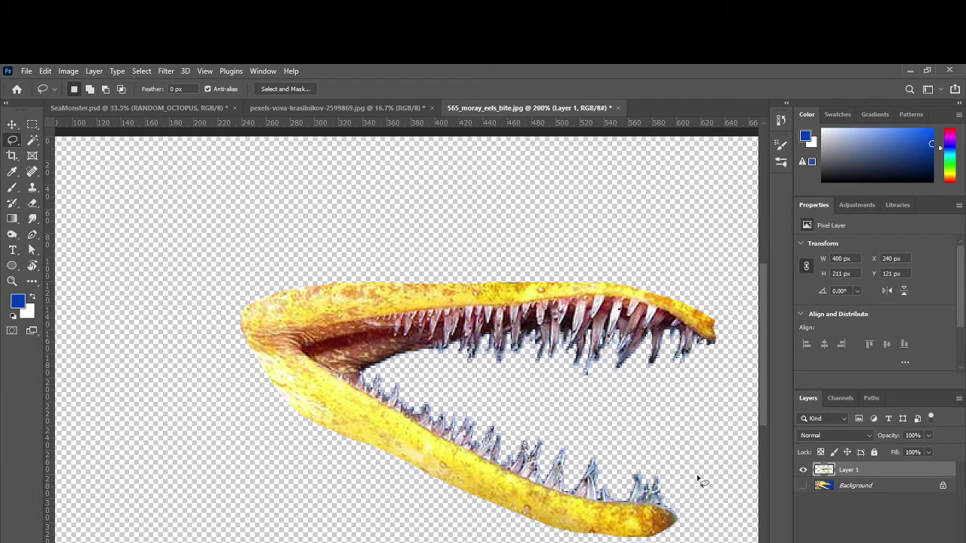
Step: Desaturate the upper and lower eel jaws with the Sponge tool in Desaturate mode
{"action": "right_click", "coordinate": [11, 236]}
{"action": "left_click", "coordinate": [62, 262]}
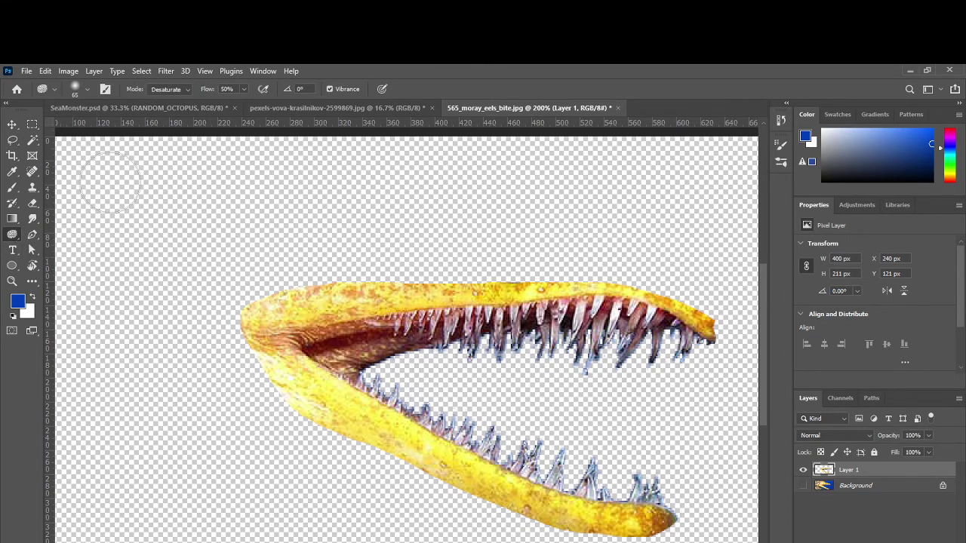
{"action": "right_click", "coordinate": [12, 238]}
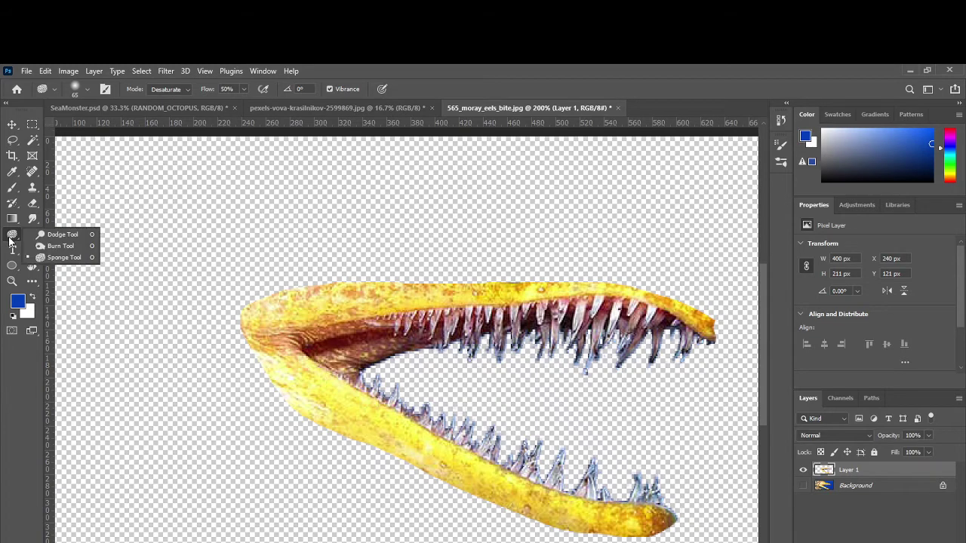
{"action": "left_click", "coordinate": [58, 246]}
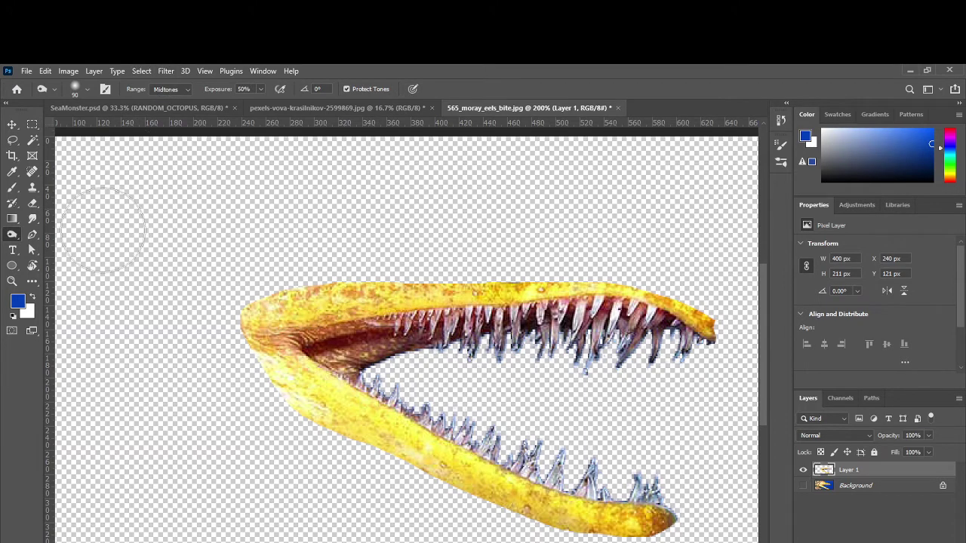
{"action": "left_click", "coordinate": [12, 234]}
{"action": "left_click", "coordinate": [59, 257]}
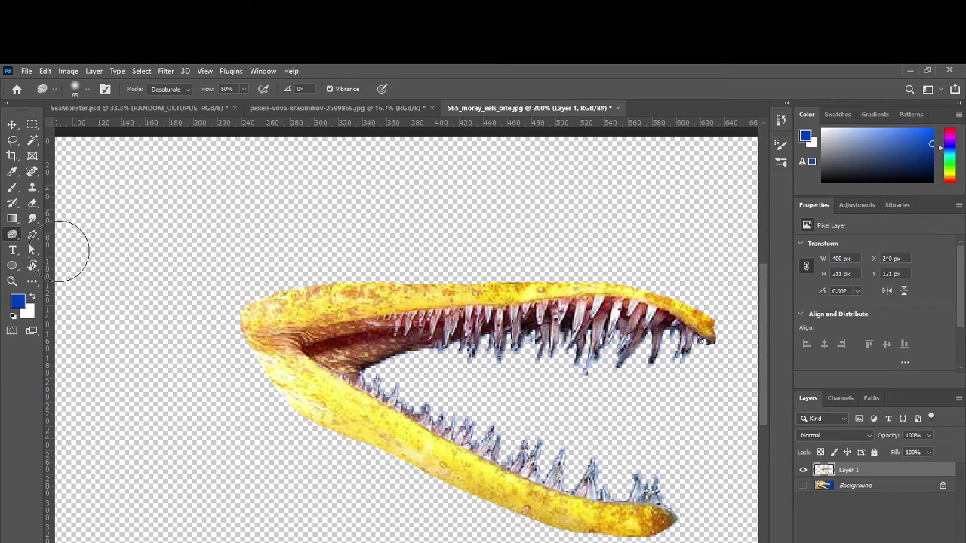
{"action": "mouse_move", "coordinate": [414, 293]}
{"action": "left_mouse_down"}
{"action": "mouse_move", "coordinate": [370, 286]}
{"action": "mouse_move", "coordinate": [294, 308]}
{"action": "mouse_move", "coordinate": [269, 287]}
{"action": "left_mouse_up"}
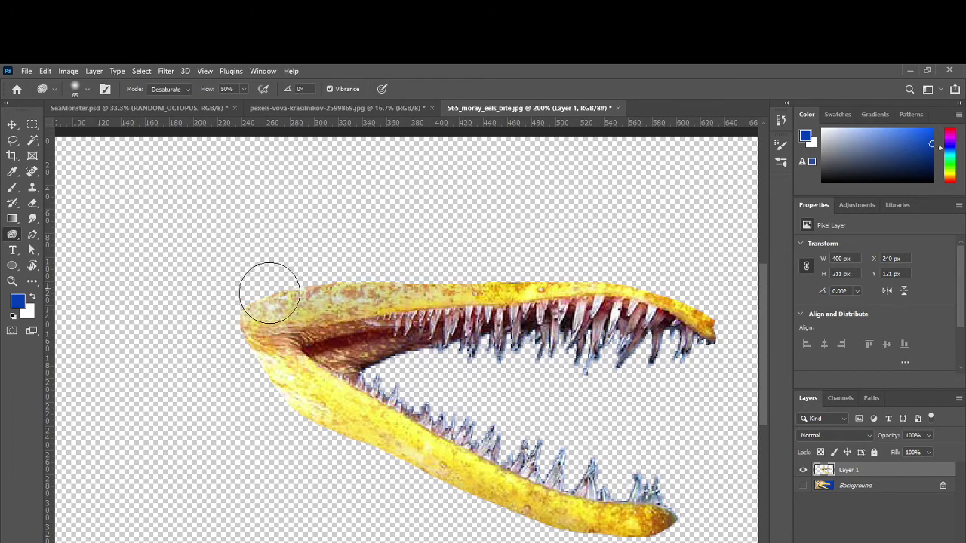
{"action": "mouse_move", "coordinate": [313, 417]}
{"action": "left_mouse_down"}
{"action": "mouse_move", "coordinate": [475, 527]}
{"action": "mouse_move", "coordinate": [362, 429]}
{"action": "mouse_move", "coordinate": [532, 535]}
{"action": "mouse_move", "coordinate": [451, 484]}
{"action": "mouse_move", "coordinate": [543, 524]}
{"action": "left_mouse_up"}
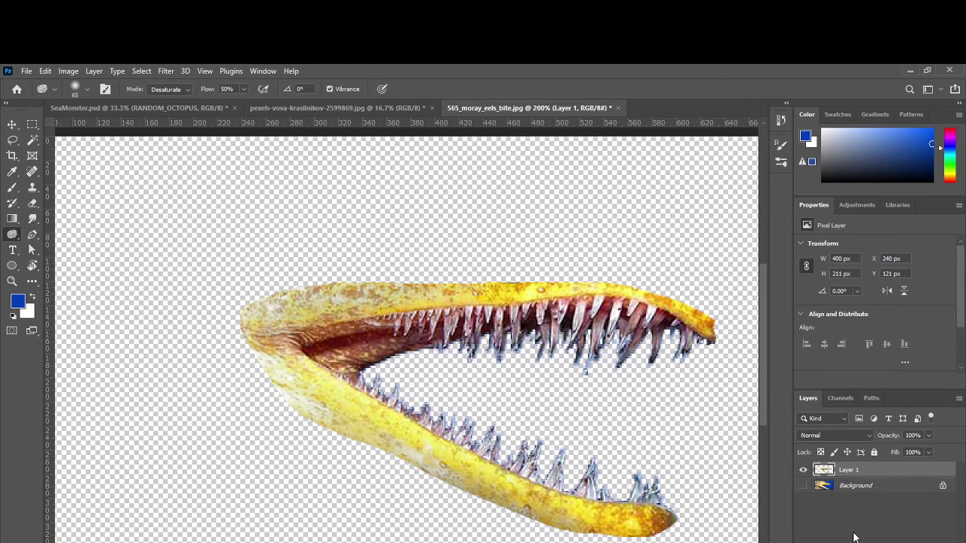
{"action": "left_click", "coordinate": [12, 124]}
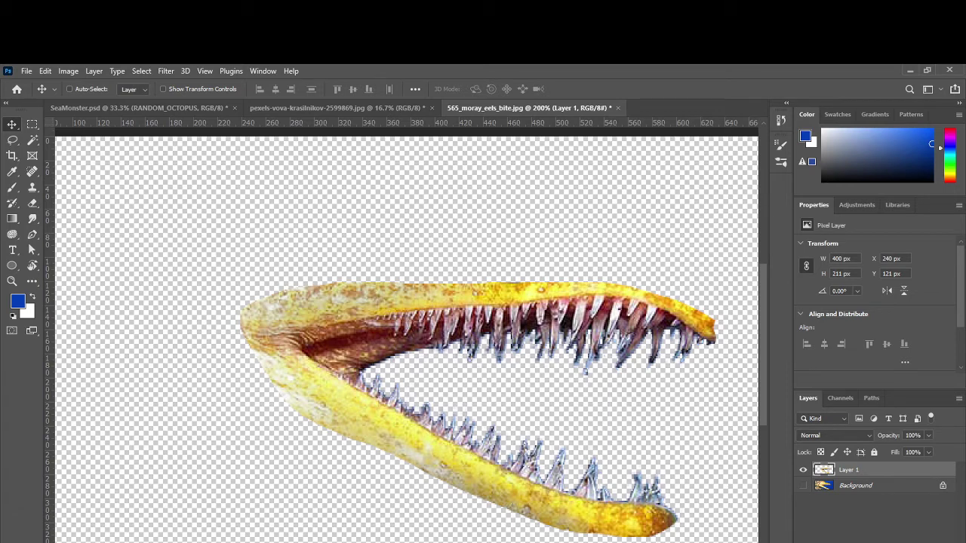
{"action": "left_click", "coordinate": [858, 540]}
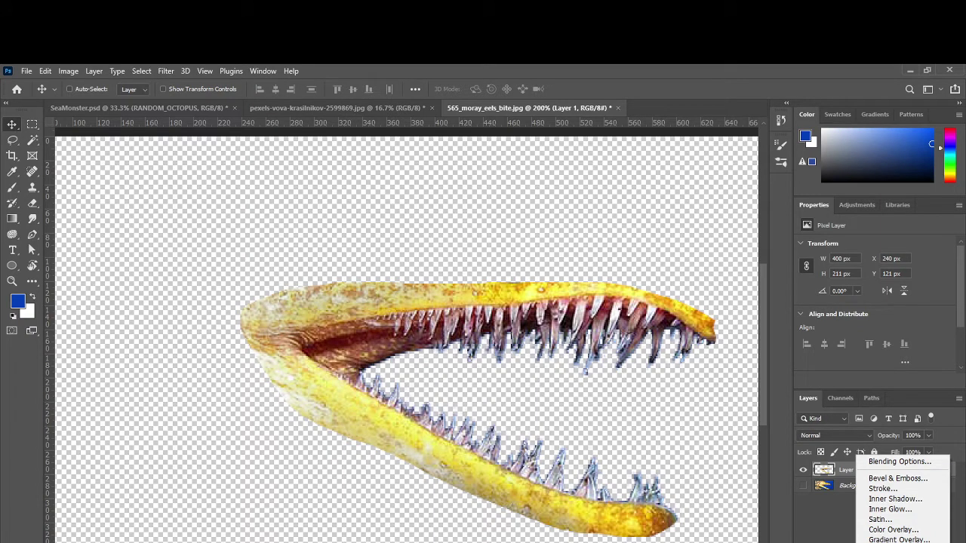
{"action": "left_click", "coordinate": [892, 489]}
Step: Give the jaw layer an Inner Shadow with a 70° angle and 2 px distance
{"action": "left_click", "coordinate": [898, 500]}
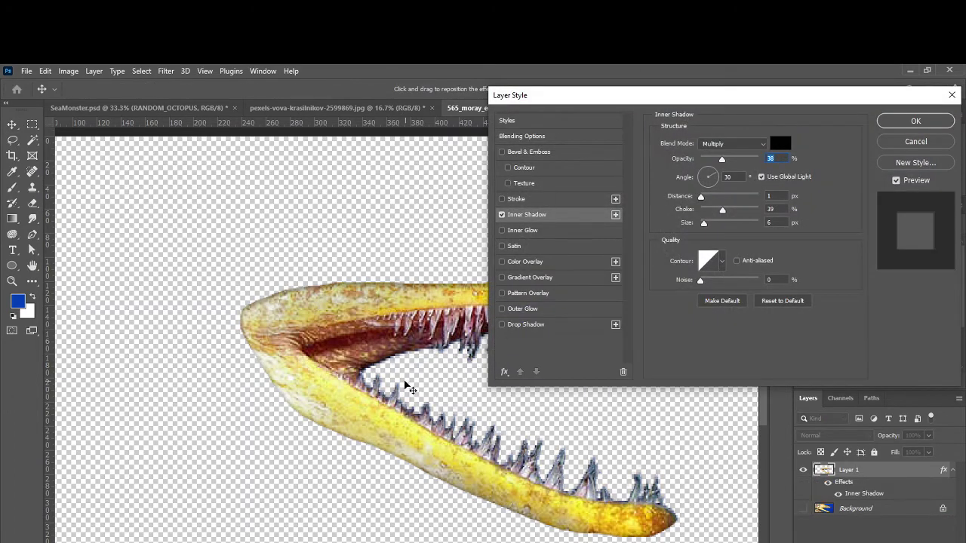
{"action": "left_click_drag", "start_coordinate": [677, 97], "coordinate": [804, 109]}
{"action": "left_click_drag", "start_coordinate": [837, 198], "coordinate": [841, 189]}
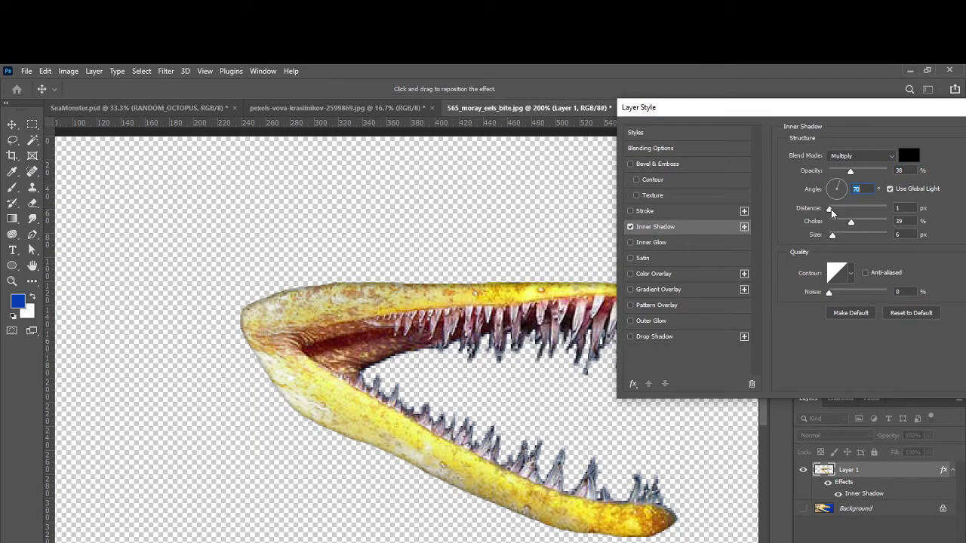
{"action": "left_click_drag", "start_coordinate": [830, 210], "coordinate": [833, 236]}
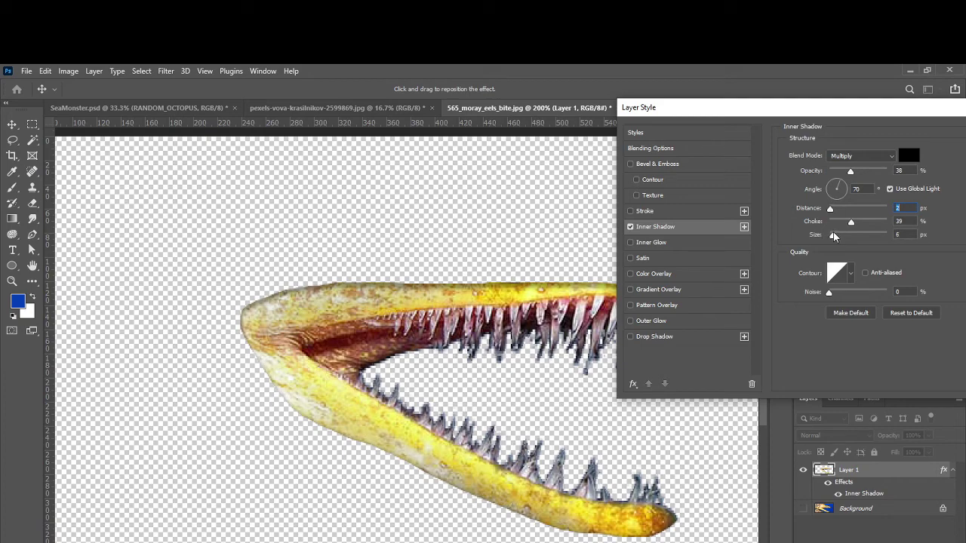
{"action": "left_click_drag", "start_coordinate": [790, 114], "coordinate": [531, 130]}
{"action": "left_click", "coordinate": [805, 151]}
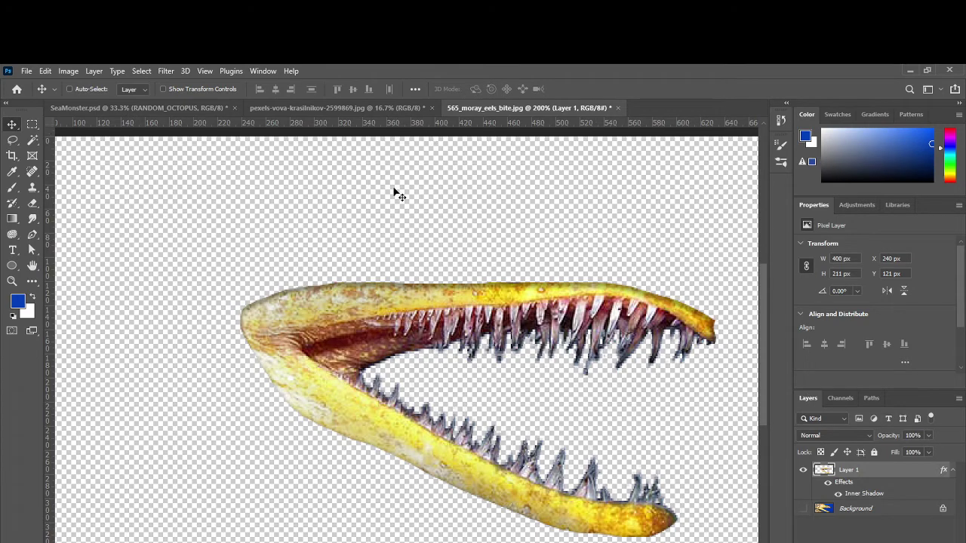
Step: Bring the jaw layer into SeaMonster.psd and flip it horizontally
{"action": "left_click_drag", "start_coordinate": [375, 335], "coordinate": [315, 367]}
{"action": "key", "text": "ctrl+t"}
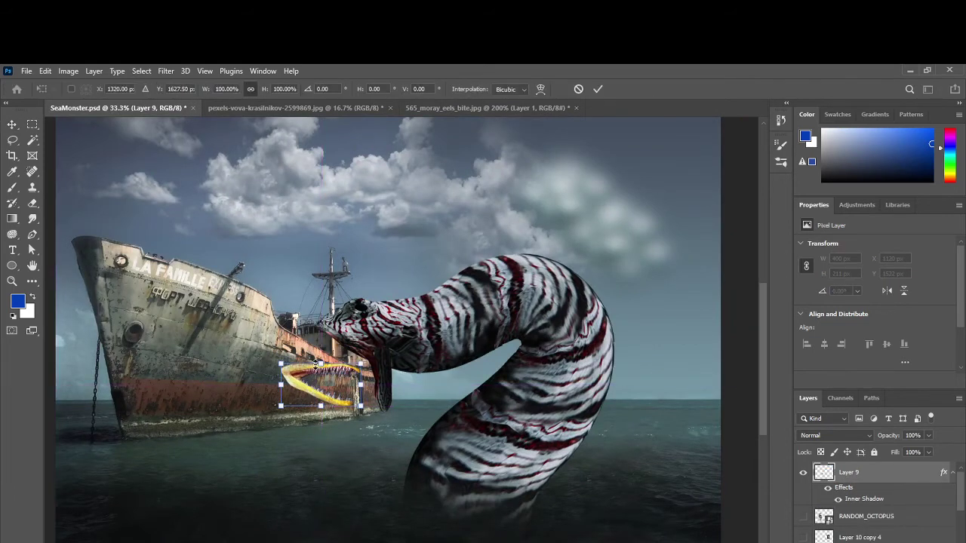
{"action": "right_click", "coordinate": [309, 372]}
{"action": "left_click", "coordinate": [347, 353]}
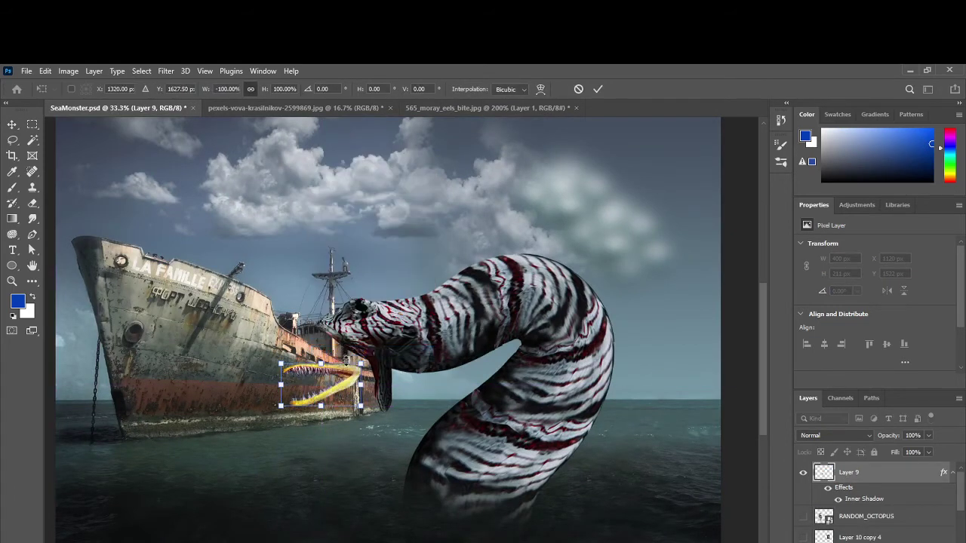
{"action": "left_click_drag", "start_coordinate": [344, 375], "coordinate": [361, 367]}
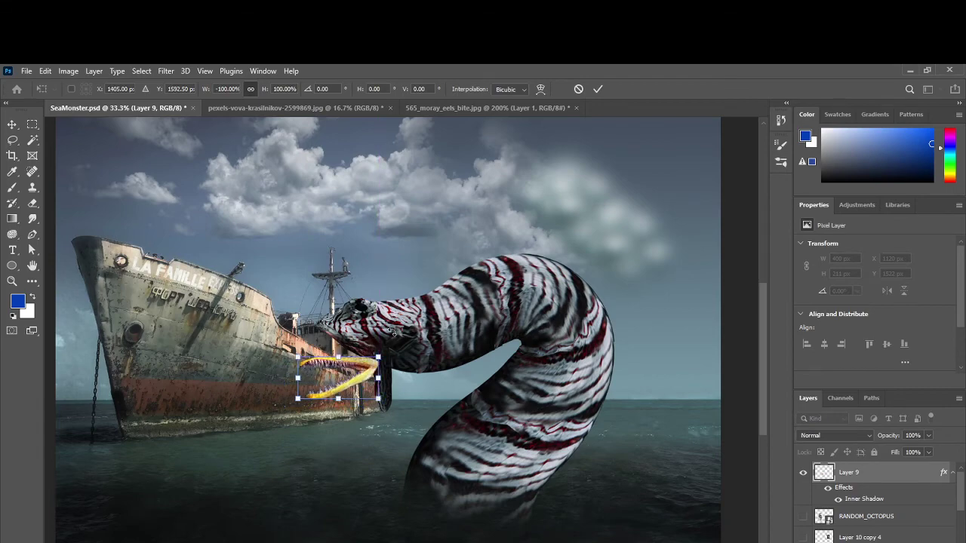
Step: Rotate the jaws around the hinge to fit the serpent's mouth and position them there
{"action": "scroll", "coordinate": [392, 332], "scroll_direction": "up", "scroll_amount": 3}
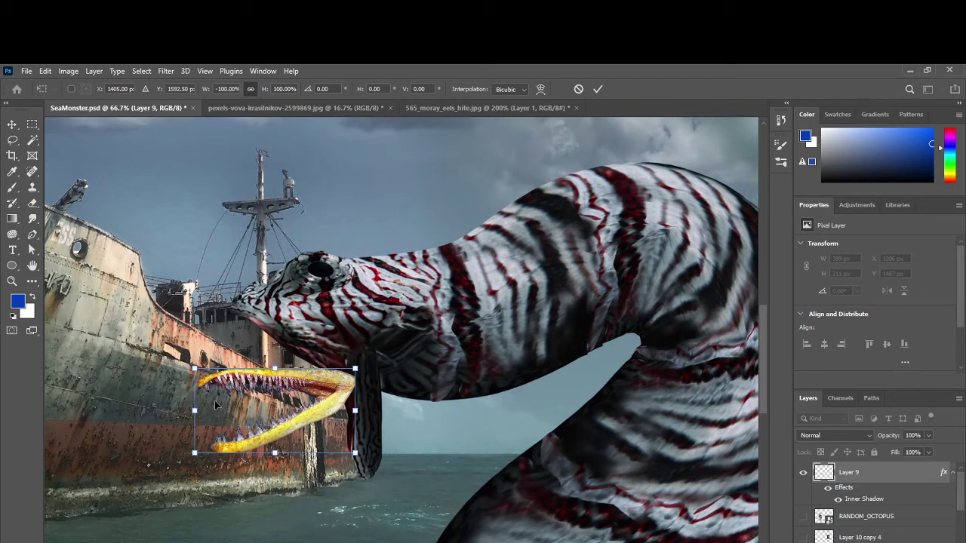
{"action": "left_click_drag", "start_coordinate": [273, 411], "coordinate": [369, 381]}
{"action": "left_click_drag", "start_coordinate": [367, 381], "coordinate": [366, 381]}
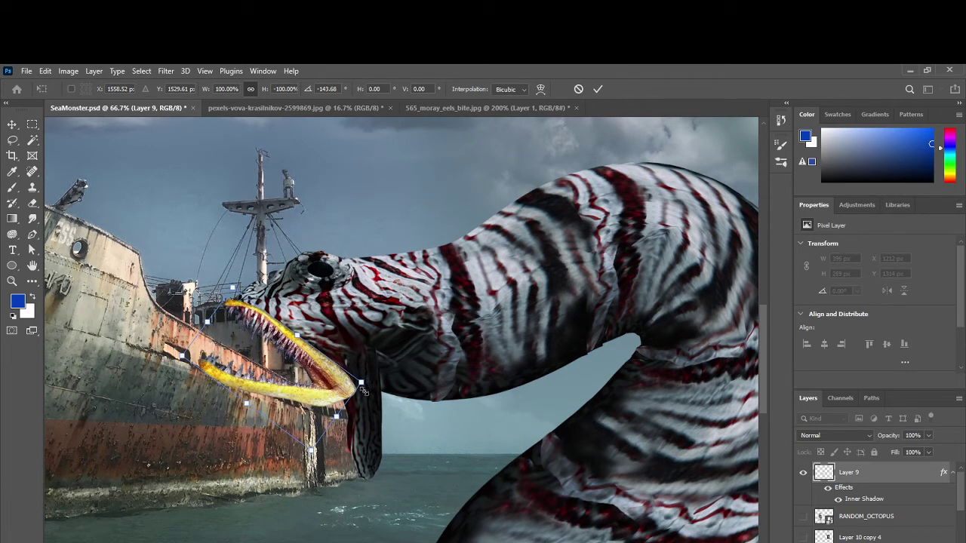
{"action": "key", "text": "Return"}
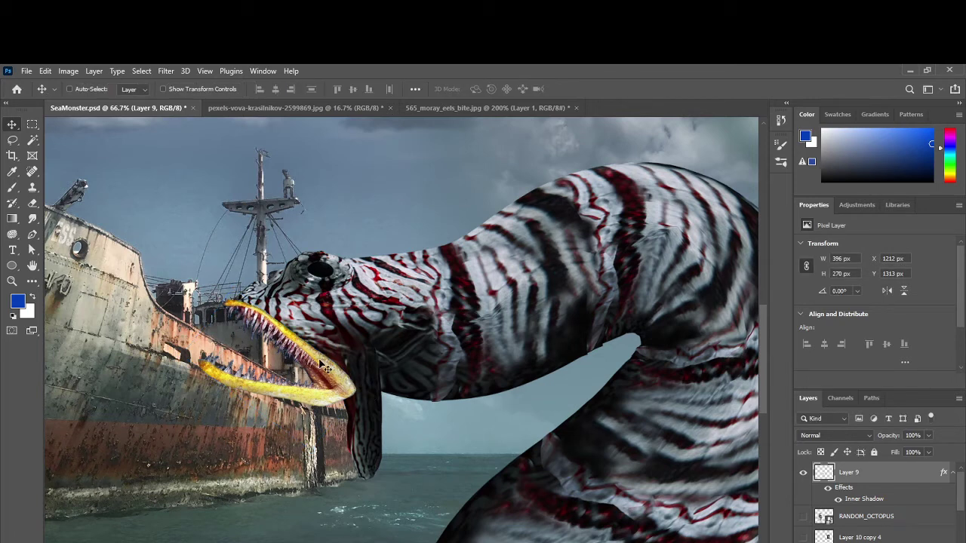
{"action": "left_click_drag", "start_coordinate": [301, 365], "coordinate": [306, 370]}
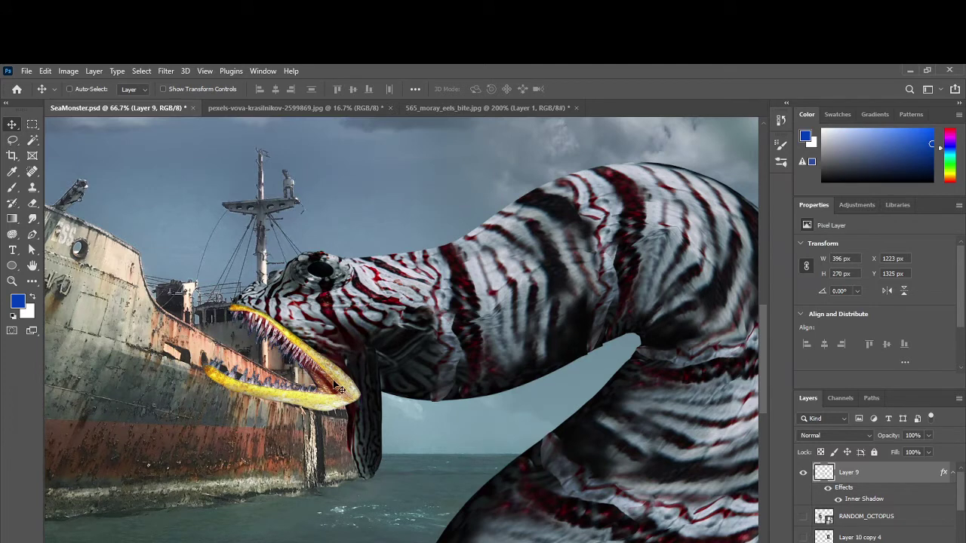
{"action": "key", "text": "ctrl+u"}
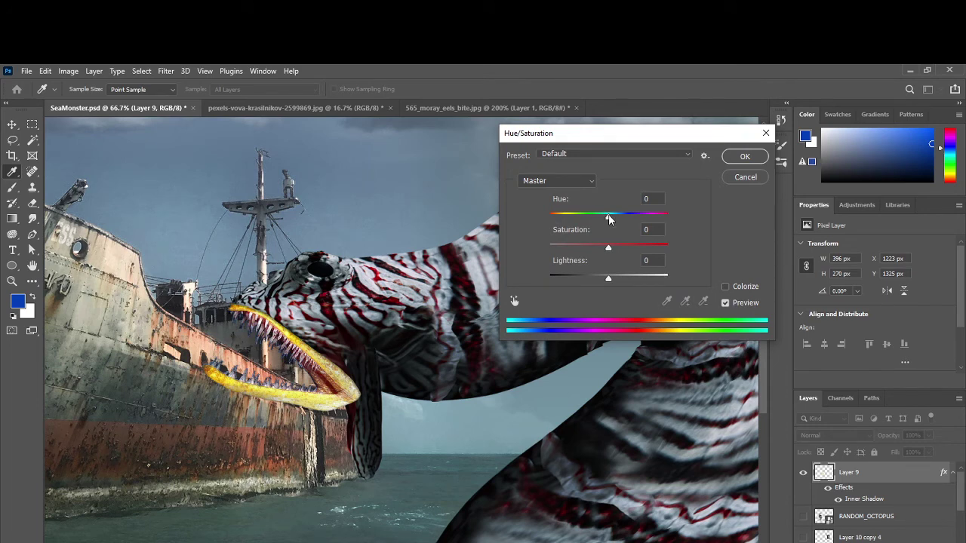
Step: Recolour the eel jaws a muted pink with Hue −23 and Saturation −44
{"action": "left_click_drag", "start_coordinate": [610, 219], "coordinate": [582, 250]}
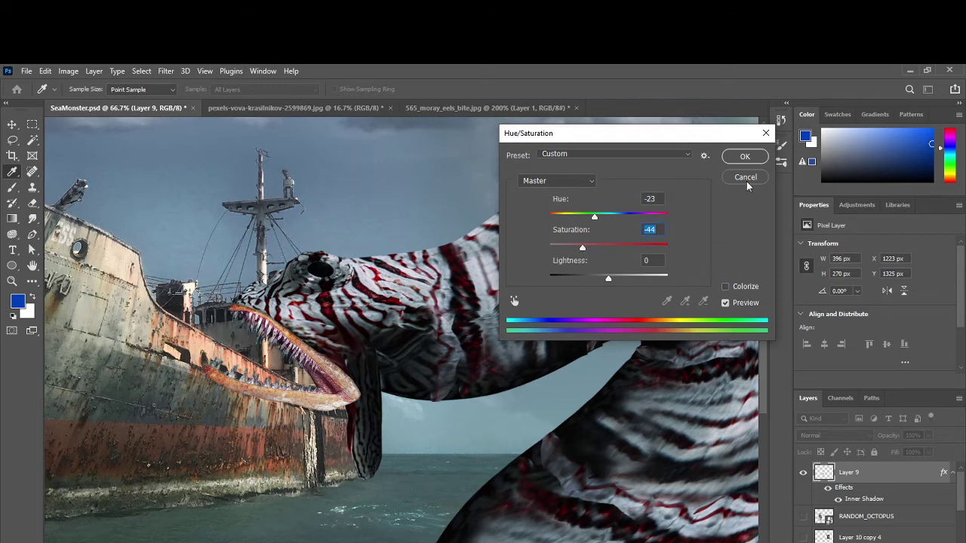
{"action": "left_click", "coordinate": [744, 156]}
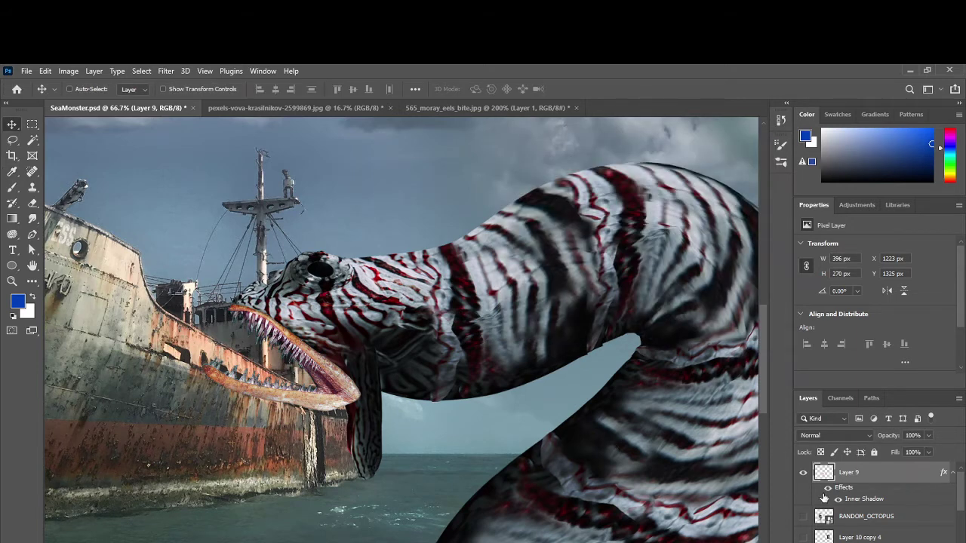
Step: Rename Layer 9 to TeetOriginal, duplicate it, and hide the original
{"action": "double_click", "coordinate": [849, 473]}
{"action": "type", "text": "TeetOriginal"}
{"action": "left_click", "coordinate": [848, 489]}
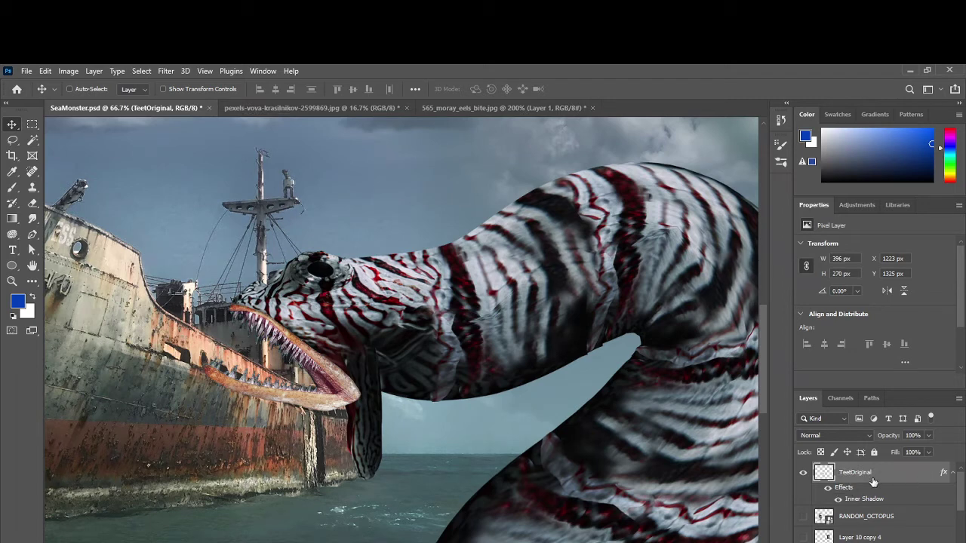
{"action": "key", "text": "ctrl+j"}
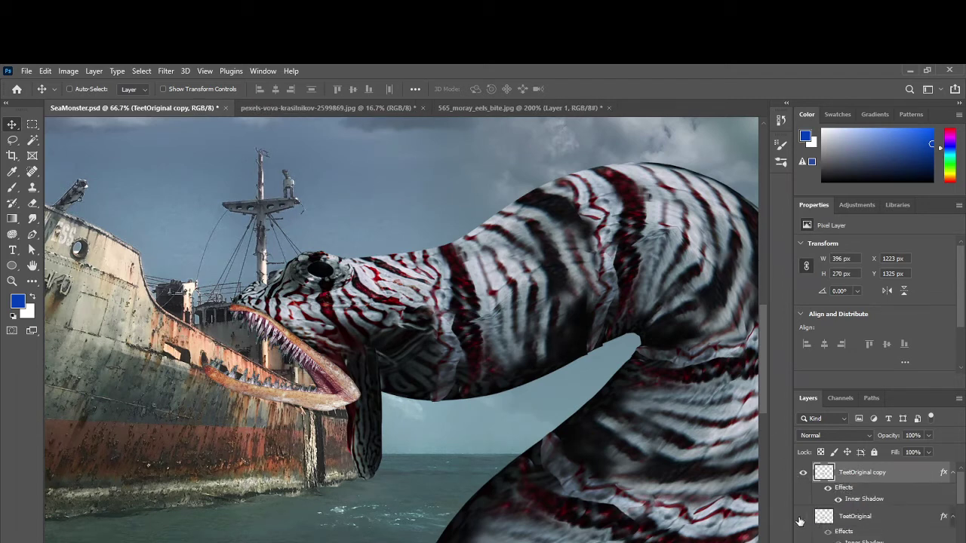
{"action": "left_click", "coordinate": [802, 519]}
Step: Lasso and delete the lower jaw from the TeetOriginal copy
{"action": "key", "text": "l"}
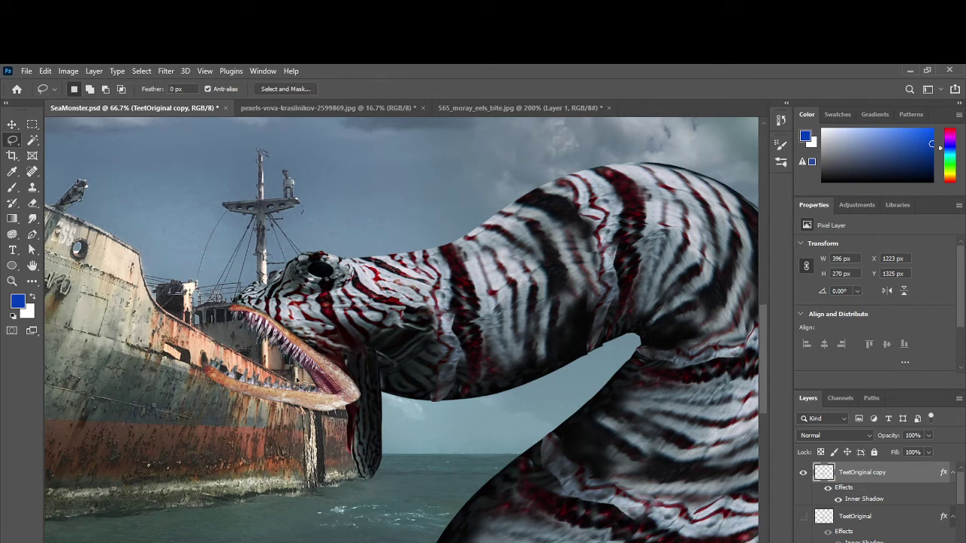
{"action": "mouse_move", "coordinate": [302, 383]}
{"action": "left_mouse_down"}
{"action": "mouse_move", "coordinate": [354, 392]}
{"action": "mouse_move", "coordinate": [339, 450]}
{"action": "mouse_move", "coordinate": [128, 347]}
{"action": "mouse_move", "coordinate": [139, 323]}
{"action": "left_mouse_up"}
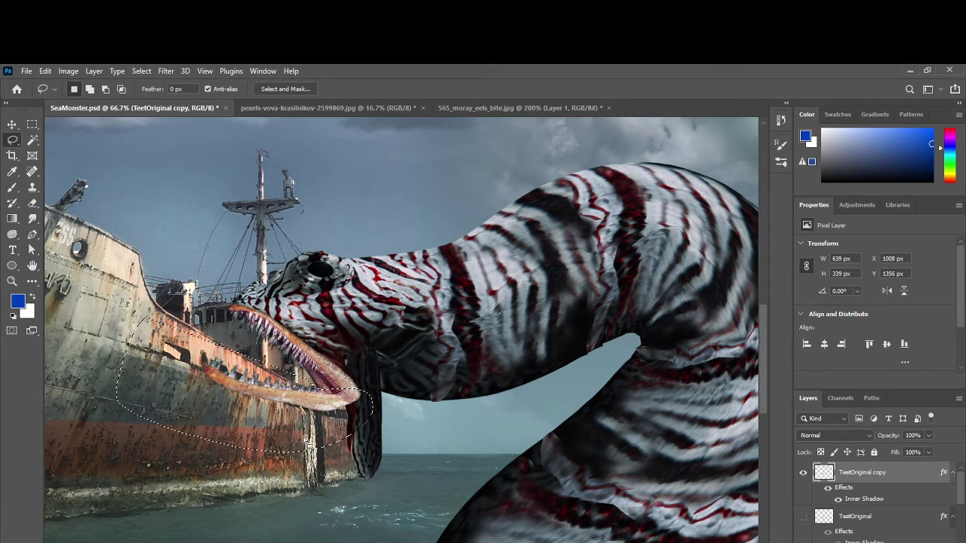
{"action": "key", "text": "Delete"}
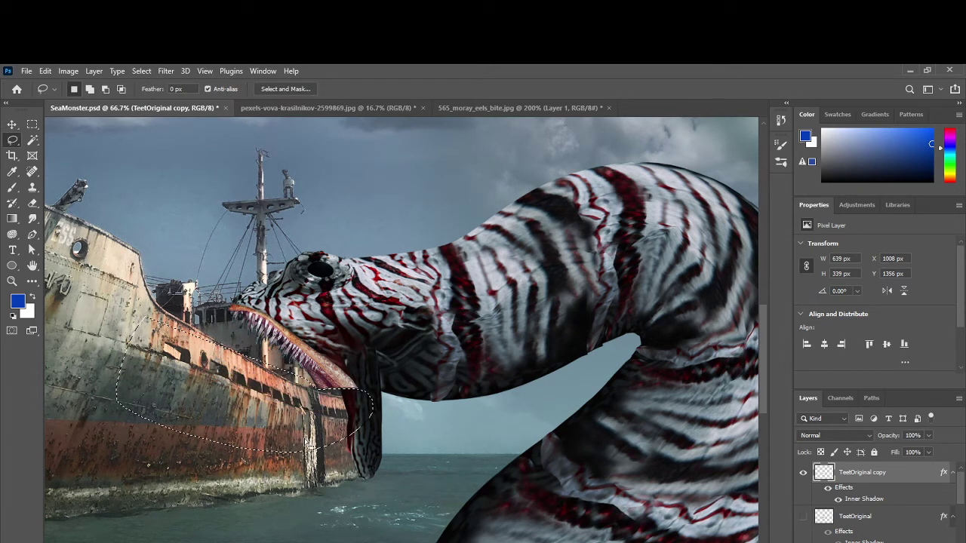
{"action": "key", "text": "ctrl+d"}
Step: Warp the upper jaw so it curves along the serpent's mouth
{"action": "key", "text": "ctrl+r"}
{"action": "key", "text": "ctrl+t"}
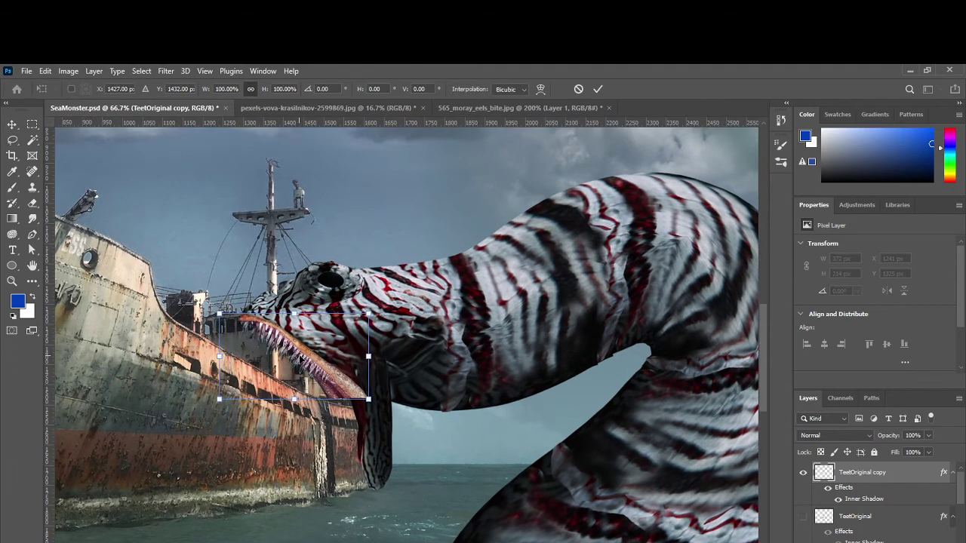
{"action": "right_click", "coordinate": [299, 360]}
{"action": "left_click", "coordinate": [335, 436]}
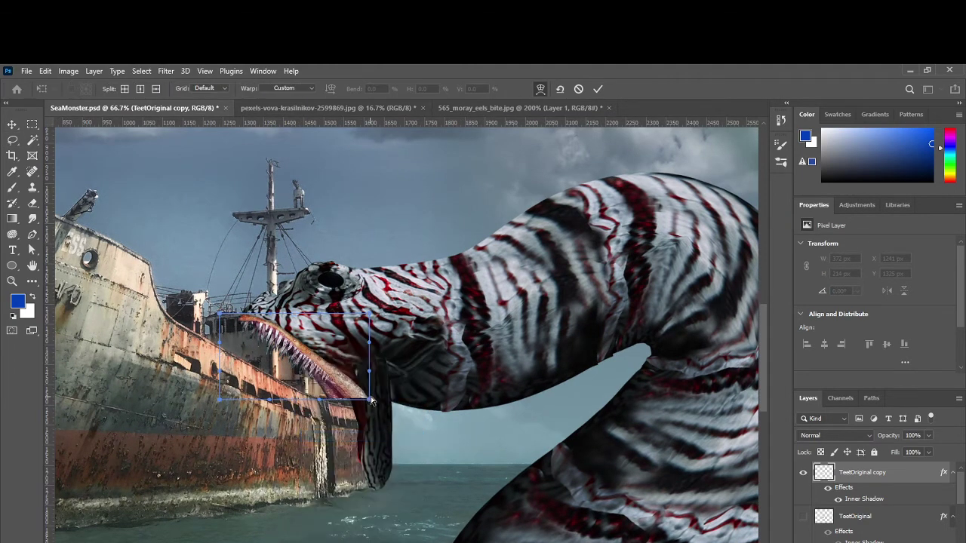
{"action": "left_click_drag", "start_coordinate": [370, 400], "coordinate": [302, 364]}
{"action": "left_click_drag", "start_coordinate": [270, 338], "coordinate": [278, 334]}
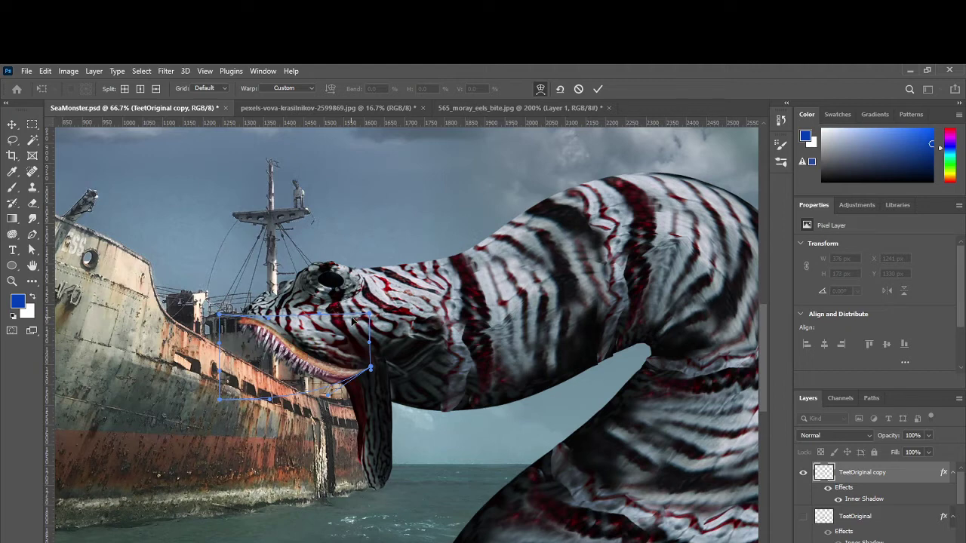
{"action": "key", "text": "Return"}
Step: Try erasing the lower lip tip, then undo the erasure
{"action": "key", "text": "l"}
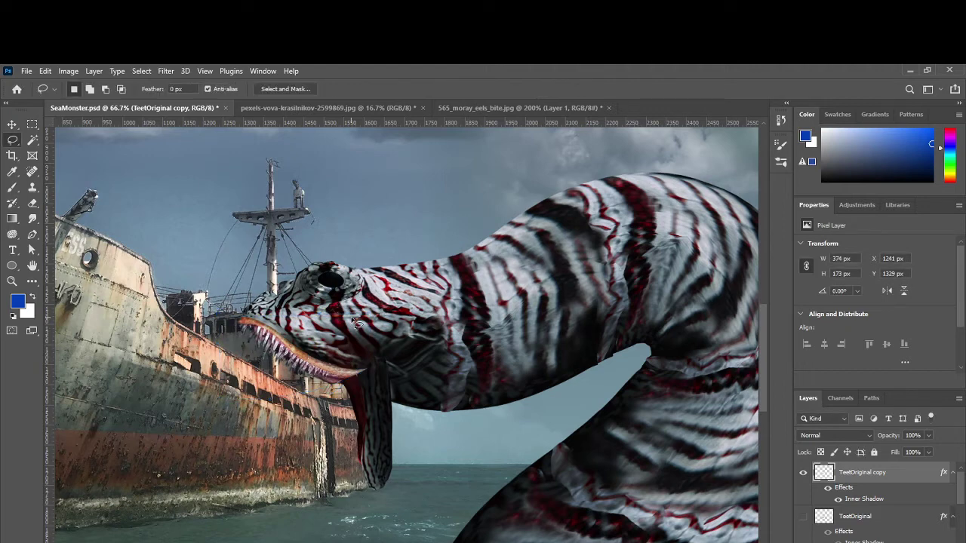
{"action": "key", "text": "e"}
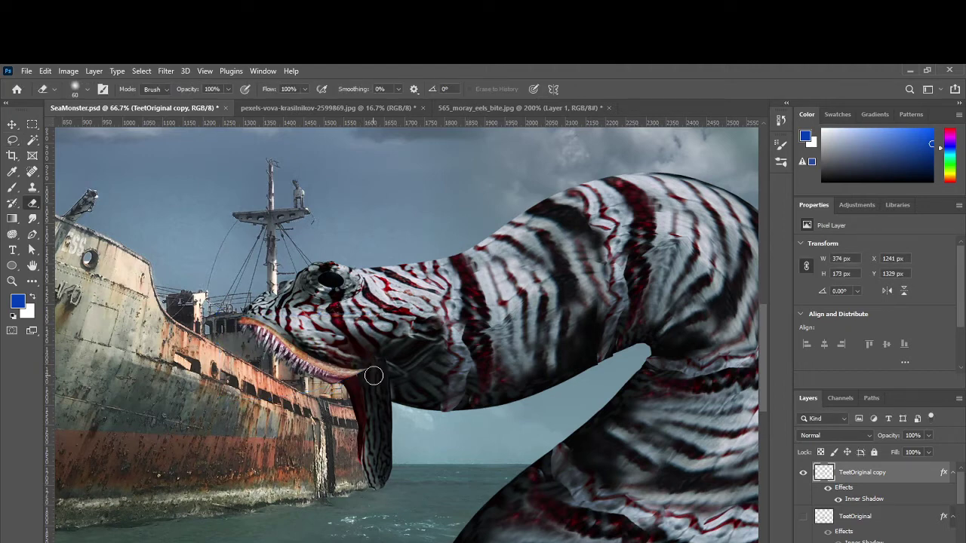
{"action": "mouse_move", "coordinate": [359, 369]}
{"action": "left_mouse_down"}
{"action": "mouse_move", "coordinate": [373, 371]}
{"action": "mouse_move", "coordinate": [327, 351]}
{"action": "left_mouse_up"}
{"action": "key", "text": "ctrl+z"}
Step: Add a layer mask to TeetOriginal copy and set up a small brush at 37% opacity
{"action": "left_click", "coordinate": [868, 539]}
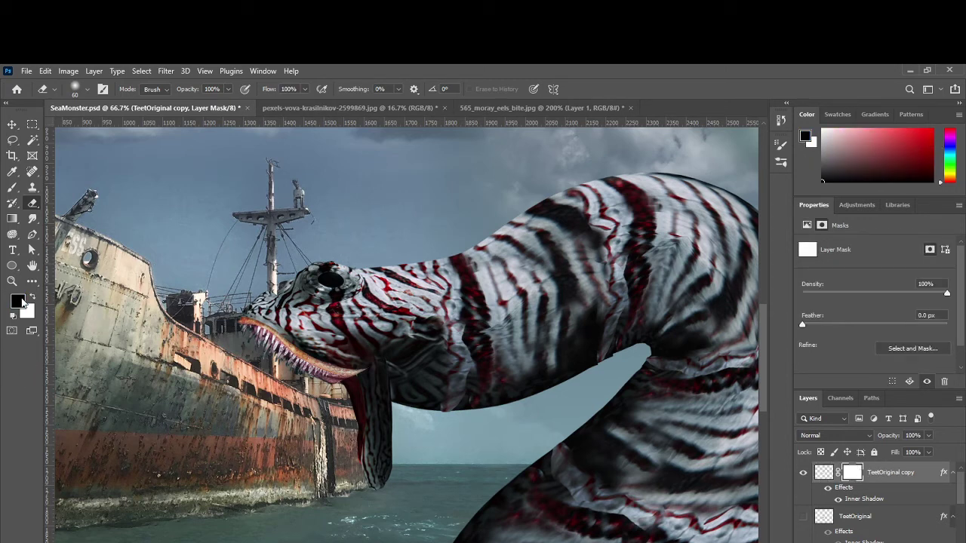
{"action": "key", "text": "b"}
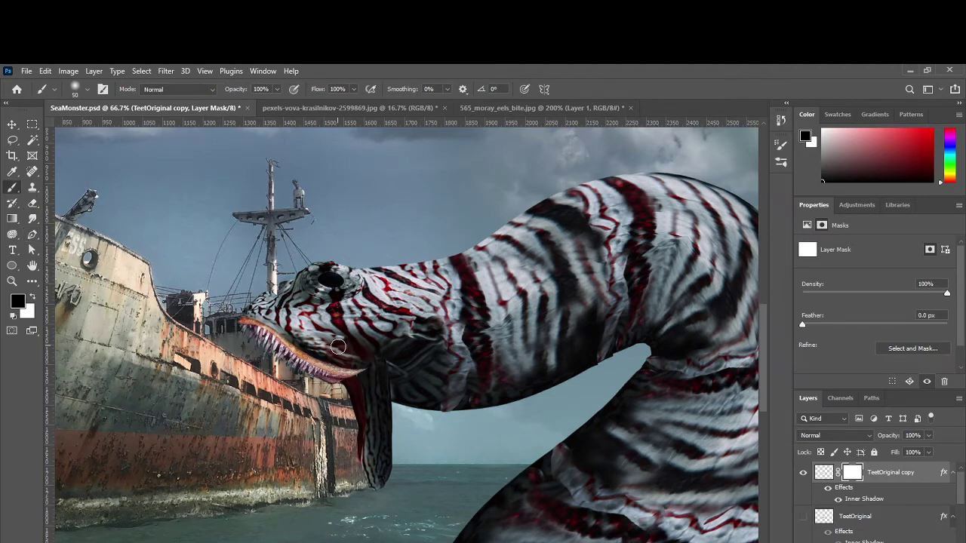
{"action": "key", "text": "ctrl+plus"}
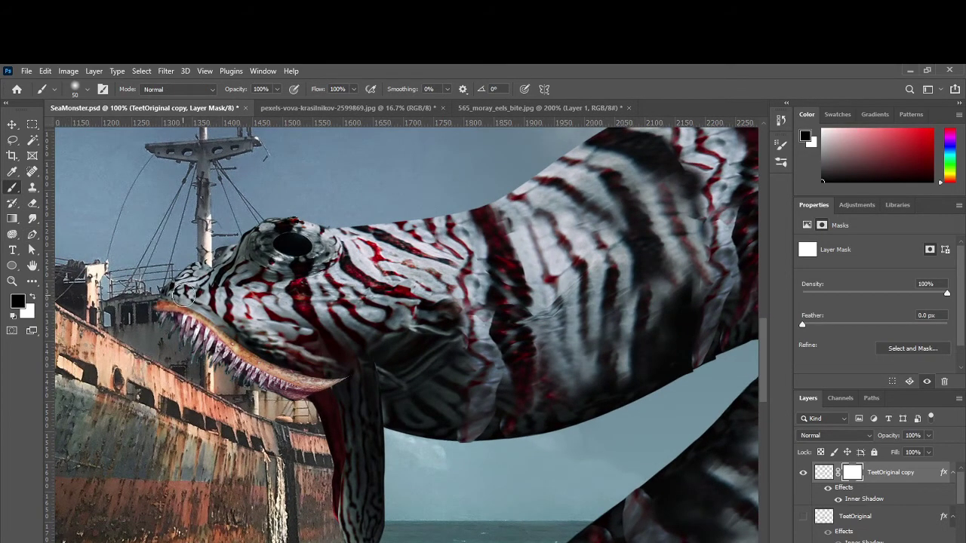
{"action": "key", "text": "bracketleft"}
{"action": "key", "text": "bracketleft"}
{"action": "key", "text": "bracketleft"}
{"action": "key", "text": "bracketleft"}
{"action": "key", "text": "bracketleft"}
{"action": "key", "text": "bracketleft"}
{"action": "left_click", "coordinate": [274, 89]}
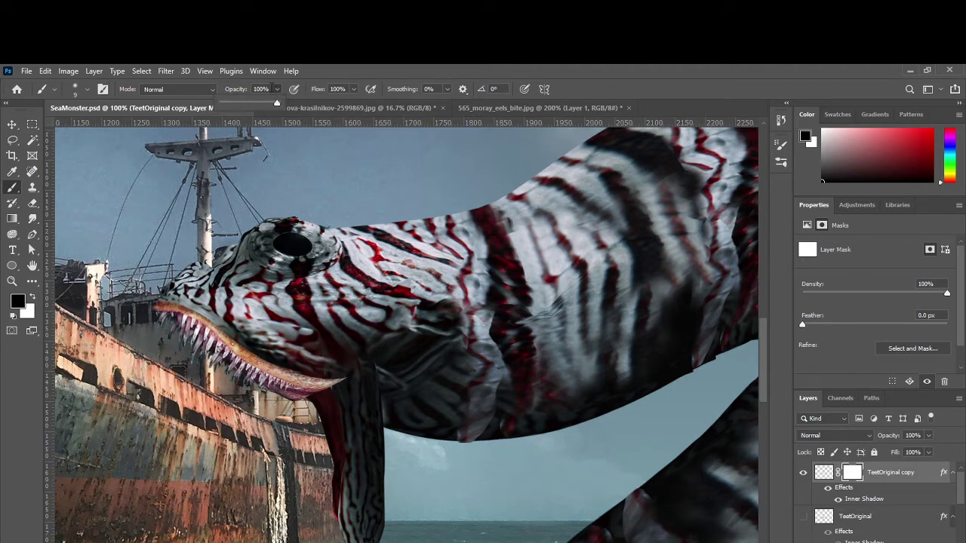
{"action": "left_click_drag", "start_coordinate": [266, 102], "coordinate": [241, 103]}
{"action": "left_click", "coordinate": [159, 303]}
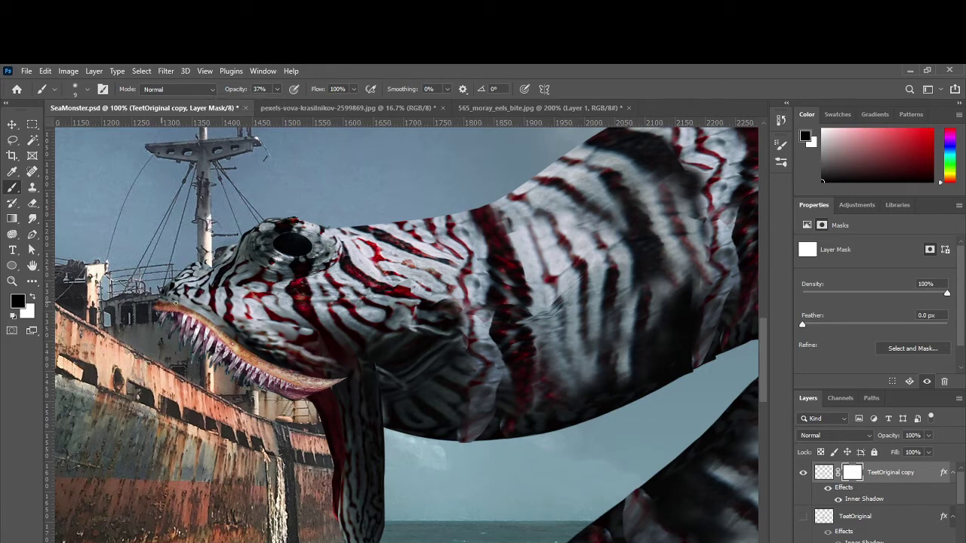
Step: Softly mask the upper jaw edge beside the teeth, undoing a stray paste
{"action": "mouse_move", "coordinate": [208, 315]}
{"action": "left_mouse_down"}
{"action": "mouse_move", "coordinate": [280, 371]}
{"action": "mouse_move", "coordinate": [267, 367]}
{"action": "mouse_move", "coordinate": [261, 357]}
{"action": "mouse_move", "coordinate": [317, 377]}
{"action": "left_mouse_up"}
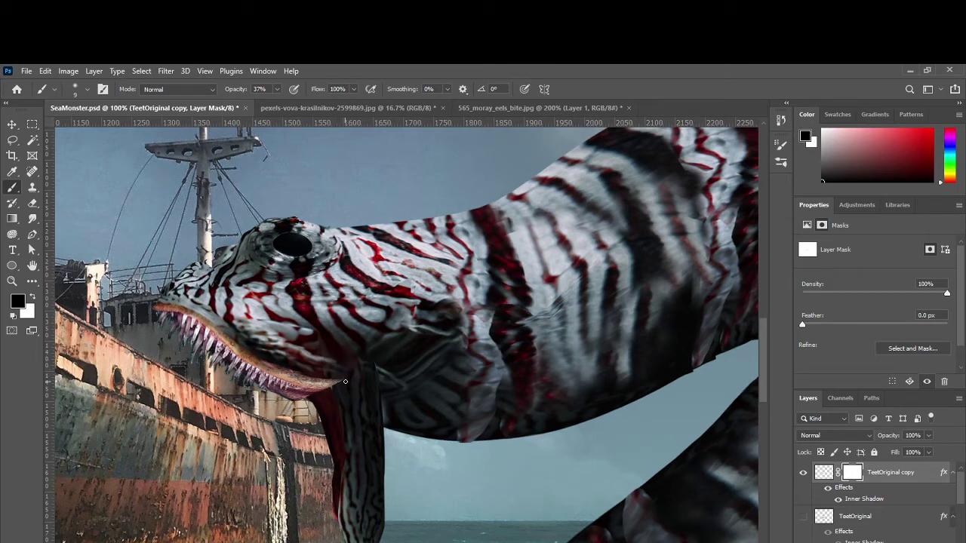
{"action": "key", "text": "bracketright"}
{"action": "key", "text": "bracketright"}
{"action": "key", "text": "bracketright"}
{"action": "key", "text": "bracketright"}
{"action": "key", "text": "bracketright"}
{"action": "key", "text": "bracketright"}
{"action": "key", "text": "ctrl+v"}
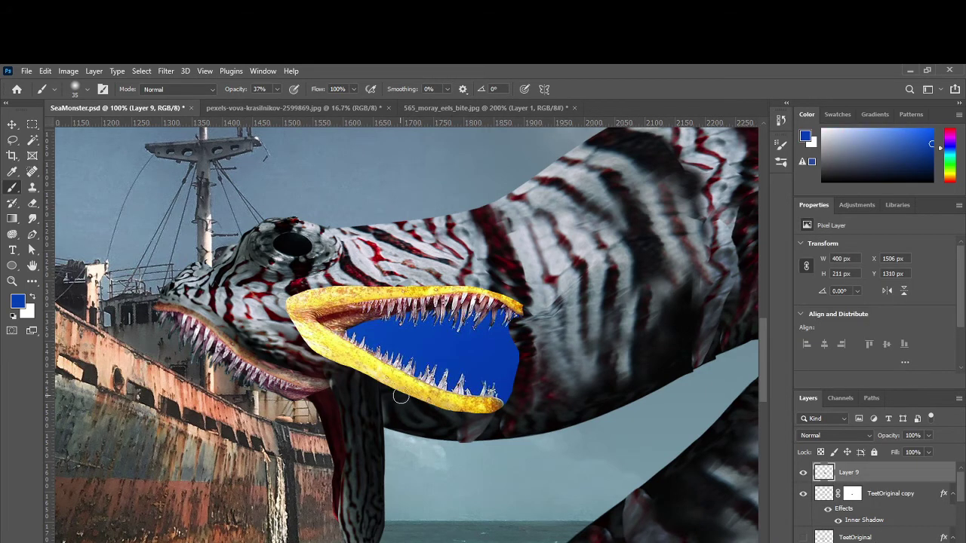
{"action": "key", "text": "ctrl+z"}
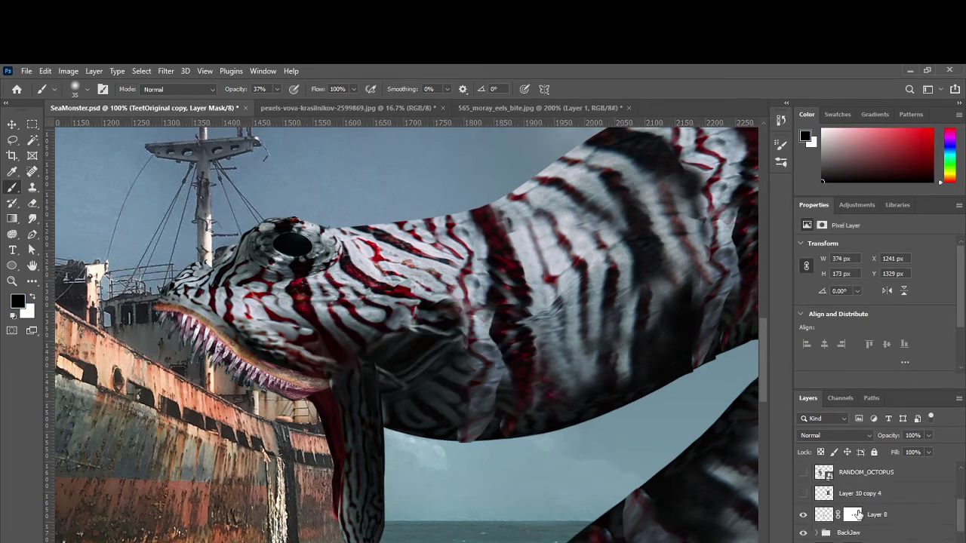
Step: Show and duplicate the TeetOriginal jaw layer, rotating the copy to hang downward
{"action": "left_click", "coordinate": [823, 516]}
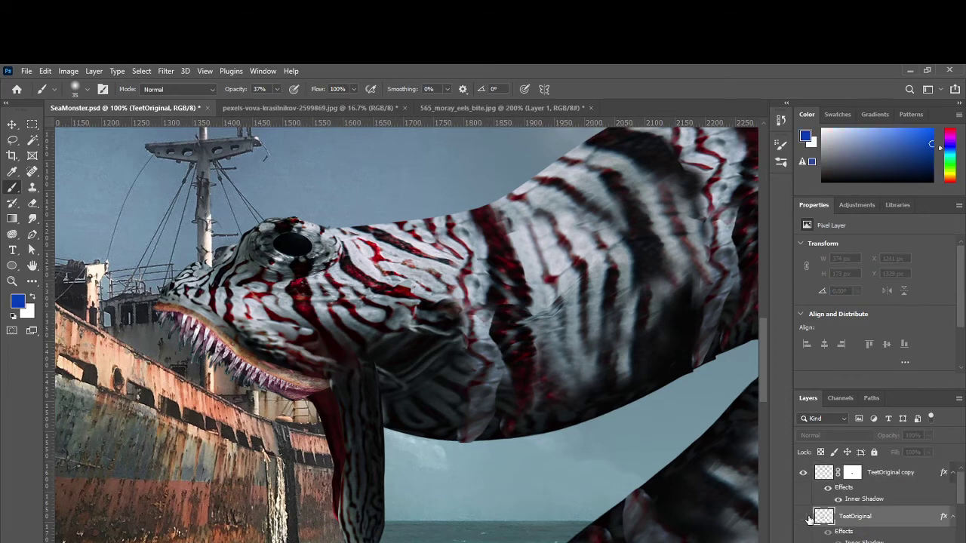
{"action": "left_click", "coordinate": [803, 517]}
{"action": "key", "text": "ctrl+j"}
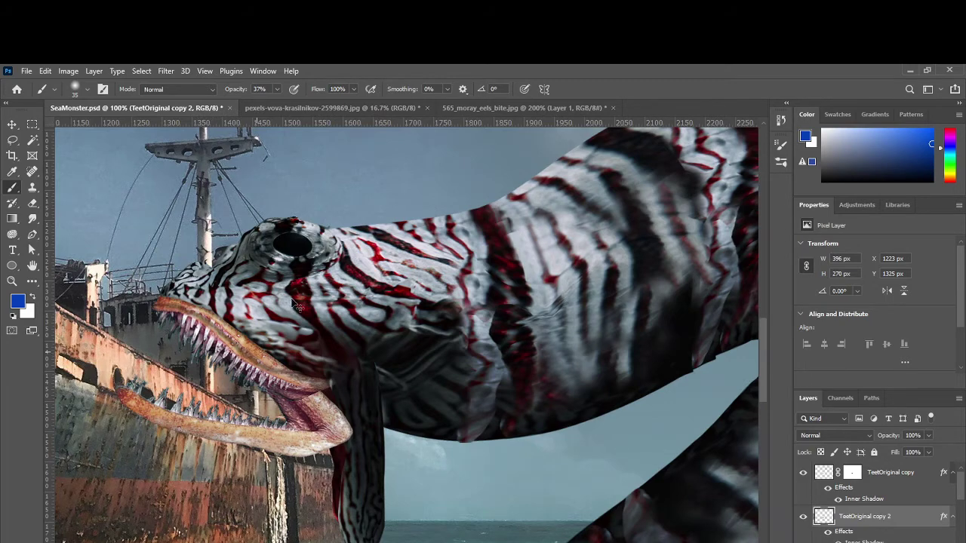
{"action": "key", "text": "ctrl+t"}
{"action": "left_click_drag", "start_coordinate": [365, 274], "coordinate": [300, 276]}
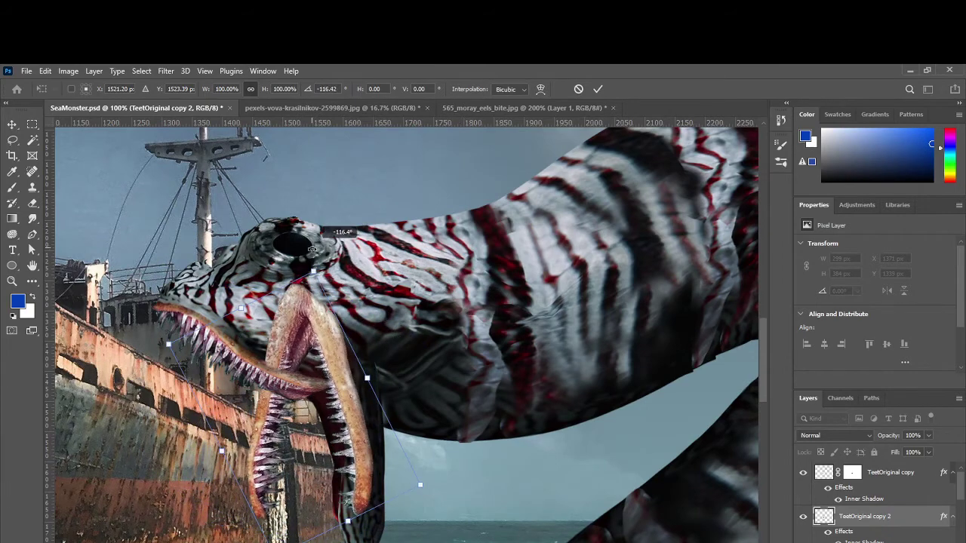
{"action": "left_click_drag", "start_coordinate": [318, 340], "coordinate": [343, 354]}
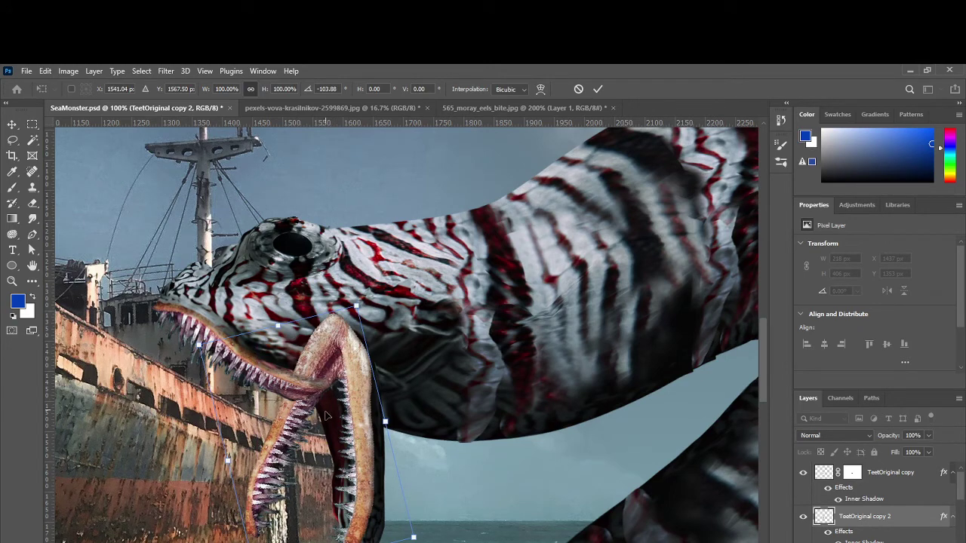
{"action": "key", "text": "Return"}
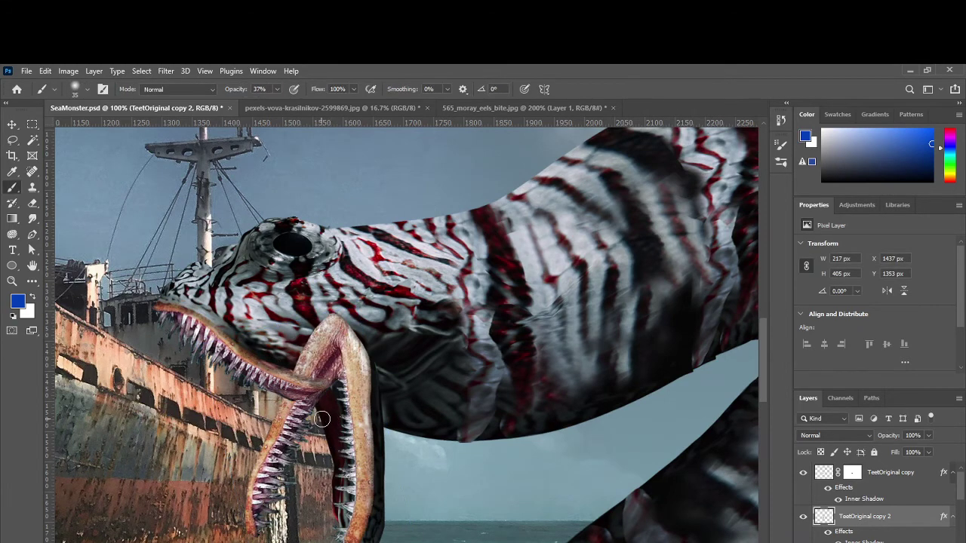
Step: Trim the rotated copy down to its lower jaw part and move it into place
{"action": "key", "text": "l"}
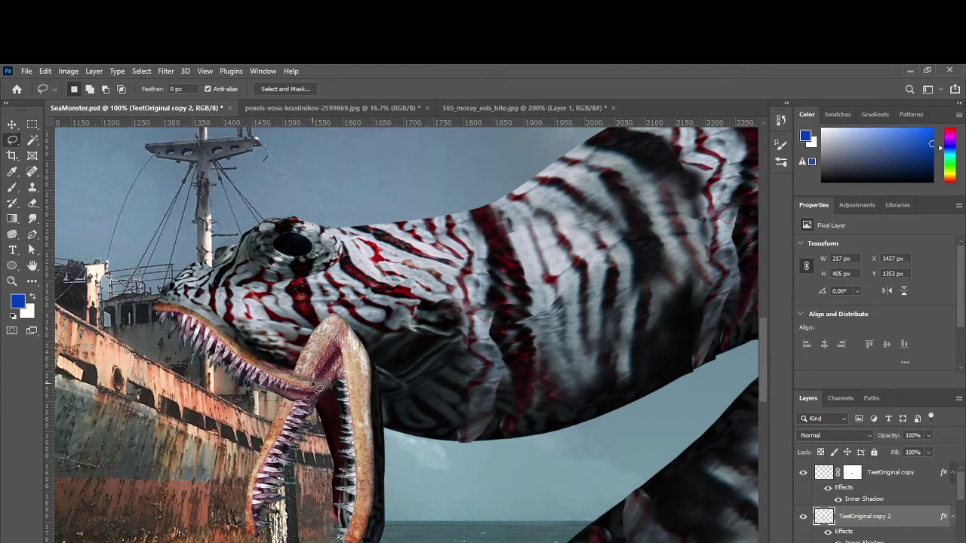
{"action": "mouse_move", "coordinate": [317, 385]}
{"action": "left_mouse_down"}
{"action": "mouse_move", "coordinate": [334, 412]}
{"action": "mouse_move", "coordinate": [293, 379]}
{"action": "mouse_move", "coordinate": [192, 493]}
{"action": "mouse_move", "coordinate": [336, 483]}
{"action": "mouse_move", "coordinate": [333, 423]}
{"action": "mouse_move", "coordinate": [317, 384]}
{"action": "left_mouse_up"}
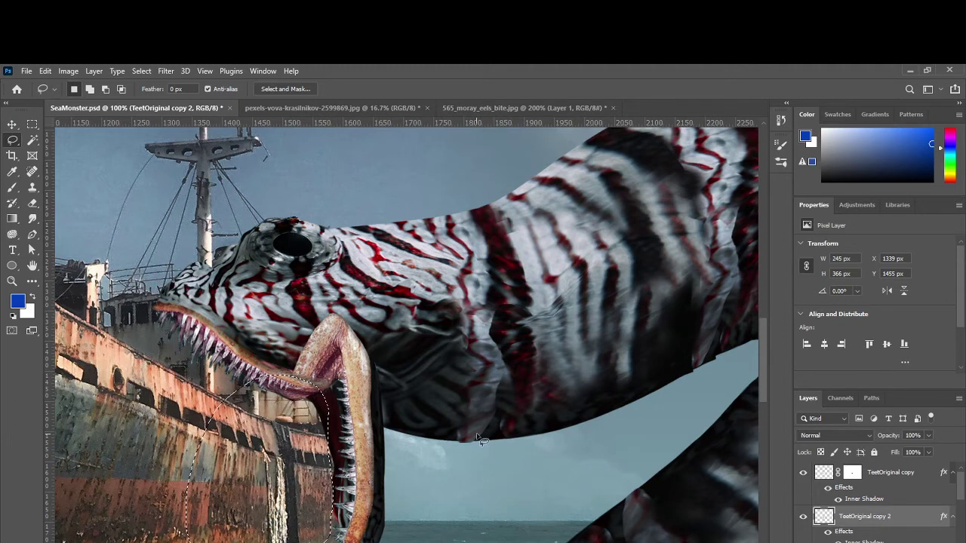
{"action": "key", "text": "ctrl+d"}
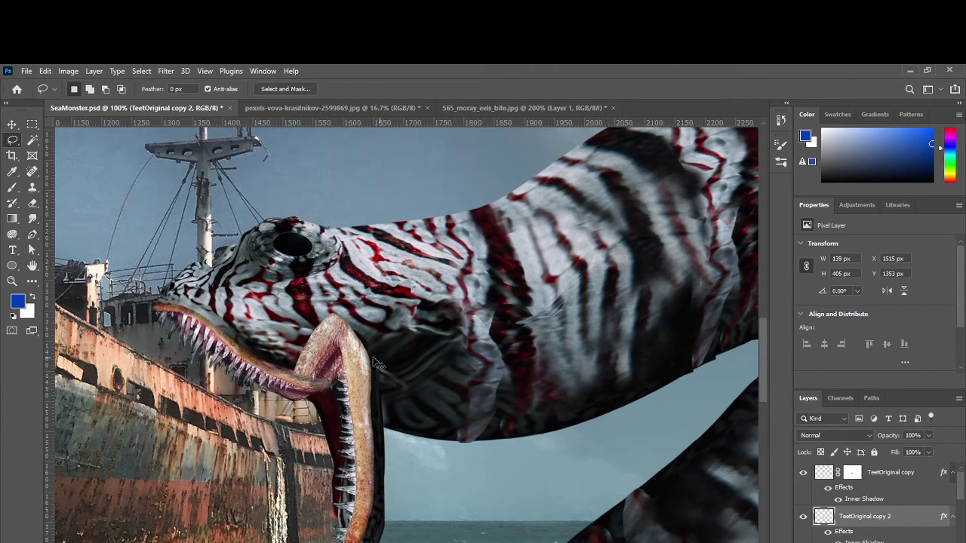
{"action": "key", "text": "v"}
{"action": "mouse_move", "coordinate": [377, 364]}
{"action": "left_mouse_down"}
{"action": "mouse_move", "coordinate": [437, 406]}
{"action": "mouse_move", "coordinate": [402, 408]}
{"action": "mouse_move", "coordinate": [393, 347]}
{"action": "mouse_move", "coordinate": [352, 344]}
{"action": "mouse_move", "coordinate": [257, 410]}
{"action": "mouse_move", "coordinate": [351, 413]}
{"action": "left_mouse_up"}
Step: Rotate the lower jaw piece nearly upright, scale it to about 81% and set it under the mouth
{"action": "key", "text": "ctrl+t"}
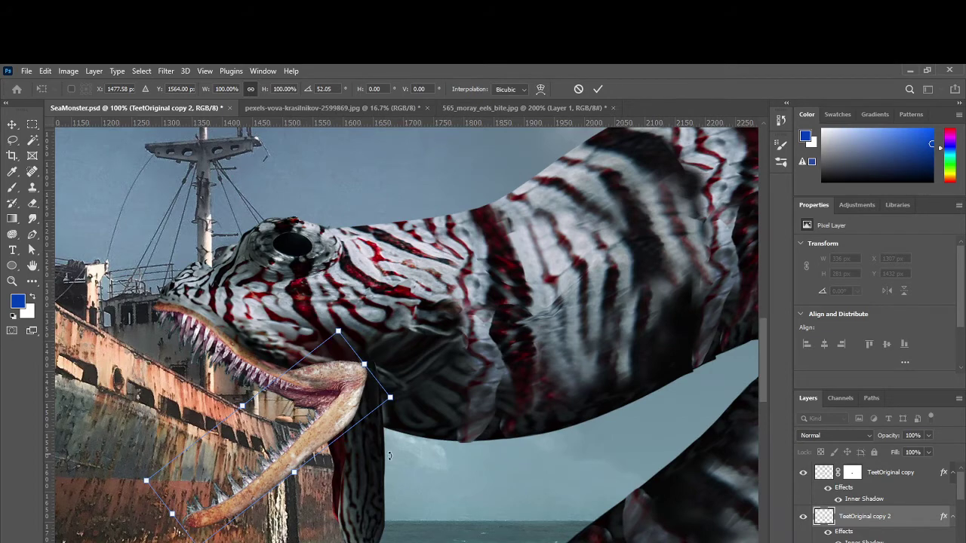
{"action": "left_click_drag", "start_coordinate": [423, 362], "coordinate": [329, 278]}
{"action": "left_click_drag", "start_coordinate": [290, 363], "coordinate": [298, 390]}
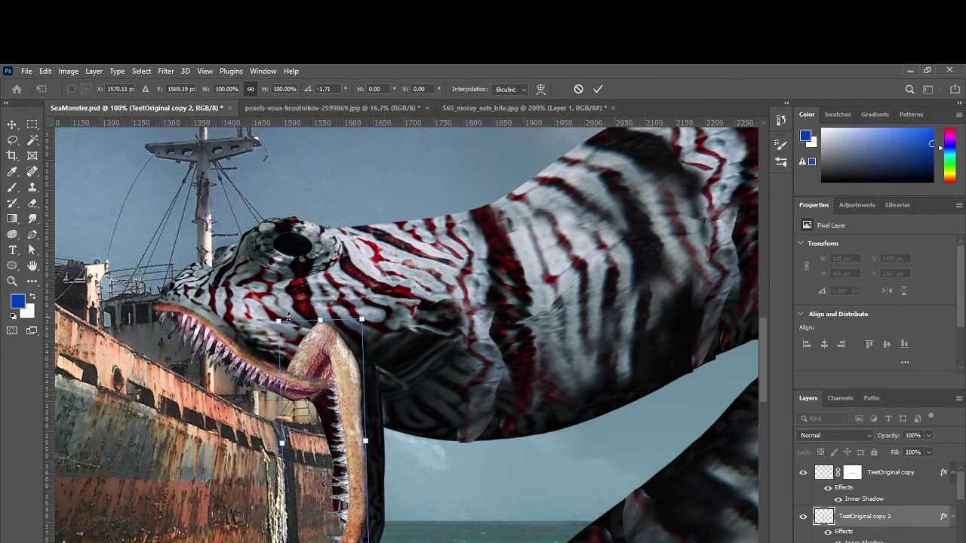
{"action": "left_click_drag", "start_coordinate": [288, 315], "coordinate": [289, 357]}
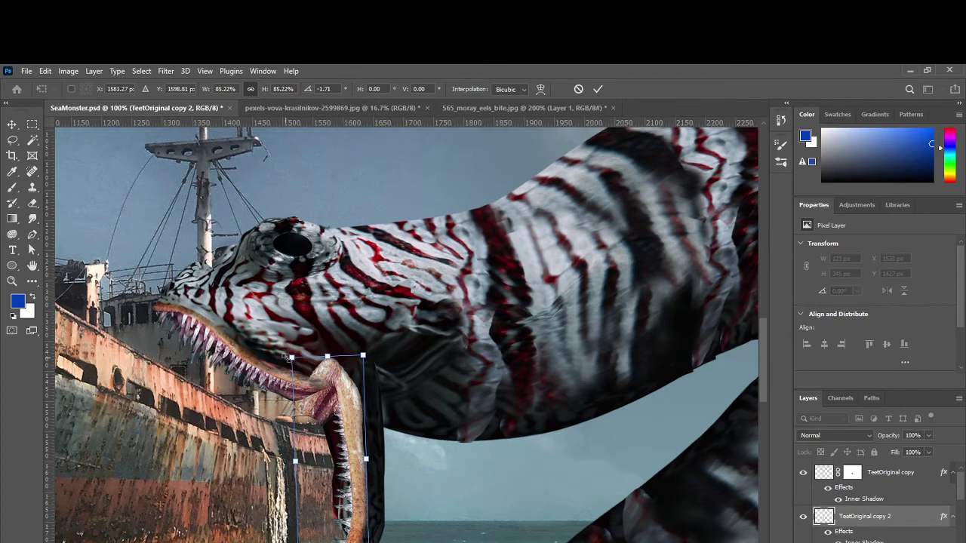
{"action": "left_click_drag", "start_coordinate": [290, 357], "coordinate": [295, 361]}
{"action": "mouse_move", "coordinate": [355, 458]}
{"action": "left_mouse_down"}
{"action": "mouse_move", "coordinate": [363, 451]}
{"action": "mouse_move", "coordinate": [339, 456]}
{"action": "mouse_move", "coordinate": [353, 465]}
{"action": "mouse_move", "coordinate": [359, 453]}
{"action": "left_mouse_up"}
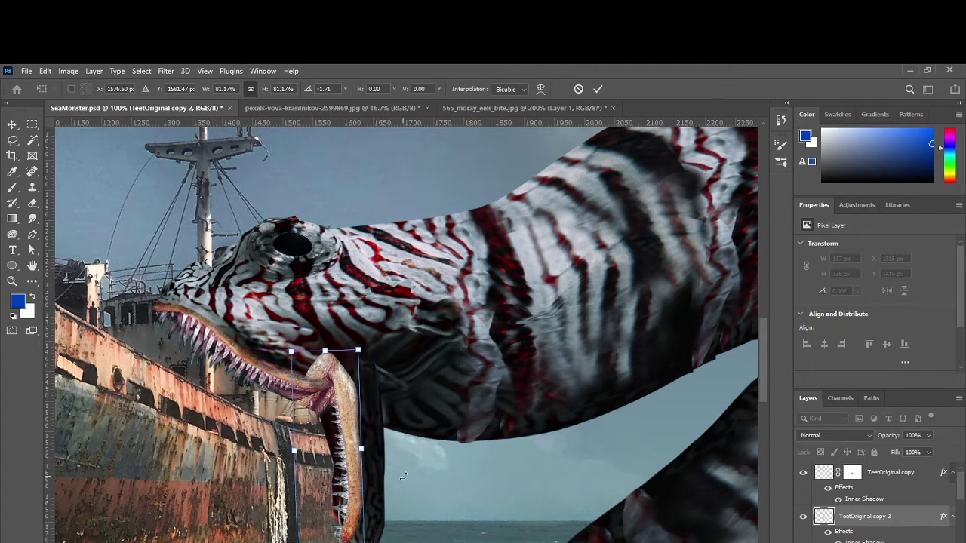
{"action": "key", "text": "Return"}
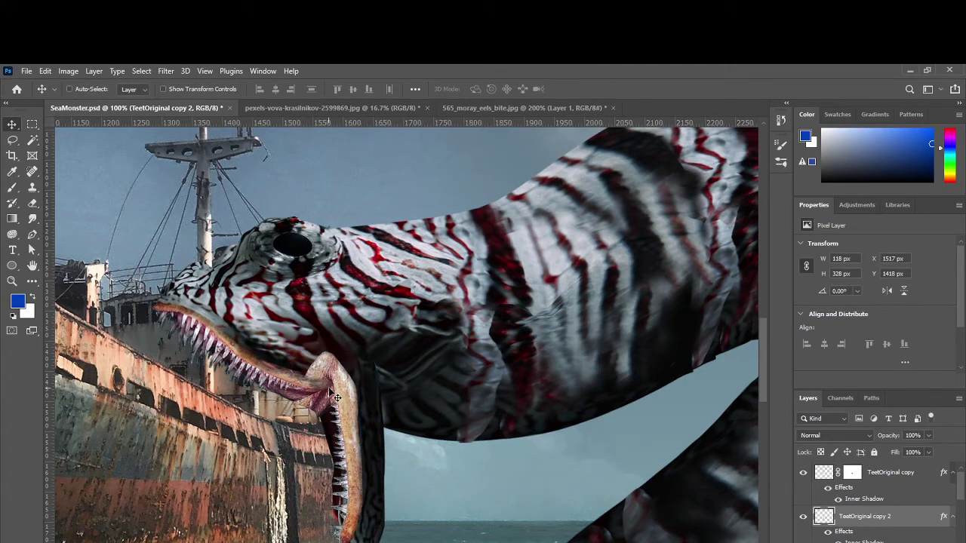
Step: Copy a lassoed strip of teeth from the jaw onto its own new layer
{"action": "key", "text": "l"}
{"action": "mouse_move", "coordinate": [305, 443]}
{"action": "left_mouse_down"}
{"action": "mouse_move", "coordinate": [372, 352]}
{"action": "mouse_move", "coordinate": [302, 430]}
{"action": "mouse_move", "coordinate": [306, 442]}
{"action": "mouse_move", "coordinate": [337, 411]}
{"action": "mouse_move", "coordinate": [334, 368]}
{"action": "mouse_move", "coordinate": [323, 427]}
{"action": "mouse_move", "coordinate": [326, 439]}
{"action": "mouse_move", "coordinate": [347, 431]}
{"action": "mouse_move", "coordinate": [349, 444]}
{"action": "mouse_move", "coordinate": [326, 428]}
{"action": "left_mouse_up"}
{"action": "key", "text": "v"}
{"action": "key", "text": "ctrl+t"}
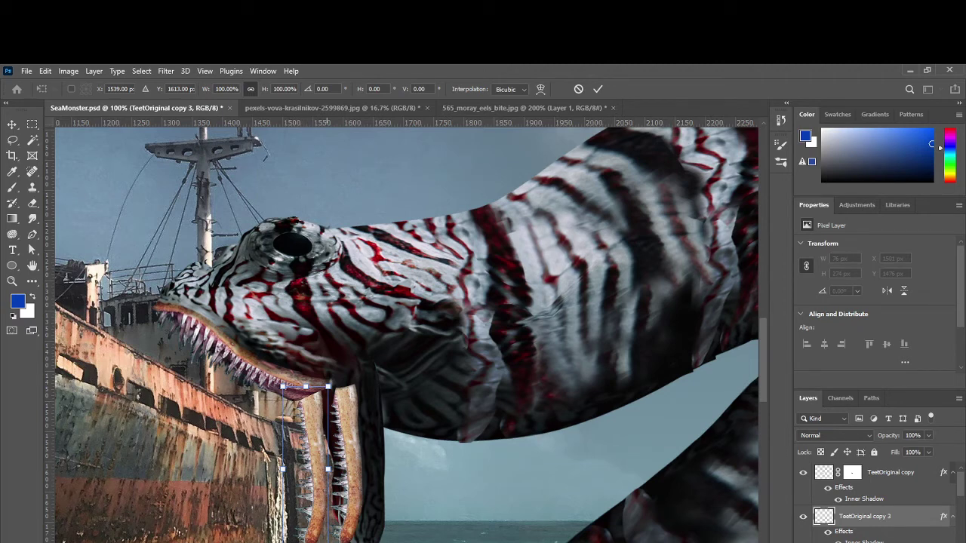
Step: Skew the teeth strip and warp it to bend along the lower jaw
{"action": "left_click_drag", "start_coordinate": [326, 537], "coordinate": [352, 538]}
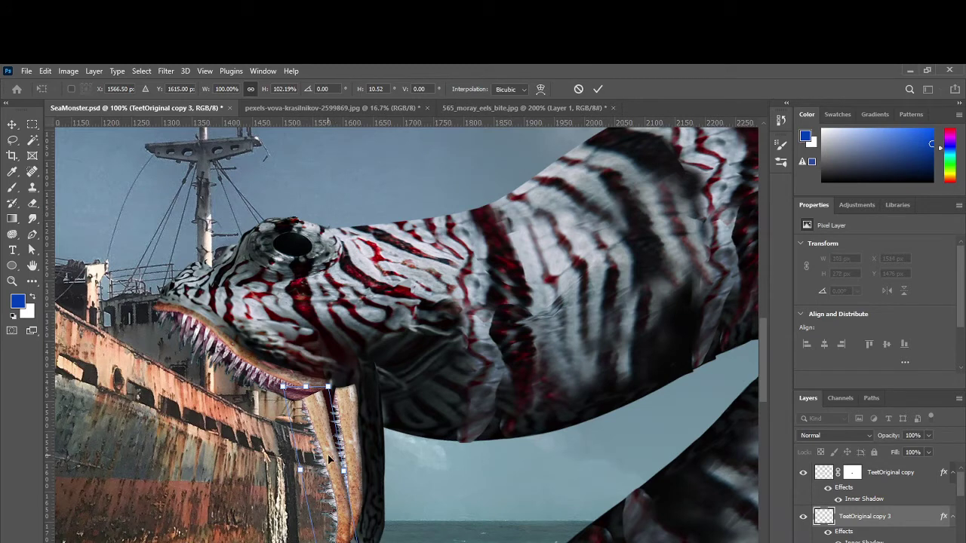
{"action": "left_click_drag", "start_coordinate": [306, 391], "coordinate": [338, 391]}
{"action": "right_click", "coordinate": [329, 408]}
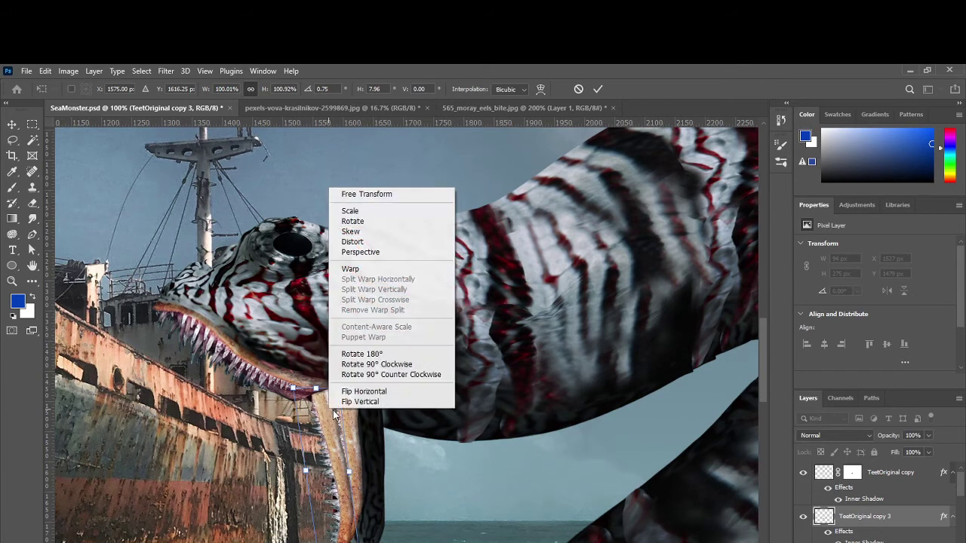
{"action": "left_click", "coordinate": [350, 268]}
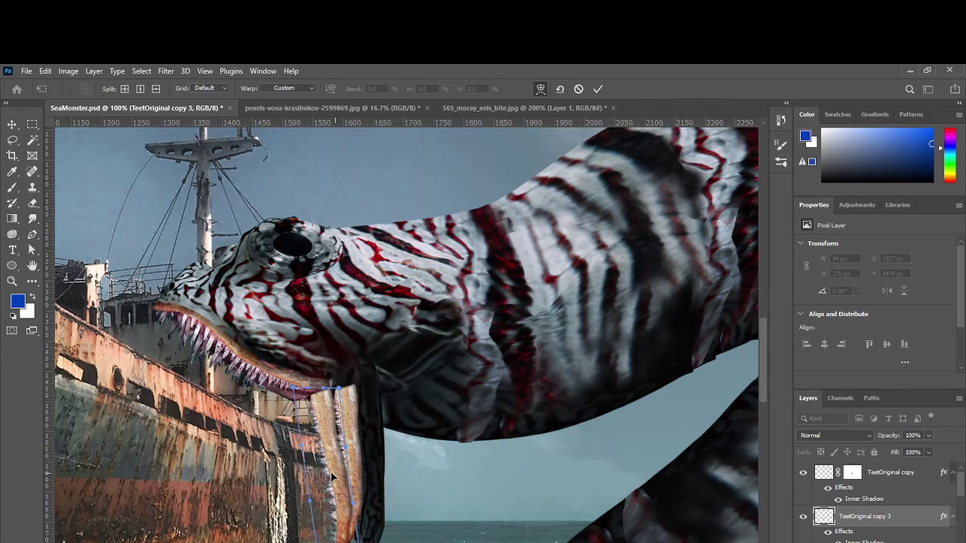
{"action": "left_click_drag", "start_coordinate": [329, 475], "coordinate": [349, 501]}
{"action": "key", "text": "Return"}
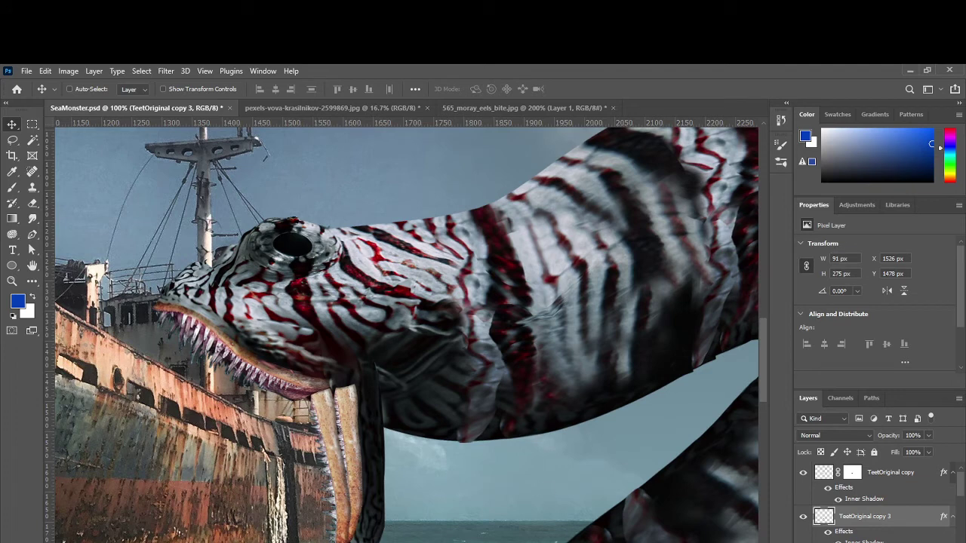
Step: Move TeetOriginal copy 3 below TeetOriginal copy 2 in the layer stack
{"action": "scroll", "coordinate": [903, 521], "scroll_direction": "down", "scroll_amount": 1}
{"action": "left_click_drag", "start_coordinate": [875, 474], "coordinate": [891, 541]}
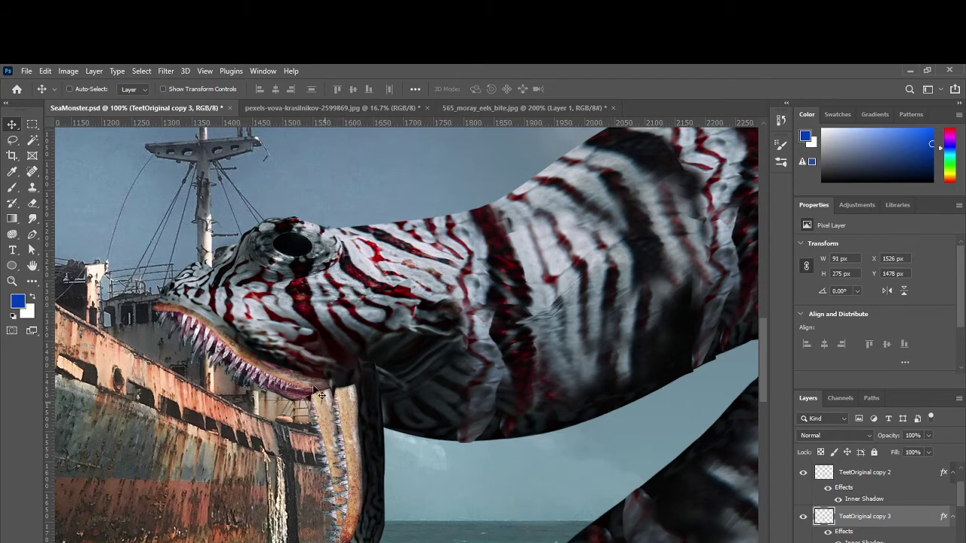
{"action": "left_click", "coordinate": [67, 71]}
Step: Darken TeetOriginal copy 3 with Curves by pulling the RGB midpoint down
{"action": "mouse_move", "coordinate": [86, 104]}
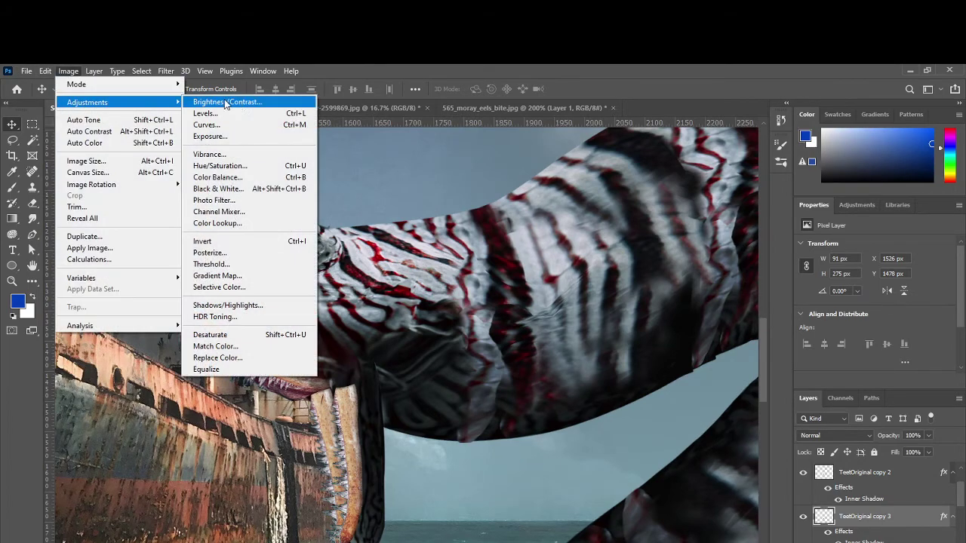
{"action": "left_click", "coordinate": [271, 125]}
{"action": "left_click_drag", "start_coordinate": [647, 202], "coordinate": [658, 216]}
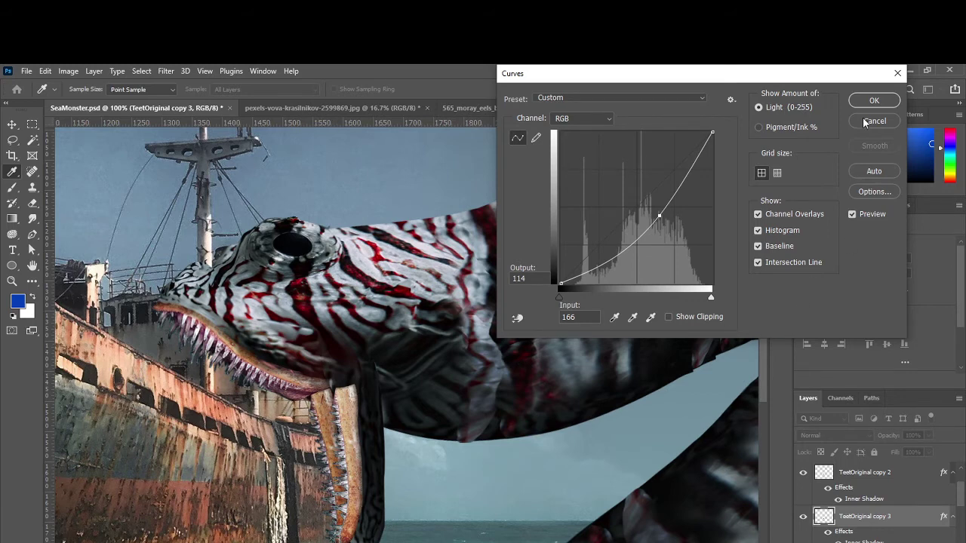
{"action": "left_click", "coordinate": [887, 104]}
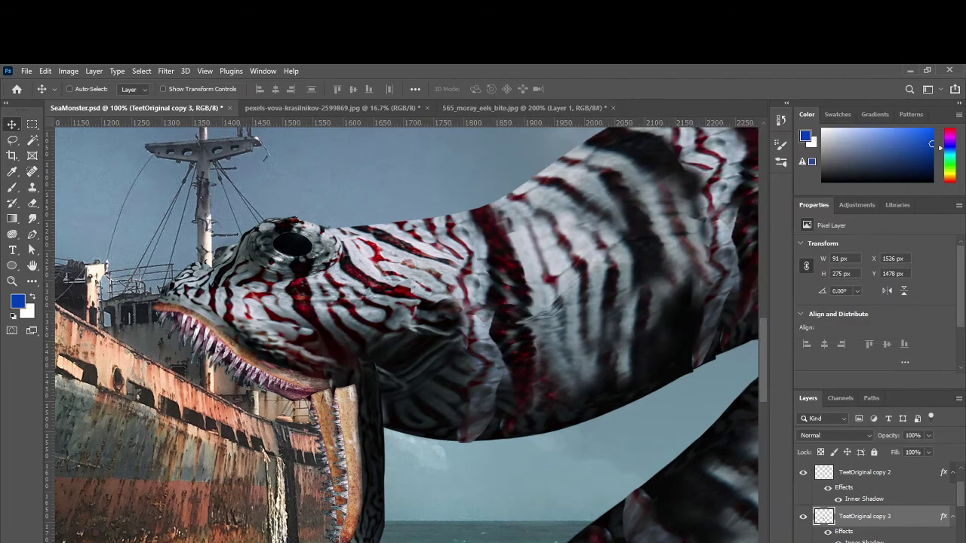
{"action": "scroll", "coordinate": [856, 519], "scroll_direction": "down", "scroll_amount": 1}
{"action": "left_click", "coordinate": [856, 519]}
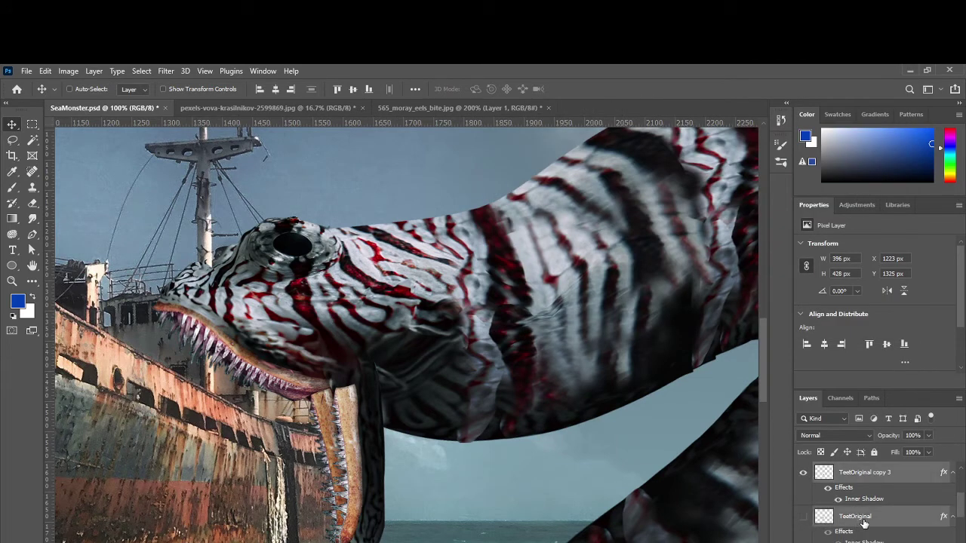
Step: Select both TeetOriginal copy layers and shift the tooth pieces along the jaw
{"action": "scroll", "coordinate": [864, 522], "scroll_direction": "up", "scroll_amount": 1}
{"action": "left_click", "coordinate": [862, 519]}
{"action": "left_click", "coordinate": [889, 477], "text": "shift"}
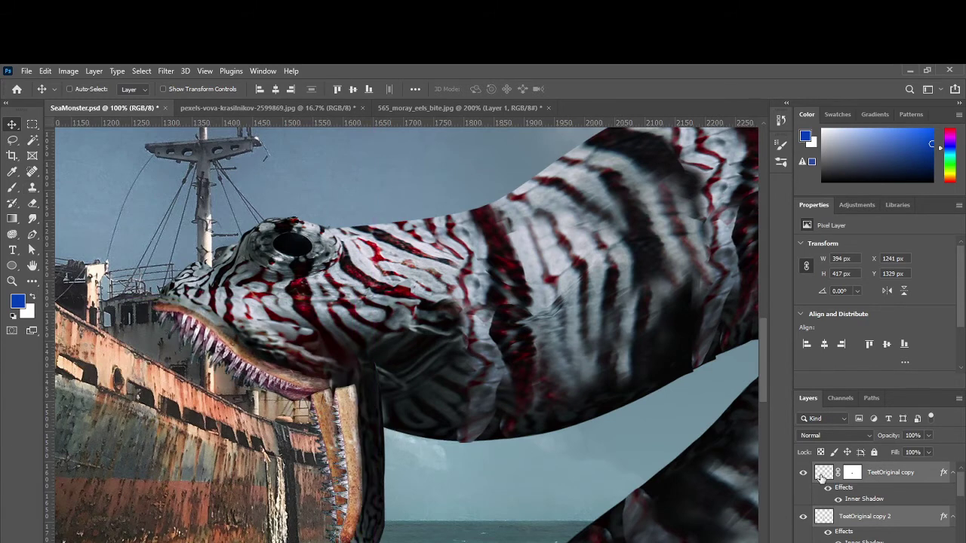
{"action": "scroll", "coordinate": [870, 518], "scroll_direction": "down", "scroll_amount": 1}
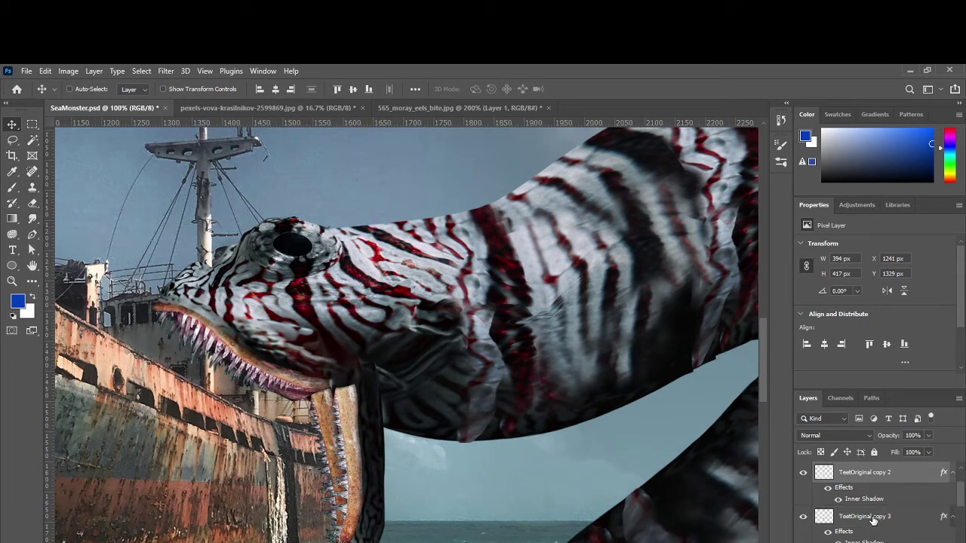
{"action": "left_click", "coordinate": [873, 521]}
{"action": "left_click", "coordinate": [875, 482], "text": "shift"}
{"action": "mouse_move", "coordinate": [342, 436]}
{"action": "left_mouse_down"}
{"action": "mouse_move", "coordinate": [368, 395]}
{"action": "mouse_move", "coordinate": [338, 433]}
{"action": "mouse_move", "coordinate": [344, 447]}
{"action": "mouse_move", "coordinate": [361, 434]}
{"action": "left_mouse_up"}
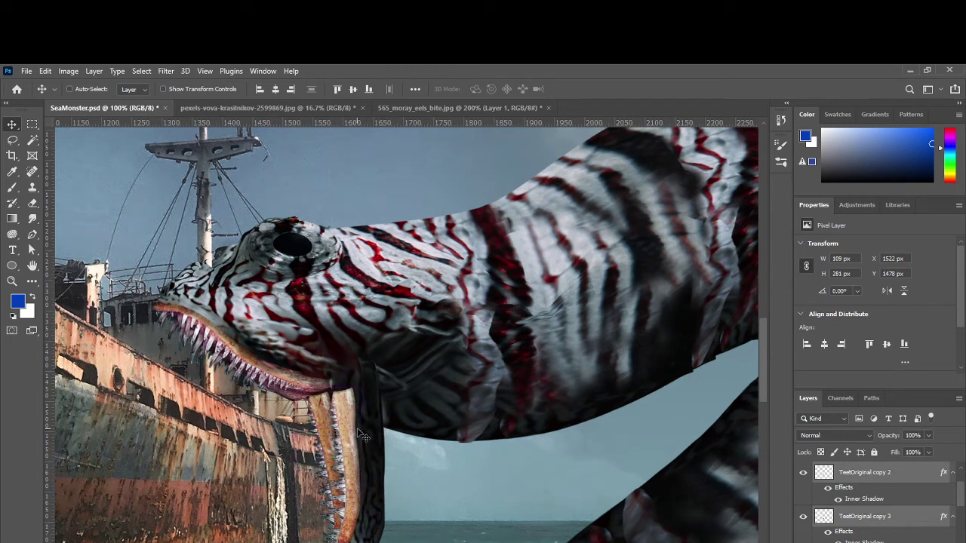
Step: Rotate the pieces about −6.6° and nudge TeetOriginal copy 2 to X 1551, Y 1483
{"action": "key", "text": "ctrl+t"}
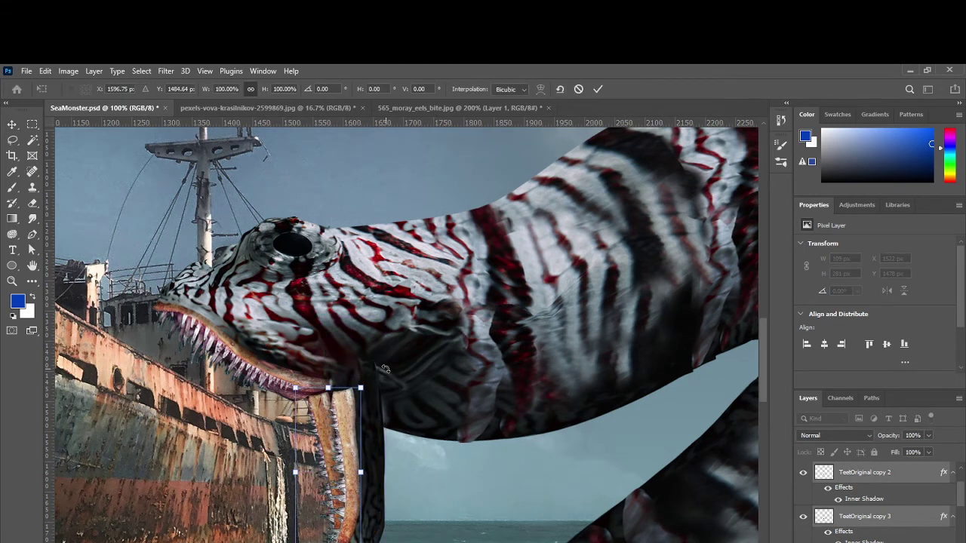
{"action": "left_click_drag", "start_coordinate": [385, 368], "coordinate": [340, 428]}
{"action": "key", "text": "Return"}
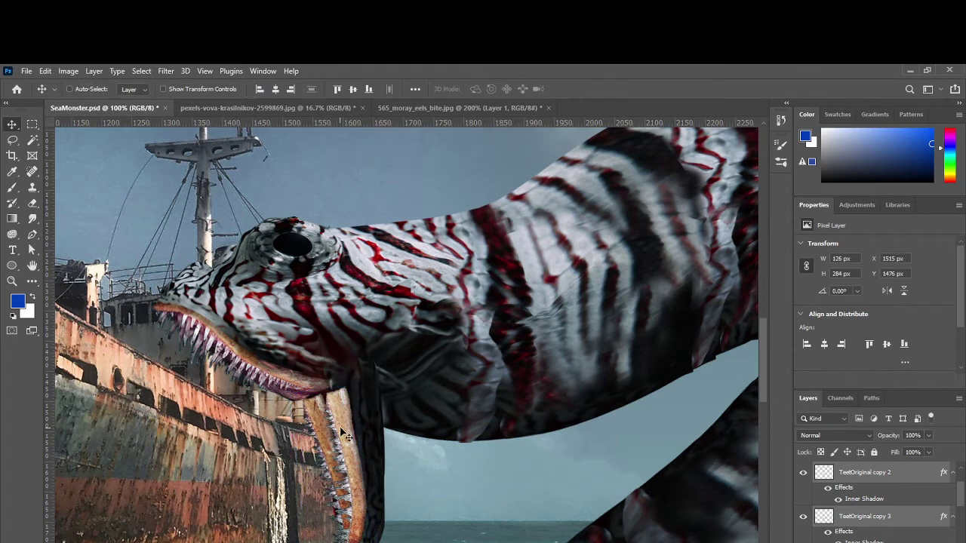
{"action": "left_click", "coordinate": [892, 480]}
{"action": "left_click_drag", "start_coordinate": [342, 426], "coordinate": [349, 431]}
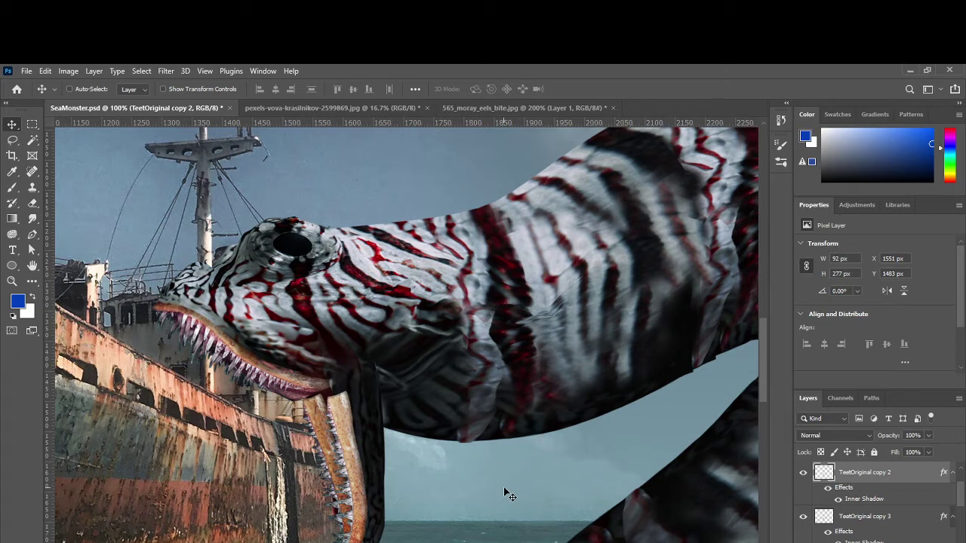
Step: Tint the first jaw piece toward pink with Hue/Saturation, lowering its saturation
{"action": "key", "text": "ctrl+u"}
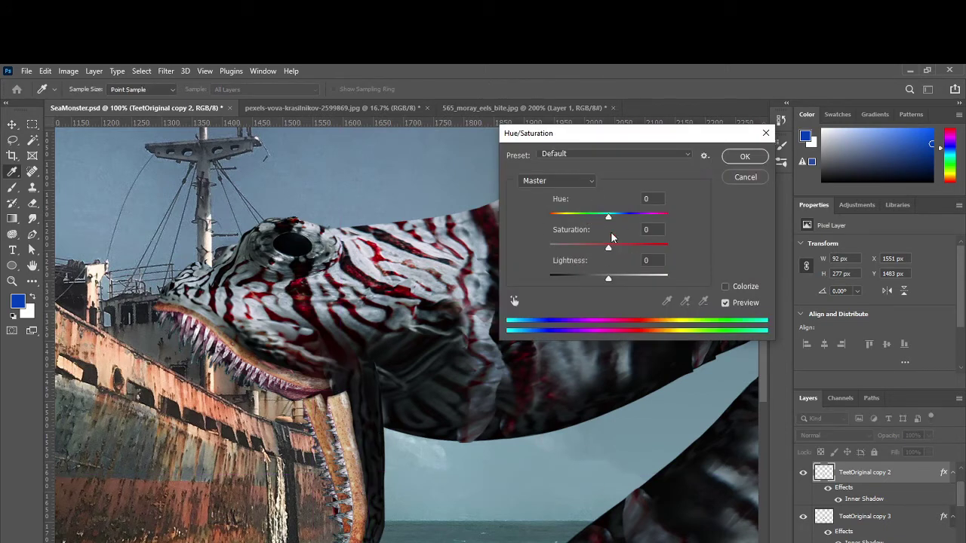
{"action": "left_click_drag", "start_coordinate": [609, 216], "coordinate": [591, 248]}
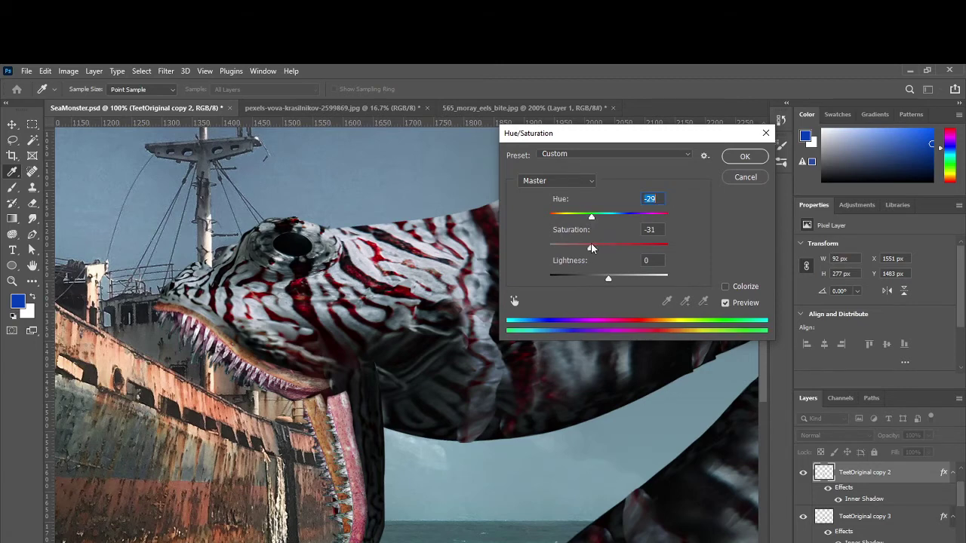
{"action": "left_click", "coordinate": [743, 157]}
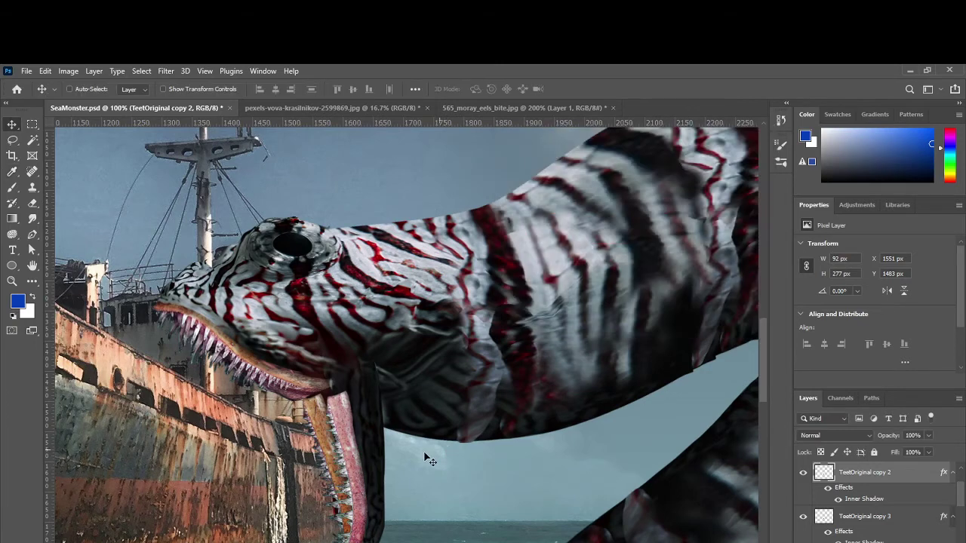
Step: Apply Hue −32, Saturation −7 to the TeetOriginal copy 3 teeth strip
{"action": "right_click", "coordinate": [321, 427]}
{"action": "left_click", "coordinate": [340, 441]}
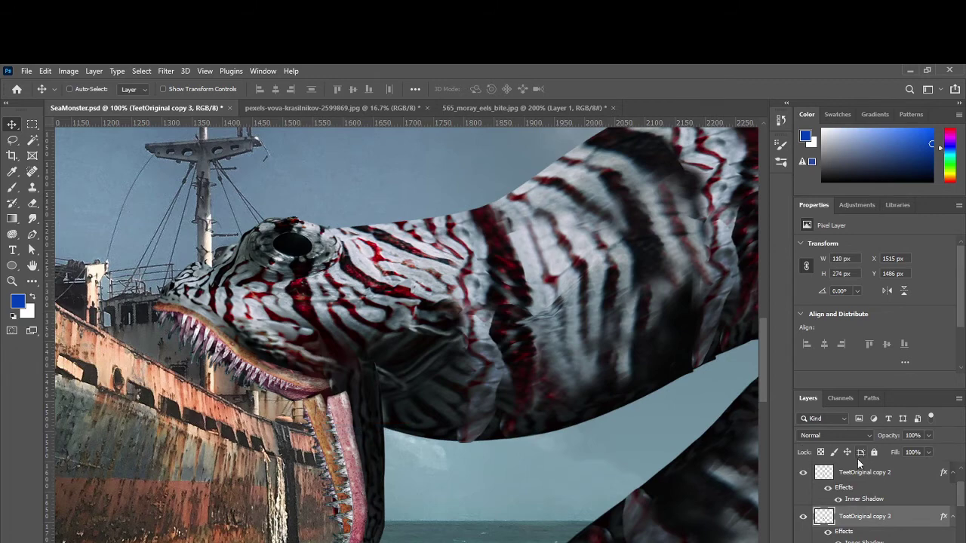
{"action": "key", "text": "ctrl+u"}
{"action": "left_click_drag", "start_coordinate": [593, 217], "coordinate": [591, 219]}
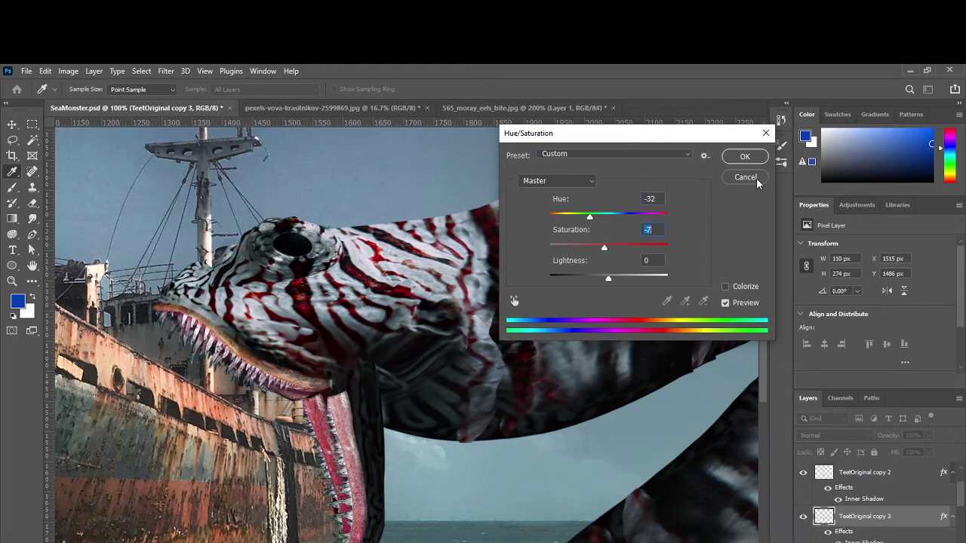
{"action": "left_click", "coordinate": [745, 156]}
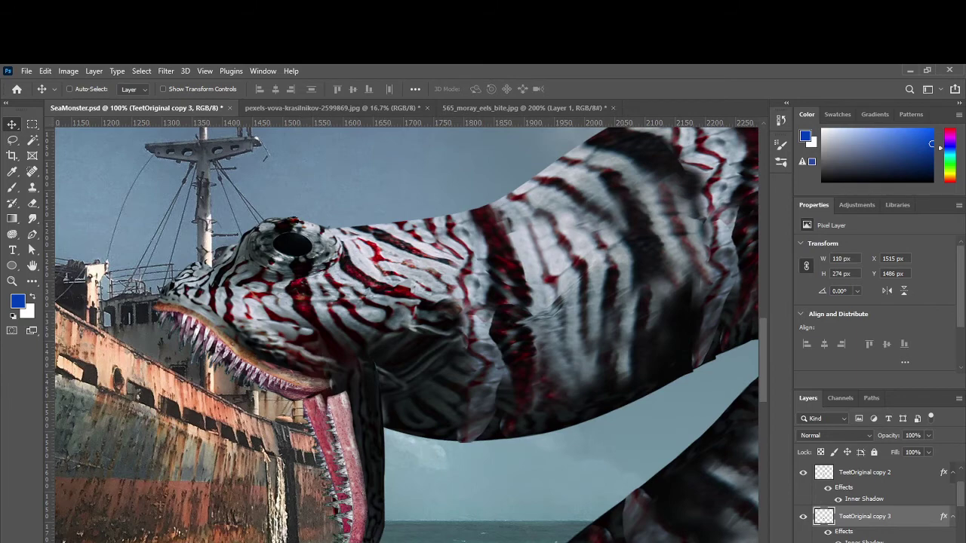
{"action": "key", "text": "alt+Tab"}
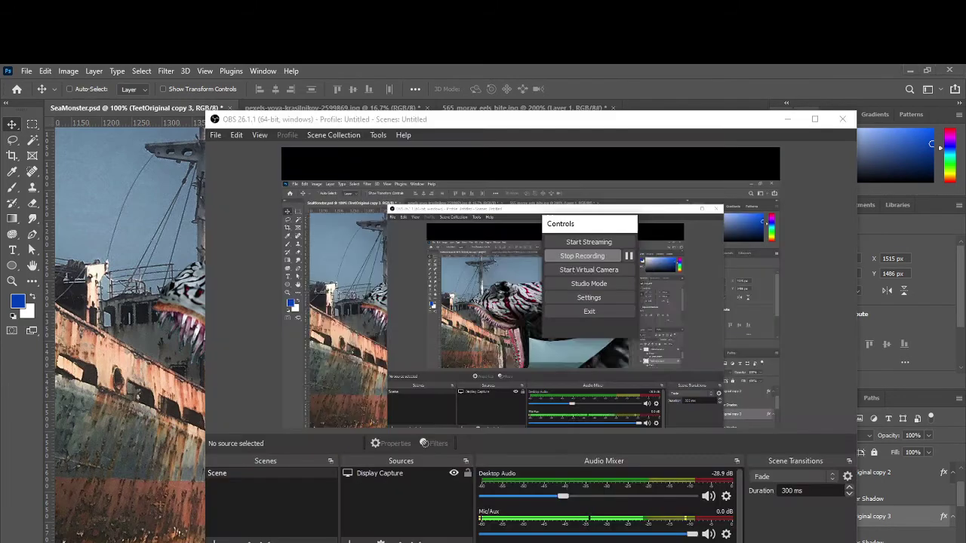
Step: Pause the OBS Studio screen recording
{"action": "left_click", "coordinate": [627, 256]}
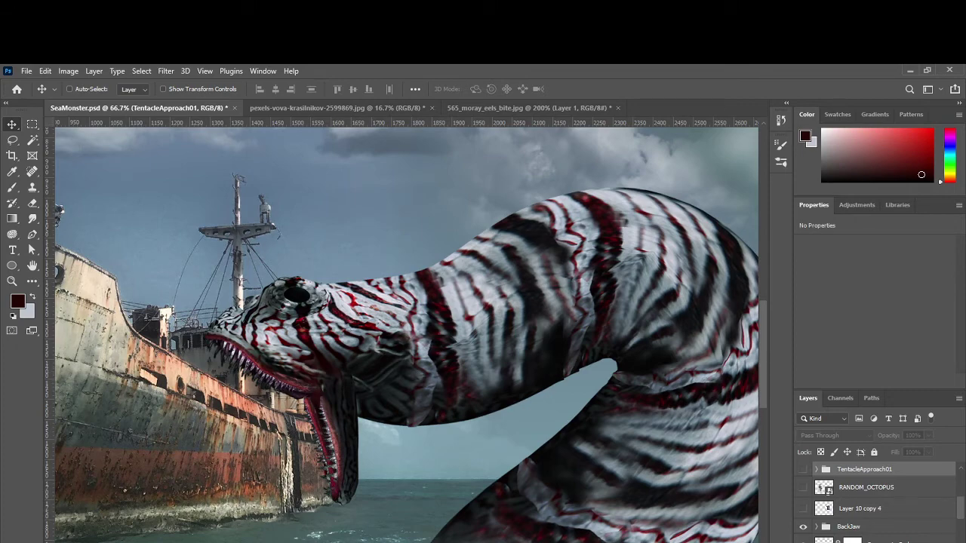
Step: Switch to Chrome and show the Google Images results for 'catfish'
{"action": "key", "text": "alt+Tab"}
{"action": "left_click", "coordinate": [612, 74]}
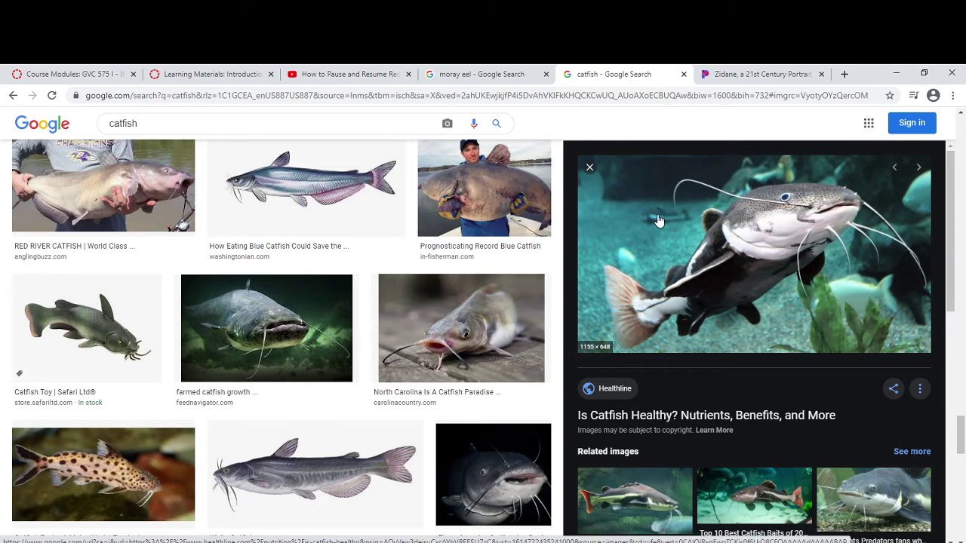
Step: Minimize Chrome to bring SeaMonster.psd back into view
{"action": "left_click", "coordinate": [894, 74]}
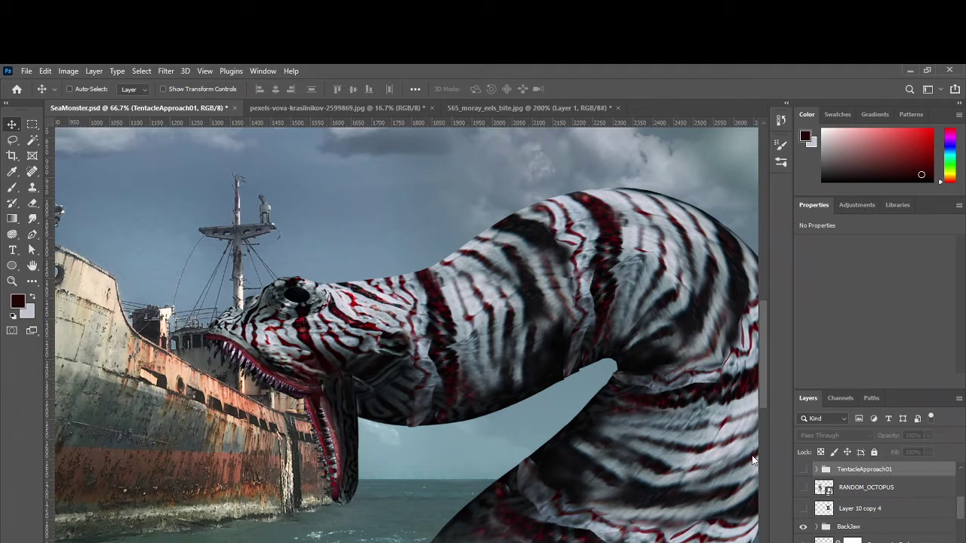
Step: Check the RANDOM_OCTOPUS reference, leave it hidden, and make the TentacleApproach01 group visible
{"action": "left_click", "coordinate": [33, 235]}
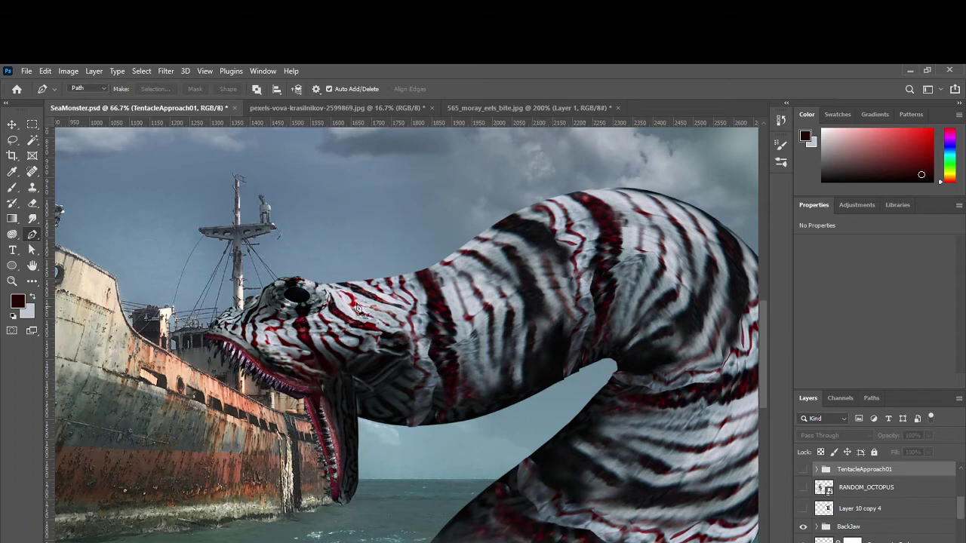
{"action": "left_click", "coordinate": [802, 491]}
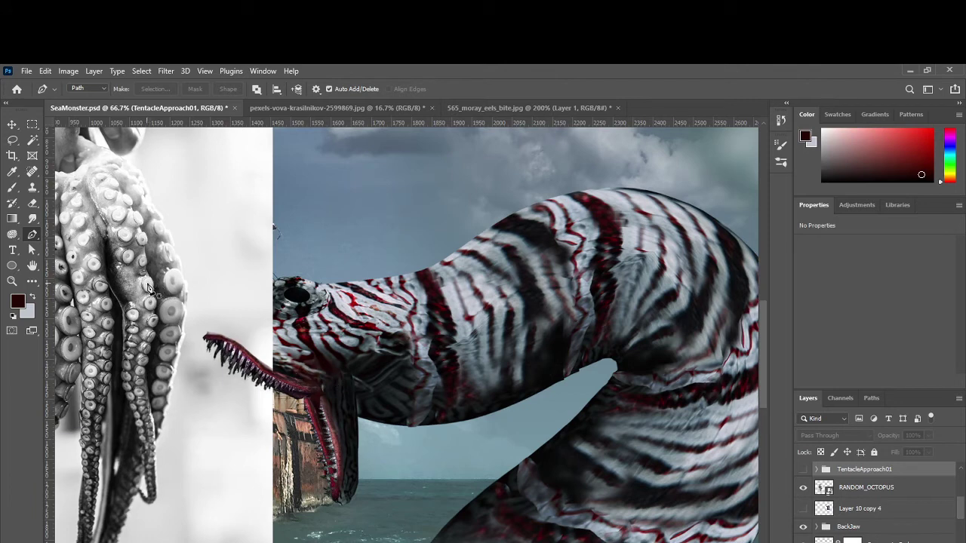
{"action": "left_click", "coordinate": [804, 493]}
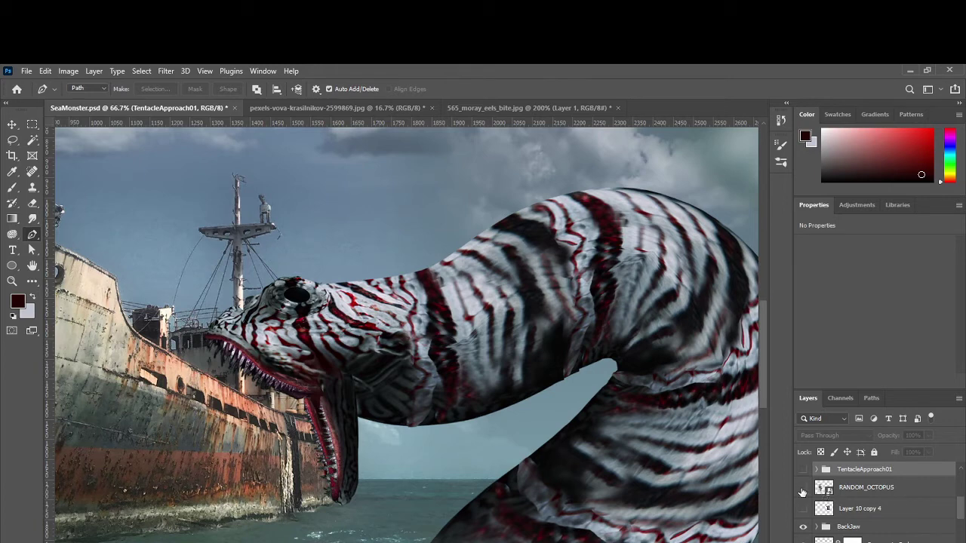
{"action": "left_click", "coordinate": [803, 487]}
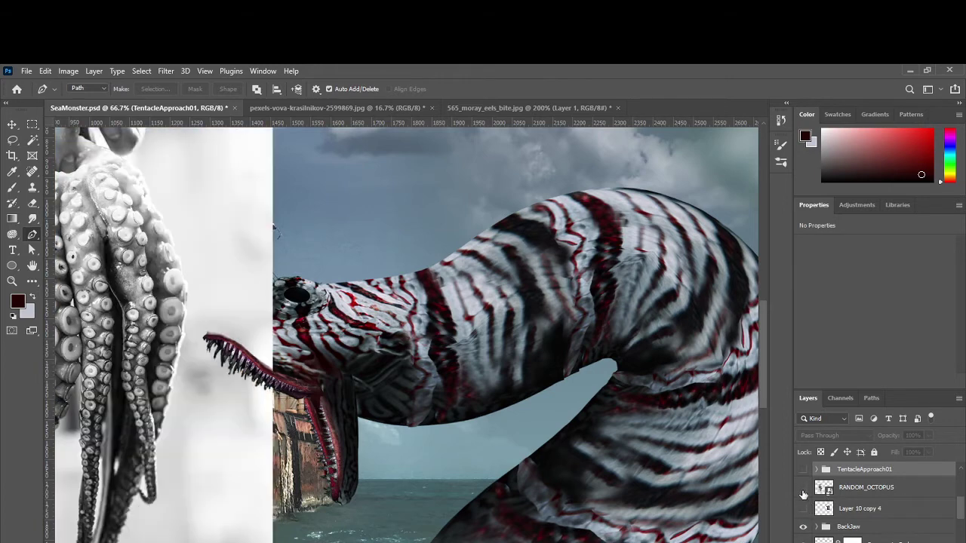
{"action": "left_click", "coordinate": [802, 487]}
{"action": "left_click", "coordinate": [804, 470]}
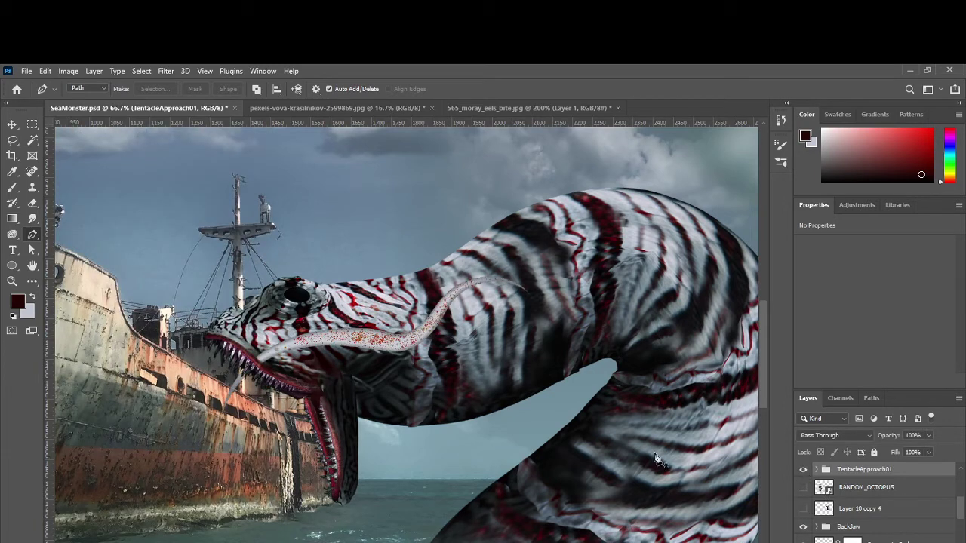
{"action": "left_click", "coordinate": [12, 123]}
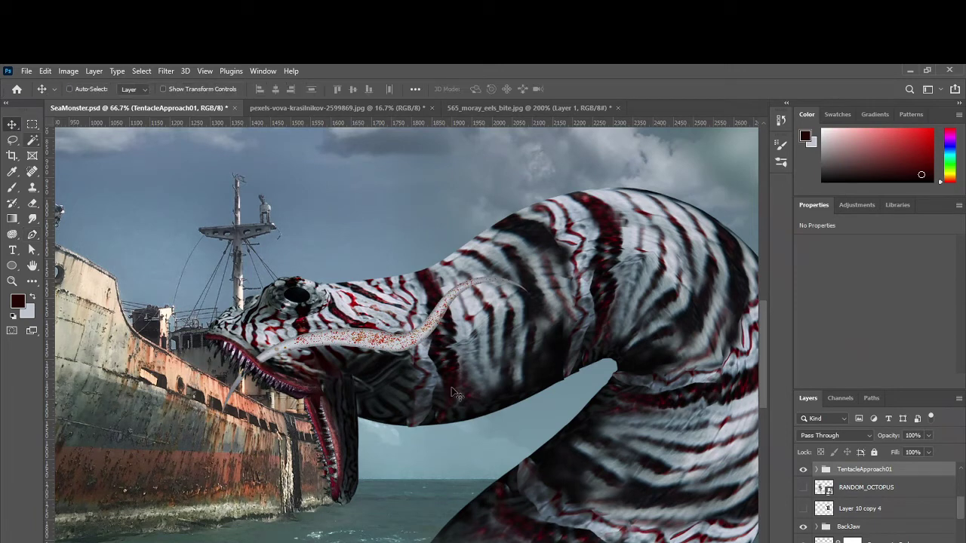
Step: Pick the 150 px spatter brush preset, then collapse and hide the TentacleApproach01 group
{"action": "left_click", "coordinate": [815, 470]}
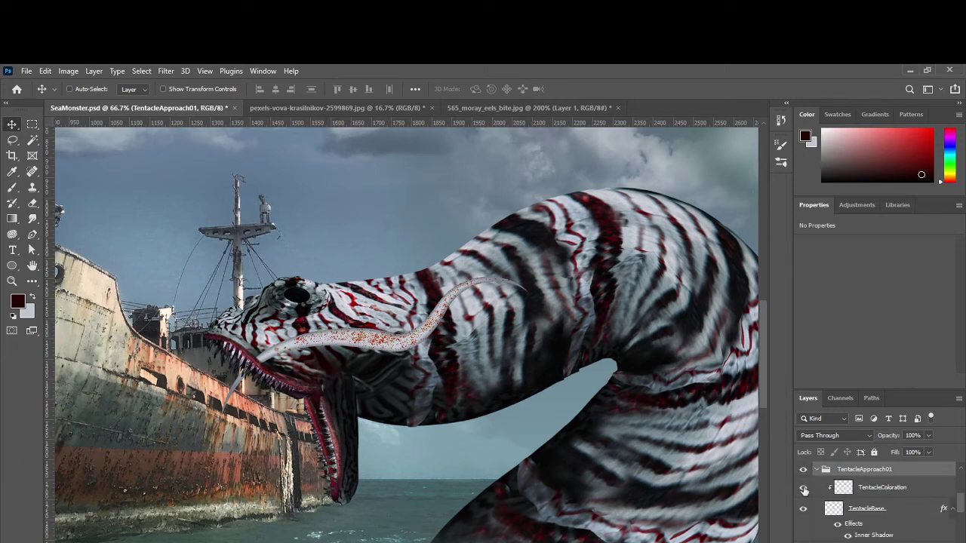
{"action": "left_click", "coordinate": [804, 489]}
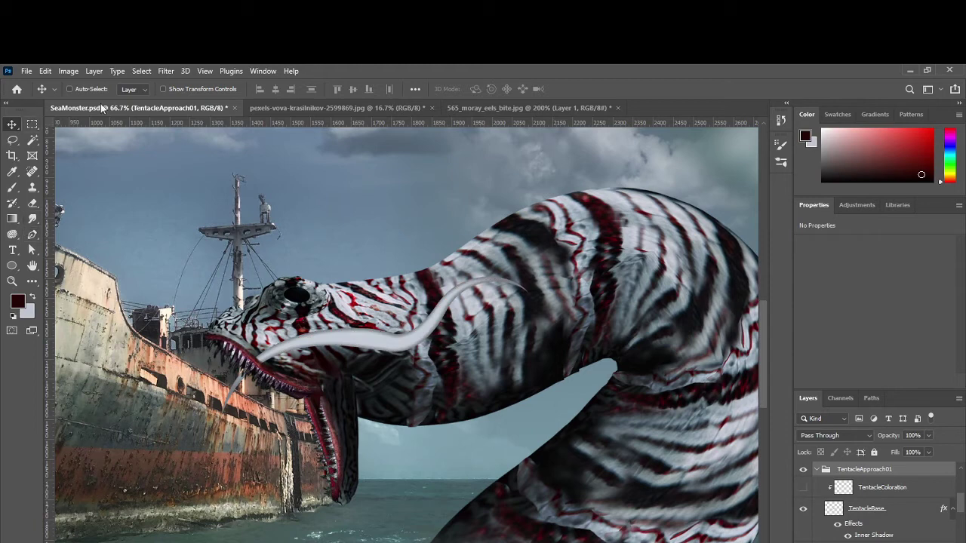
{"action": "key", "text": "b"}
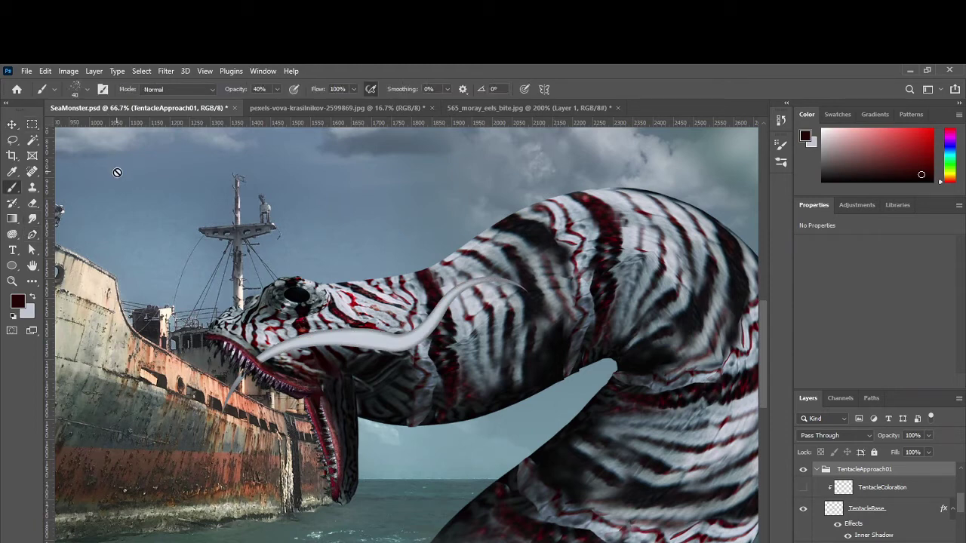
{"action": "left_click", "coordinate": [86, 90]}
{"action": "left_click", "coordinate": [72, 270]}
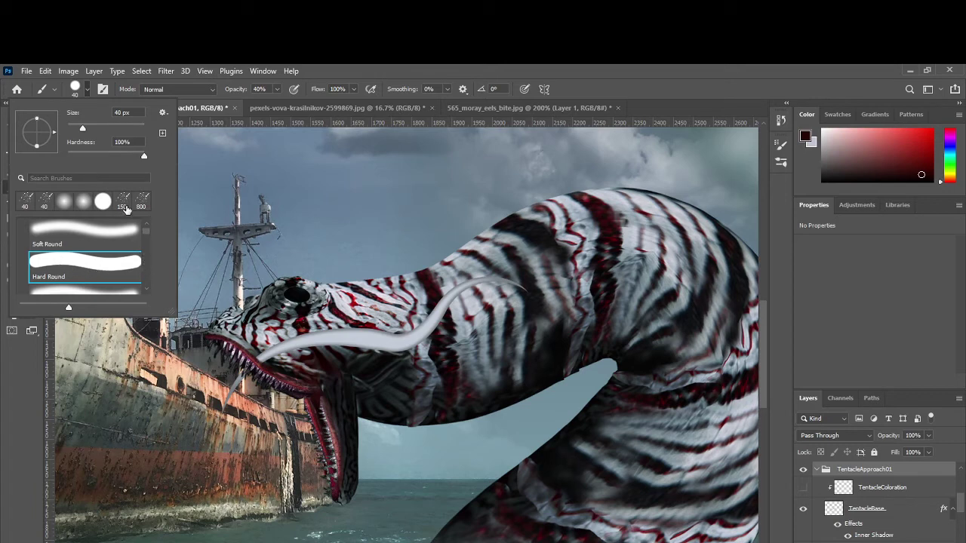
{"action": "left_click", "coordinate": [123, 201]}
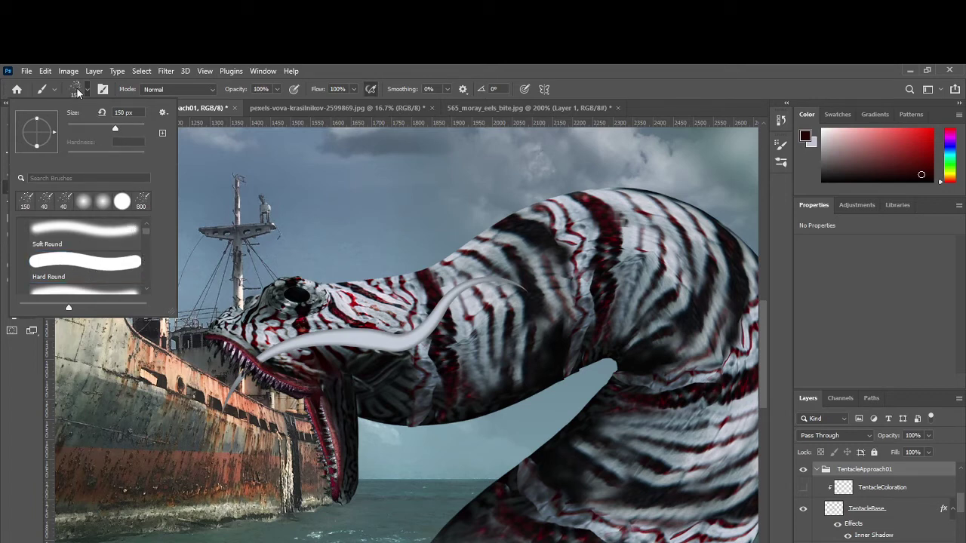
{"action": "left_click", "coordinate": [803, 487]}
{"action": "left_click", "coordinate": [802, 488]}
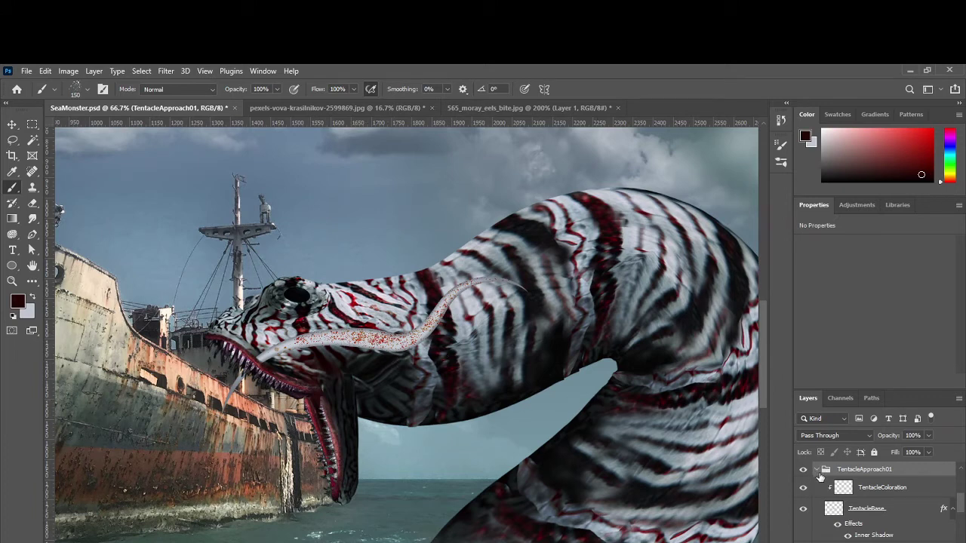
{"action": "left_click", "coordinate": [817, 469]}
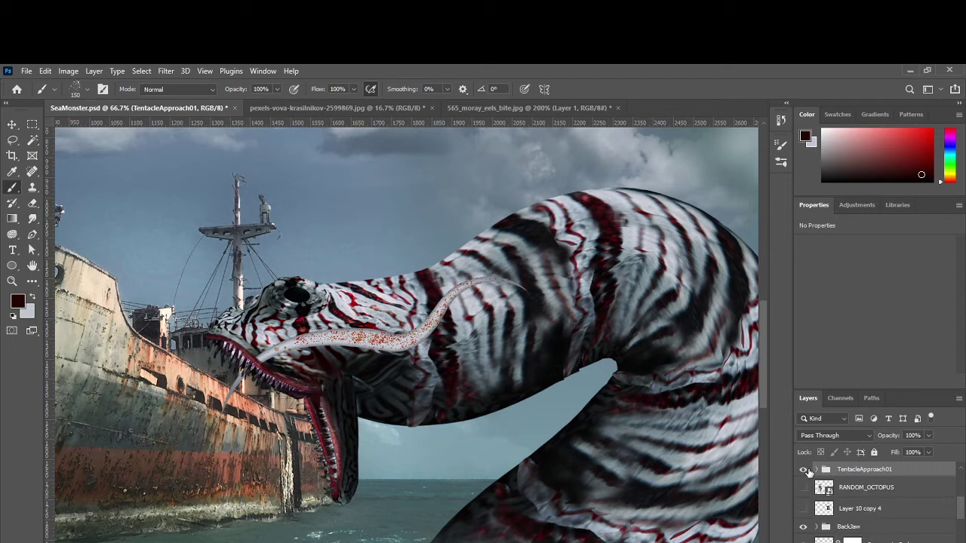
{"action": "left_click", "coordinate": [804, 470]}
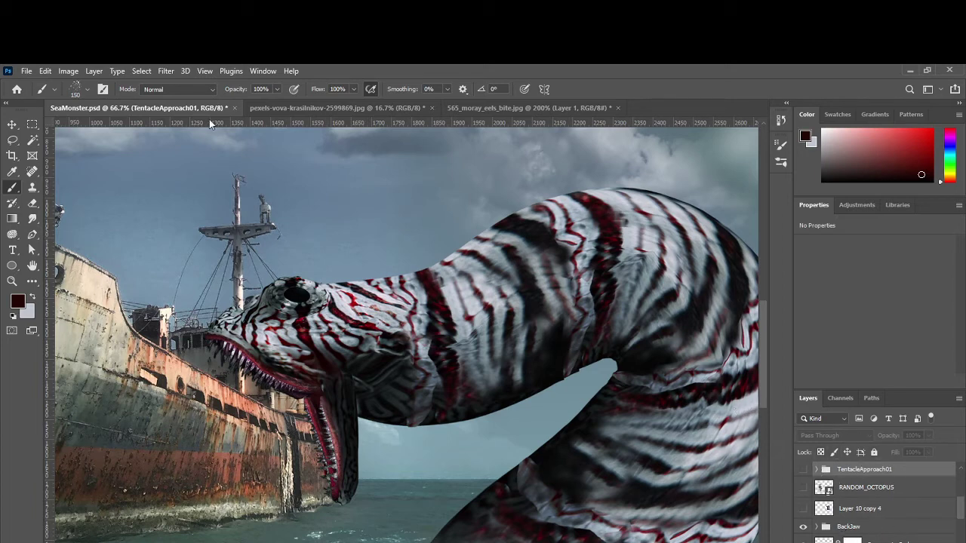
Step: Draw a straight Pen path across the eel's neck from its head to its right side
{"action": "key", "text": "p"}
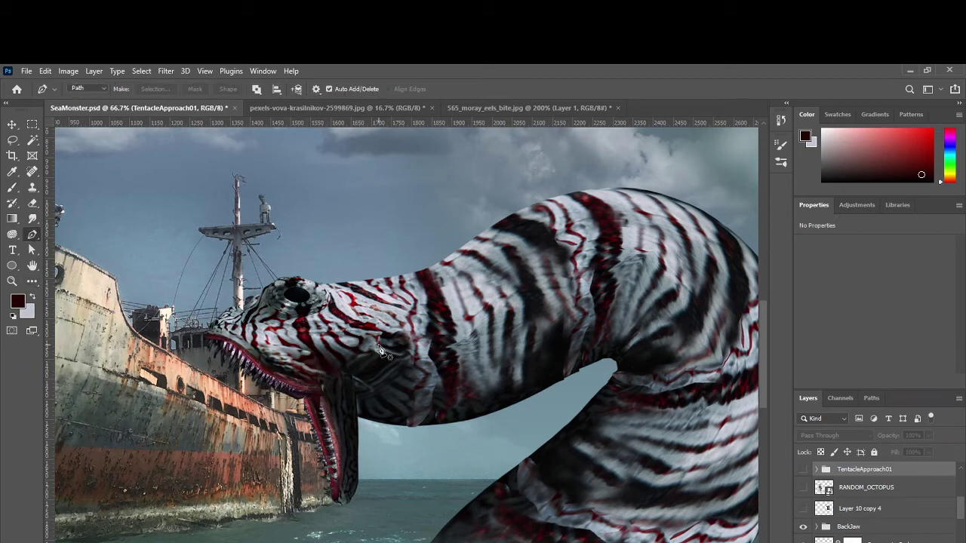
{"action": "left_click", "coordinate": [308, 342]}
{"action": "left_click", "coordinate": [729, 341]}
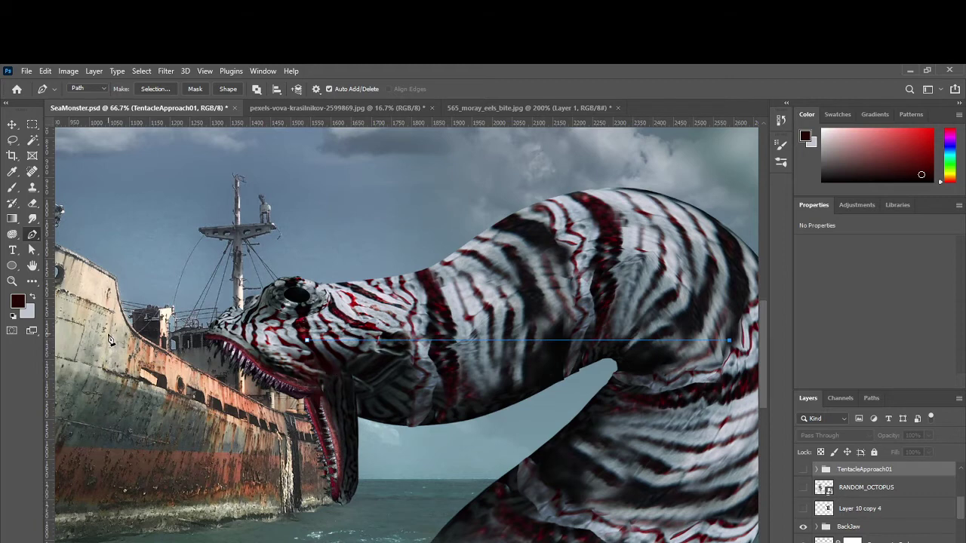
Step: Select a Hard Round brush and create a new empty layer
{"action": "key", "text": "b"}
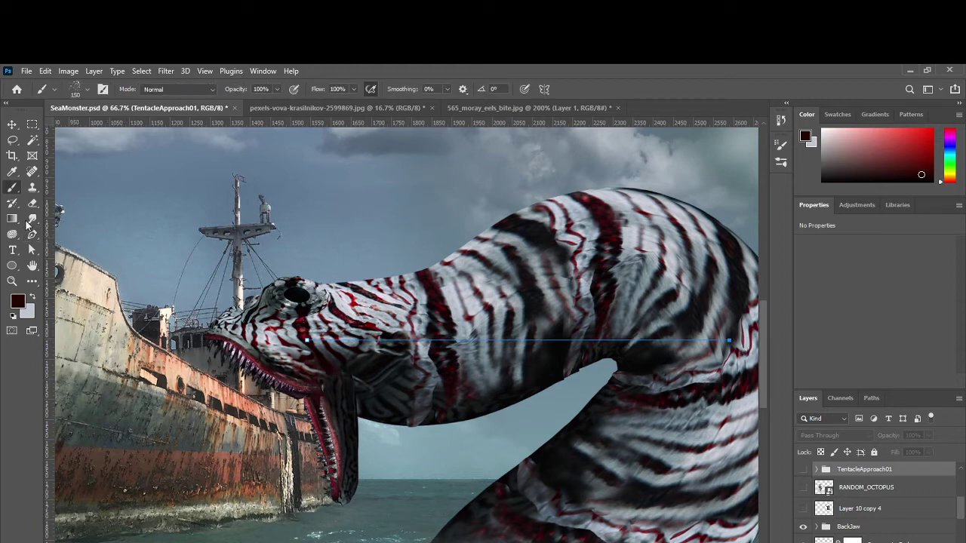
{"action": "left_click", "coordinate": [86, 89]}
{"action": "left_click", "coordinate": [53, 267]}
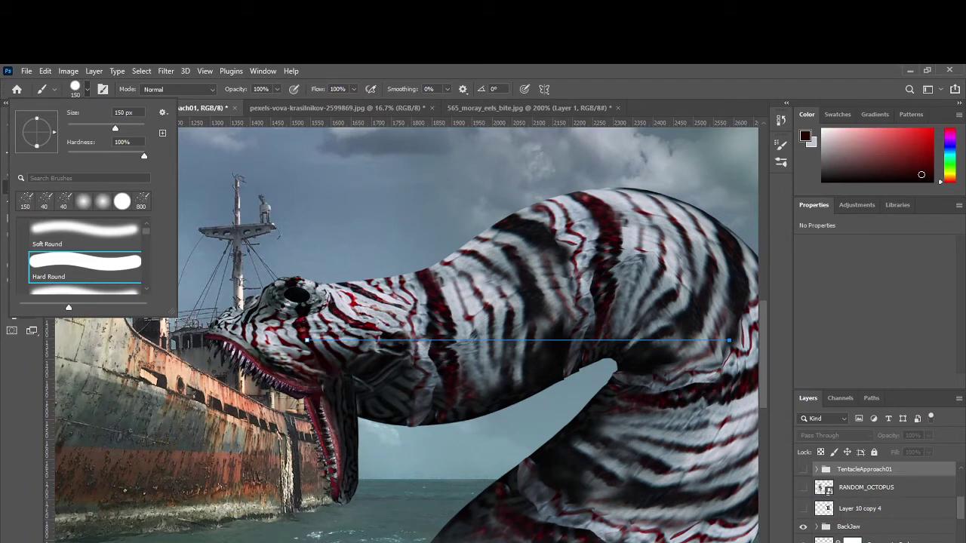
{"action": "key", "text": "Escape"}
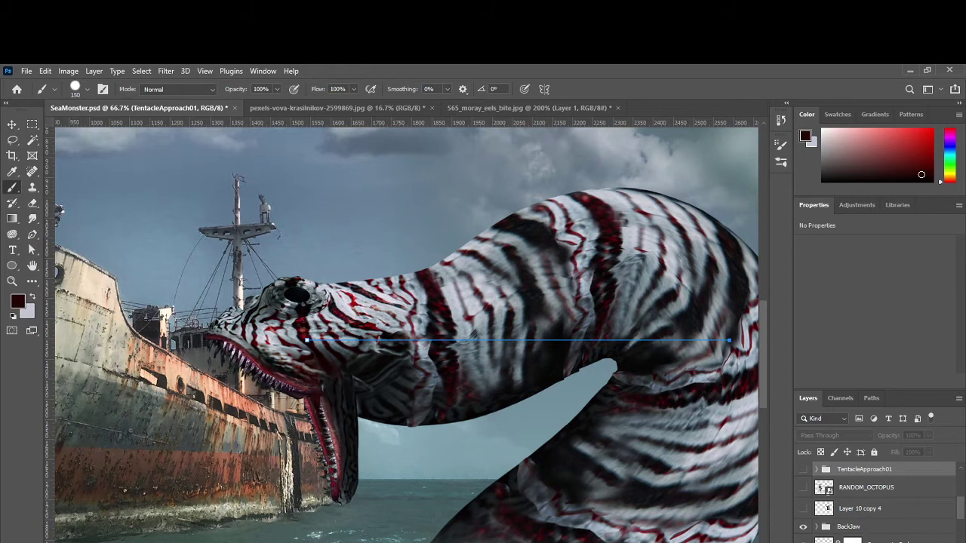
{"action": "key", "text": "ctrl+shift+alt+n"}
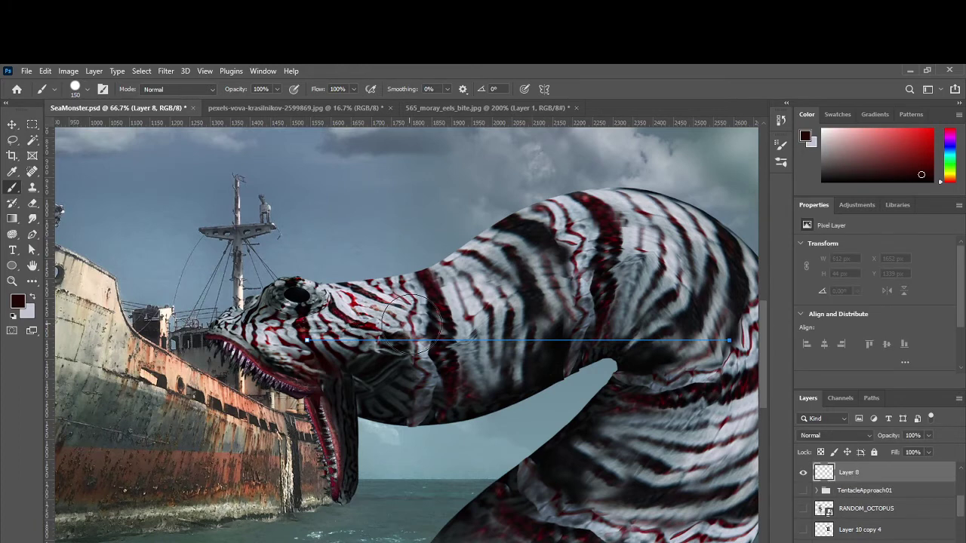
Step: Sample a light grey-blue paint colour, shrink the brush, and make size follow pen pressure
{"action": "key", "text": "bracketleft"}
{"action": "key", "text": "bracketleft"}
{"action": "key", "text": "bracketleft"}
{"action": "key", "text": "bracketleft"}
{"action": "key", "text": "bracketleft"}
{"action": "key", "text": "bracketleft"}
{"action": "key", "text": "bracketleft"}
{"action": "key", "text": "bracketleft"}
{"action": "left_click", "coordinate": [277, 332], "text": "alt"}
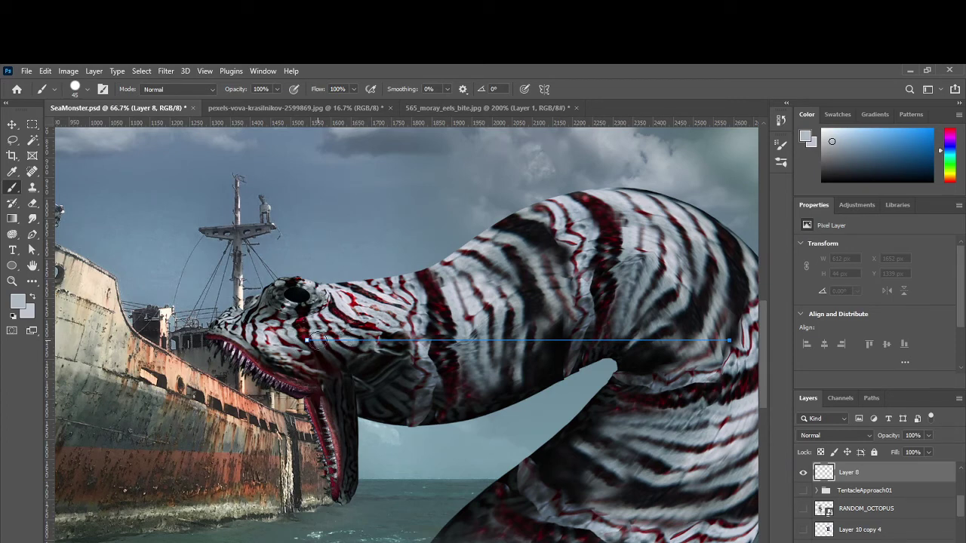
{"action": "left_click_drag", "start_coordinate": [443, 341], "coordinate": [357, 338]}
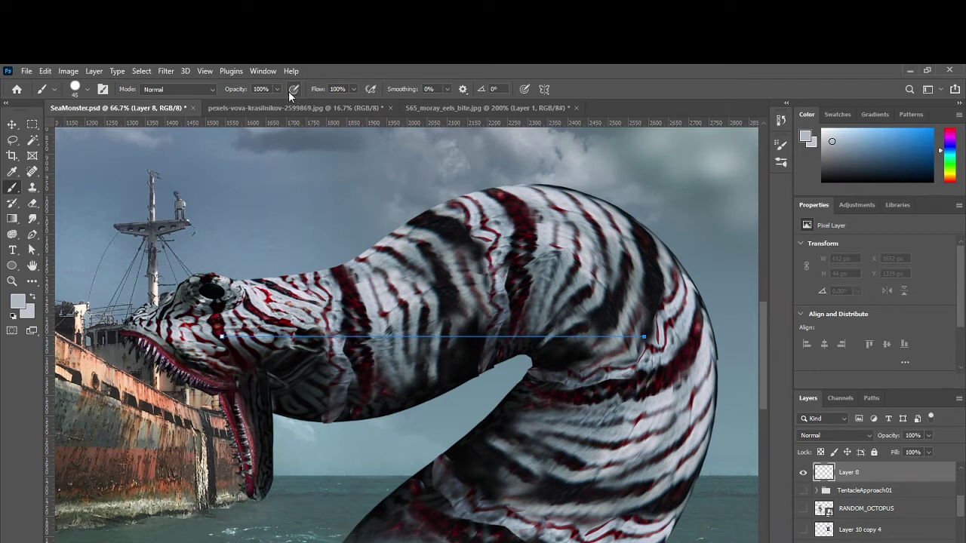
{"action": "left_click", "coordinate": [525, 89]}
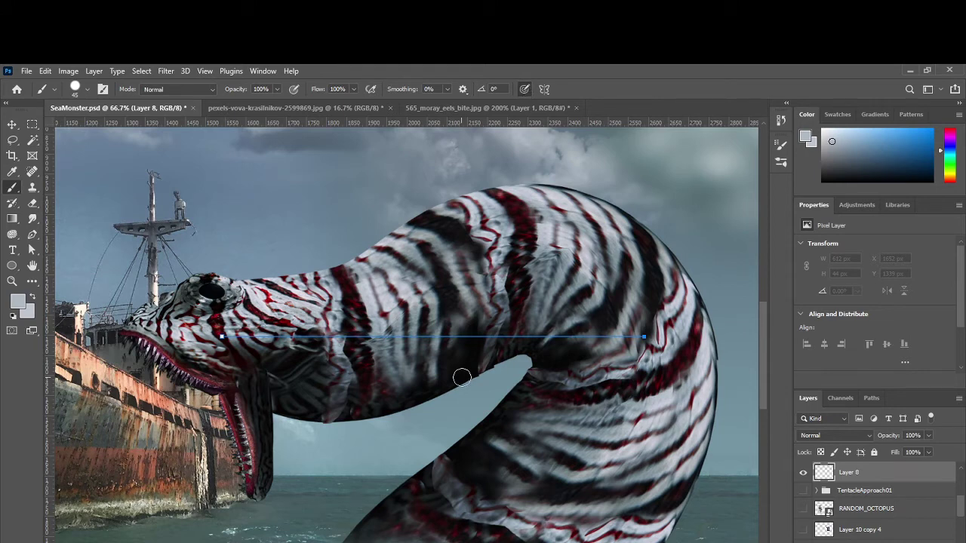
{"action": "key", "text": "p"}
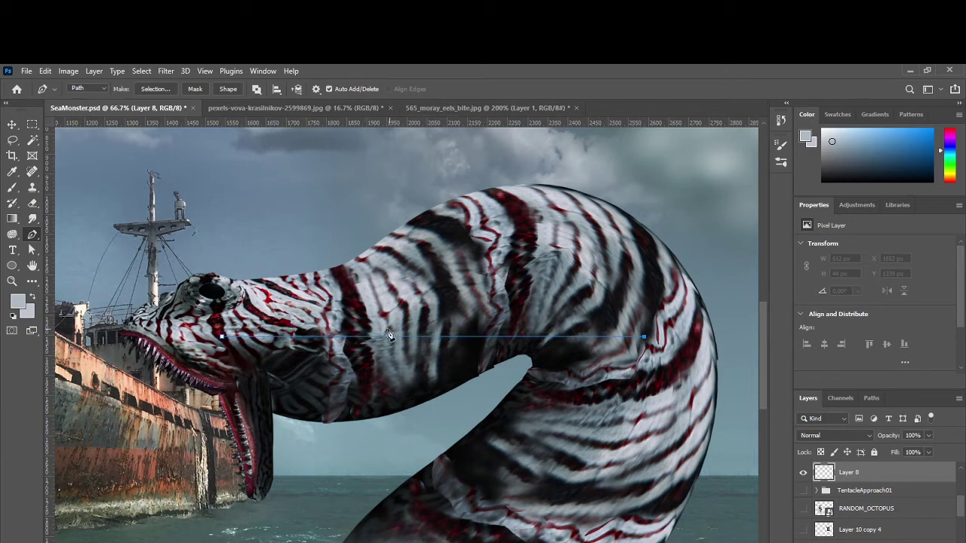
Step: Stroke the path with the Brush tool using Simulate Pressure for a tapered spear line
{"action": "right_click", "coordinate": [349, 341]}
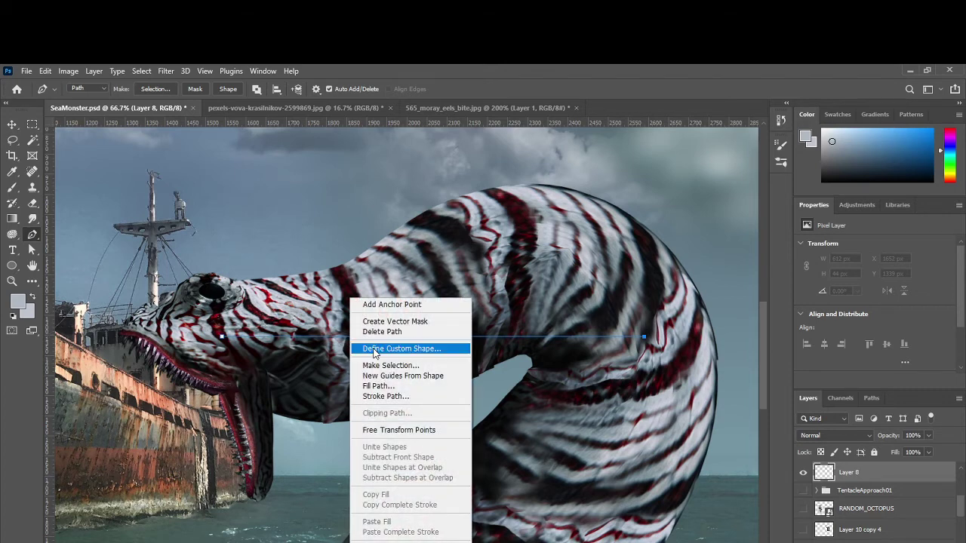
{"action": "left_click", "coordinate": [395, 398]}
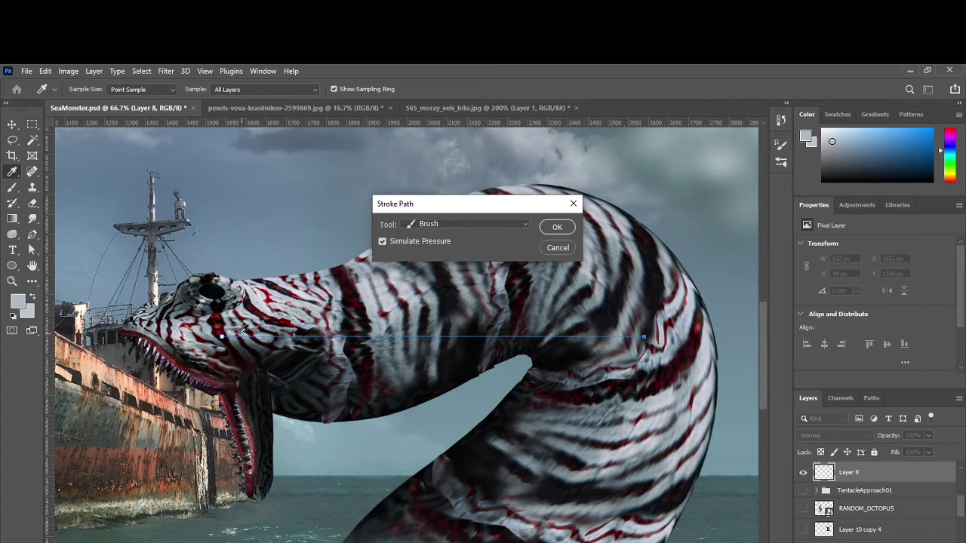
{"action": "left_click", "coordinate": [434, 227]}
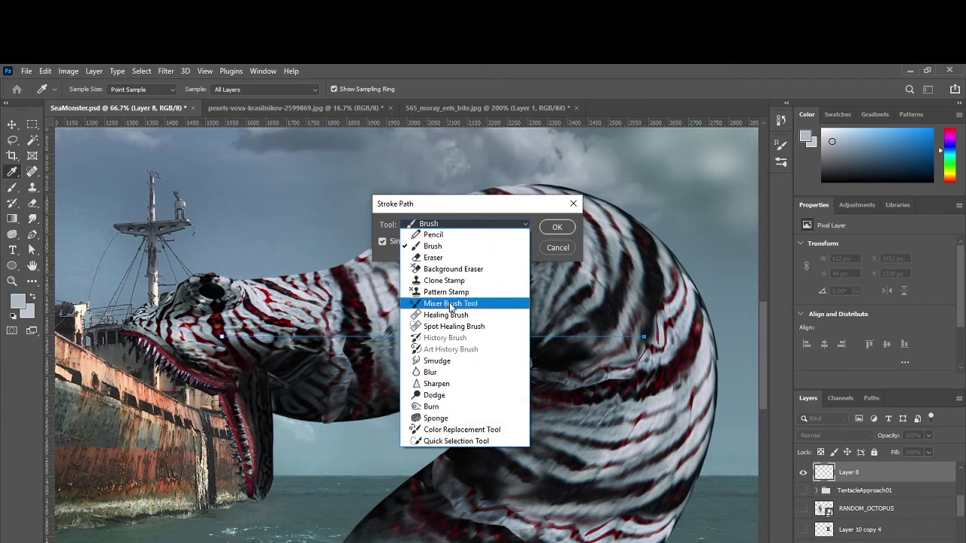
{"action": "left_click", "coordinate": [526, 208]}
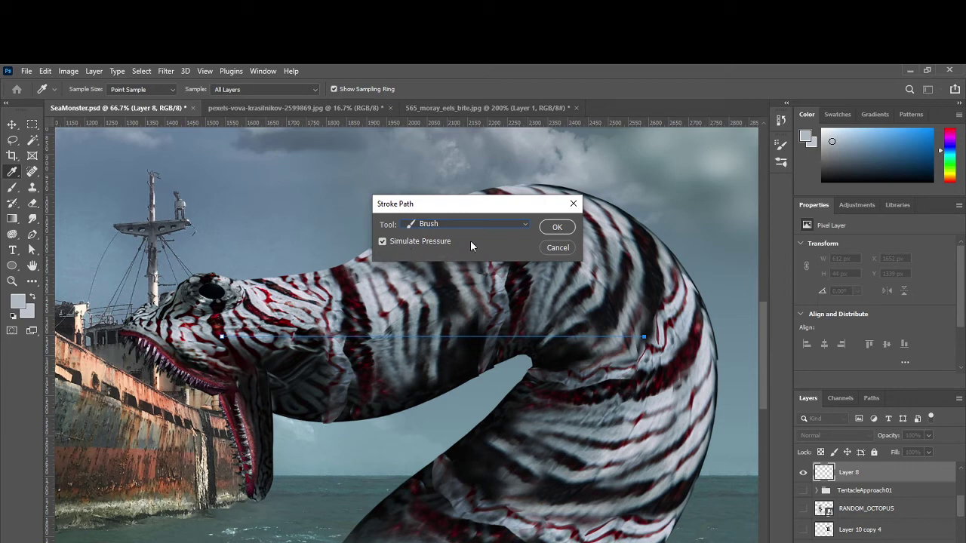
{"action": "left_click", "coordinate": [551, 227]}
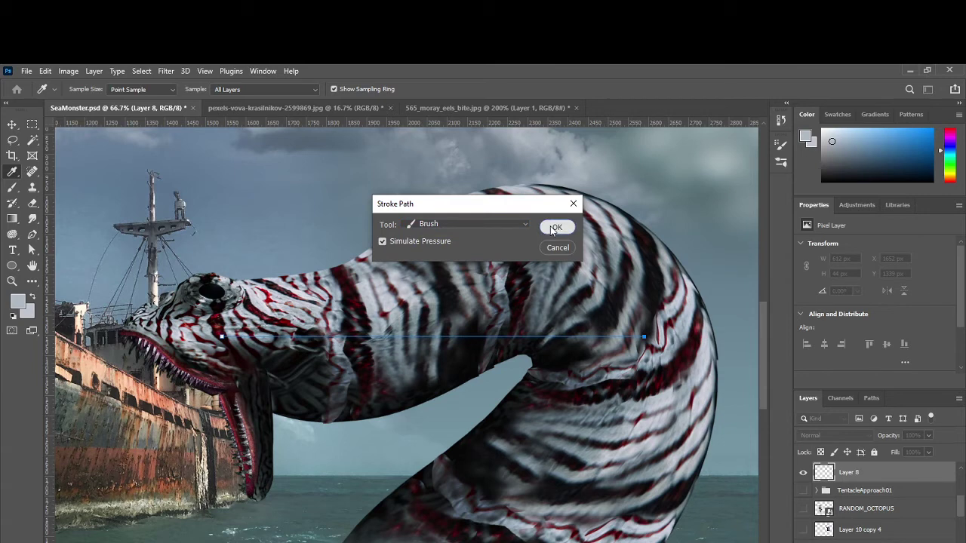
{"action": "left_click", "coordinate": [555, 228]}
{"action": "key", "text": "p"}
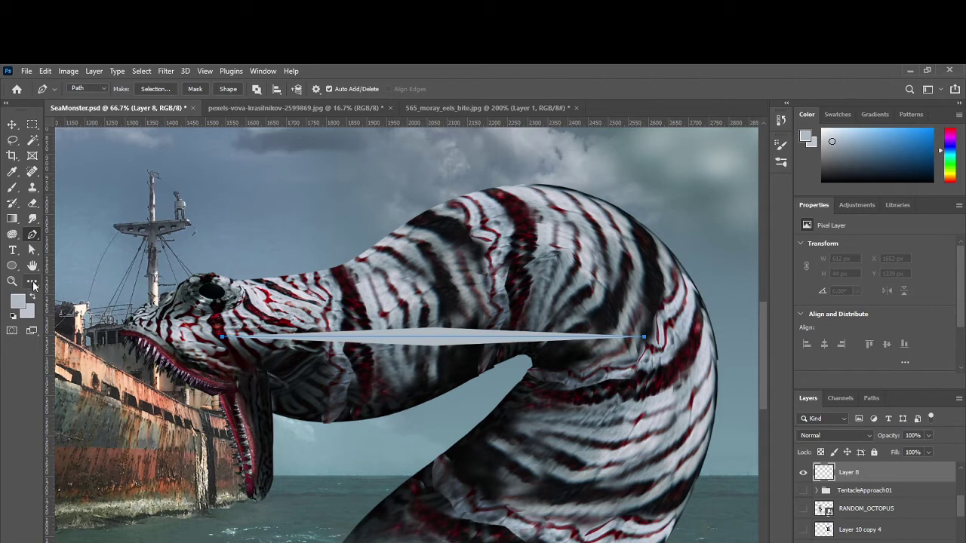
Step: Paint a test brush stroke across the sky and undo it
{"action": "key", "text": "b"}
{"action": "mouse_move", "coordinate": [202, 205]}
{"action": "left_mouse_down"}
{"action": "mouse_move", "coordinate": [400, 203]}
{"action": "mouse_move", "coordinate": [355, 195]}
{"action": "left_mouse_up"}
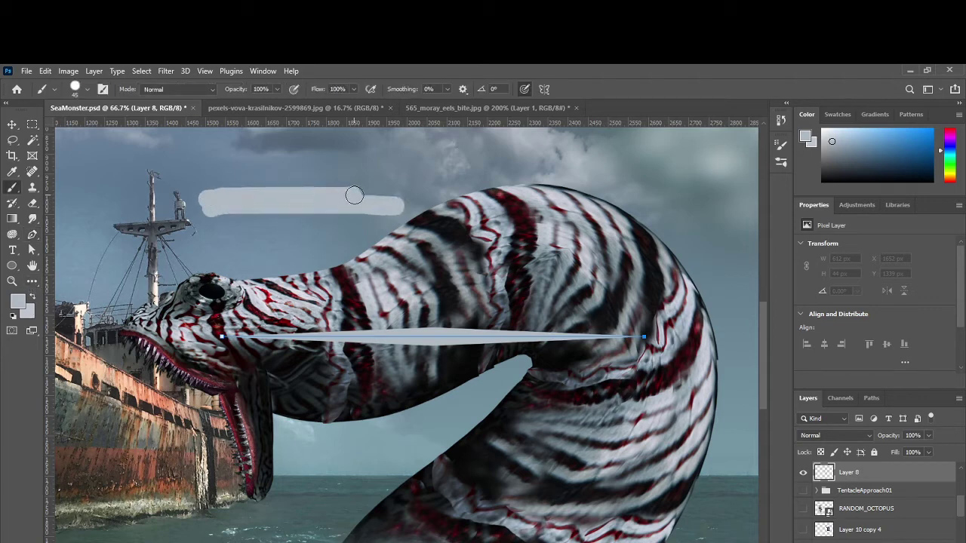
{"action": "key", "text": "ctrl+z"}
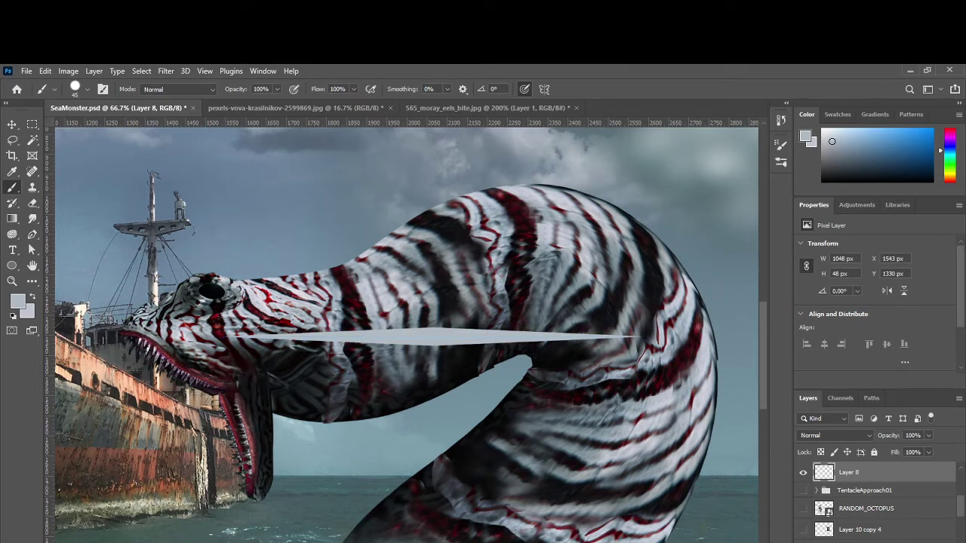
Step: Give Layer 8 an Inner Shadow at 38% opacity, 1 px distance and 10 px size
{"action": "left_click", "coordinate": [860, 542]}
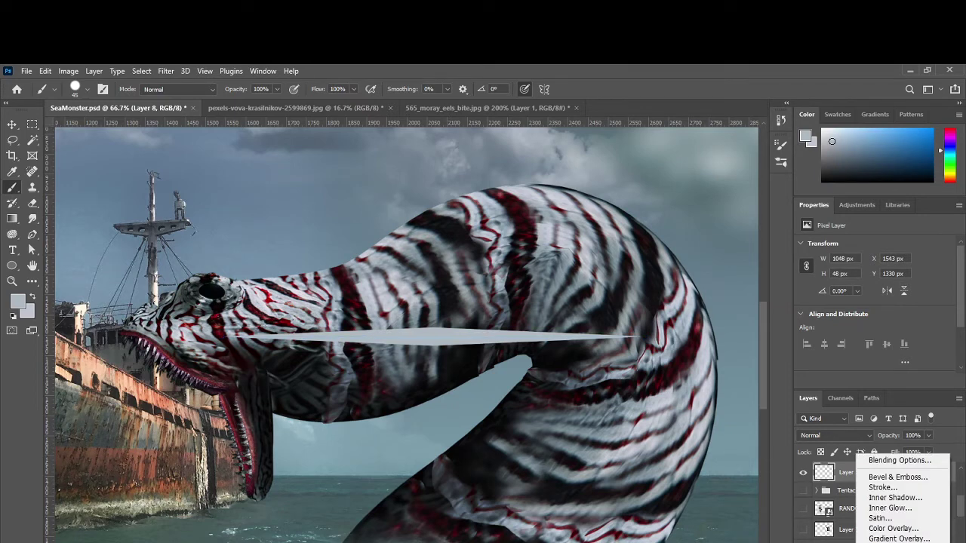
{"action": "left_click", "coordinate": [890, 499]}
{"action": "left_click_drag", "start_coordinate": [494, 280], "coordinate": [671, 169]}
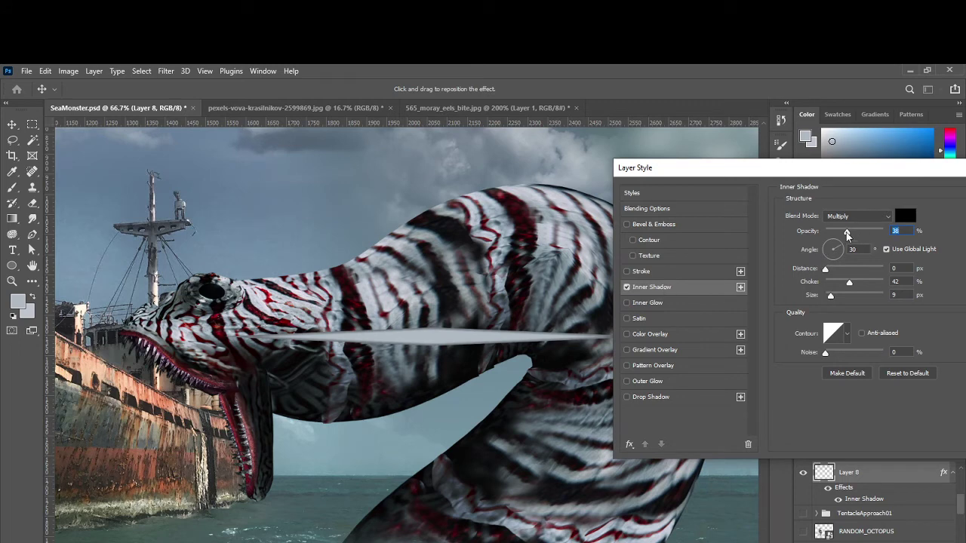
{"action": "left_click_drag", "start_coordinate": [824, 270], "coordinate": [832, 298]}
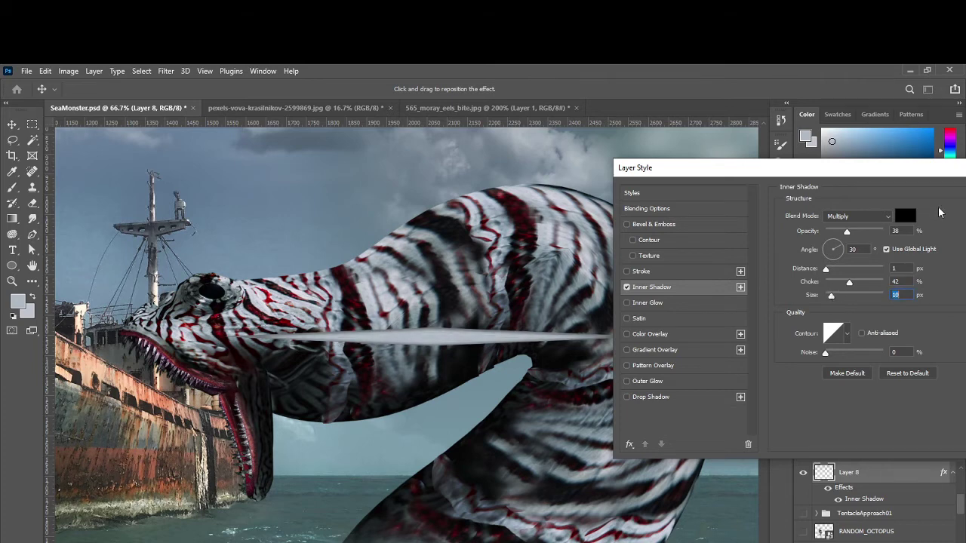
{"action": "left_click_drag", "start_coordinate": [903, 169], "coordinate": [712, 166]}
{"action": "left_click", "coordinate": [848, 189]}
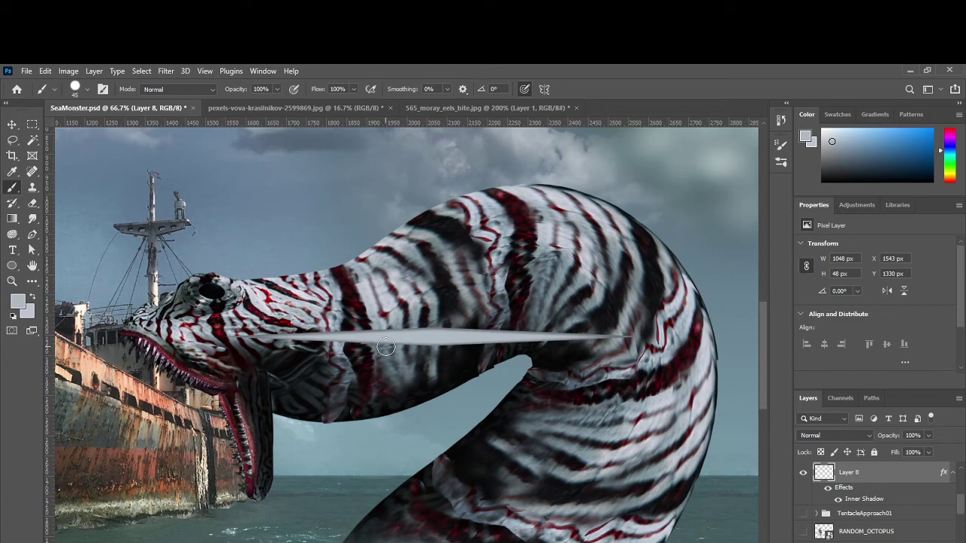
Step: Sample a dark red from the creature's stripe and select the 150 px spray brush
{"action": "left_click", "coordinate": [21, 305]}
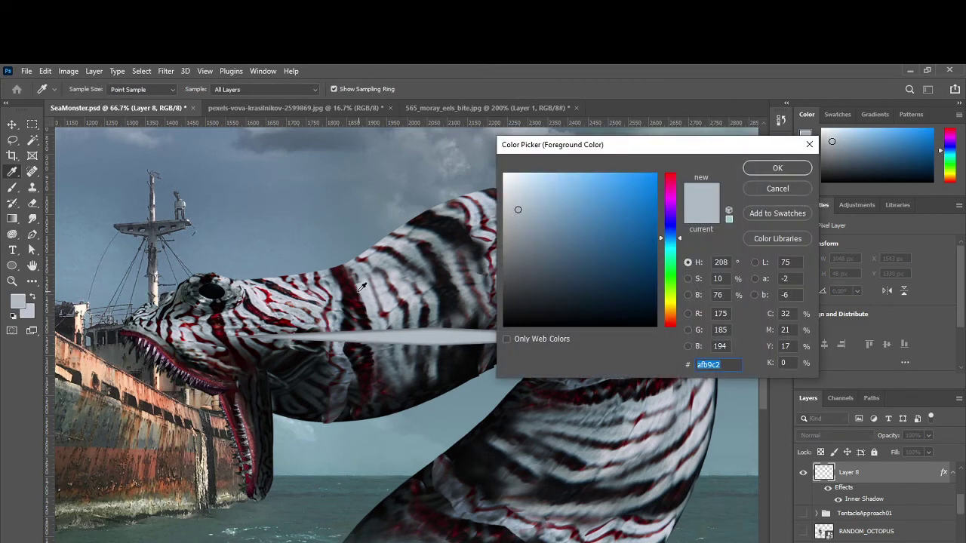
{"action": "left_click", "coordinate": [296, 301]}
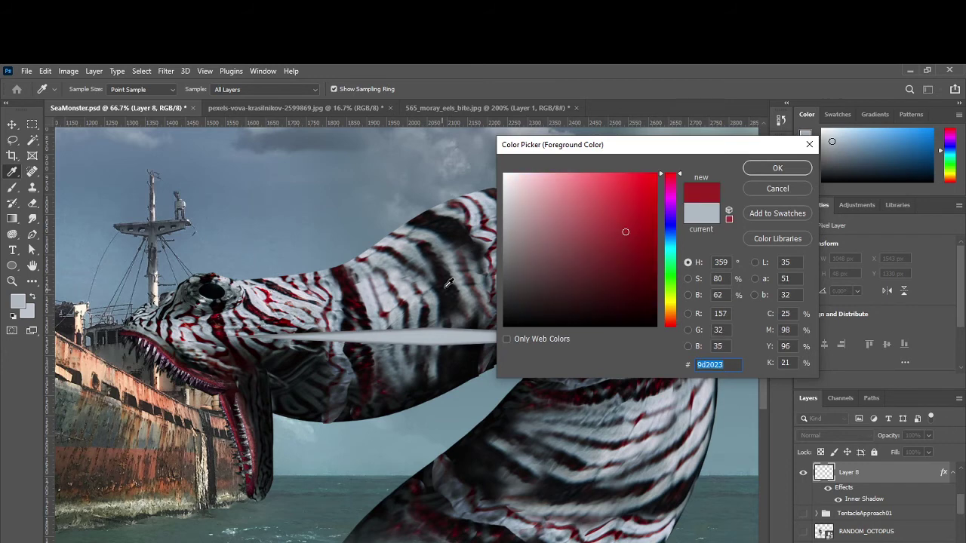
{"action": "left_click", "coordinate": [287, 321]}
{"action": "left_click", "coordinate": [777, 168]}
{"action": "key", "text": "b"}
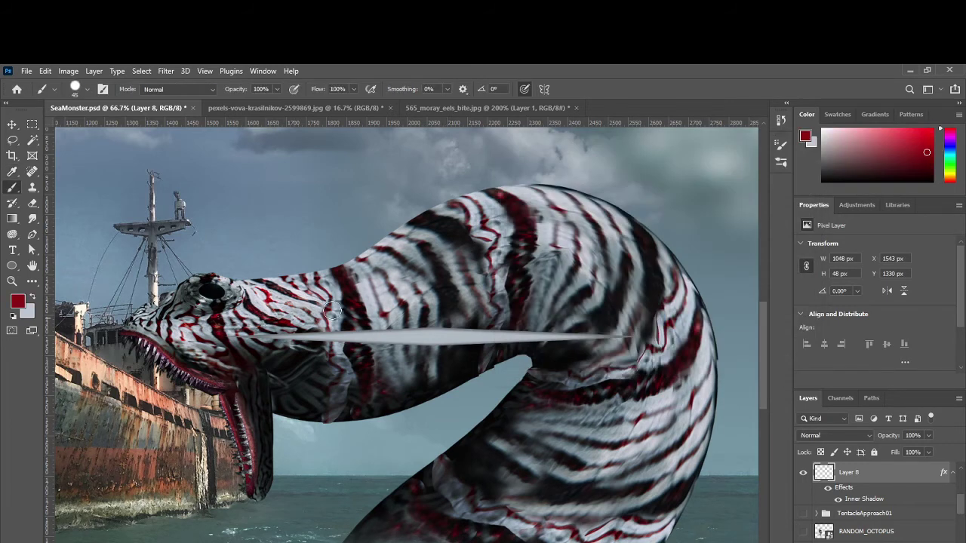
{"action": "left_click", "coordinate": [76, 89]}
{"action": "left_click", "coordinate": [25, 200]}
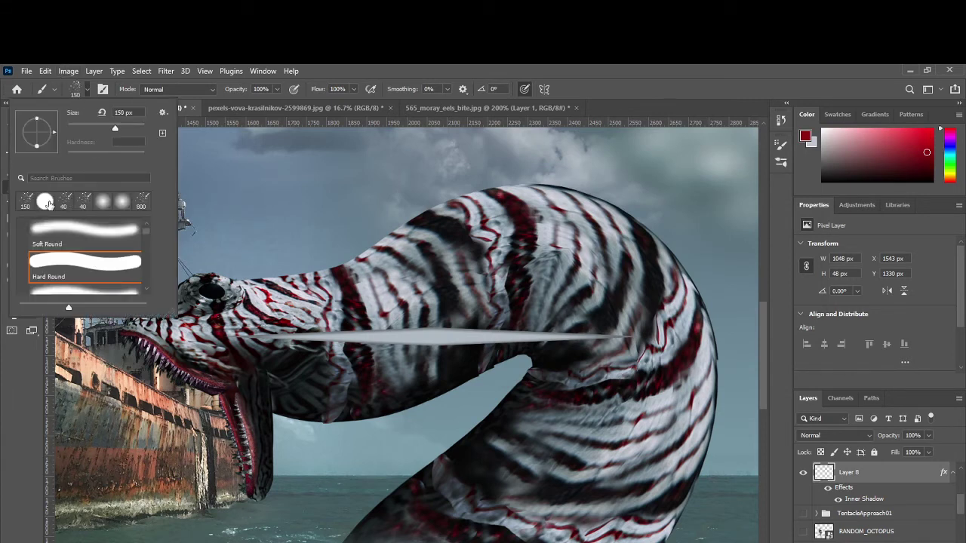
{"action": "left_click", "coordinate": [370, 338]}
Step: Spray red and orange spatter along the spear with a smaller brush, undoing early attempts
{"action": "mouse_move", "coordinate": [369, 338]}
{"action": "left_mouse_down"}
{"action": "mouse_move", "coordinate": [460, 336]}
{"action": "mouse_move", "coordinate": [487, 349]}
{"action": "left_mouse_up"}
{"action": "key", "text": "ctrl+z"}
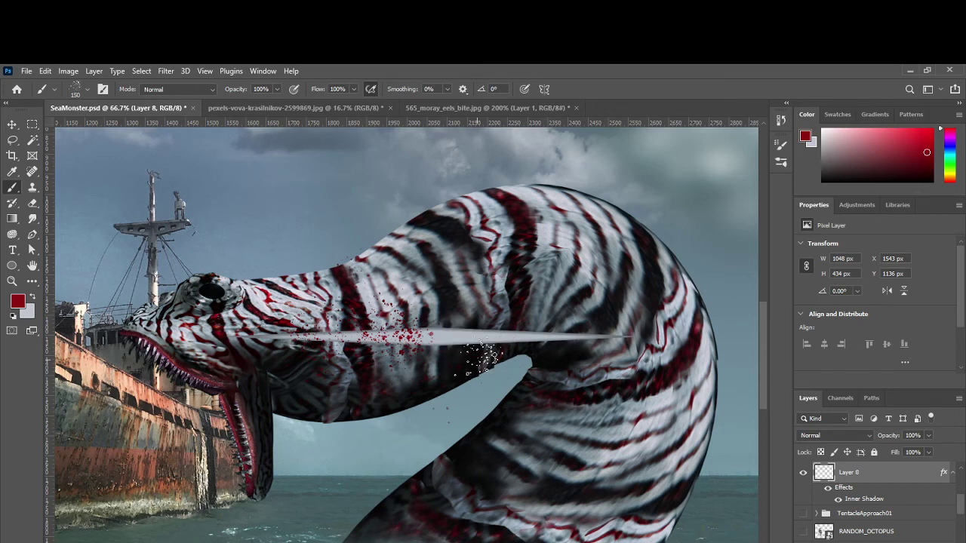
{"action": "key", "text": "ctrl+z"}
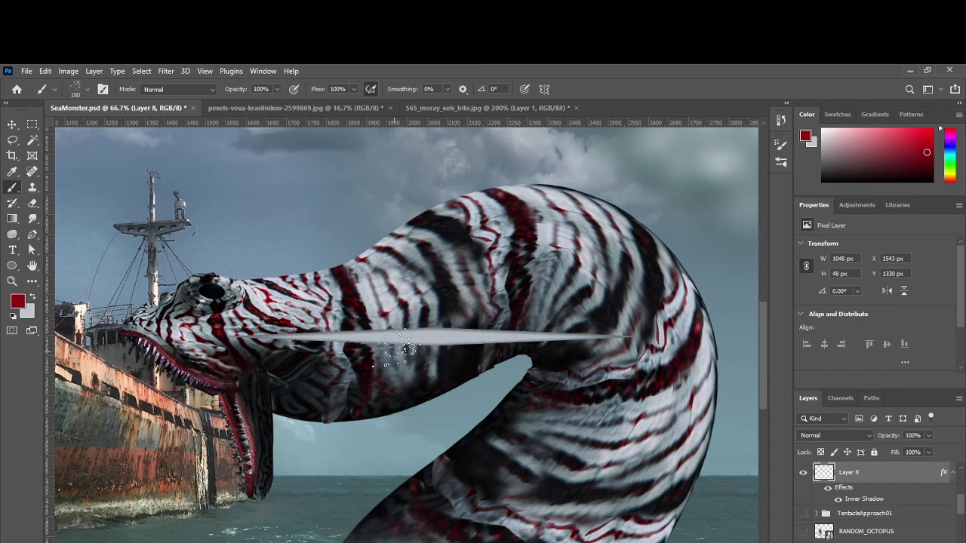
{"action": "key", "text": "bracketleft"}
{"action": "key", "text": "bracketleft"}
{"action": "key", "text": "bracketleft"}
{"action": "key", "text": "bracketleft"}
{"action": "mouse_move", "coordinate": [336, 340]}
{"action": "left_mouse_down"}
{"action": "mouse_move", "coordinate": [538, 348]}
{"action": "mouse_move", "coordinate": [404, 337]}
{"action": "mouse_move", "coordinate": [460, 325]}
{"action": "mouse_move", "coordinate": [575, 336]}
{"action": "mouse_move", "coordinate": [457, 321]}
{"action": "mouse_move", "coordinate": [505, 323]}
{"action": "mouse_move", "coordinate": [605, 353]}
{"action": "mouse_move", "coordinate": [630, 361]}
{"action": "left_mouse_up"}
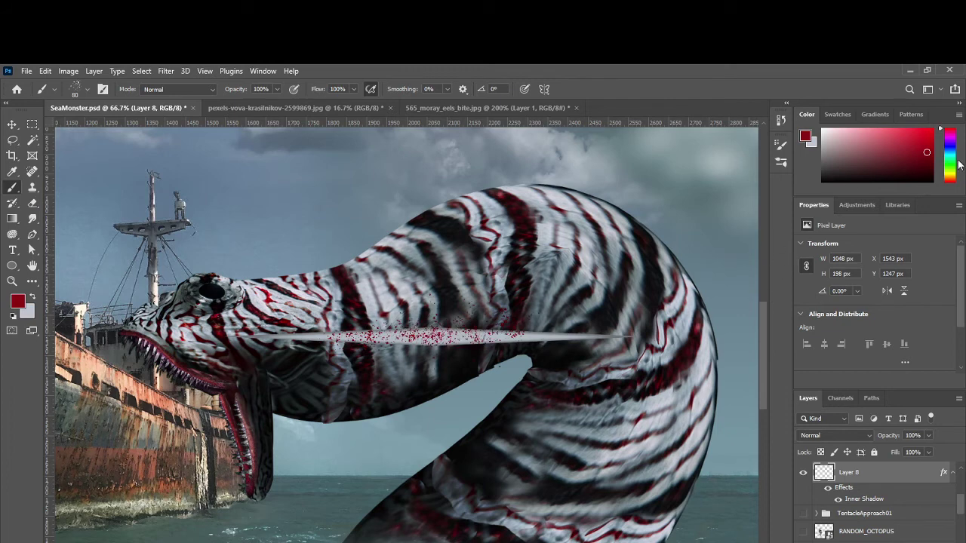
{"action": "left_click_drag", "start_coordinate": [952, 179], "coordinate": [948, 182]}
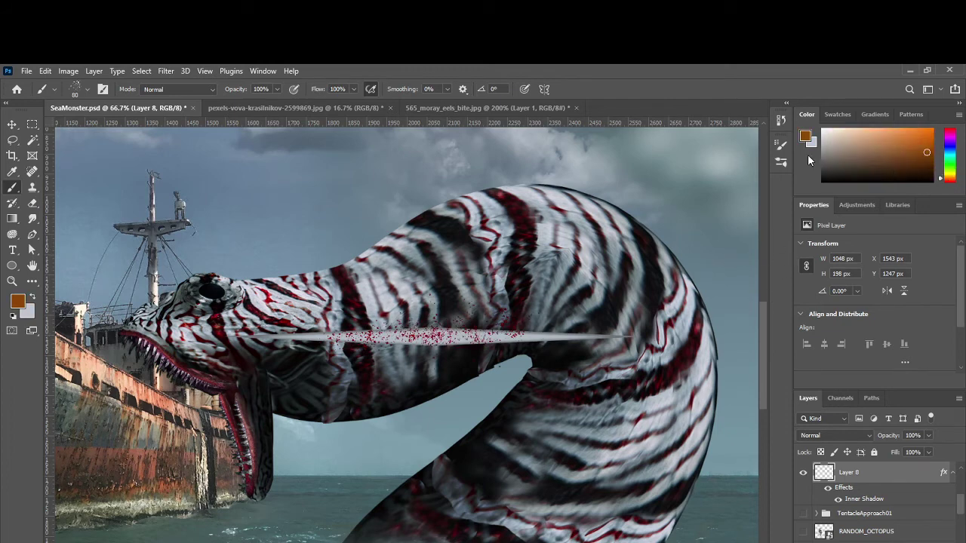
{"action": "left_click_drag", "start_coordinate": [382, 343], "coordinate": [483, 336]}
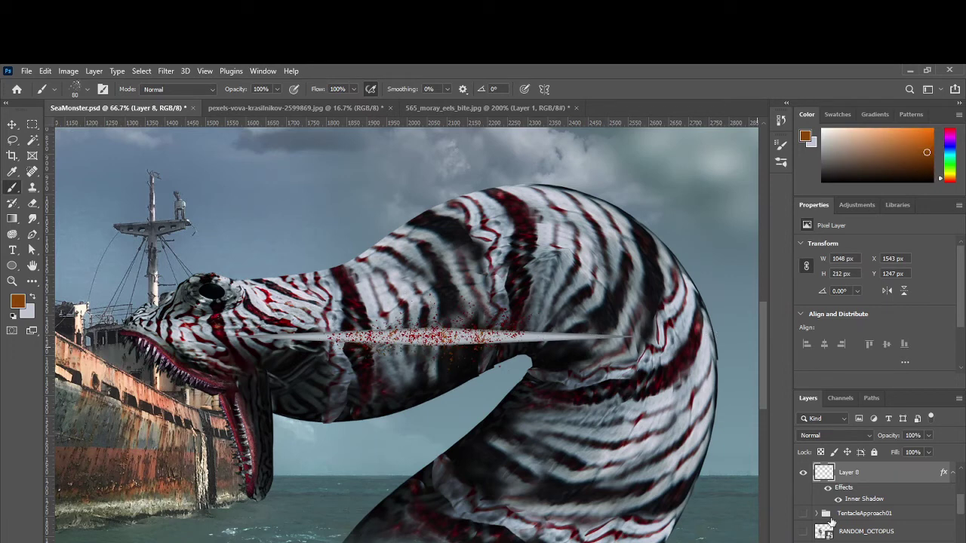
Step: Compare the spear with Layer 8 hidden and shown, then undo the red spray dabs
{"action": "left_click", "coordinate": [803, 473]}
{"action": "left_click", "coordinate": [804, 474]}
{"action": "left_click", "coordinate": [804, 481]}
{"action": "left_click", "coordinate": [804, 480]}
{"action": "key", "text": "ctrl+z"}
{"action": "key", "text": "ctrl+z"}
{"action": "key", "text": "ctrl+z"}
{"action": "key", "text": "ctrl+z"}
{"action": "key", "text": "ctrl+z"}
{"action": "key", "text": "ctrl+z"}
{"action": "key", "text": "ctrl+z"}
{"action": "key", "text": "ctrl+z"}
{"action": "key", "text": "ctrl+z"}
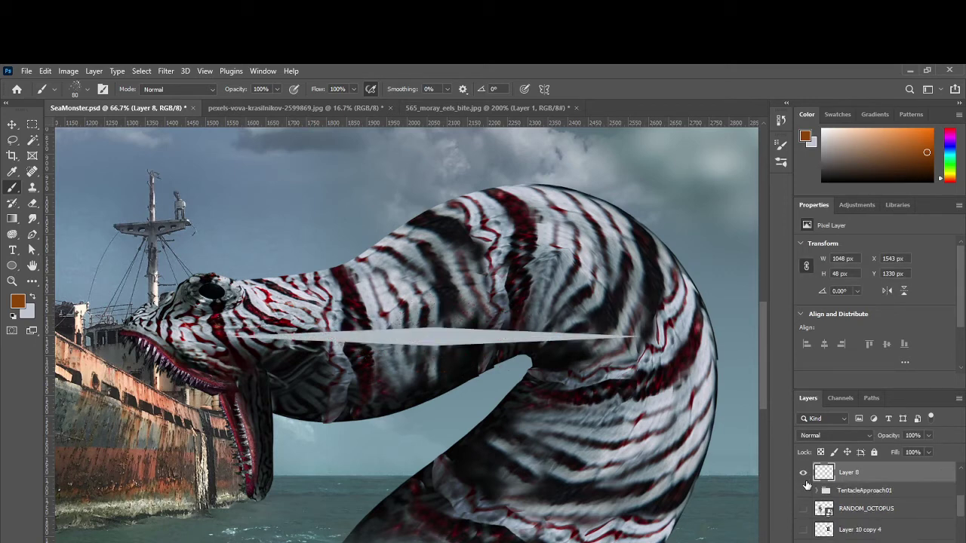
{"action": "key", "text": "ctrl+shift+z"}
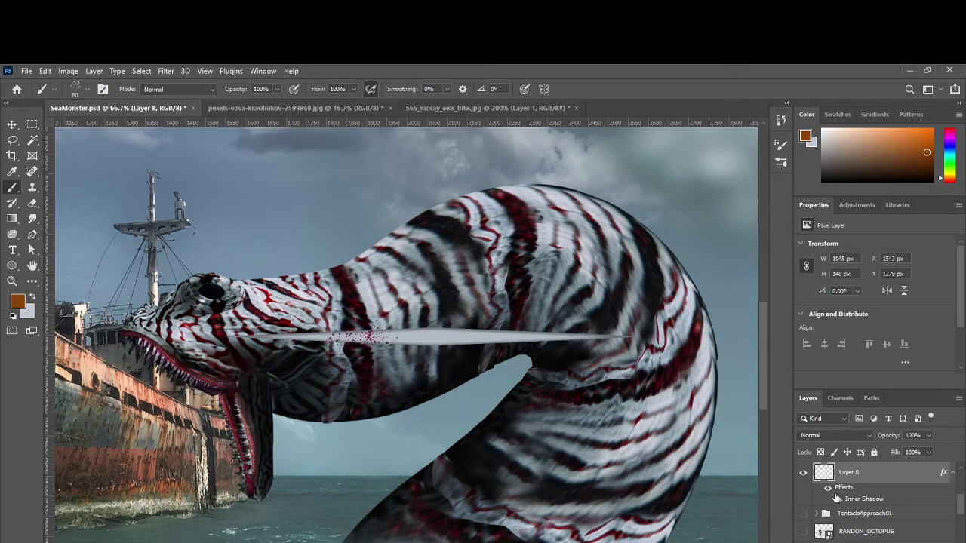
{"action": "key", "text": "ctrl+z"}
Step: Add new Layer 9 and paint brown and dark red speckles along the spear
{"action": "key", "text": "ctrl+shift+alt+n"}
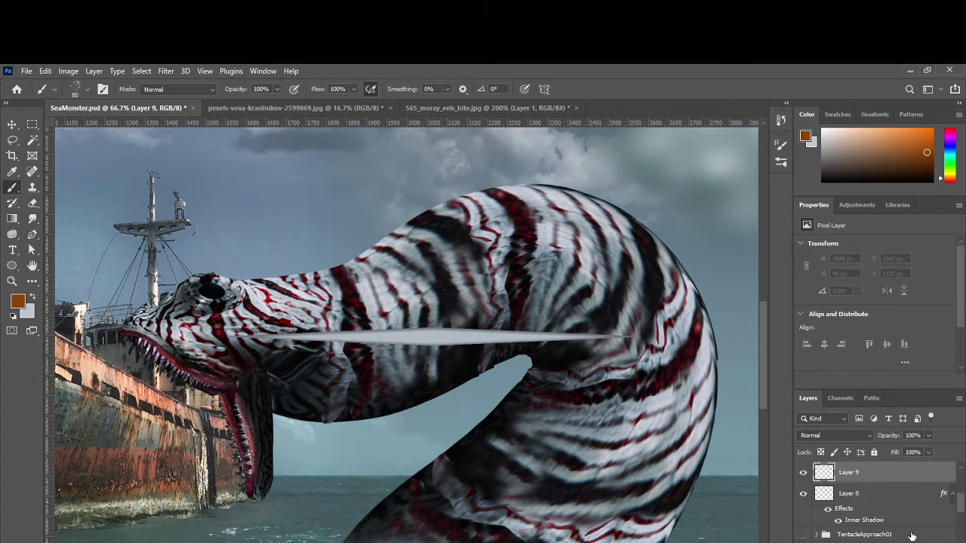
{"action": "left_click_drag", "start_coordinate": [306, 337], "coordinate": [600, 344]}
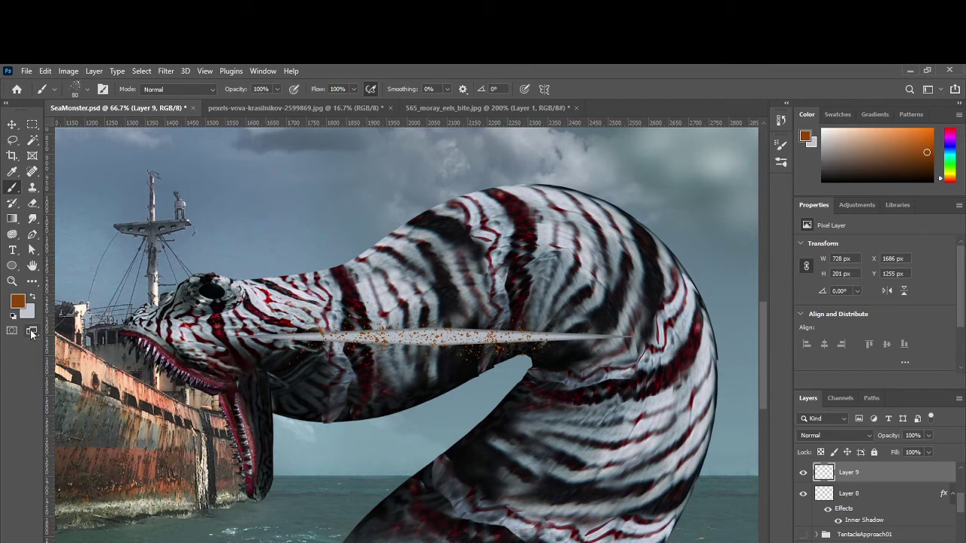
{"action": "left_click", "coordinate": [230, 332], "text": "alt"}
{"action": "left_click_drag", "start_coordinate": [310, 336], "coordinate": [628, 338]}
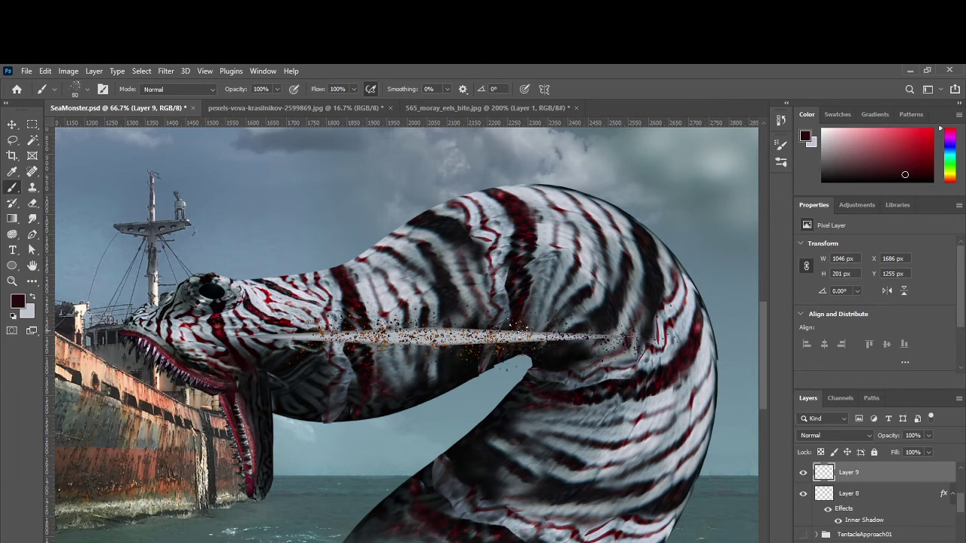
Step: Paint darker and red speckles sampled from the eel, comparing with Layer 8 toggled off
{"action": "left_click", "coordinate": [524, 200], "text": "alt"}
{"action": "left_click_drag", "start_coordinate": [385, 336], "coordinate": [627, 334]}
{"action": "left_click_drag", "start_coordinate": [381, 337], "coordinate": [358, 338]}
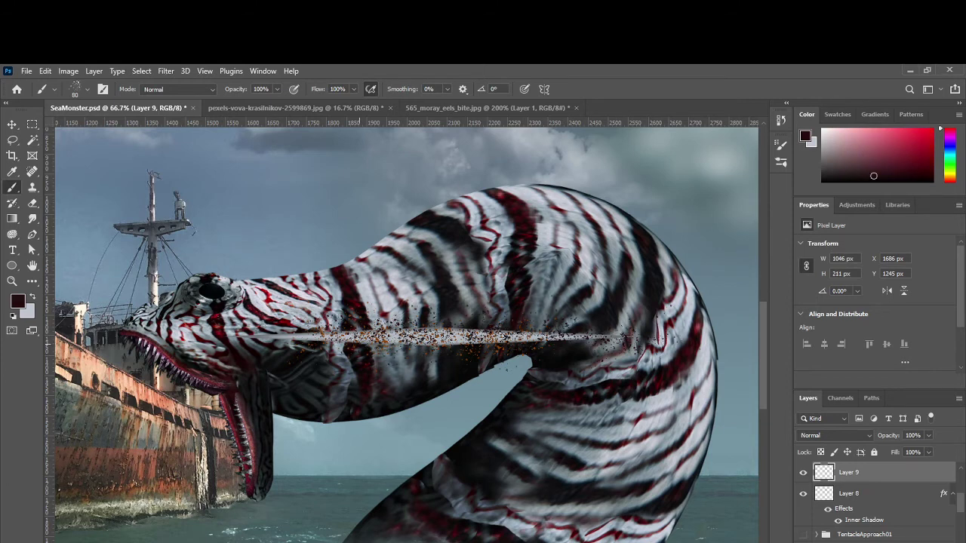
{"action": "left_click", "coordinate": [218, 309], "text": "alt"}
{"action": "left_click_drag", "start_coordinate": [321, 337], "coordinate": [585, 335]}
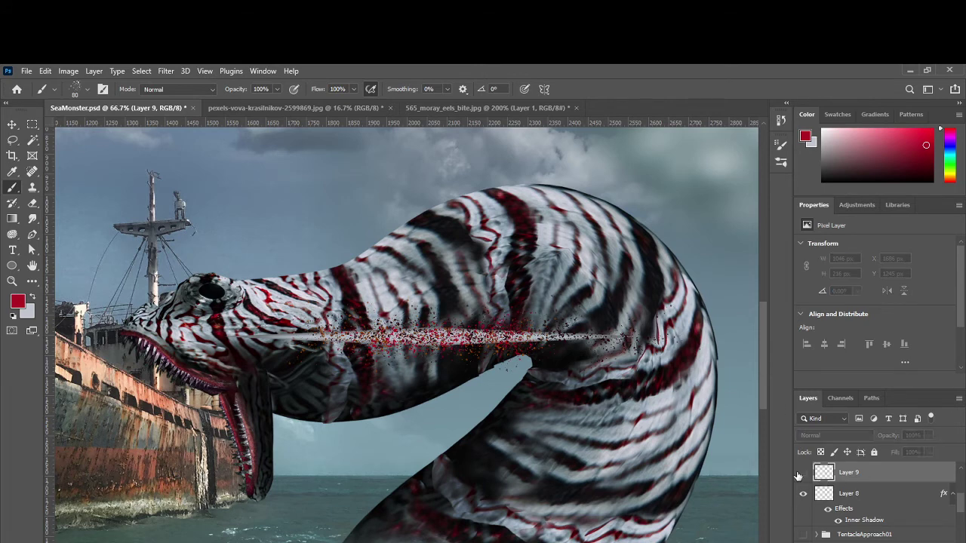
{"action": "left_click", "coordinate": [803, 495]}
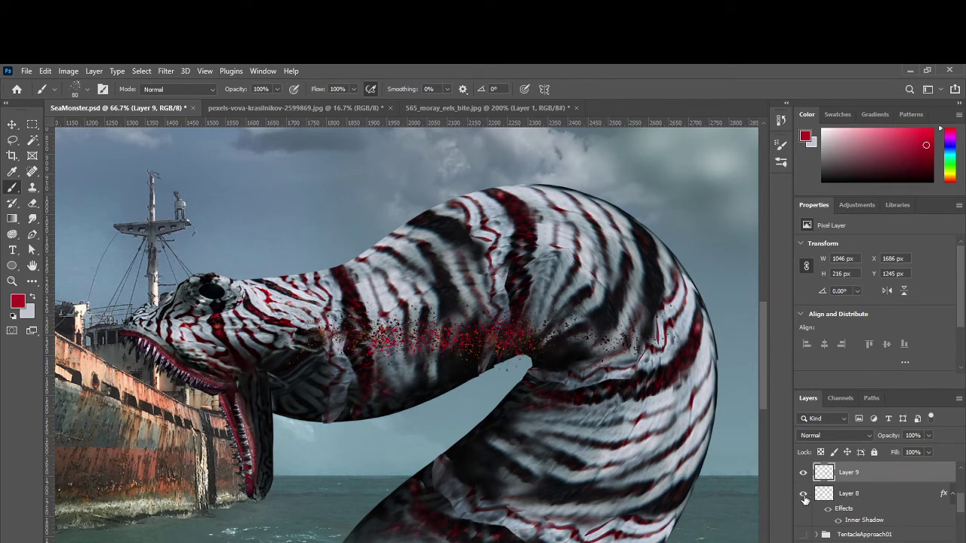
{"action": "left_click", "coordinate": [803, 495]}
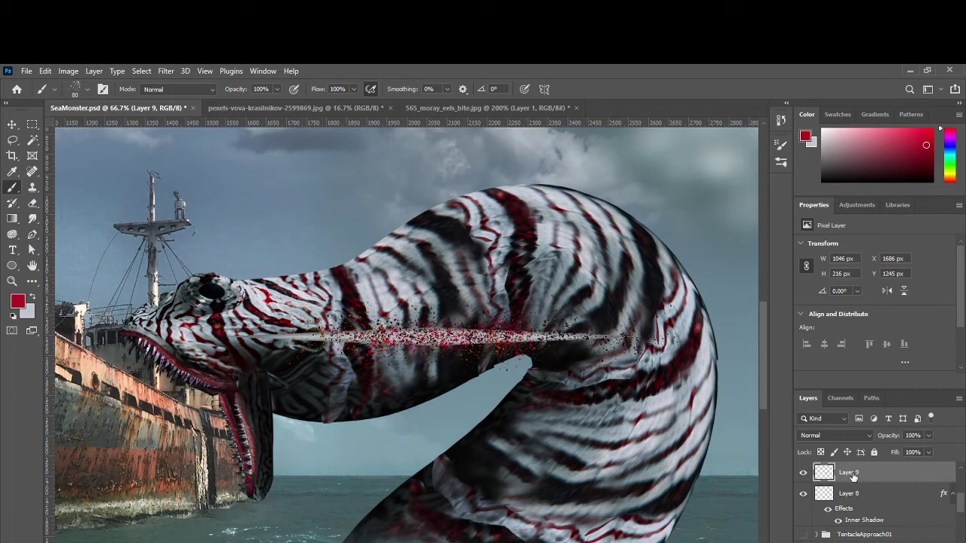
Step: Set Layer 9 to Multiply blending and add a layer mask
{"action": "left_click", "coordinate": [842, 439]}
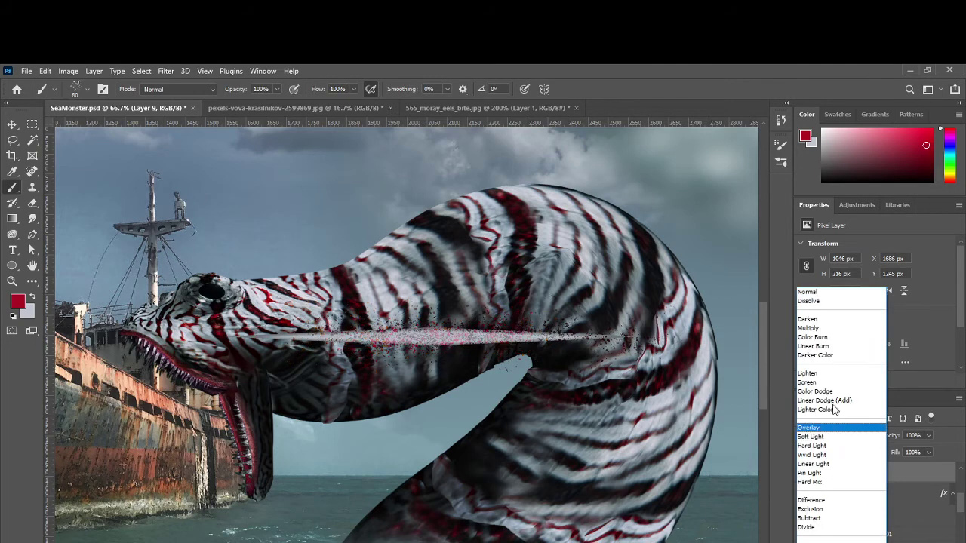
{"action": "left_click", "coordinate": [823, 329]}
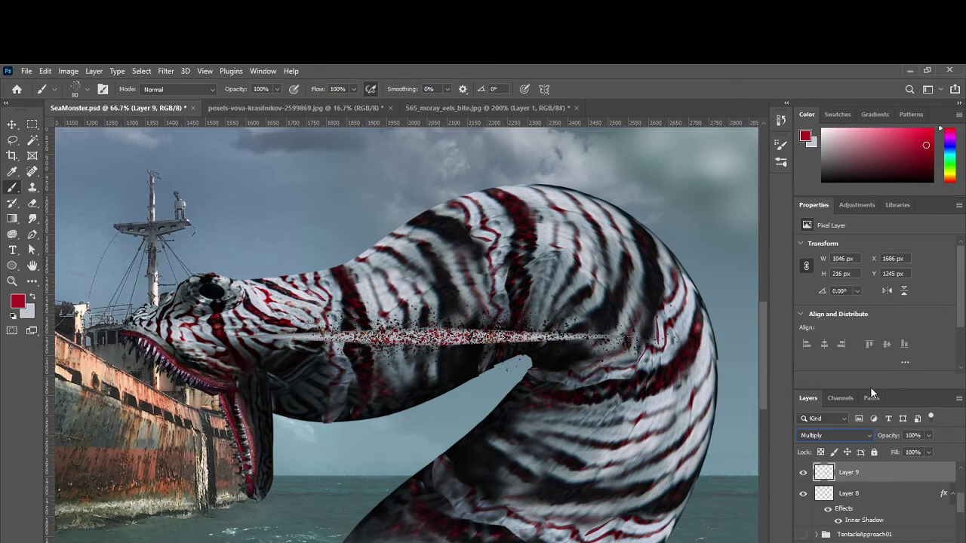
{"action": "left_click", "coordinate": [929, 452]}
{"action": "left_click", "coordinate": [912, 469]}
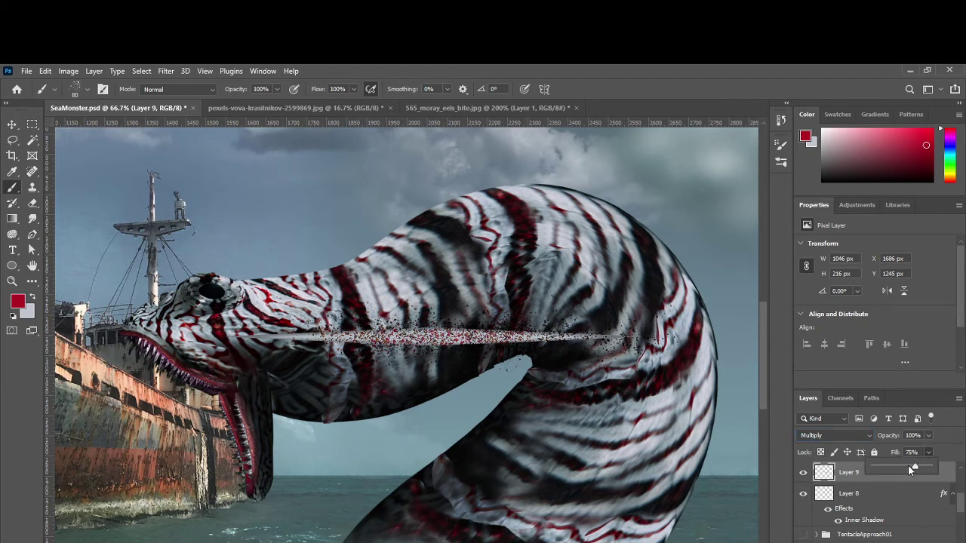
{"action": "left_click_drag", "start_coordinate": [919, 464], "coordinate": [927, 466]}
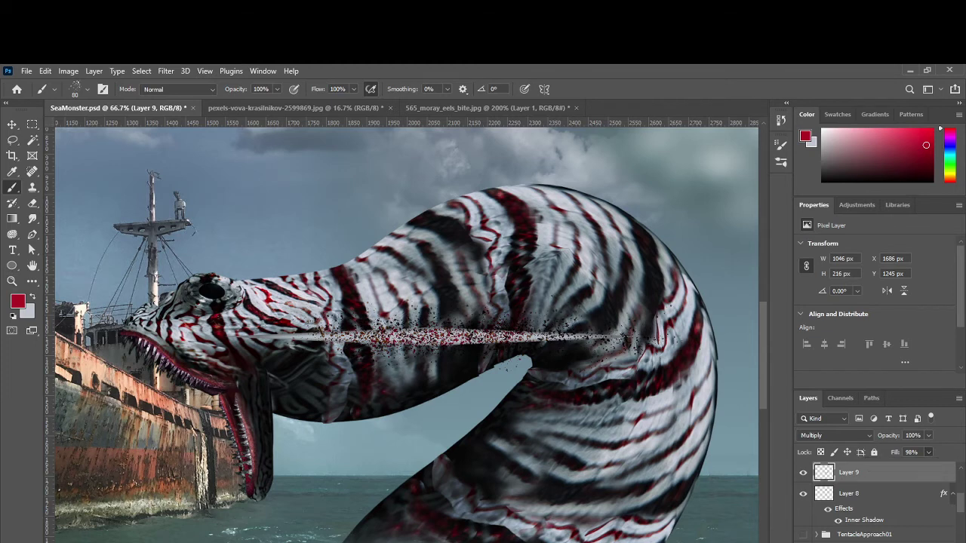
{"action": "left_click", "coordinate": [860, 541]}
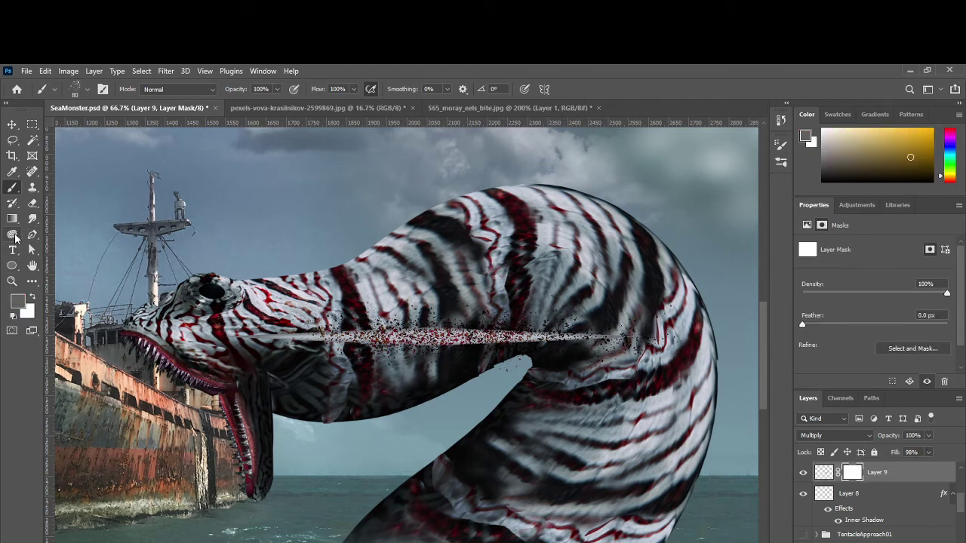
Step: Fill Layer 9's mask black with a gradient, then paint white to reveal speckles along the spear
{"action": "left_click", "coordinate": [12, 218]}
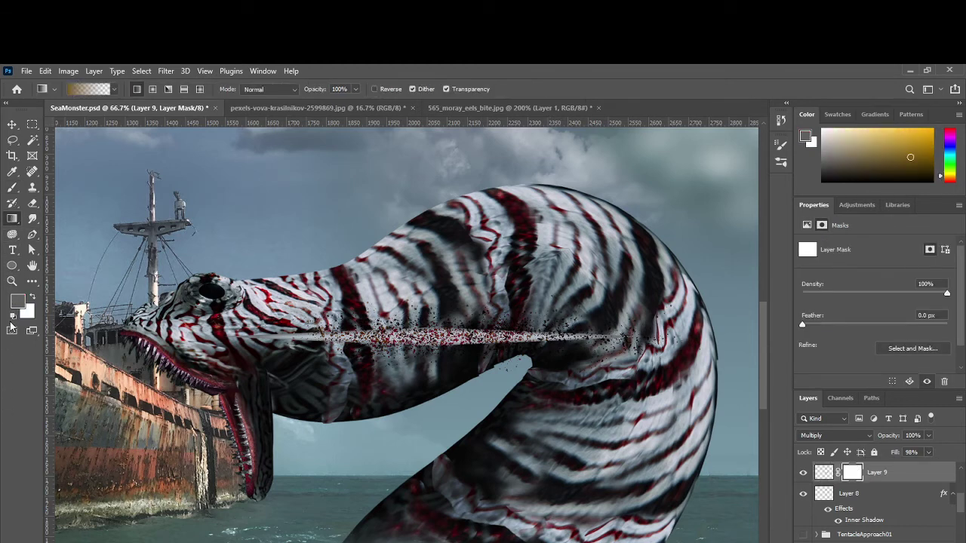
{"action": "left_click", "coordinate": [13, 315]}
{"action": "left_click", "coordinate": [33, 298]}
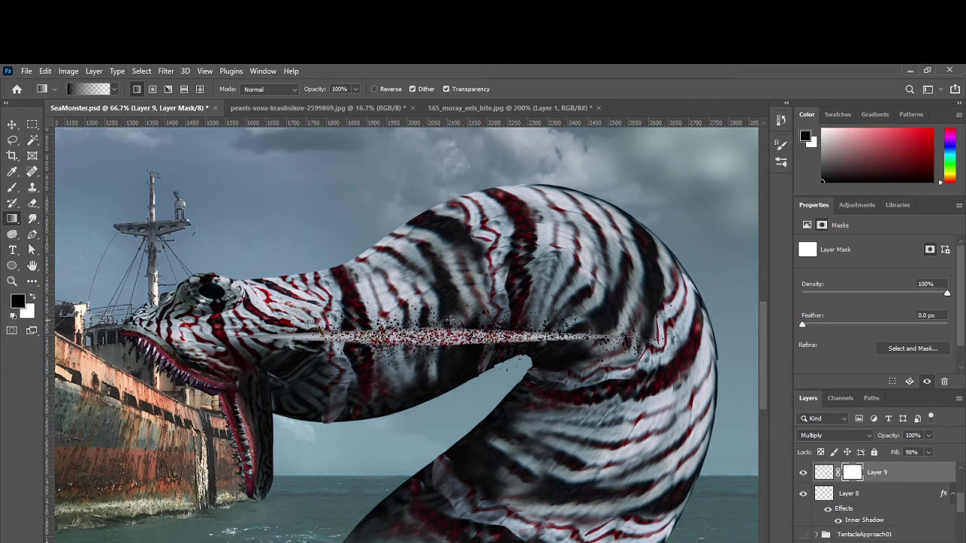
{"action": "mouse_move", "coordinate": [450, 313]}
{"action": "left_mouse_down"}
{"action": "mouse_move", "coordinate": [450, 379]}
{"action": "mouse_move", "coordinate": [365, 357]}
{"action": "left_mouse_up"}
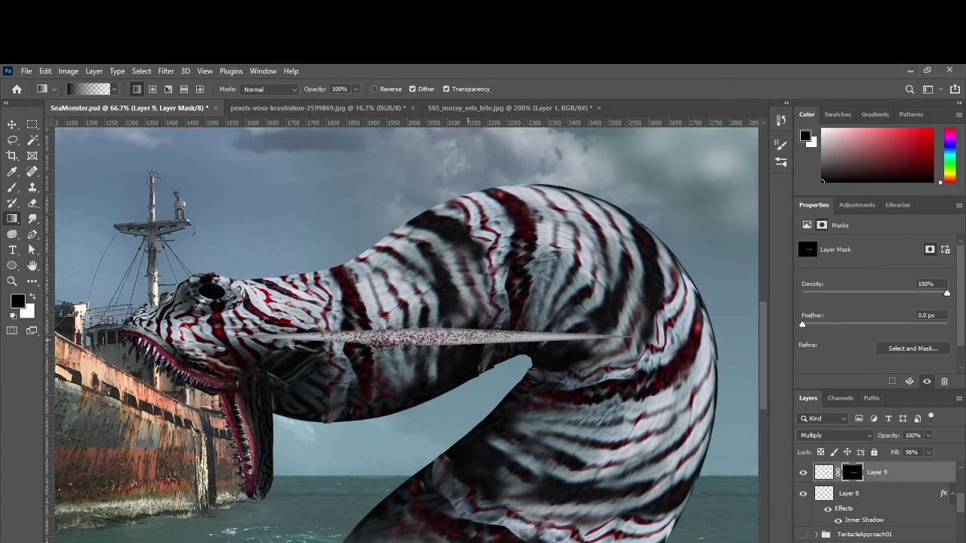
{"action": "key", "text": "b"}
{"action": "left_click", "coordinate": [34, 300]}
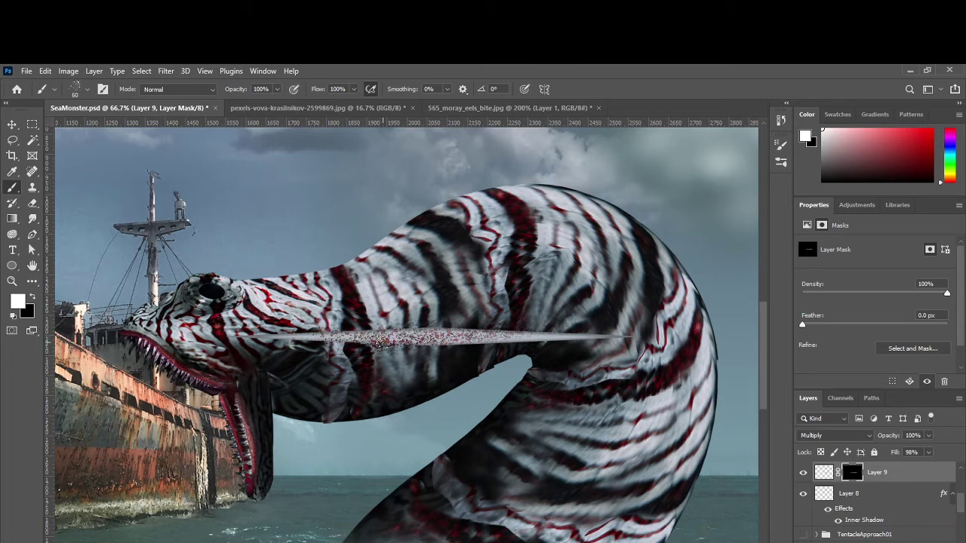
{"action": "left_click", "coordinate": [84, 89]}
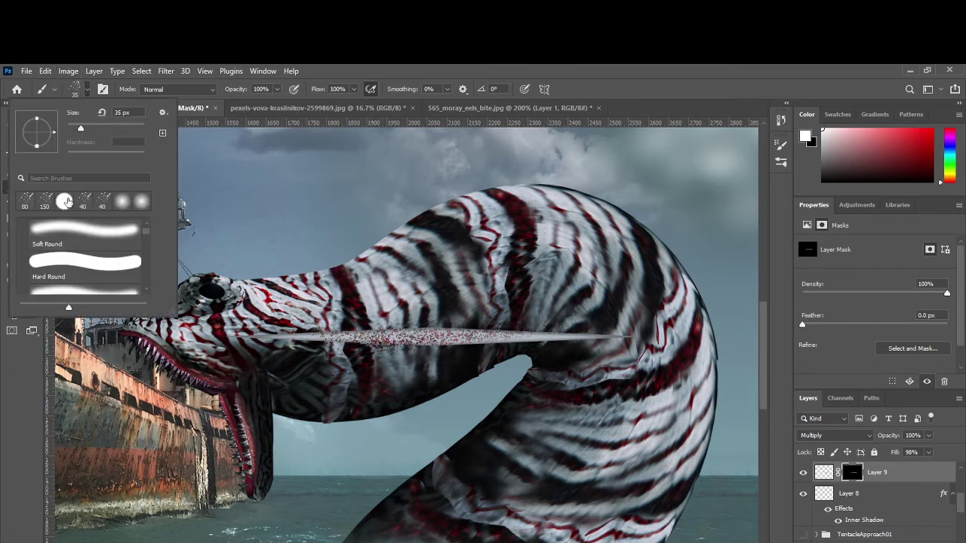
{"action": "mouse_move", "coordinate": [380, 332]}
{"action": "left_mouse_down"}
{"action": "mouse_move", "coordinate": [374, 337]}
{"action": "mouse_move", "coordinate": [549, 339]}
{"action": "left_mouse_up"}
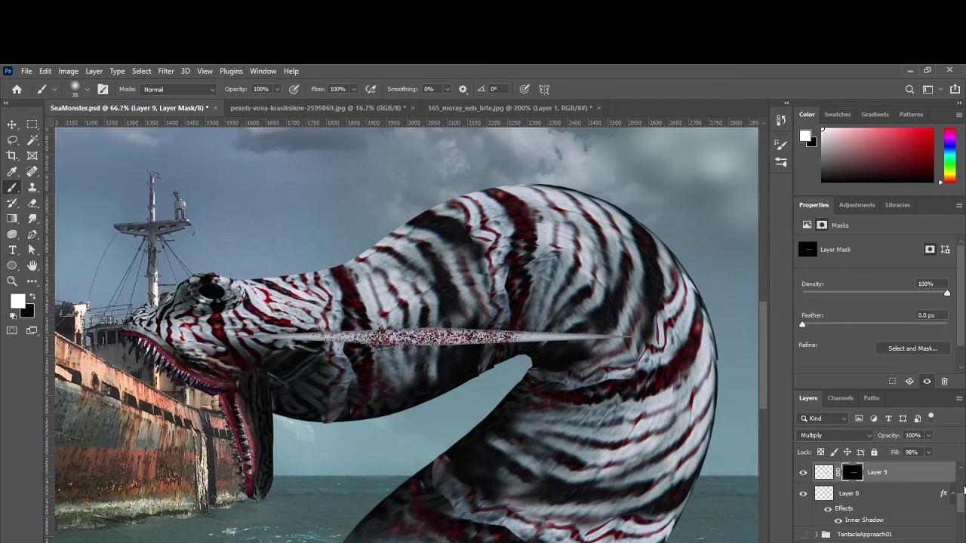
Step: Lower Layer 9's fill to 39% and group Layers 8 and 9 into Group 3
{"action": "left_click", "coordinate": [928, 452]}
{"action": "left_click_drag", "start_coordinate": [937, 468], "coordinate": [896, 469]}
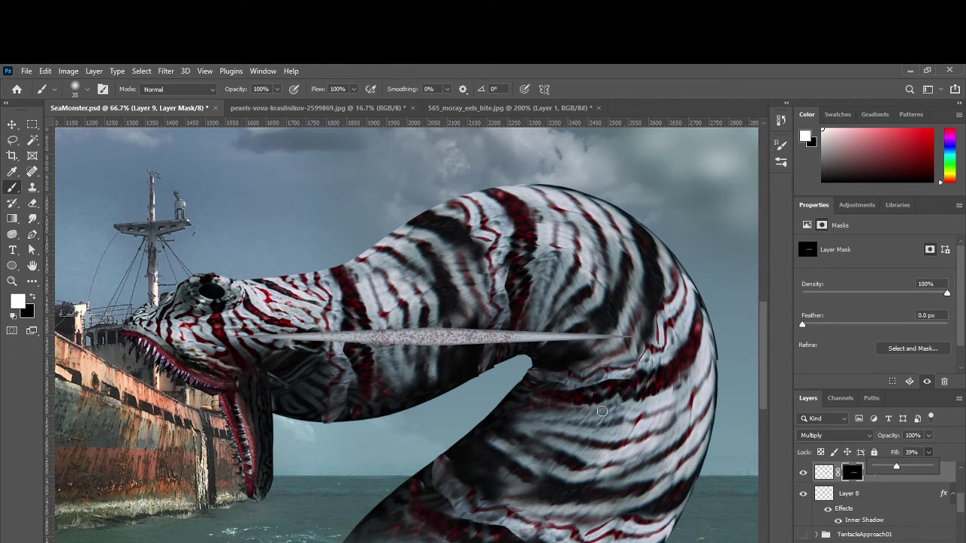
{"action": "left_click", "coordinate": [888, 500]}
{"action": "left_click", "coordinate": [894, 479], "text": "shift"}
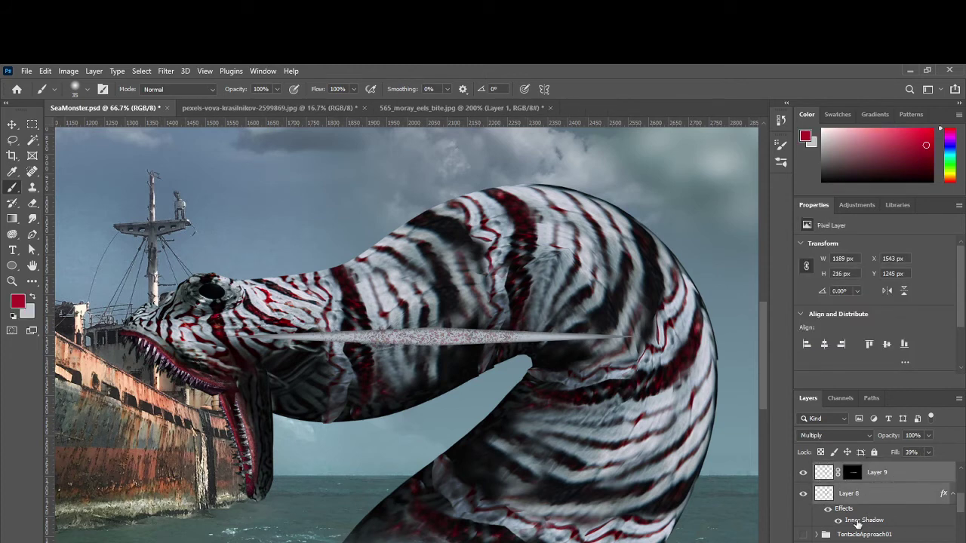
{"action": "left_click_drag", "start_coordinate": [822, 492], "coordinate": [837, 521]}
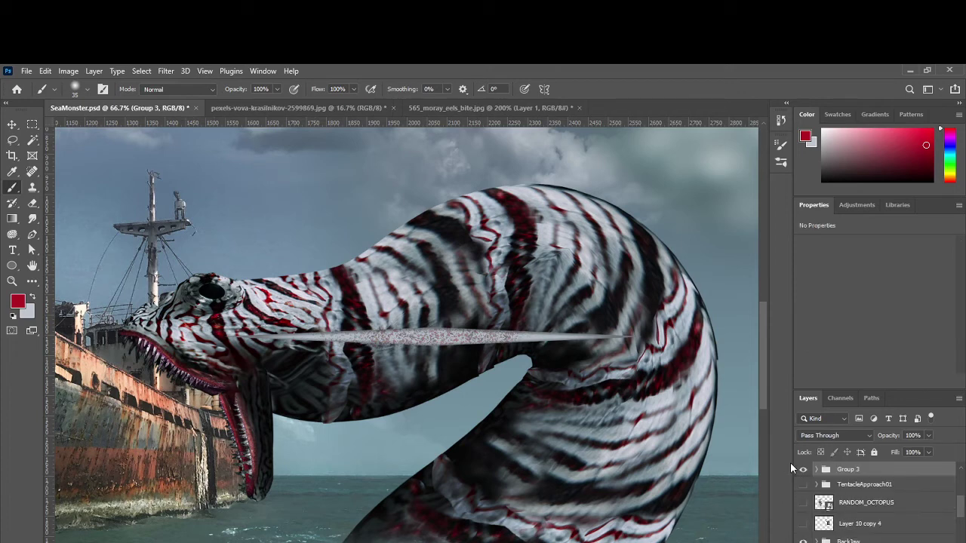
Step: Rename Group 3 to 'SmartTentacle' and convert it to a smart object
{"action": "left_click", "coordinate": [802, 469]}
{"action": "left_click", "coordinate": [803, 469]}
{"action": "double_click", "coordinate": [844, 469]}
{"action": "type", "text": "SmartTentacle"}
{"action": "key", "text": "Return"}
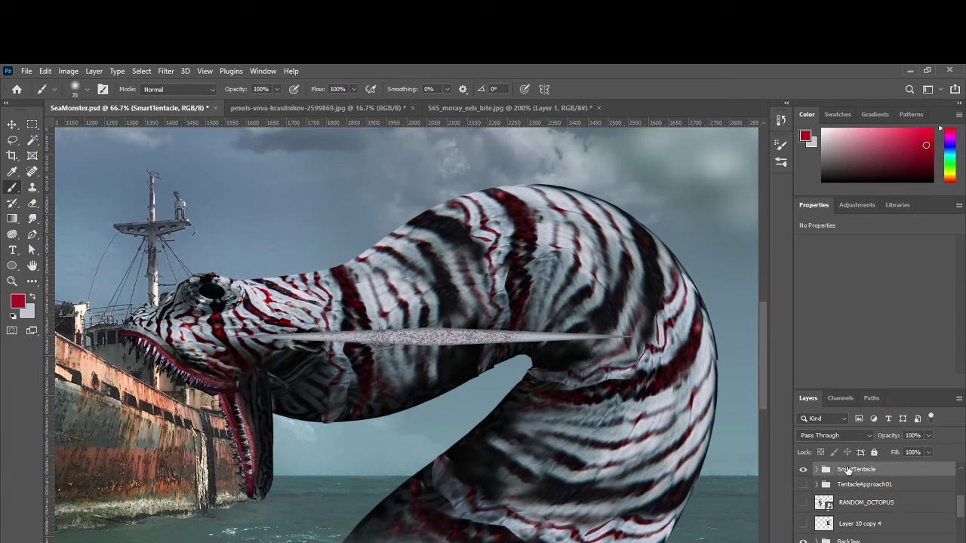
{"action": "right_click", "coordinate": [851, 471]}
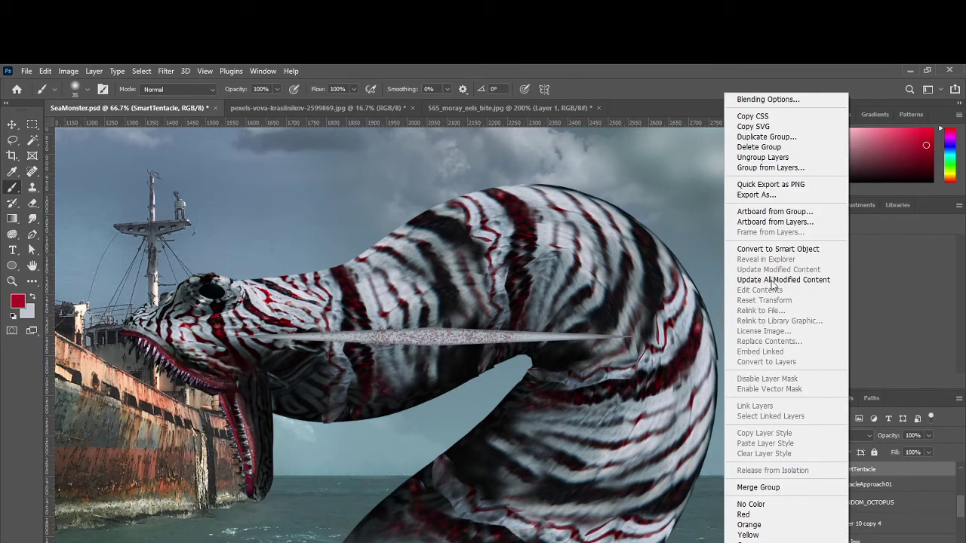
{"action": "left_click", "coordinate": [788, 250]}
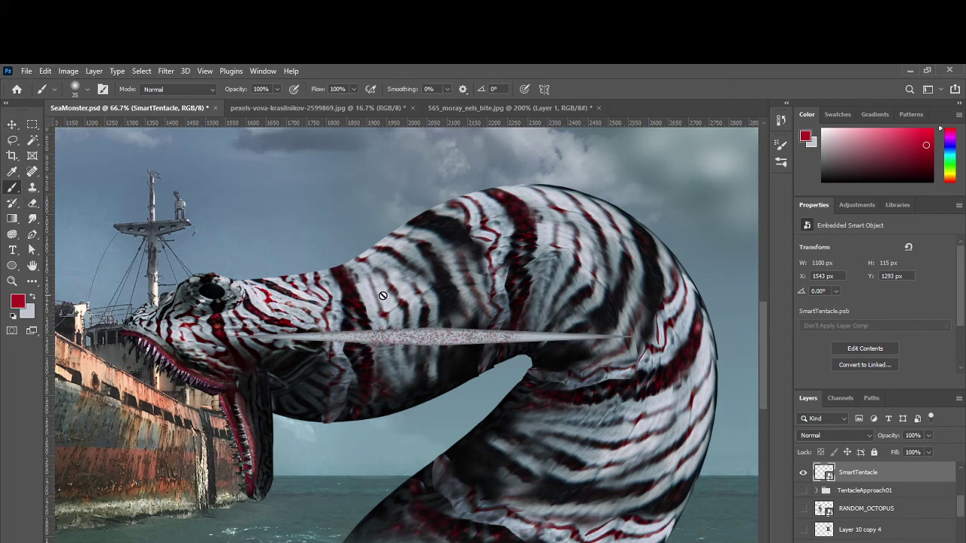
Step: Try a Puppet Warp on SmartTentacle, commit it, then add a white layer mask
{"action": "left_click", "coordinate": [46, 71]}
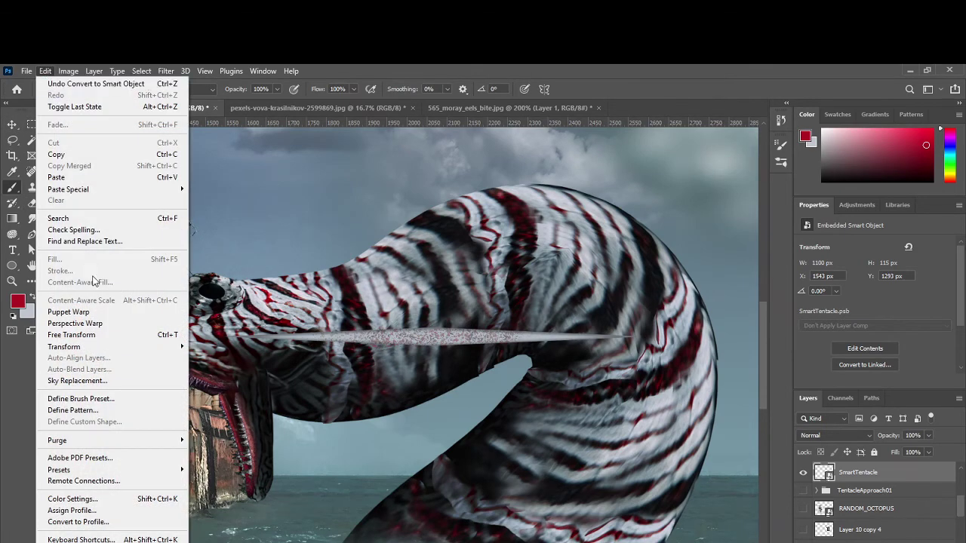
{"action": "left_click", "coordinate": [72, 311]}
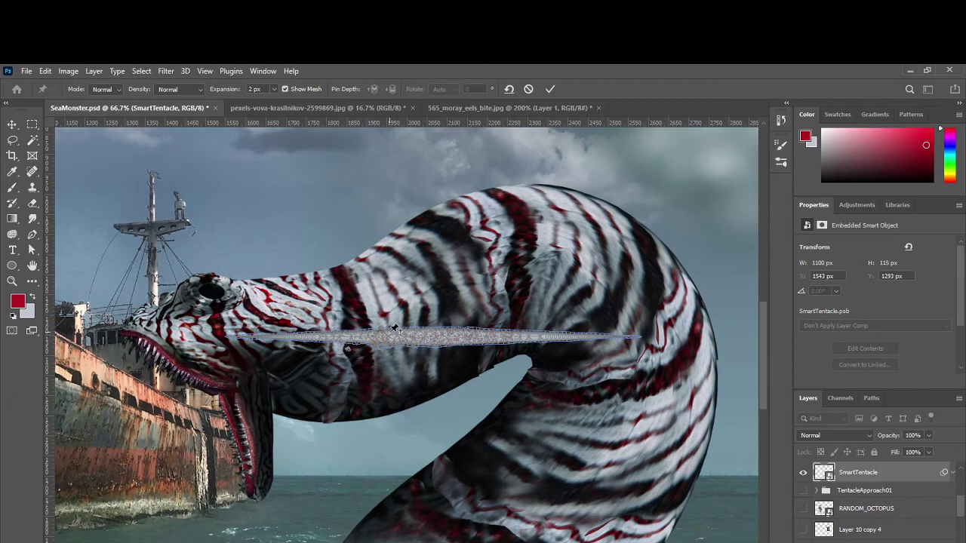
{"action": "left_click", "coordinate": [12, 127]}
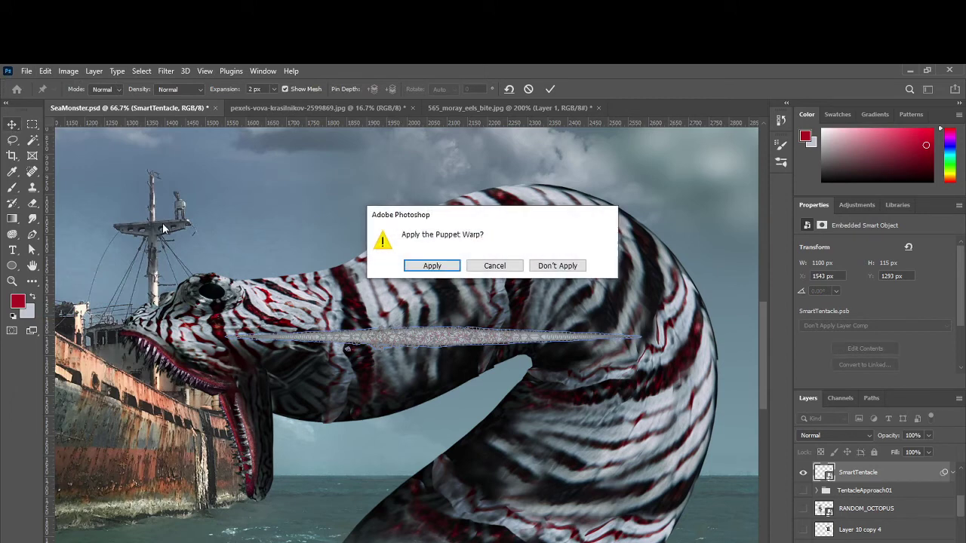
{"action": "left_click", "coordinate": [500, 265]}
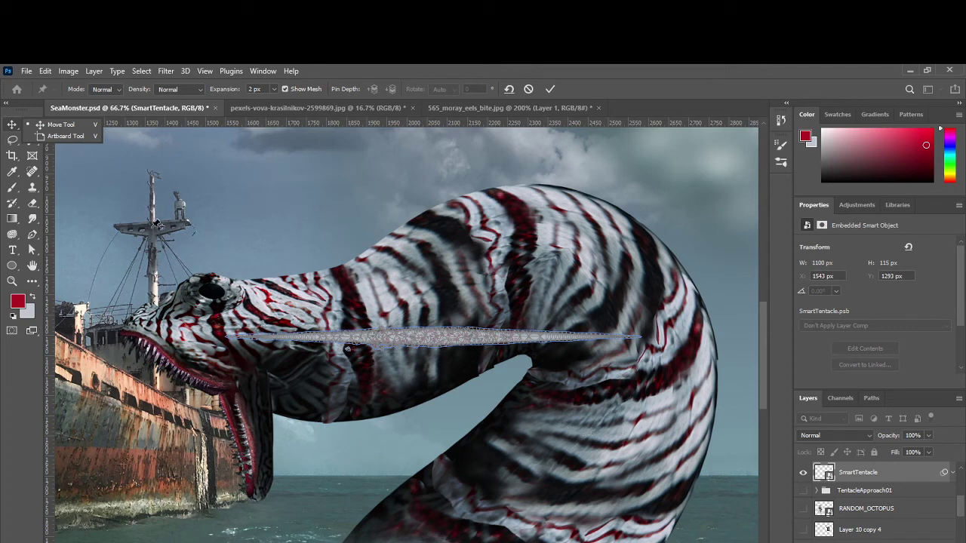
{"action": "key", "text": "Return"}
{"action": "key", "text": "b"}
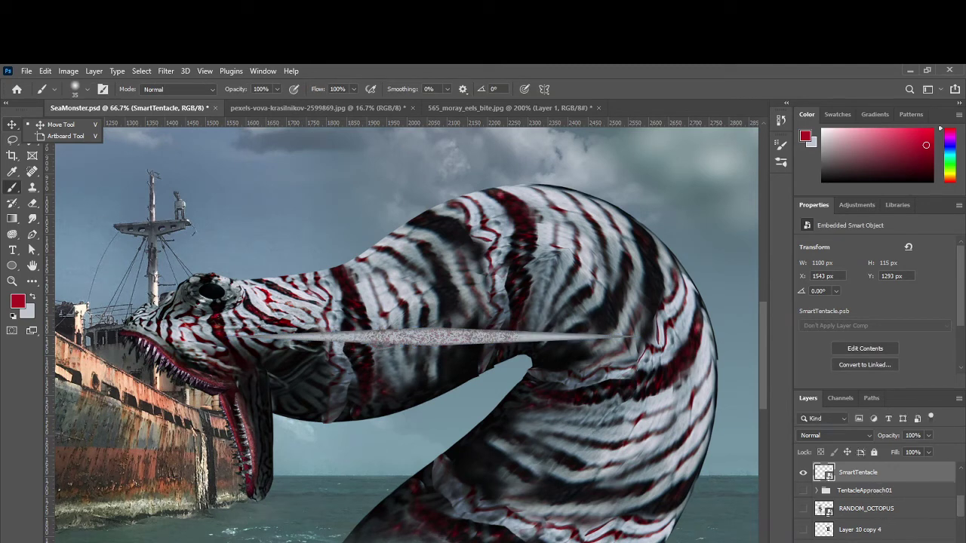
{"action": "left_click", "coordinate": [837, 541]}
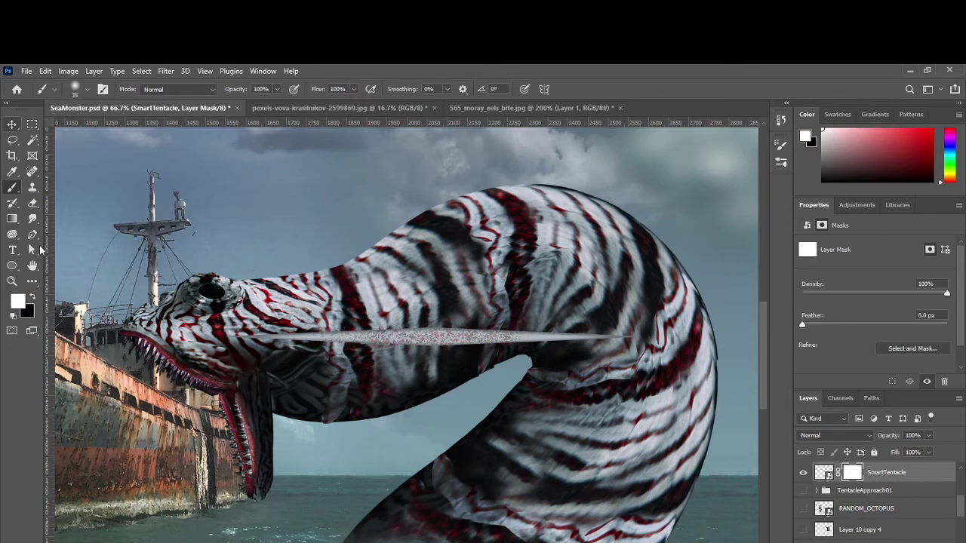
Step: Try a black gradient on the mask to fade the spike's left part, then undo it
{"action": "left_click", "coordinate": [12, 218]}
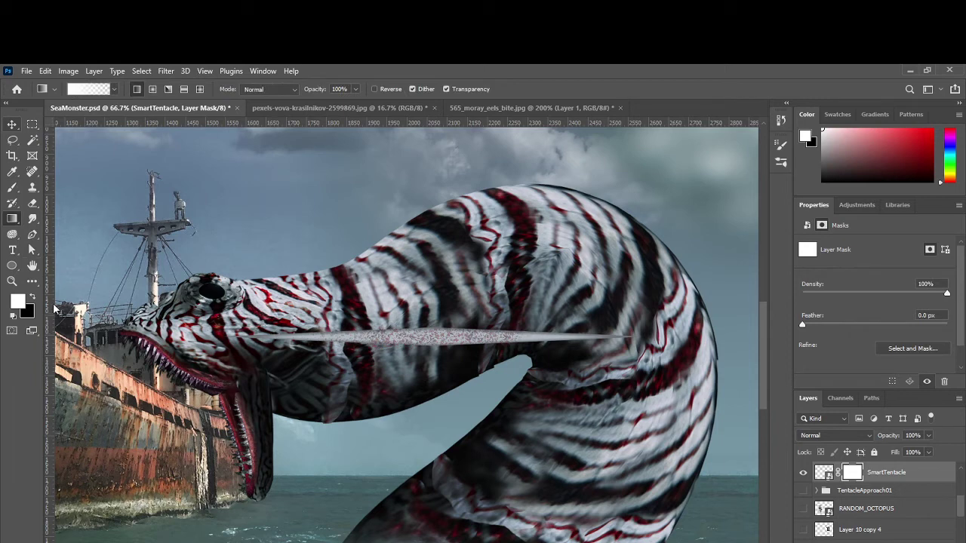
{"action": "left_click", "coordinate": [32, 299]}
{"action": "left_click_drag", "start_coordinate": [483, 343], "coordinate": [324, 338]}
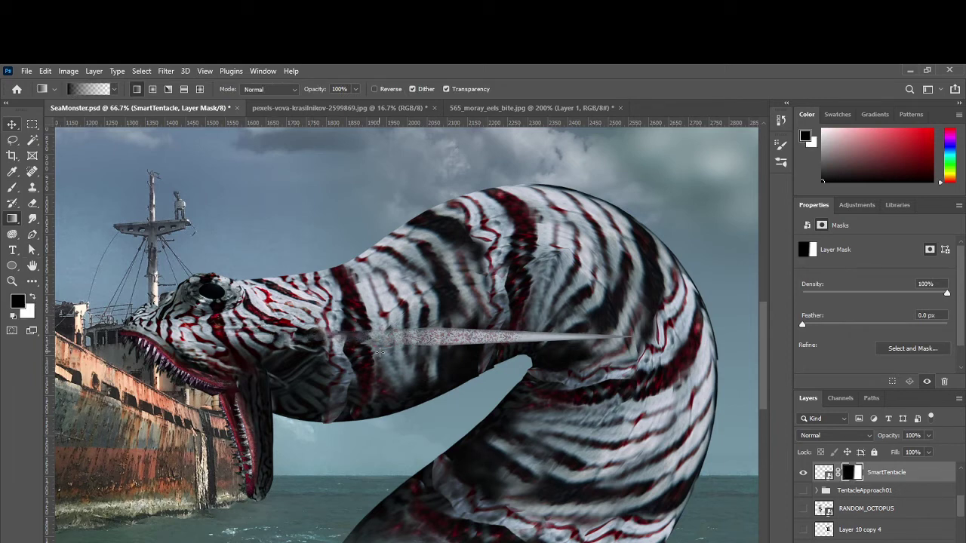
{"action": "key", "text": "ctrl+z"}
{"action": "key", "text": "ctrl+z"}
{"action": "key", "text": "ctrl+z"}
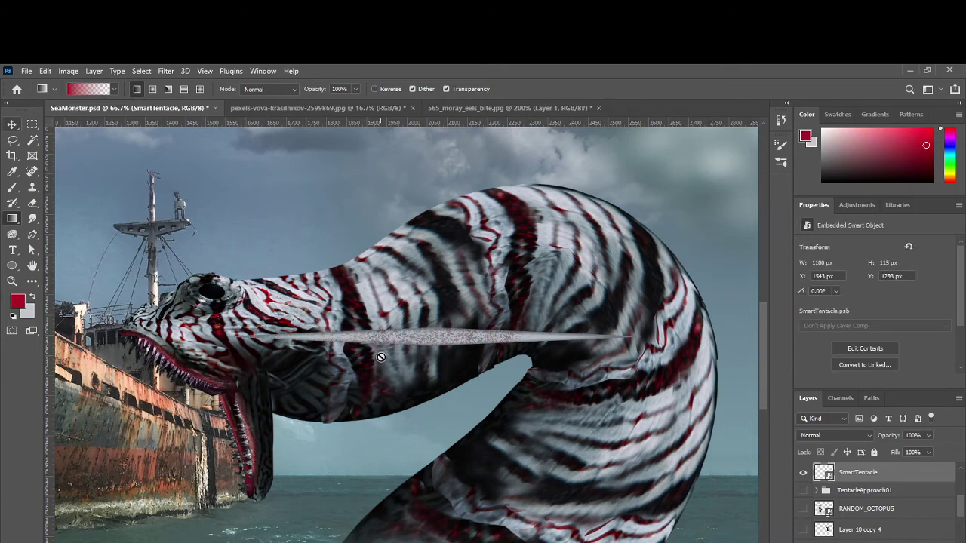
Step: Add a fresh mask and brush black over the spike's left end, restoring part with white at size 70
{"action": "left_click", "coordinate": [12, 317]}
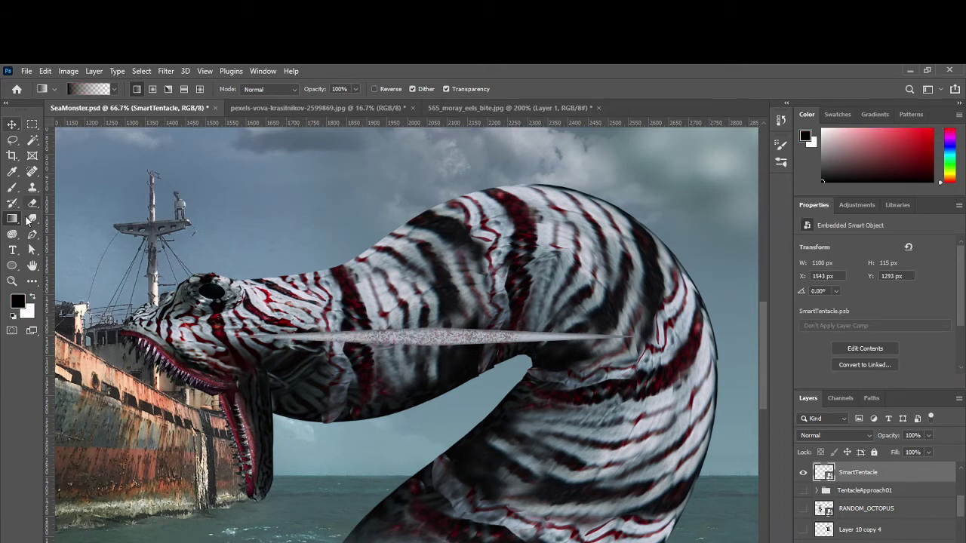
{"action": "key", "text": "b"}
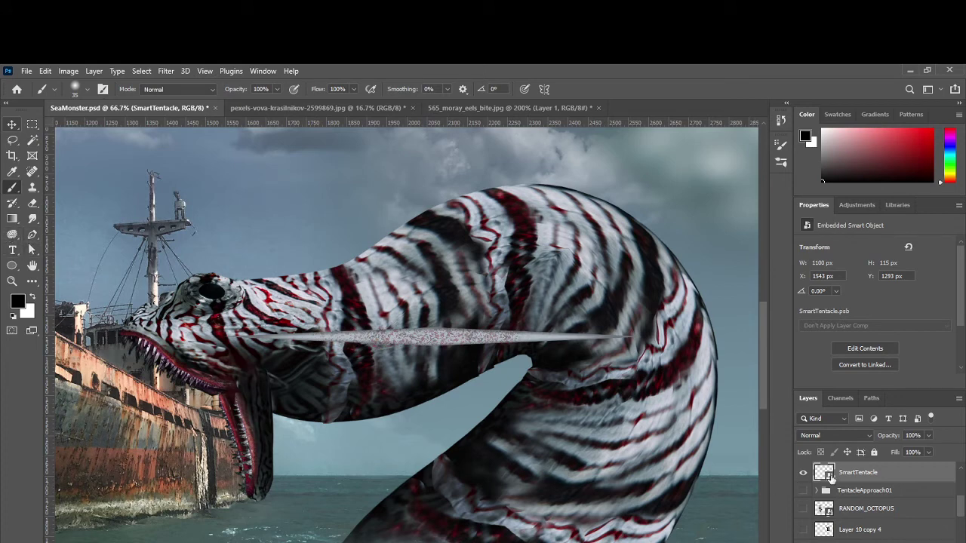
{"action": "key", "text": "ctrl+alt+m"}
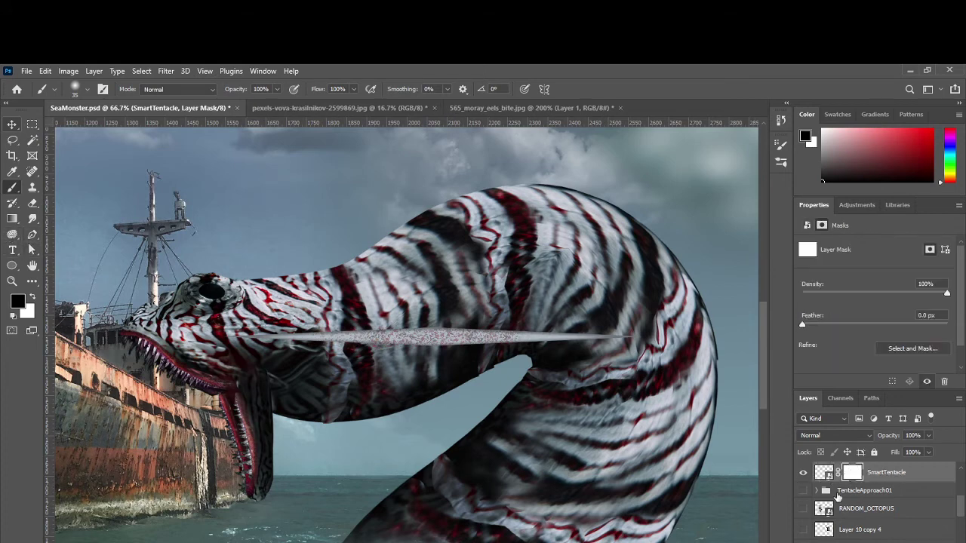
{"action": "mouse_move", "coordinate": [225, 335]}
{"action": "left_mouse_down"}
{"action": "mouse_move", "coordinate": [334, 333]}
{"action": "mouse_move", "coordinate": [337, 344]}
{"action": "mouse_move", "coordinate": [354, 330]}
{"action": "mouse_move", "coordinate": [345, 358]}
{"action": "mouse_move", "coordinate": [369, 328]}
{"action": "mouse_move", "coordinate": [375, 359]}
{"action": "mouse_move", "coordinate": [399, 304]}
{"action": "mouse_move", "coordinate": [410, 364]}
{"action": "mouse_move", "coordinate": [419, 305]}
{"action": "mouse_move", "coordinate": [411, 368]}
{"action": "left_mouse_up"}
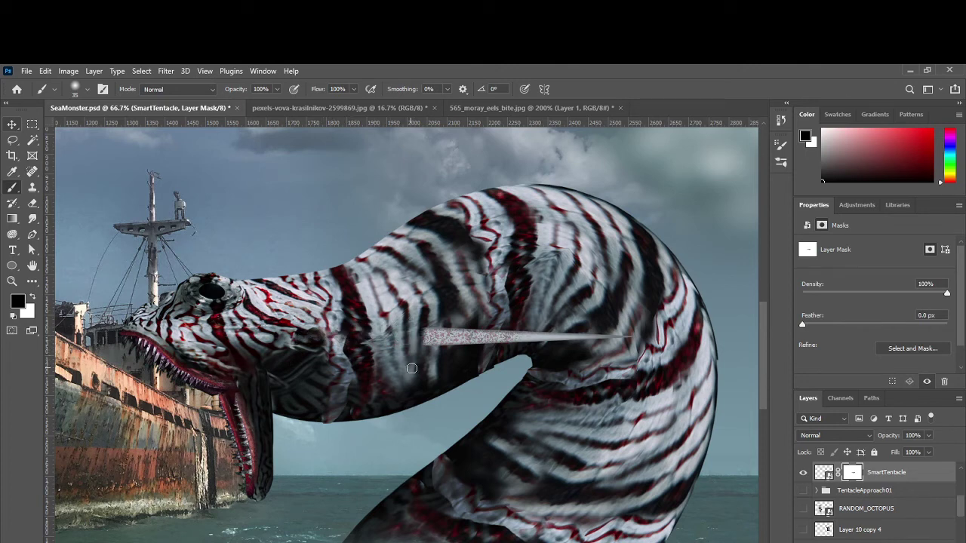
{"action": "left_click", "coordinate": [34, 297]}
{"action": "key", "text": "bracketright"}
{"action": "key", "text": "bracketright"}
{"action": "key", "text": "bracketright"}
{"action": "key", "text": "bracketright"}
{"action": "key", "text": "bracketright"}
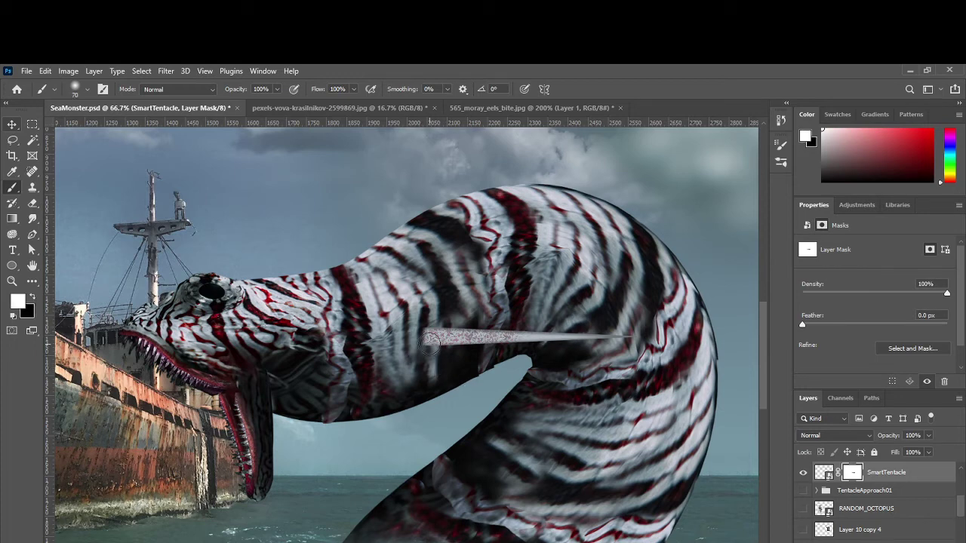
{"action": "left_click_drag", "start_coordinate": [428, 337], "coordinate": [424, 336]}
{"action": "left_click", "coordinate": [15, 124]}
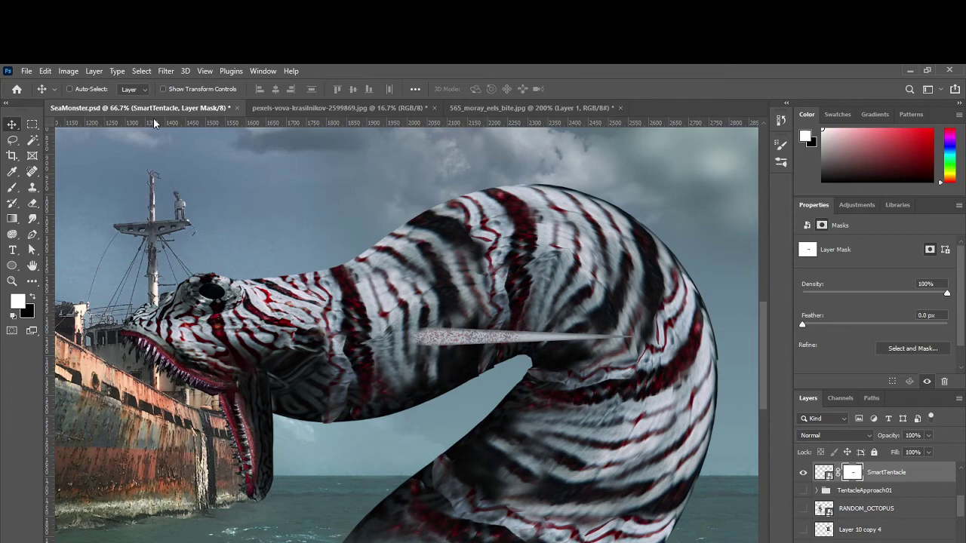
Step: Target the spike layer's image rather than its mask
{"action": "left_click", "coordinate": [46, 71]}
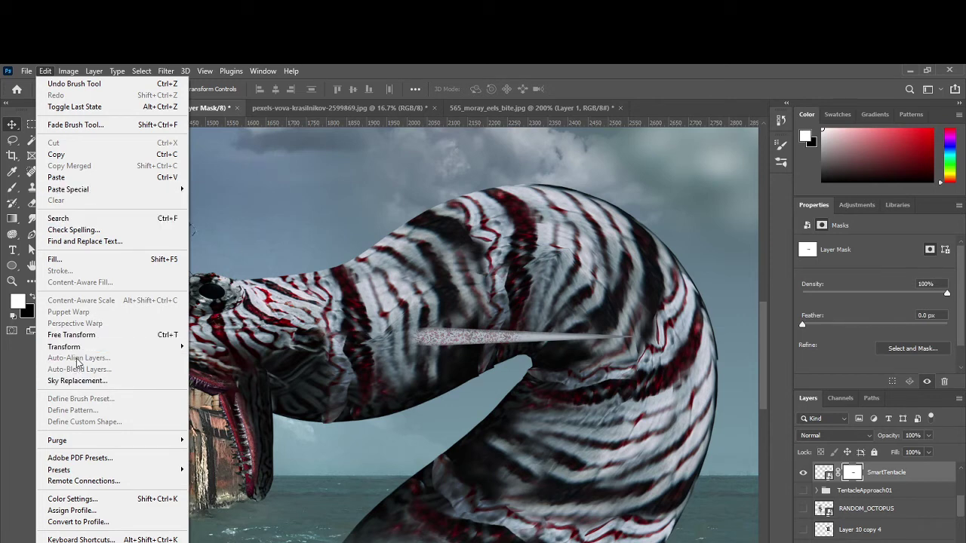
{"action": "left_click", "coordinate": [910, 475]}
{"action": "left_click", "coordinate": [824, 474]}
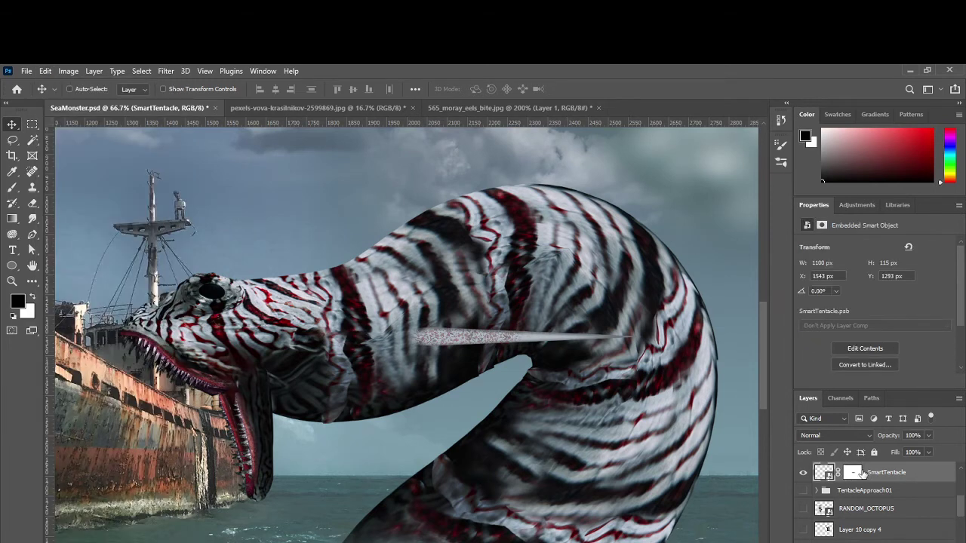
{"action": "left_click", "coordinate": [852, 472]}
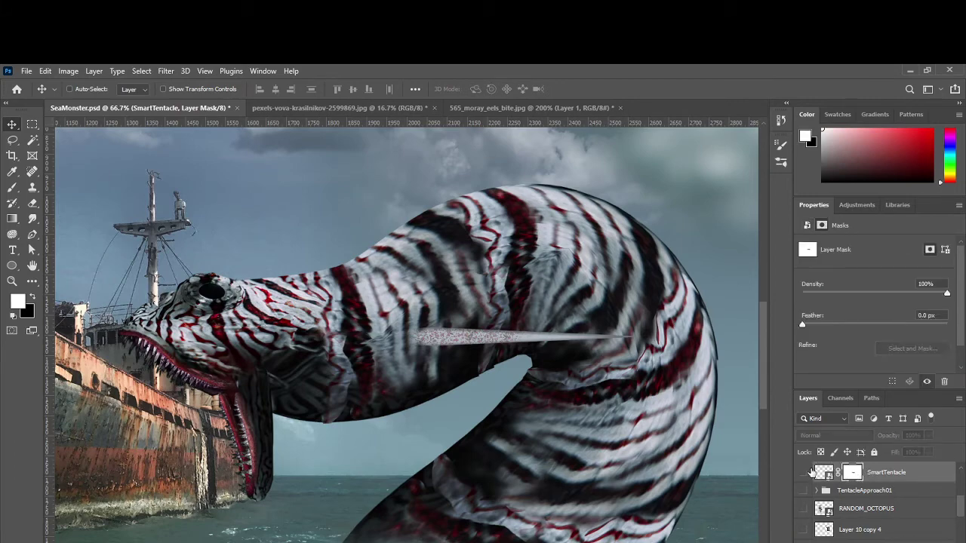
{"action": "left_click", "coordinate": [828, 473]}
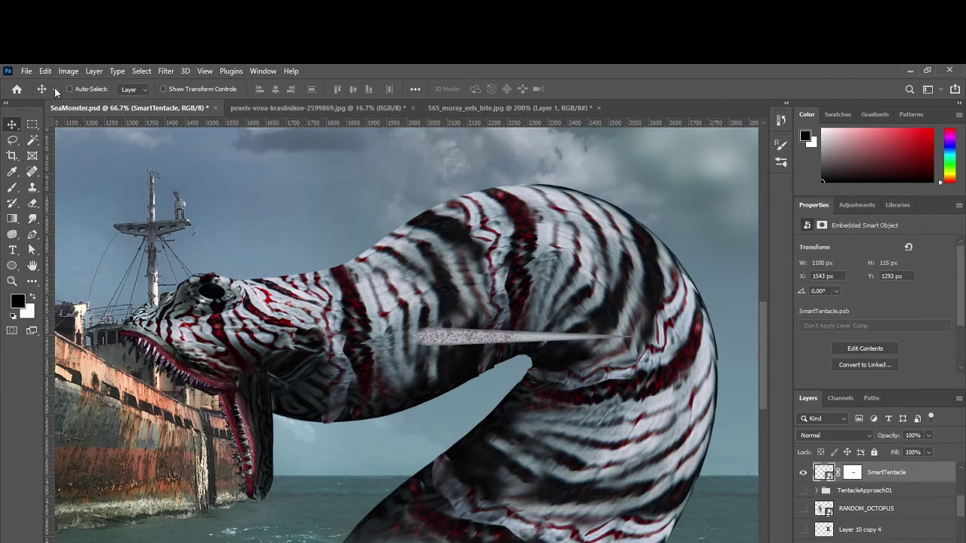
Step: Puppet-warp the spike slightly left, then move it about 300 px left to X 1258, Y 1298
{"action": "left_click", "coordinate": [46, 71]}
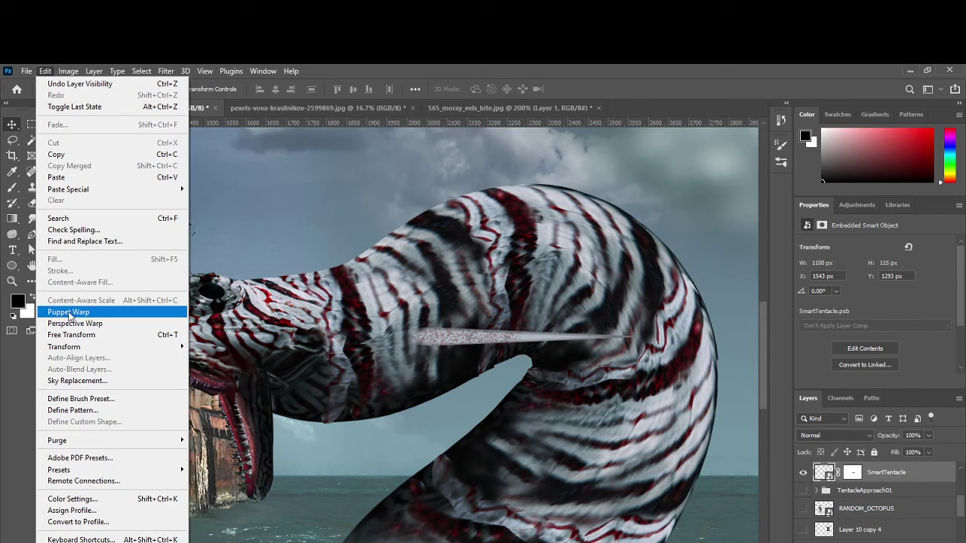
{"action": "left_click", "coordinate": [68, 313]}
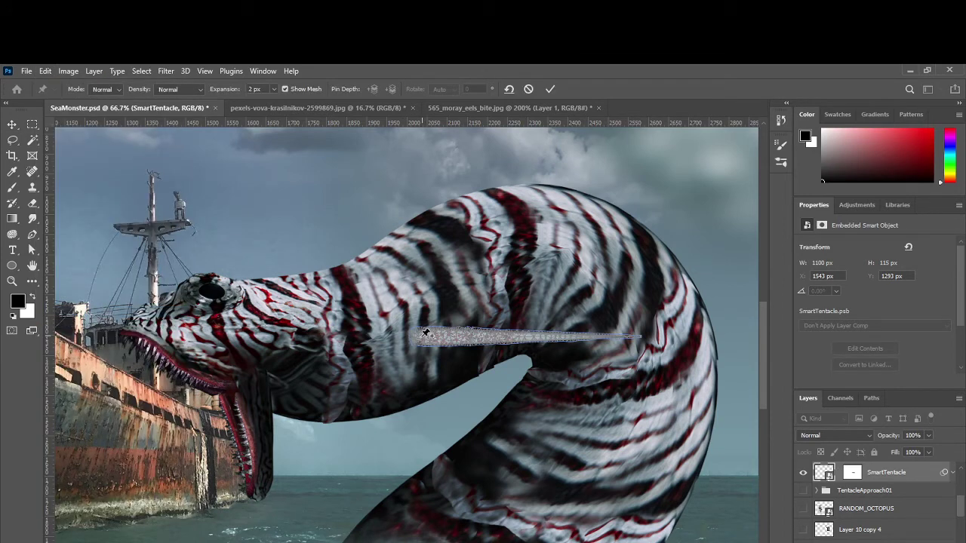
{"action": "mouse_move", "coordinate": [425, 333]}
{"action": "left_mouse_down"}
{"action": "mouse_move", "coordinate": [320, 341]}
{"action": "mouse_move", "coordinate": [410, 329]}
{"action": "mouse_move", "coordinate": [411, 338]}
{"action": "left_mouse_up"}
{"action": "key", "text": "Return"}
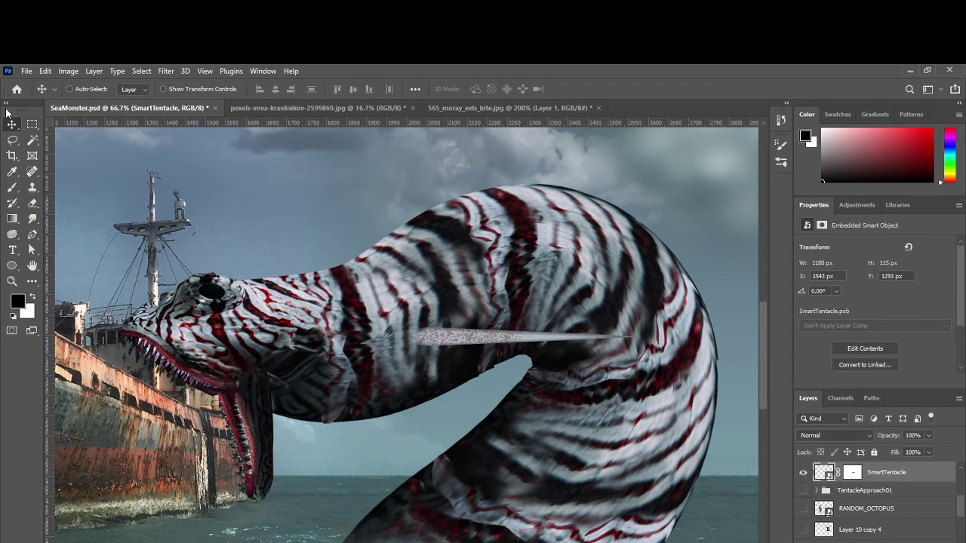
{"action": "left_click_drag", "start_coordinate": [471, 347], "coordinate": [348, 346]}
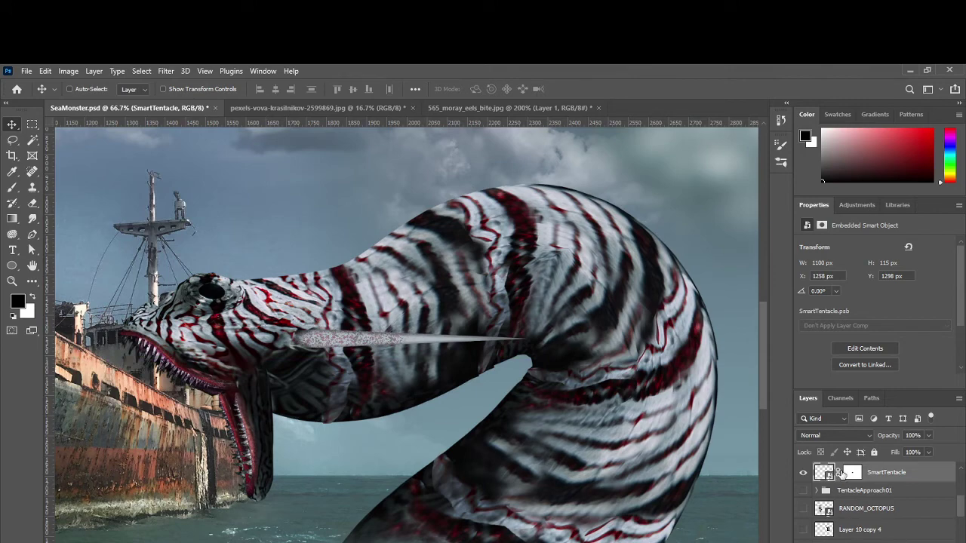
{"action": "left_click", "coordinate": [45, 71]}
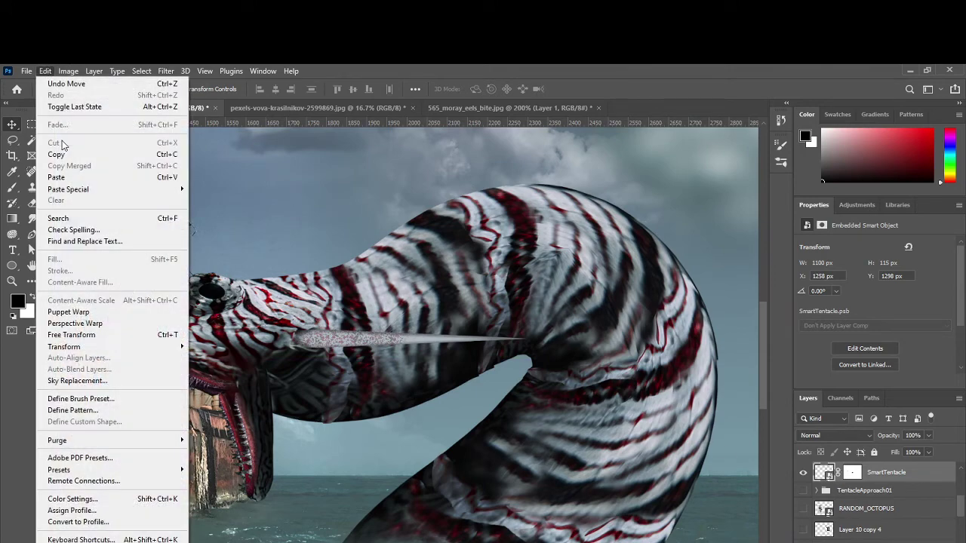
{"action": "left_click", "coordinate": [74, 313]}
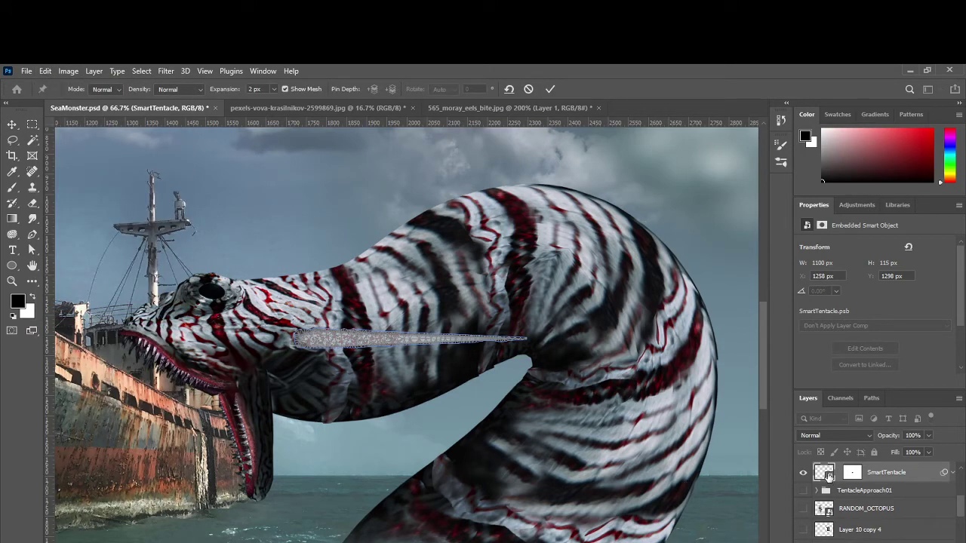
{"action": "left_click", "coordinate": [310, 339]}
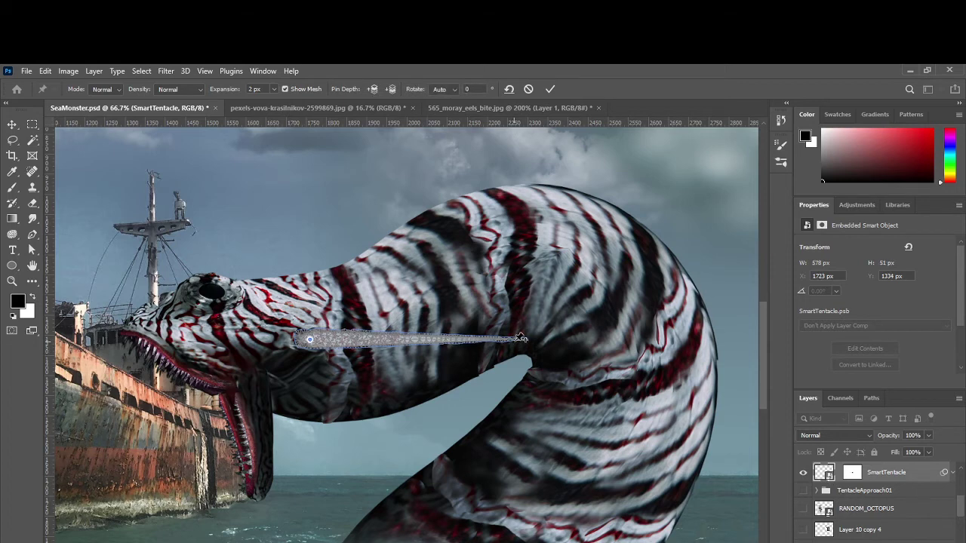
{"action": "left_click", "coordinate": [519, 340]}
{"action": "left_click_drag", "start_coordinate": [394, 338], "coordinate": [390, 269]}
{"action": "left_click_drag", "start_coordinate": [461, 290], "coordinate": [444, 345]}
{"action": "left_click_drag", "start_coordinate": [391, 273], "coordinate": [340, 307]}
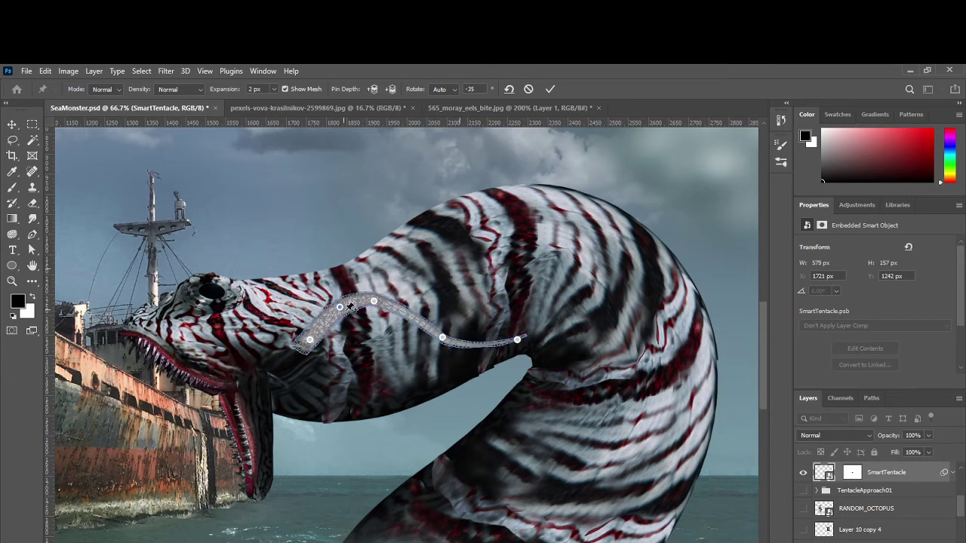
{"action": "key", "text": "Return"}
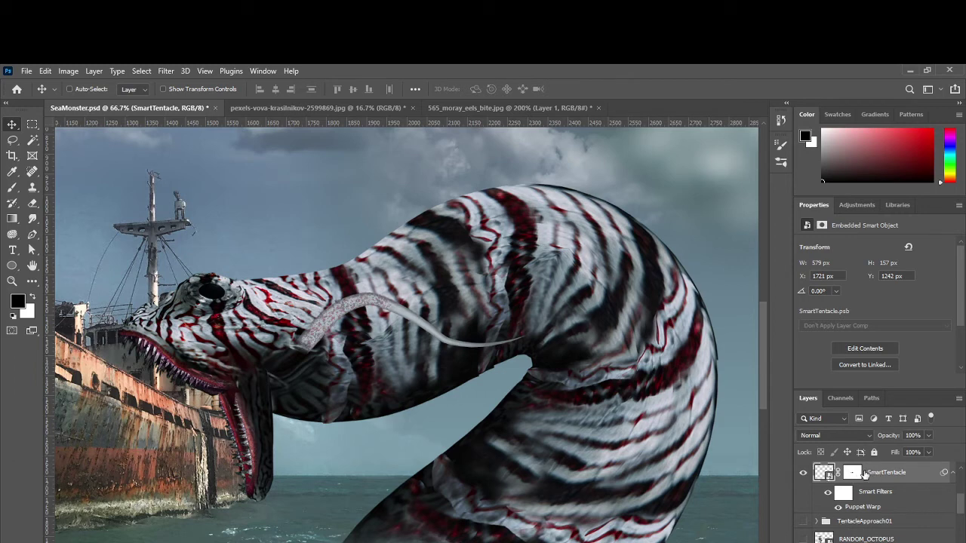
{"action": "key", "text": "ctrl+z"}
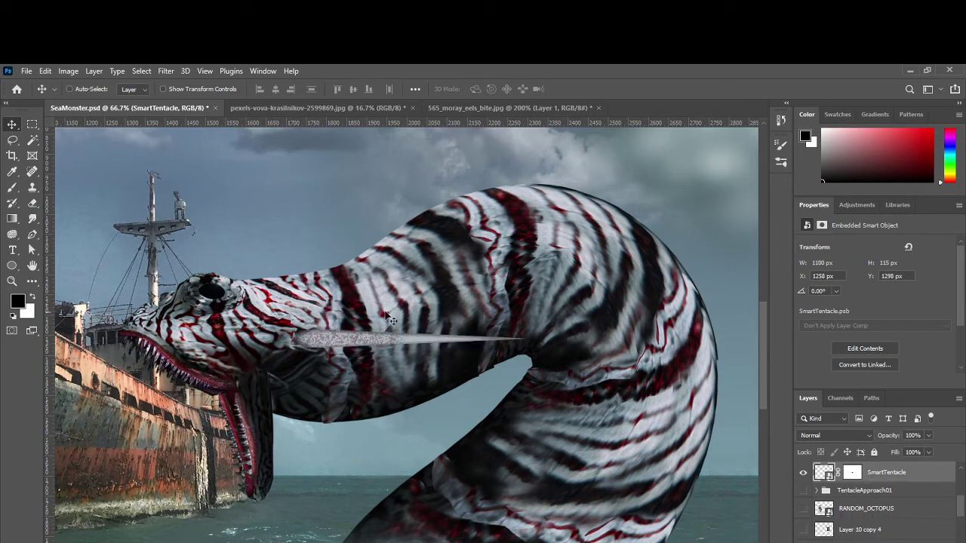
{"action": "left_click_drag", "start_coordinate": [296, 349], "coordinate": [321, 290]}
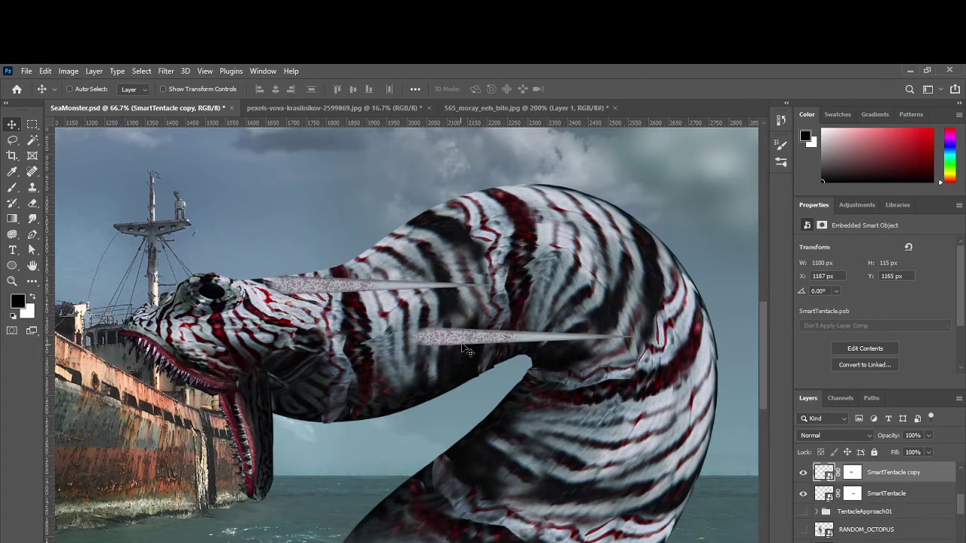
Step: Move the original SmartTentacle left toward the mouth and puppet-warp it into a downward arc
{"action": "left_click", "coordinate": [866, 493]}
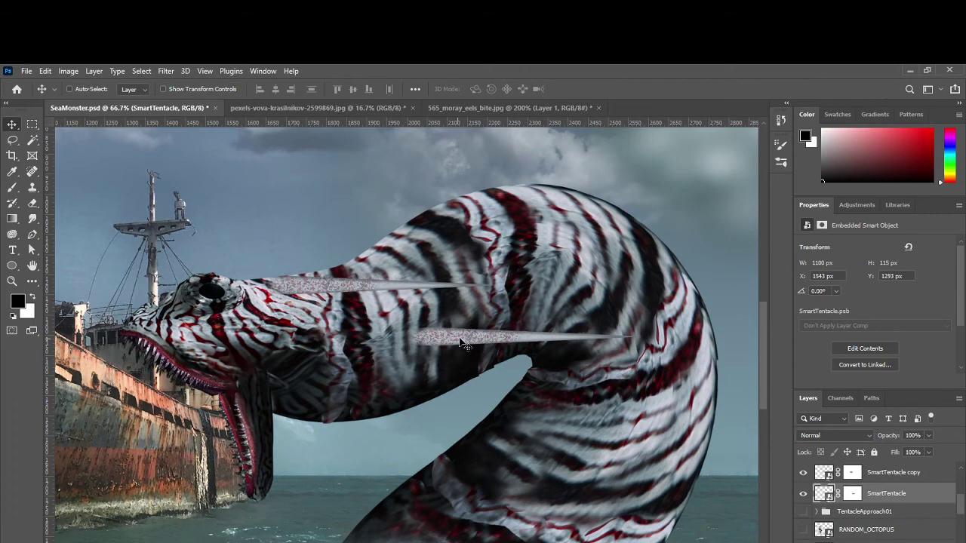
{"action": "left_click_drag", "start_coordinate": [464, 343], "coordinate": [344, 342]}
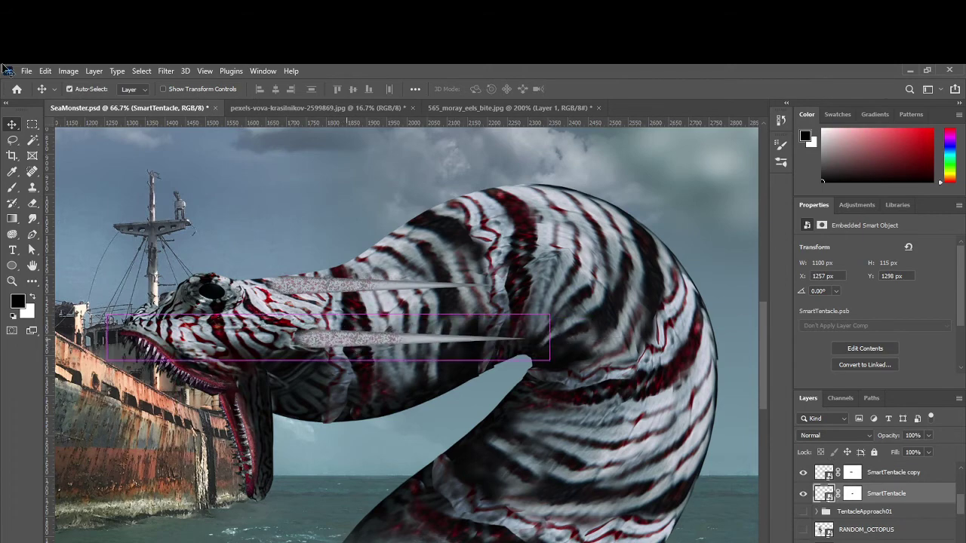
{"action": "left_click", "coordinate": [46, 71]}
{"action": "left_click", "coordinate": [68, 311]}
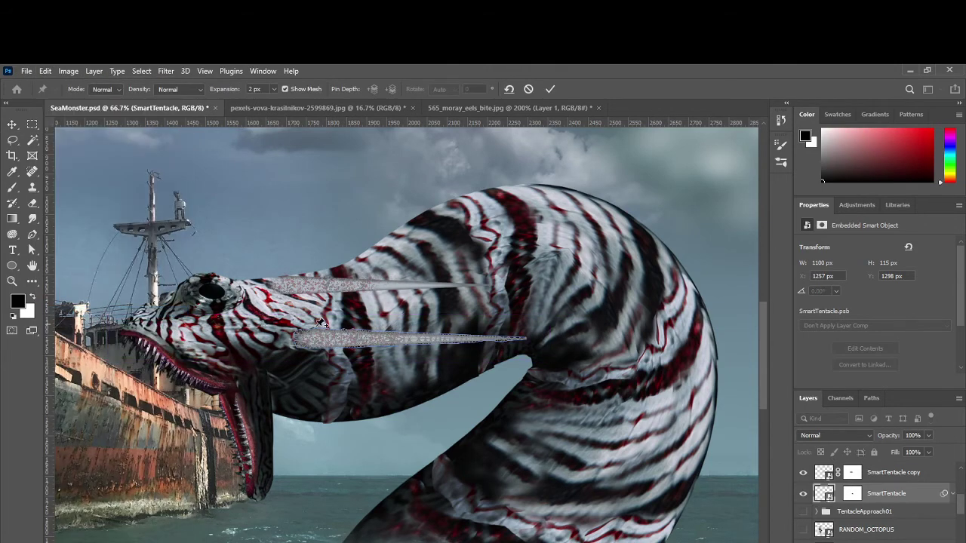
{"action": "left_click", "coordinate": [303, 341]}
{"action": "left_click", "coordinate": [522, 339]}
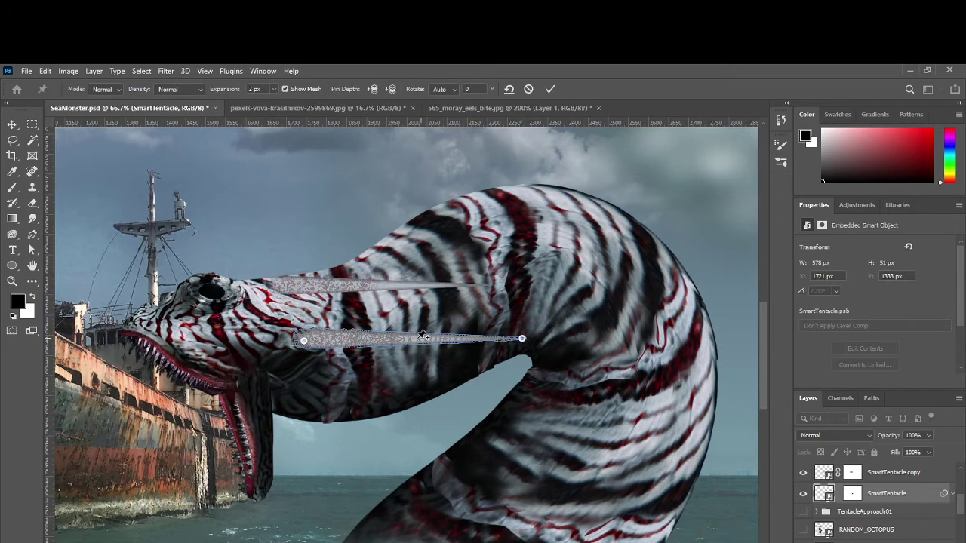
{"action": "left_click_drag", "start_coordinate": [381, 338], "coordinate": [360, 389]}
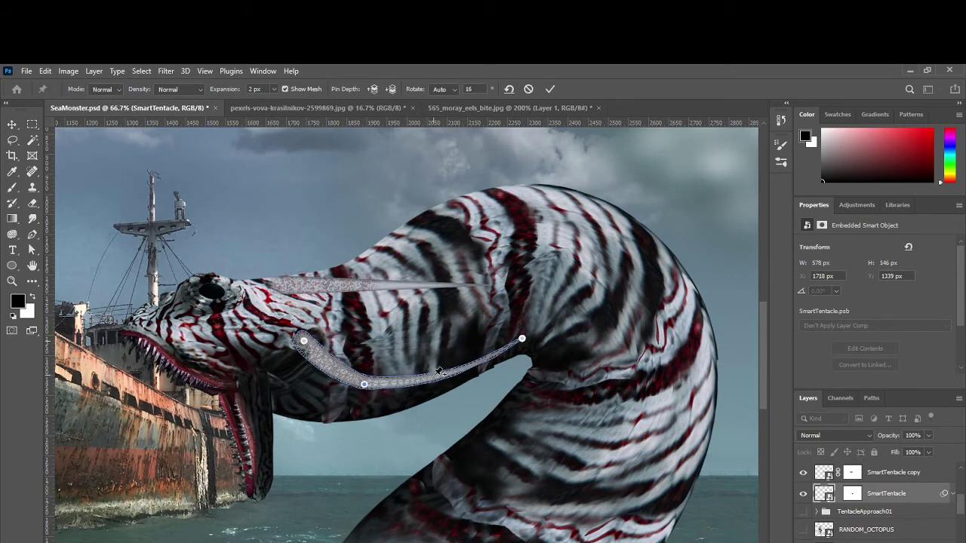
{"action": "left_click_drag", "start_coordinate": [440, 368], "coordinate": [435, 335]}
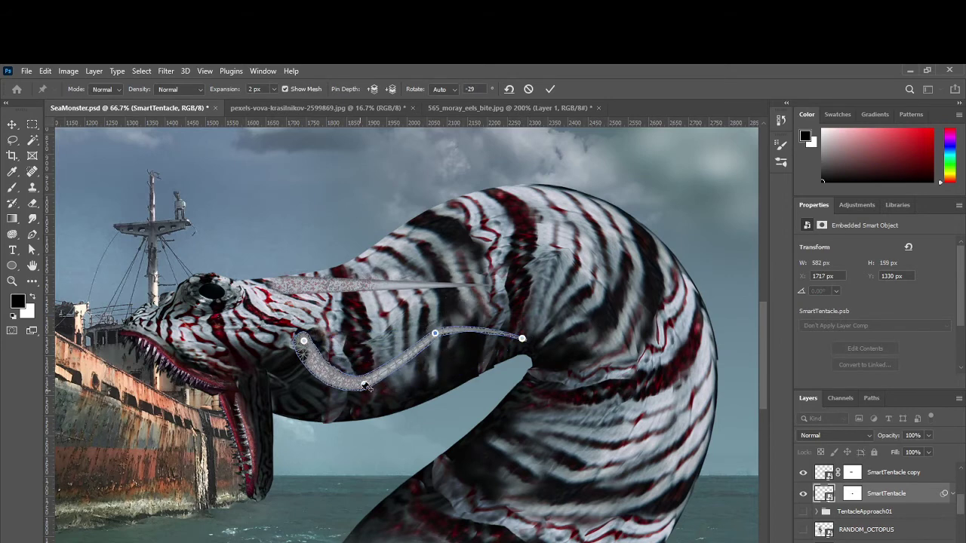
{"action": "left_click_drag", "start_coordinate": [364, 385], "coordinate": [375, 386]}
{"action": "key", "text": "Return"}
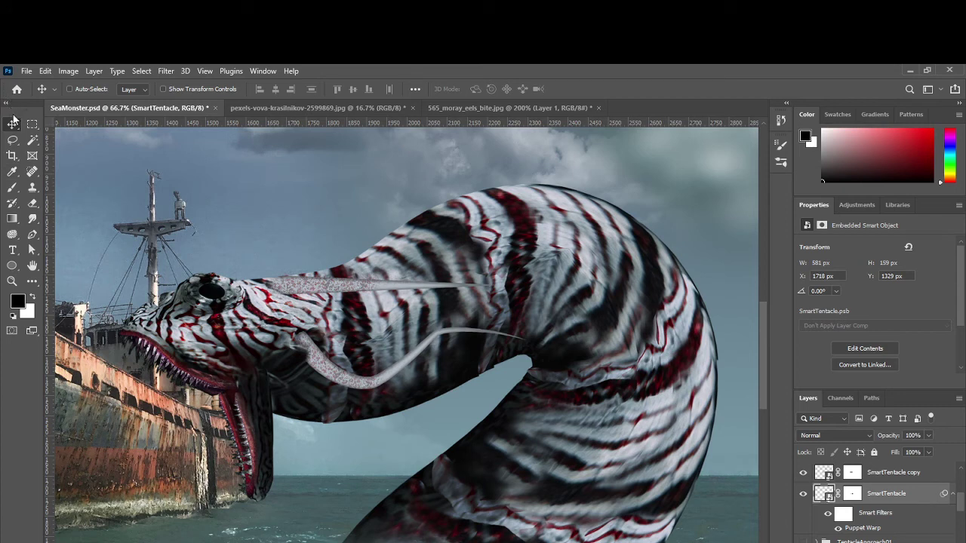
Step: Shift the curved tentacle slightly right and move a straight SmartTentacle copy left and down
{"action": "left_click_drag", "start_coordinate": [322, 290], "coordinate": [330, 379]}
{"action": "right_click", "coordinate": [305, 288]}
{"action": "left_click", "coordinate": [351, 293]}
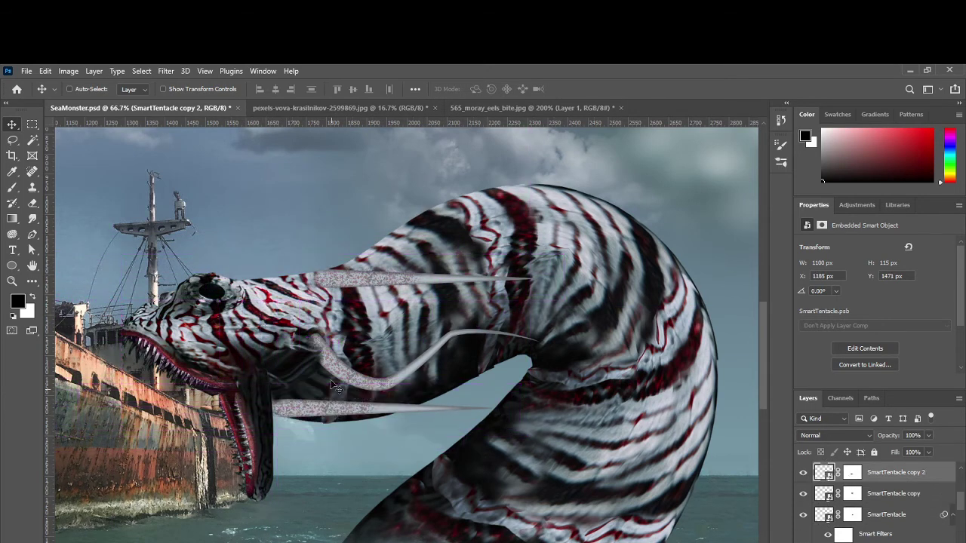
{"action": "right_click", "coordinate": [368, 284]}
{"action": "left_click", "coordinate": [369, 294]}
{"action": "left_click_drag", "start_coordinate": [381, 283], "coordinate": [369, 316]}
Step: Rotate the SmartTentacle copy upward by about -28°
{"action": "key", "text": "ctrl+t"}
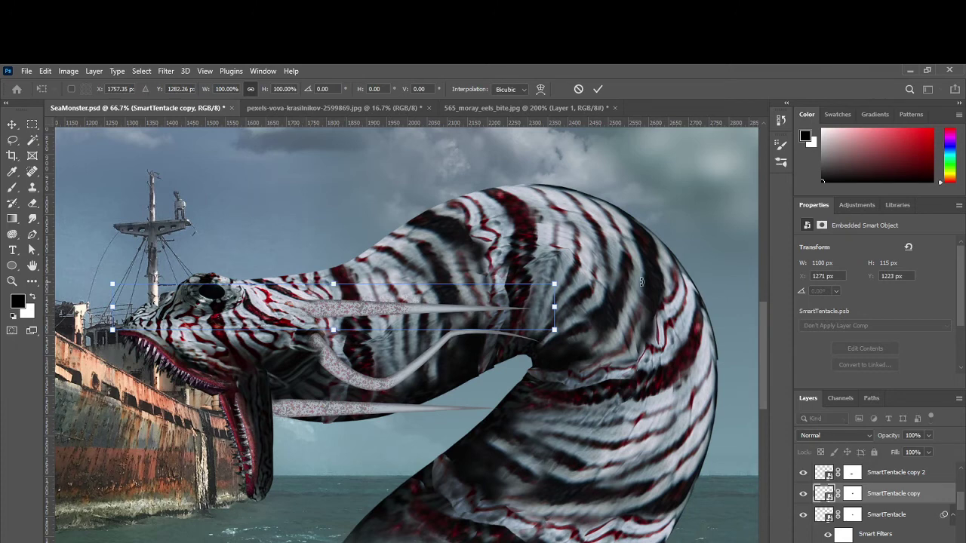
{"action": "left_click_drag", "start_coordinate": [639, 282], "coordinate": [491, 169]}
{"action": "right_click", "coordinate": [414, 253]}
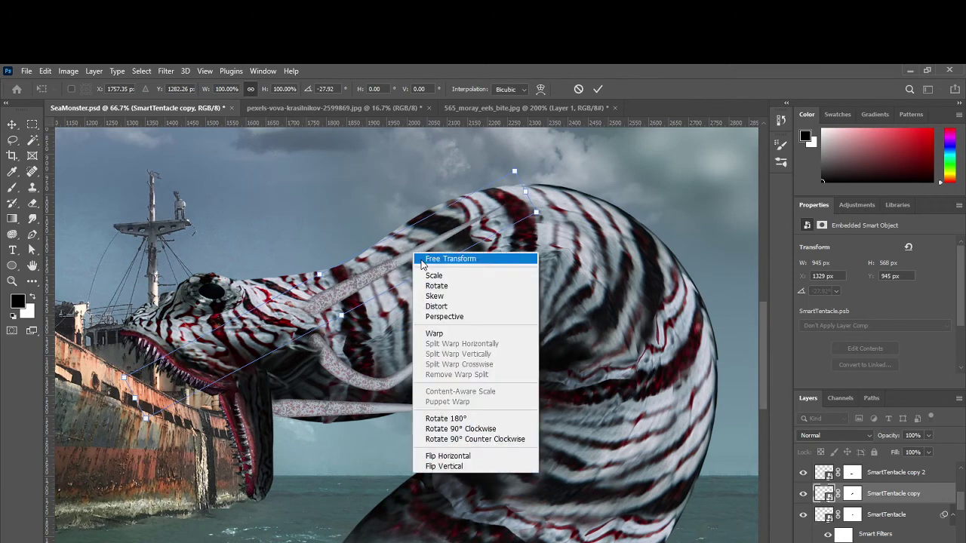
{"action": "left_click", "coordinate": [434, 275]}
{"action": "key", "text": "Return"}
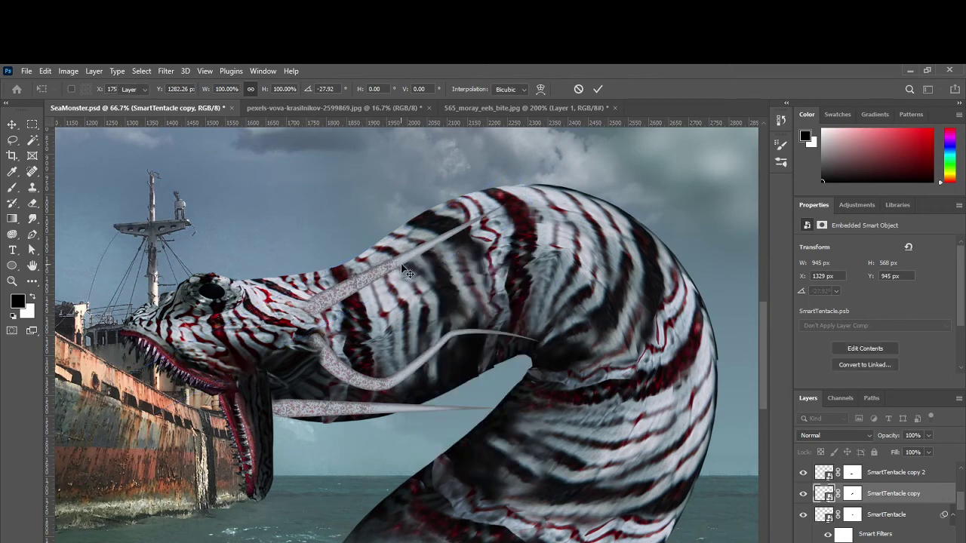
Step: Puppet-warp the upper tentacle into an arch over the head, its tip curling down to the right
{"action": "left_click", "coordinate": [68, 72]}
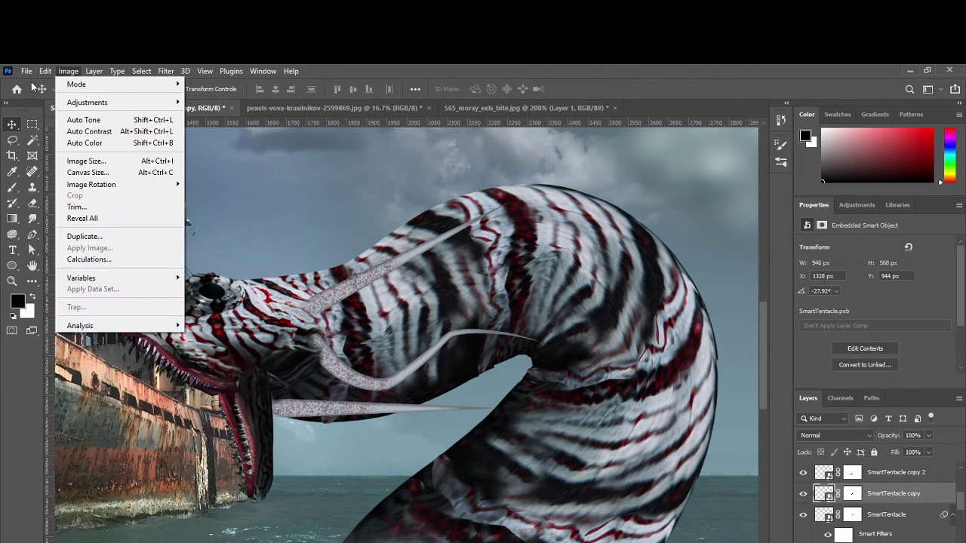
{"action": "mouse_move", "coordinate": [46, 71]}
{"action": "left_click", "coordinate": [67, 312]}
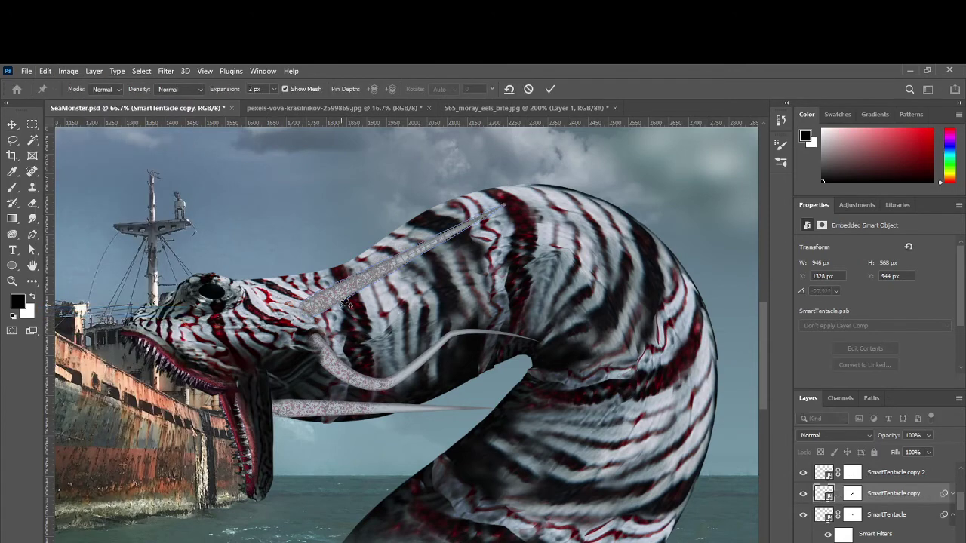
{"action": "left_click", "coordinate": [310, 307]}
{"action": "left_click", "coordinate": [394, 260]}
{"action": "left_click_drag", "start_coordinate": [394, 260], "coordinate": [349, 233]}
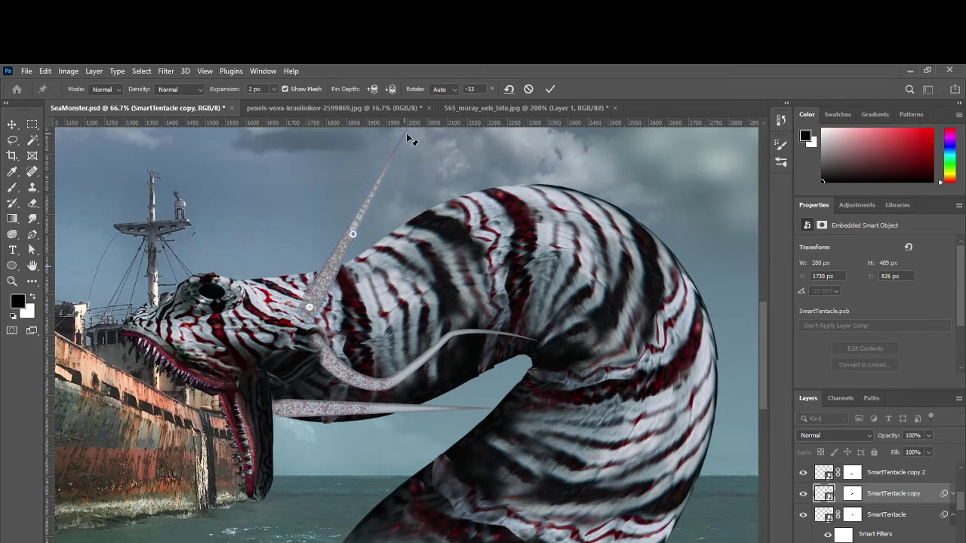
{"action": "left_click_drag", "start_coordinate": [410, 138], "coordinate": [462, 223]}
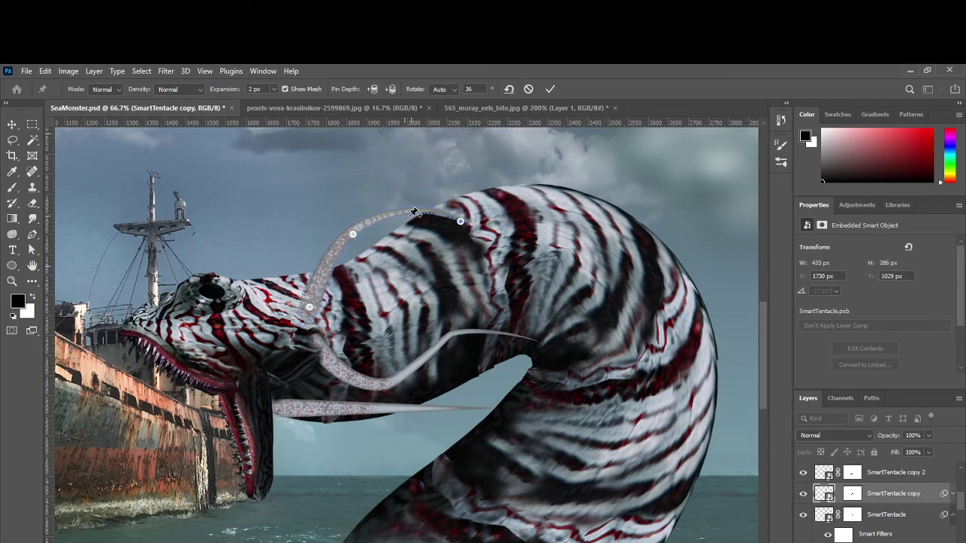
{"action": "left_click", "coordinate": [399, 222]}
{"action": "left_click_drag", "start_coordinate": [399, 223], "coordinate": [403, 230]}
{"action": "left_click_drag", "start_coordinate": [404, 233], "coordinate": [412, 242]}
{"action": "key", "text": "Return"}
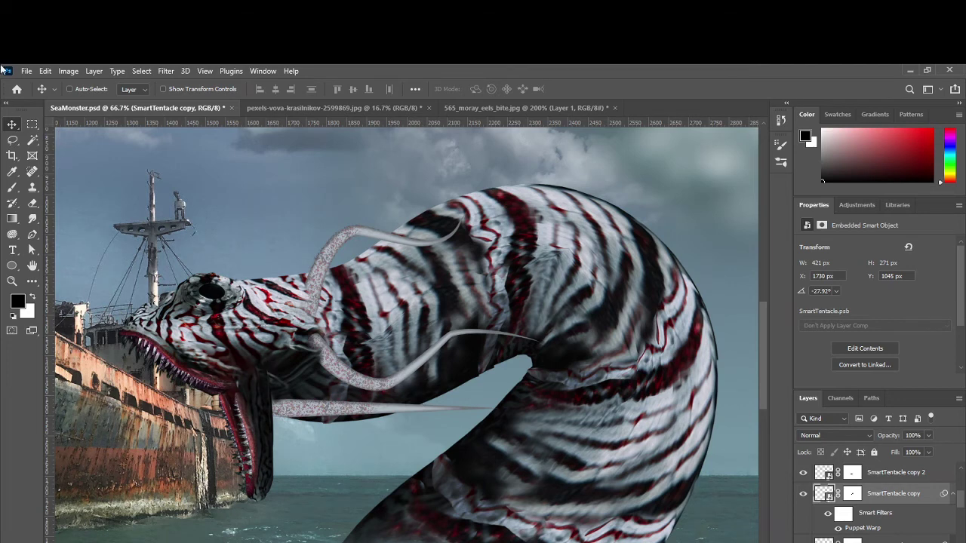
Step: Move SmartTentacle copy 2 up and left and stack it above the MOUTH layer
{"action": "right_click", "coordinate": [312, 412]}
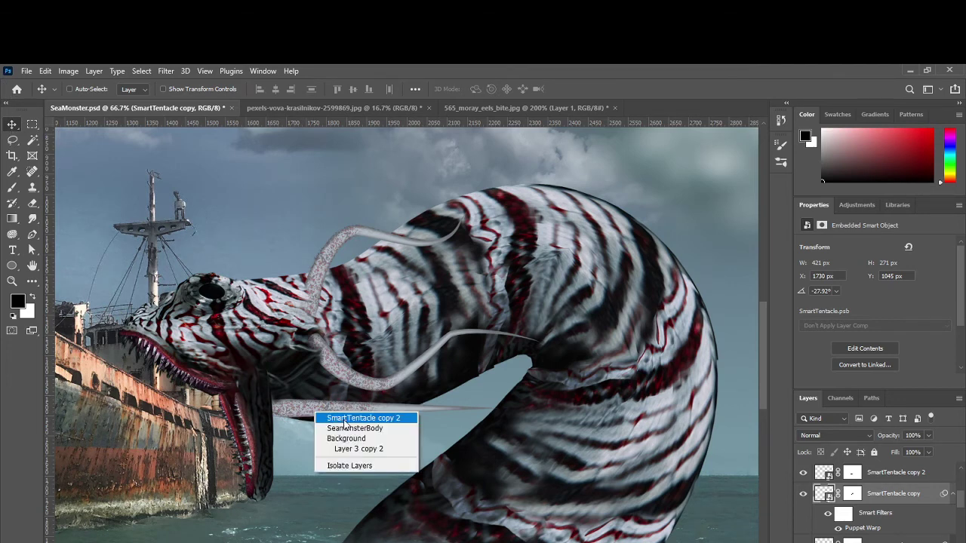
{"action": "left_click", "coordinate": [328, 415]}
{"action": "left_click_drag", "start_coordinate": [329, 414], "coordinate": [293, 393]}
{"action": "scroll", "coordinate": [897, 494], "scroll_direction": "down", "scroll_amount": 3}
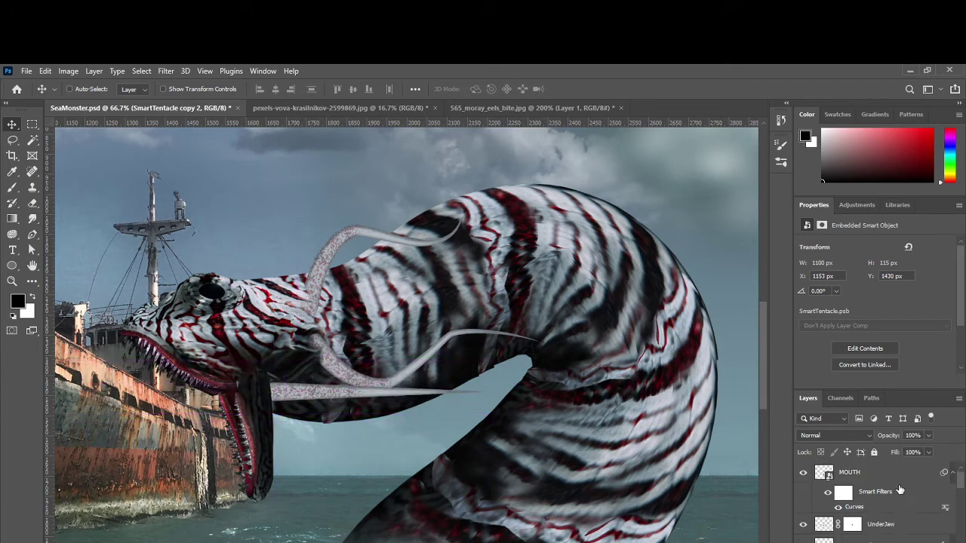
{"action": "scroll", "coordinate": [893, 520], "scroll_direction": "up", "scroll_amount": 3}
{"action": "mouse_move", "coordinate": [890, 483]}
{"action": "left_mouse_down"}
{"action": "mouse_move", "coordinate": [890, 528]}
{"action": "mouse_move", "coordinate": [885, 463]}
{"action": "mouse_move", "coordinate": [882, 472]}
{"action": "left_mouse_up"}
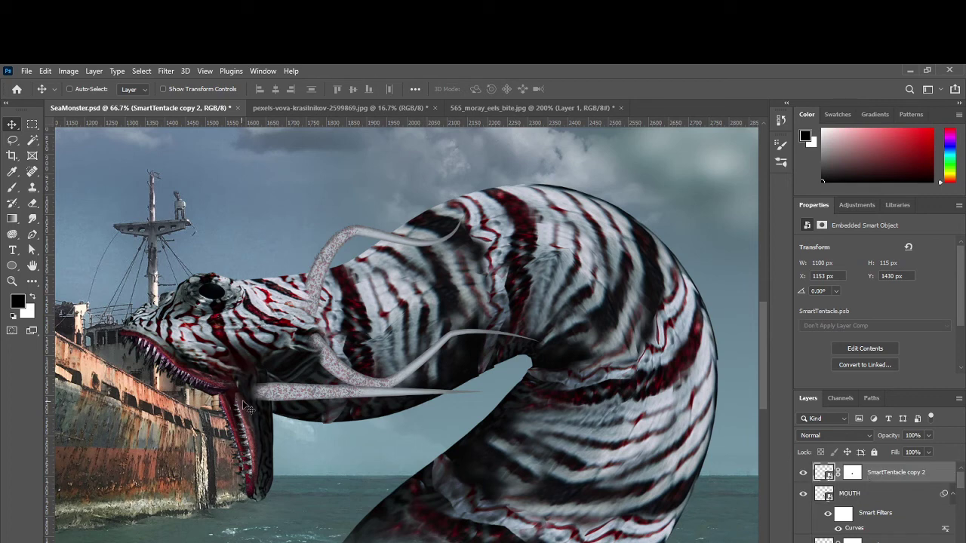
{"action": "left_click_drag", "start_coordinate": [285, 401], "coordinate": [273, 404]}
Step: Scale the tentacle to about 60.5% and place it at the lower jaw
{"action": "key", "text": "ctrl+t"}
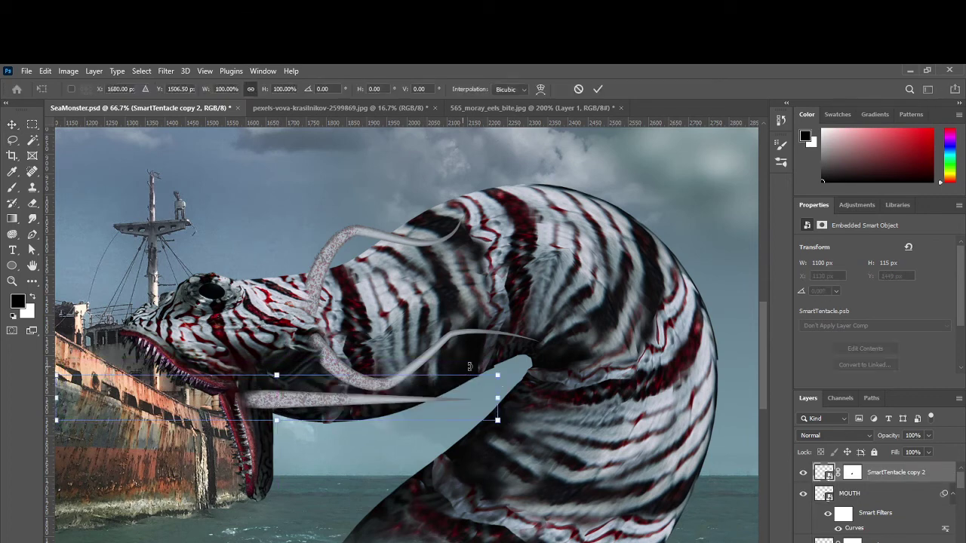
{"action": "left_click_drag", "start_coordinate": [501, 375], "coordinate": [324, 393]}
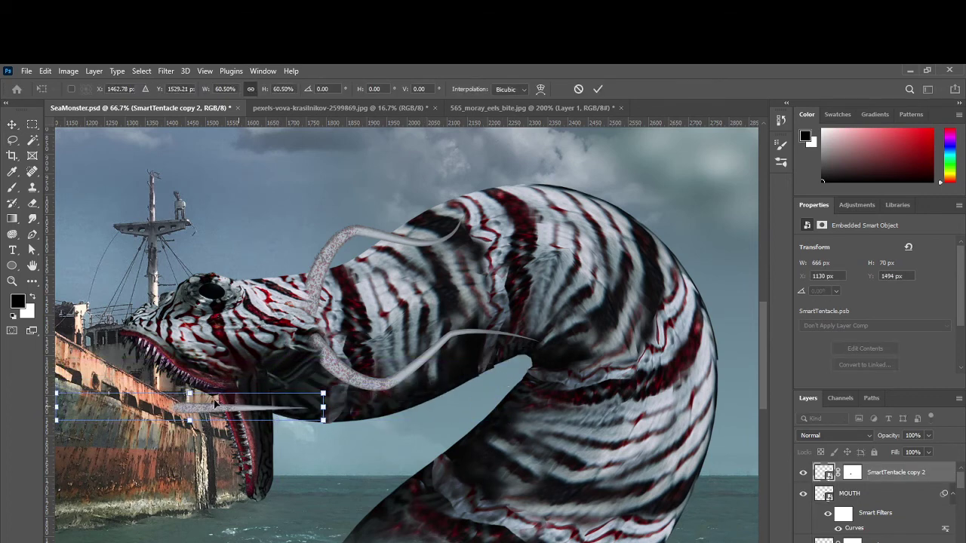
{"action": "left_click_drag", "start_coordinate": [217, 400], "coordinate": [301, 458]}
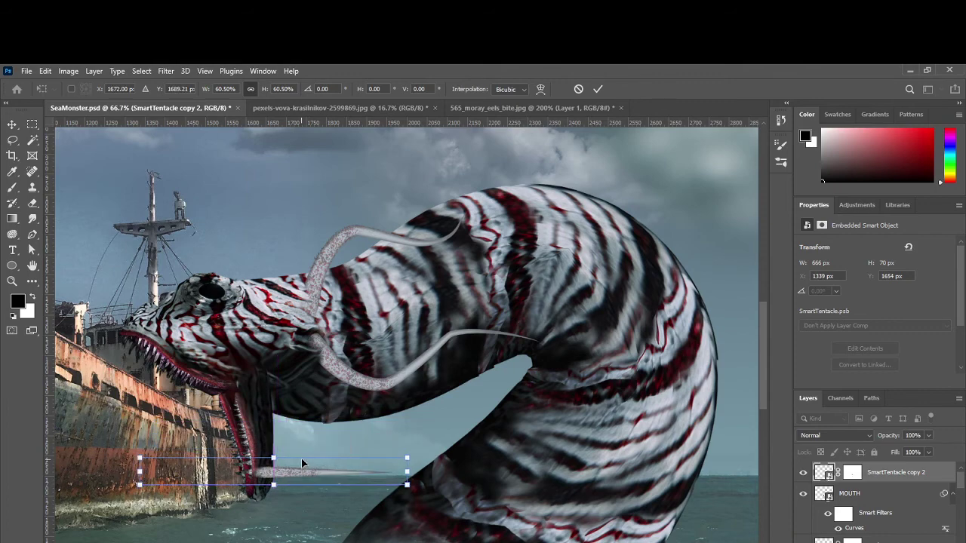
{"action": "key", "text": "Return"}
Step: Darken the tentacle with a Curves adjustment and nudge it down and right
{"action": "key", "text": "ctrl+m"}
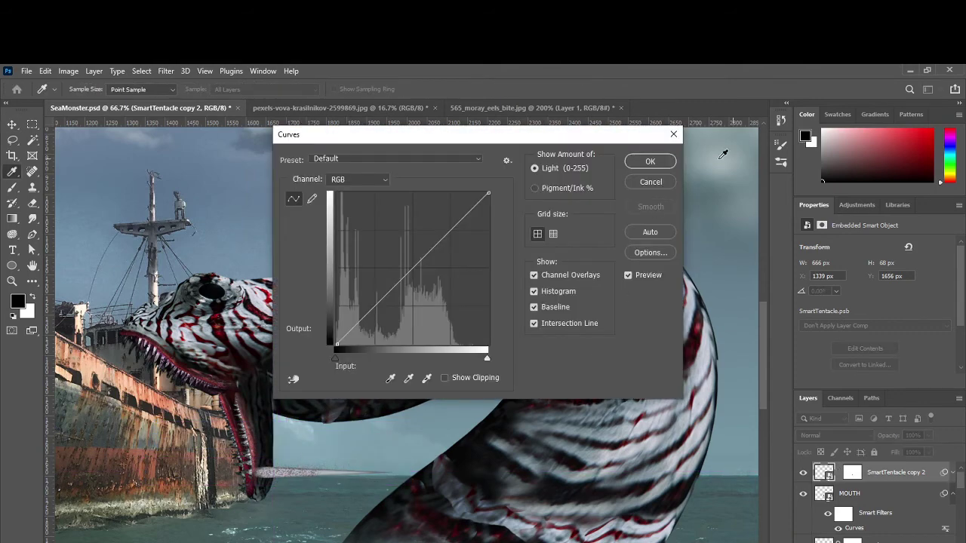
{"action": "left_click_drag", "start_coordinate": [416, 261], "coordinate": [429, 280]}
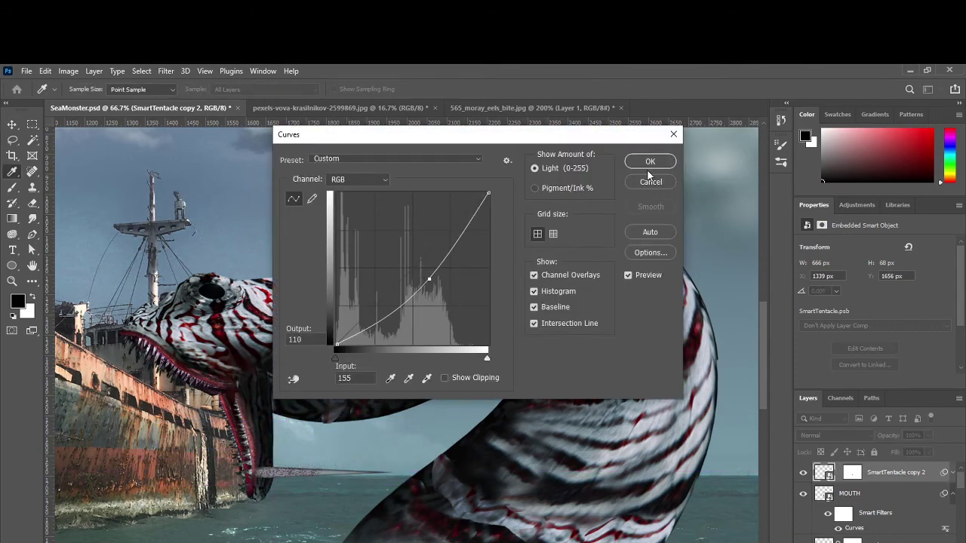
{"action": "left_click", "coordinate": [646, 163]}
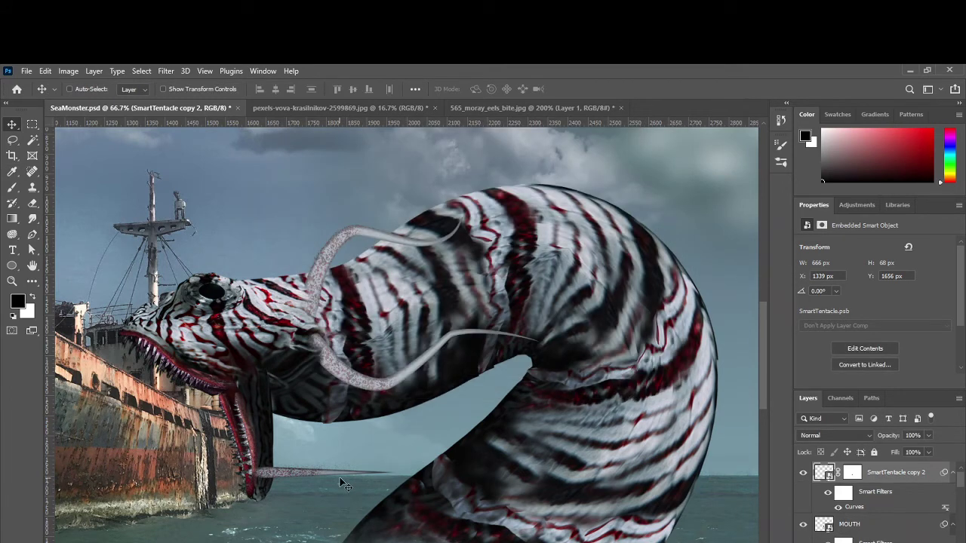
{"action": "left_click_drag", "start_coordinate": [287, 473], "coordinate": [299, 482]}
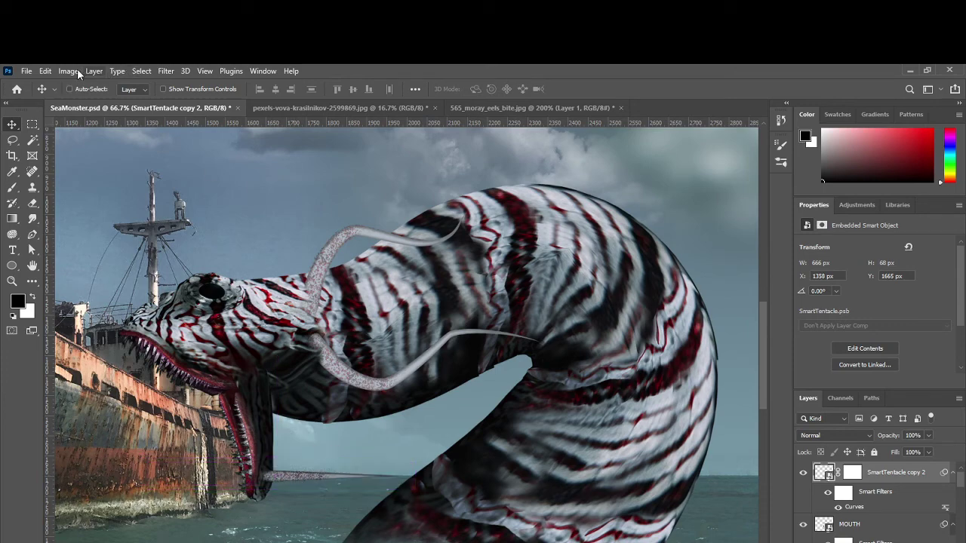
Step: Try a Perspective Warp on the small tentacle and discard it
{"action": "left_click", "coordinate": [45, 71]}
{"action": "left_click", "coordinate": [83, 323]}
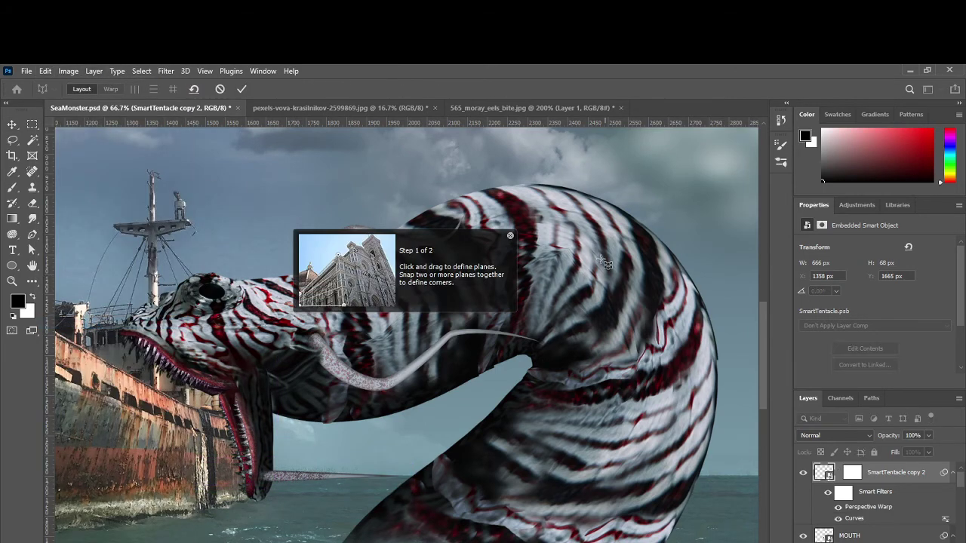
{"action": "left_click", "coordinate": [510, 237]}
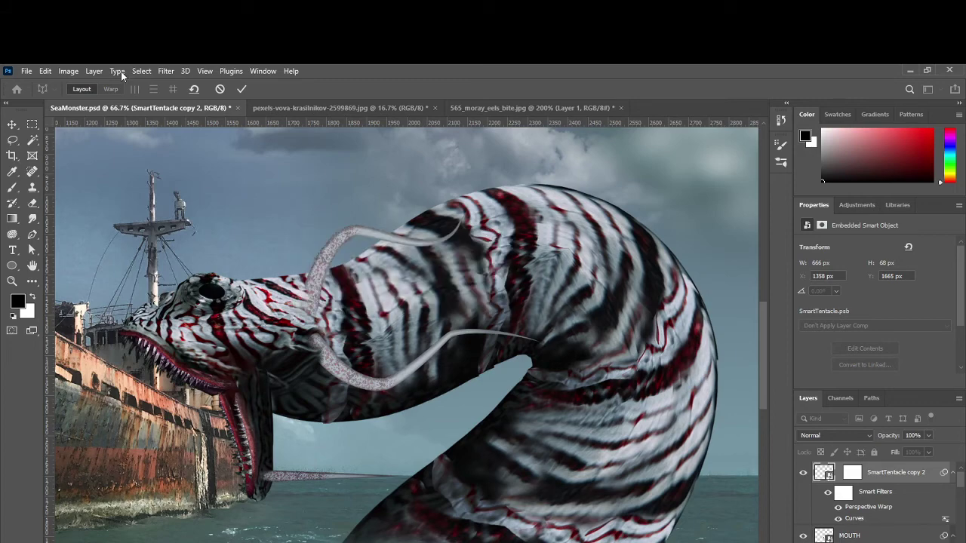
{"action": "left_click", "coordinate": [46, 71]}
{"action": "left_click", "coordinate": [374, 413]}
{"action": "left_click", "coordinate": [11, 123]}
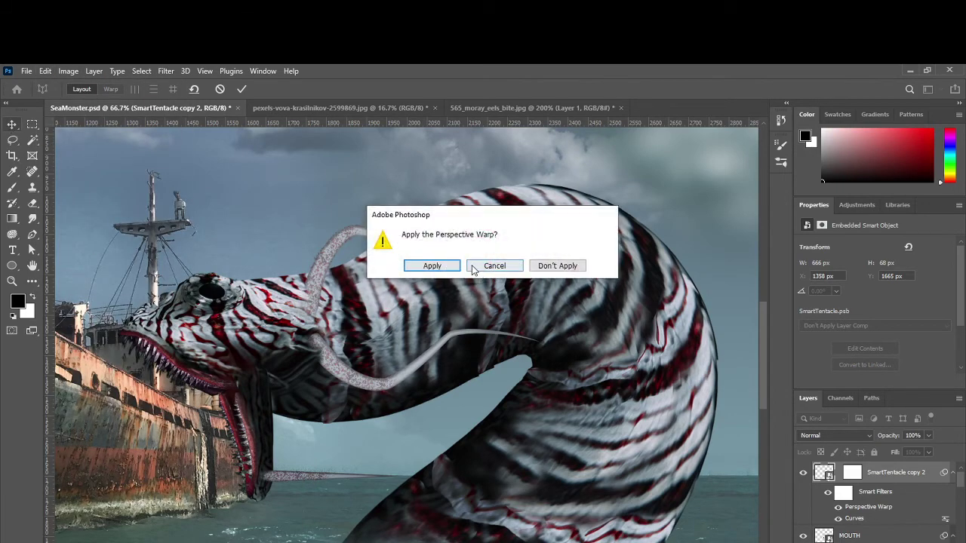
{"action": "left_click", "coordinate": [556, 266]}
Step: Puppet-warp the small tentacle so it droops from the jaw toward the water in a hook
{"action": "left_click", "coordinate": [46, 71]}
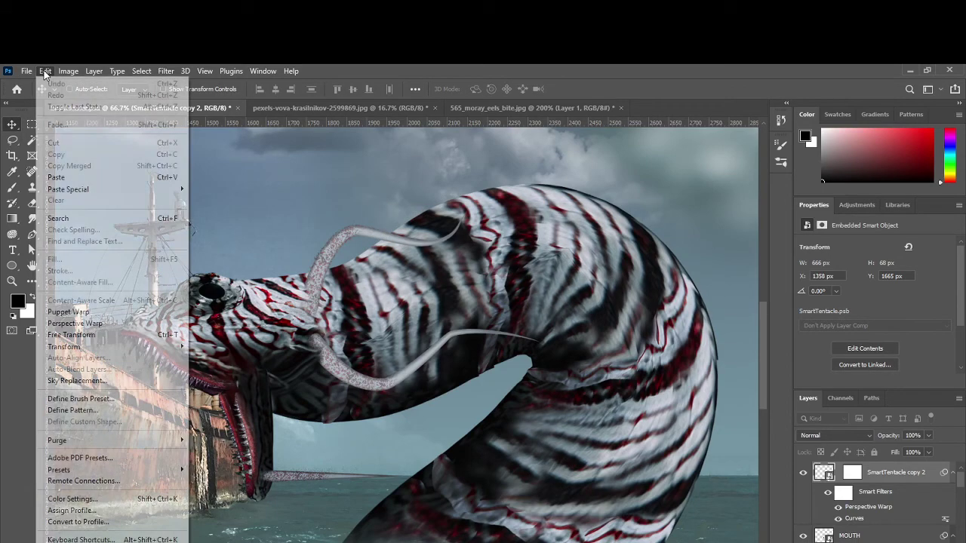
{"action": "left_click", "coordinate": [76, 313]}
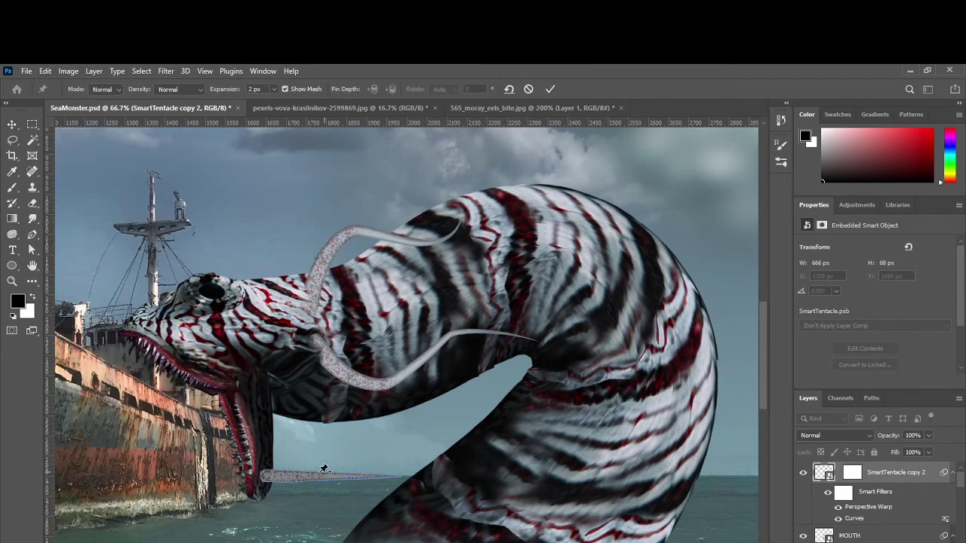
{"action": "left_click", "coordinate": [265, 477]}
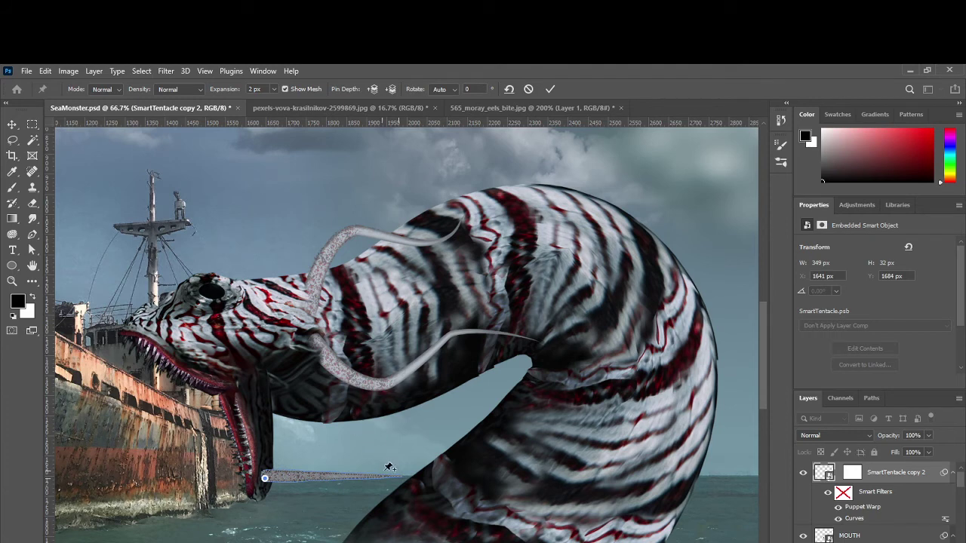
{"action": "left_click_drag", "start_coordinate": [392, 473], "coordinate": [340, 425]}
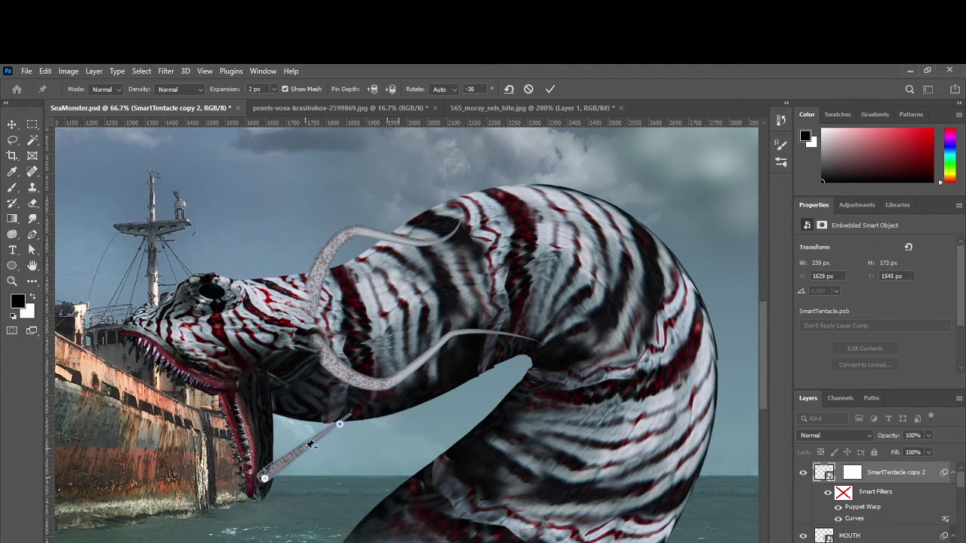
{"action": "left_click", "coordinate": [309, 473]}
{"action": "left_click_drag", "start_coordinate": [310, 472], "coordinate": [285, 505]}
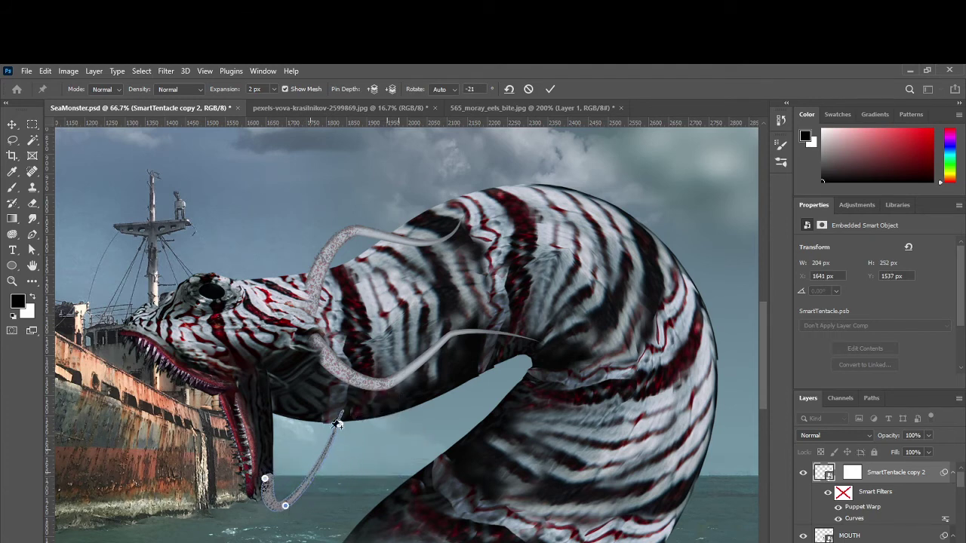
{"action": "left_click", "coordinate": [321, 460]}
{"action": "left_click_drag", "start_coordinate": [320, 465], "coordinate": [327, 526]}
{"action": "left_click", "coordinate": [317, 499]}
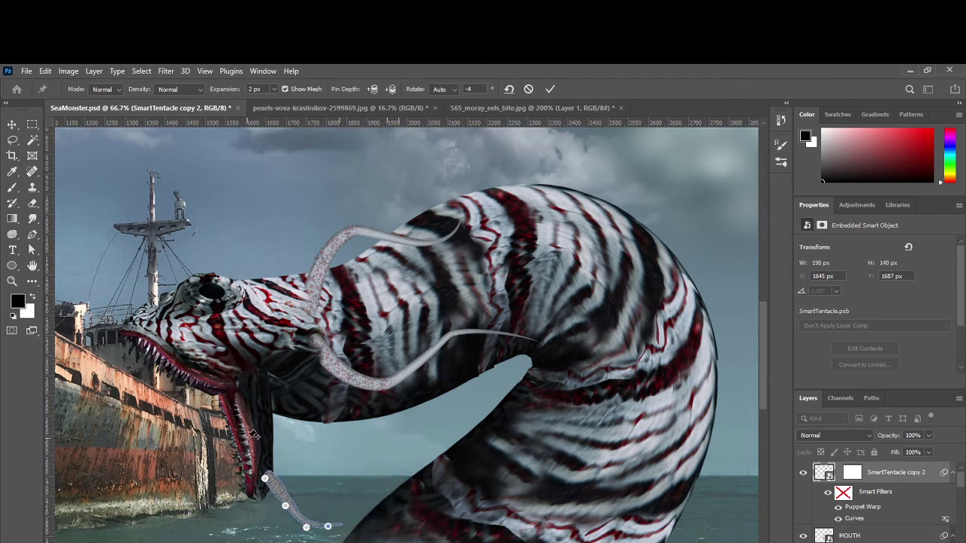
{"action": "left_click_drag", "start_coordinate": [264, 479], "coordinate": [283, 488]}
{"action": "key", "text": "Return"}
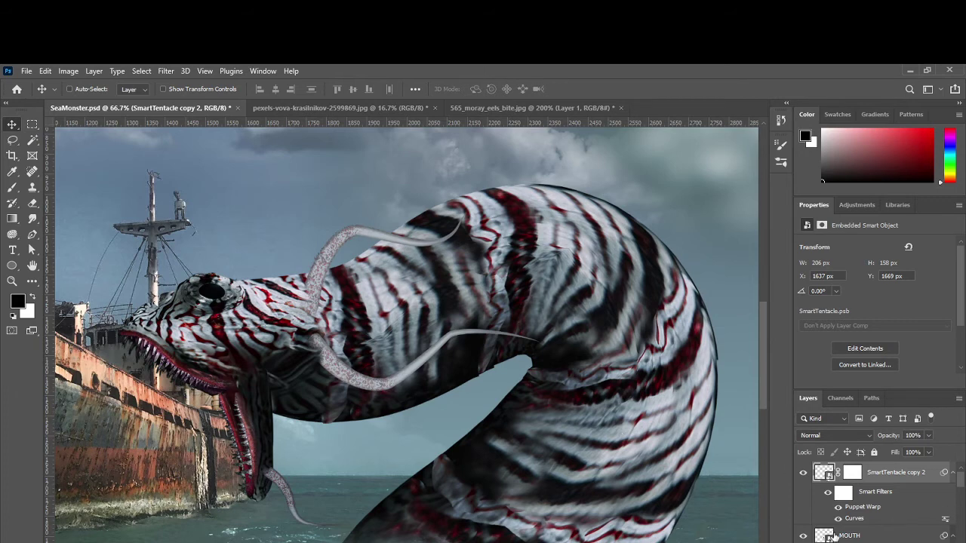
Step: Select SmartTentacle and open its smart object contents, zoomed in on the tentacle
{"action": "right_click", "coordinate": [347, 374]}
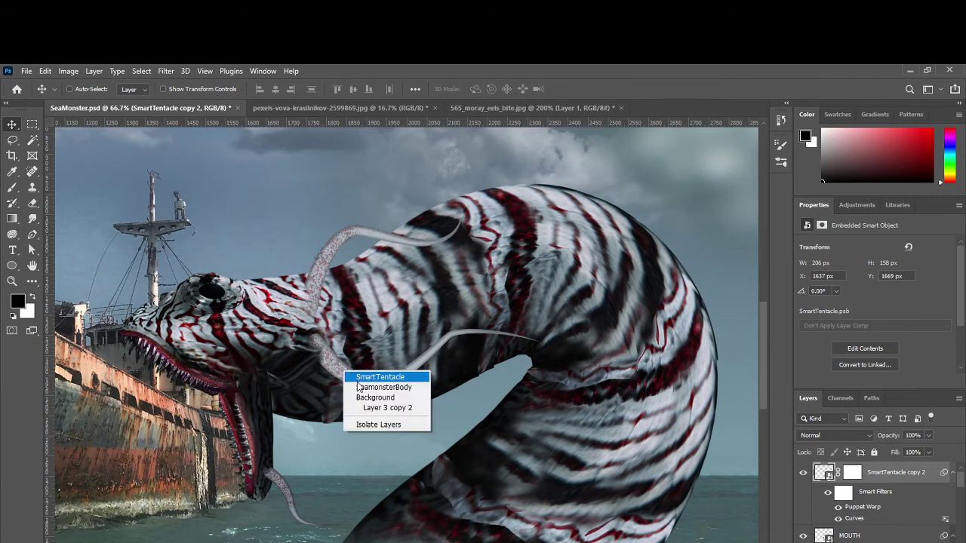
{"action": "left_click", "coordinate": [361, 378]}
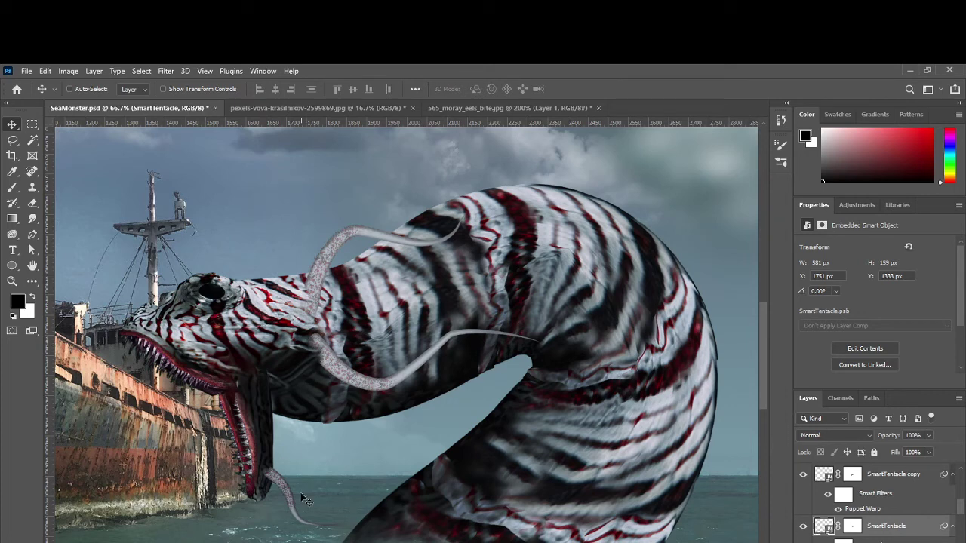
{"action": "double_click", "coordinate": [824, 528]}
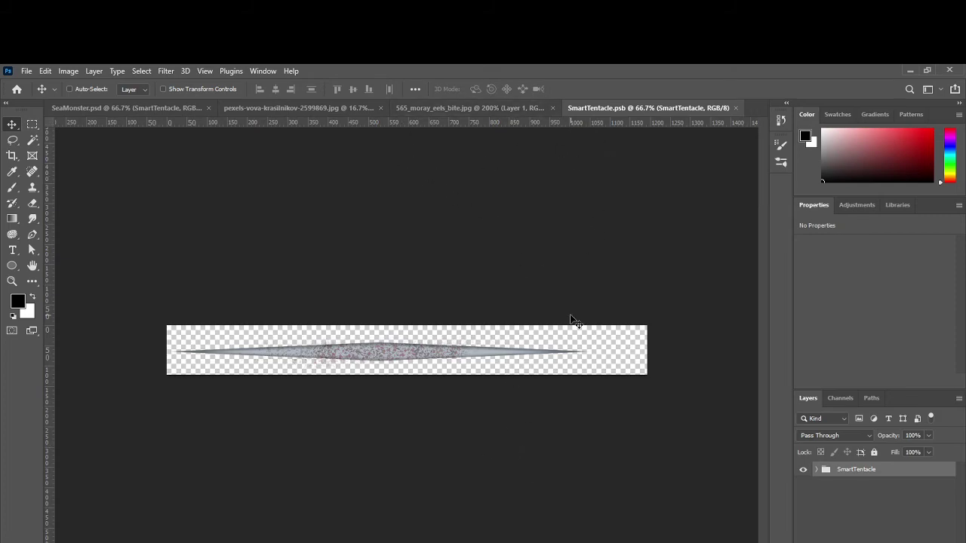
{"action": "key", "text": "ctrl+plus"}
{"action": "key", "text": "ctrl+plus"}
{"action": "key", "text": "ctrl+plus"}
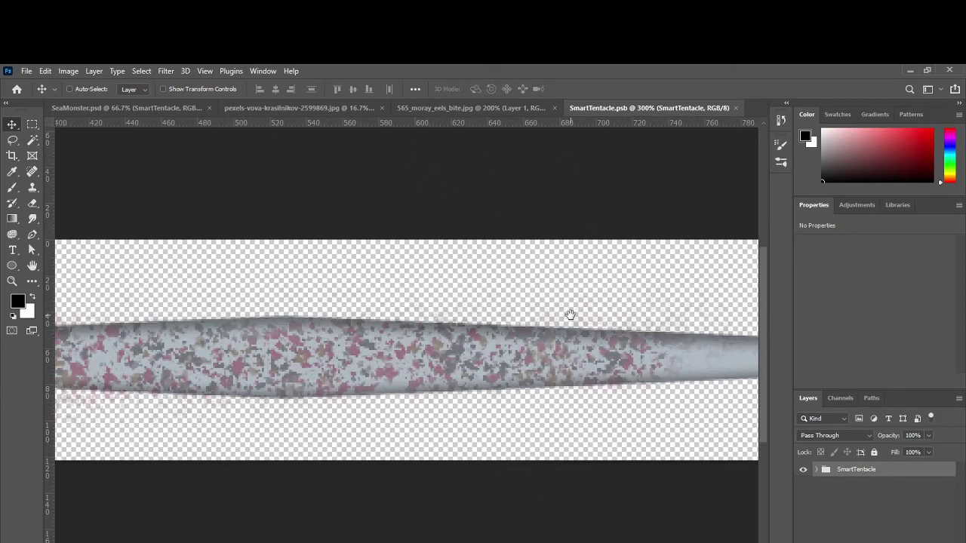
{"action": "left_click_drag", "start_coordinate": [555, 318], "coordinate": [596, 334]}
Step: Hide Layer 9's mottled texture, save the smart object and compare the composite
{"action": "left_click", "coordinate": [816, 470]}
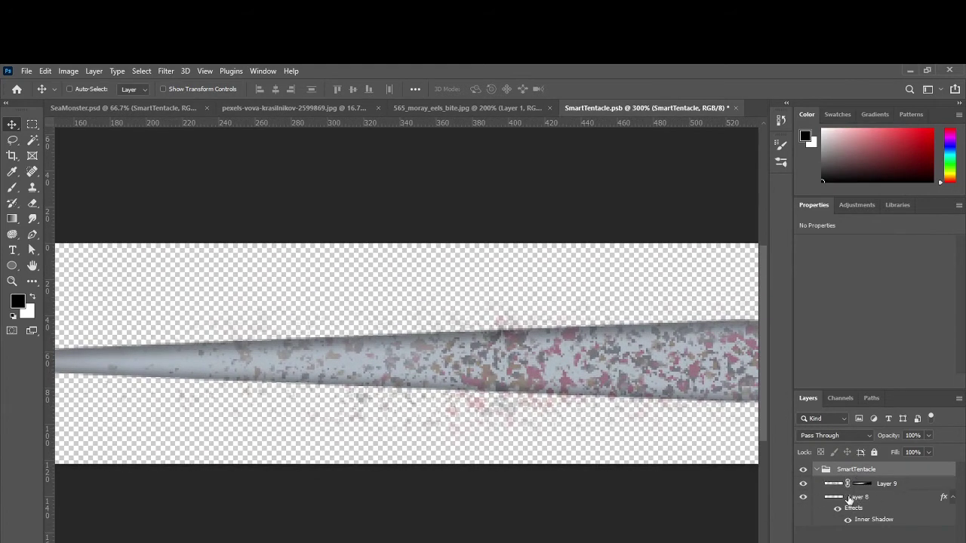
{"action": "left_click", "coordinate": [803, 484]}
{"action": "left_click", "coordinate": [802, 484]}
{"action": "left_click", "coordinate": [802, 485]}
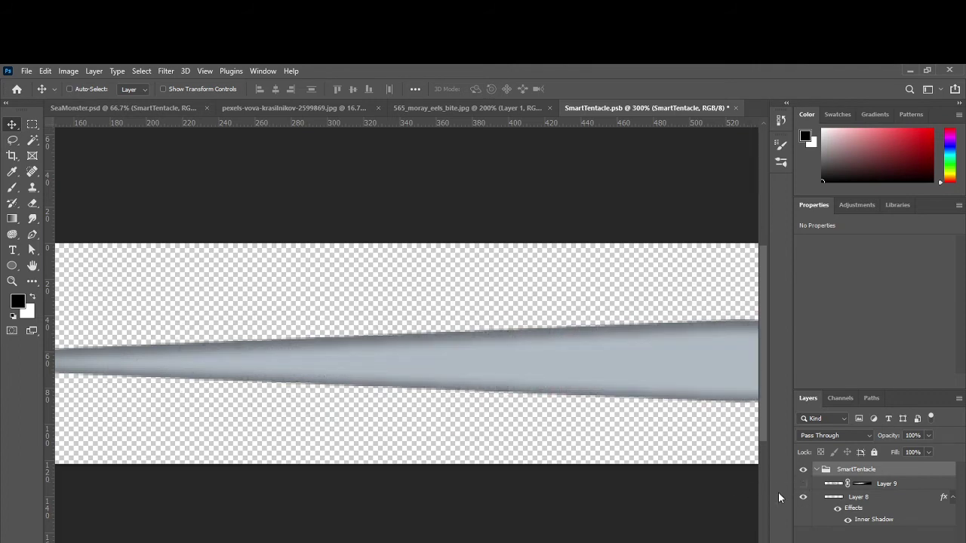
{"action": "key", "text": "ctrl+s"}
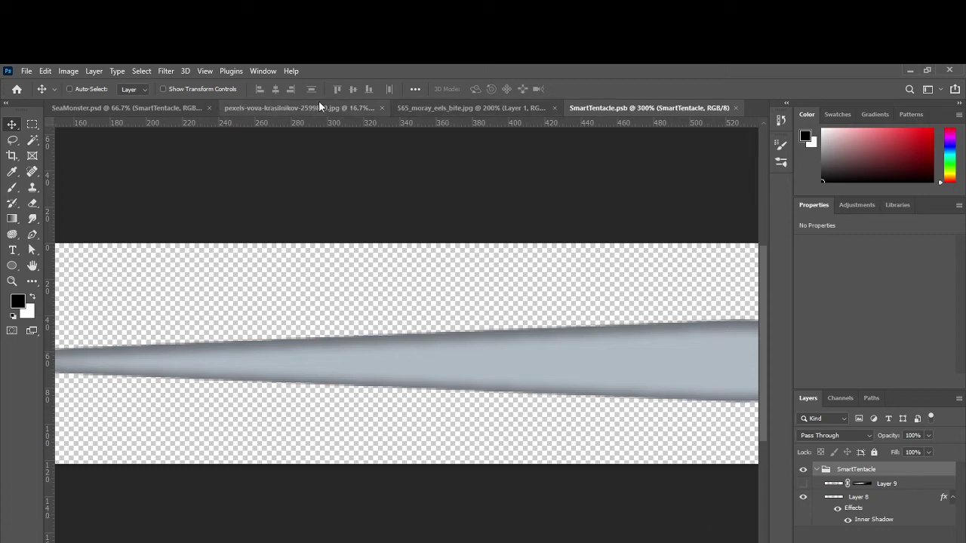
{"action": "left_click", "coordinate": [107, 109]}
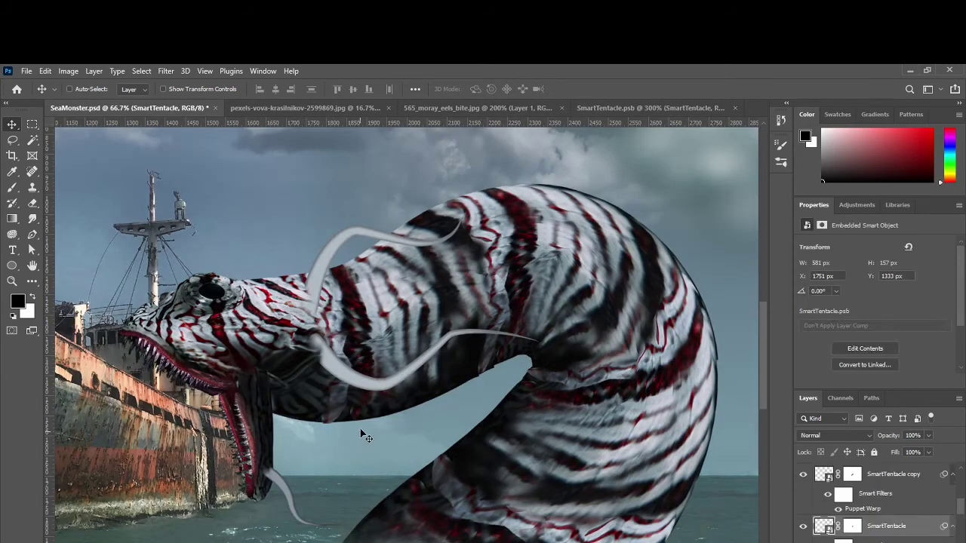
{"action": "left_click", "coordinate": [659, 109]}
Step: Restore Layer 9's spotted texture, save, and stamp the visible layers into a new Layer 10
{"action": "left_click", "coordinate": [803, 484]}
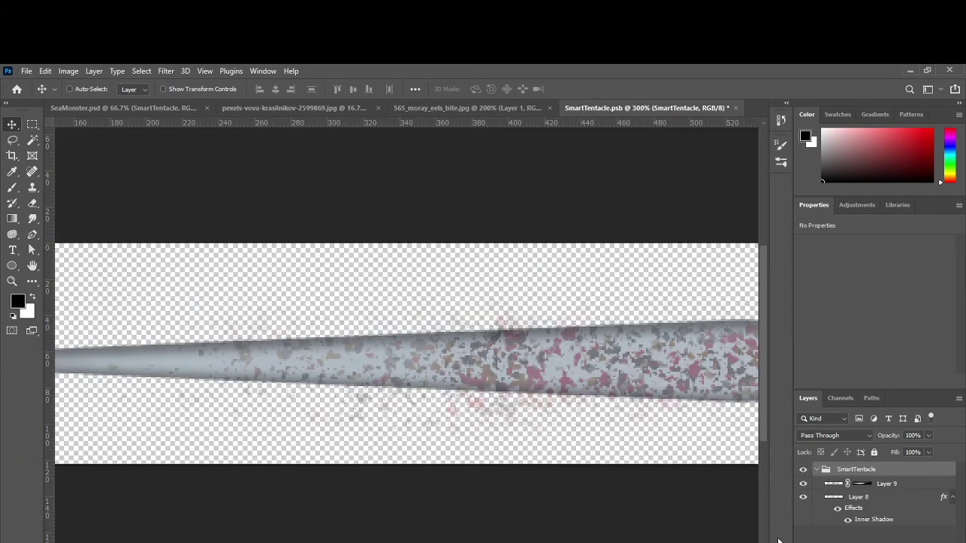
{"action": "key", "text": "ctrl+s"}
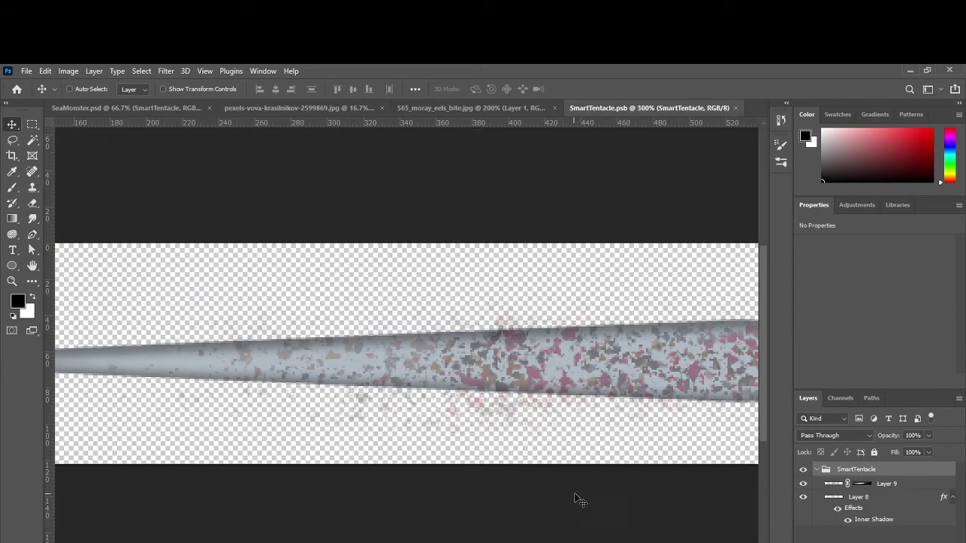
{"action": "left_click", "coordinate": [104, 110]}
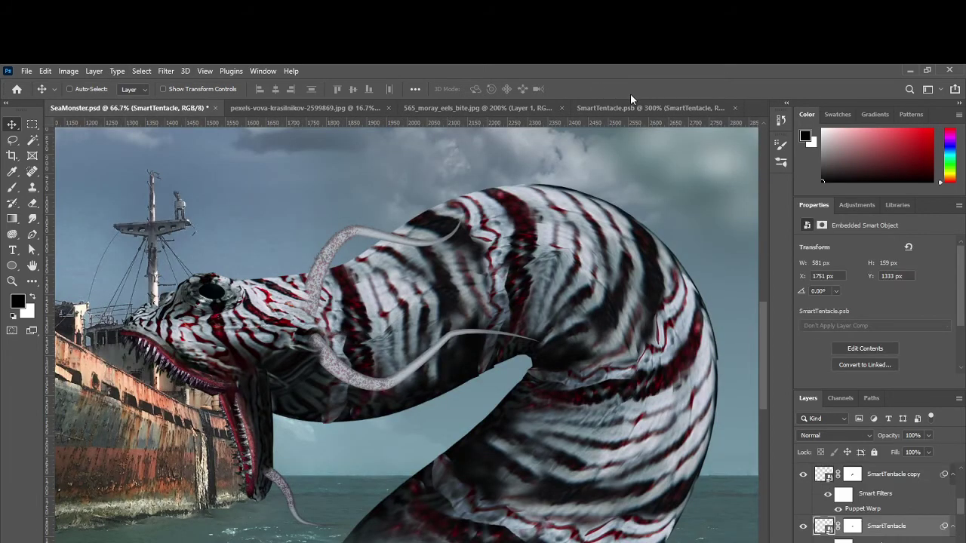
{"action": "left_click", "coordinate": [634, 108]}
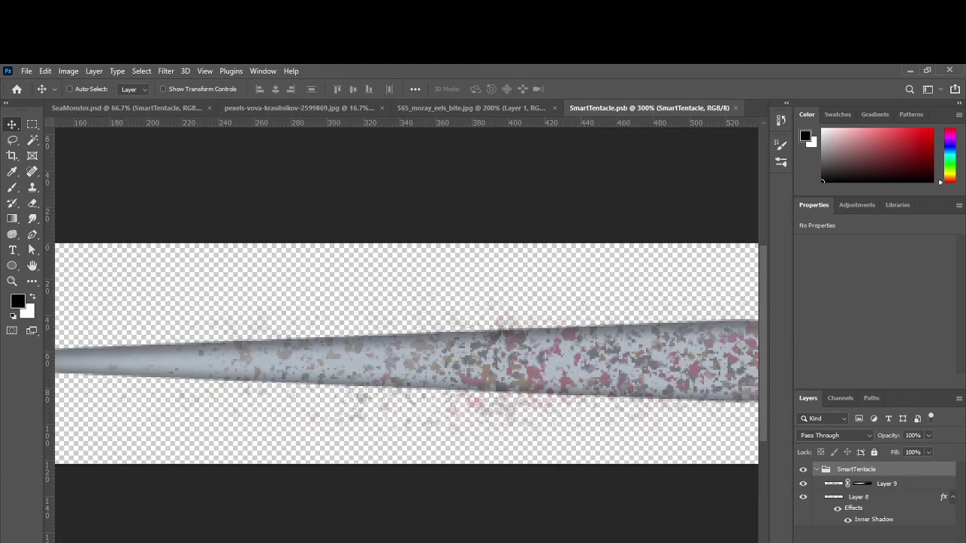
{"action": "key", "text": "ctrl+shift+alt+e"}
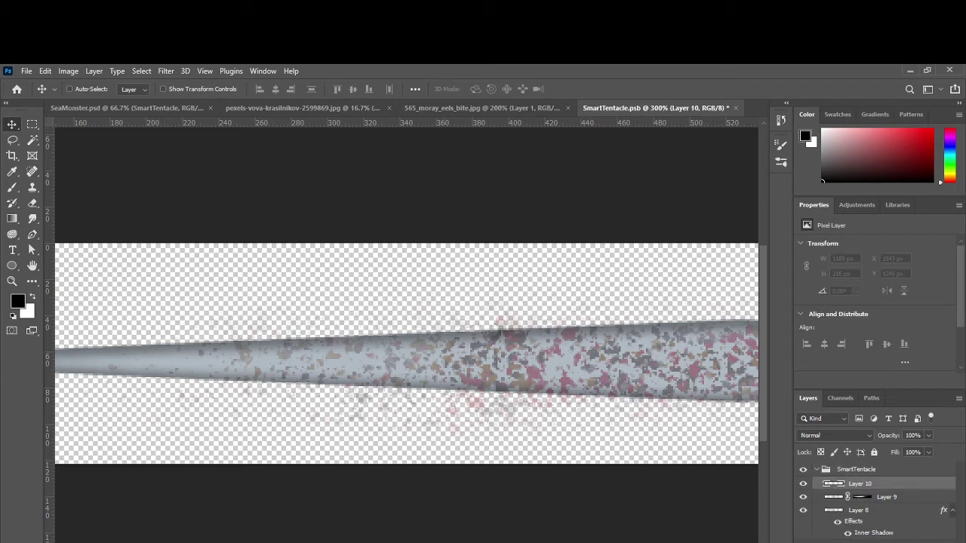
Step: Set white as the foreground colour and paint a test highlight dab with a smaller brush
{"action": "left_click", "coordinate": [32, 298]}
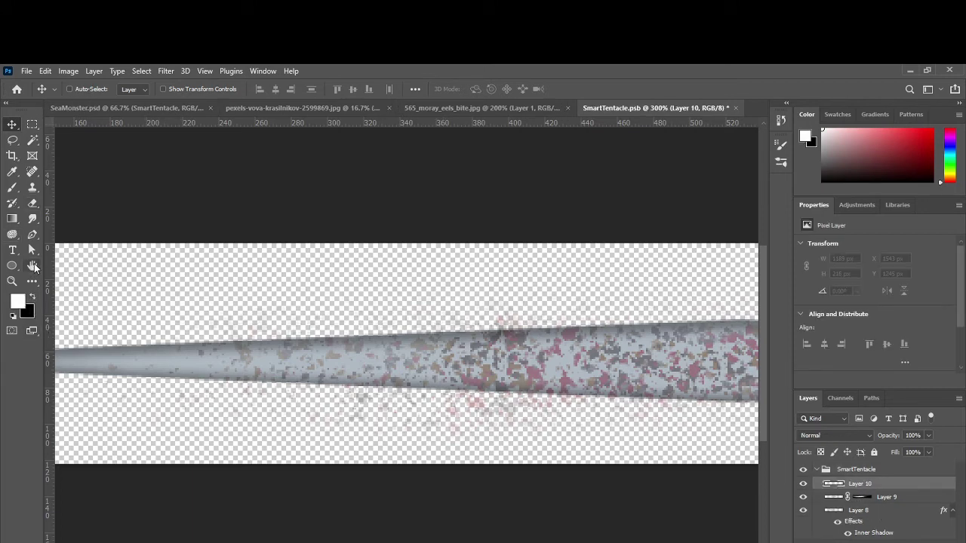
{"action": "key", "text": "b"}
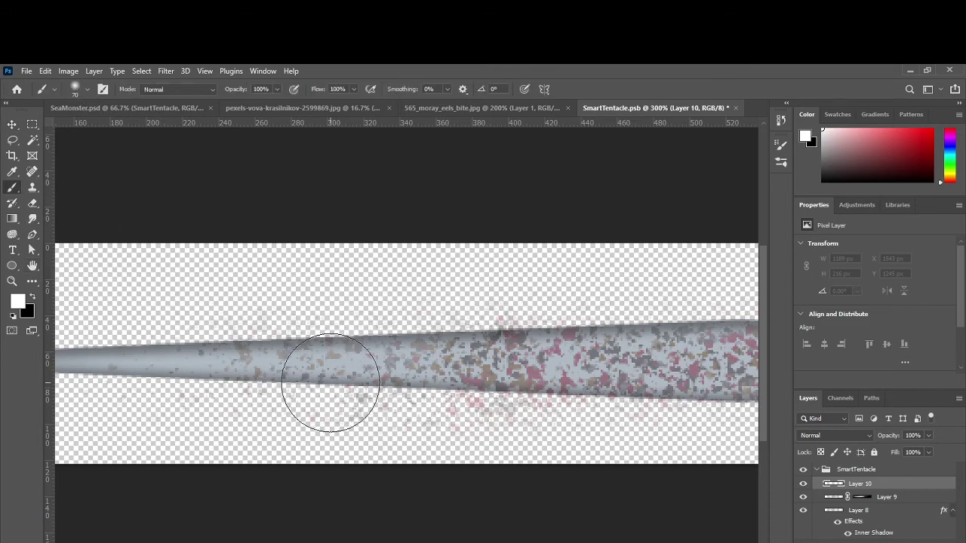
{"action": "key", "text": "bracketleft"}
{"action": "key", "text": "bracketleft"}
{"action": "key", "text": "bracketleft"}
{"action": "key", "text": "bracketleft"}
{"action": "key", "text": "bracketleft"}
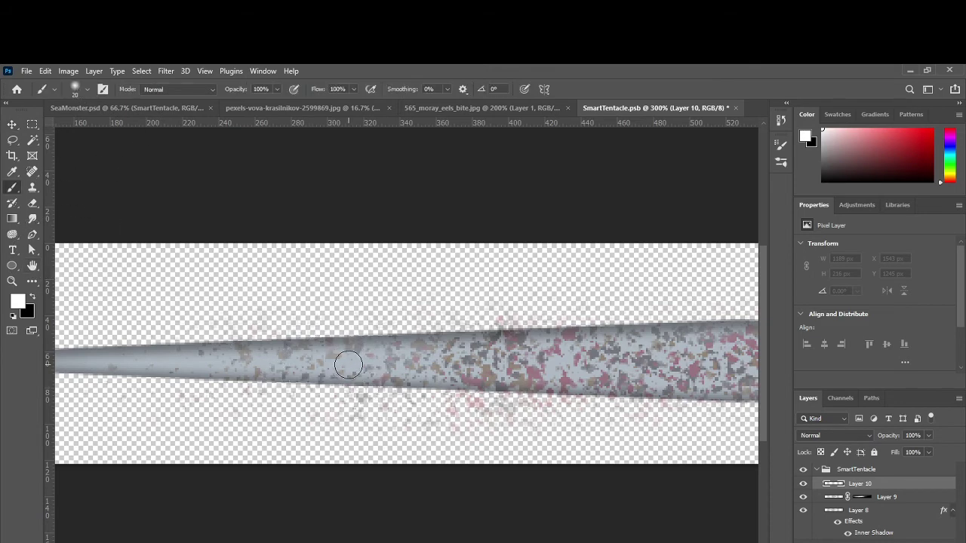
{"action": "mouse_move", "coordinate": [443, 379]}
{"action": "left_mouse_down"}
{"action": "mouse_move", "coordinate": [360, 364]}
{"action": "mouse_move", "coordinate": [143, 380]}
{"action": "left_mouse_up"}
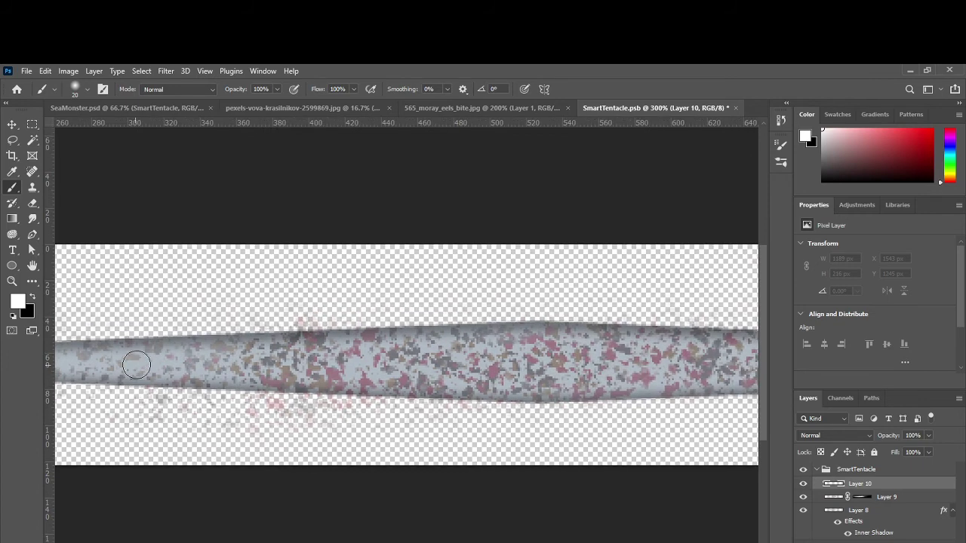
{"action": "left_click", "coordinate": [125, 363]}
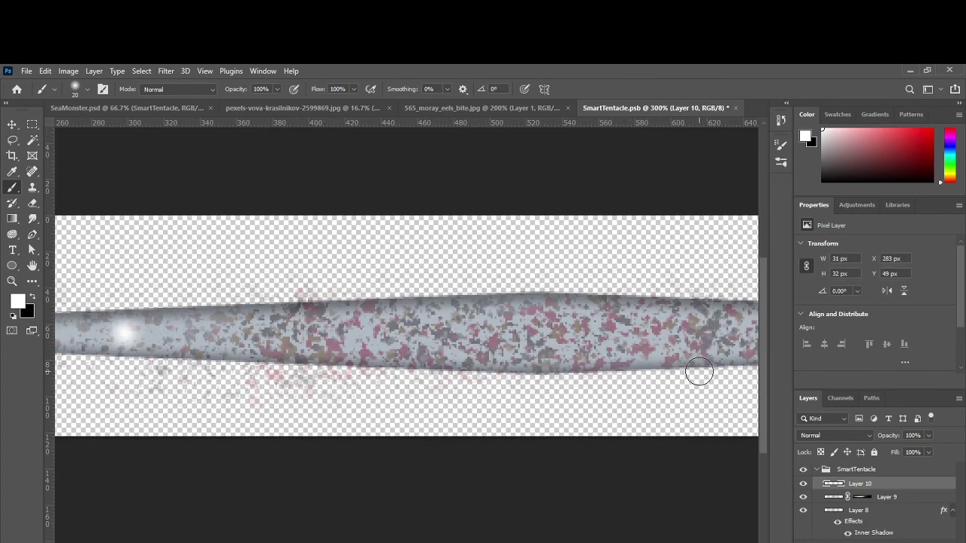
Step: Zoom out to 100% and delete the test highlight layer
{"action": "key", "text": "ctrl+minus"}
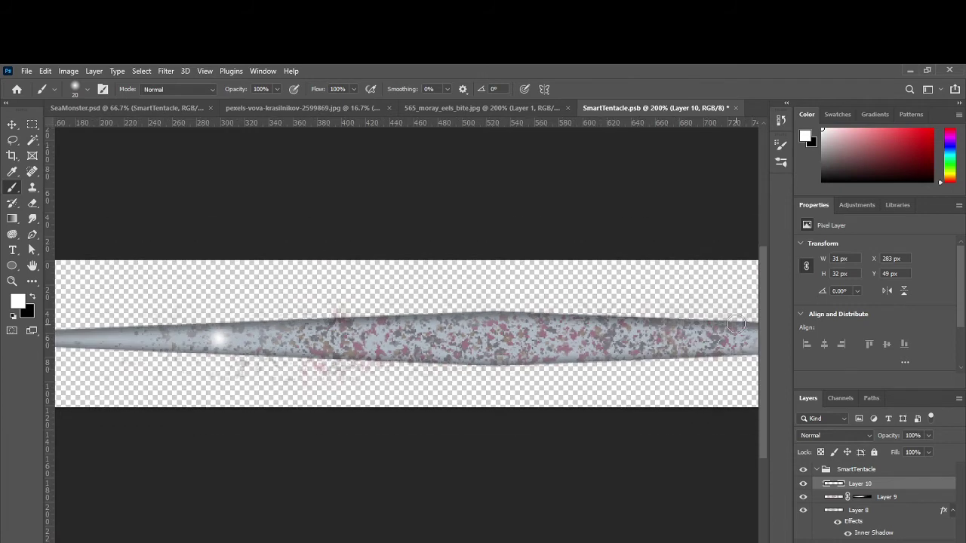
{"action": "key", "text": "ctrl+minus"}
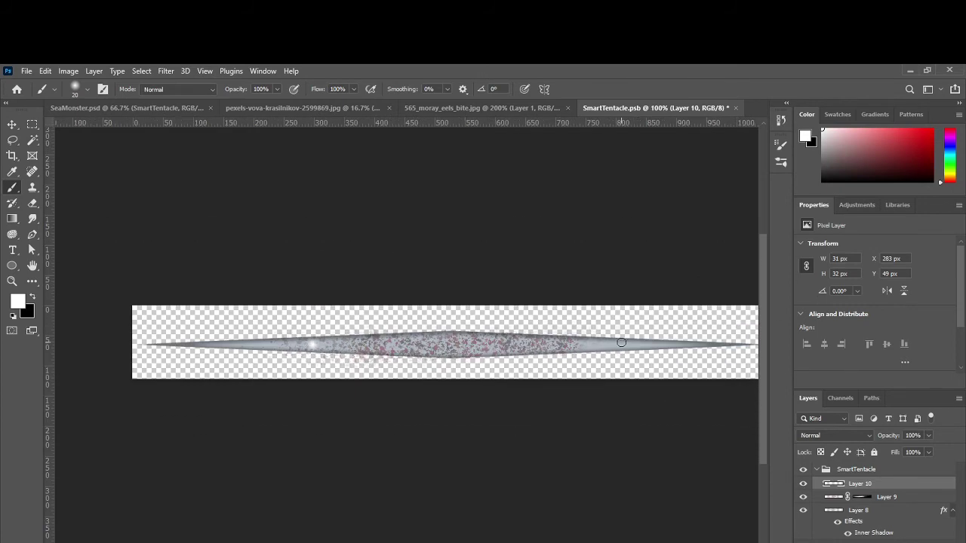
{"action": "key", "text": "Delete"}
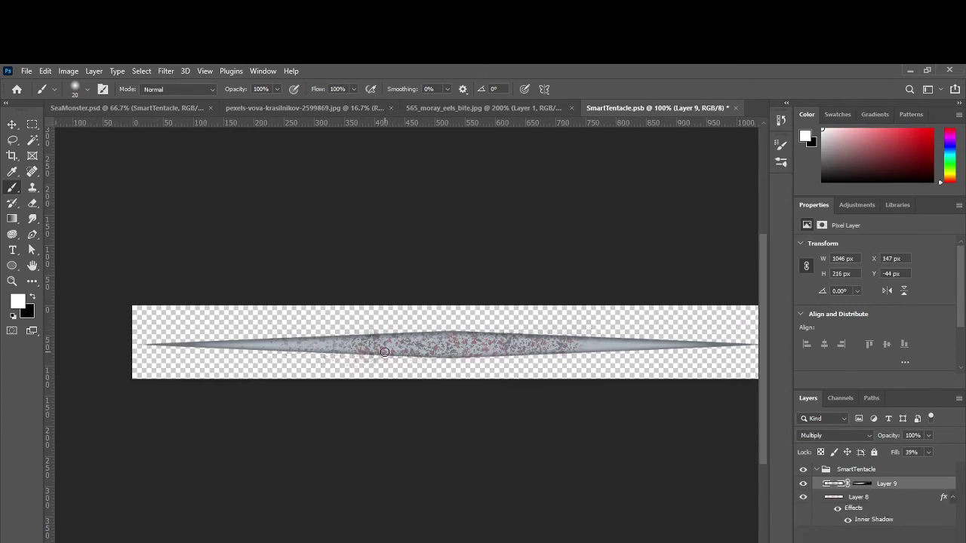
Step: Draw a two-point Pen path along the tentacle and stroke it with the brush
{"action": "key", "text": "p"}
{"action": "left_click", "coordinate": [261, 346]}
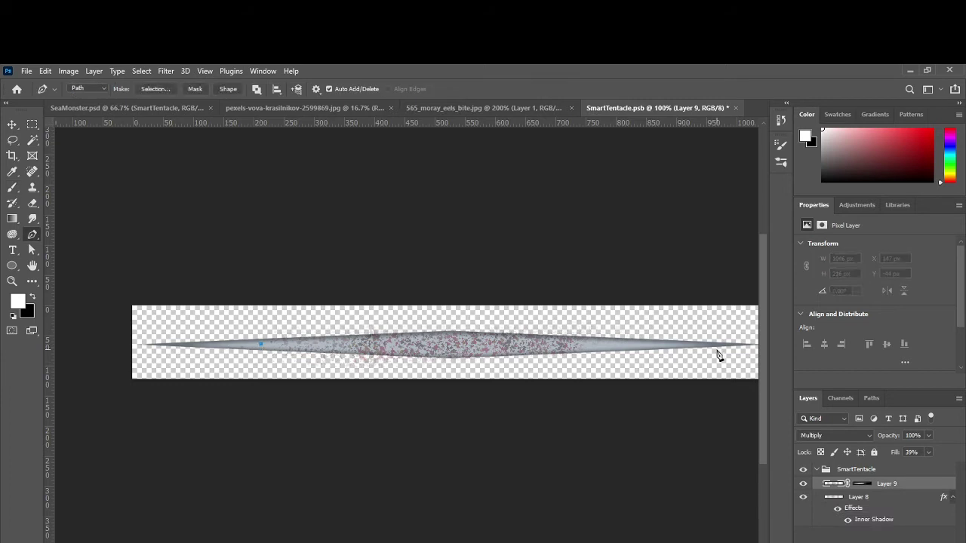
{"action": "left_click", "coordinate": [709, 346]}
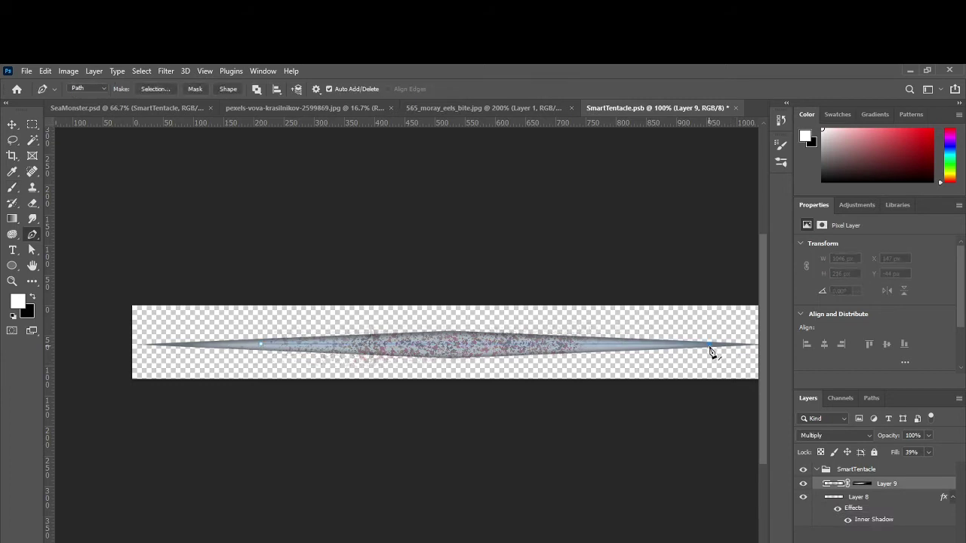
{"action": "right_click", "coordinate": [355, 317]}
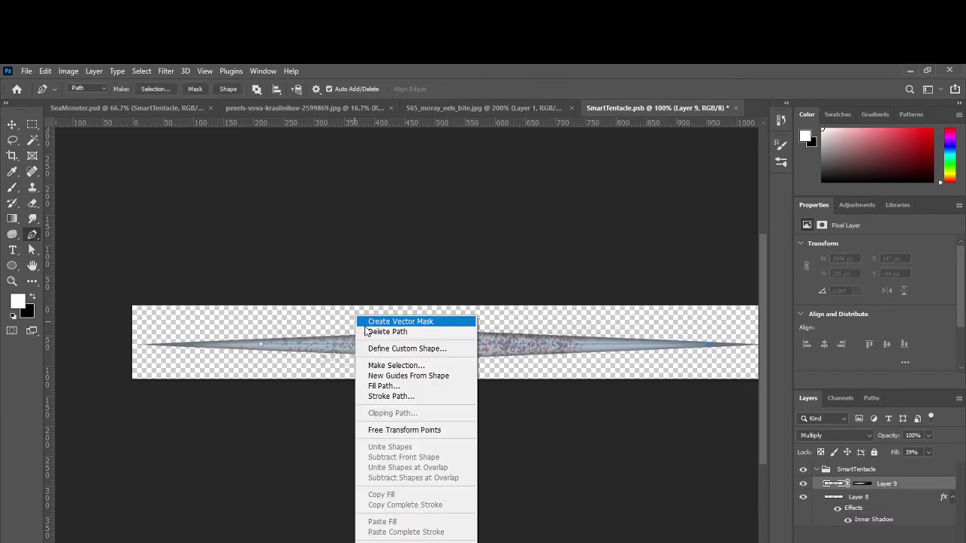
{"action": "left_click", "coordinate": [392, 398]}
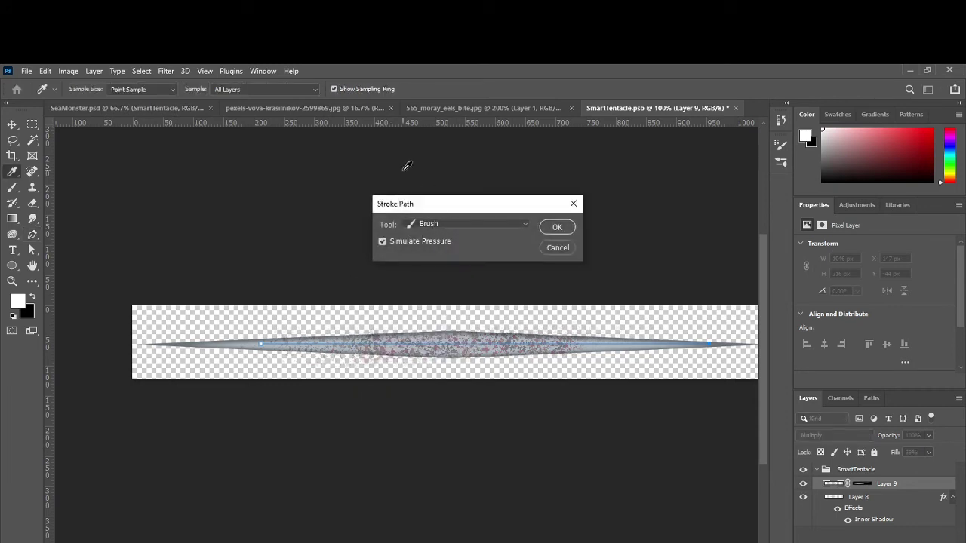
{"action": "left_click", "coordinate": [558, 227]}
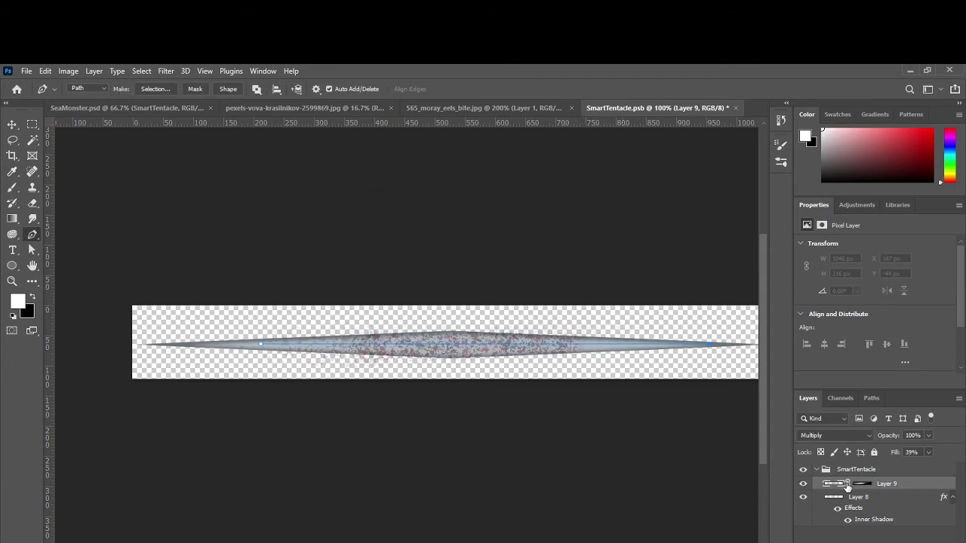
Step: On a new Layer 10, stroke the path in white with Simulate Pressure and hide the path
{"action": "key", "text": "ctrl+shift+alt+n"}
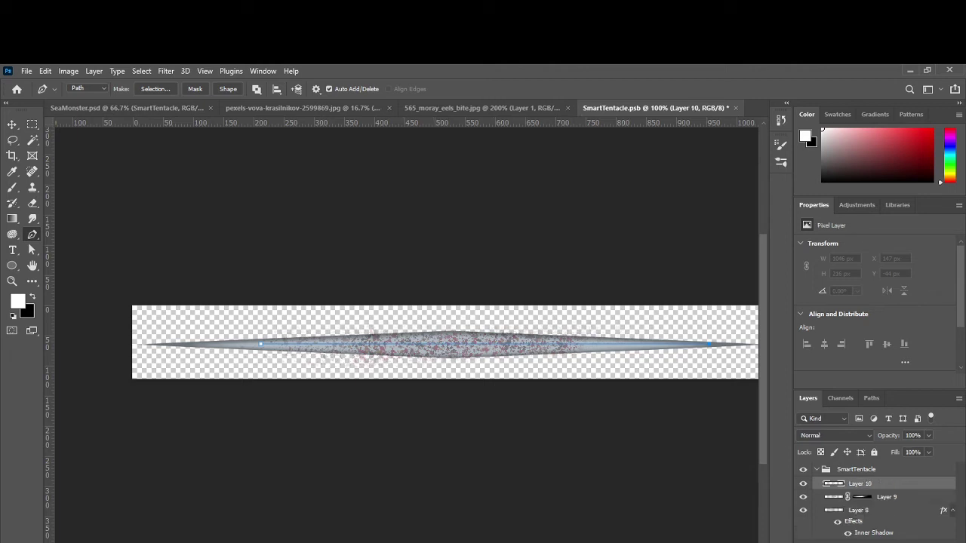
{"action": "right_click", "coordinate": [385, 314]}
{"action": "left_click", "coordinate": [428, 397]}
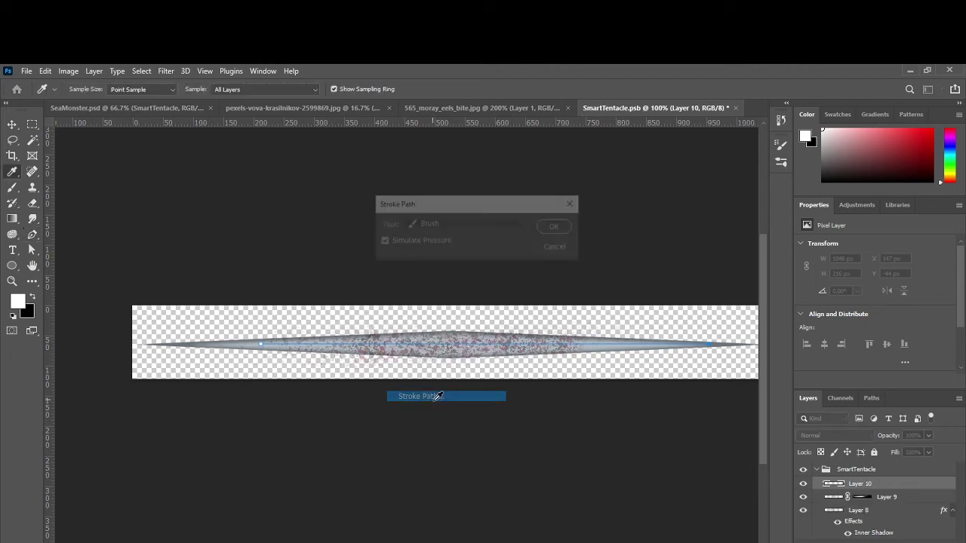
{"action": "key", "text": "Return"}
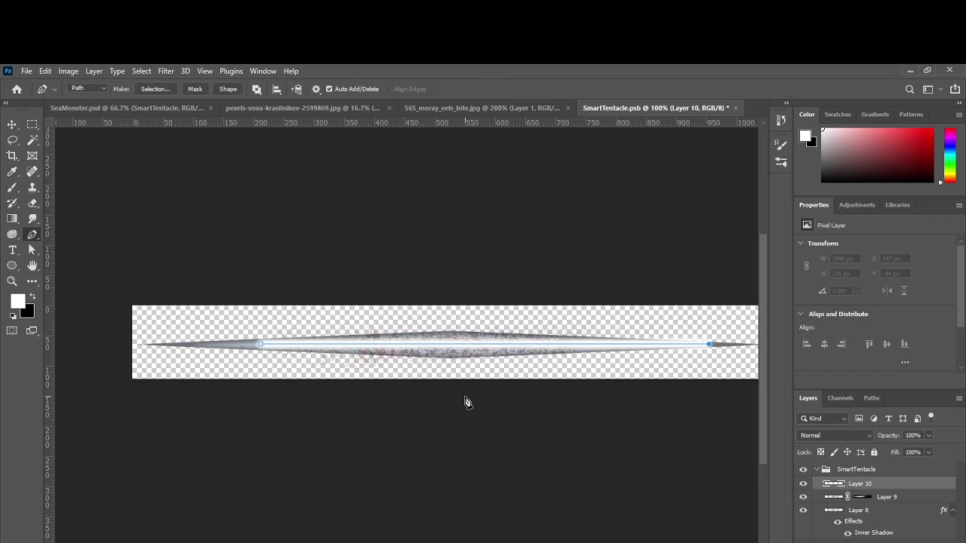
{"action": "key", "text": "Return"}
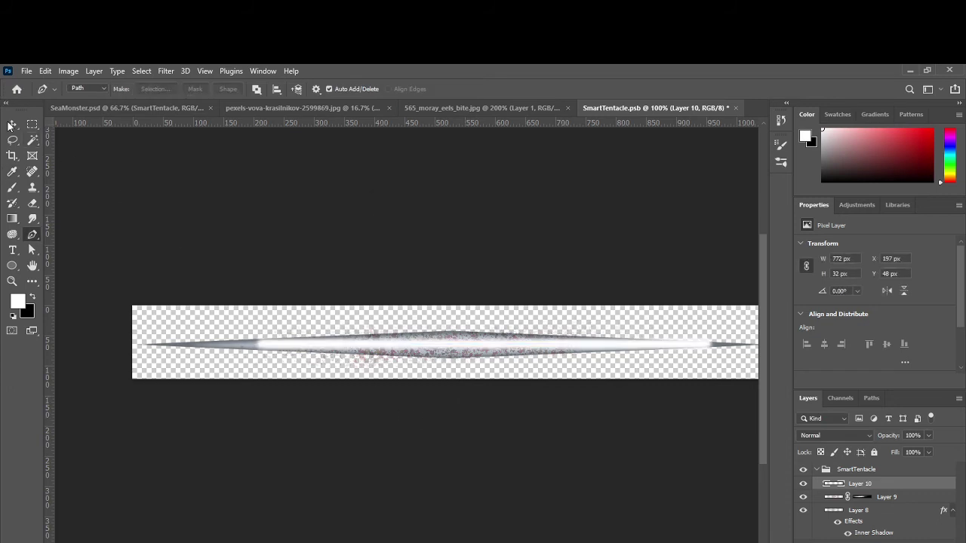
Step: Shift the white highlight left, squash it, and warp both ends to a point
{"action": "key", "text": "v"}
{"action": "left_click_drag", "start_coordinate": [367, 362], "coordinate": [351, 359]}
{"action": "key", "text": "ctrl+t"}
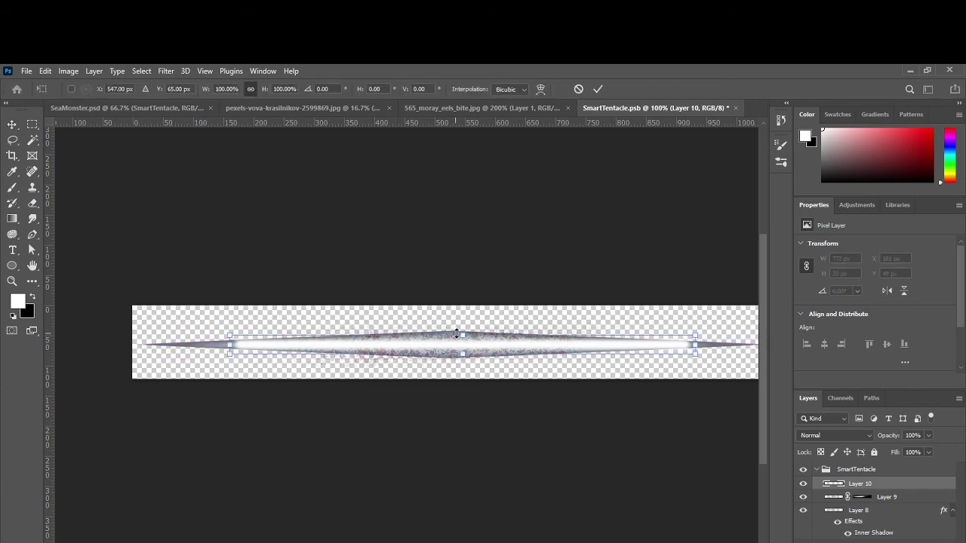
{"action": "mouse_move", "coordinate": [461, 335]}
{"action": "left_mouse_down"}
{"action": "mouse_move", "coordinate": [462, 352]}
{"action": "mouse_move", "coordinate": [459, 339]}
{"action": "mouse_move", "coordinate": [475, 346]}
{"action": "left_mouse_up"}
{"action": "right_click", "coordinate": [448, 350]}
{"action": "left_click", "coordinate": [462, 429]}
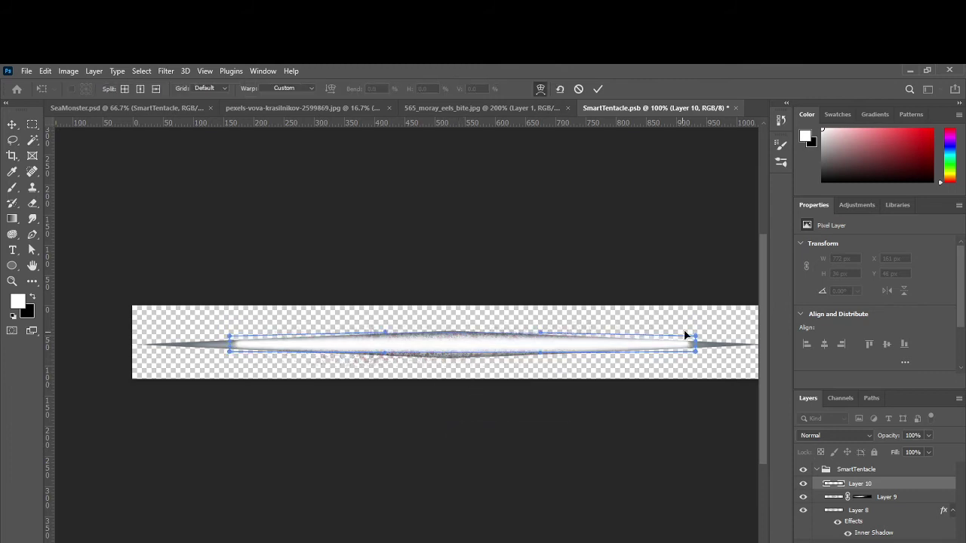
{"action": "left_click_drag", "start_coordinate": [686, 335], "coordinate": [694, 345]}
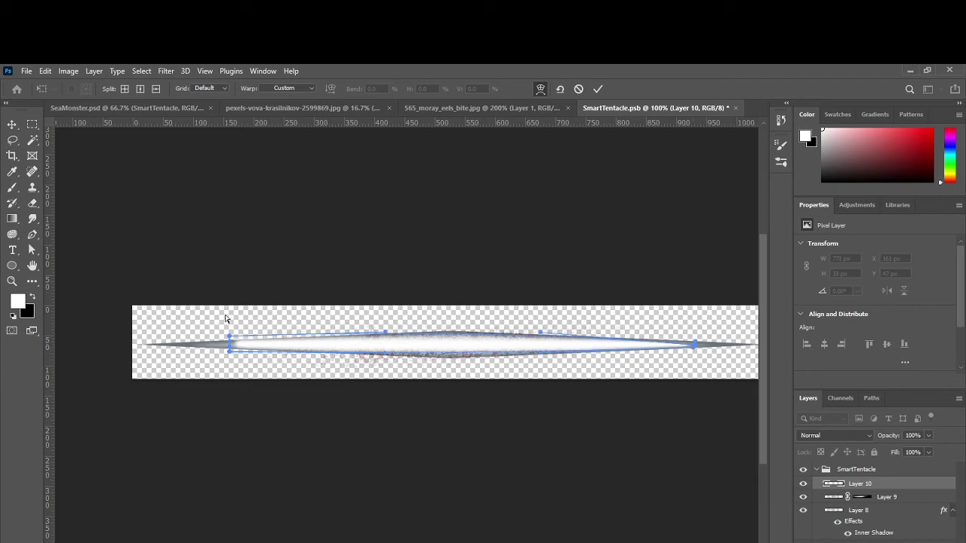
{"action": "left_click_drag", "start_coordinate": [228, 350], "coordinate": [229, 345]}
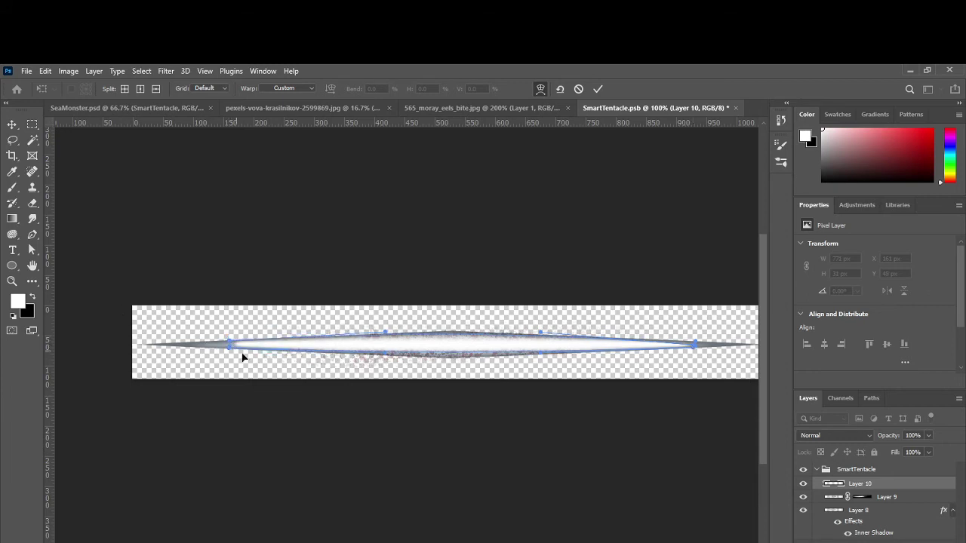
{"action": "key", "text": "Return"}
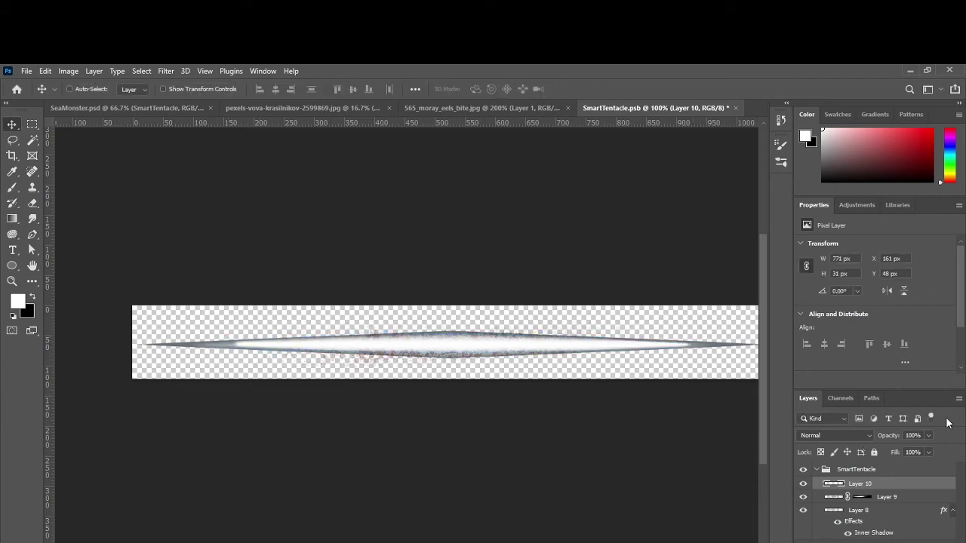
Step: Set Layer 10's fill to 63% and squash it to 58% height
{"action": "left_click", "coordinate": [927, 453]}
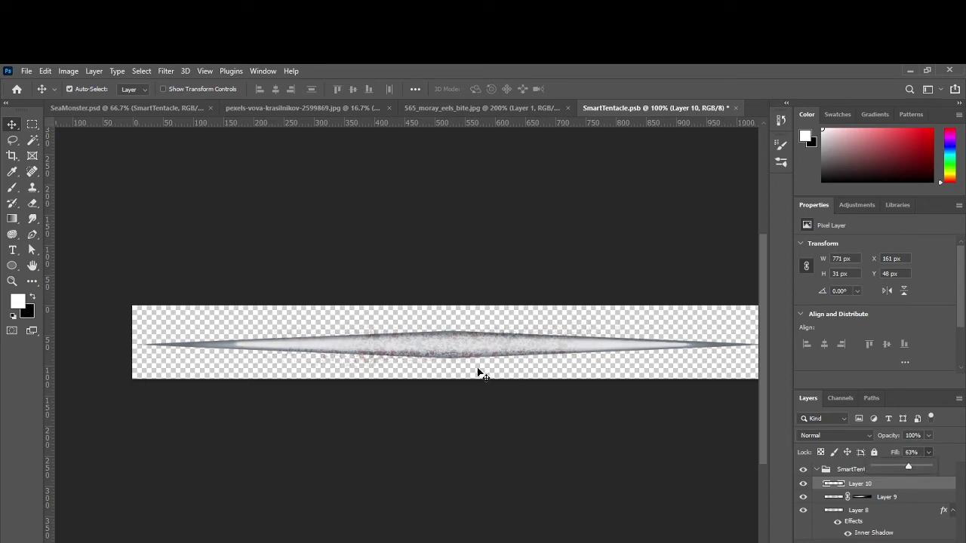
{"action": "key", "text": "ctrl+t"}
{"action": "left_click_drag", "start_coordinate": [462, 332], "coordinate": [482, 344]}
{"action": "key", "text": "Return"}
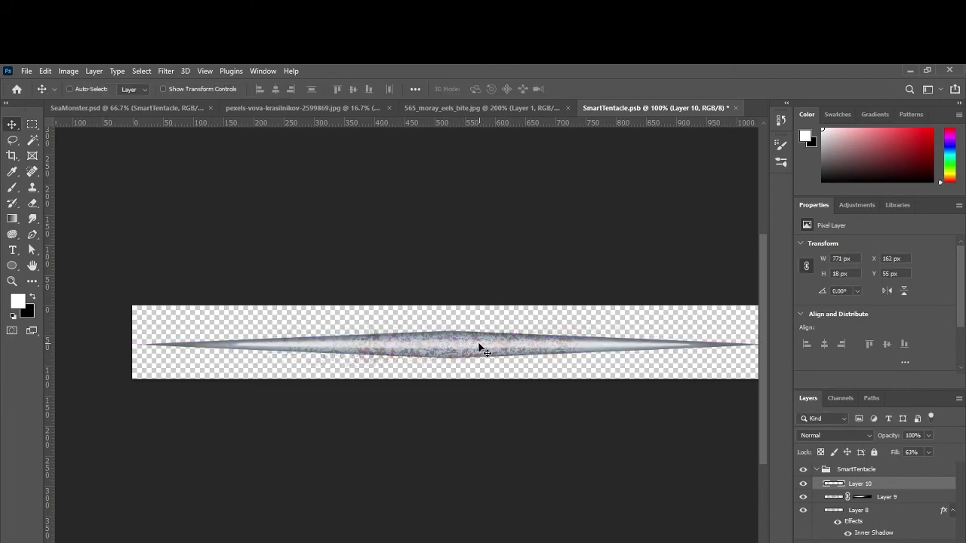
Step: Save the tentacle smart object and view the SeaMonster.psd composite
{"action": "key", "text": "ctrl+s"}
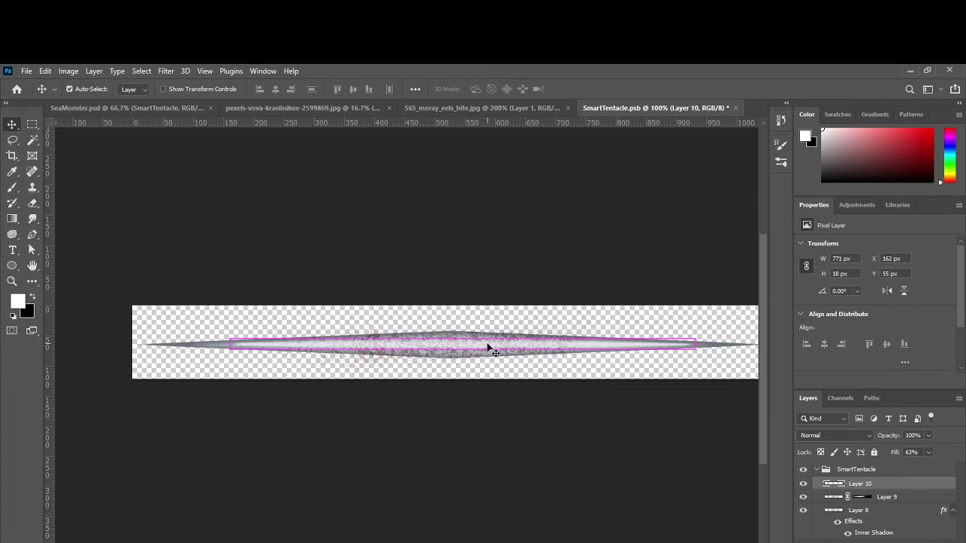
{"action": "left_click", "coordinate": [109, 108]}
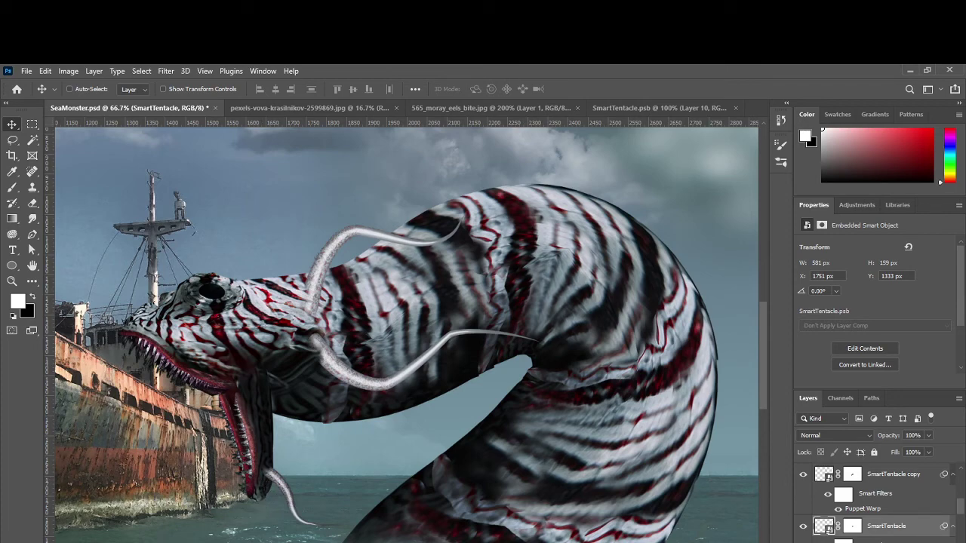
{"action": "key", "text": "alt+Tab"}
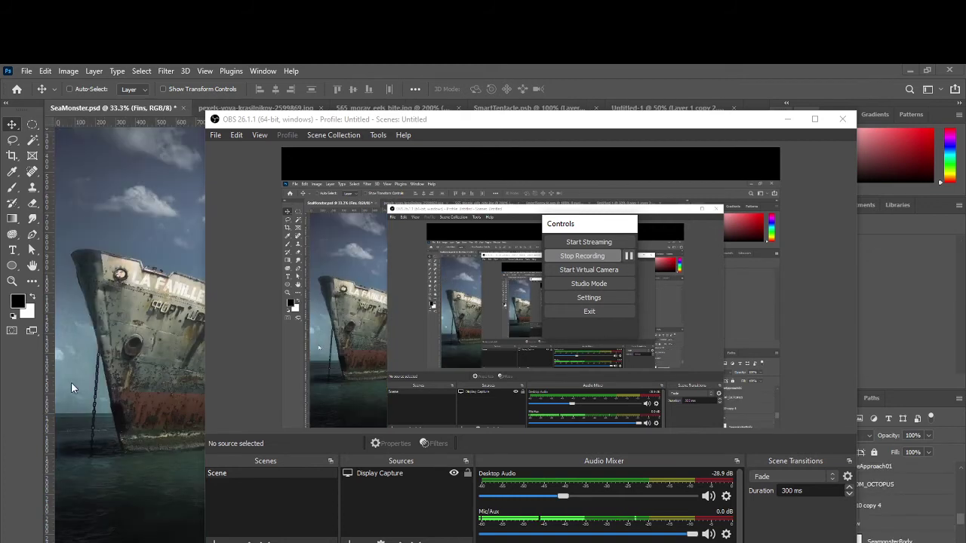
Step: Stop the OBS screen recording
{"action": "left_click", "coordinate": [98, 379]}
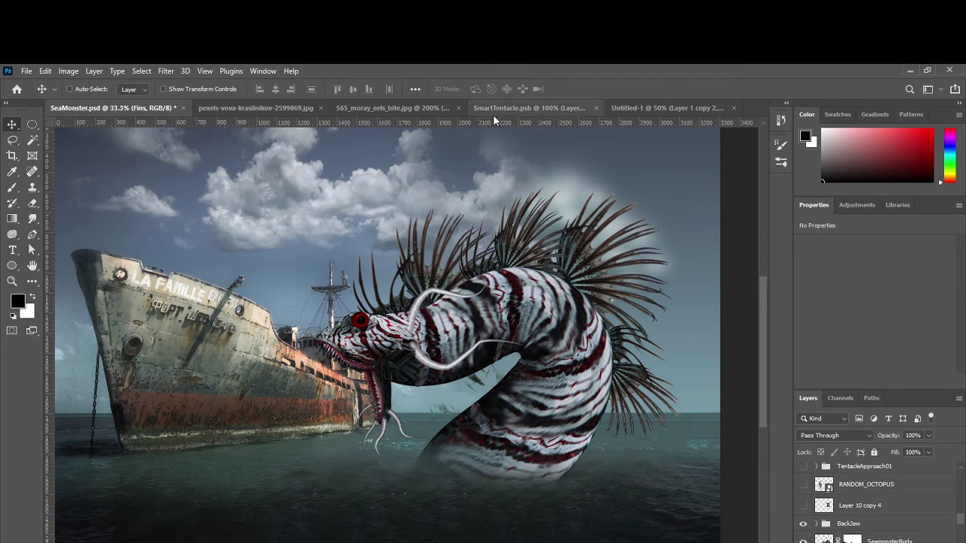
Step: Switch to the Untitled-1 document holding the betta fish photo
{"action": "left_click", "coordinate": [660, 108]}
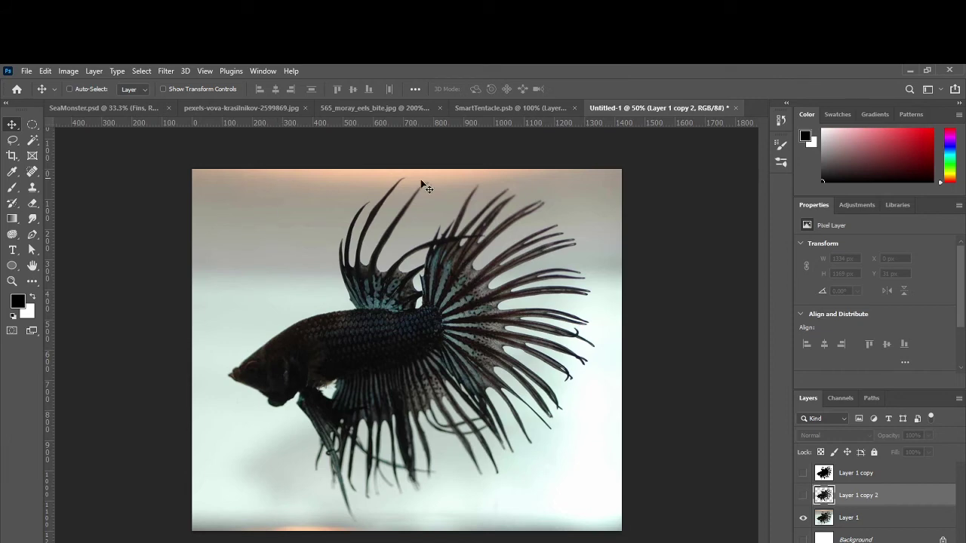
Step: Duplicate Layer 1 as Layer 1 copy 3 and desaturate it with Hue/Saturation at -100
{"action": "left_click", "coordinate": [861, 519]}
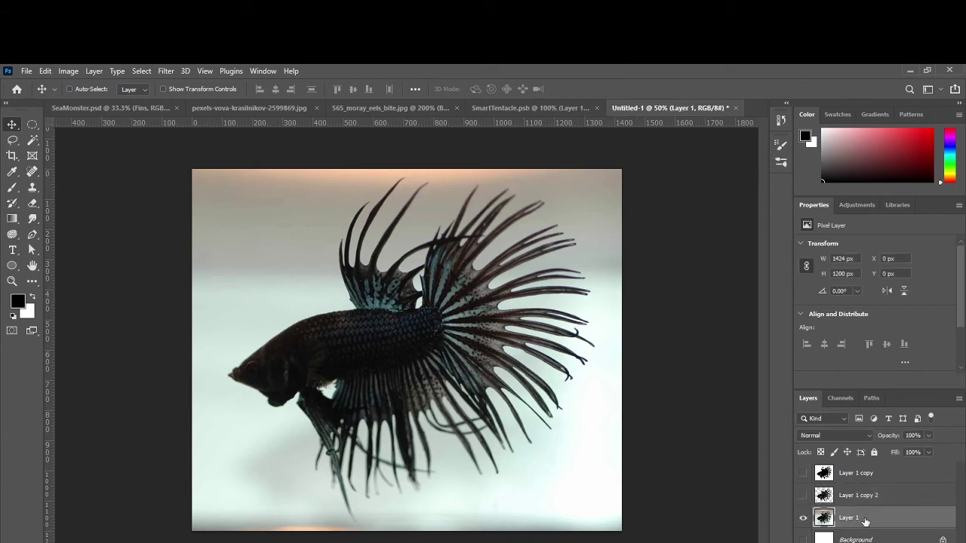
{"action": "key", "text": "ctrl+j"}
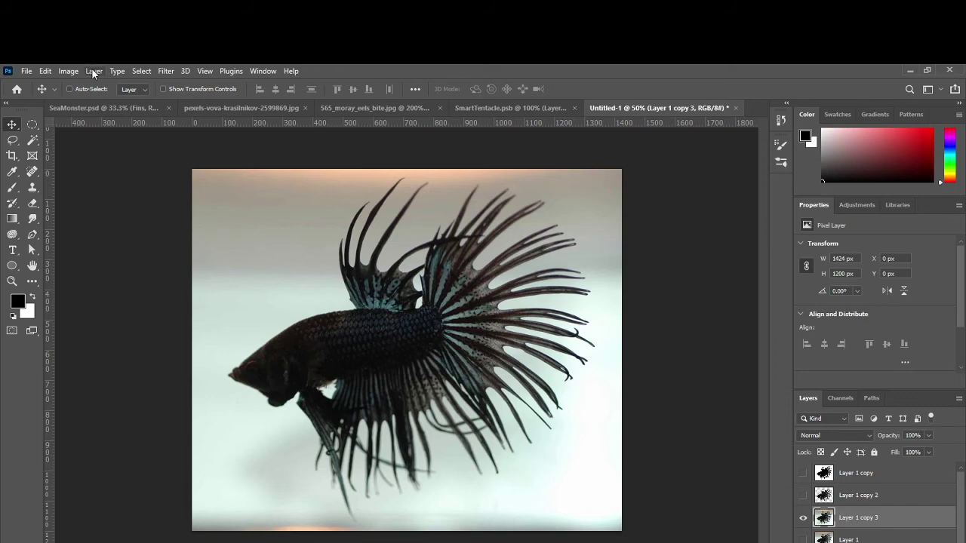
{"action": "key", "text": "ctrl"}
{"action": "key", "text": "ctrl"}
{"action": "left_click", "coordinate": [68, 71]}
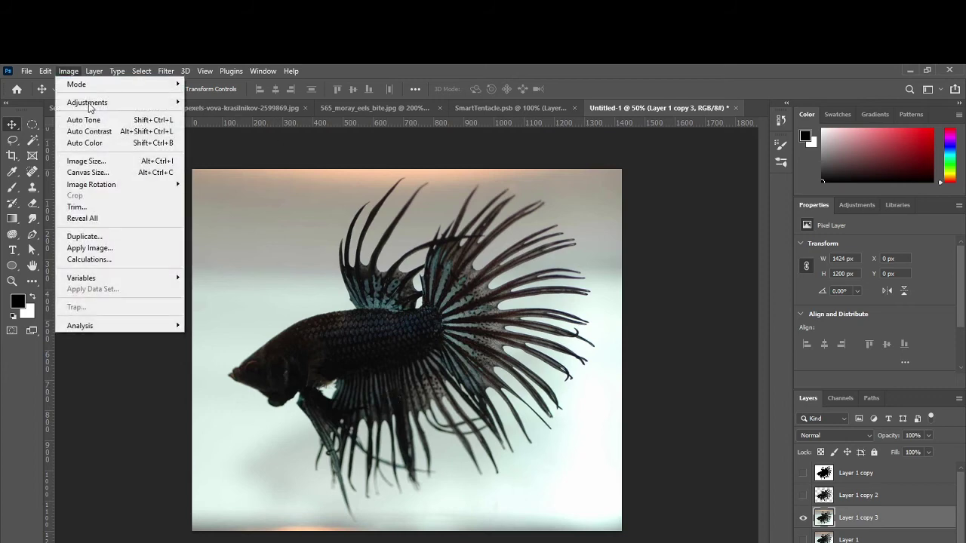
{"action": "mouse_move", "coordinate": [144, 102]}
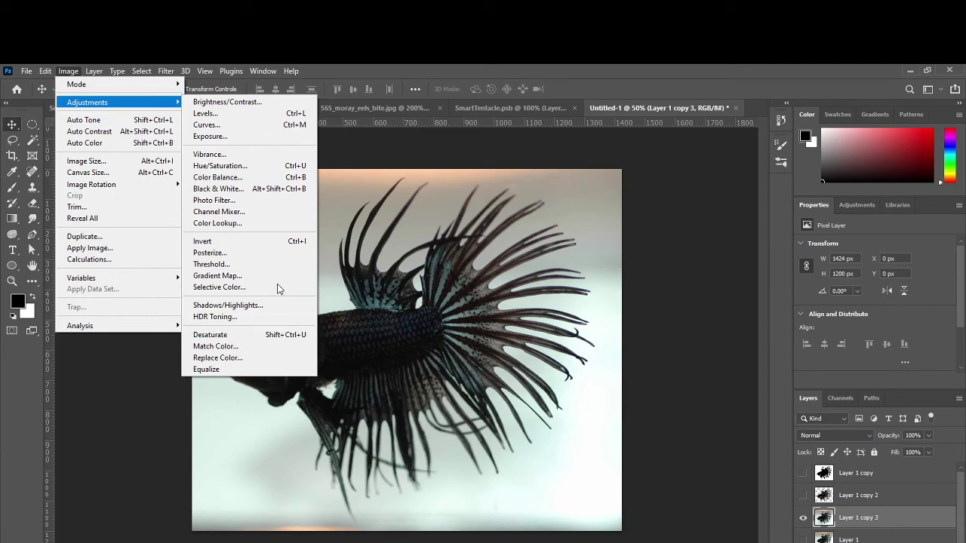
{"action": "left_click", "coordinate": [267, 171]}
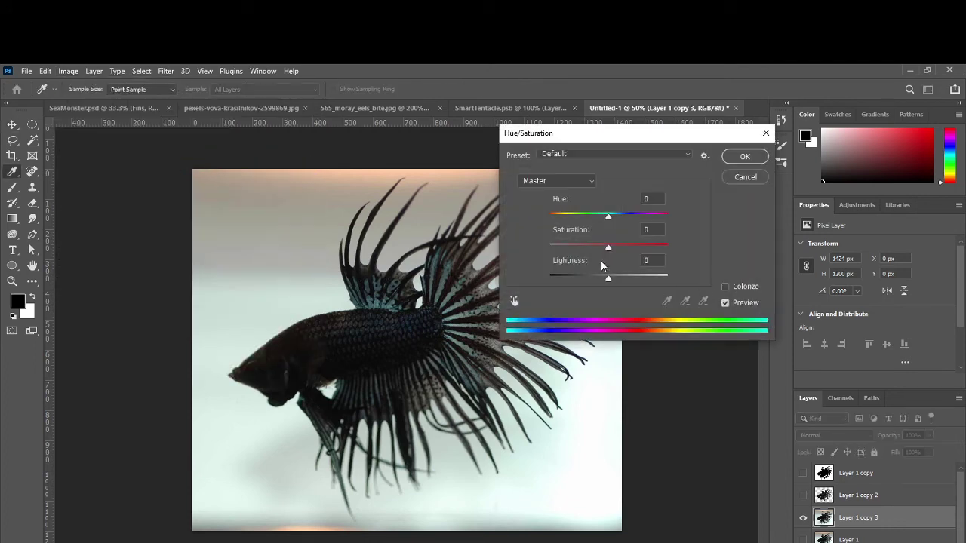
{"action": "left_click_drag", "start_coordinate": [609, 249], "coordinate": [412, 226]}
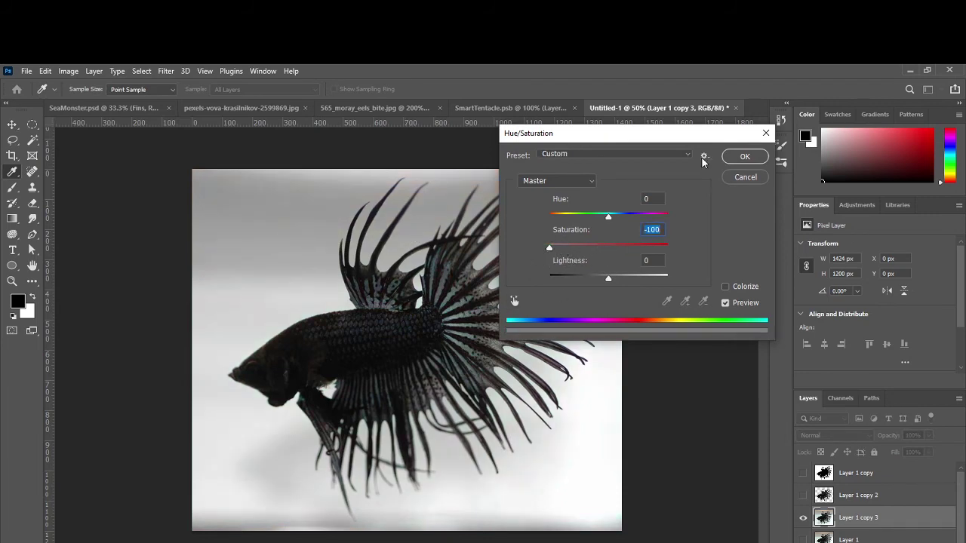
{"action": "left_click", "coordinate": [744, 157]}
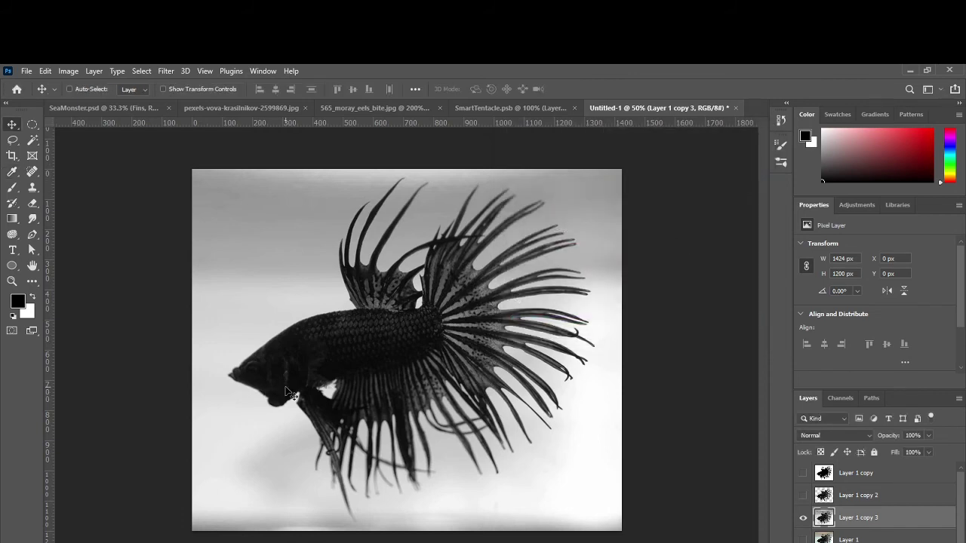
Step: Apply Levels 106 / 1.00 / 141 to turn the grey fish into a black silhouette on white
{"action": "left_click", "coordinate": [67, 72]}
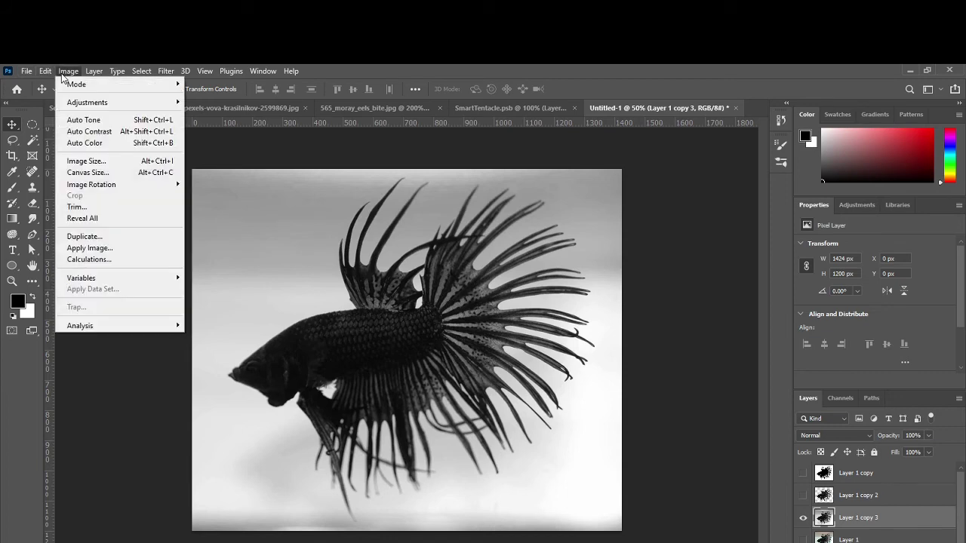
{"action": "mouse_move", "coordinate": [91, 105]}
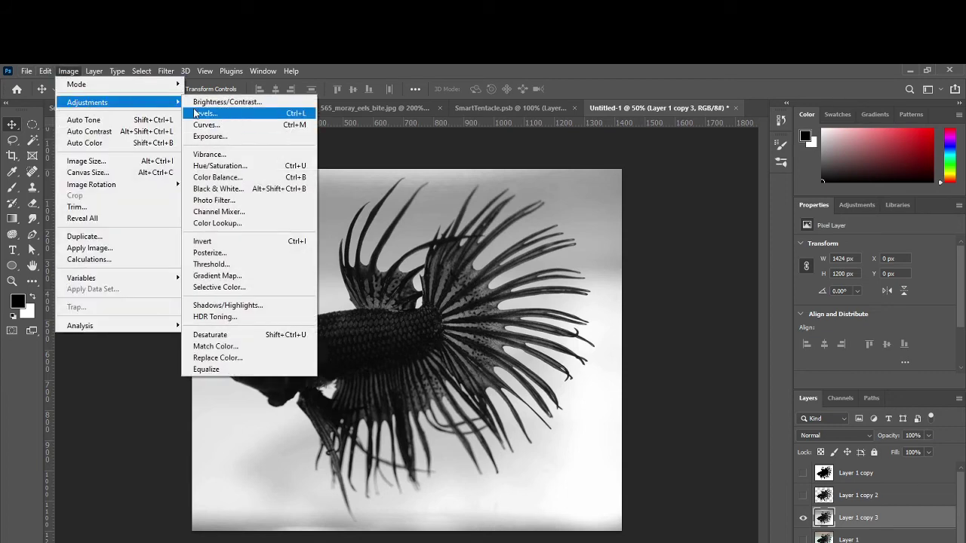
{"action": "left_click", "coordinate": [204, 113]}
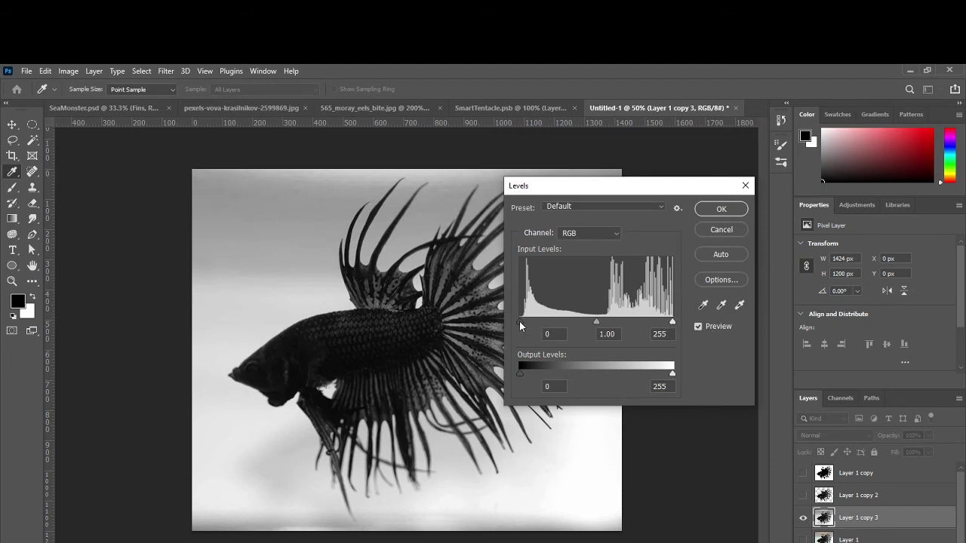
{"action": "left_click_drag", "start_coordinate": [520, 323], "coordinate": [556, 322]}
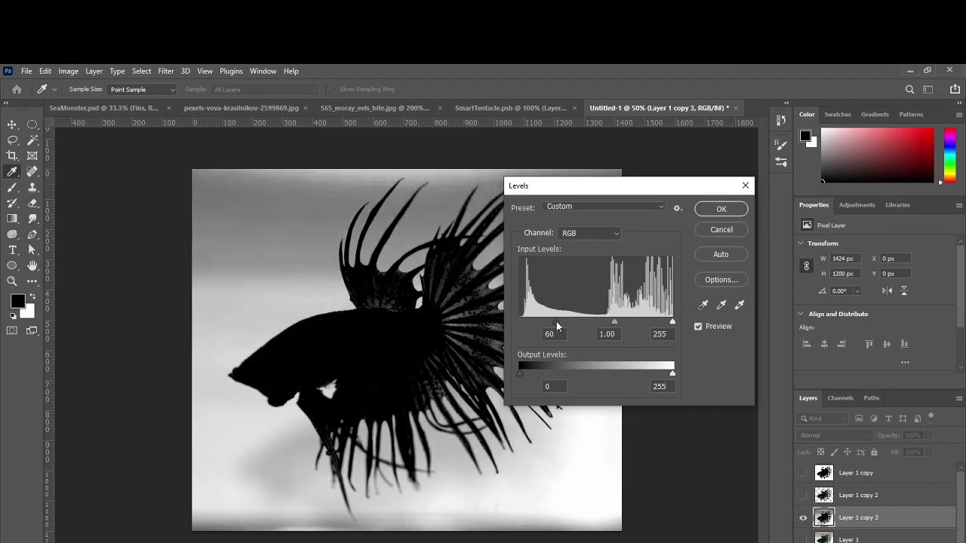
{"action": "left_click_drag", "start_coordinate": [673, 322], "coordinate": [620, 323]}
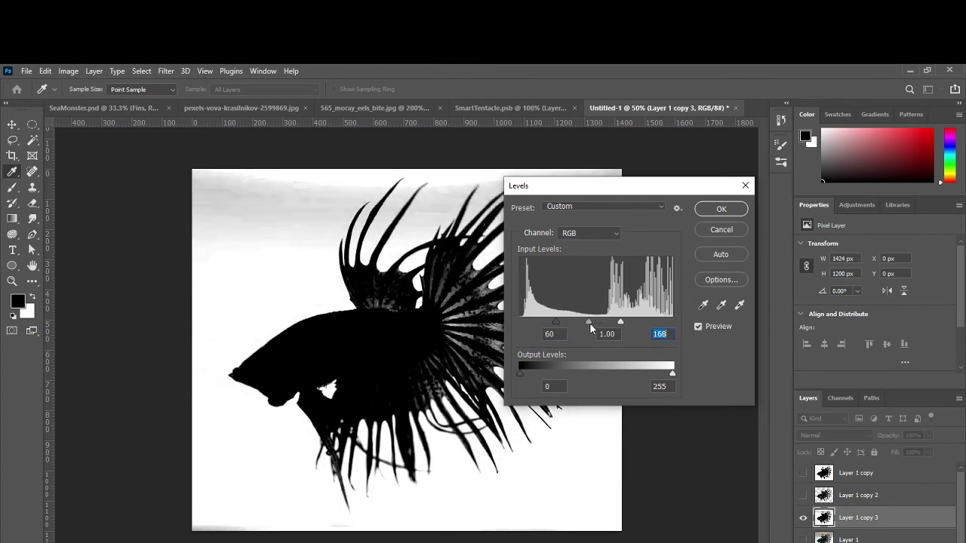
{"action": "left_click_drag", "start_coordinate": [559, 320], "coordinate": [591, 315]}
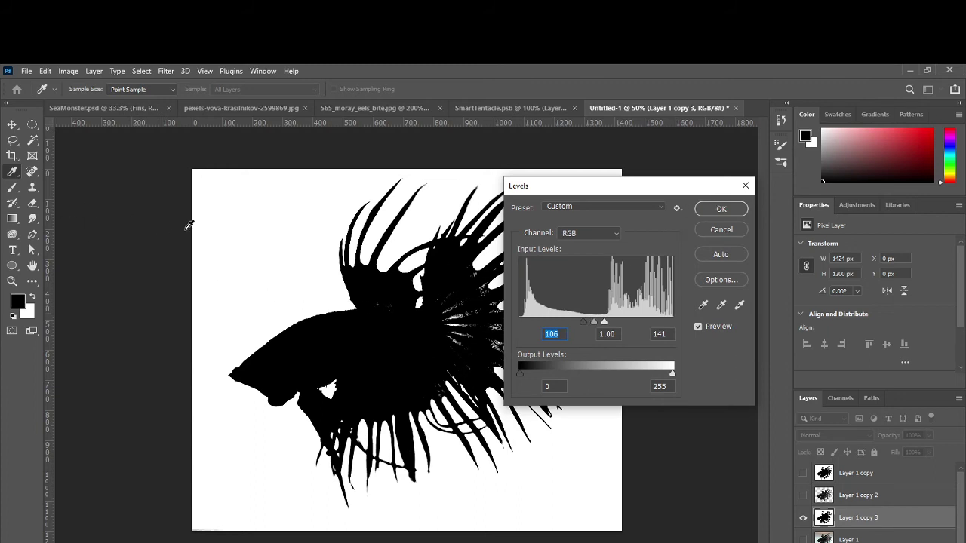
{"action": "left_click", "coordinate": [727, 211]}
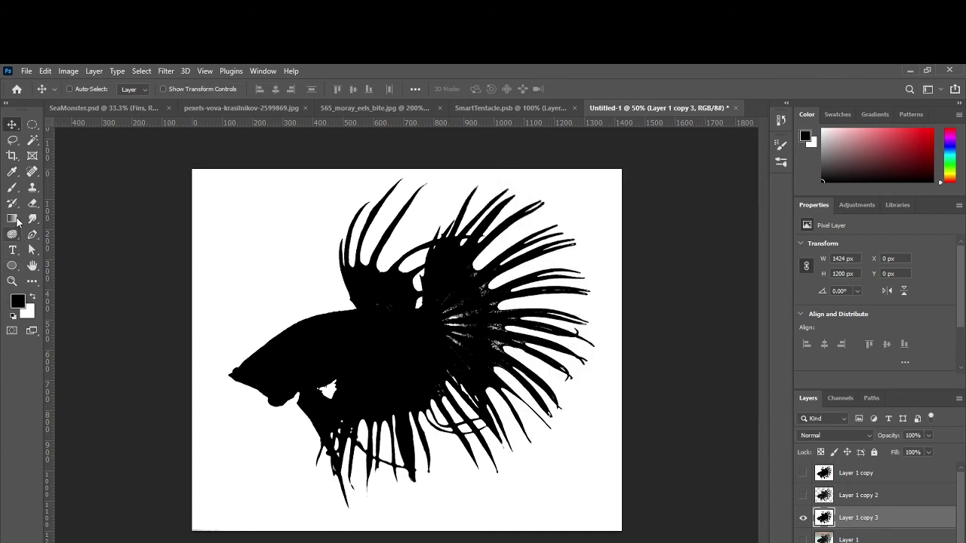
Step: Paint black at 42% brush opacity over the grey fin-base streaks, shrinking the brush to 70
{"action": "key", "text": "b"}
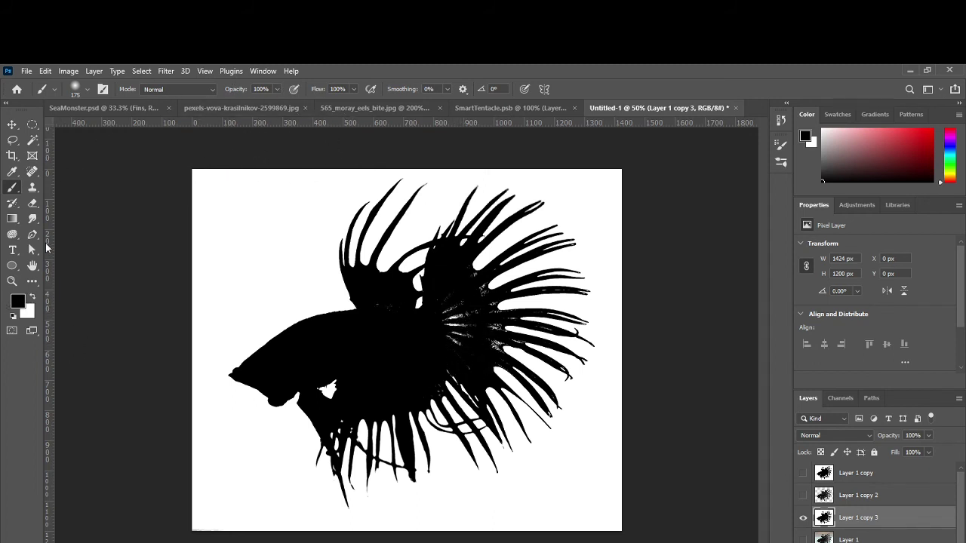
{"action": "left_click", "coordinate": [274, 90]}
{"action": "left_click_drag", "start_coordinate": [246, 101], "coordinate": [242, 101]}
{"action": "left_click", "coordinate": [452, 319]}
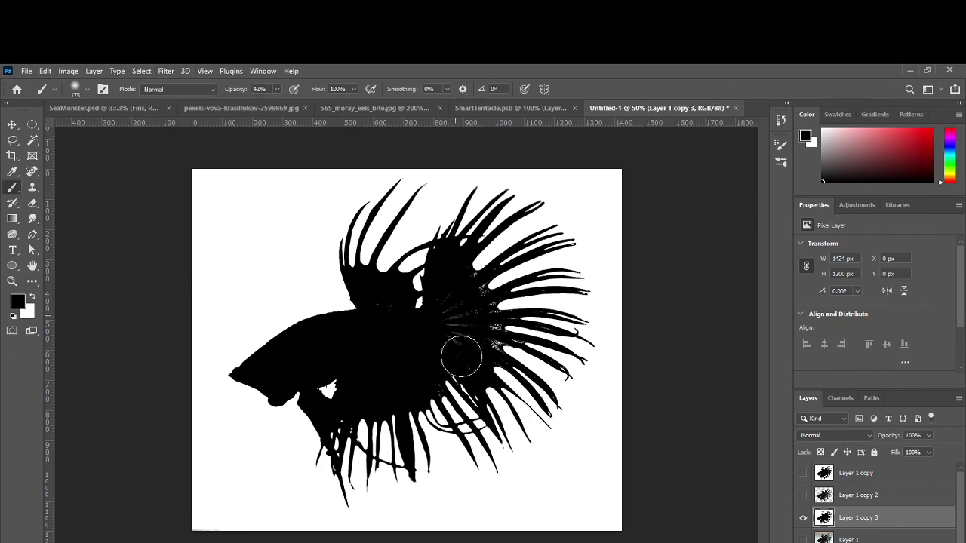
{"action": "left_click_drag", "start_coordinate": [461, 355], "coordinate": [452, 326]}
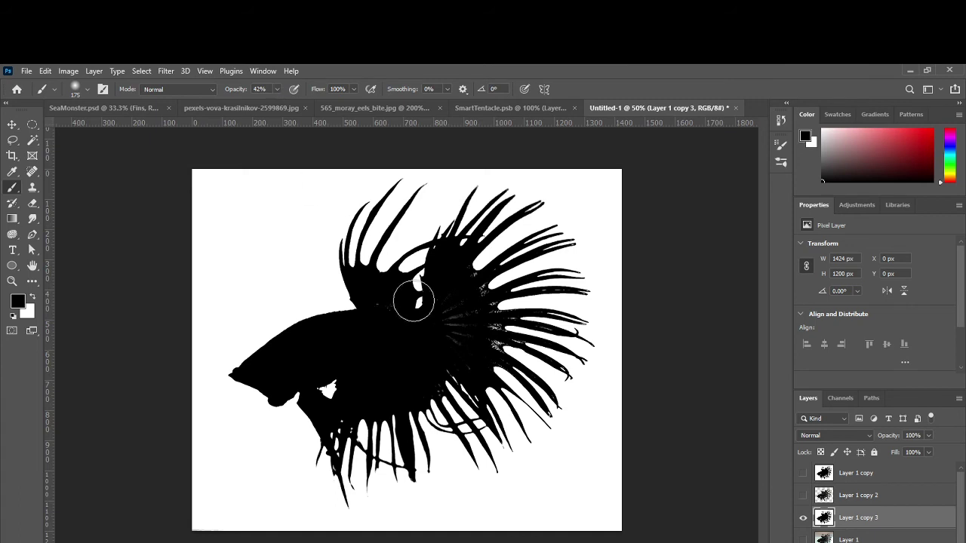
{"action": "key", "text": "bracketleft"}
{"action": "key", "text": "bracketleft"}
{"action": "key", "text": "bracketleft"}
{"action": "key", "text": "bracketleft"}
{"action": "key", "text": "bracketleft"}
{"action": "key", "text": "bracketleft"}
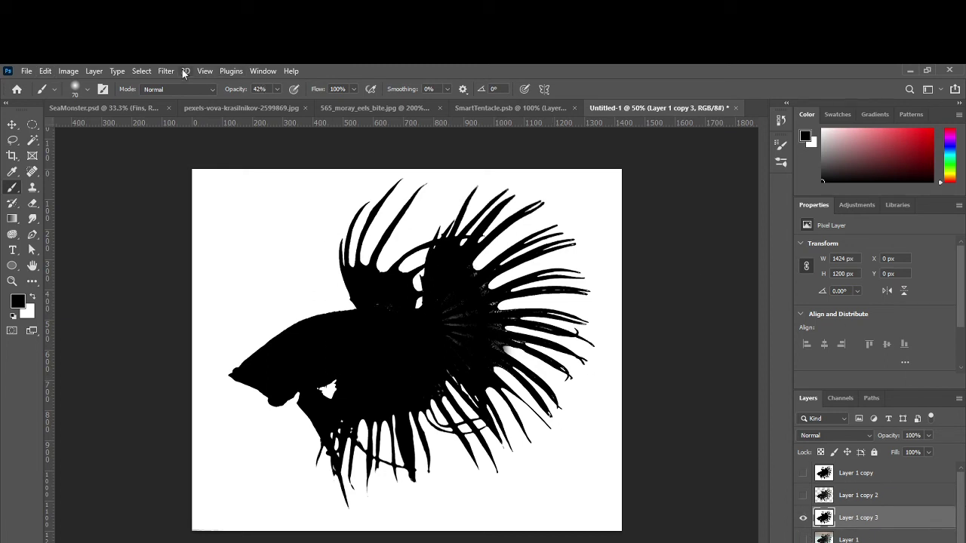
{"action": "left_click", "coordinate": [95, 71]}
{"action": "mouse_move", "coordinate": [149, 76]}
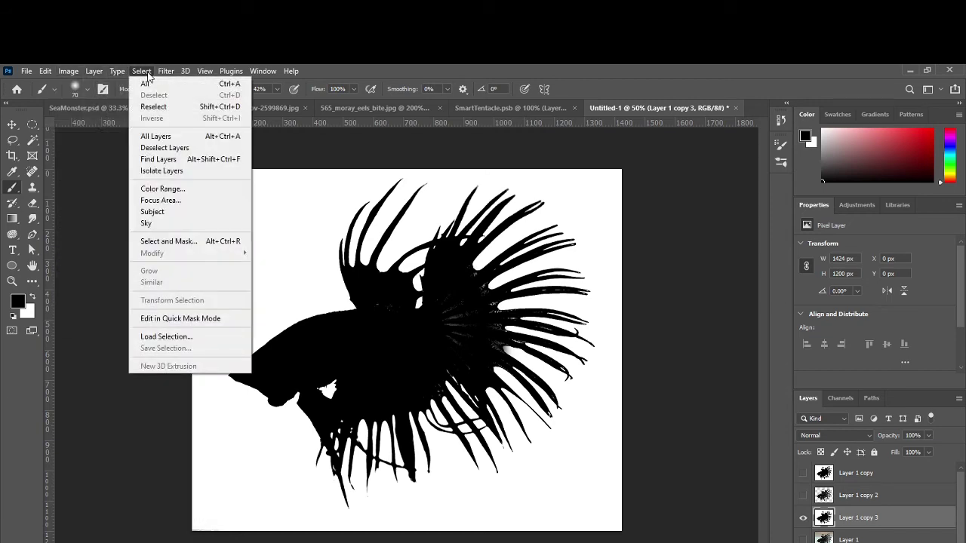
Step: Select the white background around the silhouette with Color Range
{"action": "left_click", "coordinate": [167, 189]}
{"action": "left_click", "coordinate": [279, 217]}
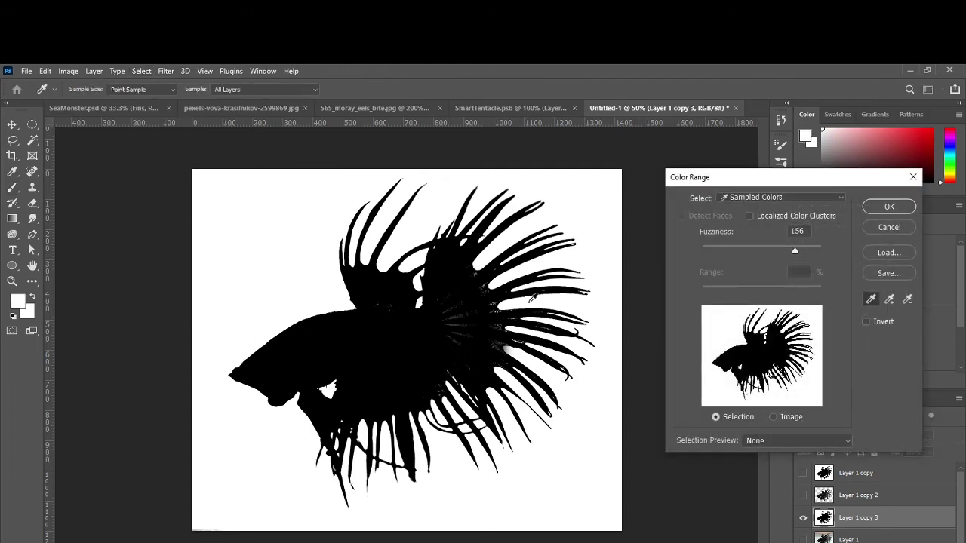
{"action": "left_click", "coordinate": [887, 207]}
{"action": "key", "text": "b"}
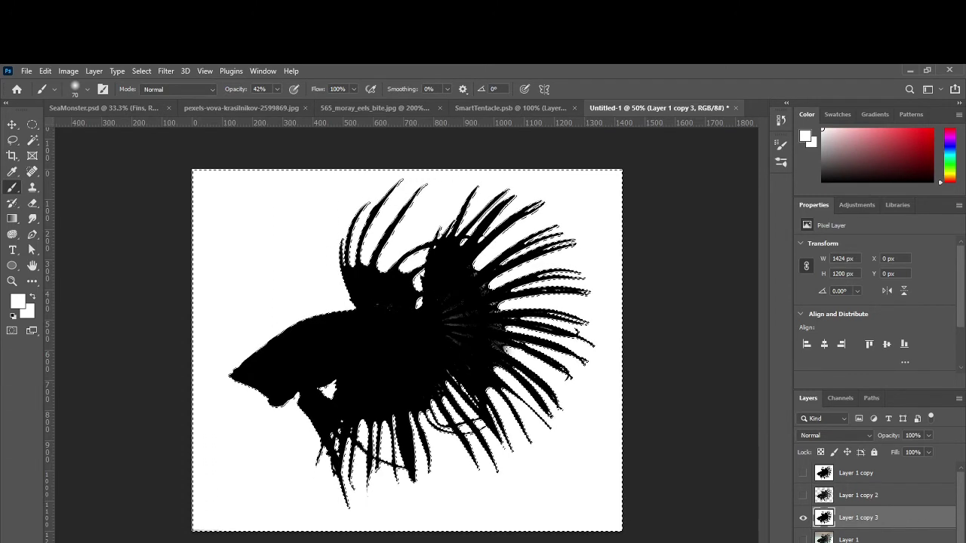
Step: Duplicate Layer 1, hide the silhouette copy, and delete the white background to transparency
{"action": "left_click", "coordinate": [900, 539]}
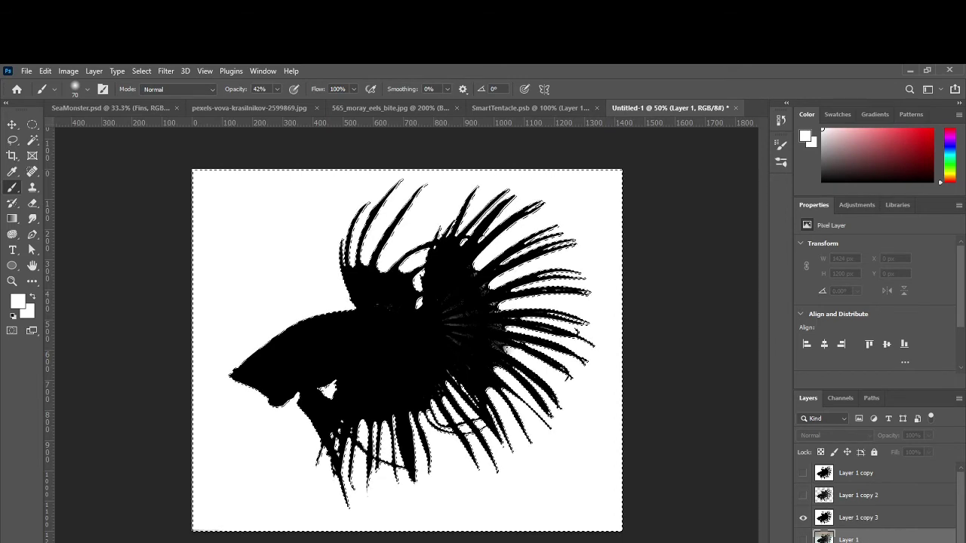
{"action": "key", "text": "ctrl+j"}
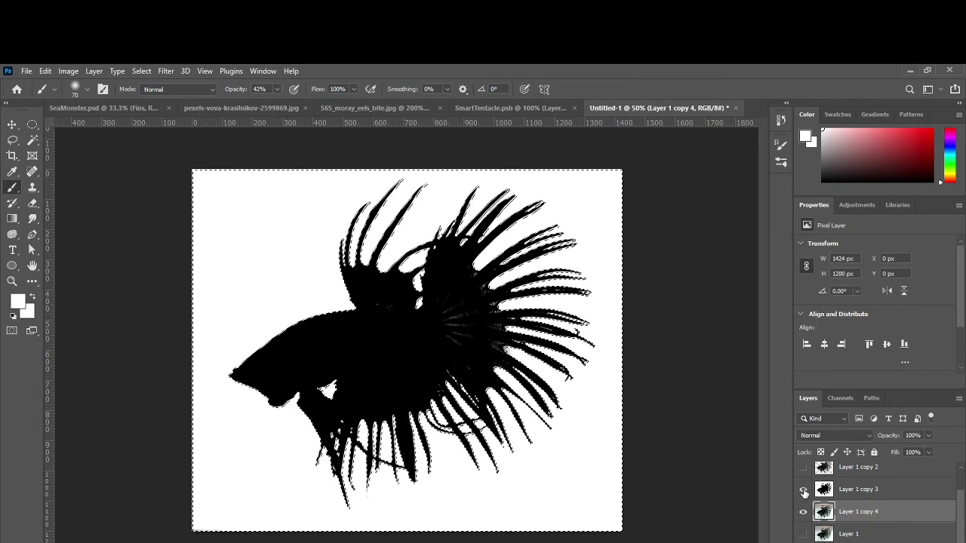
{"action": "left_click", "coordinate": [803, 491]}
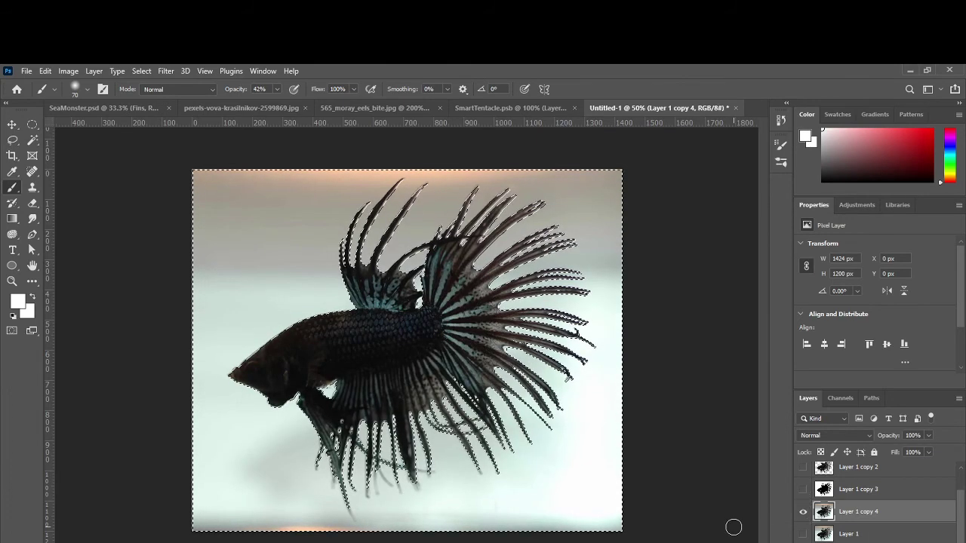
{"action": "key", "text": "Delete"}
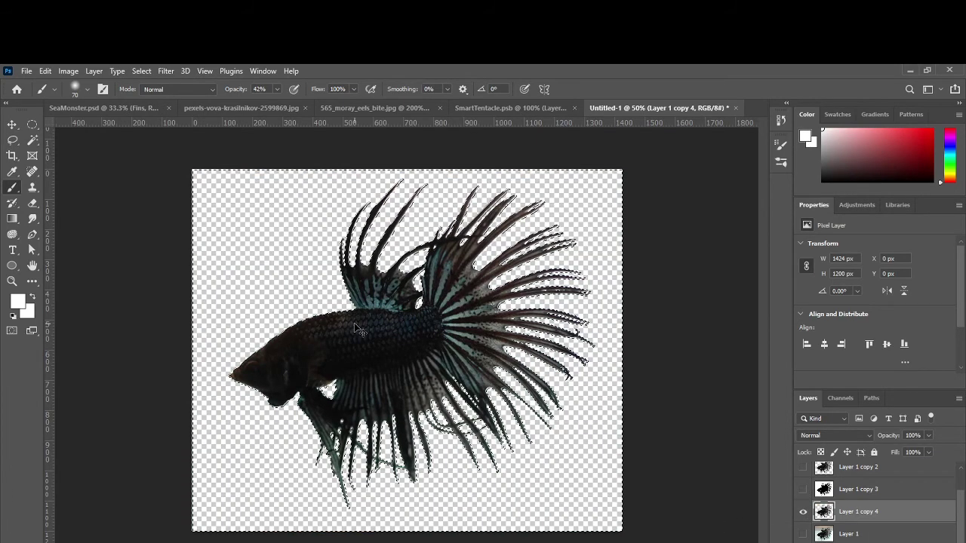
{"action": "key", "text": "ctrl+d"}
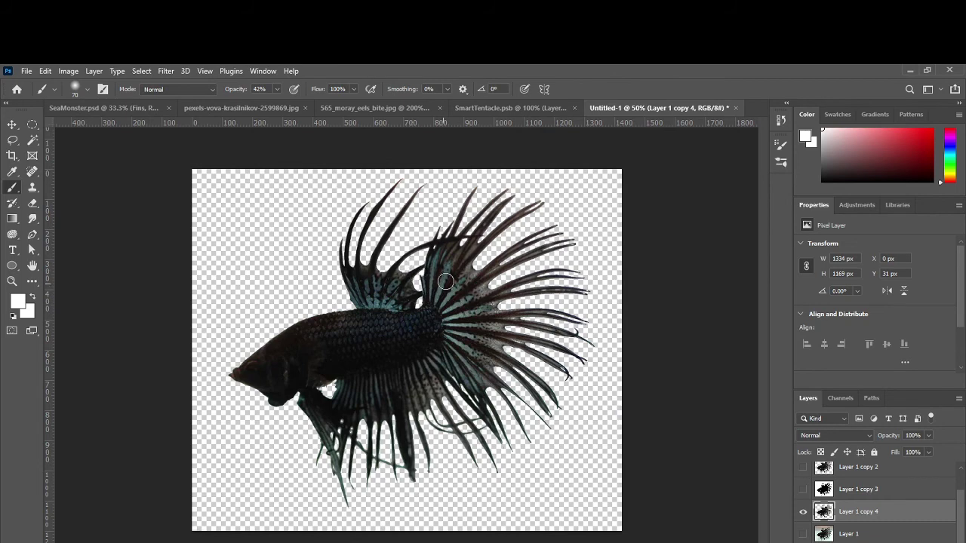
{"action": "left_click", "coordinate": [12, 125]}
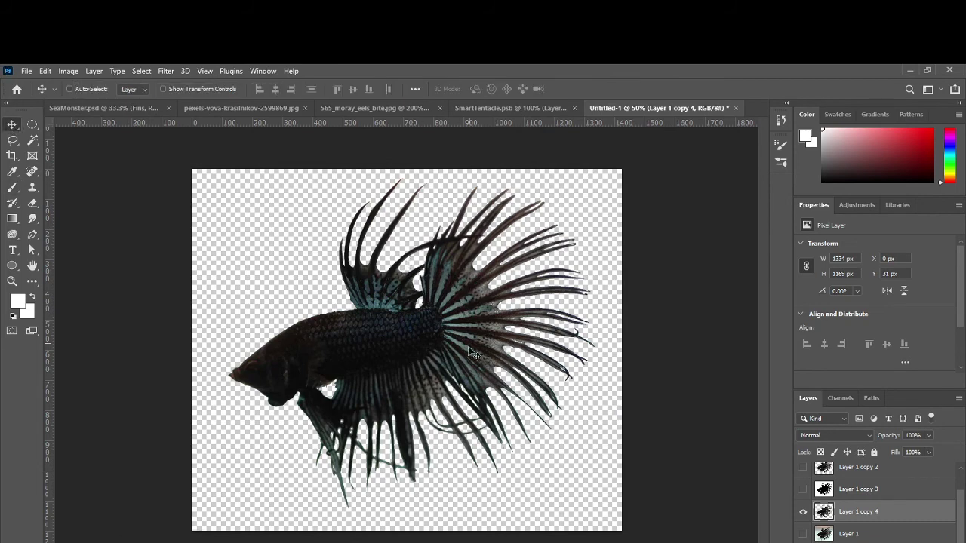
Step: Drag the cut-out fish into SeaMonster.psd above the ship's bow and add a layer mask
{"action": "left_click_drag", "start_coordinate": [460, 381], "coordinate": [121, 109]}
{"action": "left_click_drag", "start_coordinate": [259, 243], "coordinate": [233, 288]}
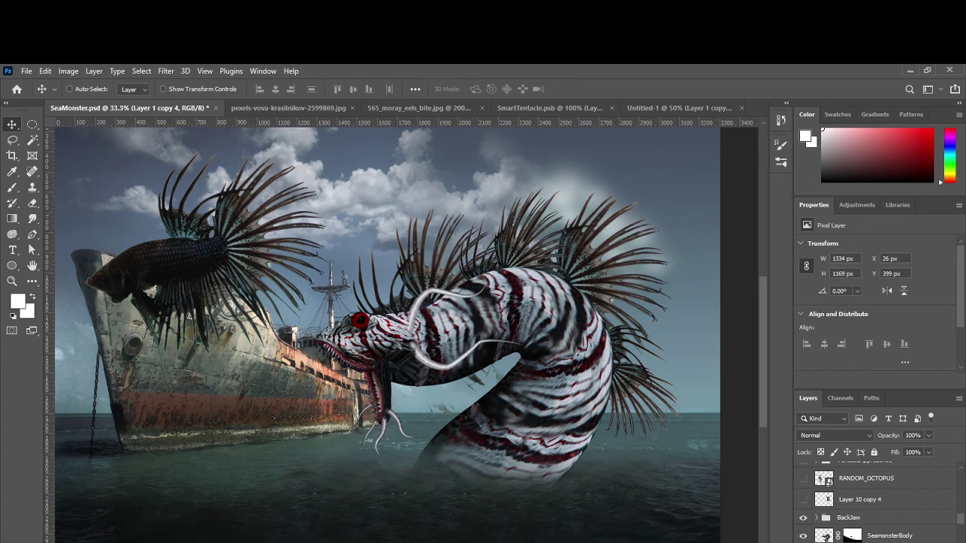
{"action": "key", "text": "ctrl+backslash"}
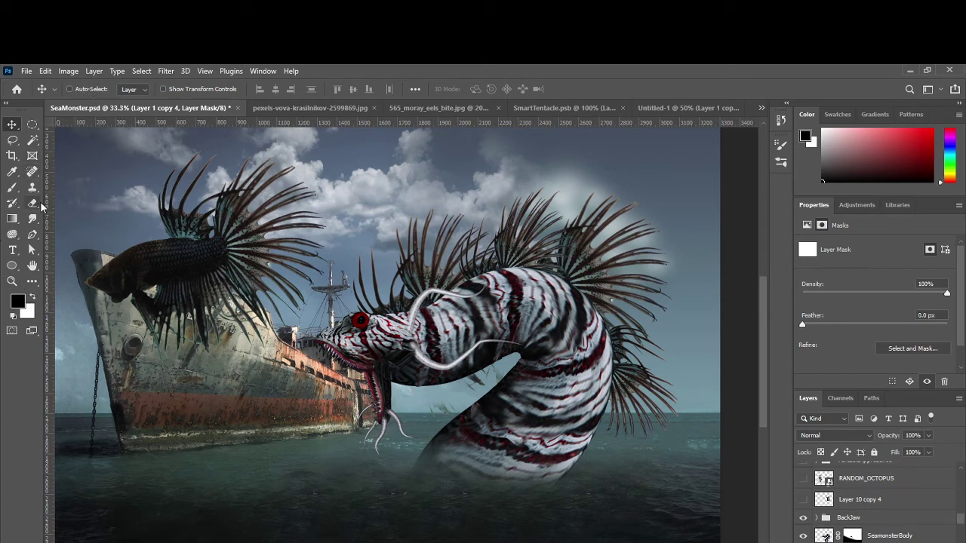
Step: Paint black on the fish mask at size 300 to uncover the ship's bow lettering
{"action": "key", "text": "b"}
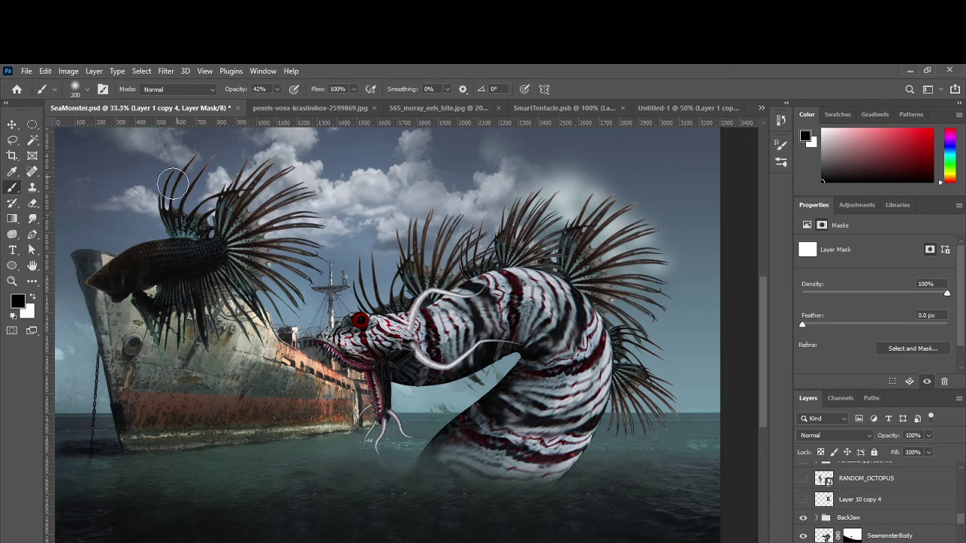
{"action": "key", "text": "bracketright"}
{"action": "key", "text": "bracketright"}
{"action": "key", "text": "bracketright"}
{"action": "key", "text": "bracketright"}
{"action": "key", "text": "bracketright"}
{"action": "key", "text": "bracketright"}
{"action": "mouse_move", "coordinate": [101, 278]}
{"action": "left_mouse_down"}
{"action": "mouse_move", "coordinate": [122, 309]}
{"action": "mouse_move", "coordinate": [113, 276]}
{"action": "mouse_move", "coordinate": [138, 262]}
{"action": "mouse_move", "coordinate": [130, 276]}
{"action": "mouse_move", "coordinate": [197, 302]}
{"action": "mouse_move", "coordinate": [164, 310]}
{"action": "mouse_move", "coordinate": [172, 356]}
{"action": "mouse_move", "coordinate": [169, 326]}
{"action": "mouse_move", "coordinate": [124, 258]}
{"action": "mouse_move", "coordinate": [166, 269]}
{"action": "mouse_move", "coordinate": [128, 268]}
{"action": "mouse_move", "coordinate": [194, 266]}
{"action": "mouse_move", "coordinate": [129, 261]}
{"action": "mouse_move", "coordinate": [155, 267]}
{"action": "mouse_move", "coordinate": [176, 249]}
{"action": "mouse_move", "coordinate": [205, 248]}
{"action": "mouse_move", "coordinate": [167, 252]}
{"action": "mouse_move", "coordinate": [226, 278]}
{"action": "left_mouse_up"}
{"action": "key", "text": "bracketleft"}
{"action": "key", "text": "bracketleft"}
{"action": "key", "text": "bracketleft"}
{"action": "key", "text": "bracketleft"}
{"action": "key", "text": "bracketleft"}
{"action": "key", "text": "bracketleft"}
{"action": "key", "text": "bracketleft"}
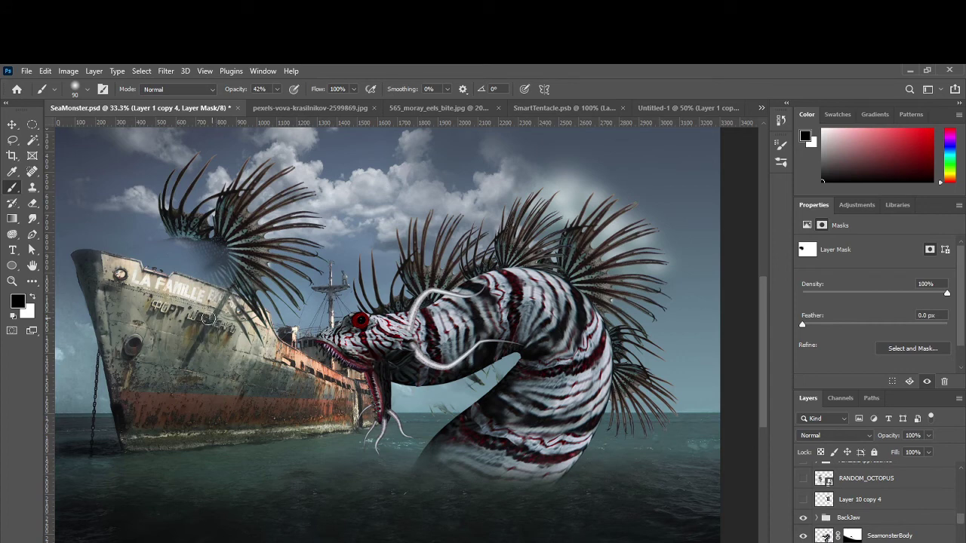
{"action": "key", "text": "bracketright"}
{"action": "key", "text": "bracketright"}
{"action": "key", "text": "bracketright"}
{"action": "key", "text": "bracketright"}
{"action": "key", "text": "bracketright"}
{"action": "key", "text": "bracketright"}
{"action": "key", "text": "bracketright"}
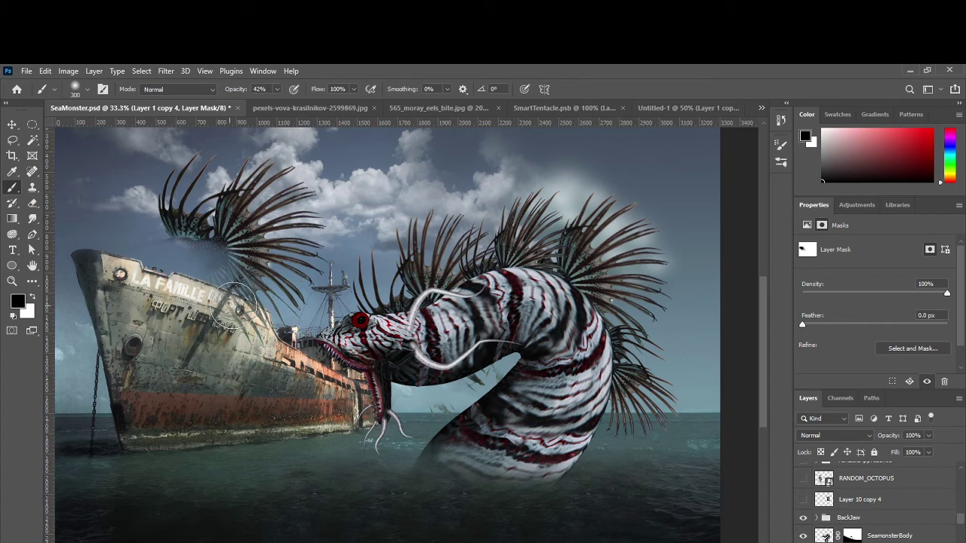
{"action": "mouse_move", "coordinate": [233, 306]}
{"action": "left_mouse_down"}
{"action": "mouse_move", "coordinate": [270, 303]}
{"action": "mouse_move", "coordinate": [305, 323]}
{"action": "mouse_move", "coordinate": [331, 317]}
{"action": "mouse_move", "coordinate": [252, 286]}
{"action": "mouse_move", "coordinate": [193, 286]}
{"action": "mouse_move", "coordinate": [203, 278]}
{"action": "mouse_move", "coordinate": [217, 290]}
{"action": "mouse_move", "coordinate": [260, 291]}
{"action": "mouse_move", "coordinate": [163, 264]}
{"action": "mouse_move", "coordinate": [289, 290]}
{"action": "mouse_move", "coordinate": [253, 300]}
{"action": "mouse_move", "coordinate": [215, 272]}
{"action": "mouse_move", "coordinate": [302, 289]}
{"action": "mouse_move", "coordinate": [222, 286]}
{"action": "left_mouse_up"}
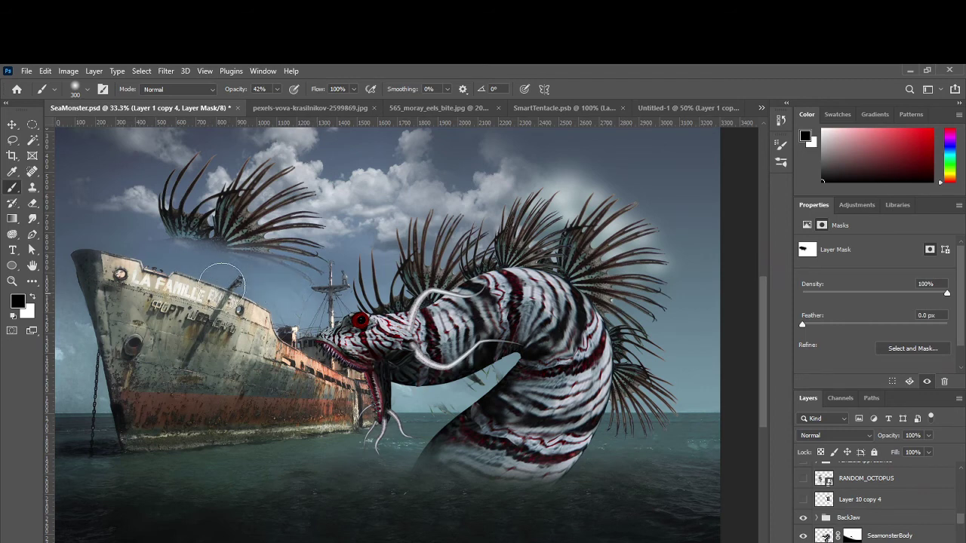
Step: Reposition the fin layer, trying the monster's right side before settling in the upper-left sky
{"action": "left_click", "coordinate": [12, 124]}
{"action": "left_click_drag", "start_coordinate": [225, 242], "coordinate": [600, 336]}
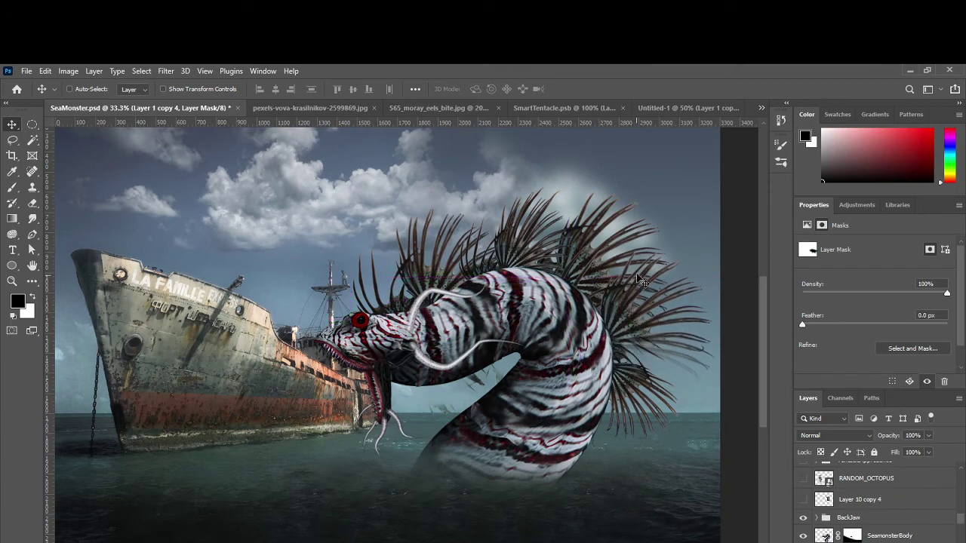
{"action": "left_click_drag", "start_coordinate": [579, 314], "coordinate": [218, 221]}
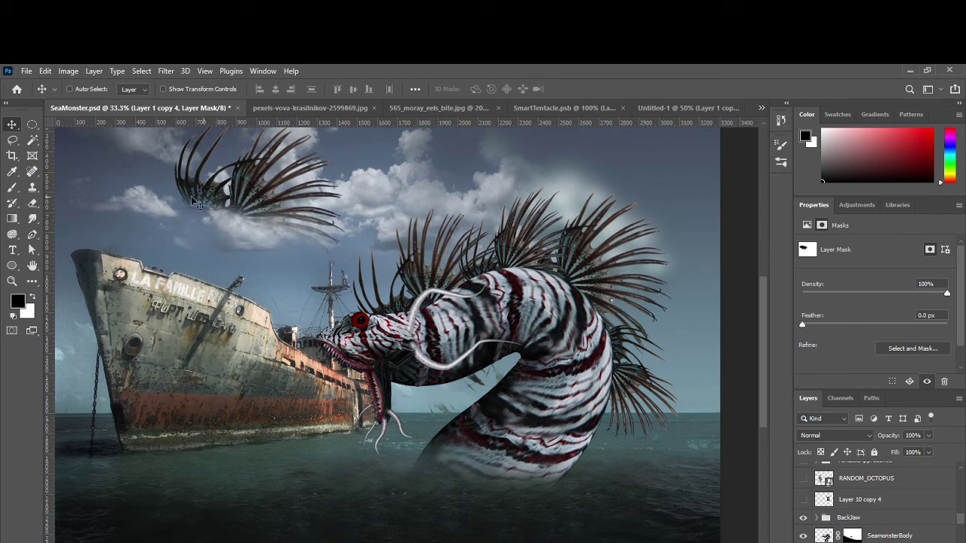
{"action": "left_click_drag", "start_coordinate": [191, 197], "coordinate": [155, 204]}
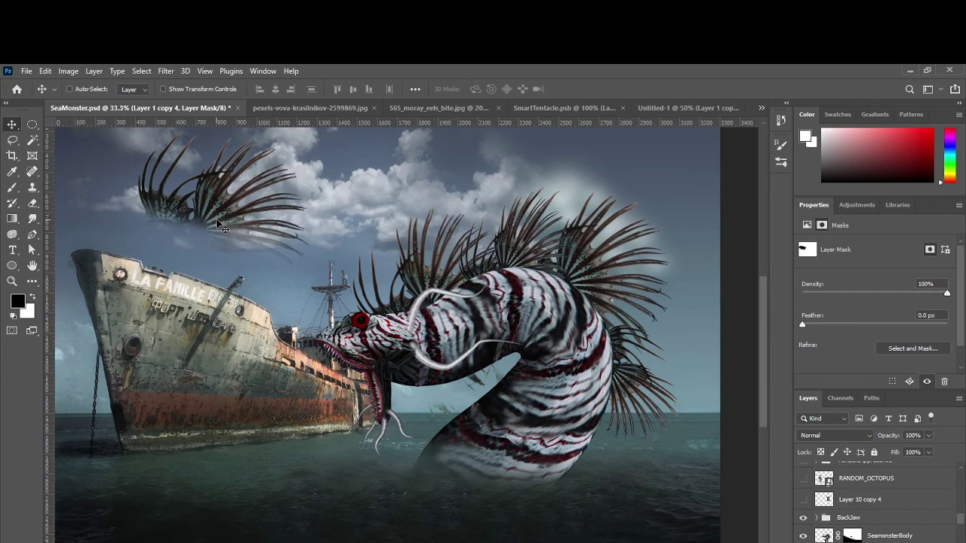
{"action": "key", "text": "ctrl+z"}
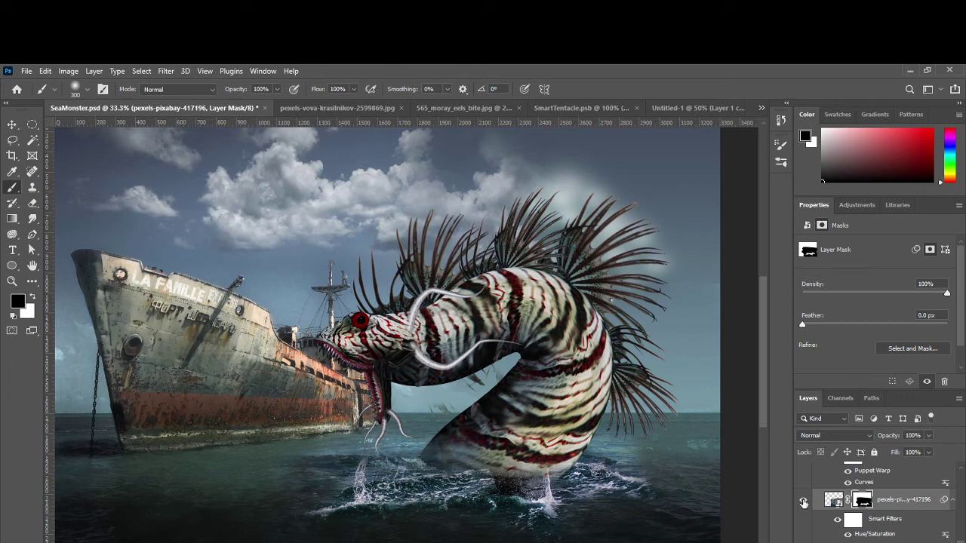
Step: Hide the pexels-pixabay-417196 and pexels-francesco-ungaro-464323 splash layers
{"action": "left_click", "coordinate": [804, 502]}
{"action": "scroll", "coordinate": [810, 528], "scroll_direction": "down", "scroll_amount": 2}
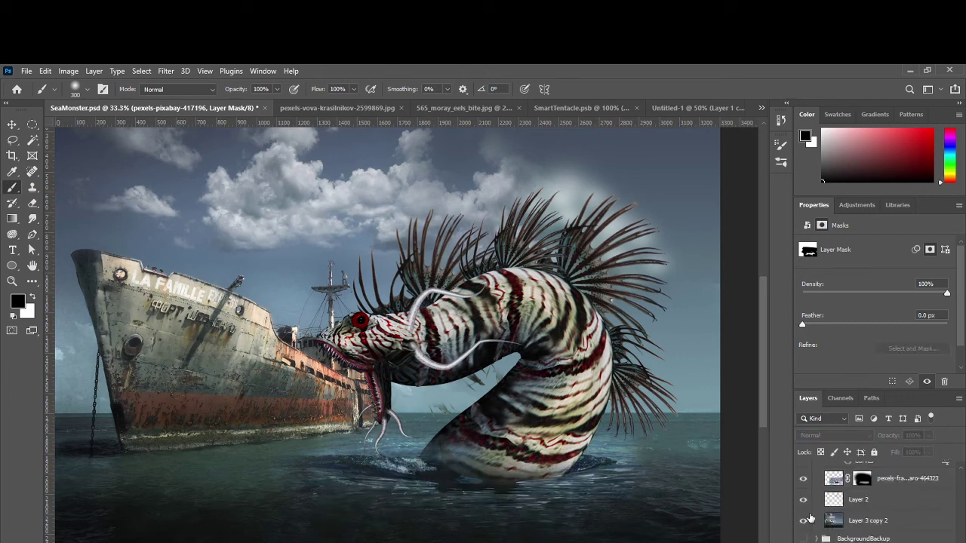
{"action": "left_click", "coordinate": [802, 481]}
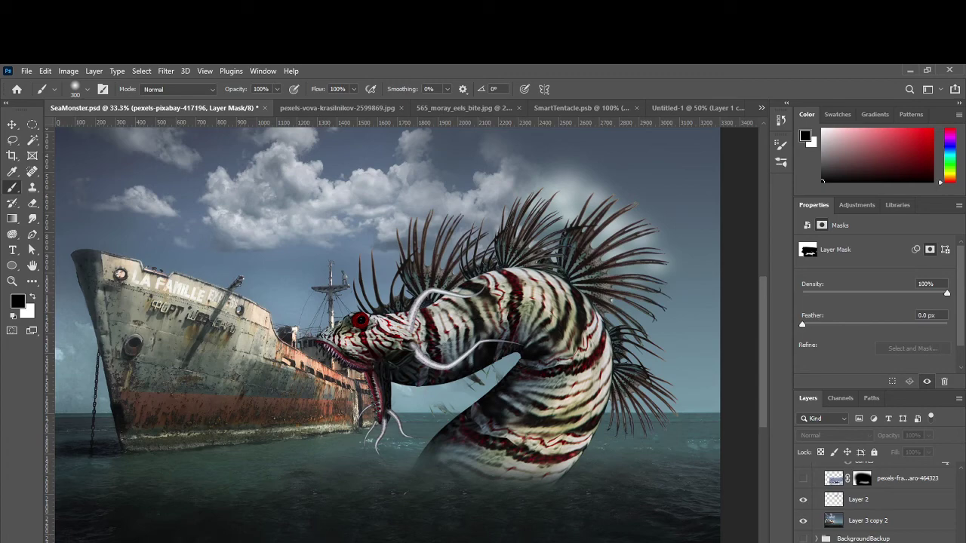
{"action": "key", "text": "alt+Tab"}
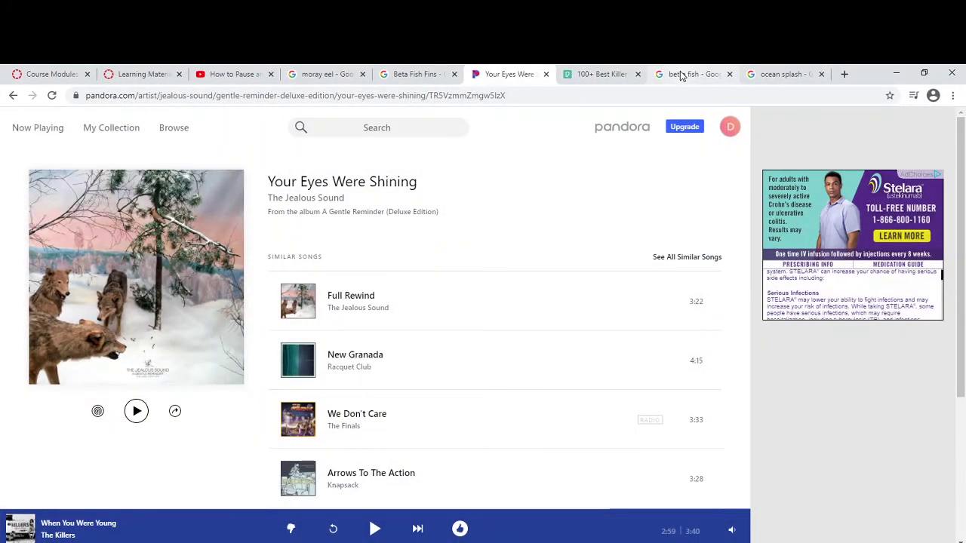
Step: Look through the browser tabs, settling on the Pexels killer whale results
{"action": "left_click", "coordinate": [682, 74]}
{"action": "left_click", "coordinate": [792, 76]}
{"action": "left_click", "coordinate": [592, 74]}
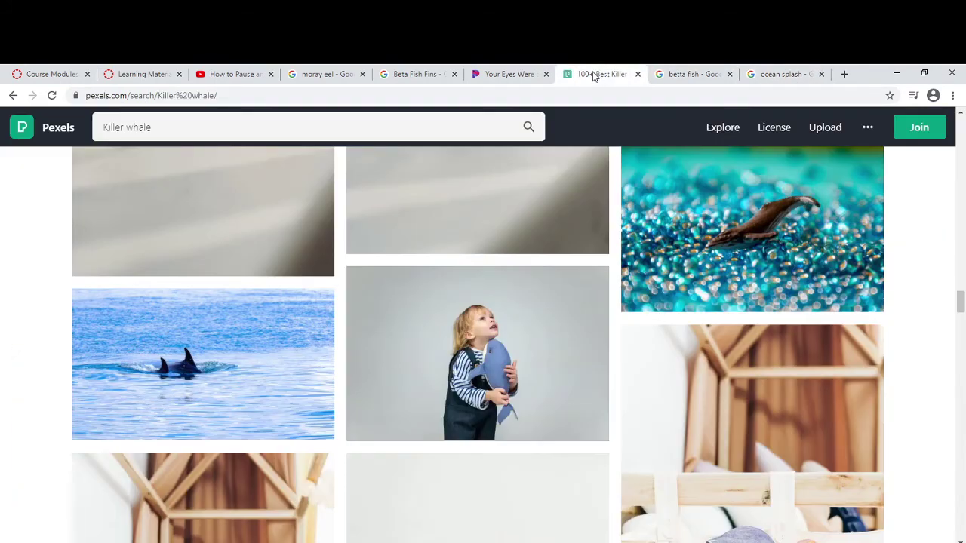
{"action": "left_click", "coordinate": [498, 74]}
{"action": "left_click", "coordinate": [597, 75]}
Step: Scroll through the killer whale photo results and return to the top of the page
{"action": "scroll", "coordinate": [597, 345], "scroll_direction": "up", "scroll_amount": 4}
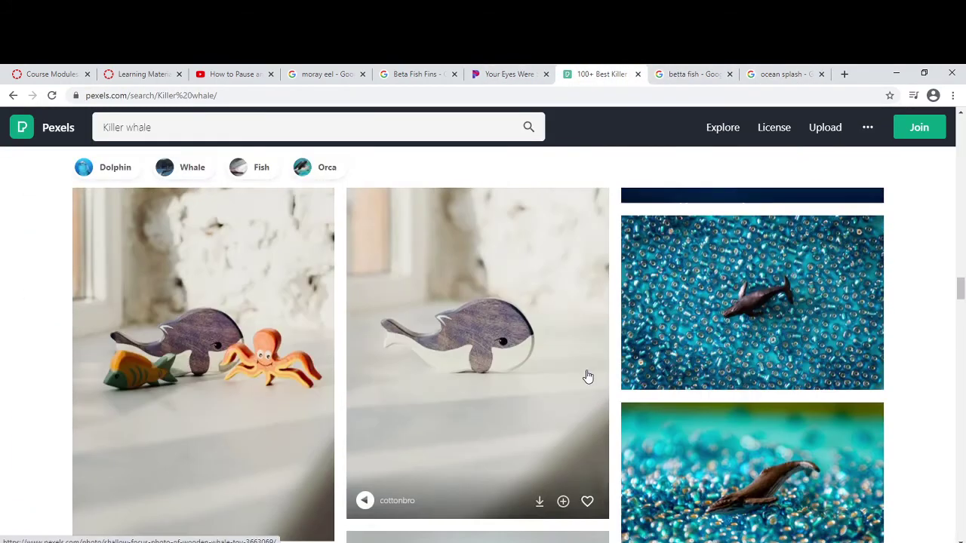
{"action": "scroll", "coordinate": [584, 378], "scroll_direction": "down", "scroll_amount": 2}
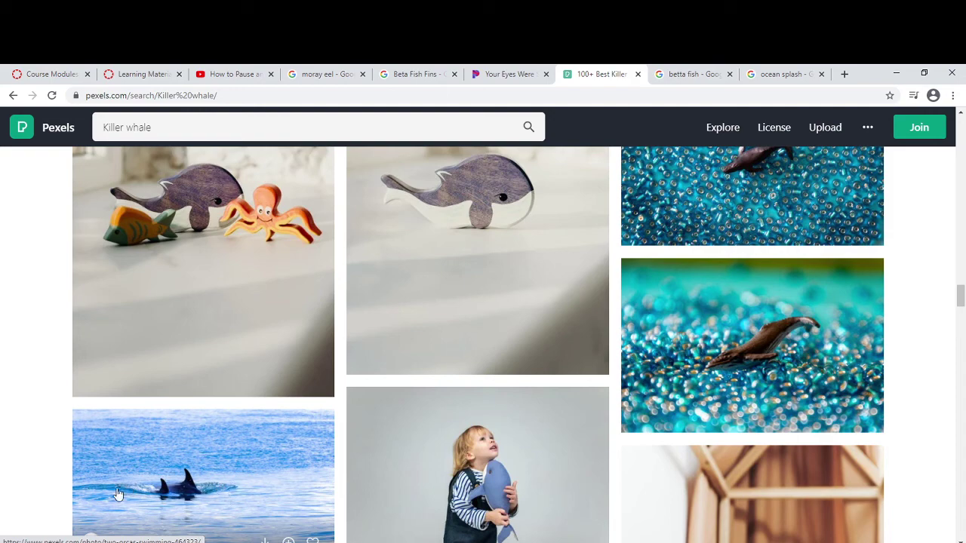
{"action": "scroll", "coordinate": [179, 491], "scroll_direction": "up", "scroll_amount": 15}
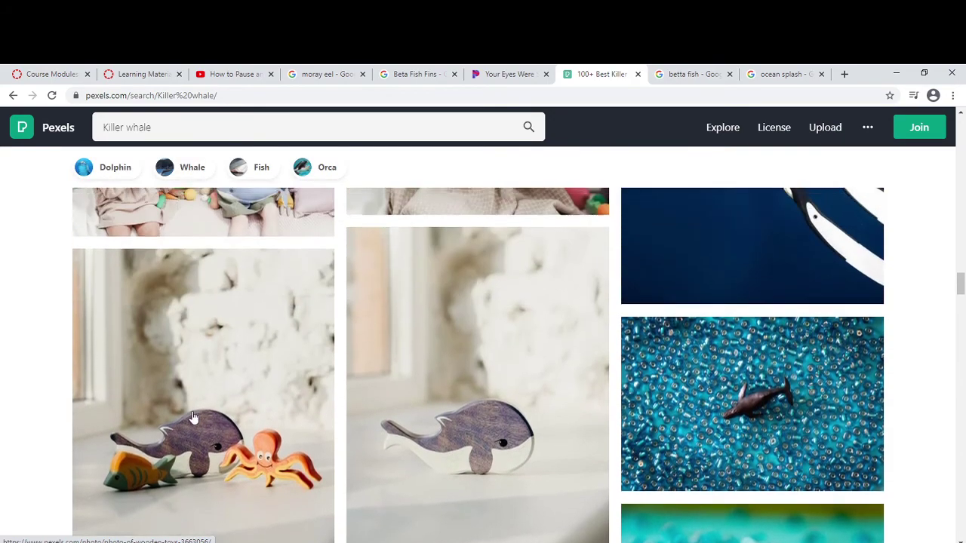
{"action": "scroll", "coordinate": [210, 414], "scroll_direction": "down", "scroll_amount": 3}
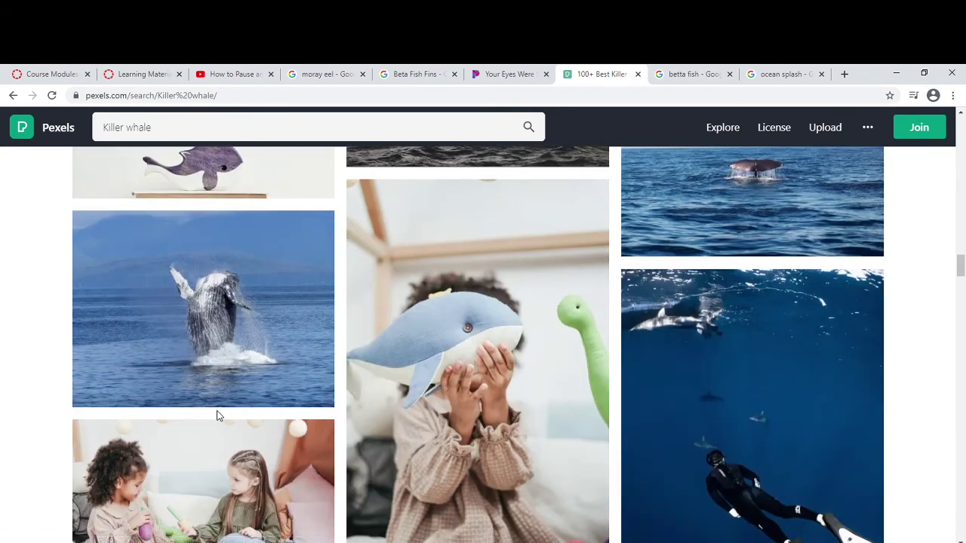
{"action": "scroll", "coordinate": [219, 423], "scroll_direction": "up", "scroll_amount": 8}
{"action": "scroll", "coordinate": [230, 435], "scroll_direction": "down", "scroll_amount": 10}
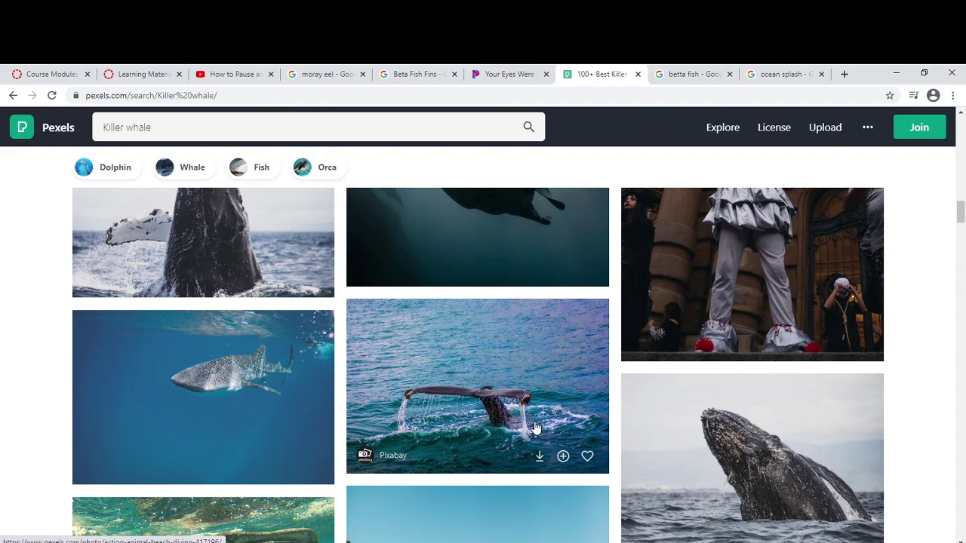
{"action": "scroll", "coordinate": [539, 433], "scroll_direction": "up", "scroll_amount": 4}
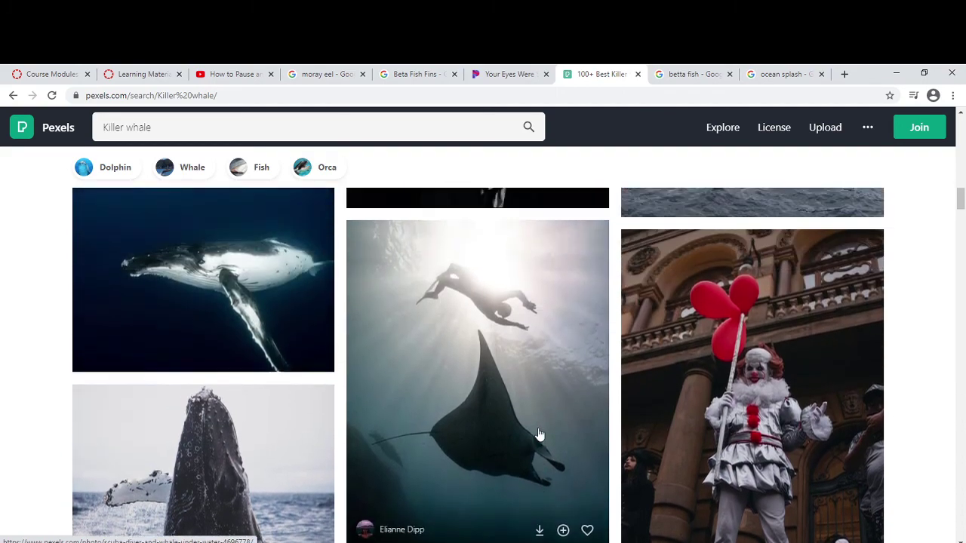
{"action": "scroll", "coordinate": [453, 436], "scroll_direction": "down", "scroll_amount": 2}
{"action": "scroll", "coordinate": [340, 415], "scroll_direction": "up", "scroll_amount": 5}
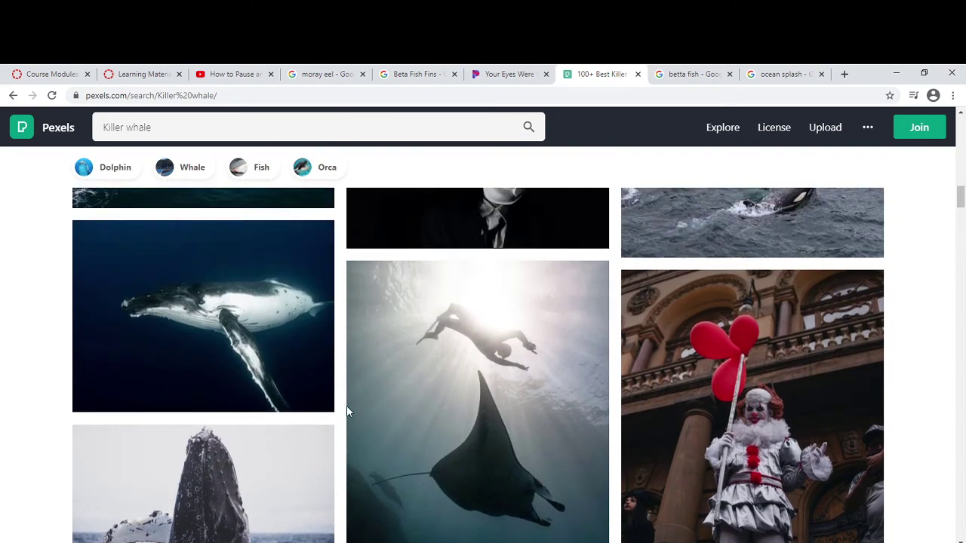
{"action": "scroll", "coordinate": [390, 427], "scroll_direction": "up", "scroll_amount": 10}
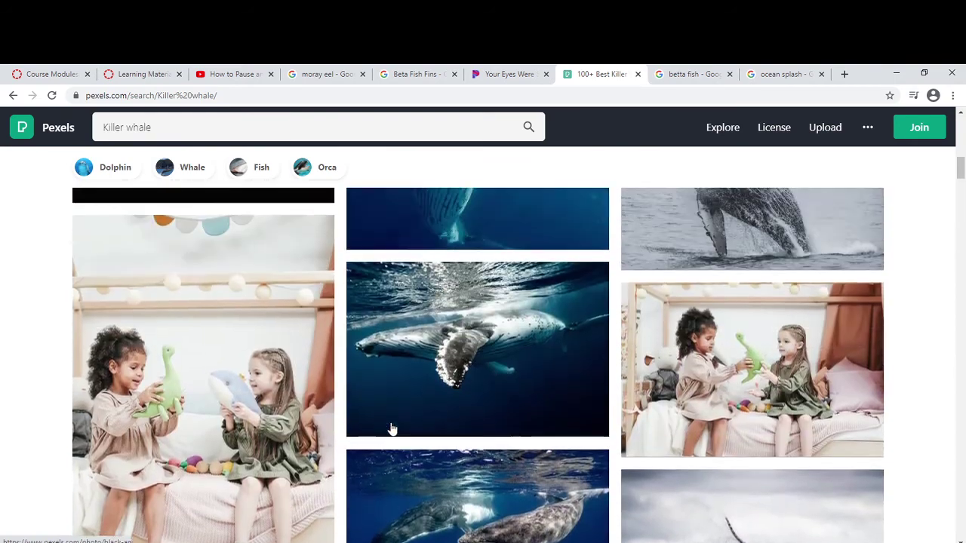
{"action": "scroll", "coordinate": [398, 431], "scroll_direction": "up", "scroll_amount": 10}
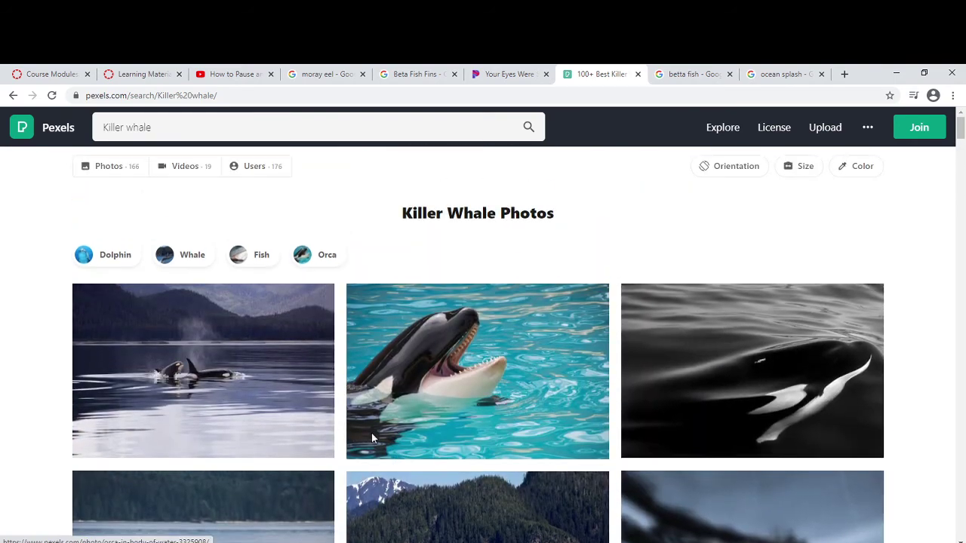
Step: Browse the downloaded whale-tail and octopus reference photos, then minimize Photos and File Explorer
{"action": "left_click", "coordinate": [896, 72]}
{"action": "key", "text": "alt+Tab"}
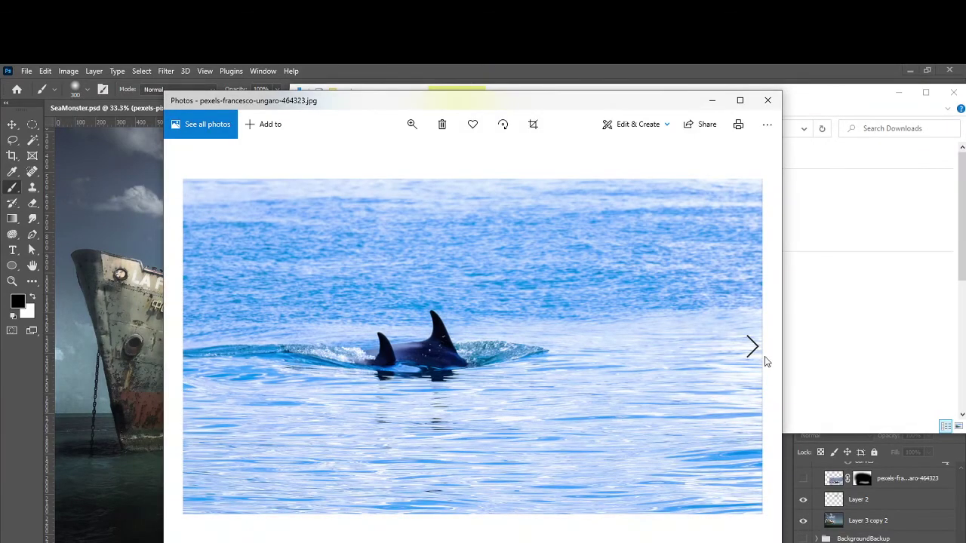
{"action": "left_click", "coordinate": [751, 347]}
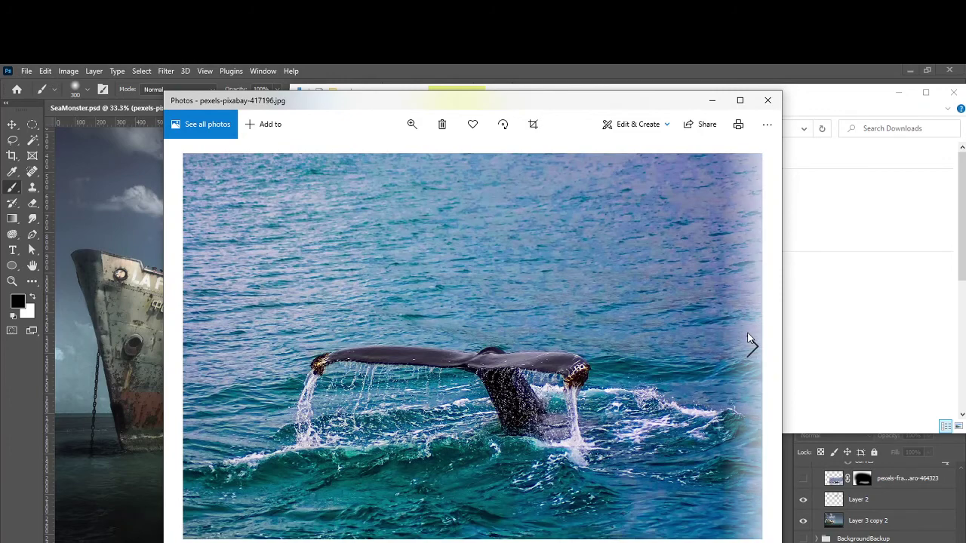
{"action": "left_click", "coordinate": [750, 346]}
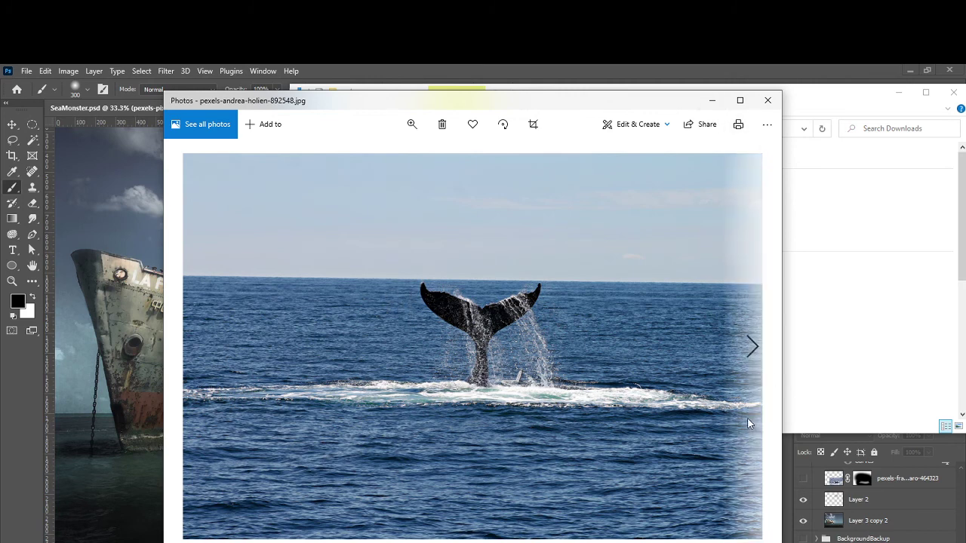
{"action": "left_click", "coordinate": [752, 357]}
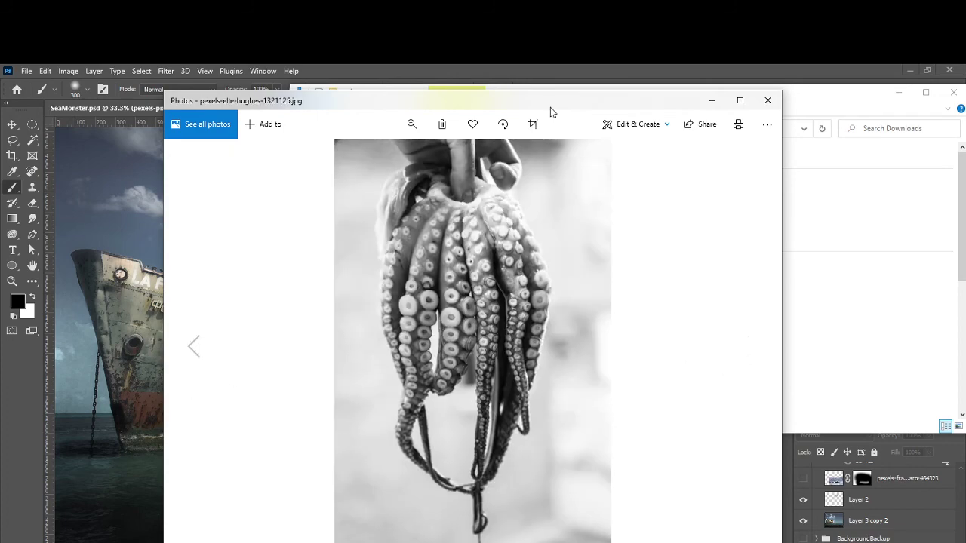
{"action": "left_click", "coordinate": [711, 100]}
{"action": "left_click", "coordinate": [898, 93]}
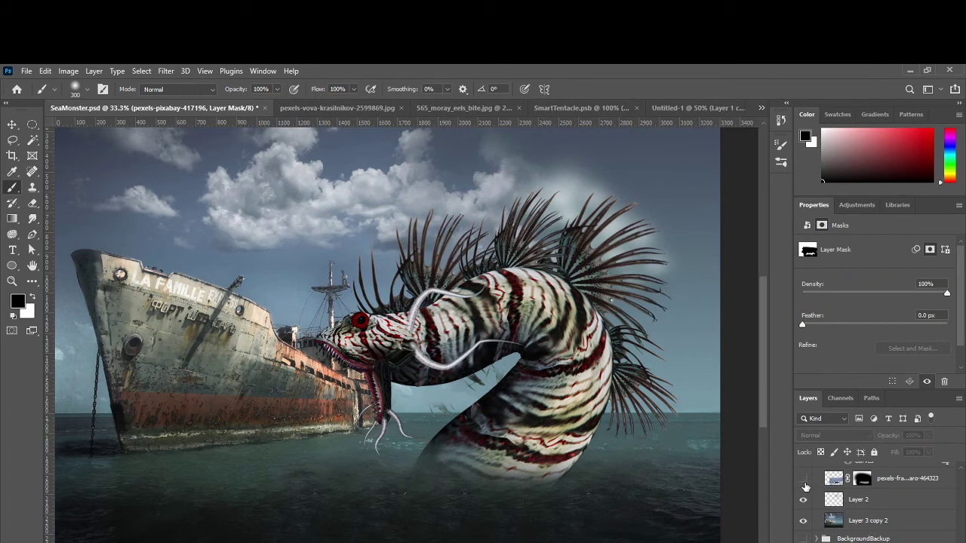
Step: Toggle the pexels-pixabay-417196 splash layer off and on to compare, leaving it visible
{"action": "scroll", "coordinate": [807, 498], "scroll_direction": "up", "scroll_amount": 3}
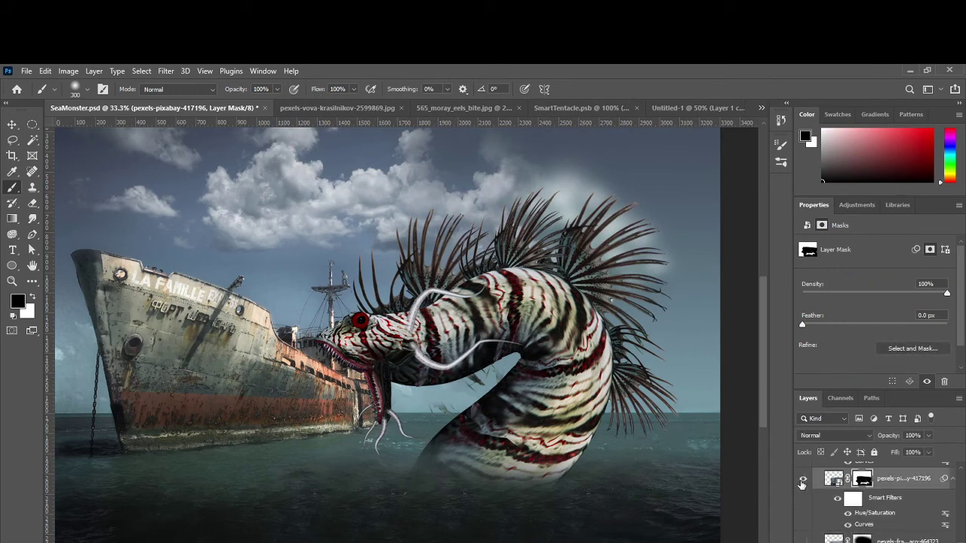
{"action": "left_click", "coordinate": [803, 479]}
{"action": "left_click", "coordinate": [804, 479]}
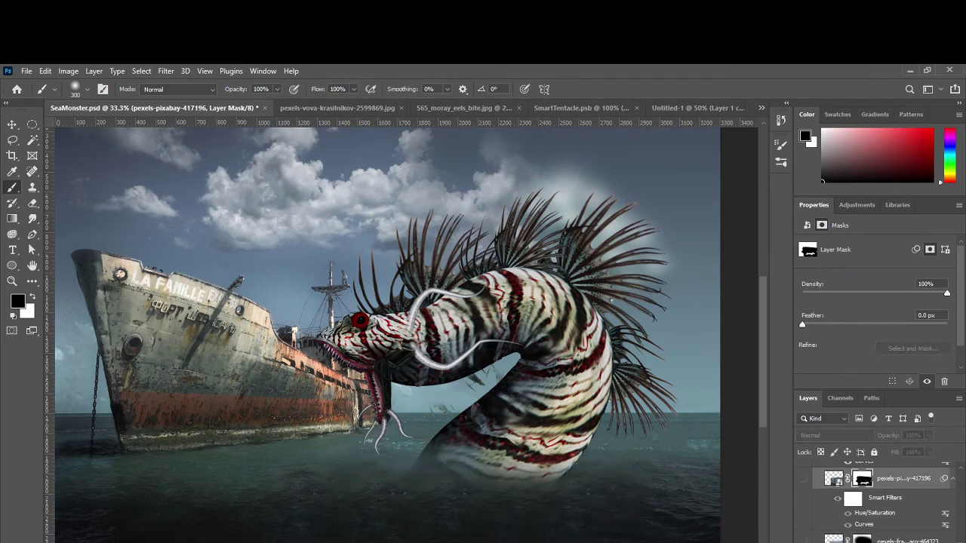
{"action": "left_click", "coordinate": [803, 479]}
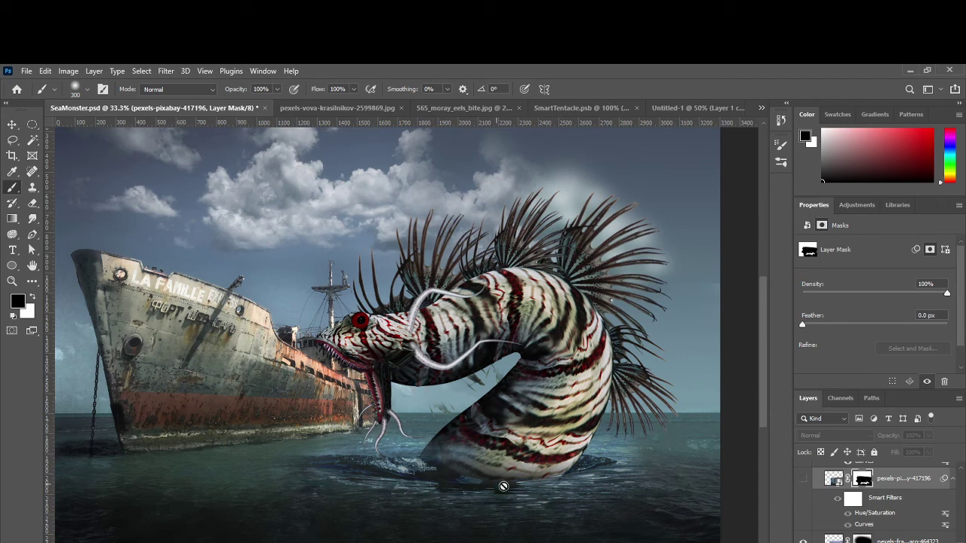
{"action": "left_click", "coordinate": [803, 480]}
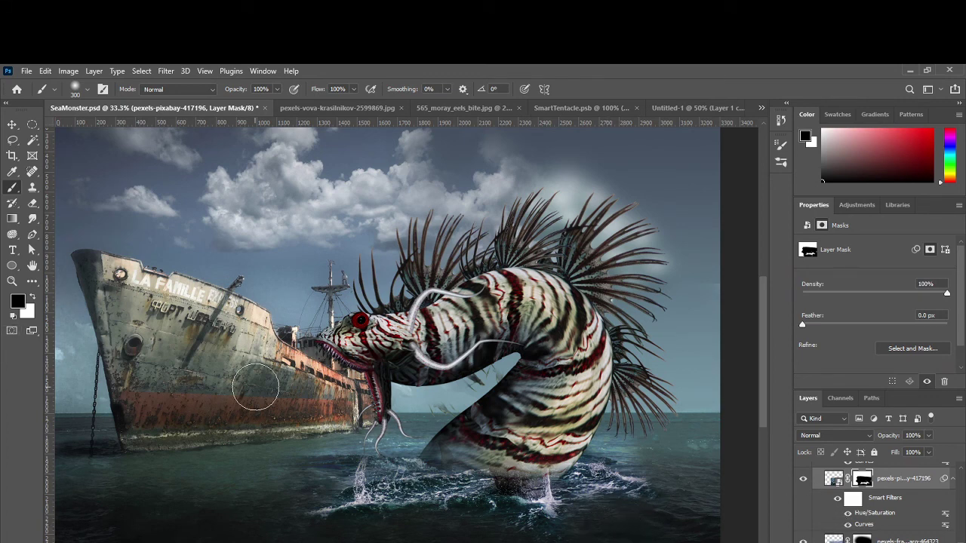
Step: Add a new empty layer and set up a white 80 px spatter brush enlarged to 600 px
{"action": "key", "text": "ctrl+shift+alt+n"}
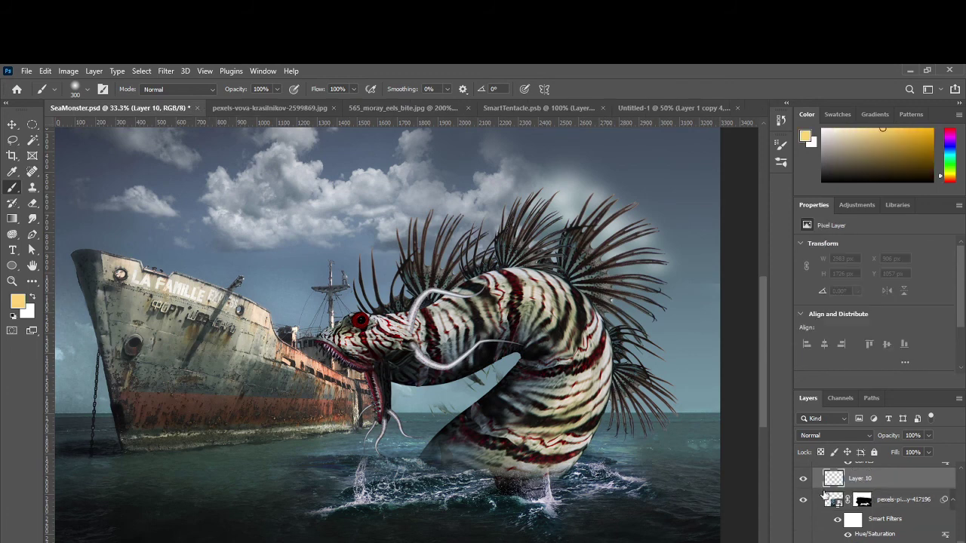
{"action": "left_click", "coordinate": [30, 300]}
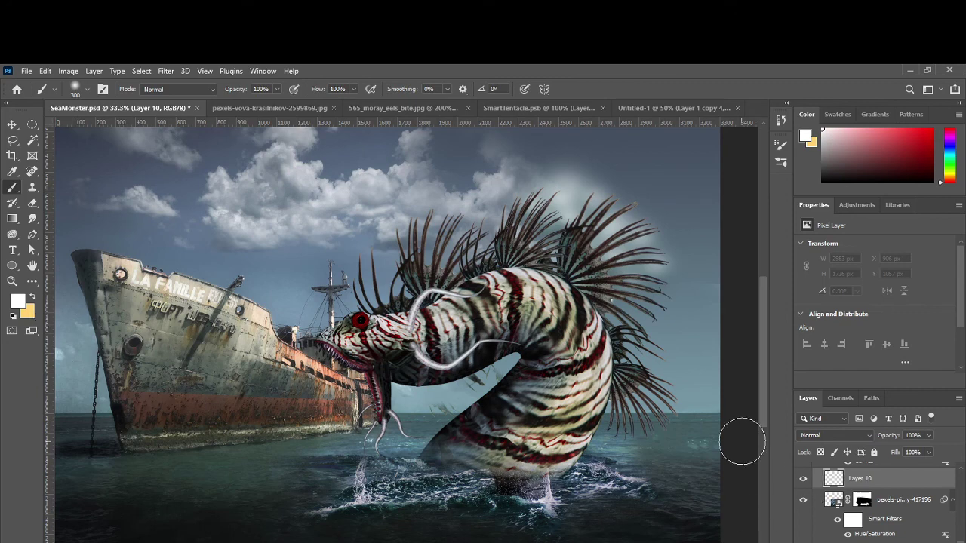
{"action": "left_click", "coordinate": [75, 88]}
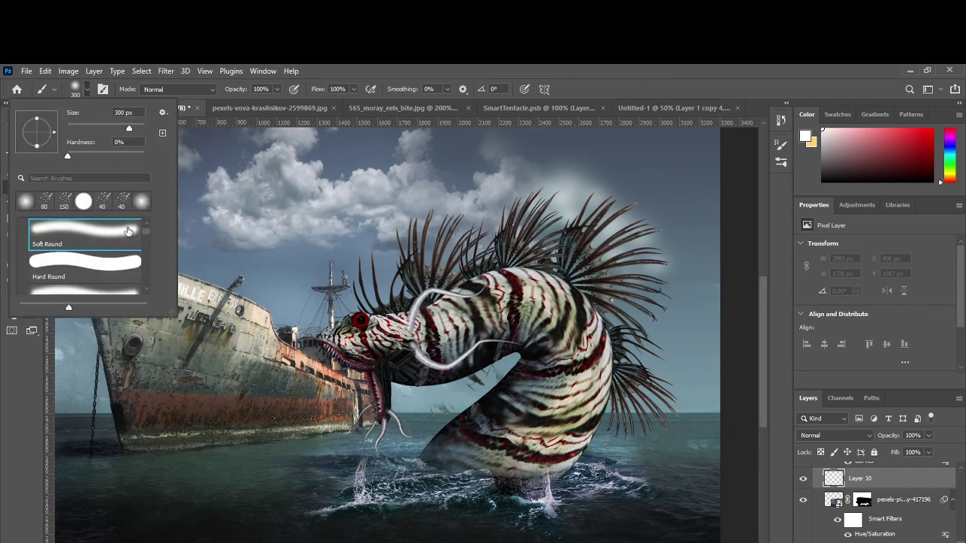
{"action": "left_click", "coordinate": [47, 200]}
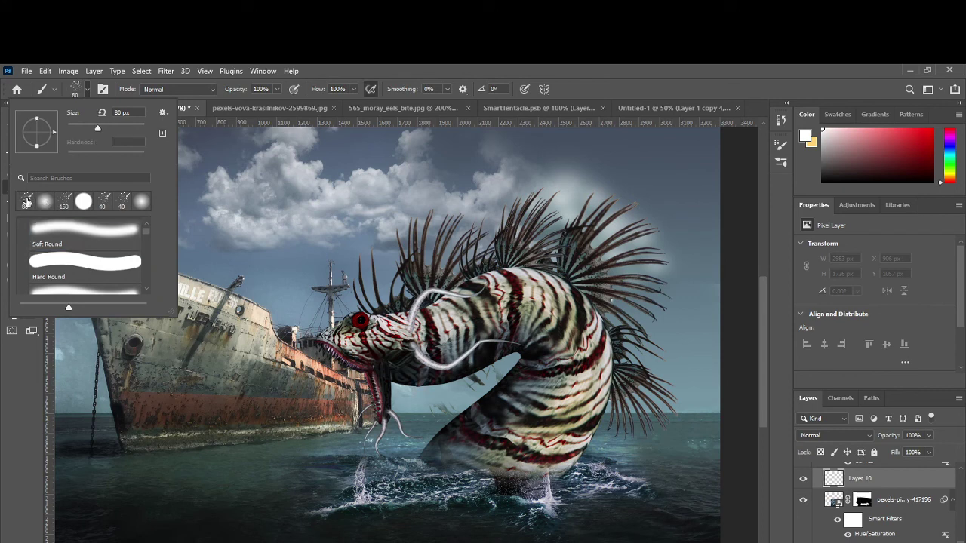
{"action": "scroll", "coordinate": [52, 267], "scroll_direction": "down", "scroll_amount": 4}
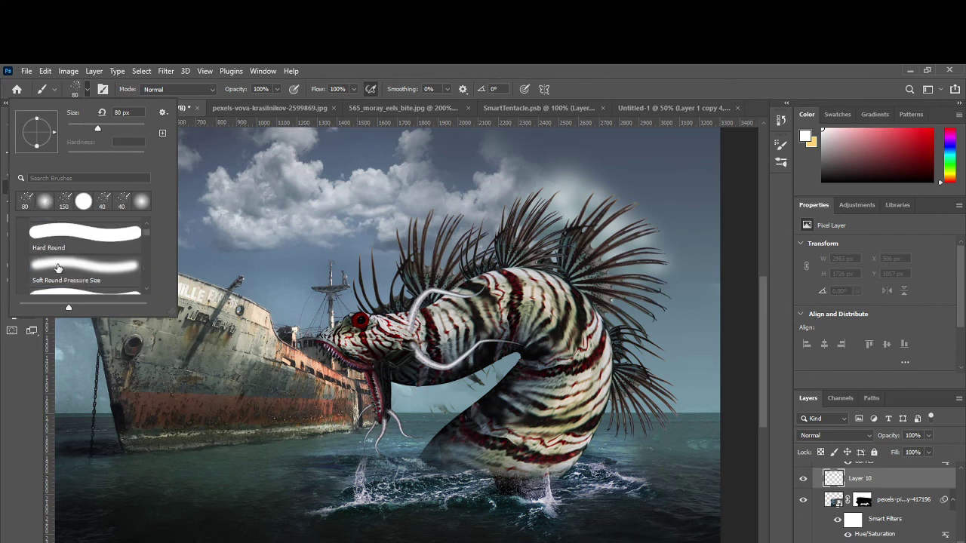
{"action": "scroll", "coordinate": [65, 270], "scroll_direction": "up", "scroll_amount": 2}
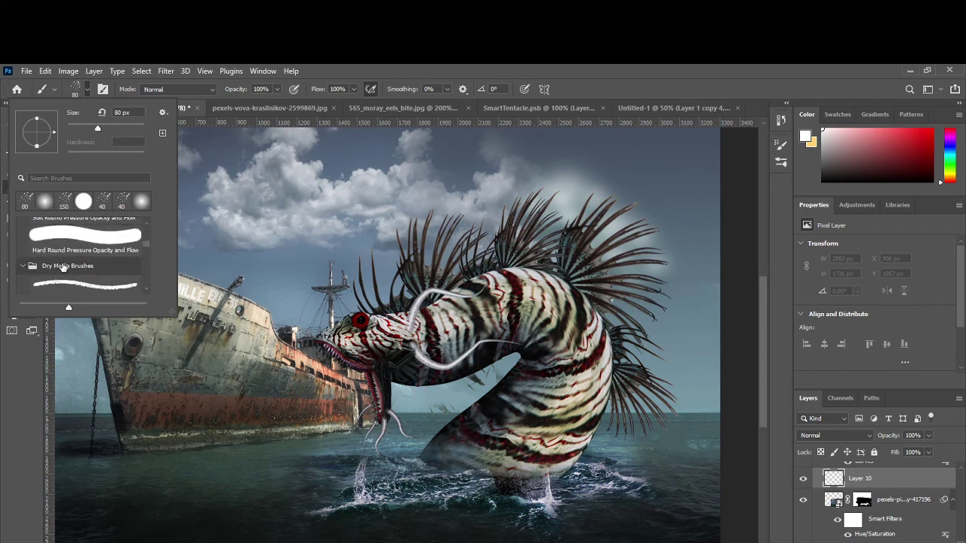
{"action": "scroll", "coordinate": [65, 270], "scroll_direction": "up", "scroll_amount": 5}
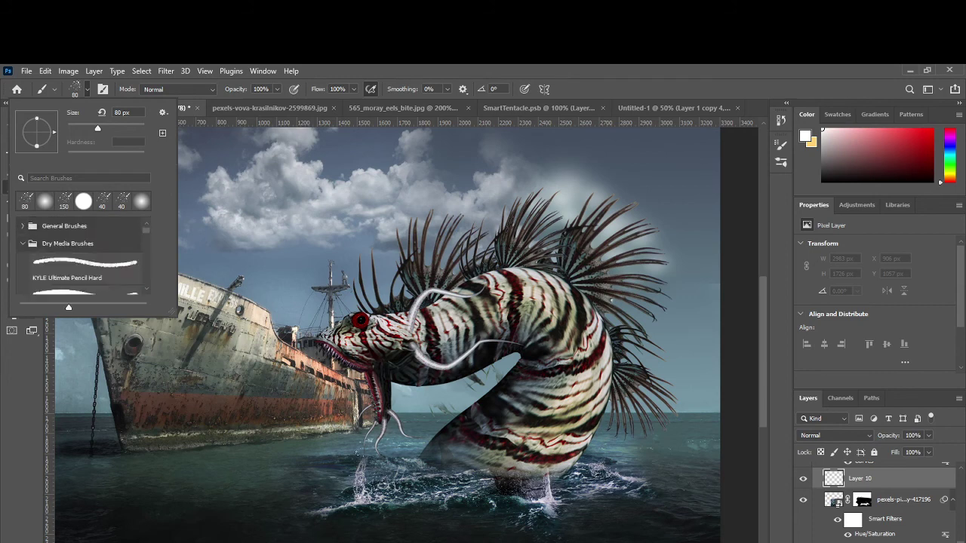
{"action": "left_click", "coordinate": [550, 70]}
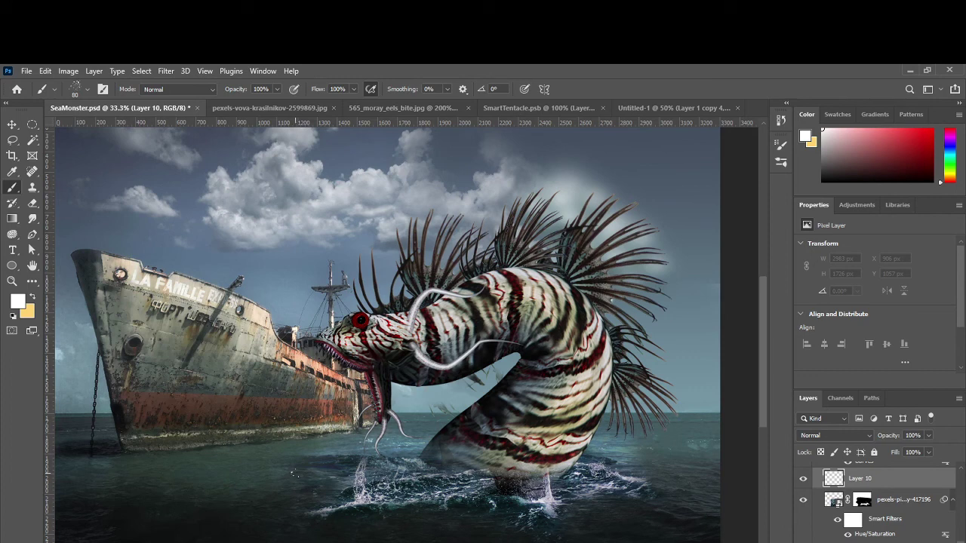
{"action": "key", "text": "bracketright"}
{"action": "key", "text": "bracketright"}
{"action": "key", "text": "bracketright"}
{"action": "key", "text": "bracketright"}
{"action": "key", "text": "bracketright"}
{"action": "key", "text": "bracketright"}
{"action": "key", "text": "bracketright"}
{"action": "key", "text": "bracketright"}
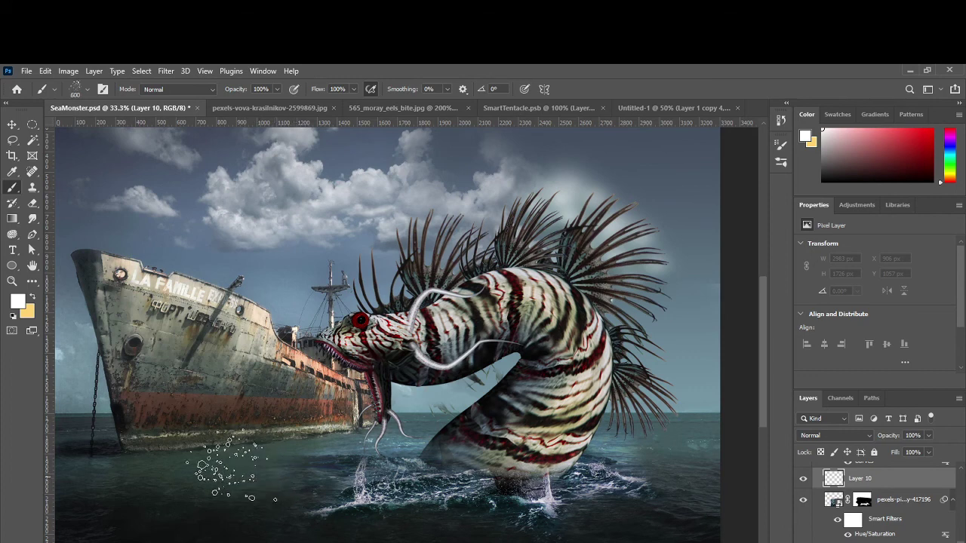
Step: Paint white spatter droplets over the water beside the monster and begin renaming the layer
{"action": "mouse_move", "coordinate": [317, 528]}
{"action": "left_mouse_down"}
{"action": "mouse_move", "coordinate": [265, 494]}
{"action": "mouse_move", "coordinate": [332, 498]}
{"action": "left_mouse_up"}
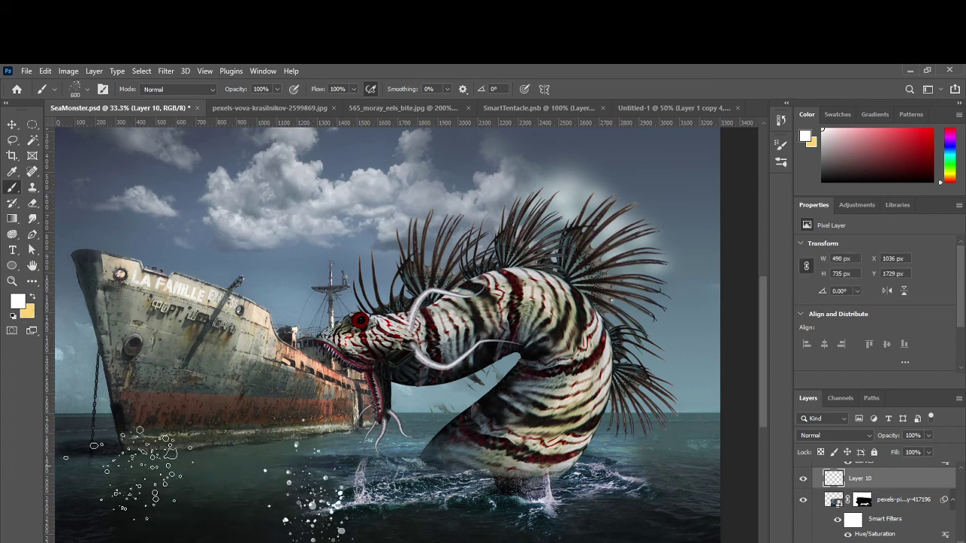
{"action": "left_click", "coordinate": [12, 125]}
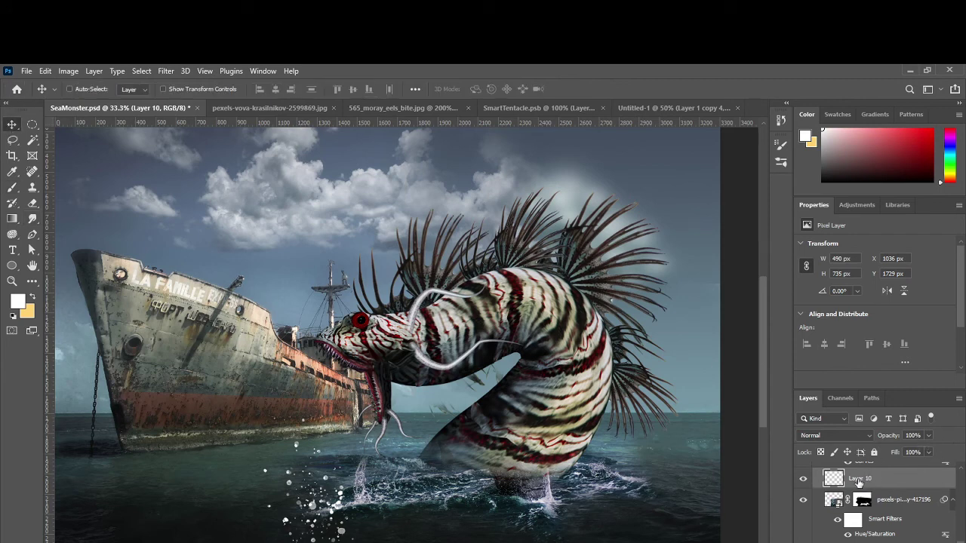
{"action": "double_click", "coordinate": [858, 480]}
Step: Name the layer 'Sea', lower its fill to 36%, and move the droplets up and left
{"action": "type", "text": "Sea"}
{"action": "key", "text": "Return"}
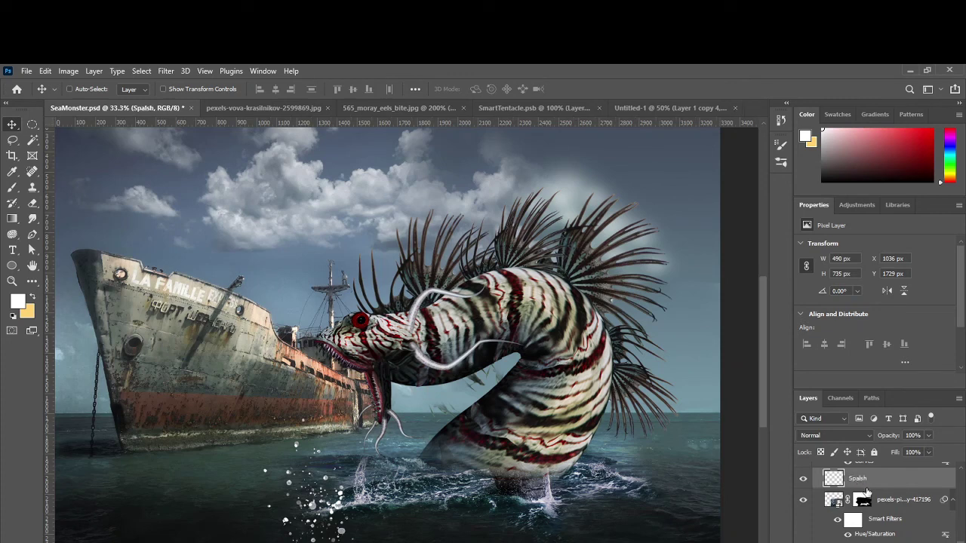
{"action": "left_click", "coordinate": [928, 452]}
{"action": "left_click_drag", "start_coordinate": [933, 466], "coordinate": [907, 468]}
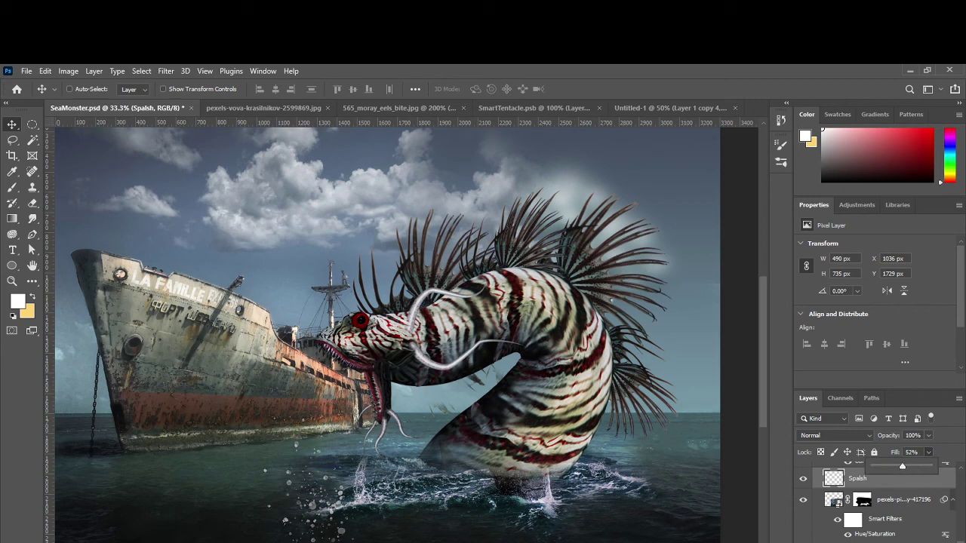
{"action": "left_click_drag", "start_coordinate": [895, 466], "coordinate": [892, 465]}
{"action": "left_click", "coordinate": [12, 125]}
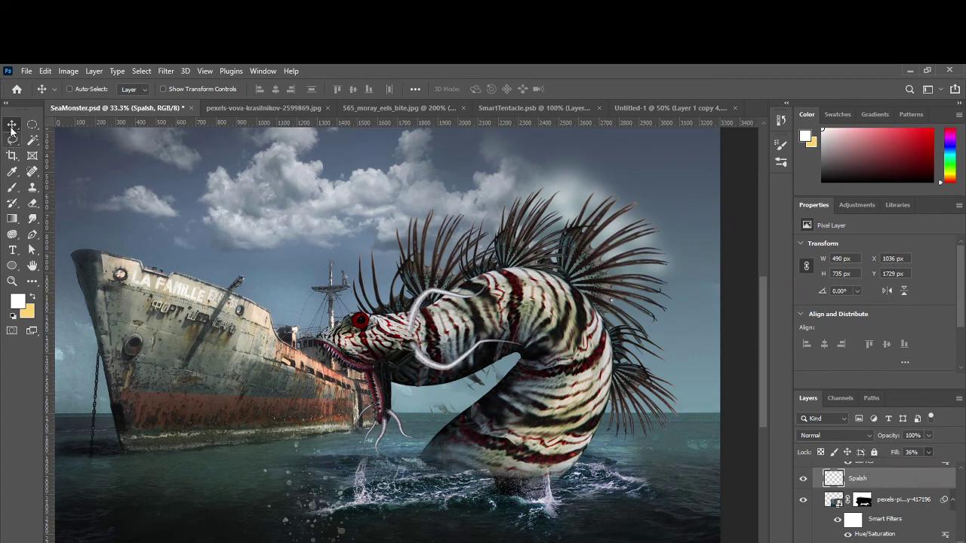
{"action": "left_click_drag", "start_coordinate": [361, 462], "coordinate": [292, 504]}
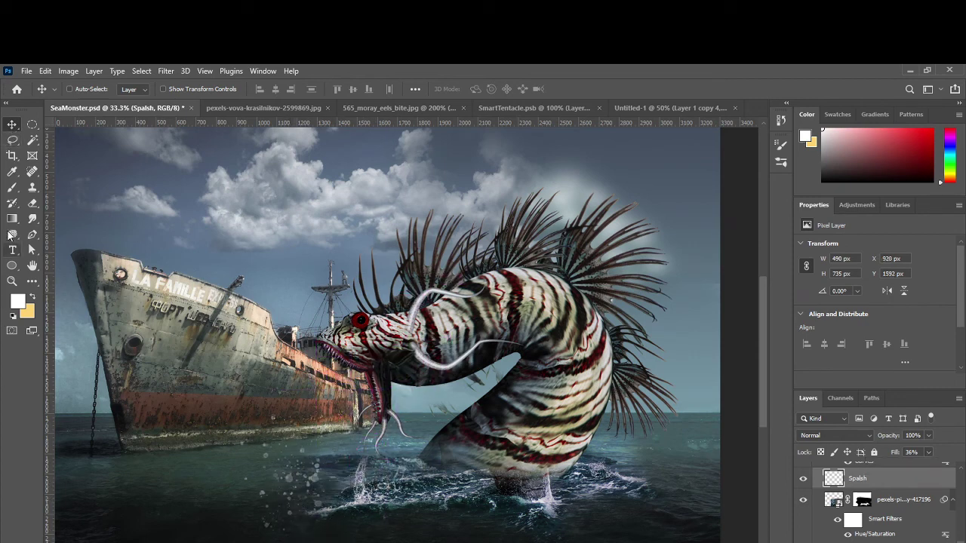
Step: Rename the misspelled layer to 'Splash' and raise its fill to 68%
{"action": "left_click", "coordinate": [12, 234]}
{"action": "left_click", "coordinate": [54, 234]}
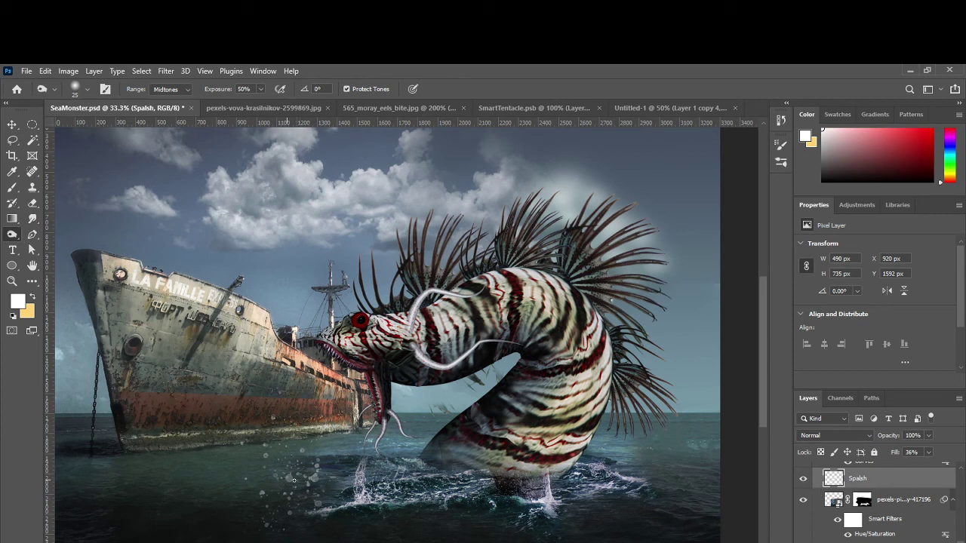
{"action": "left_click", "coordinate": [12, 124]}
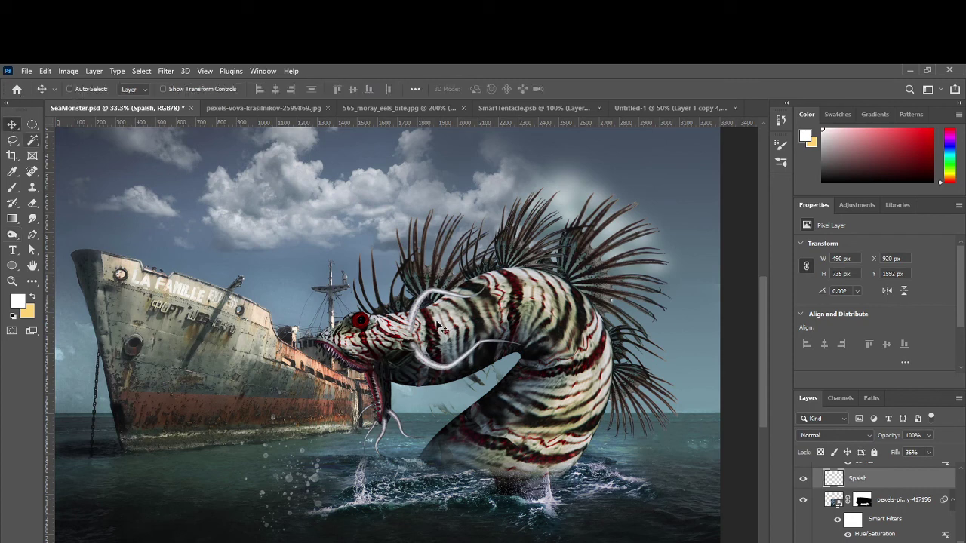
{"action": "double_click", "coordinate": [854, 479]}
{"action": "type", "text": "Splash"}
{"action": "key", "text": "Return"}
{"action": "left_click", "coordinate": [928, 453]}
{"action": "left_click_drag", "start_coordinate": [933, 469], "coordinate": [940, 469]}
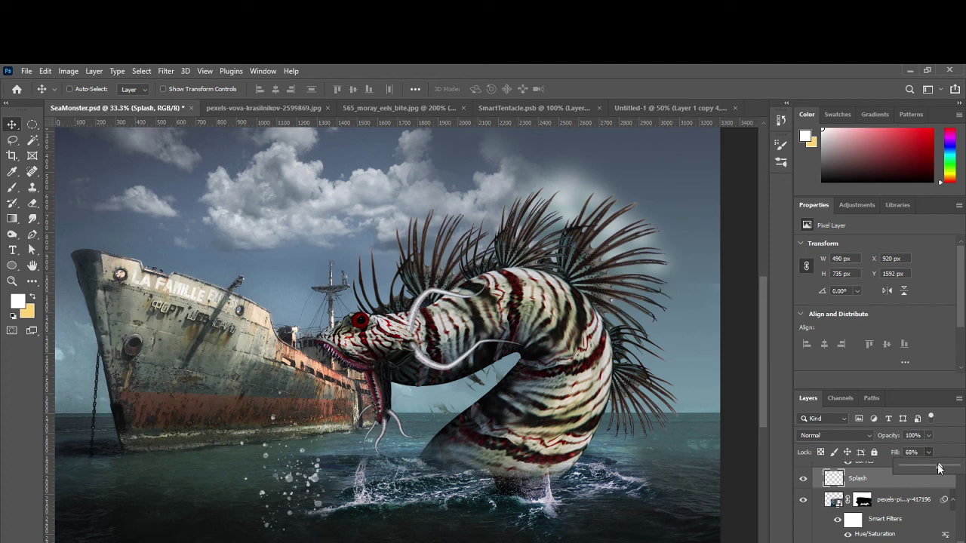
{"action": "left_click", "coordinate": [12, 140]}
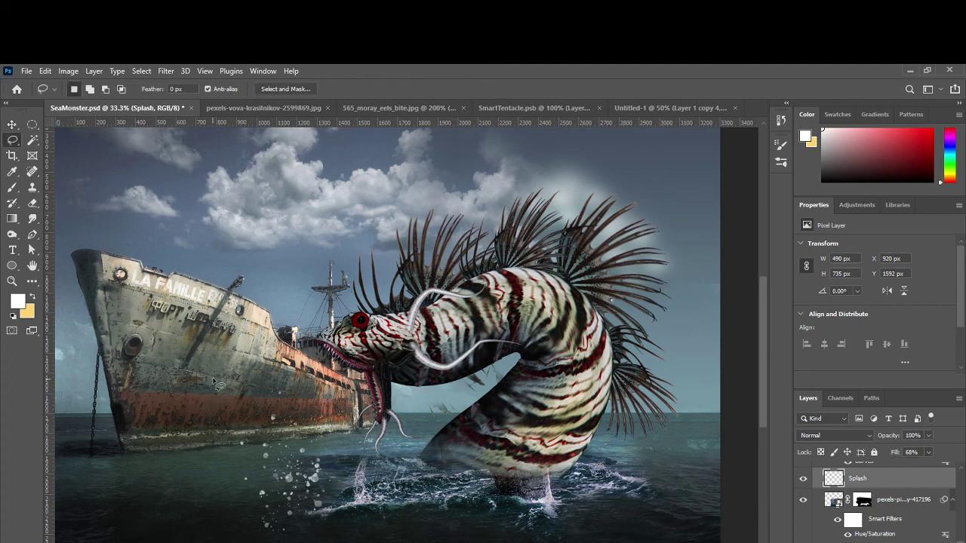
Step: Shrink the Splash droplets to about 70%, rotate about -20 degrees, and move them toward the monster's base
{"action": "key", "text": "ctrl+t"}
{"action": "left_click_drag", "start_coordinate": [240, 390], "coordinate": [270, 435]}
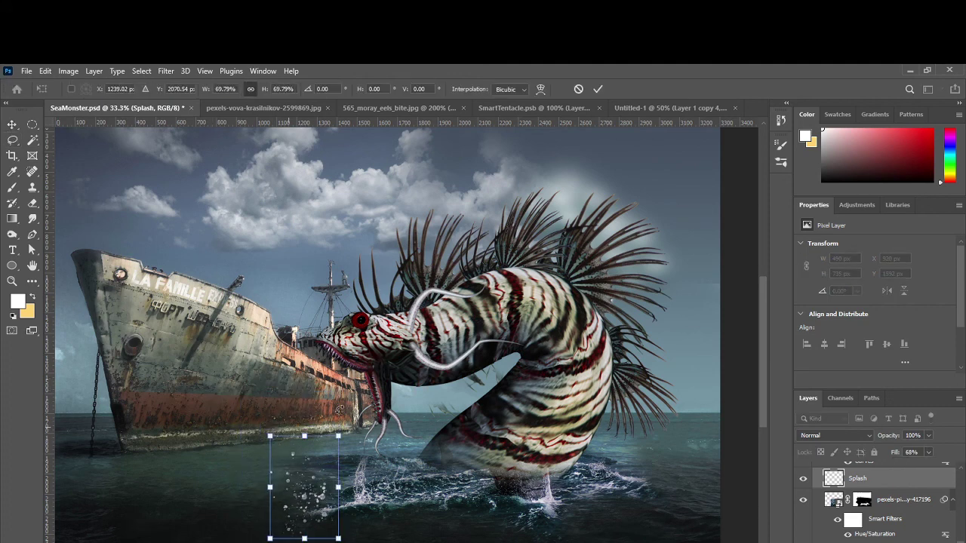
{"action": "left_click_drag", "start_coordinate": [335, 412], "coordinate": [301, 404]}
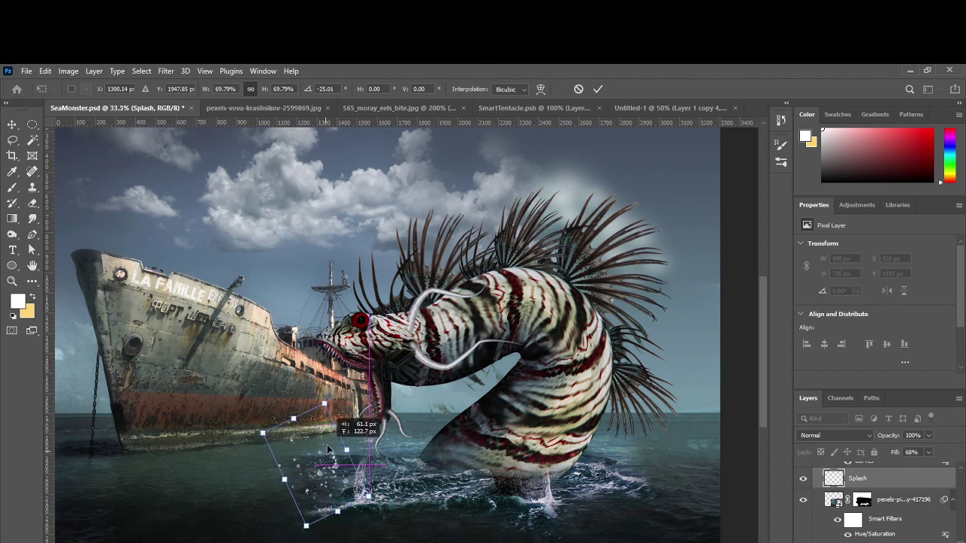
{"action": "left_click_drag", "start_coordinate": [326, 445], "coordinate": [342, 416]}
{"action": "key", "text": "Return"}
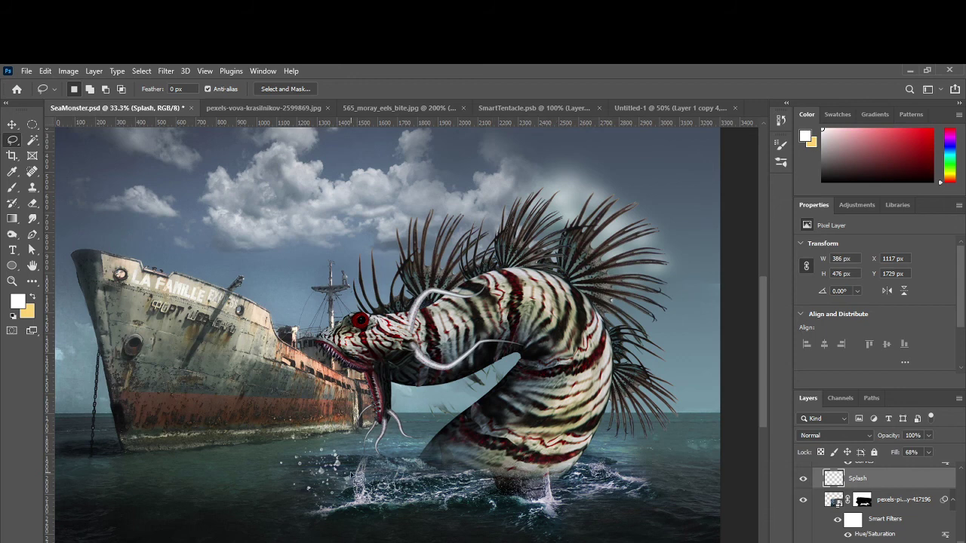
{"action": "key", "text": "v"}
{"action": "left_click_drag", "start_coordinate": [427, 453], "coordinate": [664, 430]}
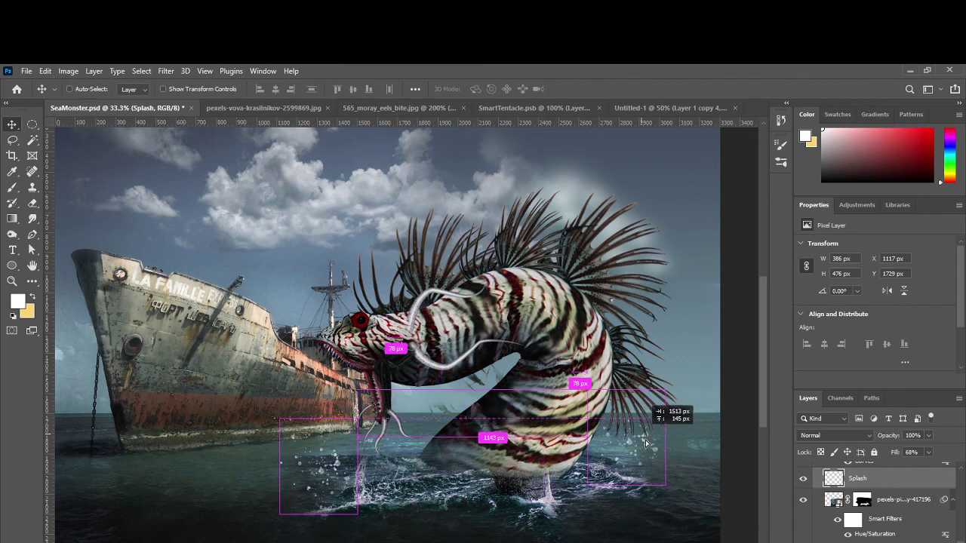
Step: Duplicate Splash, flip the copy horizontally, and rotate it slightly while shifting it down-right
{"action": "key", "text": "ctrl+j"}
{"action": "key", "text": "ctrl+t"}
{"action": "right_click", "coordinate": [655, 491]}
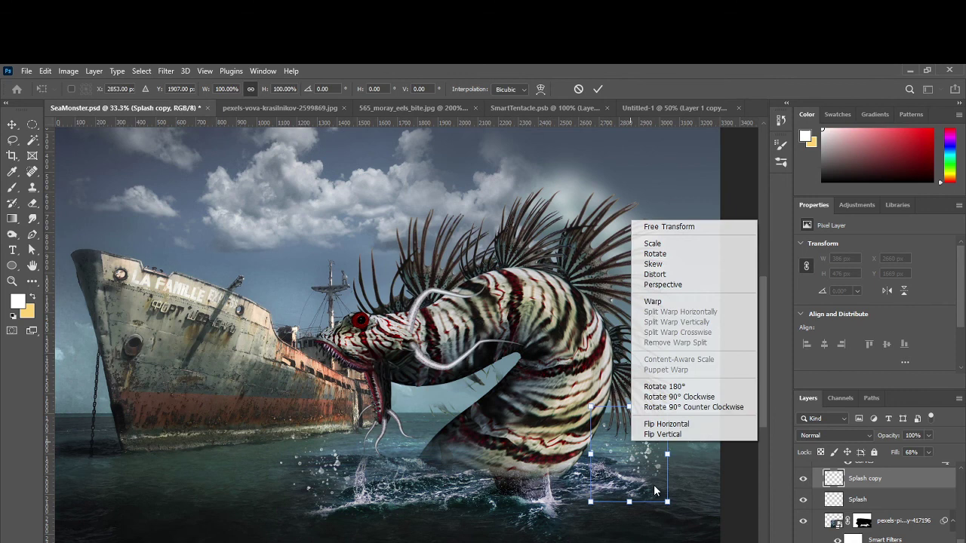
{"action": "left_click", "coordinate": [666, 424]}
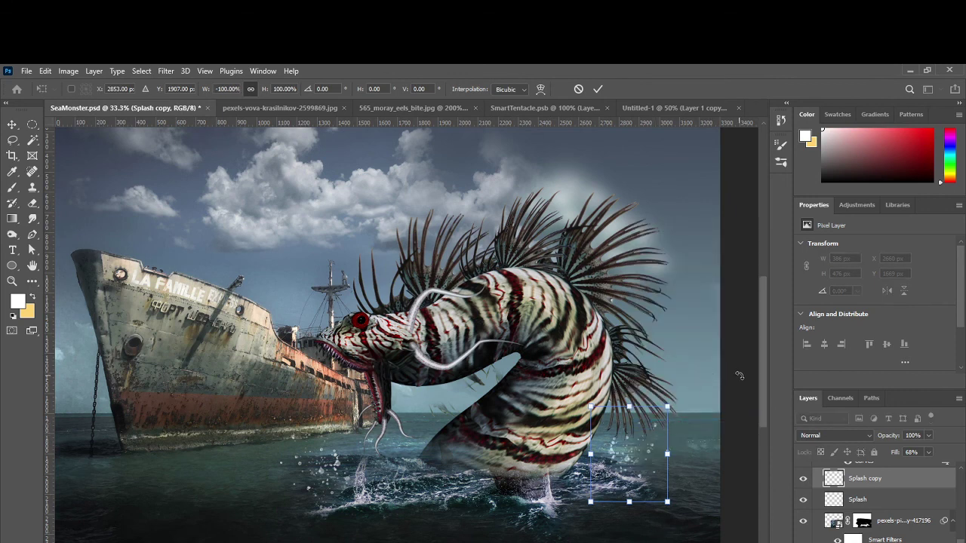
{"action": "left_click_drag", "start_coordinate": [714, 387], "coordinate": [723, 402]}
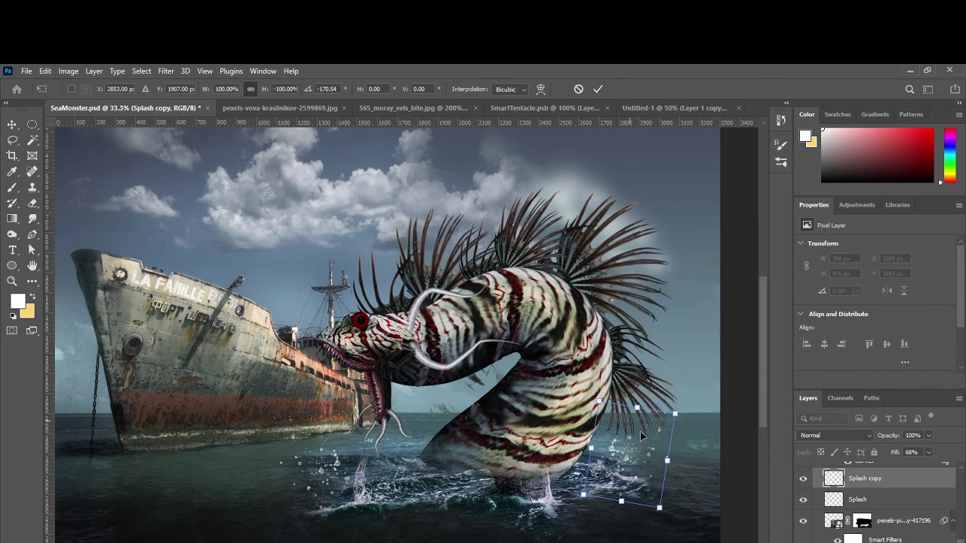
{"action": "left_click_drag", "start_coordinate": [640, 431], "coordinate": [660, 440]}
{"action": "key", "text": "Return"}
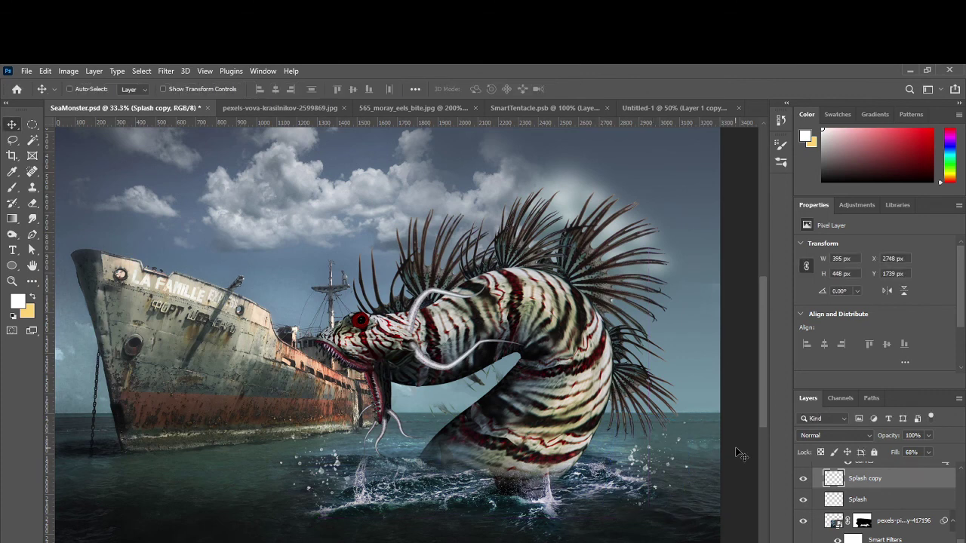
Step: Alt-drag another copy down-left, then duplicate it, flip horizontally, and move it lower at the base
{"action": "left_click_drag", "start_coordinate": [641, 491], "coordinate": [516, 514]}
{"action": "key", "text": "ctrl+j"}
{"action": "key", "text": "ctrl+t"}
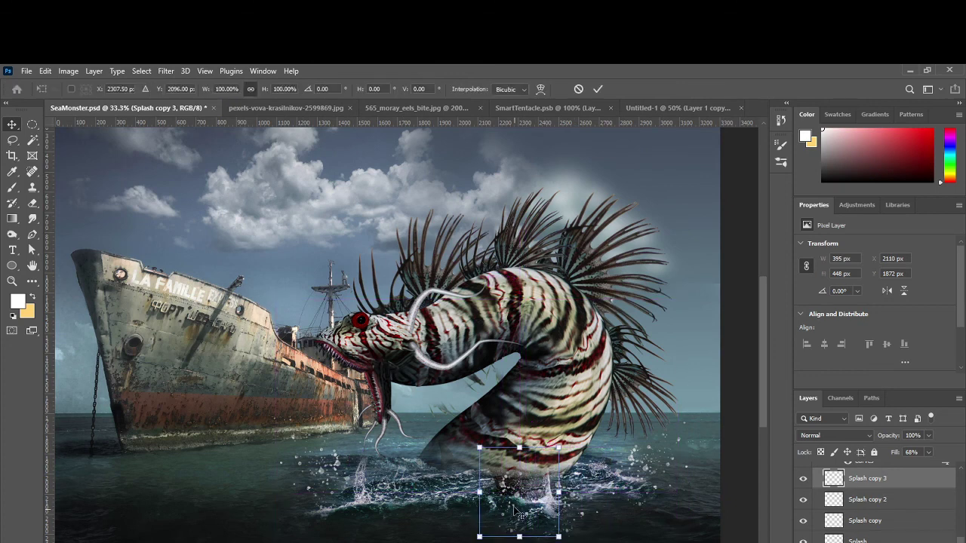
{"action": "right_click", "coordinate": [518, 512]}
{"action": "left_click", "coordinate": [550, 487]}
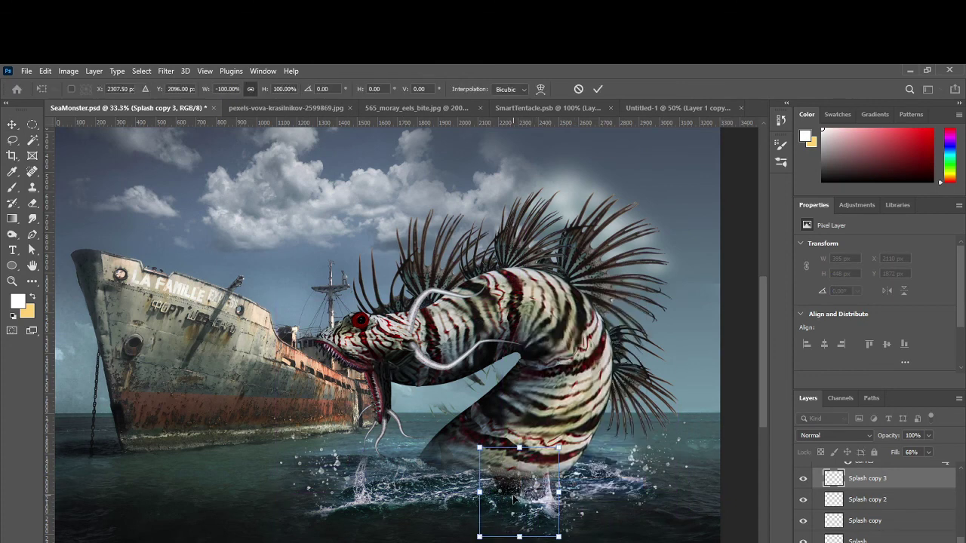
{"action": "left_click_drag", "start_coordinate": [513, 498], "coordinate": [490, 529]}
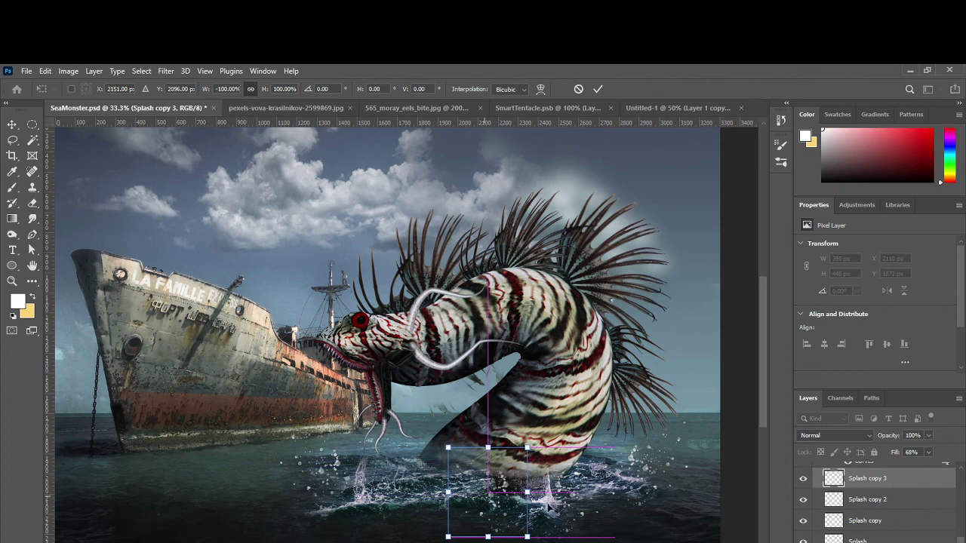
{"action": "key", "text": "Return"}
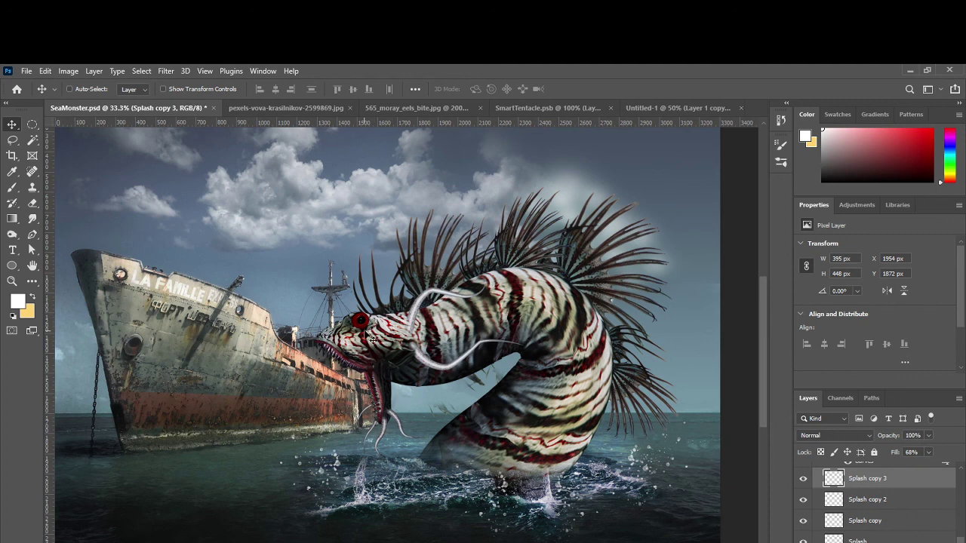
Step: Select Layer 9 in the BODY group, undoing an accidental merge into SeamonsterBody
{"action": "scroll", "coordinate": [836, 497], "scroll_direction": "down", "scroll_amount": 5}
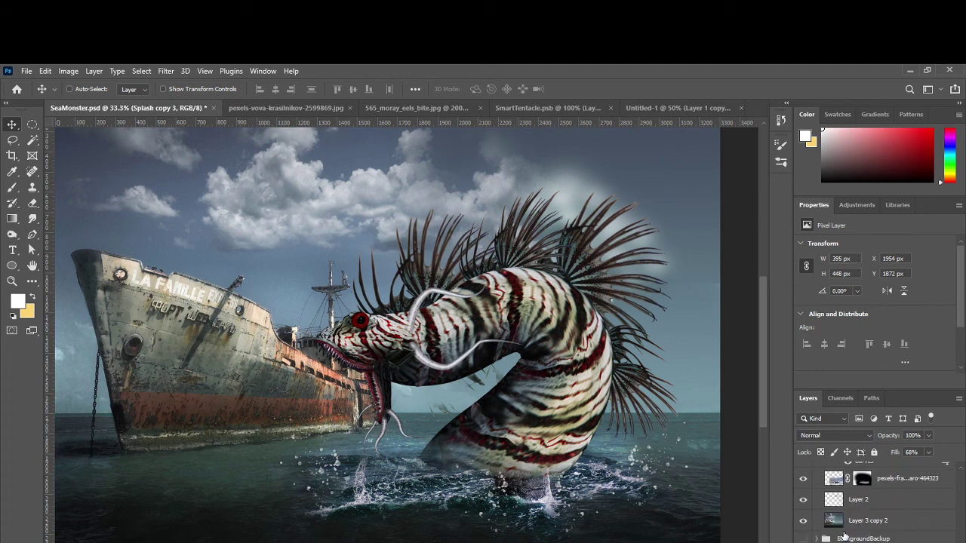
{"action": "scroll", "coordinate": [844, 532], "scroll_direction": "up", "scroll_amount": 6}
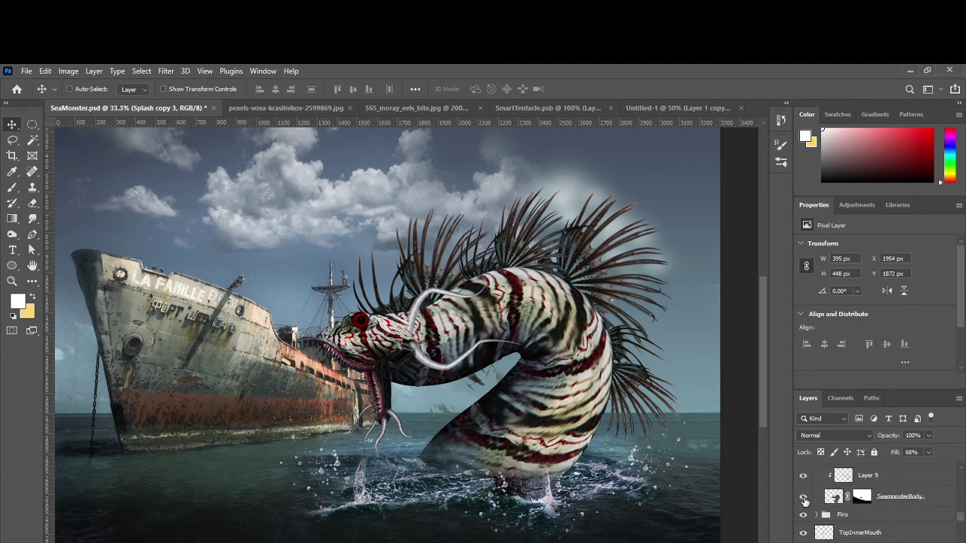
{"action": "scroll", "coordinate": [822, 506], "scroll_direction": "up", "scroll_amount": 3}
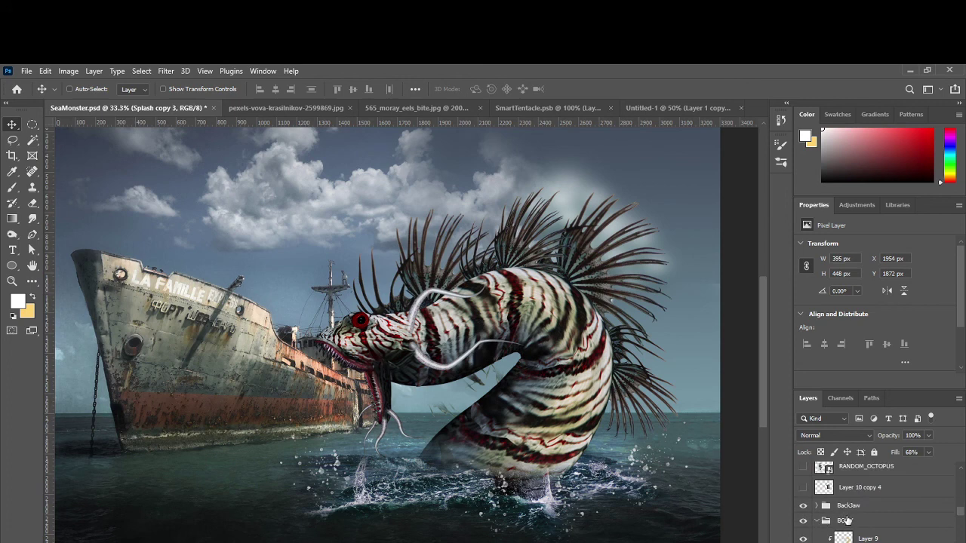
{"action": "left_click", "coordinate": [847, 520]}
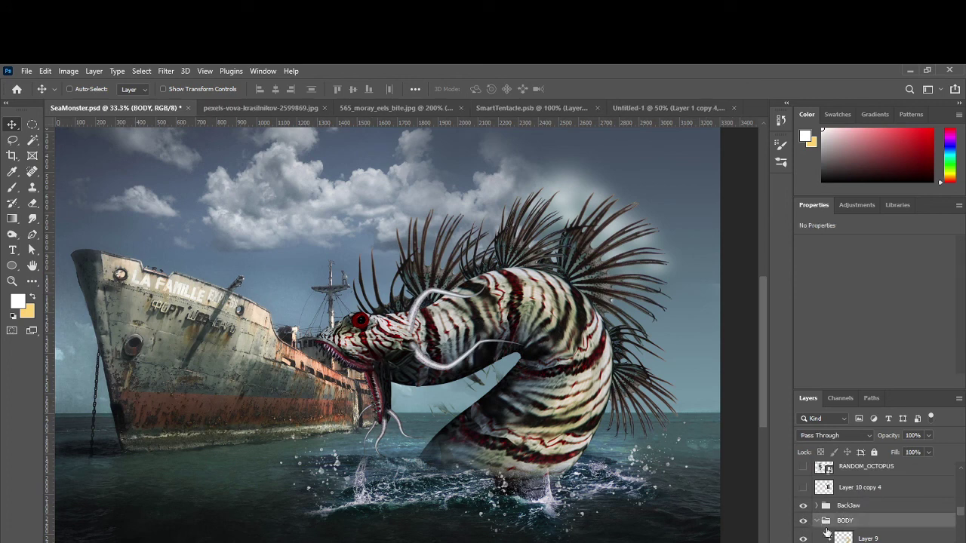
{"action": "left_click", "coordinate": [802, 539]}
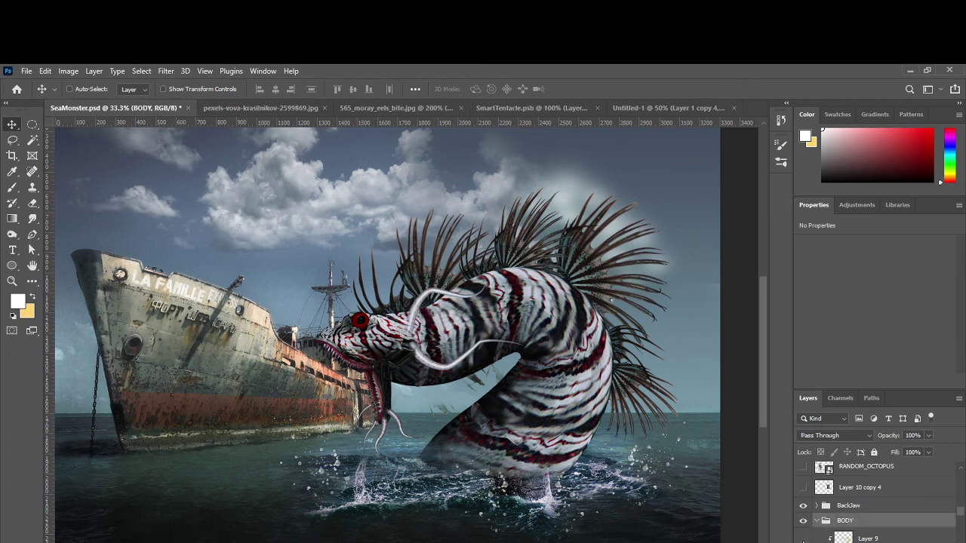
{"action": "left_click", "coordinate": [885, 539]}
{"action": "key", "text": "ctrl+e"}
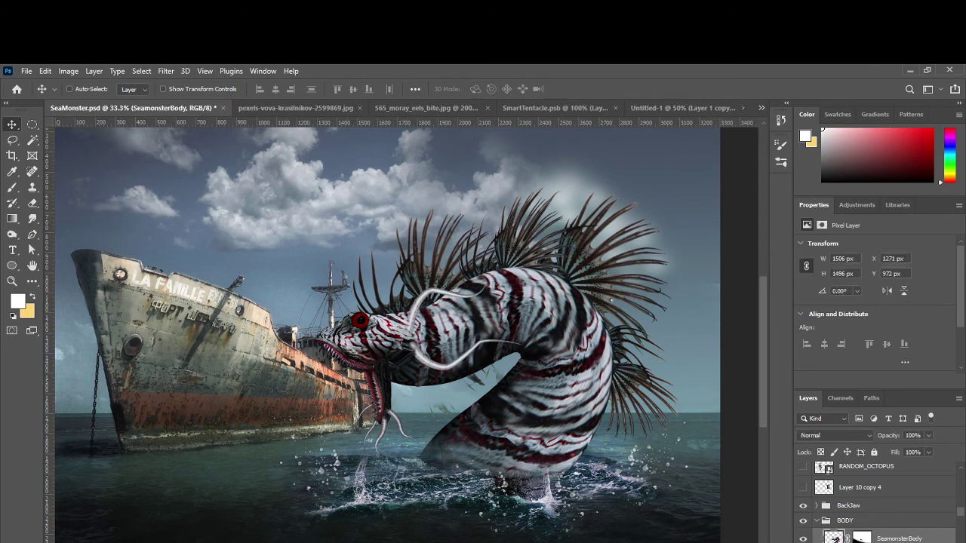
{"action": "key", "text": "ctrl+z"}
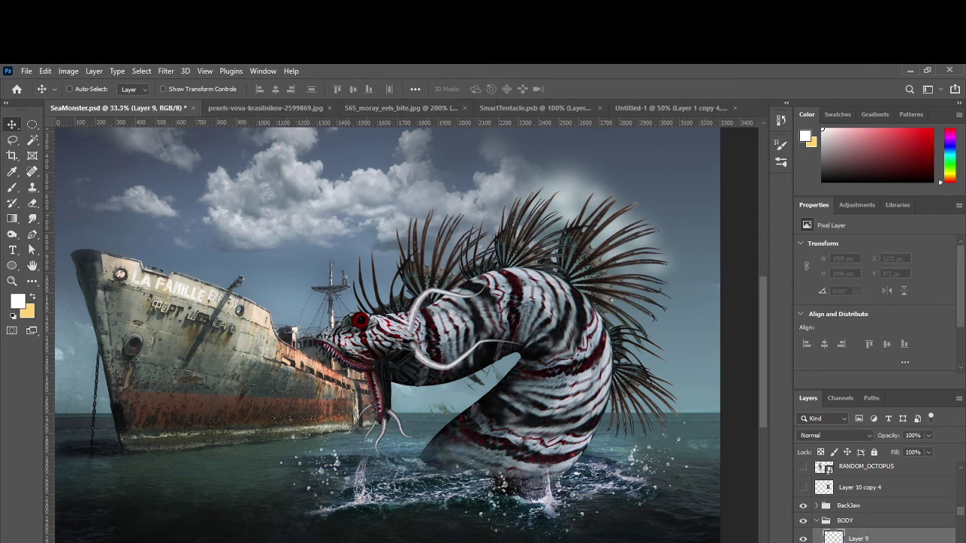
Step: Set the foreground colour to light orange #ffbf73
{"action": "left_click", "coordinate": [34, 298]}
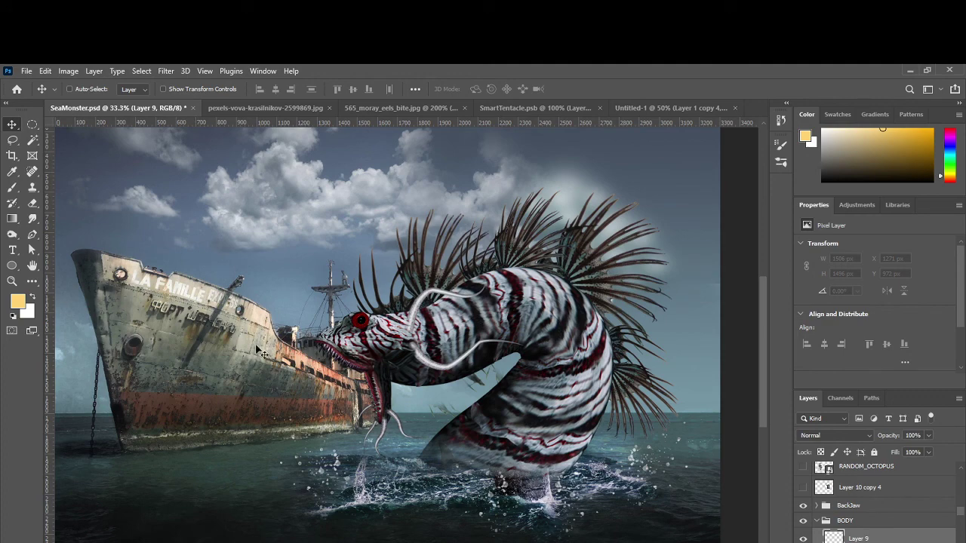
{"action": "left_click", "coordinate": [18, 304]}
{"action": "left_click_drag", "start_coordinate": [674, 317], "coordinate": [674, 313]}
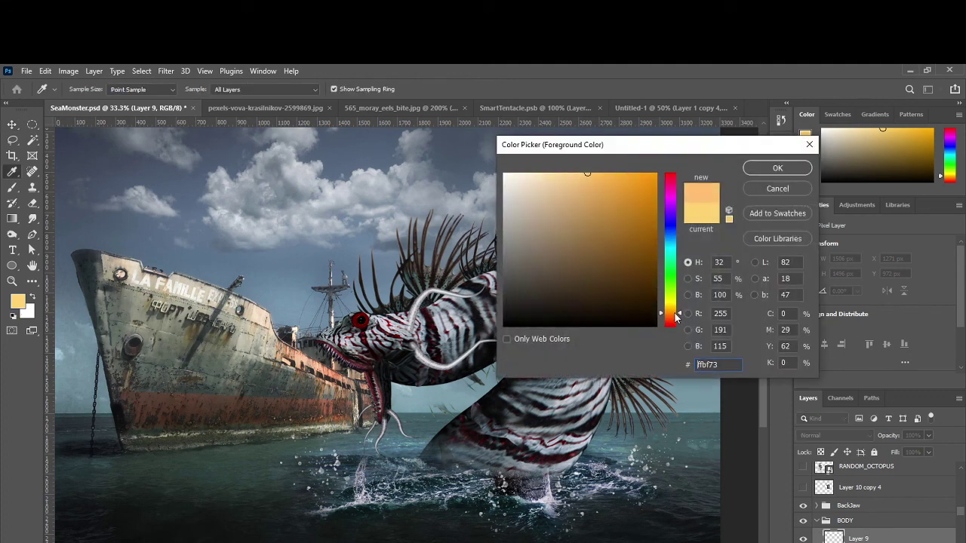
{"action": "left_click", "coordinate": [777, 168]}
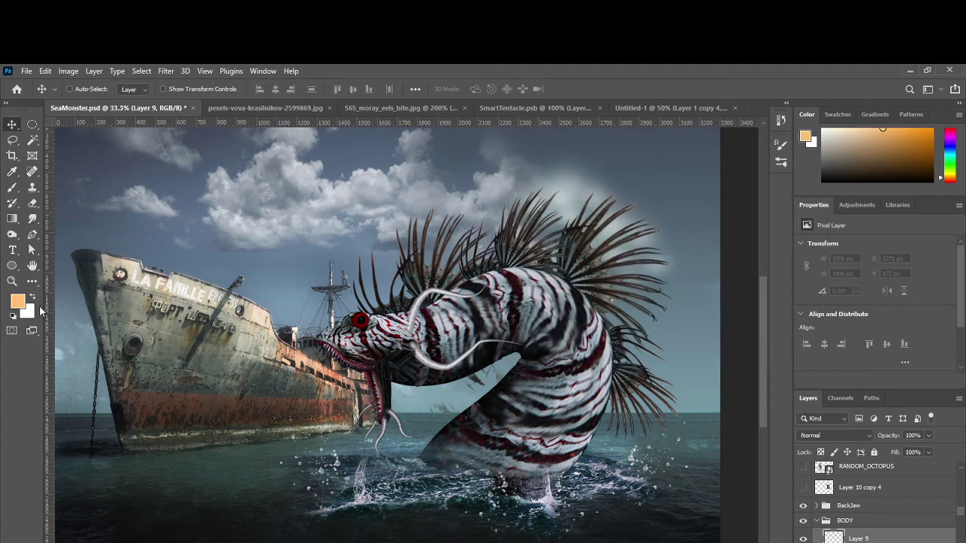
Step: Choose the Soft Round brush from General Brushes and shrink it to 250 px
{"action": "key", "text": "b"}
{"action": "left_click", "coordinate": [74, 89]}
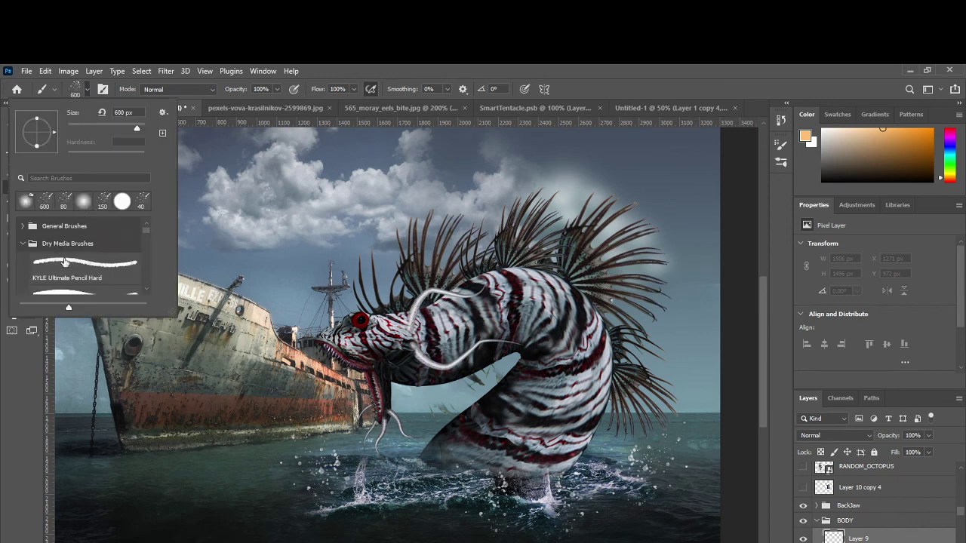
{"action": "scroll", "coordinate": [55, 278], "scroll_direction": "down", "scroll_amount": 1}
{"action": "scroll", "coordinate": [55, 272], "scroll_direction": "up", "scroll_amount": 1}
{"action": "left_click", "coordinate": [23, 244]}
{"action": "left_click", "coordinate": [22, 225]}
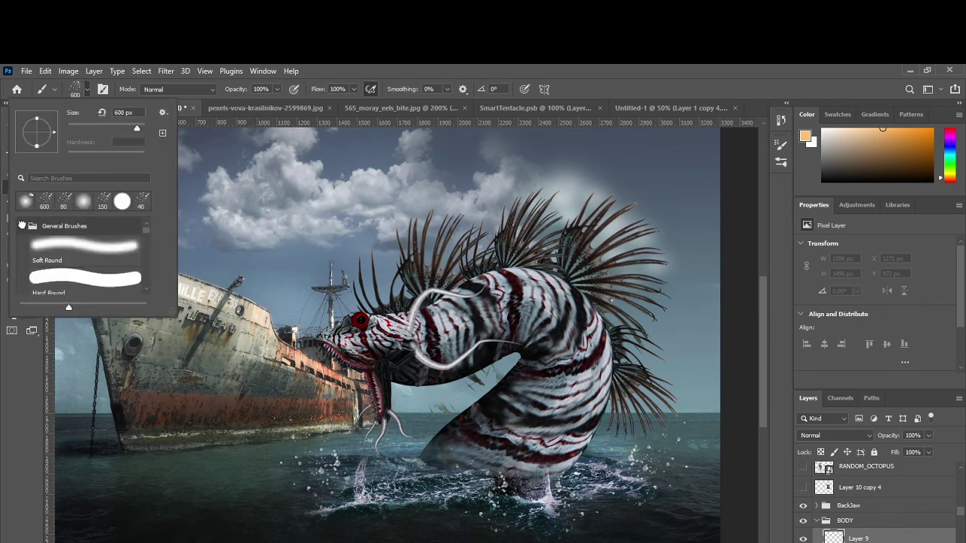
{"action": "left_click", "coordinate": [45, 248]}
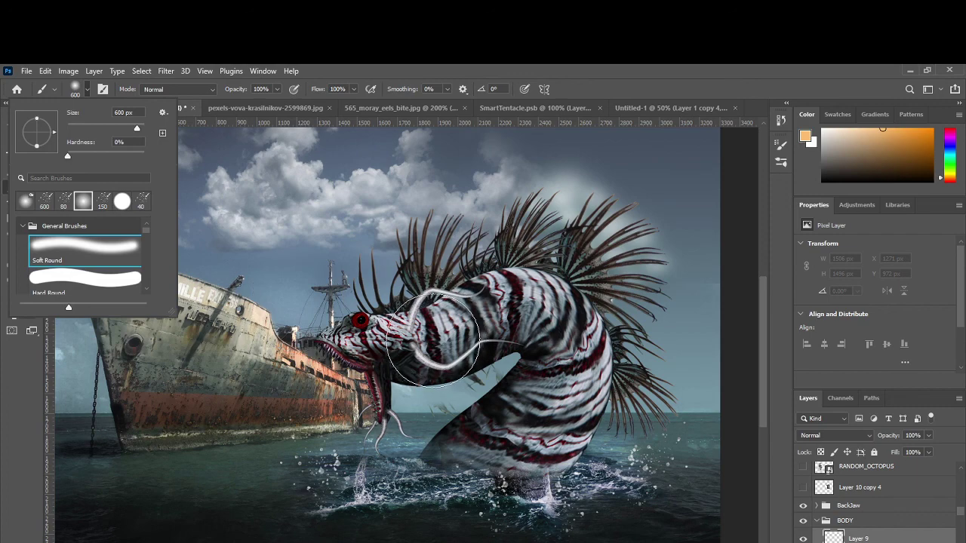
{"action": "double_click", "coordinate": [551, 66]}
{"action": "double_click", "coordinate": [551, 85]}
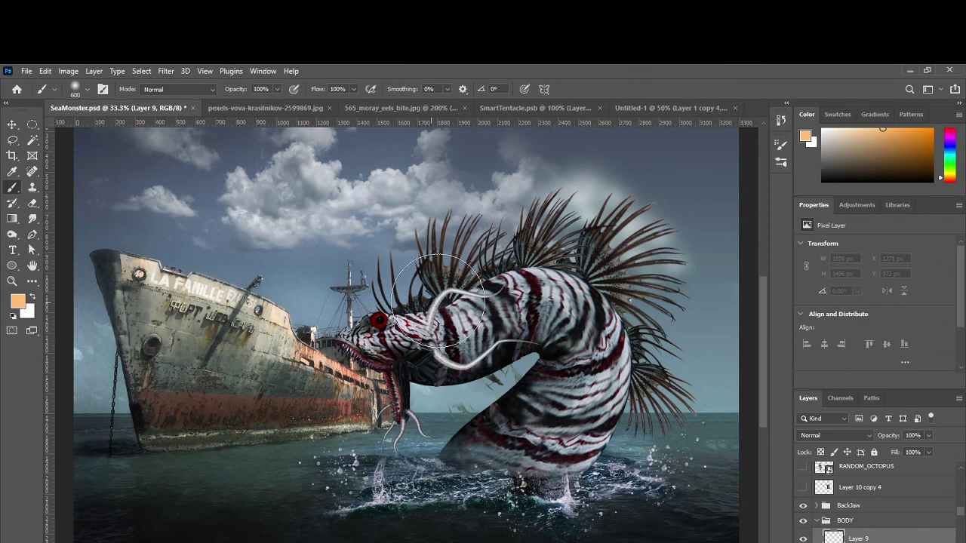
{"action": "key", "text": "bracketleft"}
{"action": "key", "text": "bracketleft"}
{"action": "key", "text": "bracketleft"}
{"action": "key", "text": "bracketleft"}
{"action": "key", "text": "bracketleft"}
{"action": "key", "text": "bracketleft"}
{"action": "key", "text": "bracketleft"}
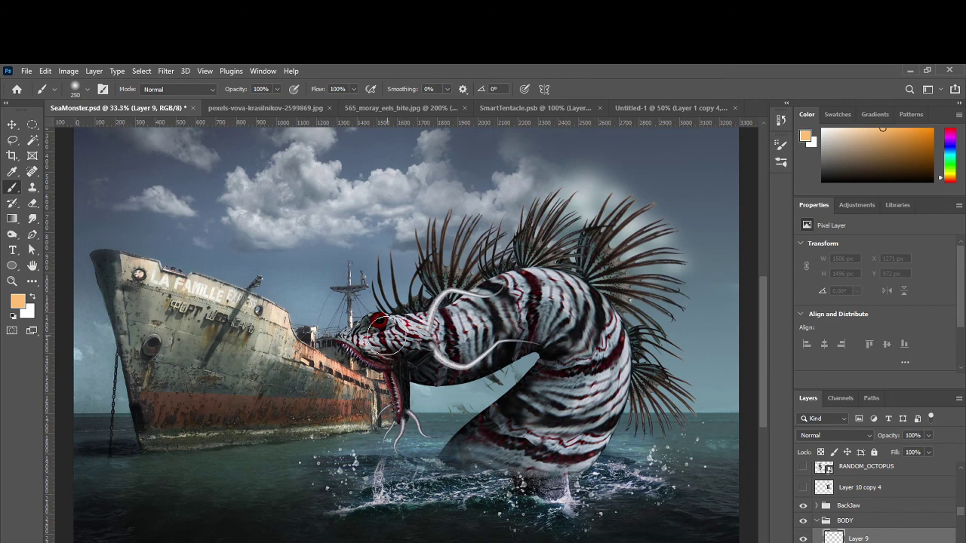
Step: Paint light orange over the monster's head, neck and coils on Layer 9, smudging it forward over the head
{"action": "mouse_move", "coordinate": [383, 333]}
{"action": "left_mouse_down"}
{"action": "mouse_move", "coordinate": [447, 340]}
{"action": "mouse_move", "coordinate": [421, 345]}
{"action": "mouse_move", "coordinate": [410, 341]}
{"action": "mouse_move", "coordinate": [456, 336]}
{"action": "mouse_move", "coordinate": [534, 301]}
{"action": "mouse_move", "coordinate": [523, 323]}
{"action": "mouse_move", "coordinate": [578, 306]}
{"action": "mouse_move", "coordinate": [534, 312]}
{"action": "mouse_move", "coordinate": [572, 314]}
{"action": "mouse_move", "coordinate": [562, 344]}
{"action": "mouse_move", "coordinate": [602, 381]}
{"action": "mouse_move", "coordinate": [587, 351]}
{"action": "mouse_move", "coordinate": [556, 419]}
{"action": "mouse_move", "coordinate": [578, 399]}
{"action": "mouse_move", "coordinate": [493, 453]}
{"action": "mouse_move", "coordinate": [558, 423]}
{"action": "mouse_move", "coordinate": [553, 449]}
{"action": "mouse_move", "coordinate": [539, 470]}
{"action": "left_mouse_up"}
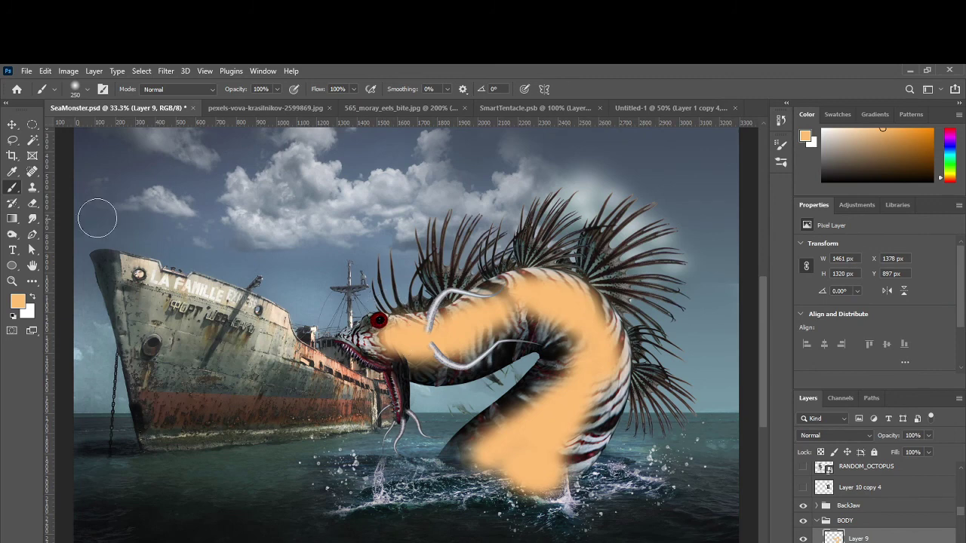
{"action": "left_click", "coordinate": [32, 218]}
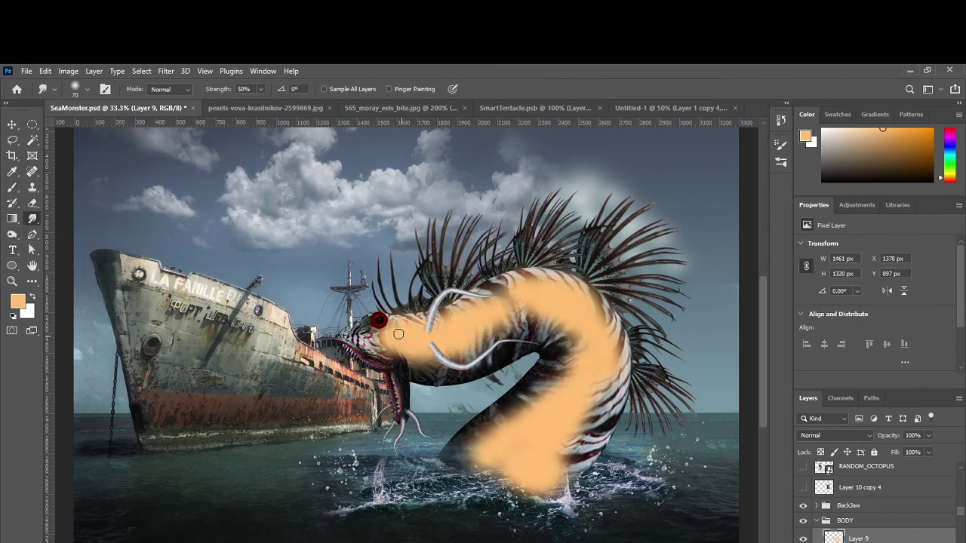
{"action": "mouse_move", "coordinate": [398, 334]}
{"action": "left_mouse_down"}
{"action": "mouse_move", "coordinate": [351, 336]}
{"action": "mouse_move", "coordinate": [379, 341]}
{"action": "mouse_move", "coordinate": [354, 338]}
{"action": "mouse_move", "coordinate": [389, 330]}
{"action": "left_mouse_up"}
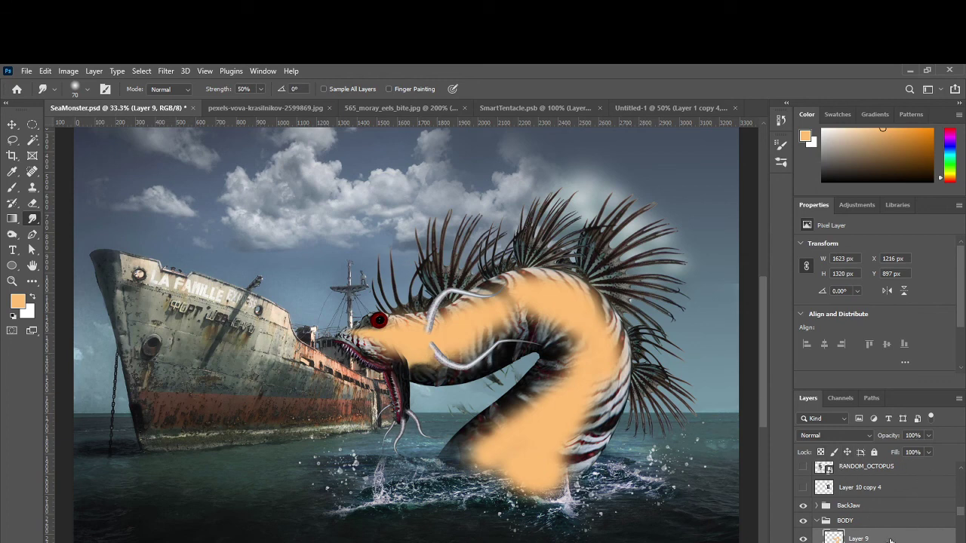
Step: Set Layer 9's blend mode to Soft Light with 62% fill
{"action": "left_click", "coordinate": [870, 436]}
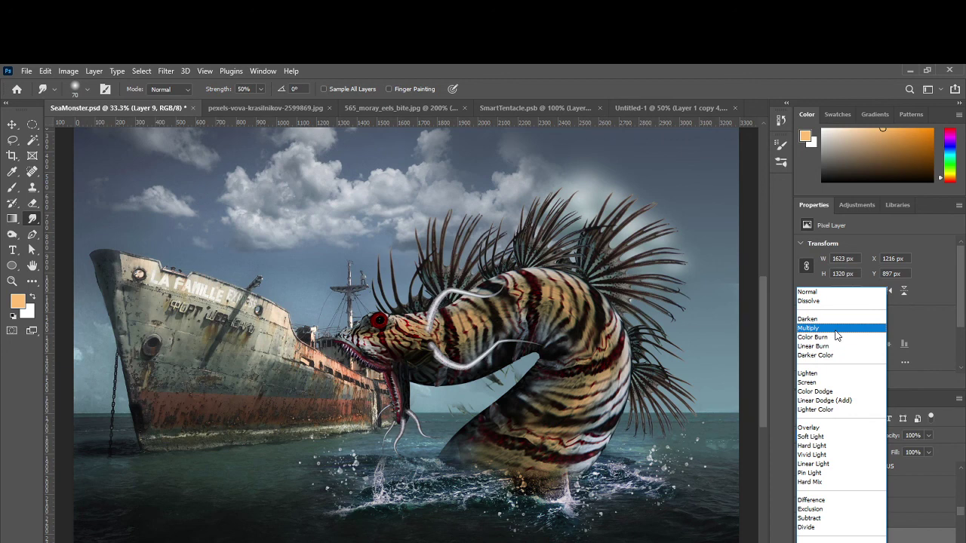
{"action": "left_click", "coordinate": [835, 437]}
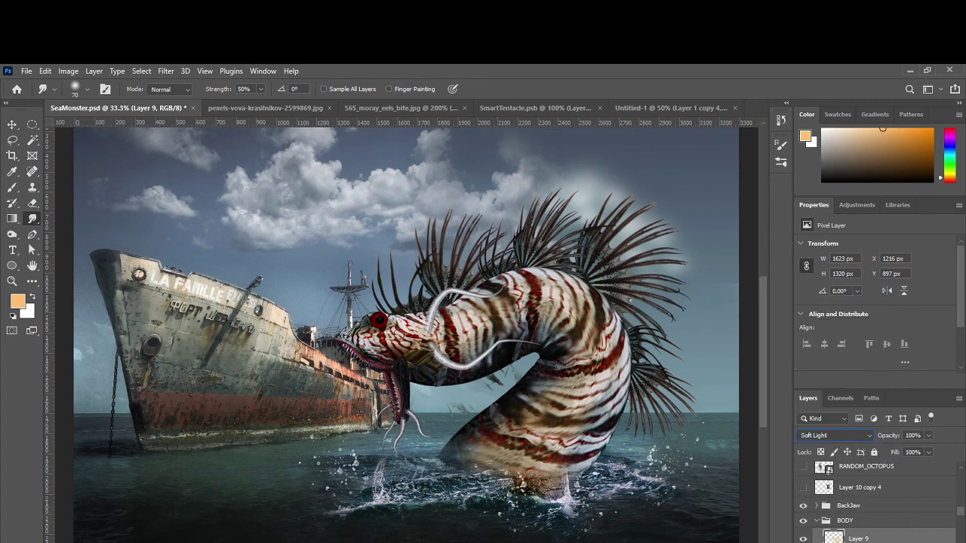
{"action": "left_click", "coordinate": [928, 453]}
{"action": "left_click_drag", "start_coordinate": [907, 463], "coordinate": [905, 467]}
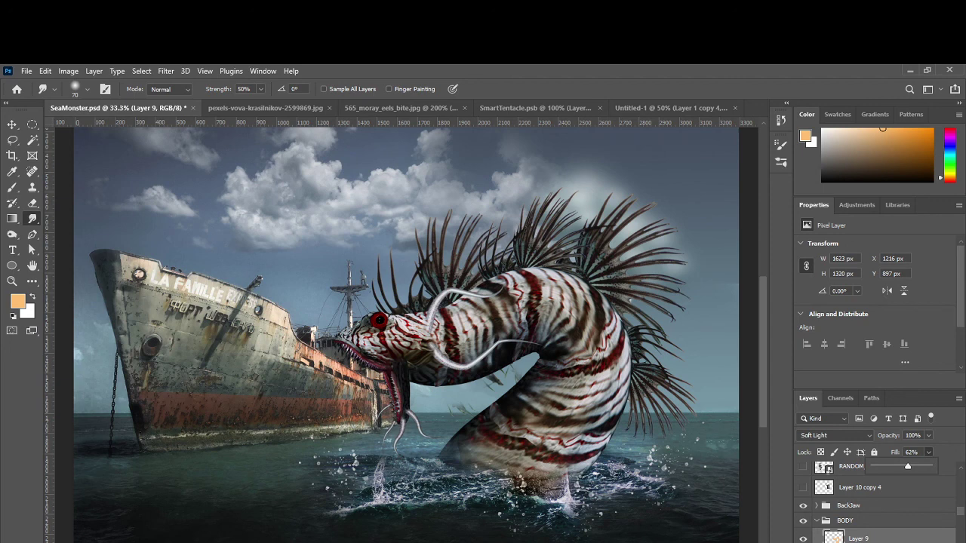
{"action": "mouse_move", "coordinate": [488, 542]}
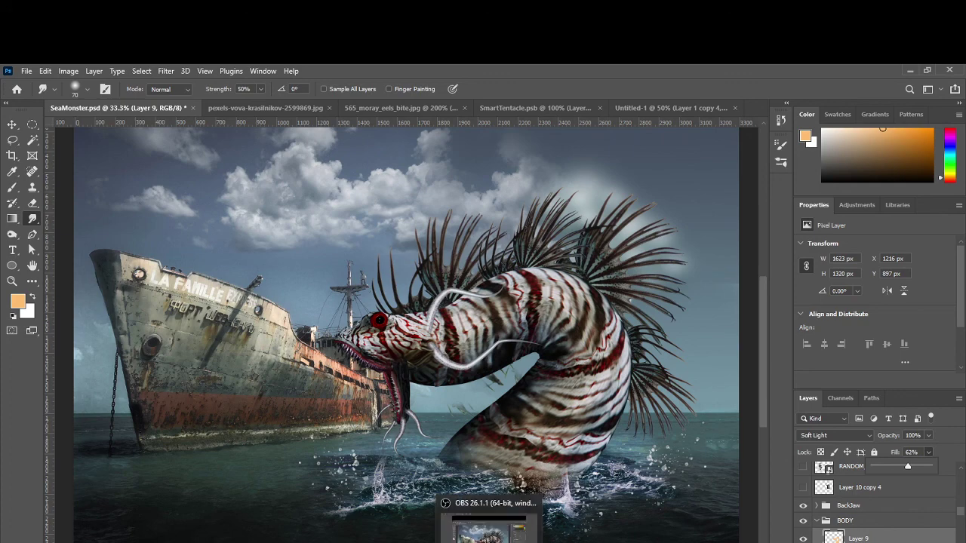